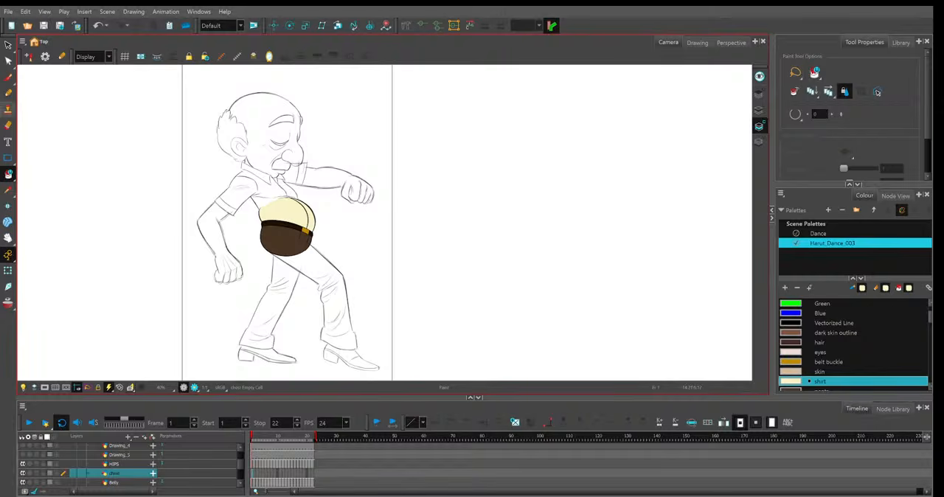
With the light table on, trace the back of the torso from armpit to belly using the Pencil and the Dance palette's Black.
key("alt+slash")
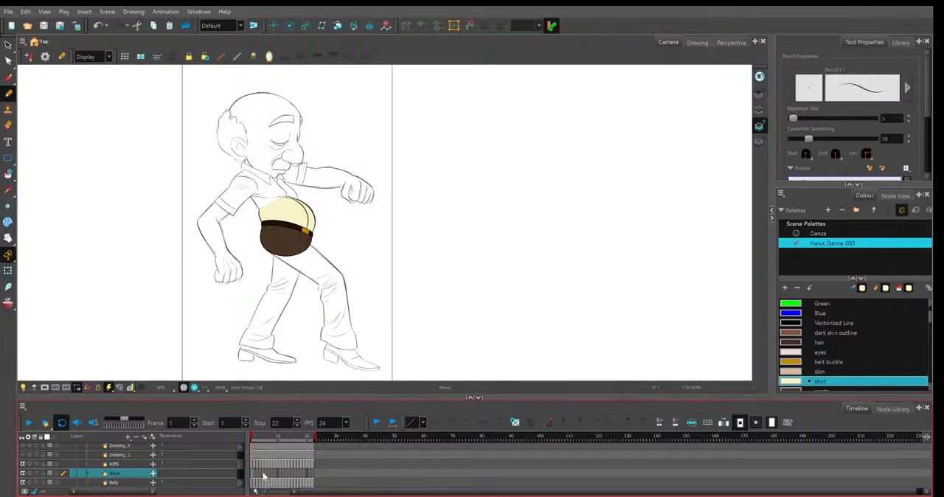
key("2")
key("2")
key("2")
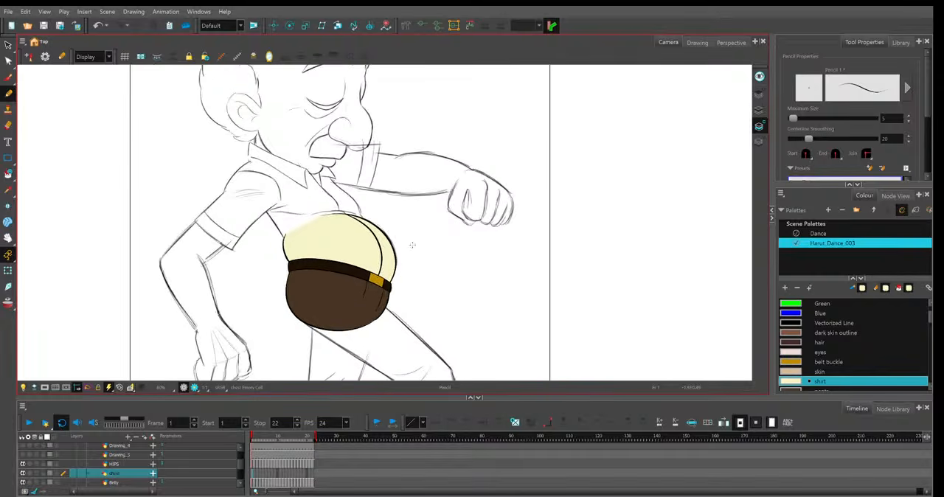
key("shift+l")
key("2")
key("2")
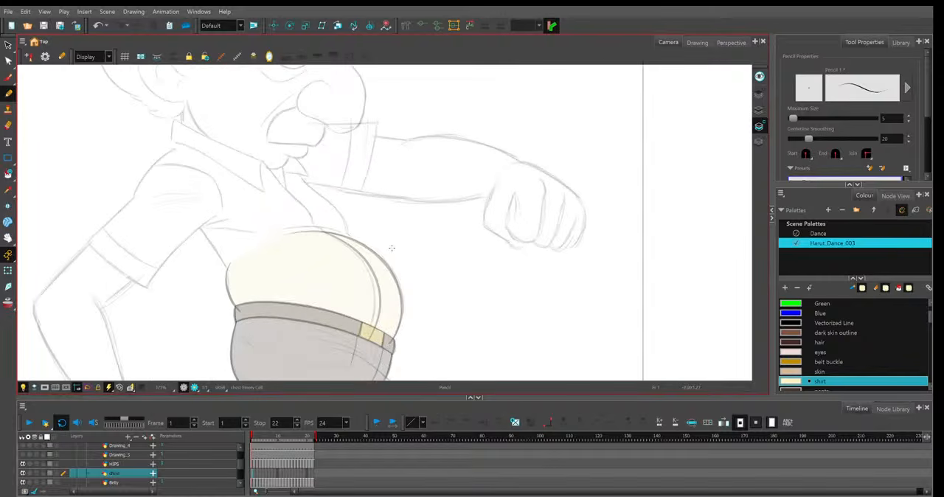
key("2")
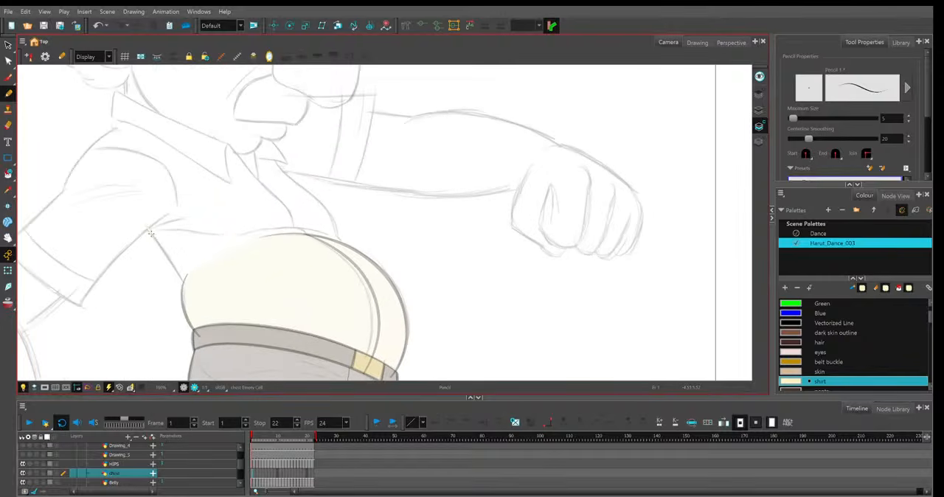
left_click(818, 234)
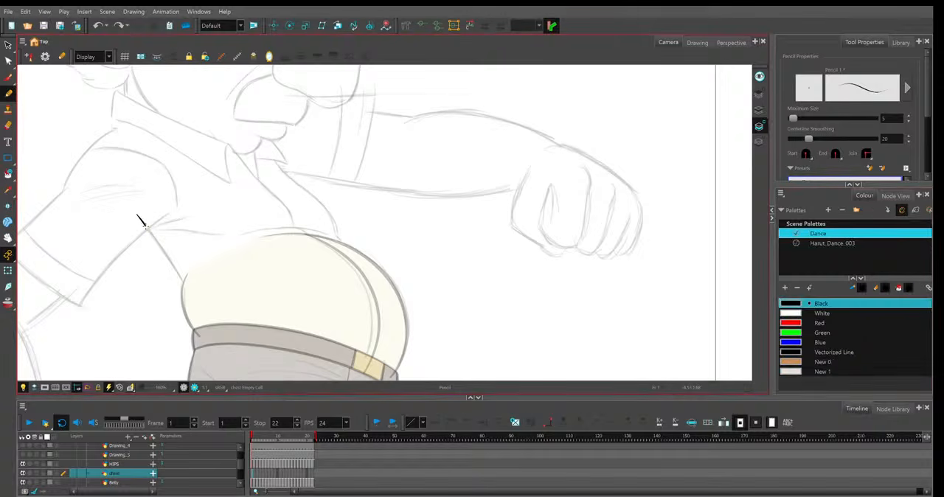
left_click_drag(137, 216, 193, 298)
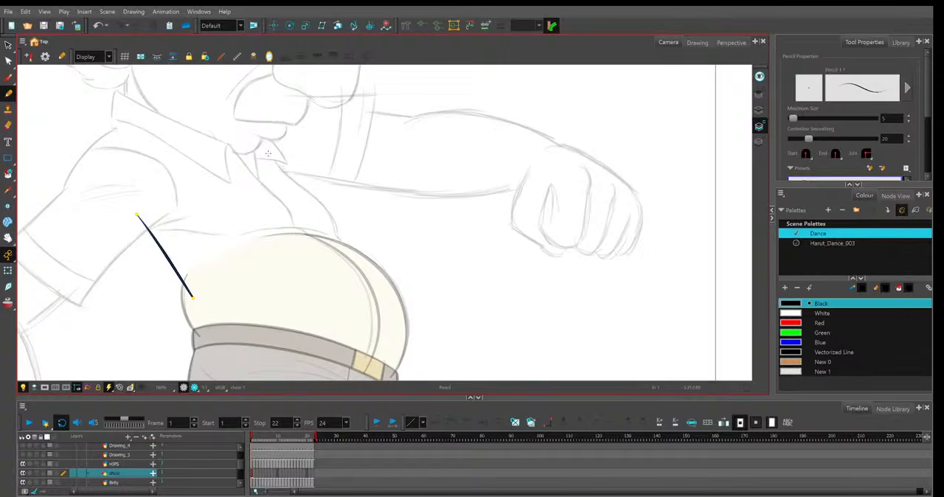
Trace the two front edges of the shirt opening and the shirt line across the top of the belly.
mouse_move(264, 146)
left_mouse_down()
mouse_move(325, 210)
mouse_move(466, 183)
mouse_move(431, 134)
mouse_move(394, 123)
left_mouse_up()
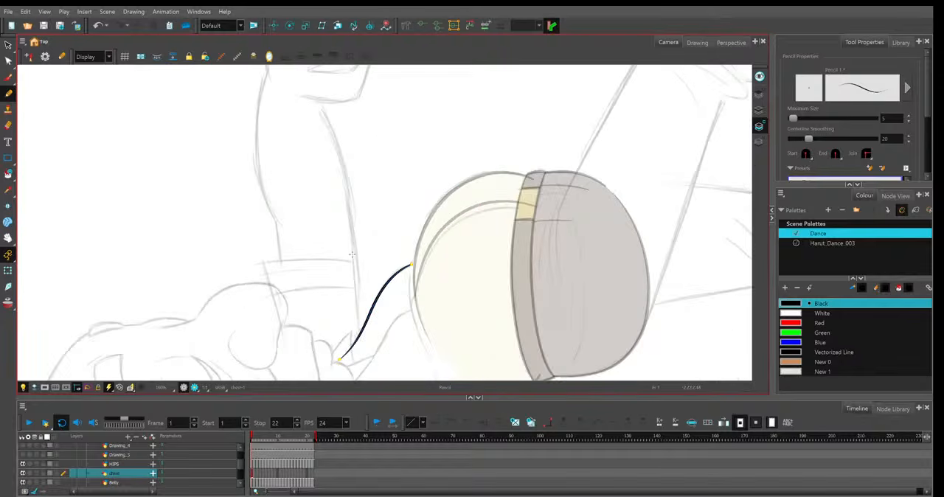
mouse_move(415, 256)
left_mouse_down()
mouse_move(409, 283)
mouse_move(433, 361)
left_mouse_up()
left_click_drag(418, 293, 354, 381)
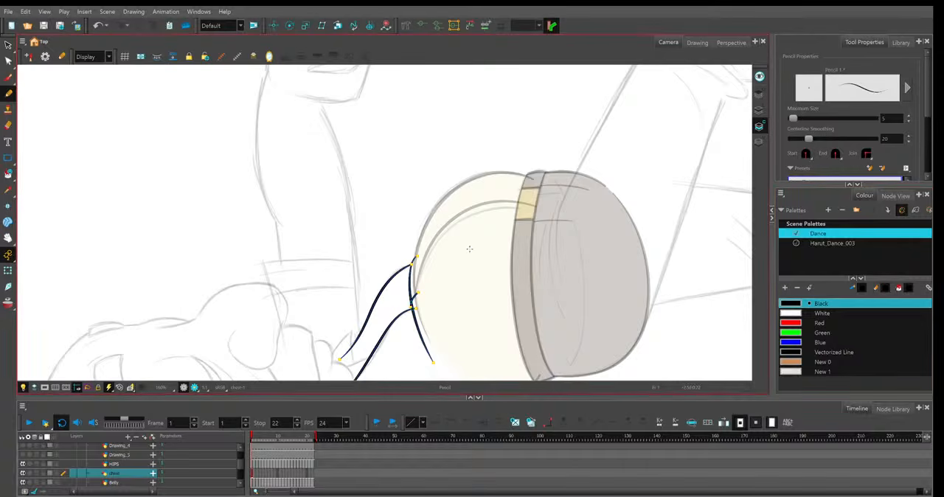
Trace the far collar flap and the neck line inside the shirt opening with pencil strokes over the sketch.
key("v")
key("v")
mouse_move(470, 249)
left_mouse_down()
mouse_move(472, 282)
mouse_move(448, 307)
left_mouse_up()
left_click_drag(264, 177, 281, 233)
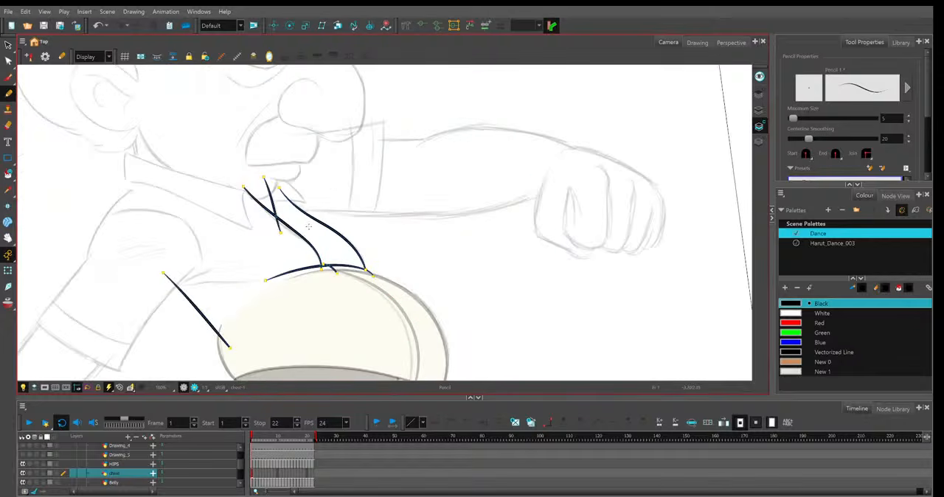
key("v")
key("v")
key("v")
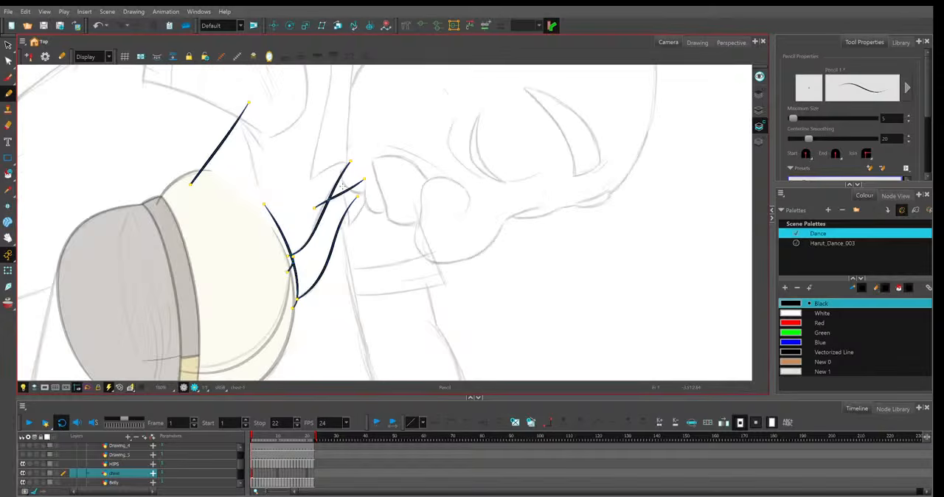
mouse_move(355, 196)
left_mouse_down()
mouse_move(347, 233)
mouse_move(374, 150)
left_mouse_up()
key("shift+x")
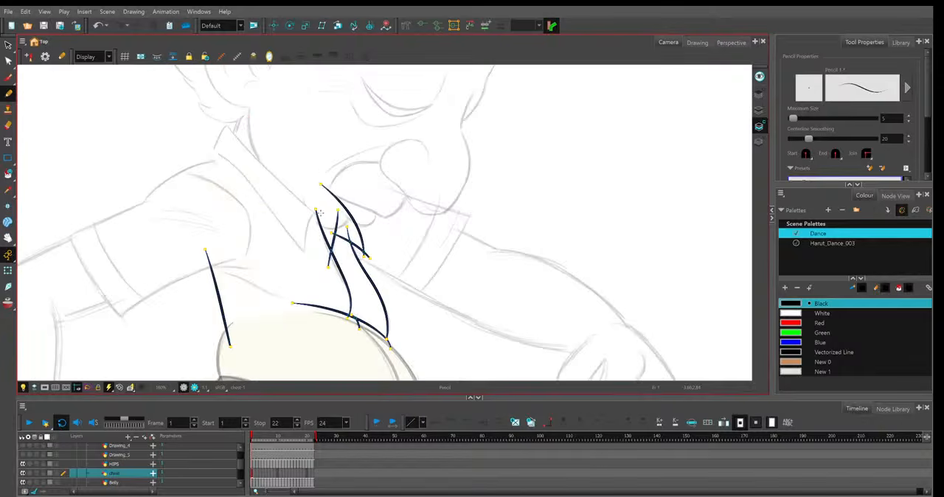
Outline the near collar flap, tracing its front tip, lower edge, back end and upper edge over the sketch.
left_click_drag(318, 211, 305, 264)
left_click_drag(211, 152, 313, 261)
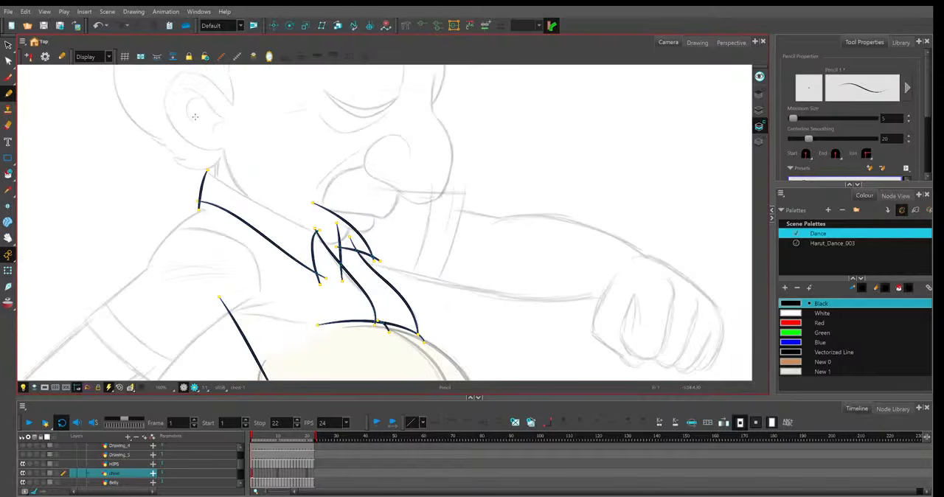
left_click_drag(204, 171, 327, 238)
left_click_drag(467, 276, 459, 283)
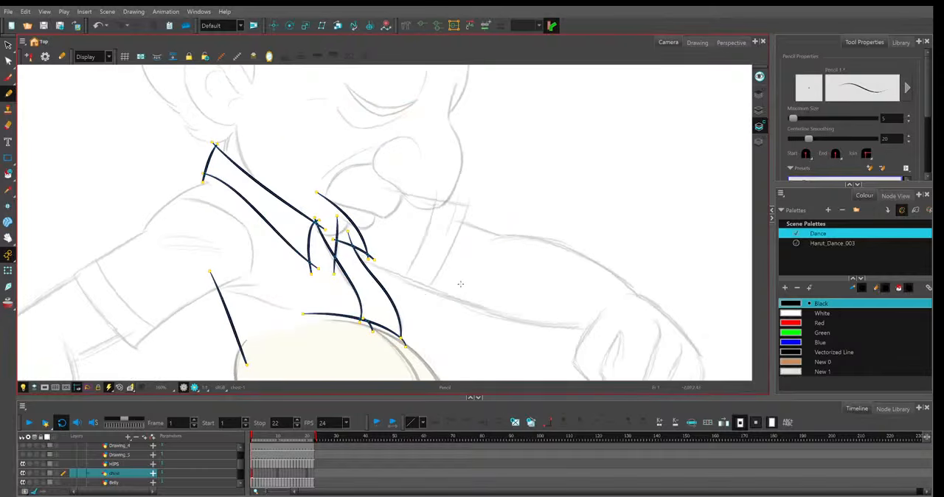
Pull in the lower end of the collar's short back edge with the Contour Editor so it meets the lower collar line.
key("shift+m")
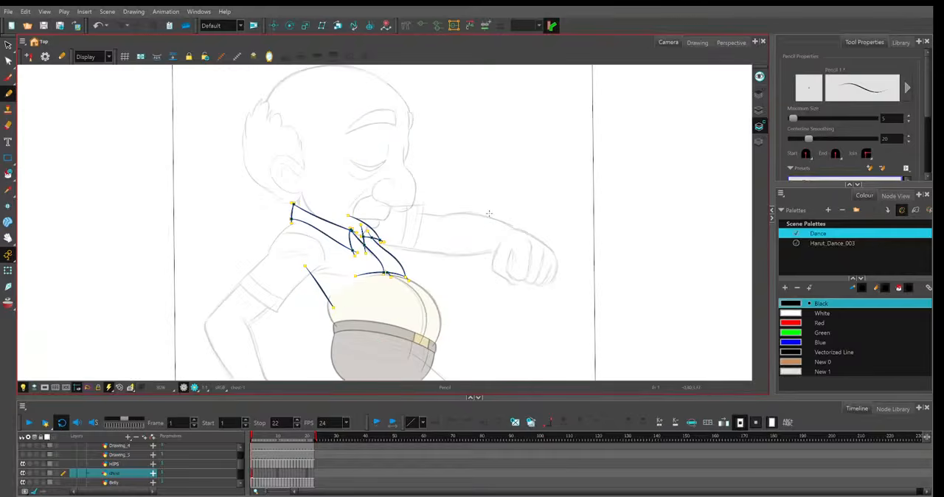
key("2")
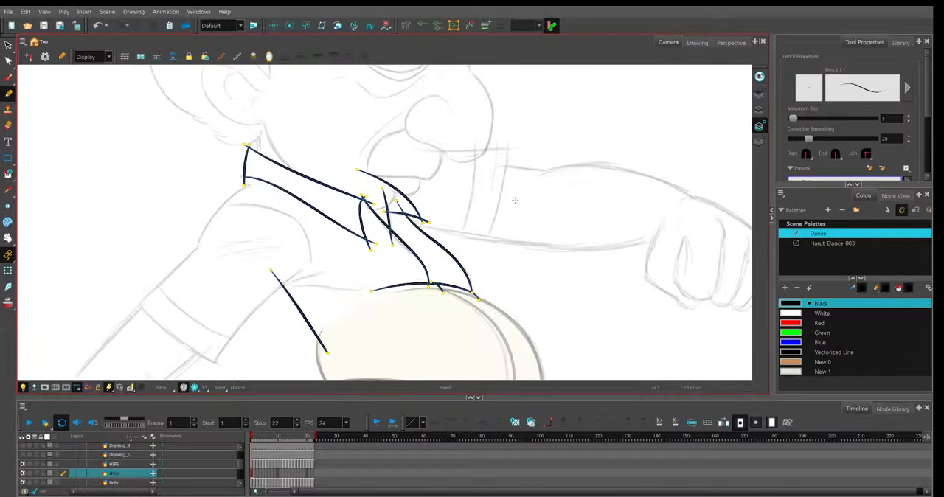
key("alt+q")
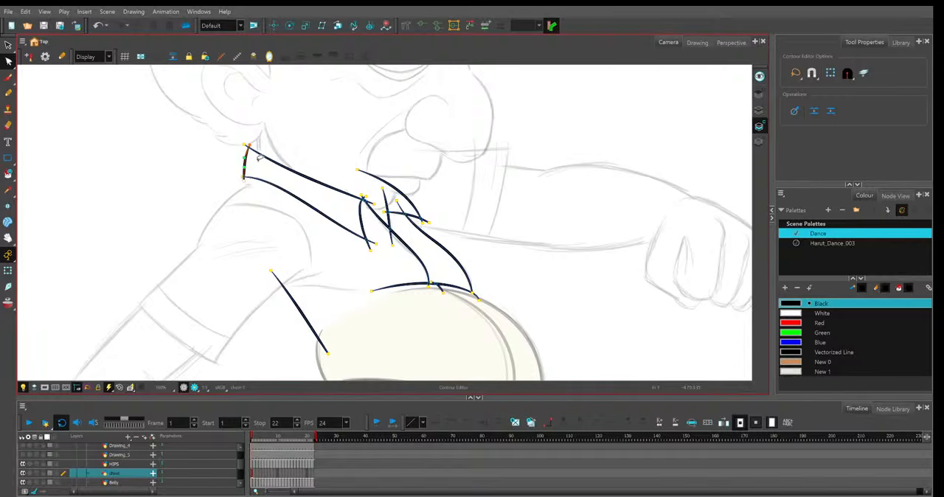
key("alt+slash")
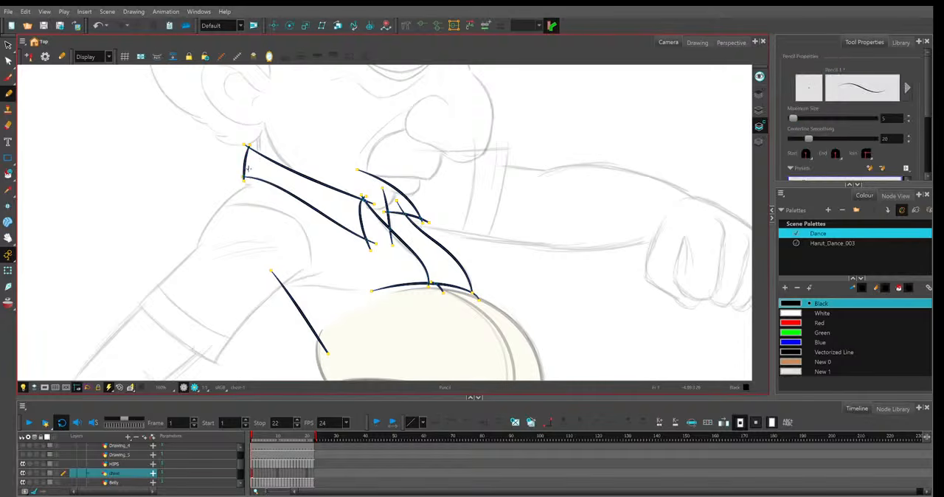
left_click_drag(248, 168, 256, 240)
left_click(8, 62)
key("ctrl+z")
Extend the torso's back line up to the collar's rear corner and curve it with the Contour Editor.
left_click(295, 306)
mouse_move(272, 272)
left_mouse_down()
mouse_move(252, 177)
mouse_move(239, 219)
left_mouse_up()
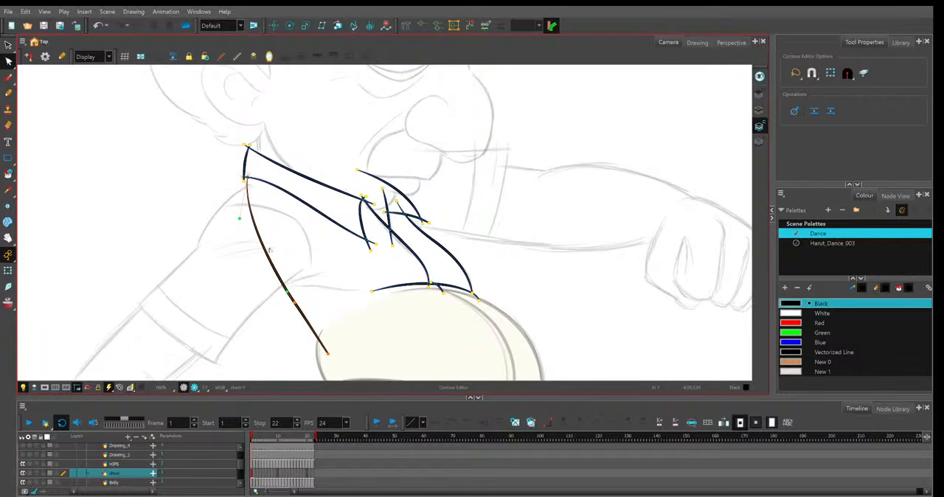
left_click(294, 300)
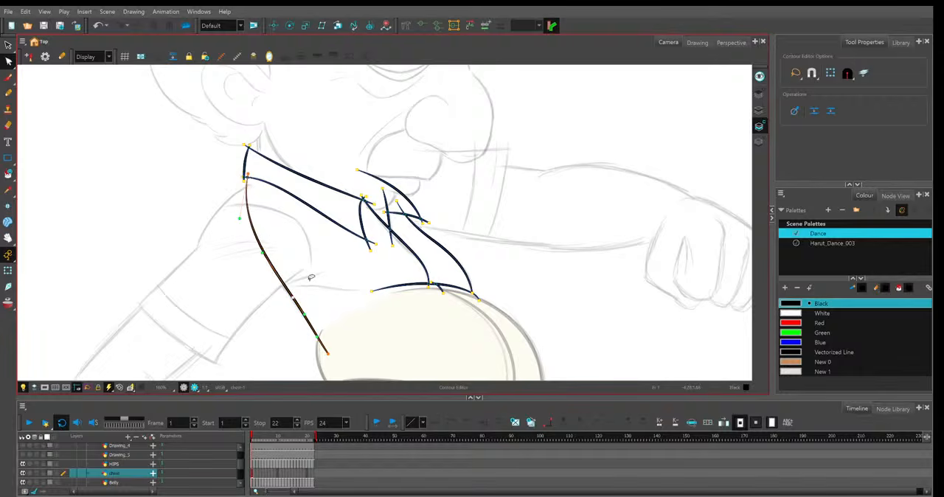
left_click(354, 288)
Adjust the shirt opening's two edge lines with the Contour Editor so they follow the sketch and meet the belly line.
left_click(8, 92)
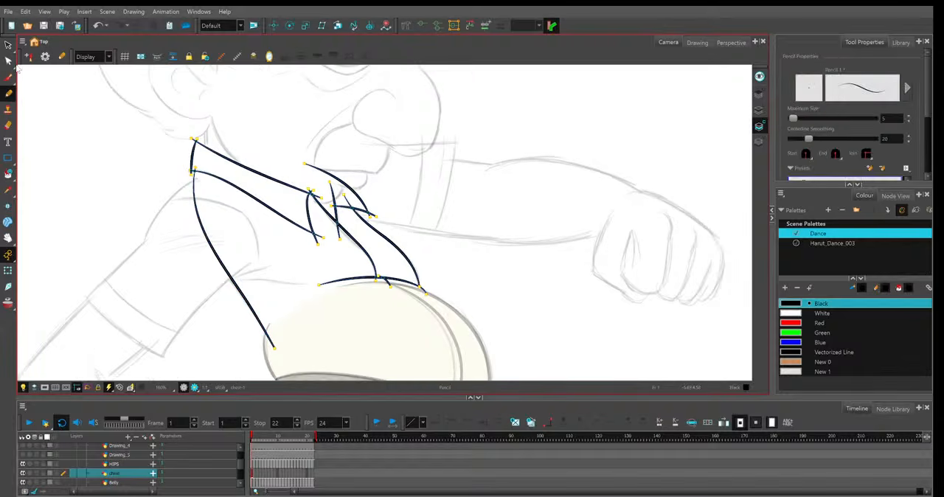
left_click(8, 60)
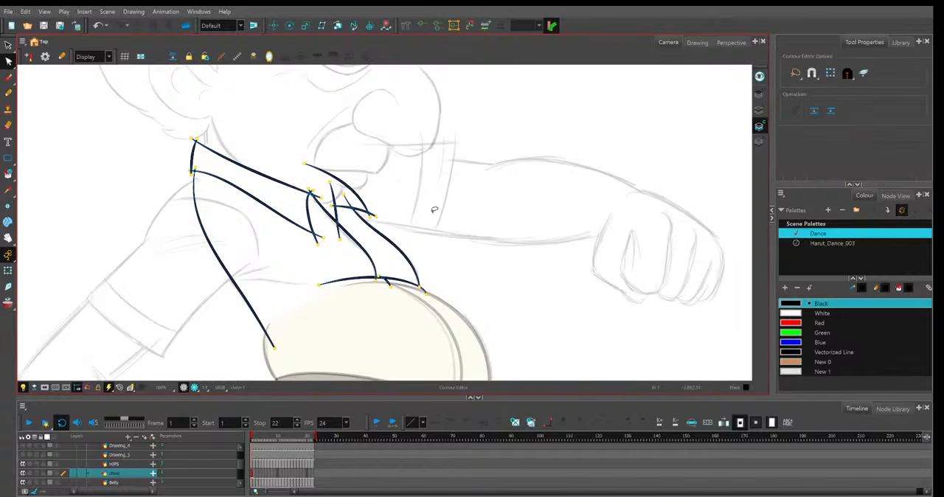
left_click(338, 242)
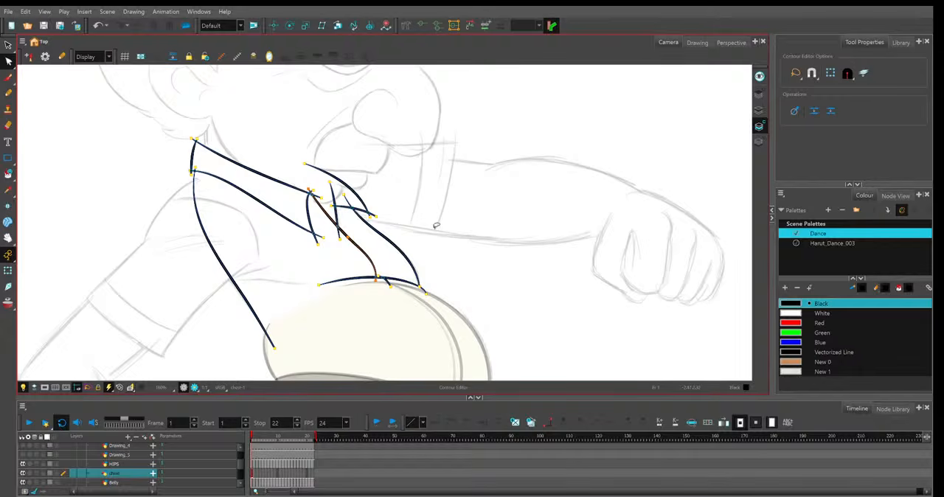
scroll(383, 232, "up", 2)
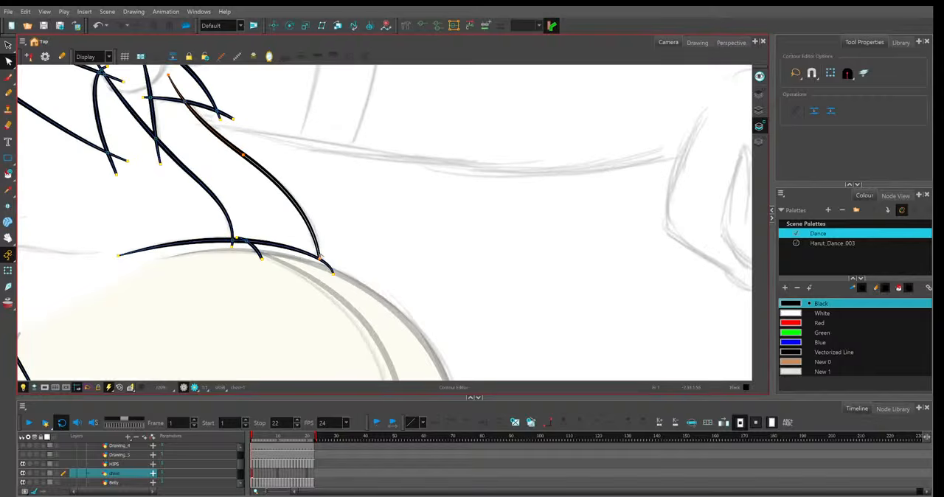
left_click(320, 259)
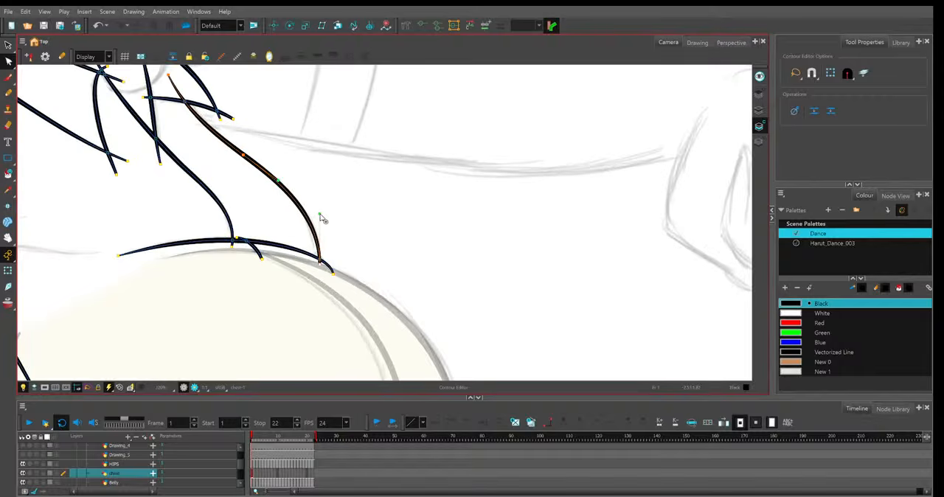
left_click(291, 123)
Align the stroke ends at the near collar's front corner so the collar lines cross the opening edge at one point.
key("space")
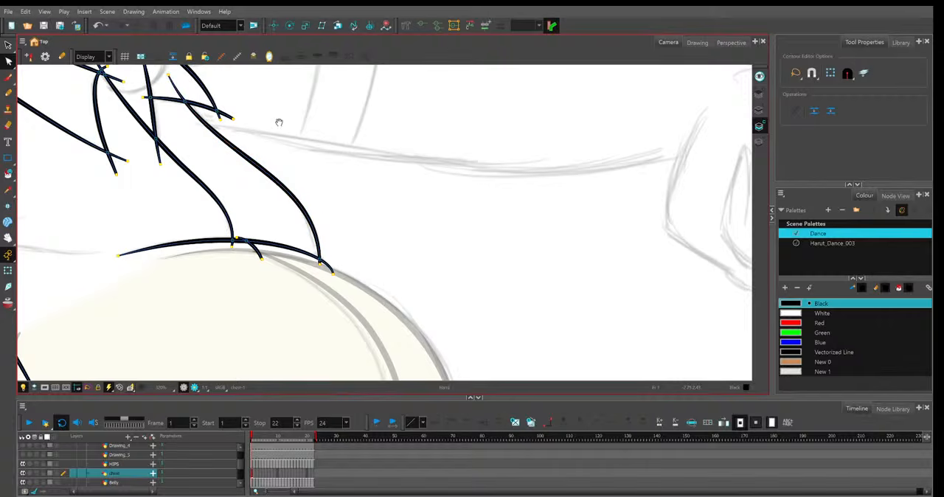
left_click_drag(291, 129, 431, 218)
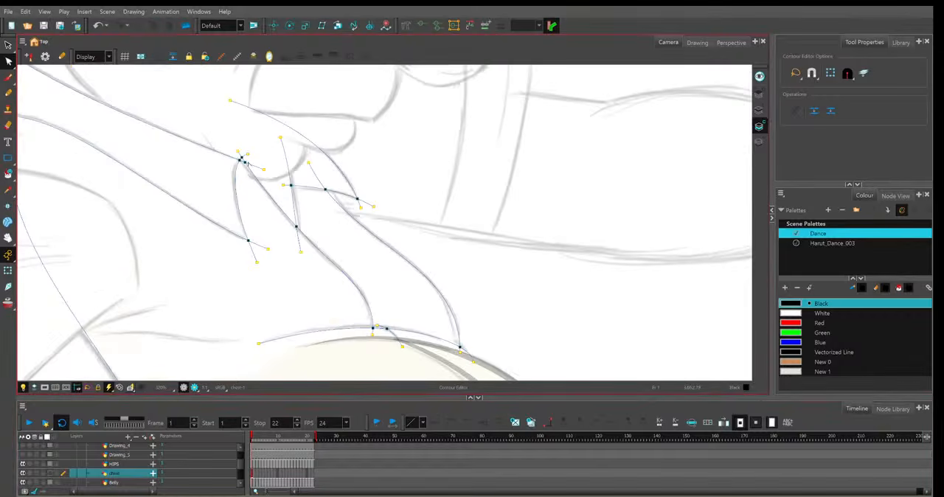
left_click(239, 212)
left_click(239, 156)
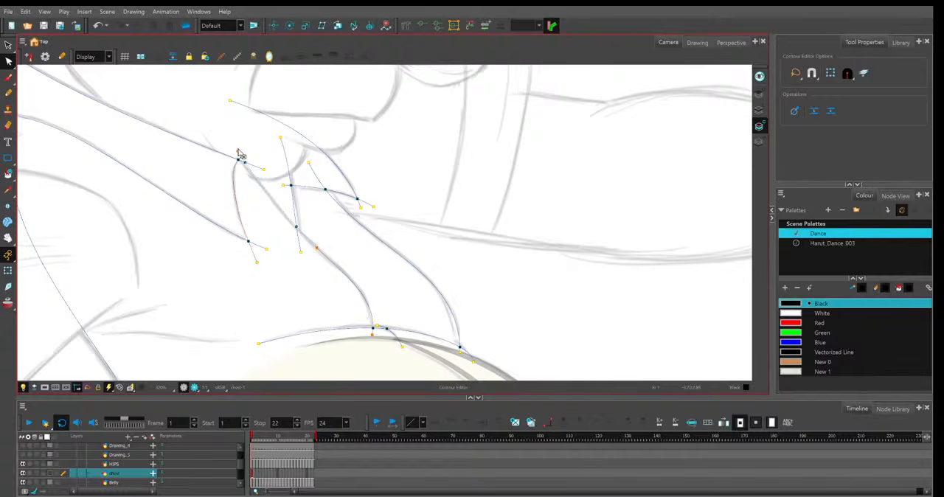
left_click_drag(237, 149, 232, 149)
Fit the inner collar line to the shirt opening's edge and refine the far collar flap's points.
left_click(316, 248)
left_click_drag(301, 253, 303, 249)
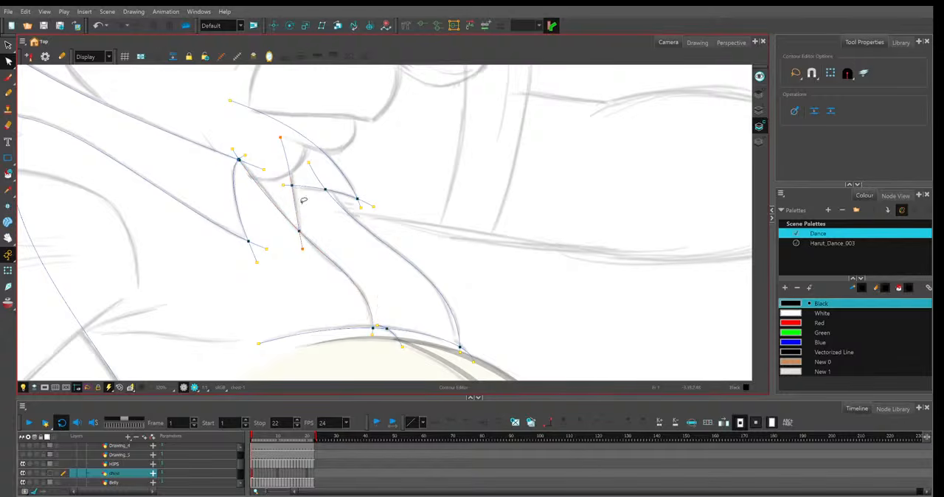
left_click_drag(280, 137, 280, 132)
left_click(350, 196)
left_click(289, 182)
left_click(397, 174)
key("1")
key("1")
key("1")
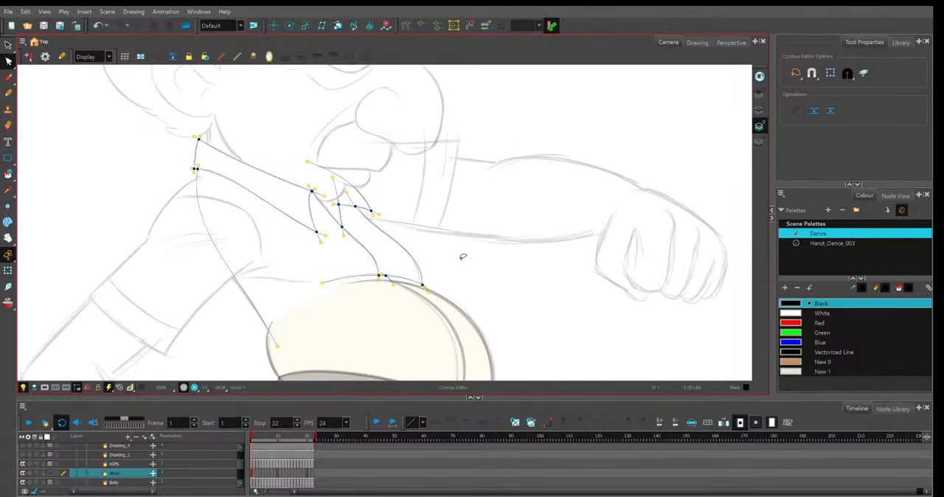
Duplicate the traced shirt drawing at frame 2 and activate the Pencil tool for that frame.
left_click(255, 473)
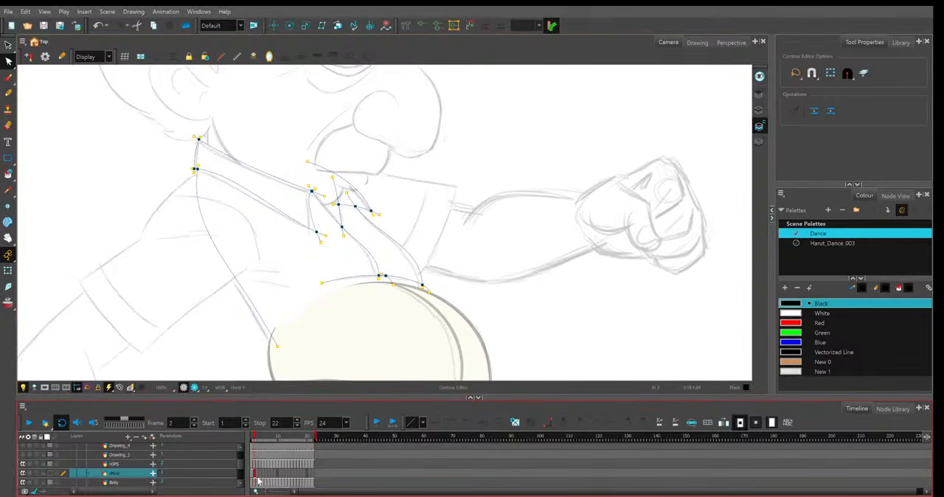
left_click(261, 475)
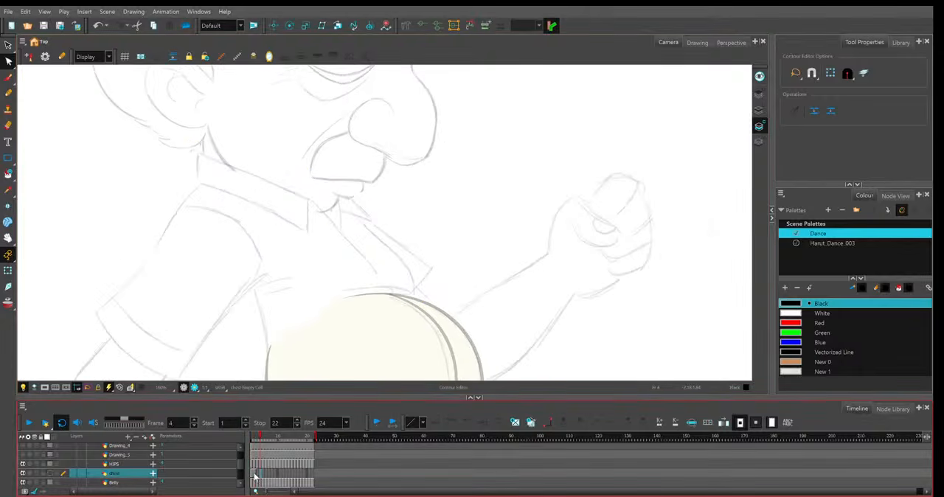
left_click(255, 476)
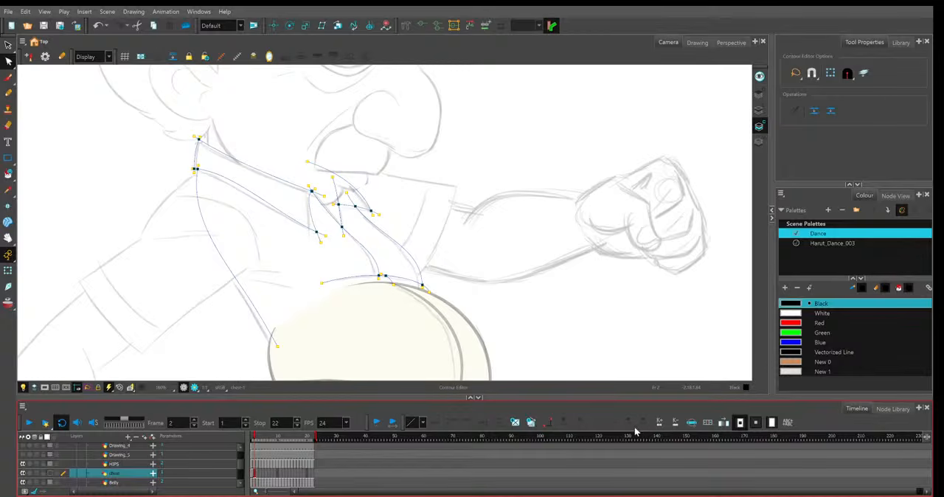
left_click(533, 424)
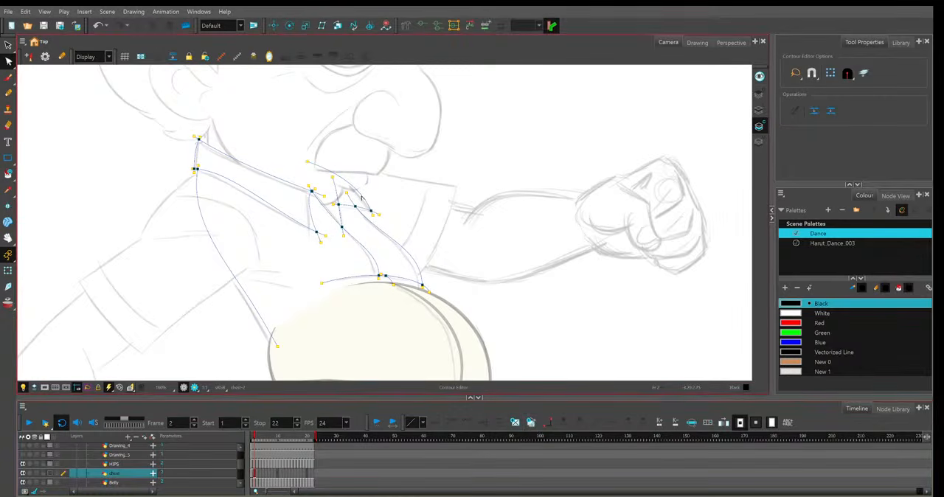
left_click(8, 93)
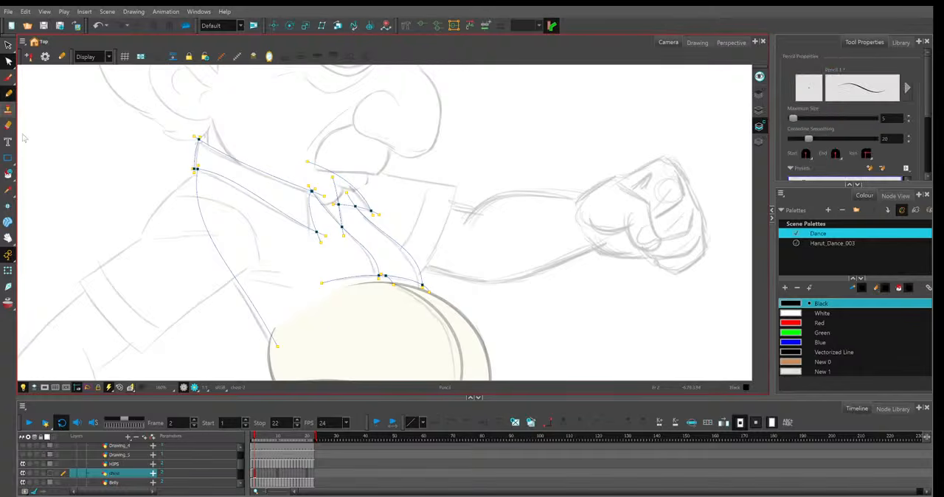
Fit the near collar's front edge and upper line to the frame 2 sketch with the Contour Editor.
left_click(295, 216)
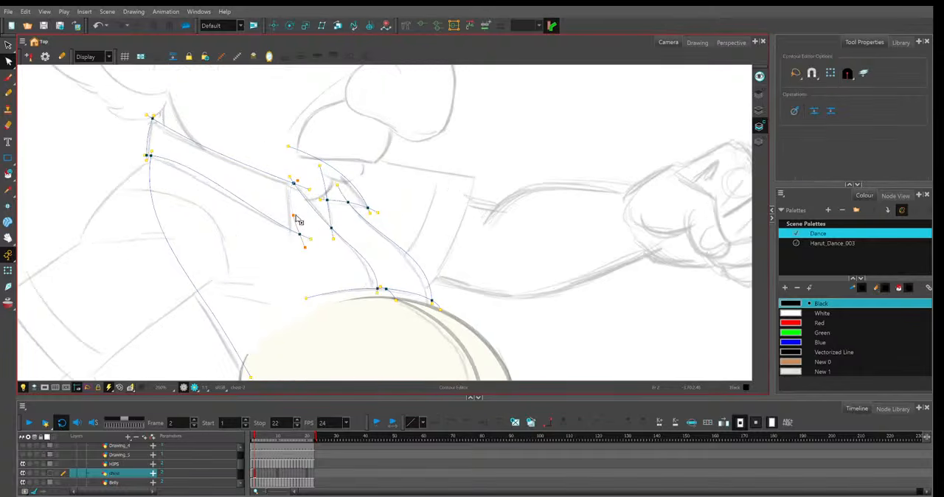
left_click_drag(299, 225, 291, 245)
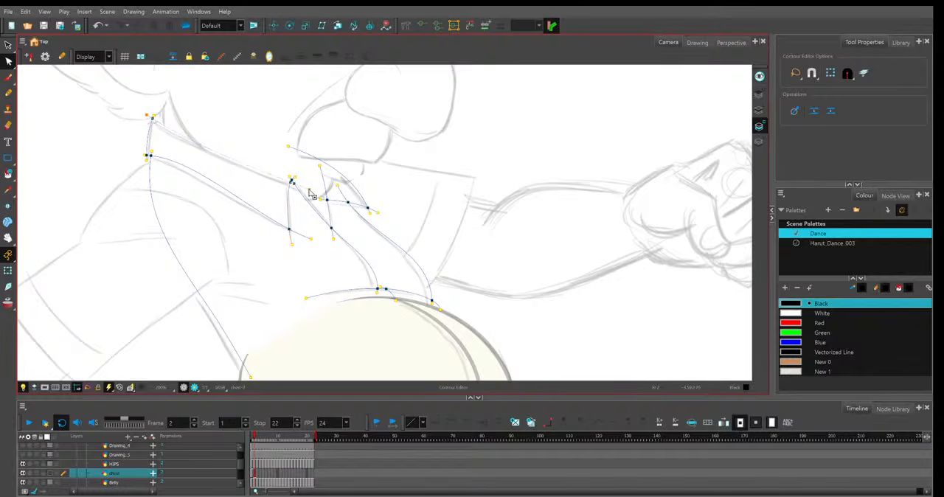
left_click(154, 117)
Curve the near collar's lower line to follow the frame 2 sketch from the neck to the front edge.
left_click(147, 155)
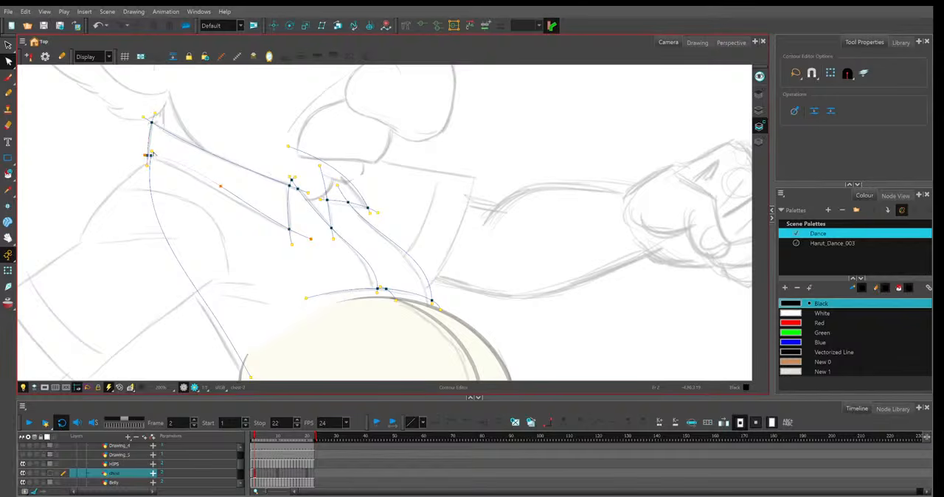
left_click_drag(220, 185, 220, 191)
left_click(293, 242)
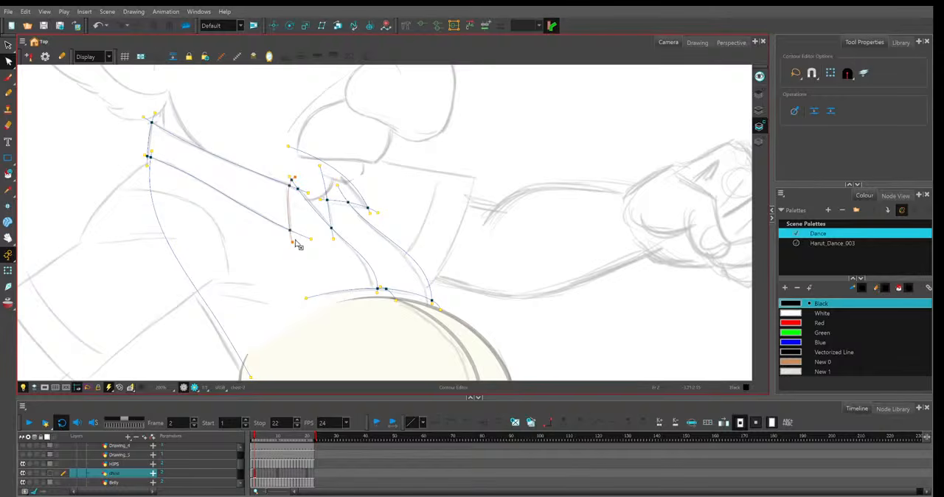
left_click(327, 257)
left_click(876, 138)
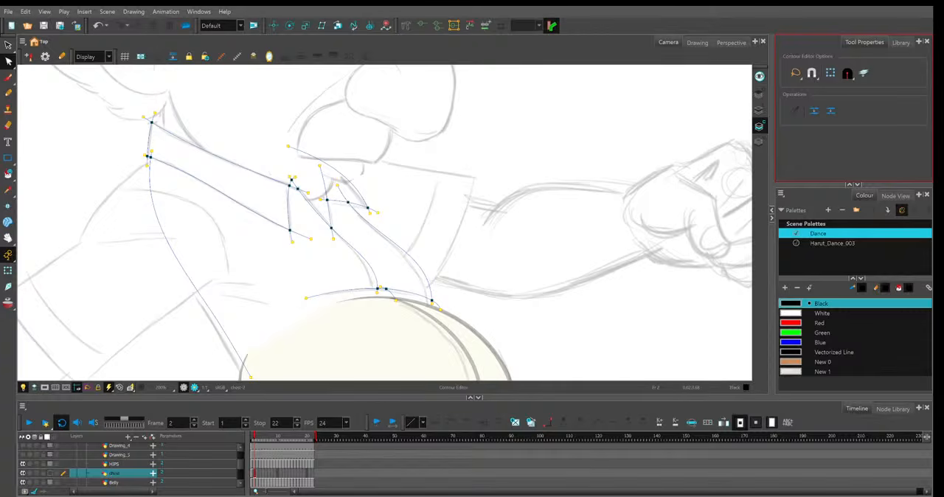
Adjust the shirt opening's near edge line to the frame 2 sketch, moving its lower end onto the drawn edge at the belly.
left_click(292, 174)
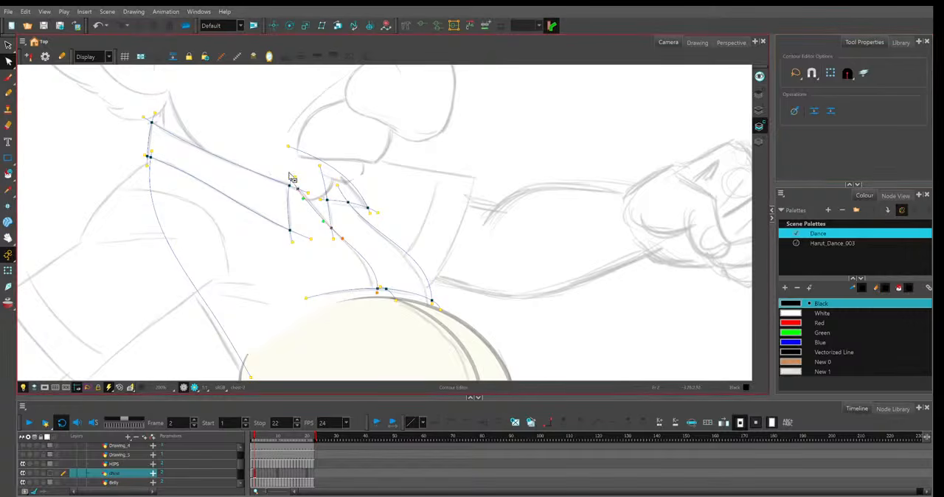
key("Delete")
left_click_drag(374, 297, 372, 295)
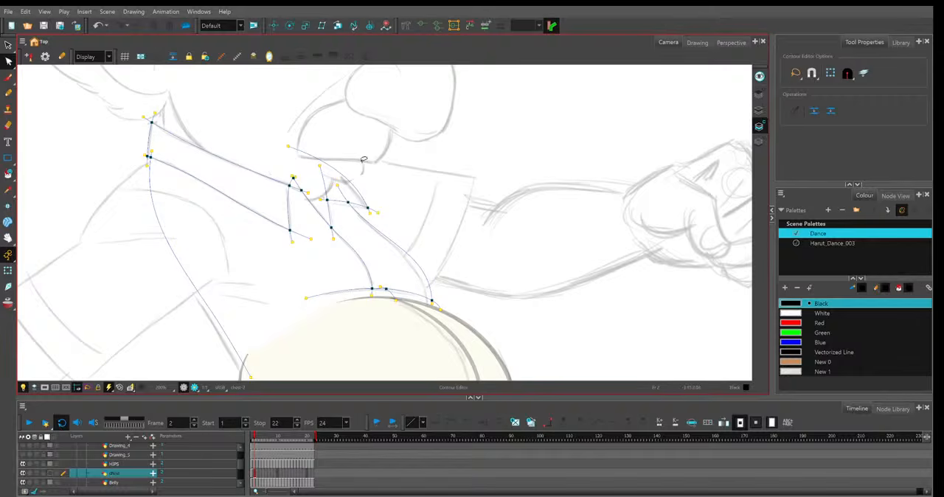
Reposition the points of the far collar flap's lines to match the frame 2 sketch.
left_click(292, 241)
left_click(368, 209)
left_click(386, 191)
left_click(369, 212)
left_click(373, 178)
left_click(364, 202)
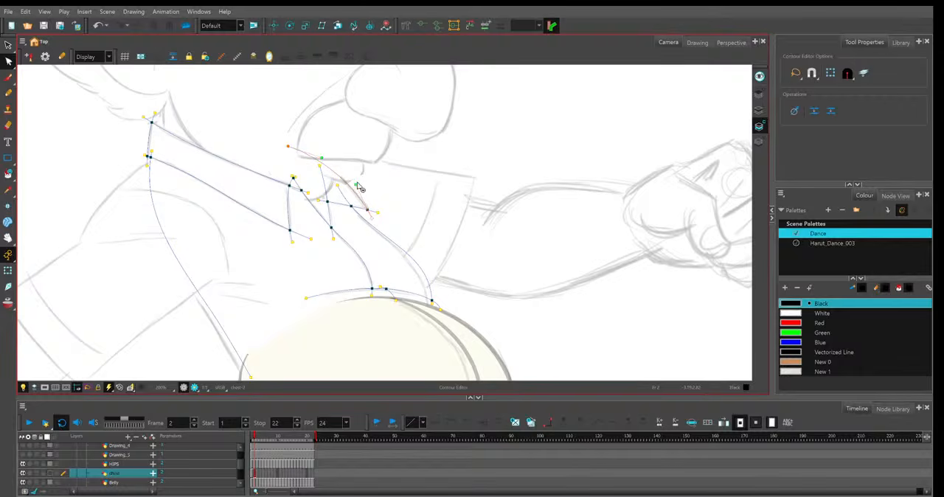
left_click(858, 251)
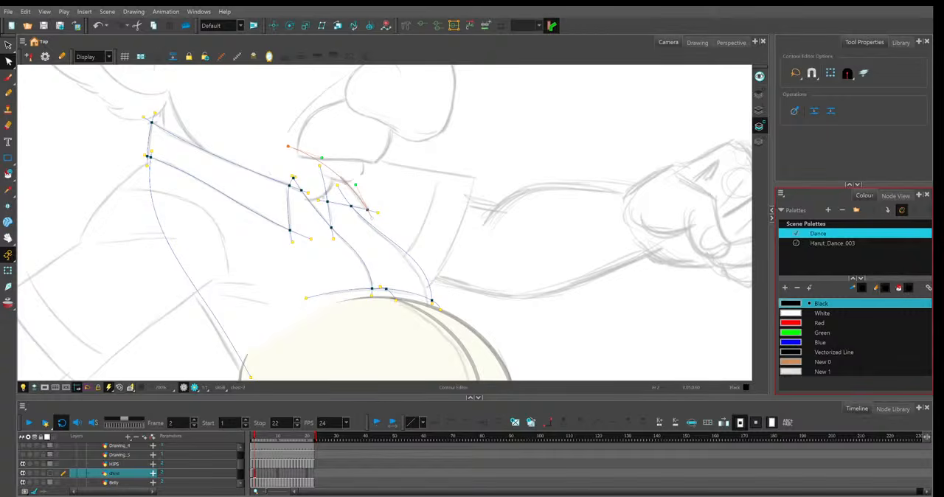
Reshape the shirt opening's far edge line and its lower end to follow the frame 2 sketch.
left_click(419, 254)
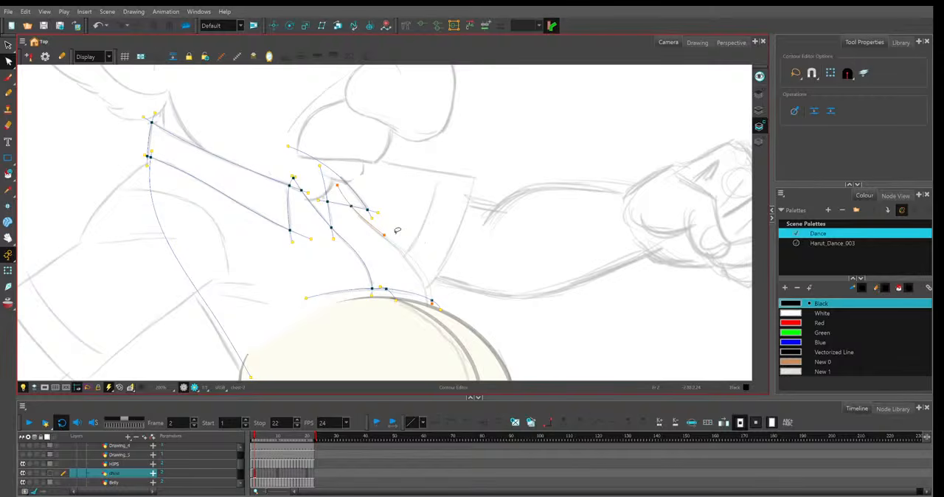
left_click_drag(383, 234, 385, 237)
left_click_drag(432, 303, 427, 311)
left_click_drag(413, 256, 410, 260)
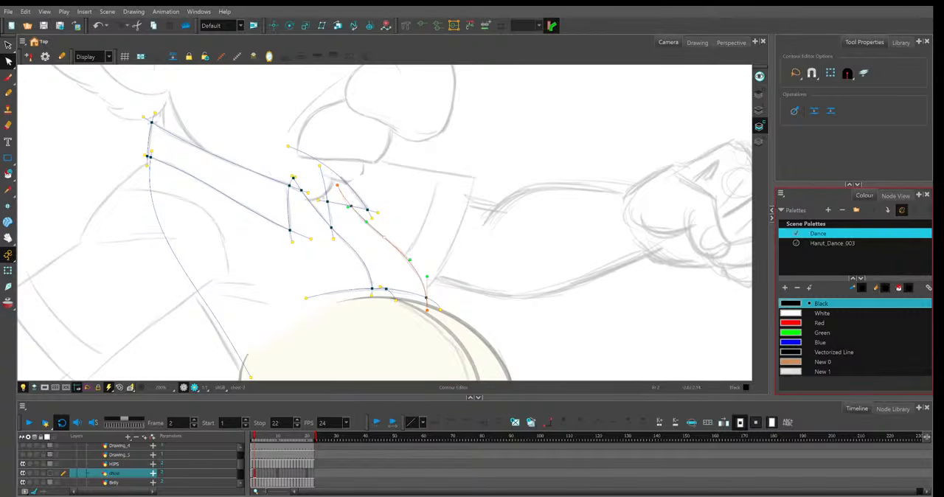
Adjust the rear end of the line above the belly in the frame 2 drawing.
left_click(307, 300)
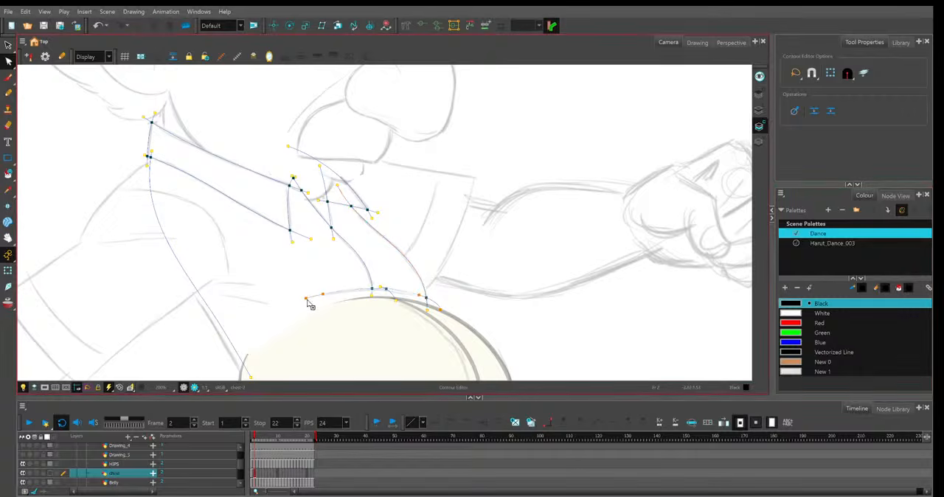
left_click_drag(306, 300, 304, 300)
left_click(362, 281)
Move the lower end of the shirt's back line onto the belly outline and bend the line along the frame 2 sketch.
left_click_drag(236, 308, 258, 257)
left_click_drag(272, 326, 266, 330)
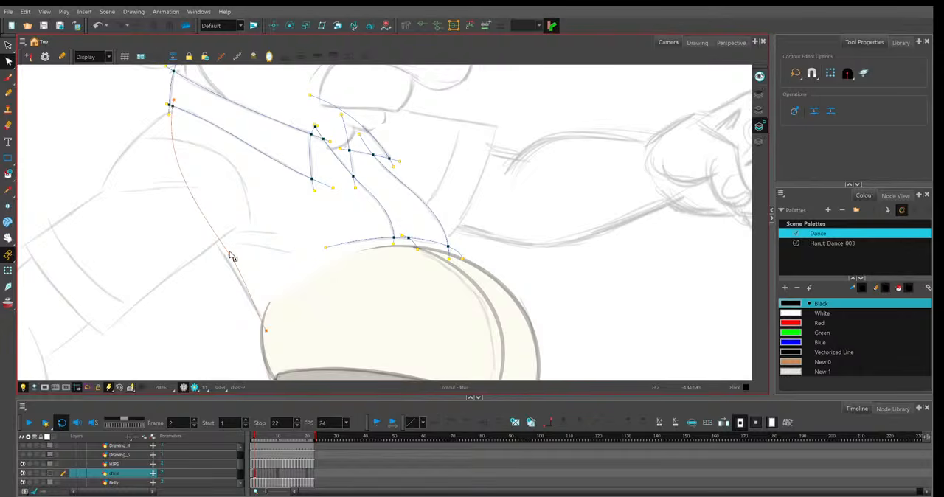
left_click_drag(230, 253, 224, 255)
key("space")
left_click_drag(481, 186, 467, 189)
Align the near collar's front corner points in frame 2 so the front edge meets the upper collar line cleanly.
left_click(451, 258)
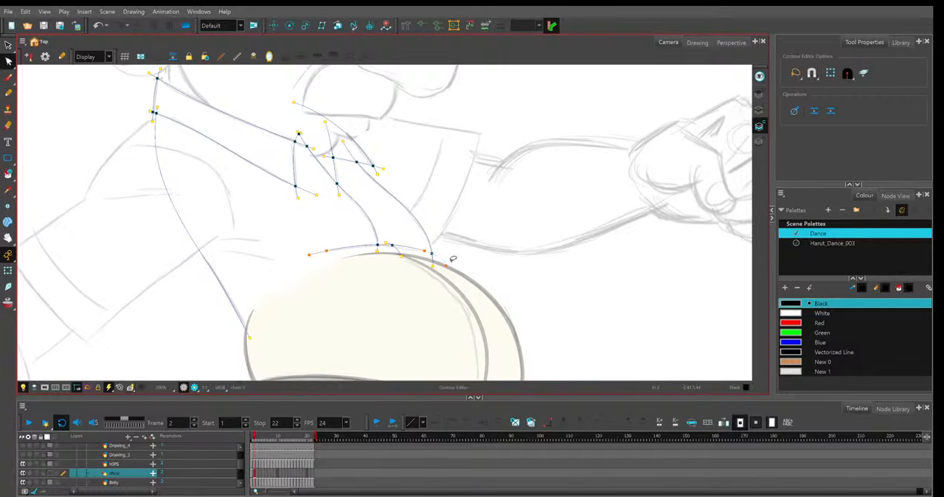
left_click(294, 156)
left_click(298, 134)
left_click_drag(299, 133, 295, 151)
left_click(341, 109)
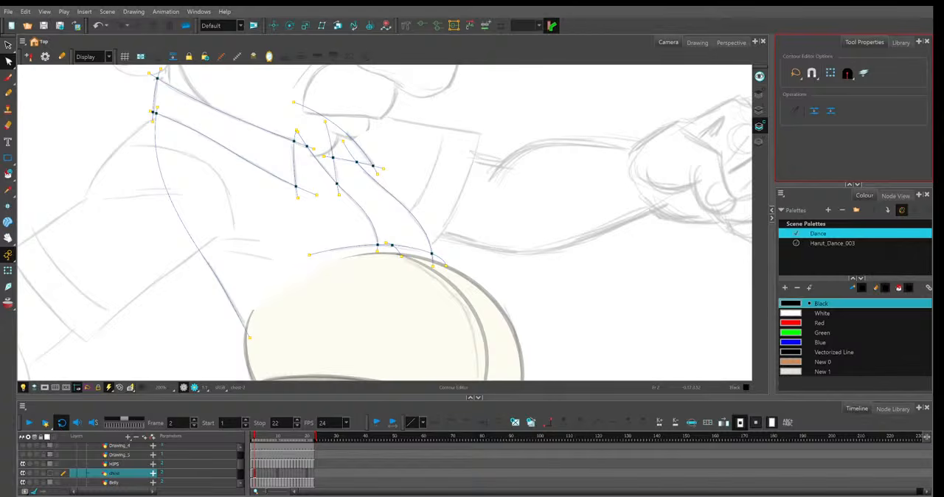
Paste the shirt drawing into frame 3 of the shirt layer and activate the Contour Editor.
key("1")
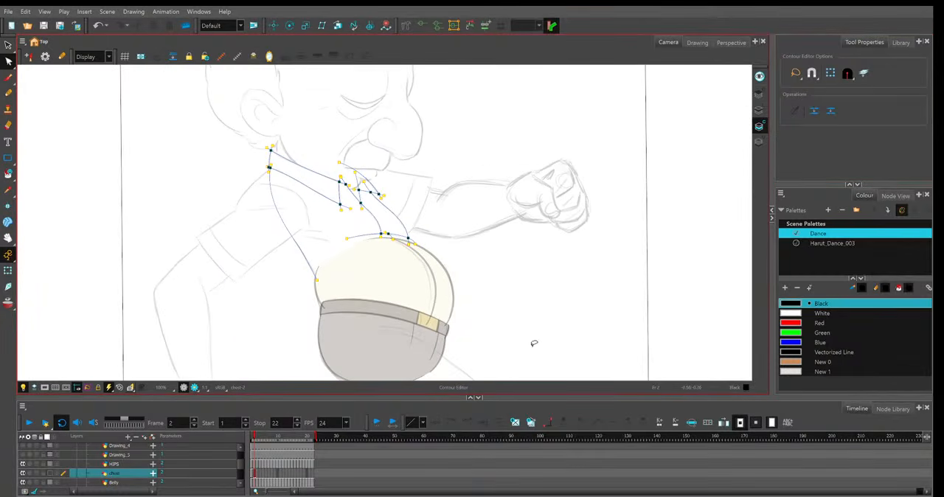
left_click(260, 476)
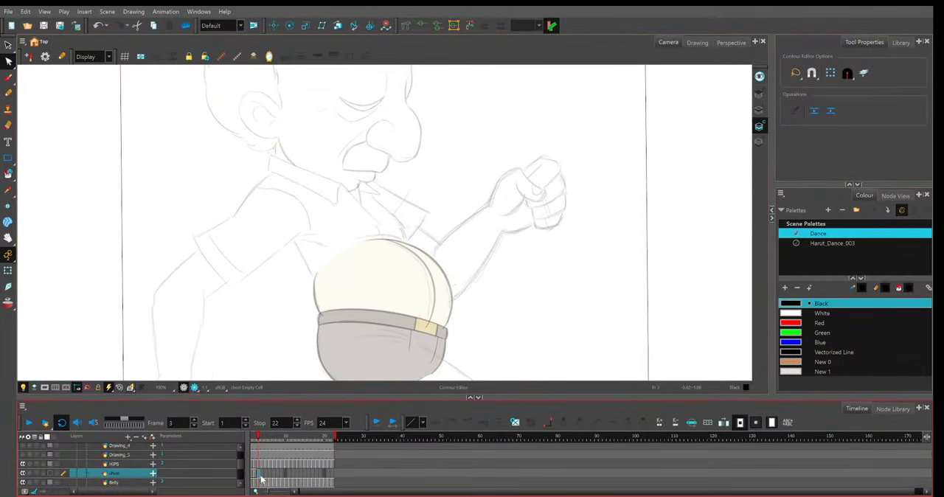
key("ctrl+v")
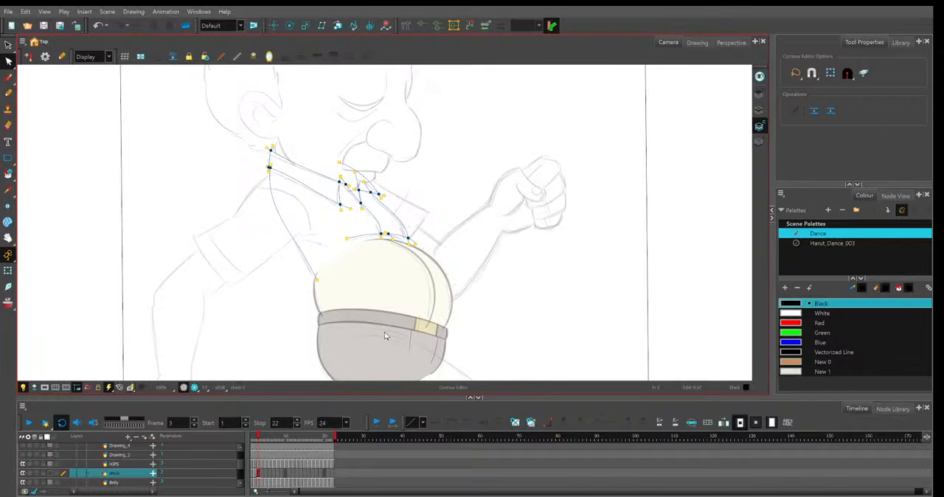
left_click(257, 472)
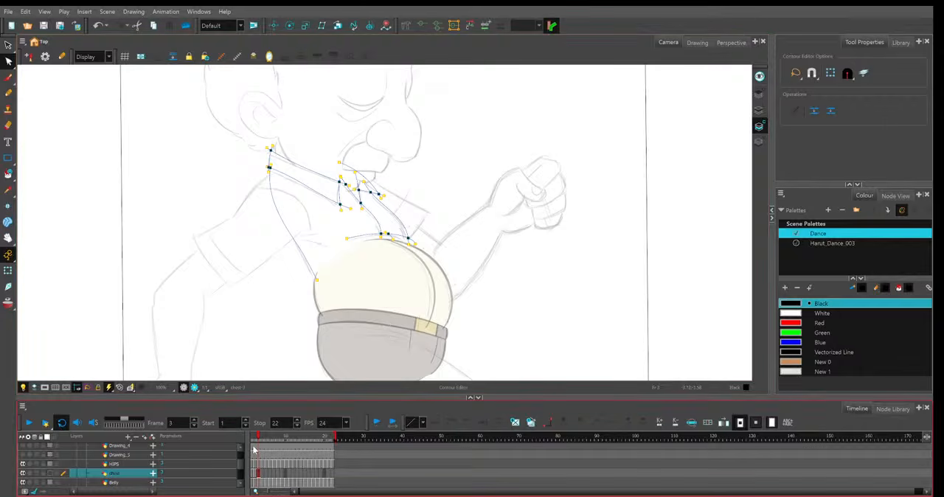
left_click(8, 254)
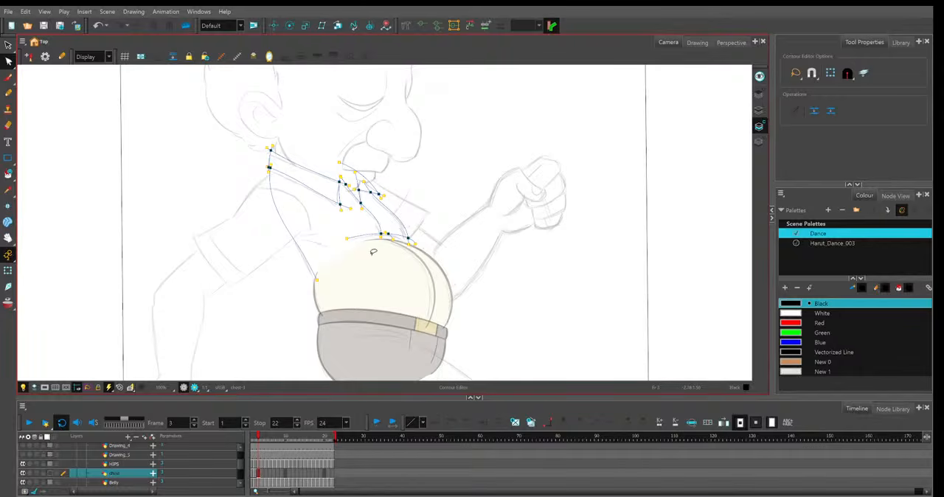
Compare the pasted shirt lines with the frame 3 sketch by toggling the layer between full-stroke and outline display.
key("2")
key("2")
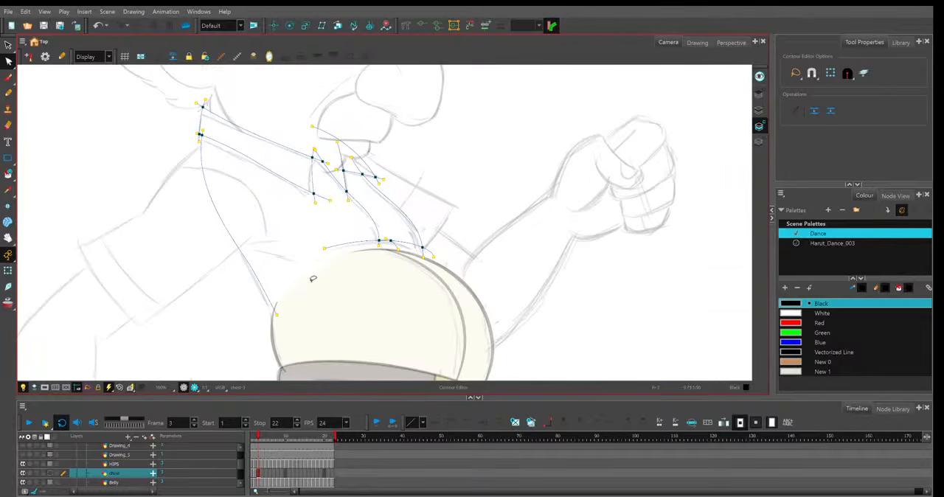
key("2")
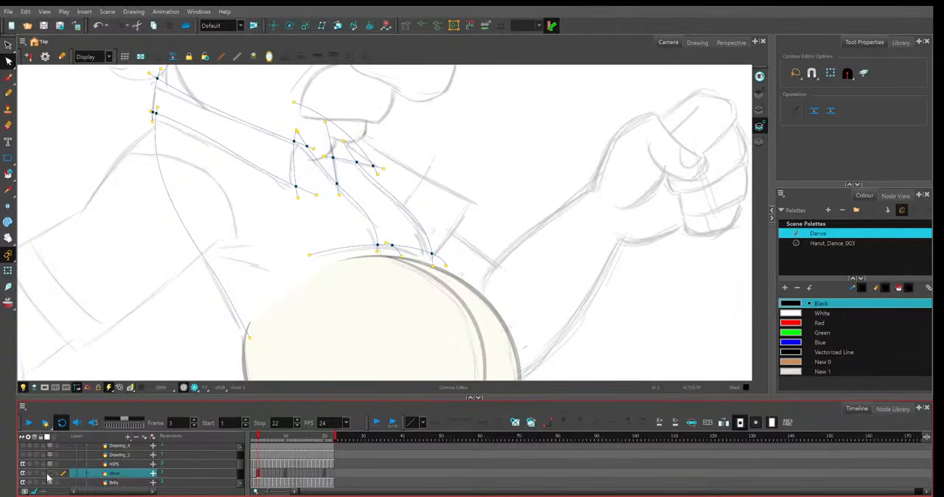
left_click(49, 474)
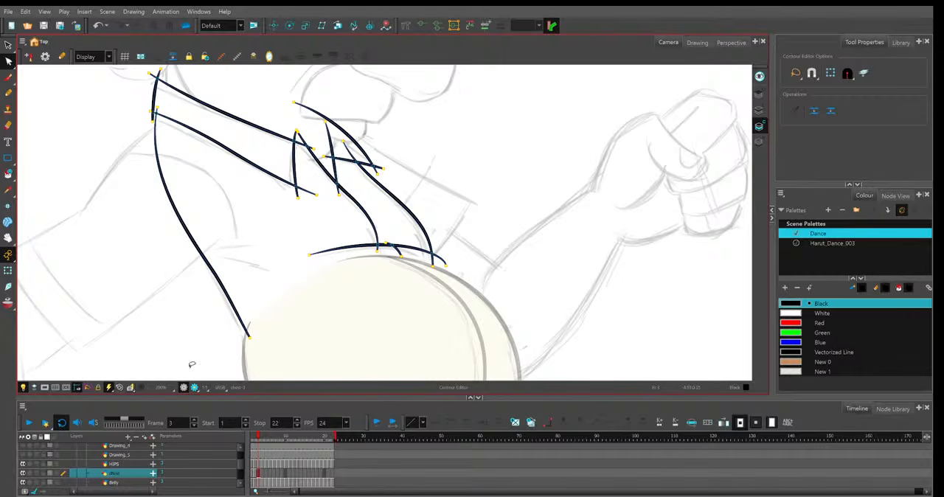
left_click(49, 474)
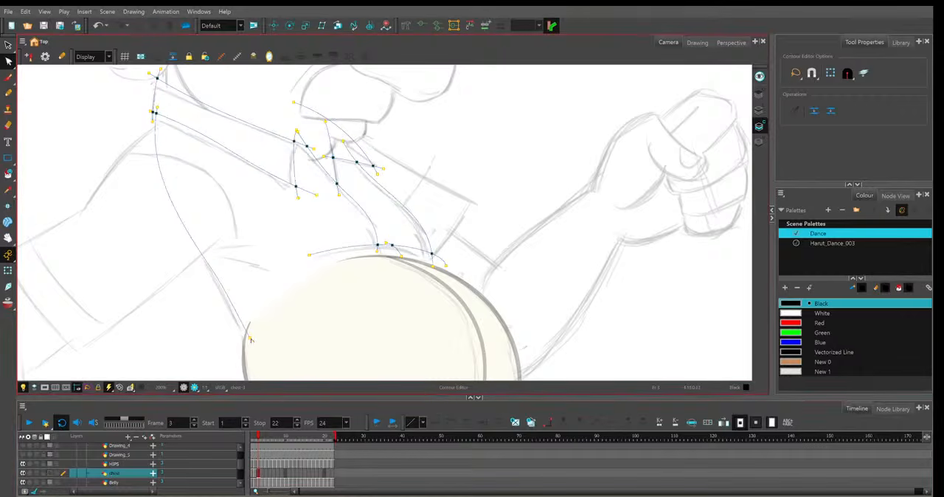
Fit the shirt's back line and the near collar's lower line to the frame 3 sketch.
left_click(223, 294)
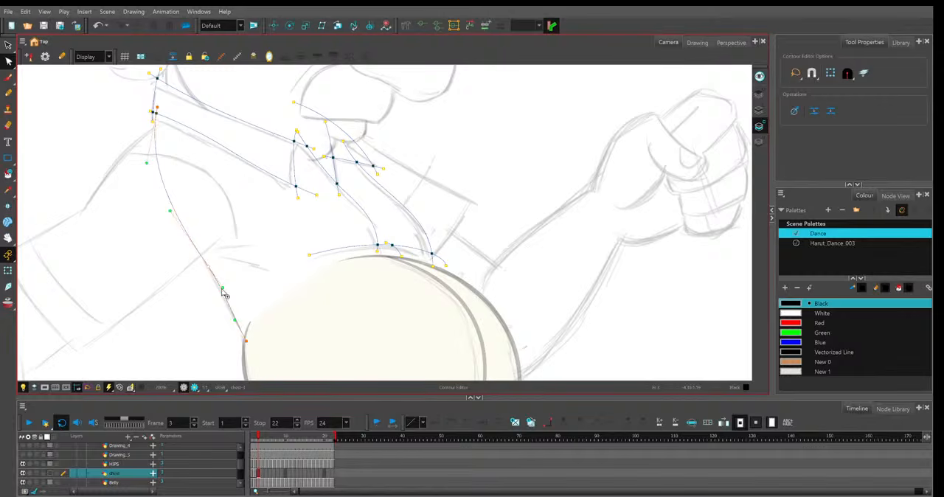
left_click(150, 109)
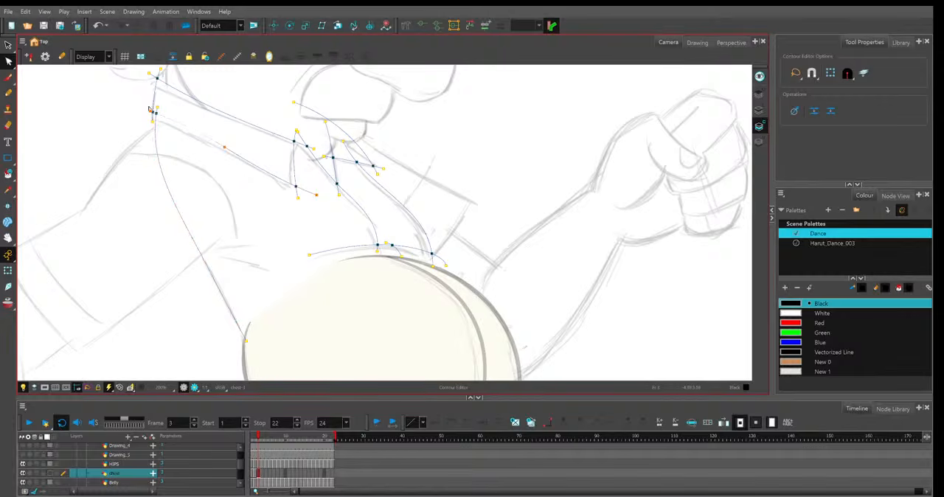
left_click_drag(150, 110, 146, 115)
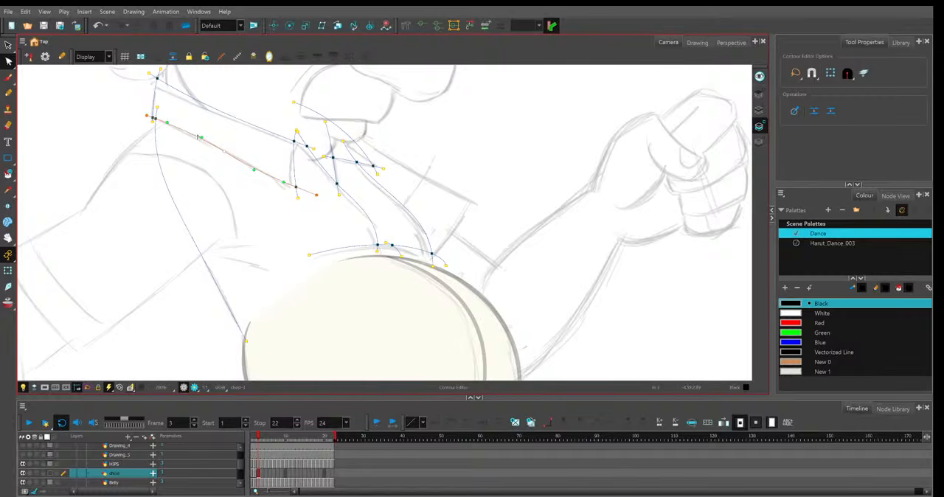
Move the near collar's front edge onto the frame 3 sketch and adjust the stroke ends at its front corner.
left_click(298, 198)
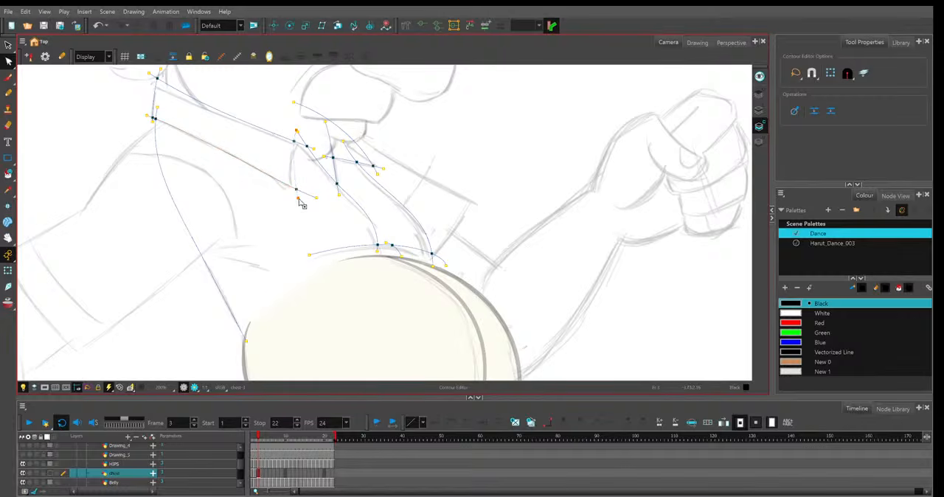
left_click_drag(298, 200, 293, 198)
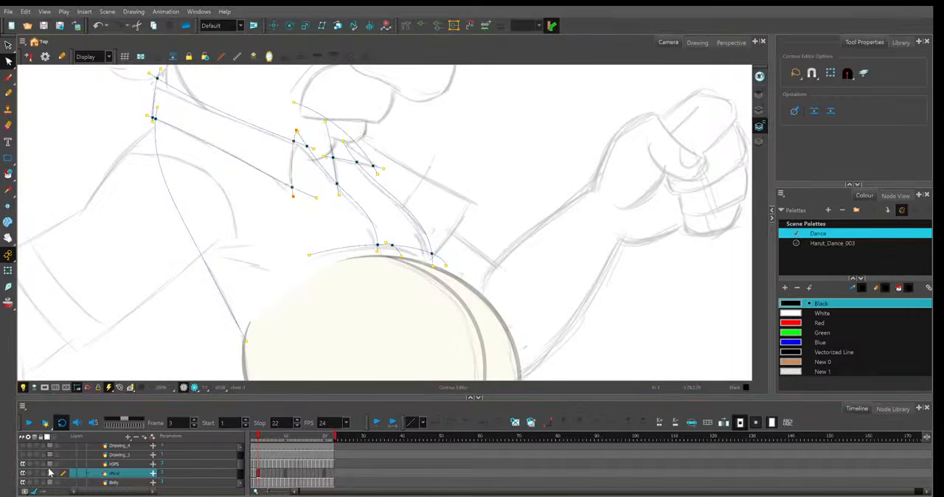
left_click(300, 136)
left_click(315, 152)
left_click_drag(302, 138, 315, 155)
Reshape the near collar's upper line and the shirt opening's near edge to follow the frame 3 sketch.
left_click_drag(150, 75, 151, 83)
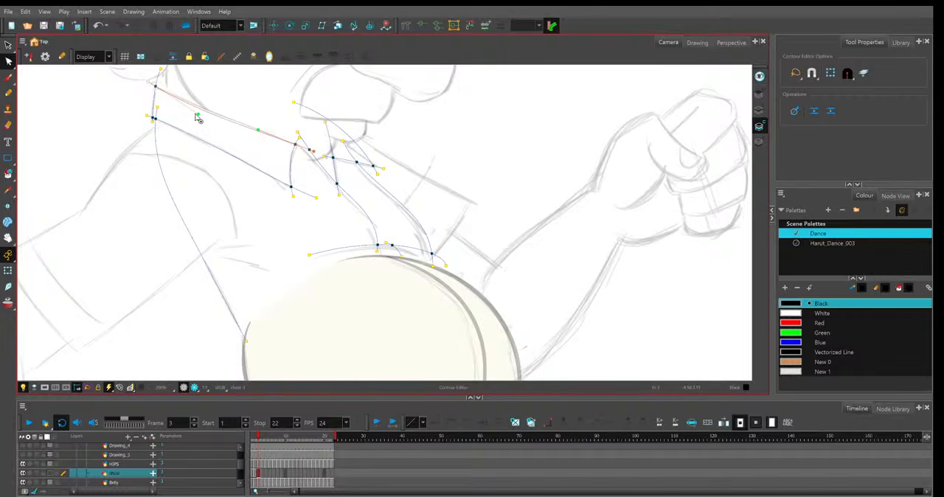
left_click_drag(197, 115, 200, 105)
left_click_drag(285, 94, 314, 110)
left_click(352, 205)
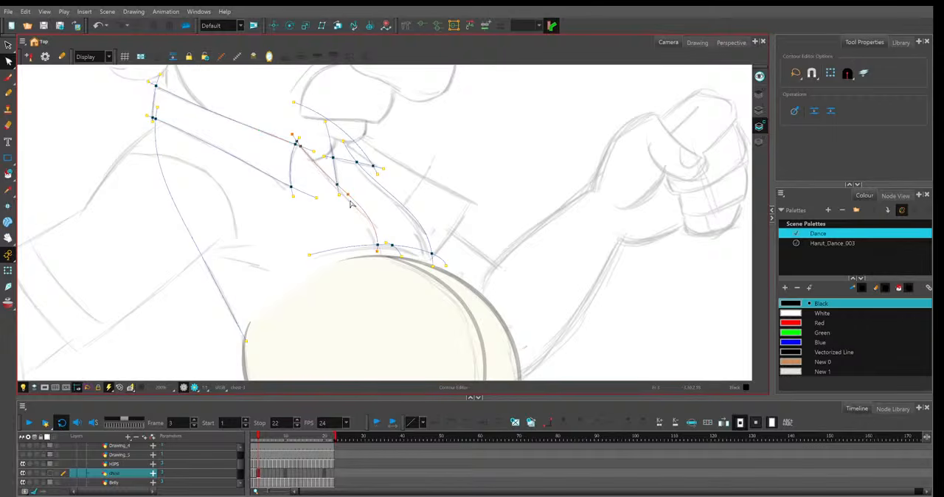
left_click_drag(351, 204, 347, 210)
Lower the line above the belly and its front end to match the belly outline in frame 3.
left_click(329, 254)
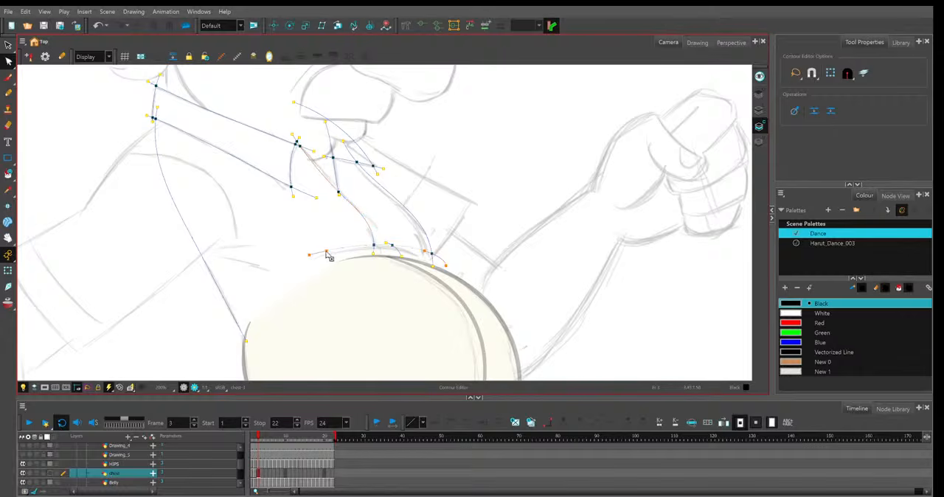
left_click(414, 255)
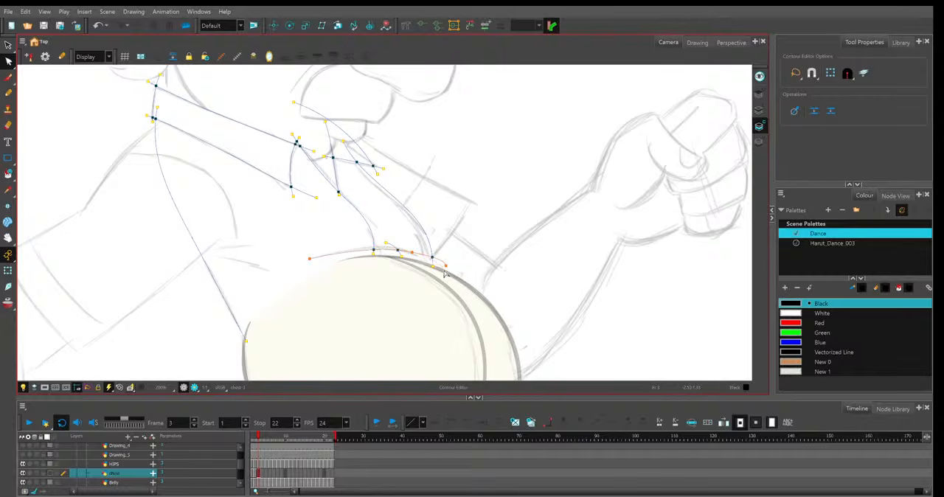
left_click_drag(445, 266, 442, 272)
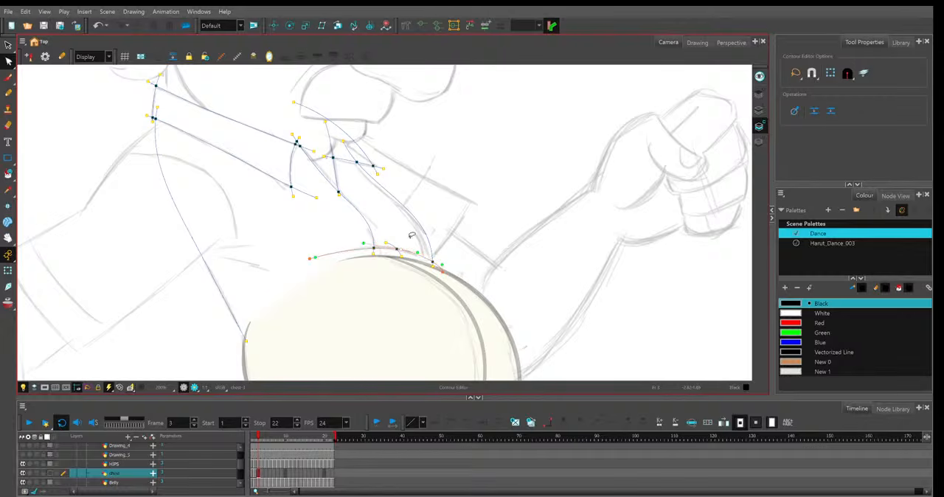
Fit the shirt opening's far edge line to the frame 3 sketch, checking the sketch with the Light Table toggled.
left_click(417, 232)
left_click(23, 388)
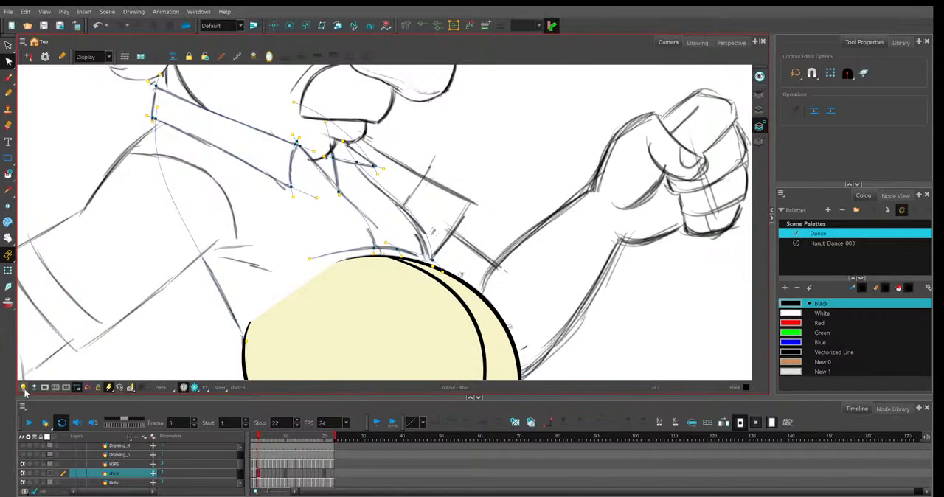
left_click(23, 388)
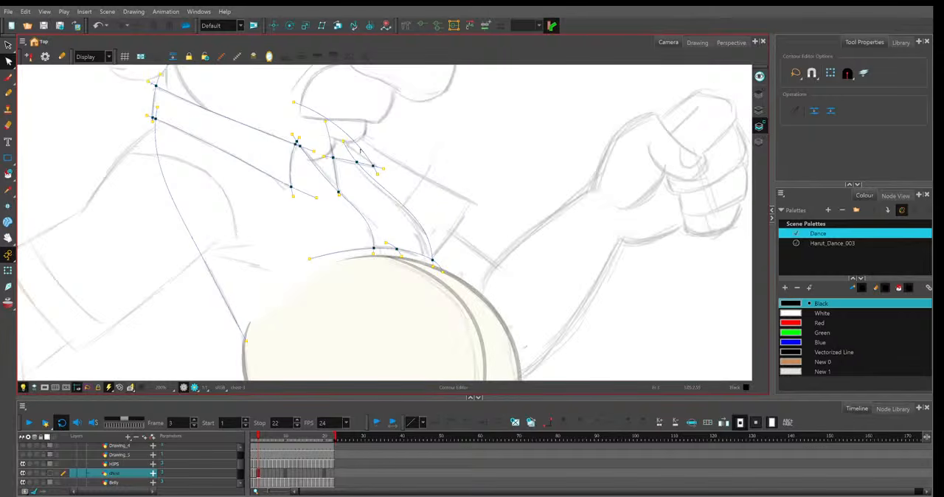
left_click_drag(342, 141, 342, 144)
left_click(390, 195, "ctrl")
key("Delete")
key("alt+b")
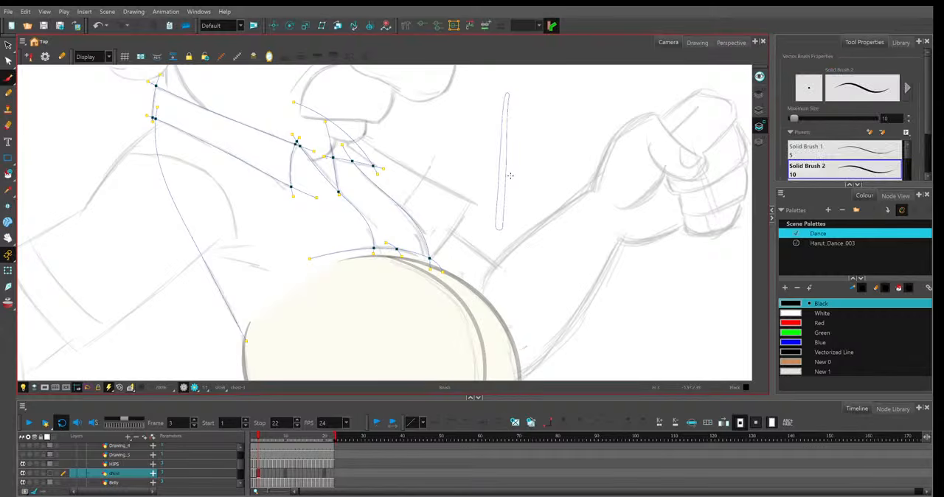
key("ctrl+z")
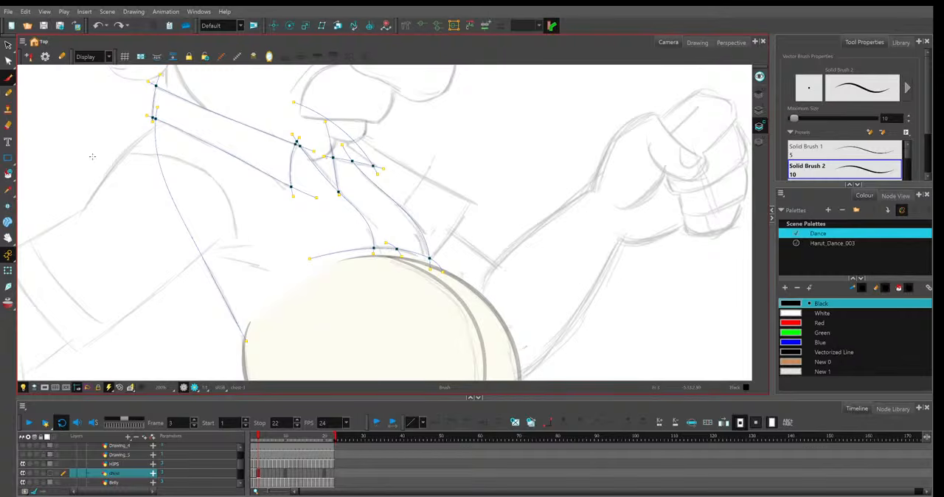
key("alt+q")
Move the short stroke on the belly line against the opening's near edge and adjust the opening lines' lower ends in frame 3.
left_click(432, 272)
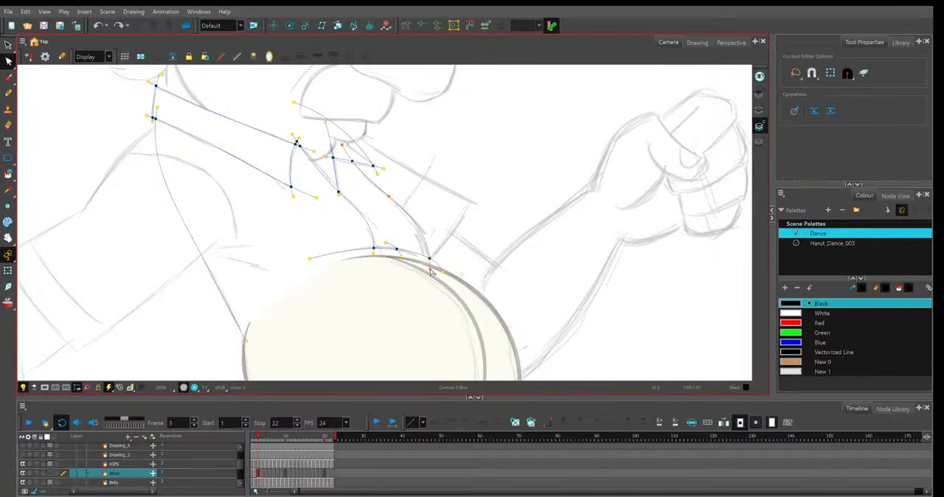
left_click(381, 256)
left_click(382, 247)
left_click(378, 258)
left_click(378, 258)
Straighten the far collar's outer line and extend its front end to fit the frame 3 sketch.
left_click(376, 165)
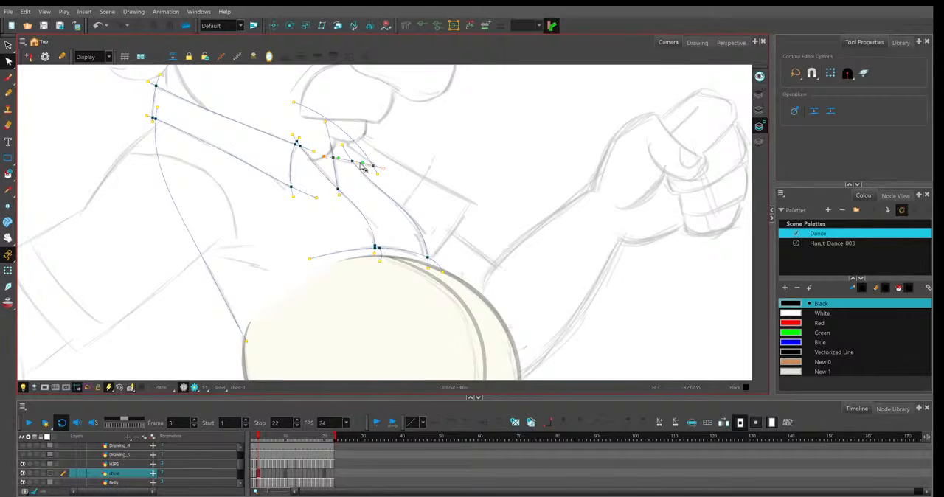
left_click_drag(363, 169, 382, 174)
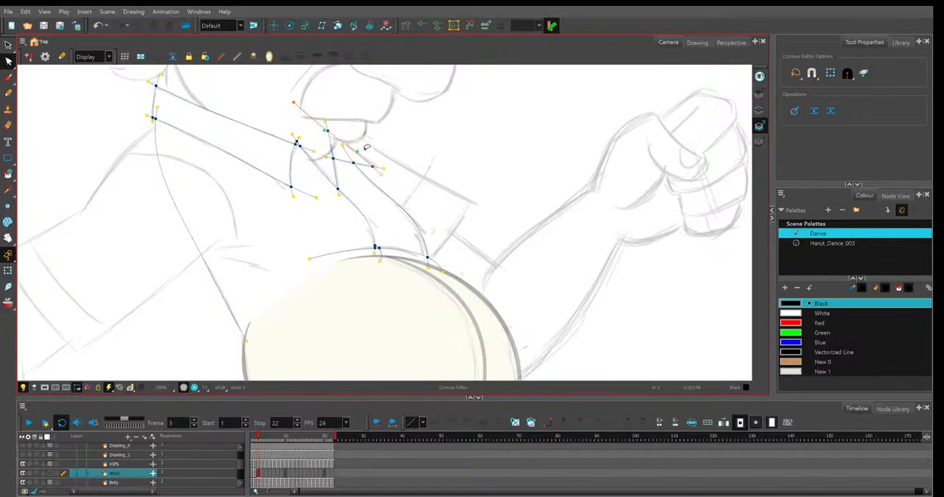
left_click(361, 118)
left_click_drag(487, 200, 480, 202)
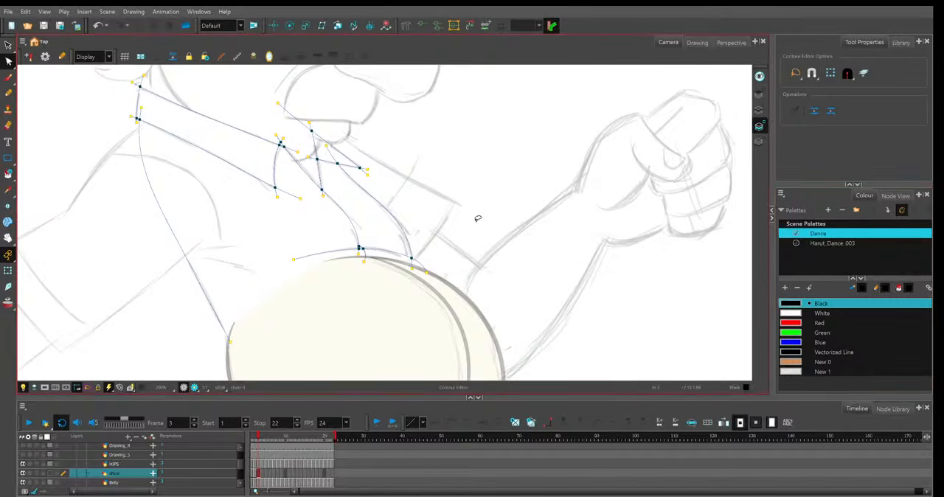
Show the shirt layer's strokes at full thickness and shorten the upper end of the short upright line in the far collar.
key("1")
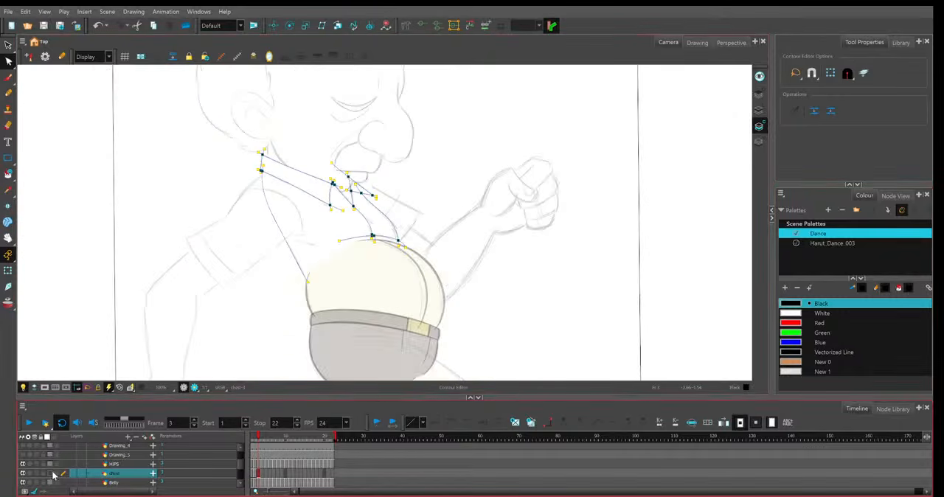
left_click(49, 475)
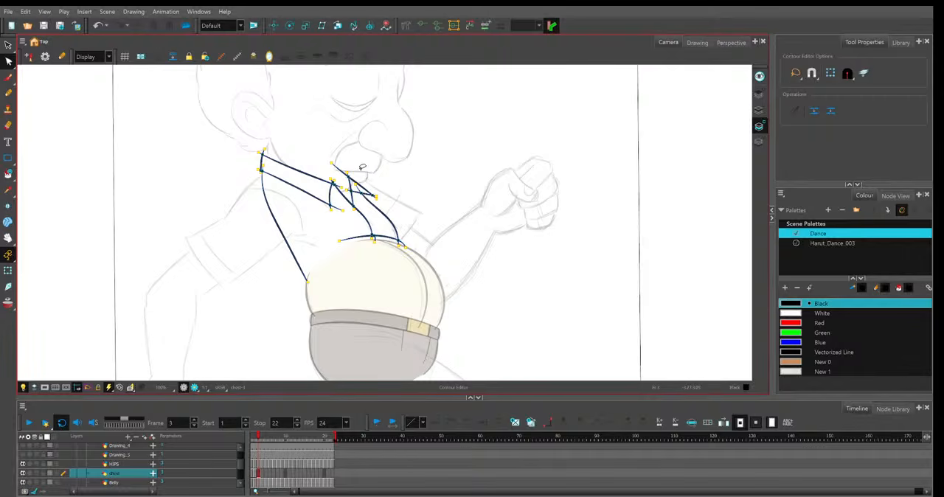
key("2")
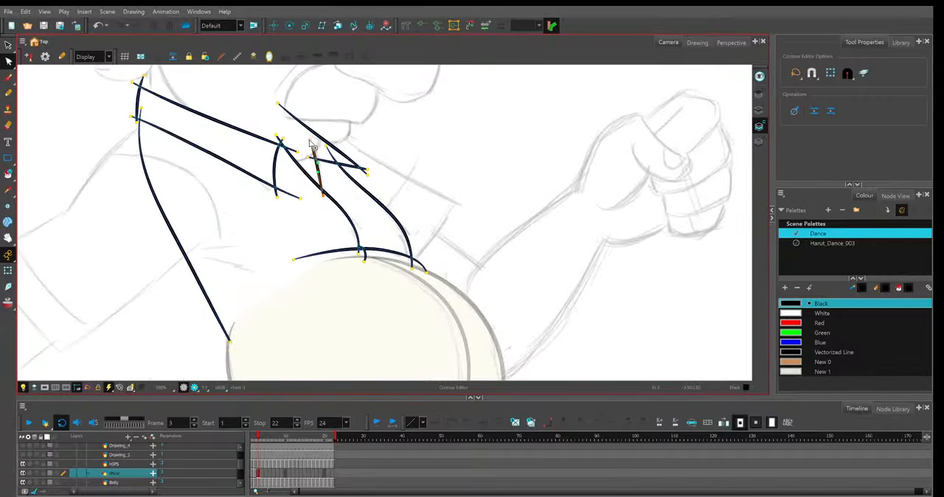
left_click(380, 115)
Extend the upper end of the shirt opening's near edge past the collar corner in frames 2 and 3.
key("comma")
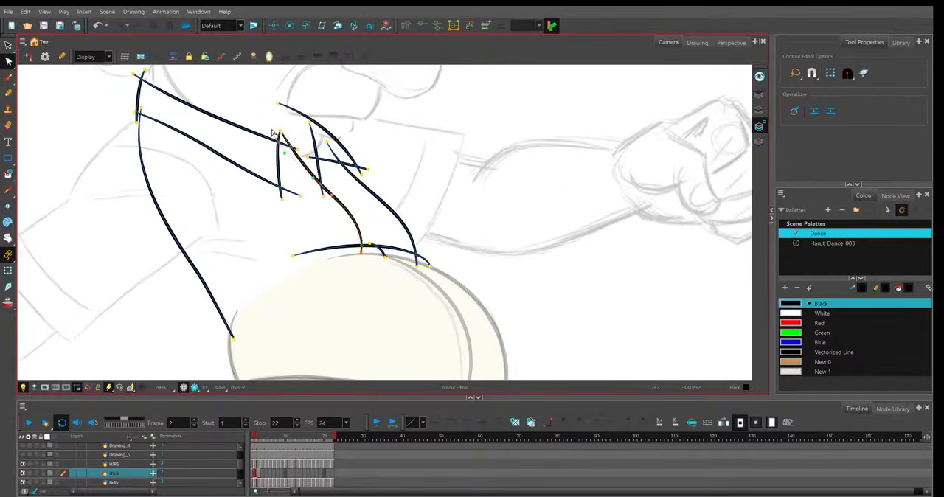
left_click(273, 133)
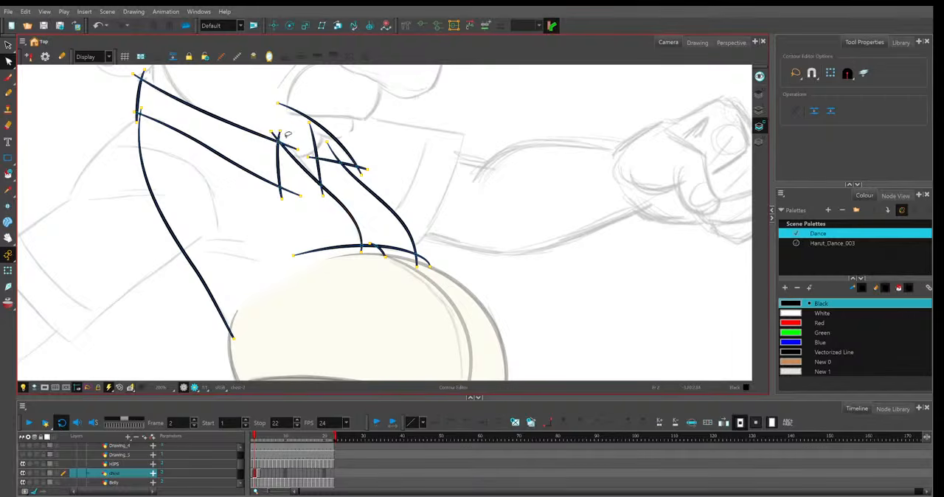
key("period")
left_click_drag(277, 135, 274, 137)
left_click(294, 122)
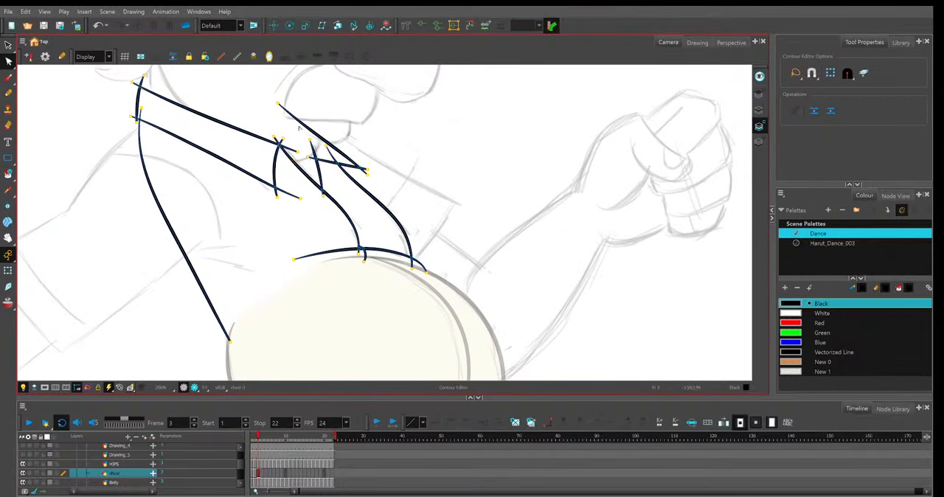
Adjust the near collar's lower front end and refine the opening's far edge in frame 3, comparing with frame 2.
left_click(299, 203)
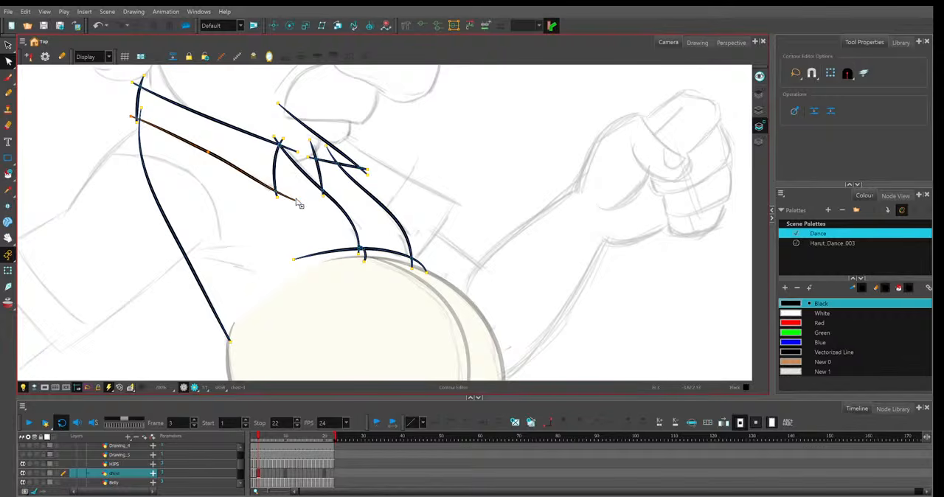
key("comma")
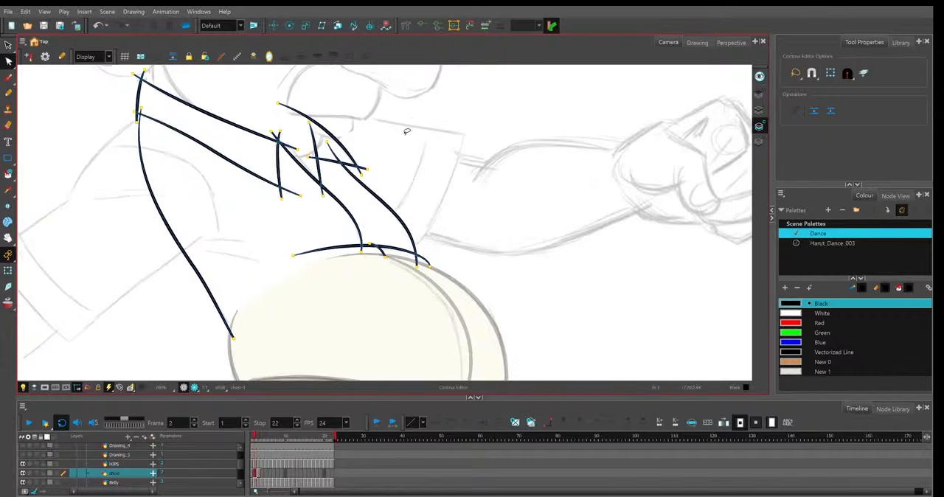
key("period")
left_click(410, 255)
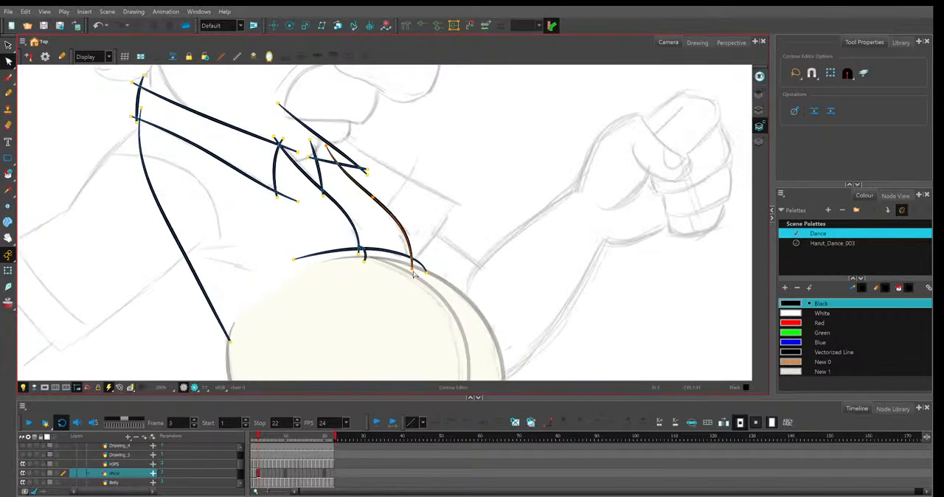
left_click(401, 222)
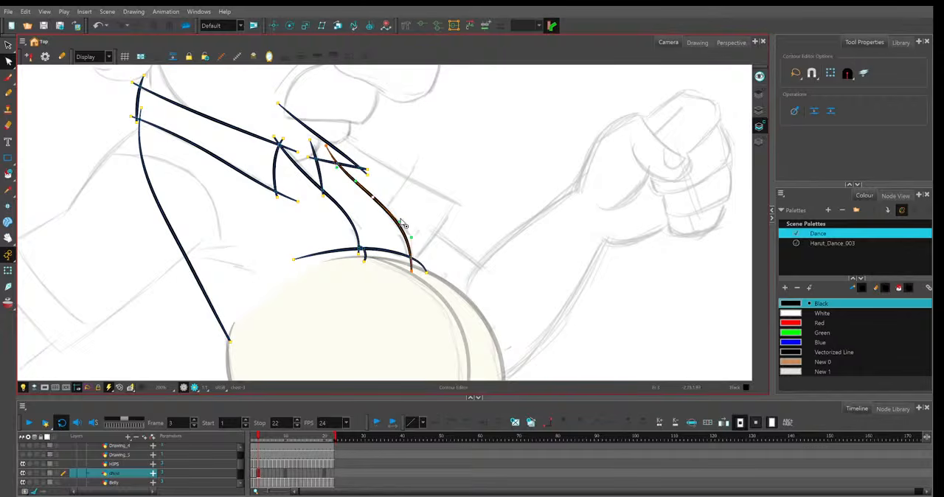
left_click(421, 186)
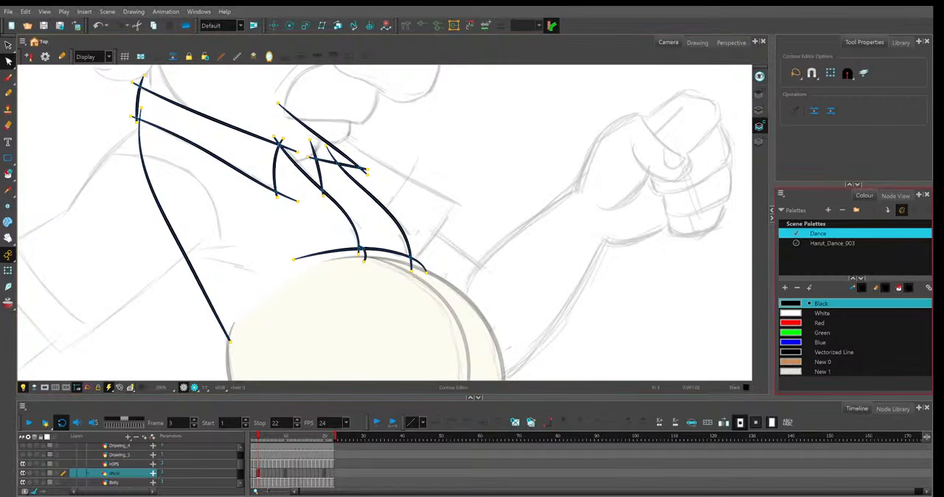
left_click(414, 272)
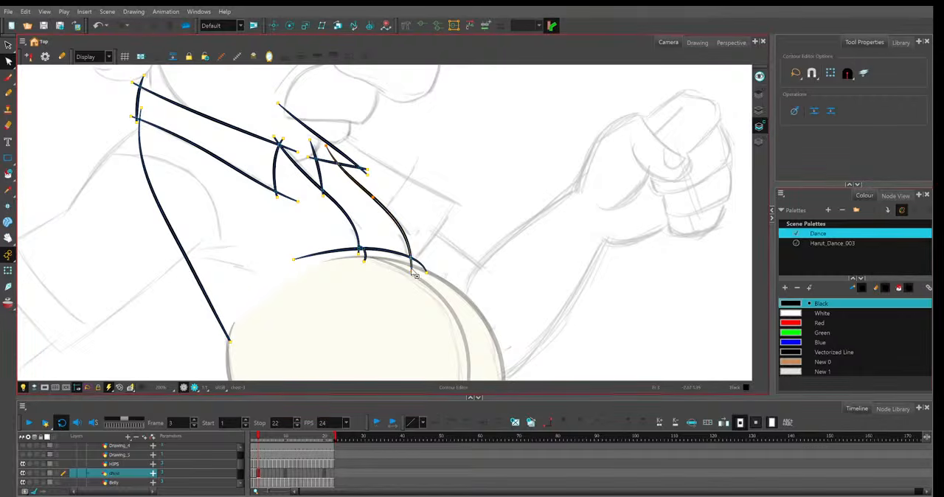
left_click(442, 228)
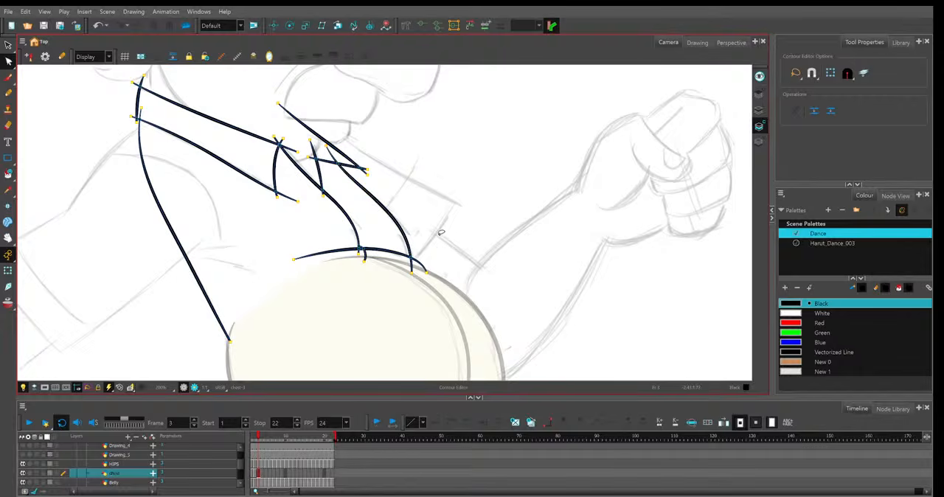
Adjust the shirt's long back line and lower its bottom end onto the belly outline in frame 3.
key("2")
key("2")
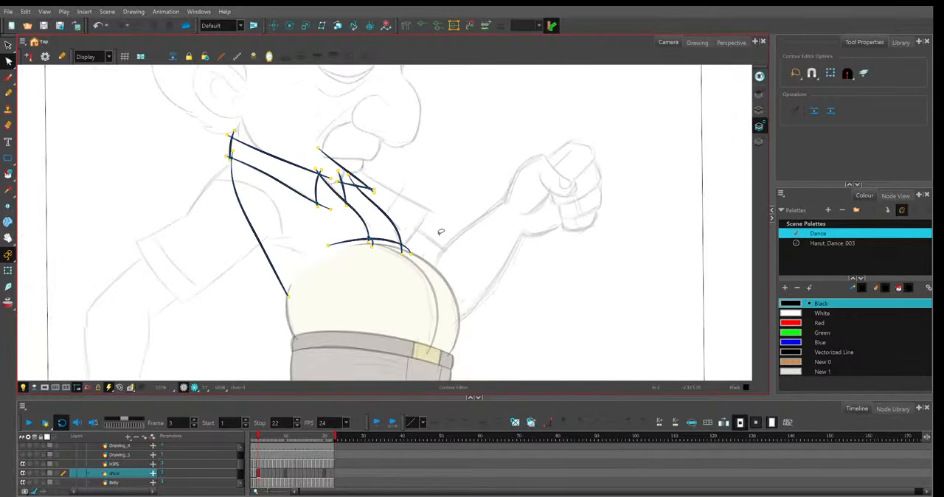
key("1")
left_click(245, 284)
left_click(242, 280)
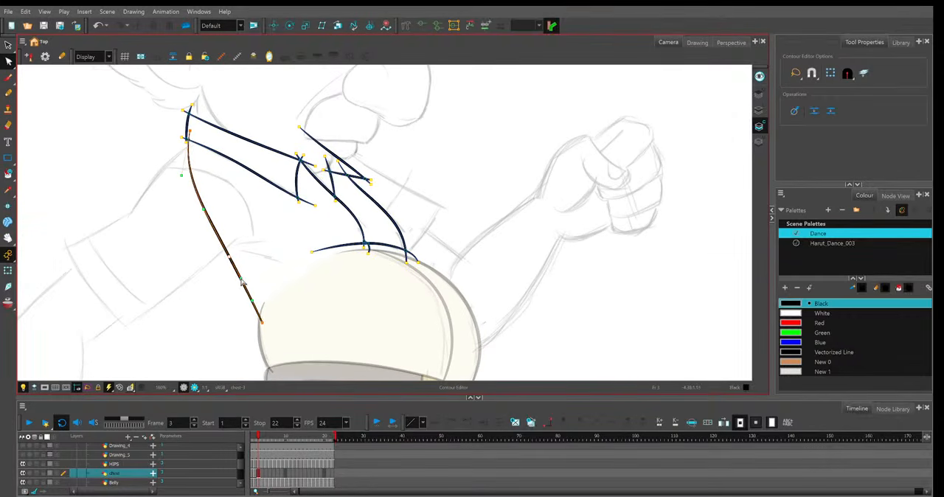
key("2")
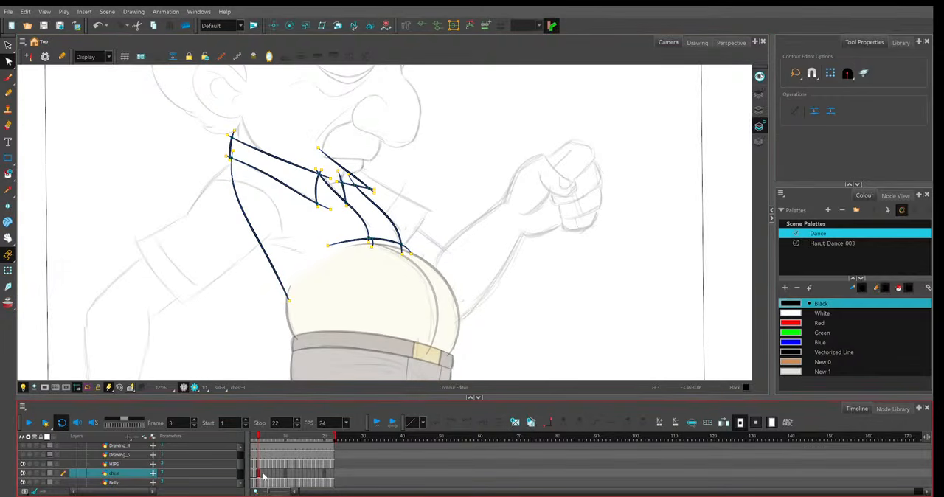
Place the copied shirt drawing in frame 4 and shift all its strokes slightly down and forward to fit the sketch.
left_click(261, 473)
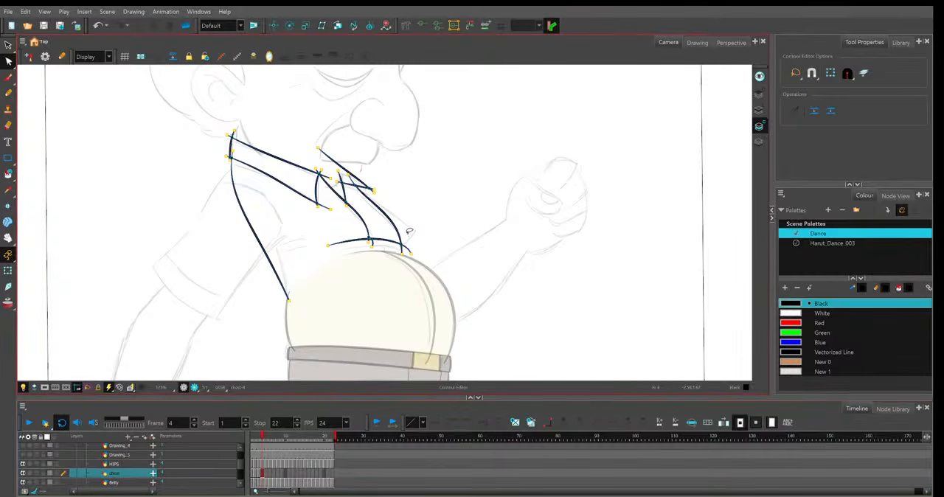
key("alt+s")
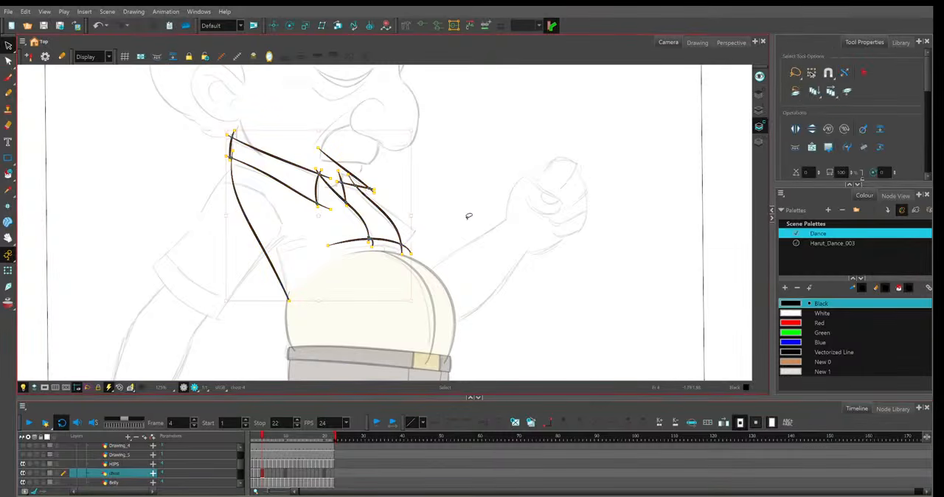
left_click_drag(393, 211, 396, 218)
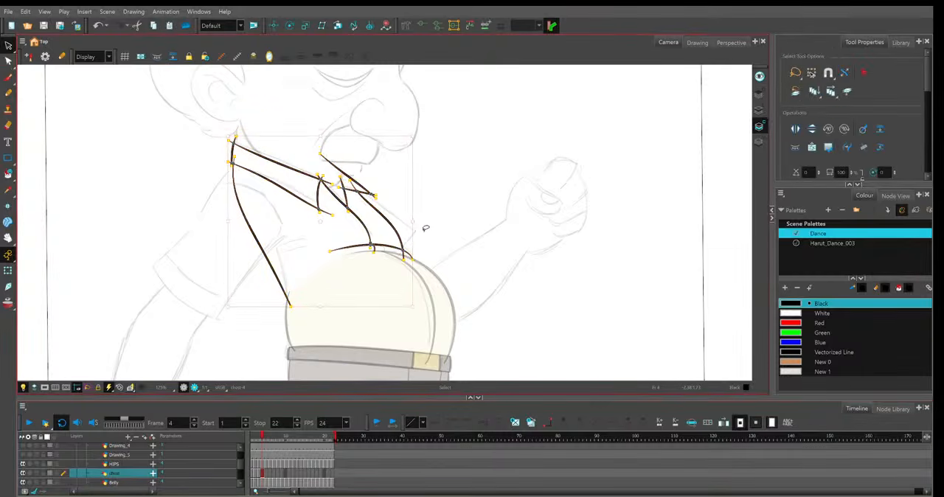
key("2")
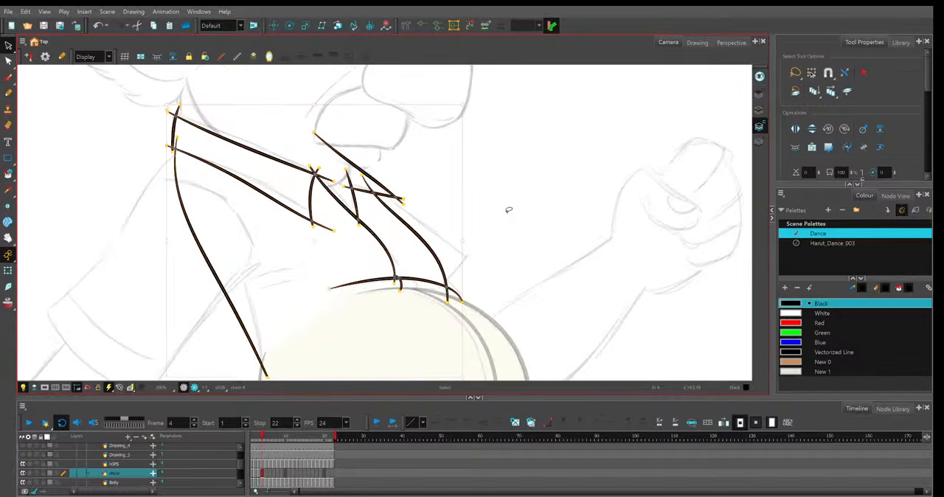
Raise the near collar's lower line and front end and reshape its upper line to follow the frame 4 sketch.
key("alt+q")
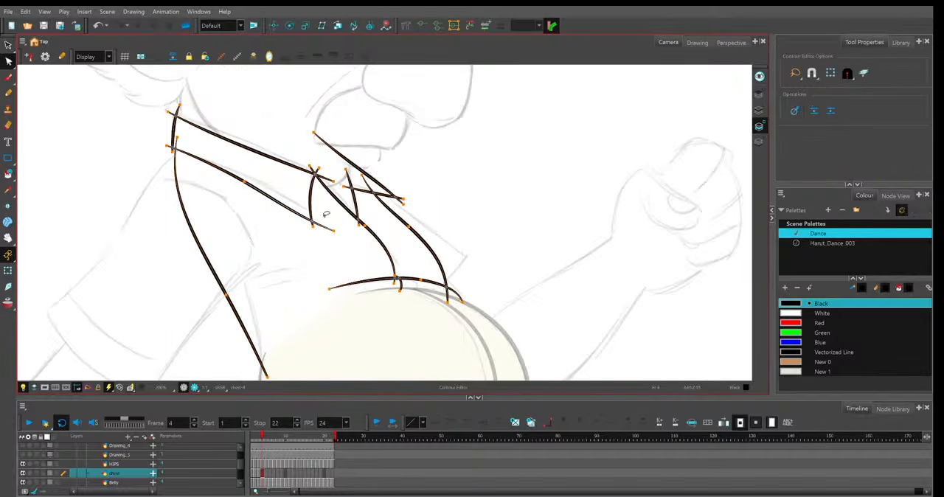
left_click_drag(282, 204, 283, 198)
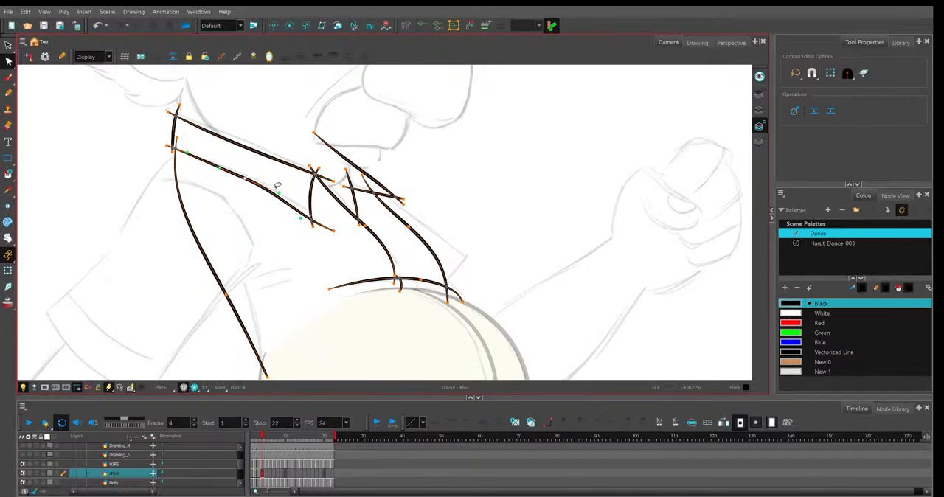
left_click_drag(334, 230, 332, 219)
left_click(259, 126)
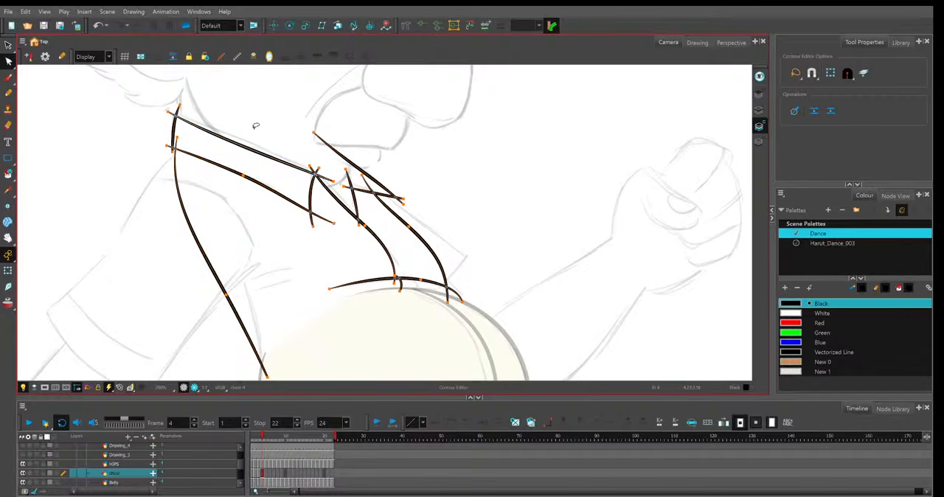
left_click_drag(242, 144, 197, 124)
left_click(228, 120)
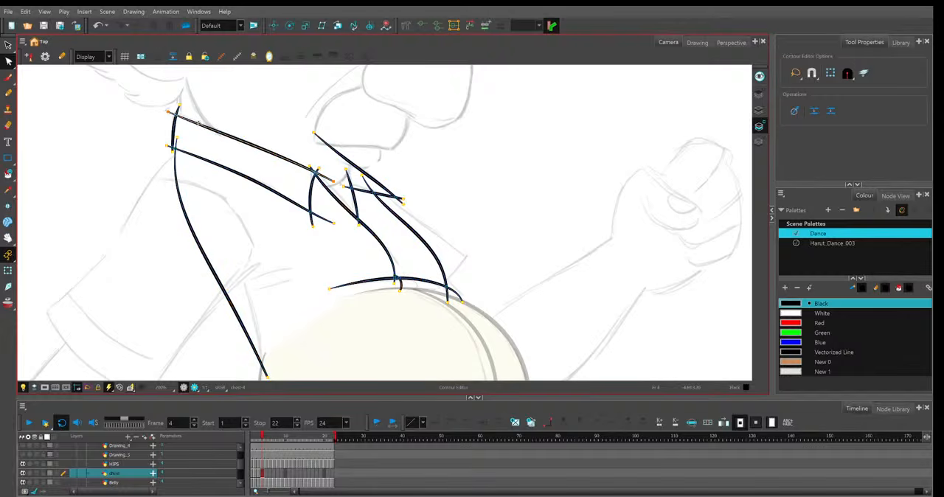
left_click(411, 152)
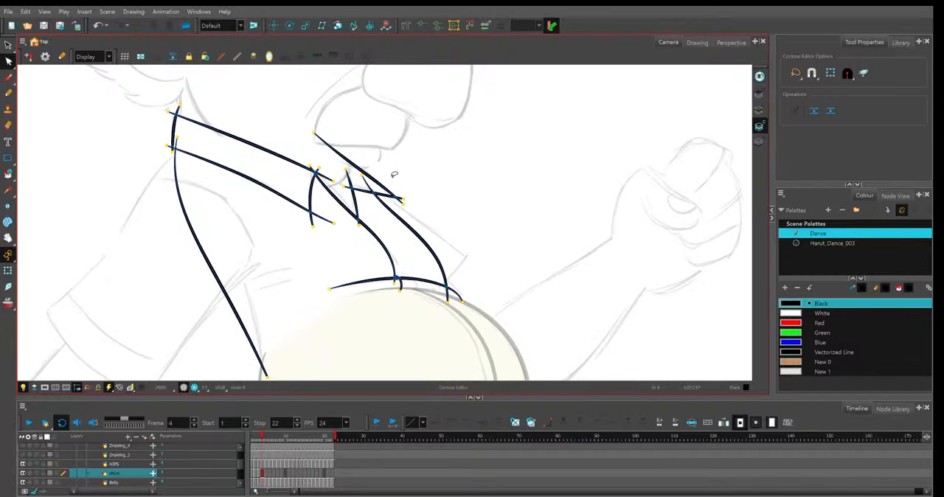
Adjust the stroke ends of the far collar's lower, outer and short upright lines so they cross cleanly in frame 4.
left_click(352, 188)
left_click_drag(346, 185, 342, 182)
left_click(404, 200)
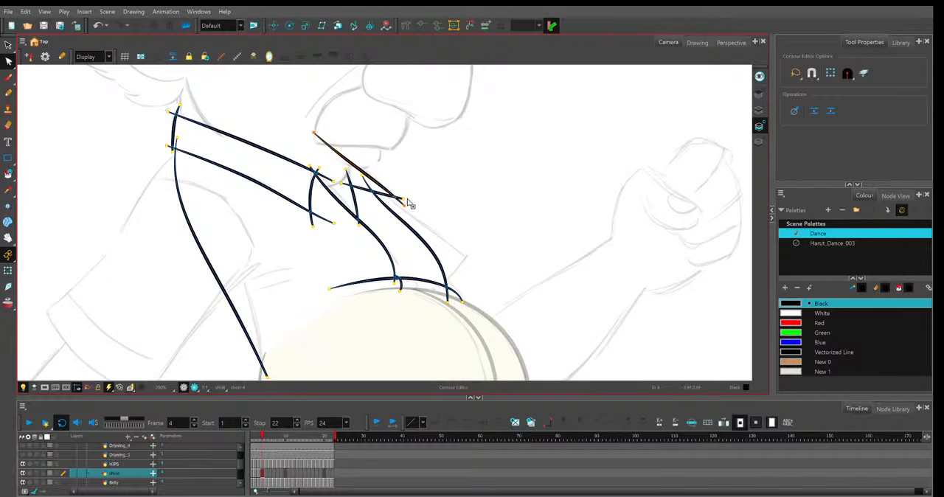
left_click_drag(359, 224, 357, 221)
Extend the opening's near edge at the top and move its lower end and the short belly stroke forward in frame 4.
left_click(317, 174)
left_click_drag(315, 171, 310, 164)
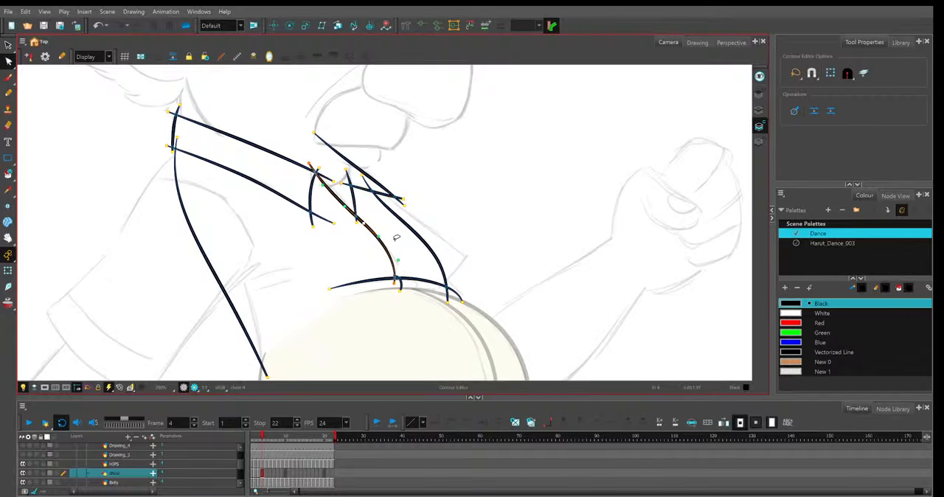
left_click(397, 238)
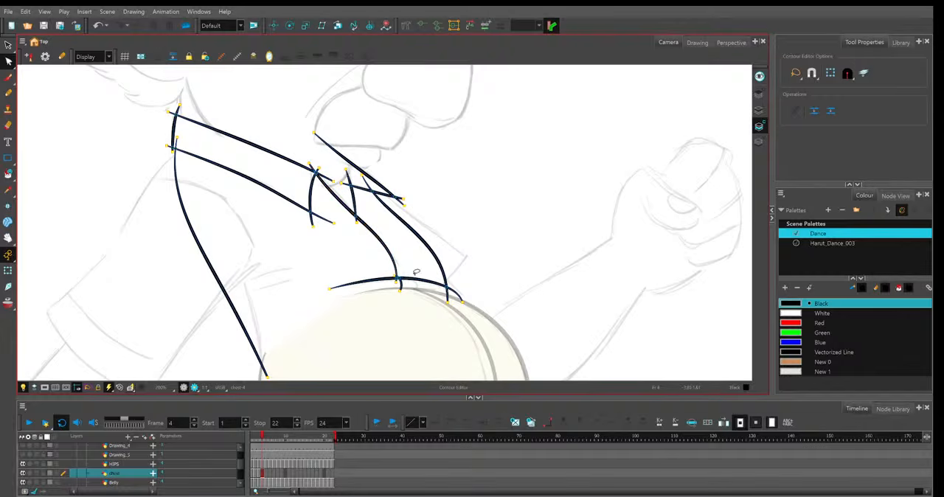
left_click(414, 287)
left_click(418, 280)
left_click(391, 247)
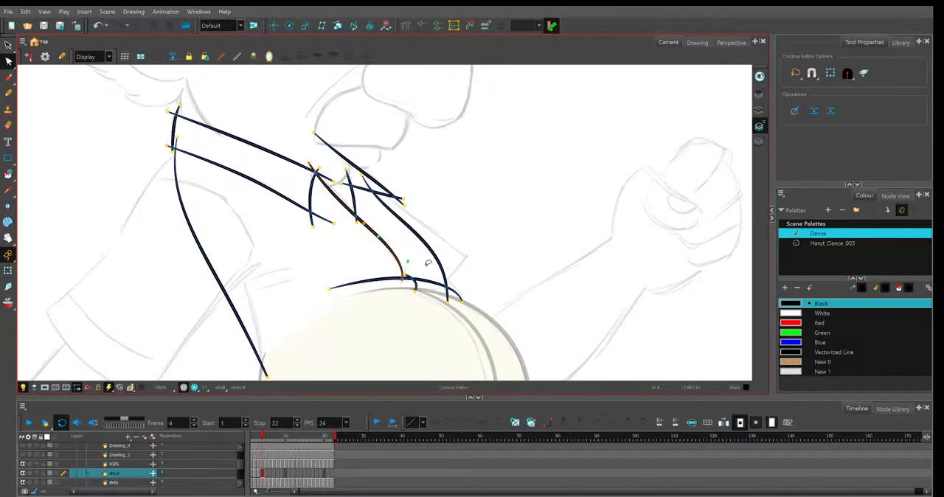
Extend the lower ends of both opening edges and the front end of the belly line slightly so they cross in frame 4.
left_click(403, 285)
left_click(421, 265)
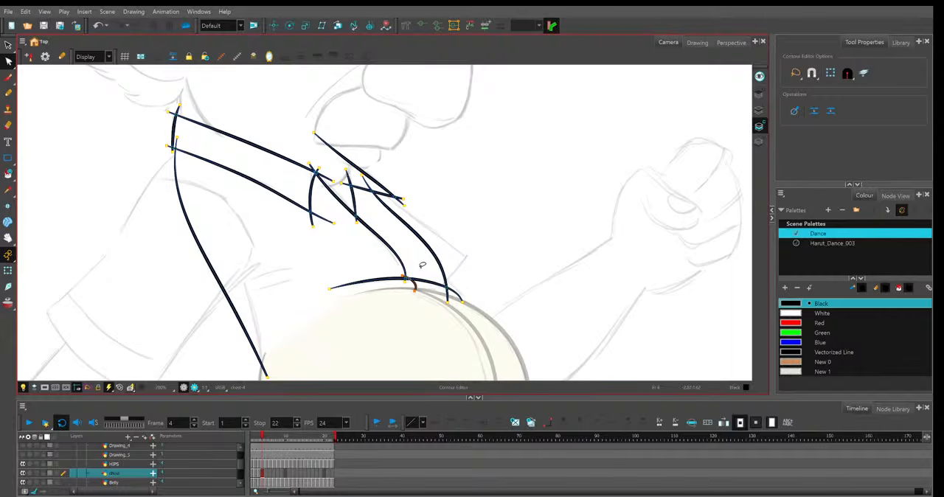
left_click(453, 299)
left_click(451, 305)
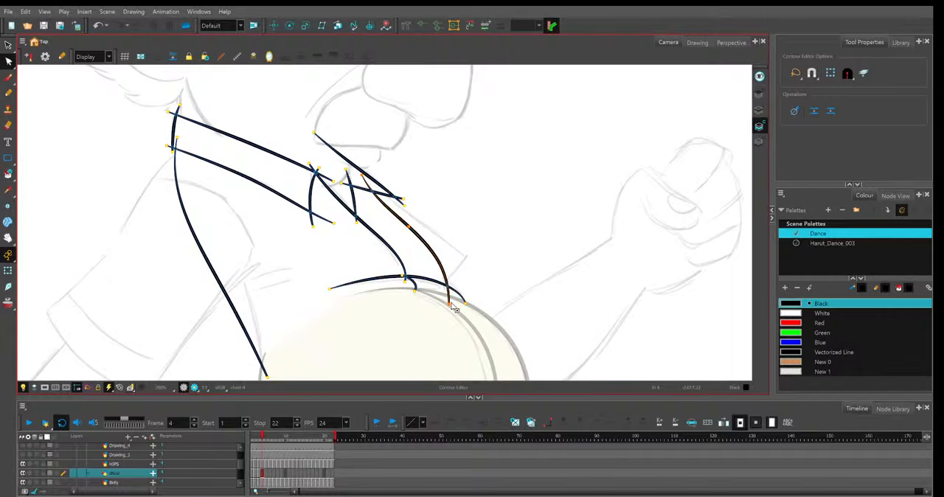
left_click(397, 191)
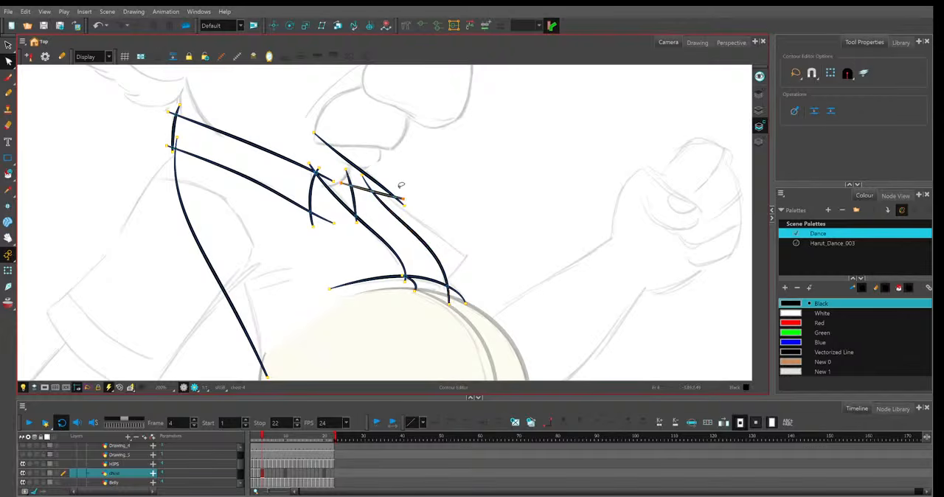
key("Escape")
Compare frame 4 with frame 3 and nudge the front end of the near collar's lower line into place.
key("comma")
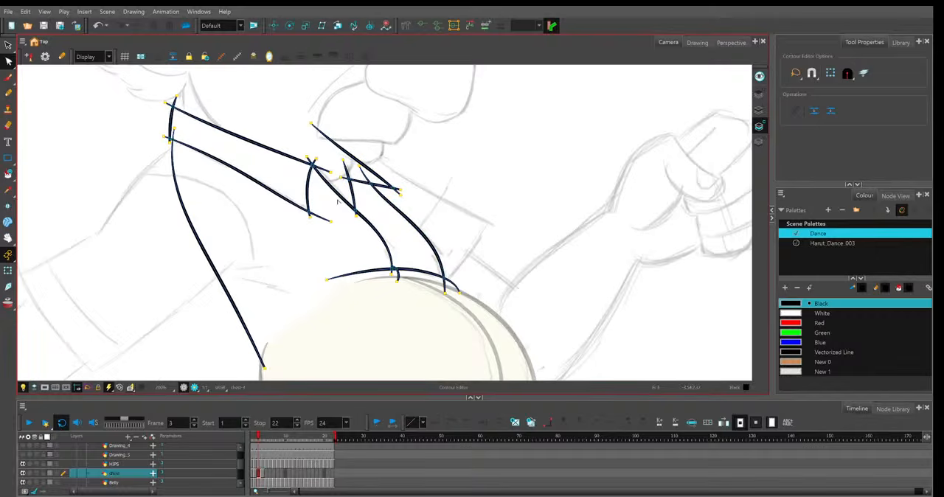
key("period")
left_click(244, 183)
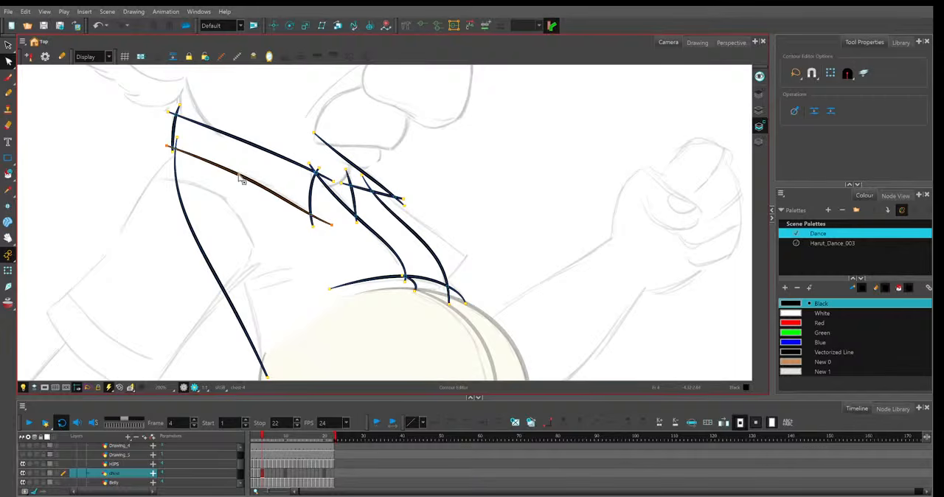
key("comma")
key("period")
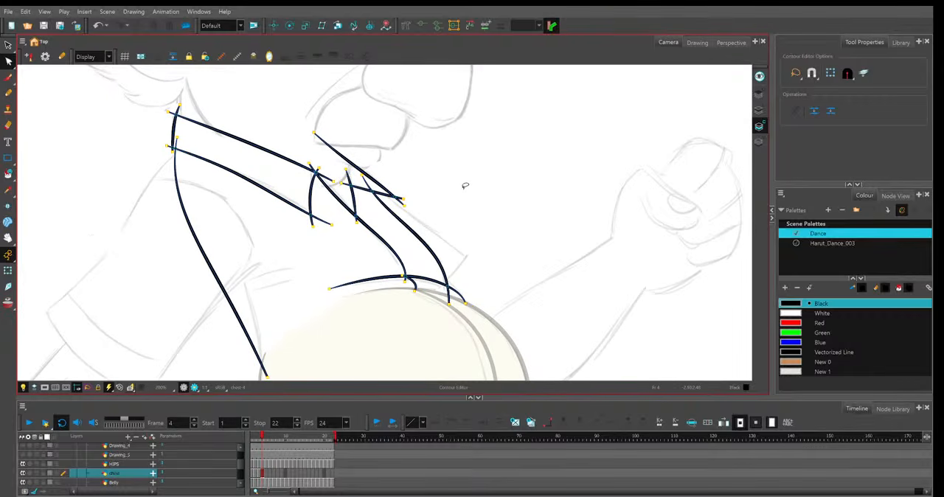
Carry the frame 4 shirt drawing over to frame 5 and duplicate it as an independent drawing.
key("period")
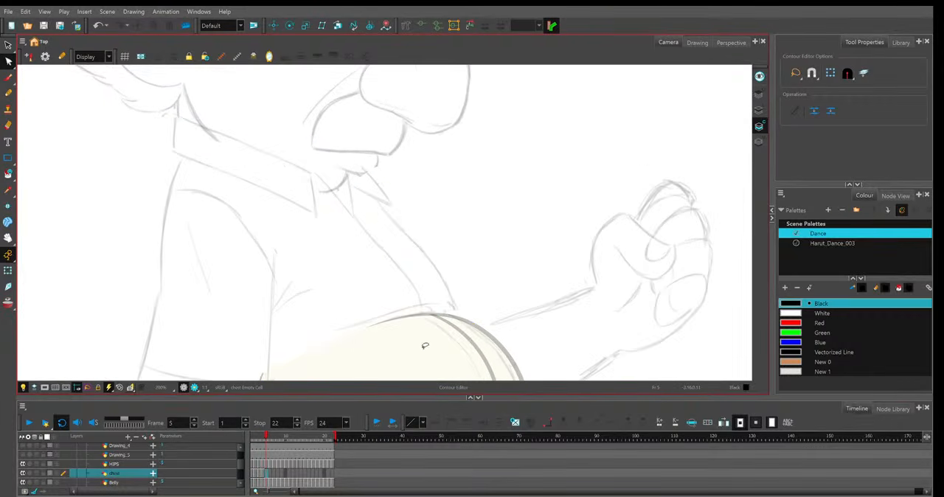
key("F5")
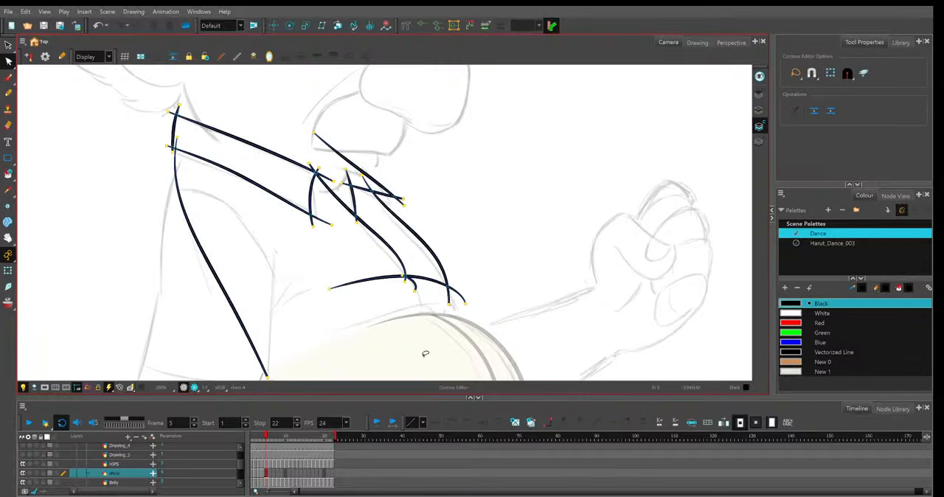
key("alt+shift+d")
Lower the short belly stroke and the long belly line in frame 5 onto the top of the sketched belly.
left_click_drag(413, 288, 430, 317)
left_click_drag(404, 277, 418, 304)
left_click(460, 278)
left_click(417, 278)
left_click_drag(329, 288, 330, 332)
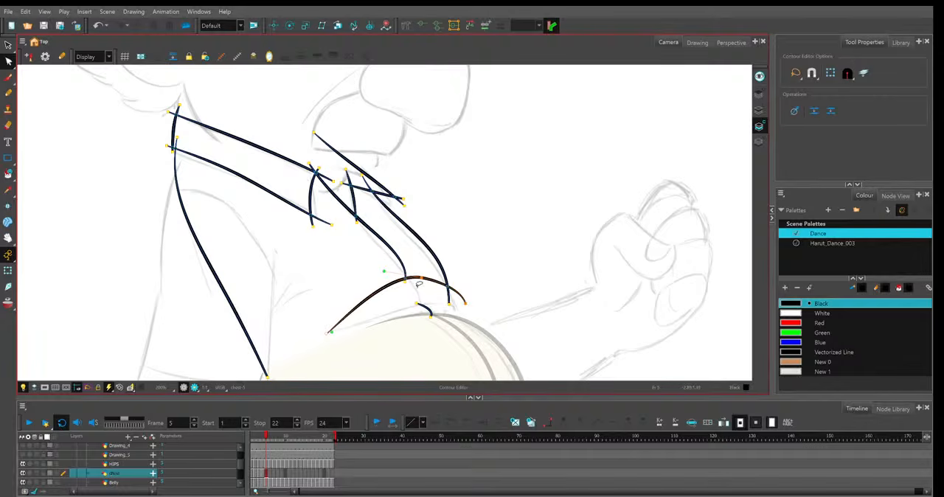
left_click_drag(418, 281, 456, 318)
Reshape the far and near edges of the shirt opening in frame 5 to follow the sketch down to the belly line.
left_click_drag(410, 229, 410, 236)
left_click_drag(362, 174, 360, 178)
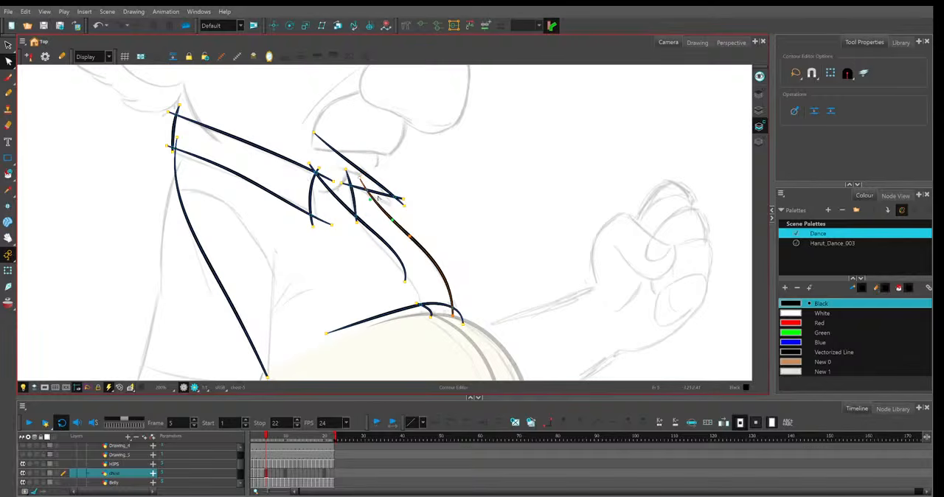
left_click_drag(406, 282, 422, 309)
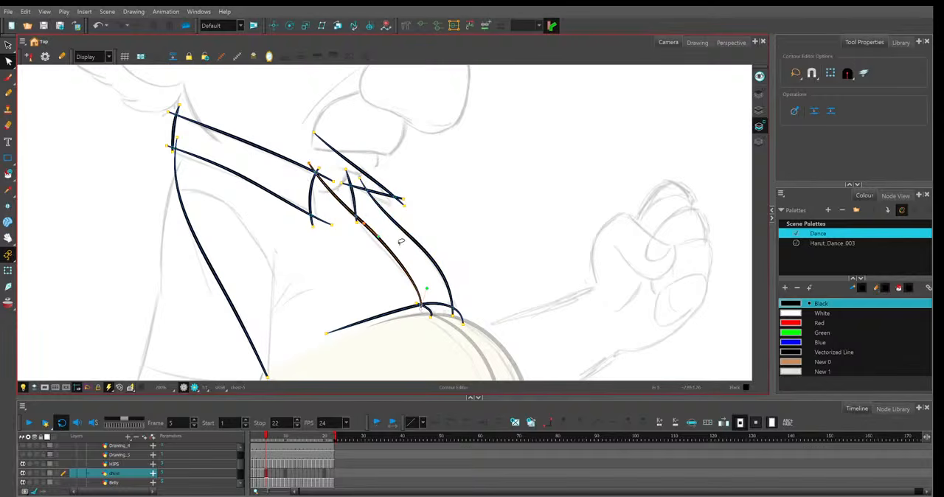
left_click_drag(364, 223, 369, 235)
left_click_drag(309, 163, 314, 170)
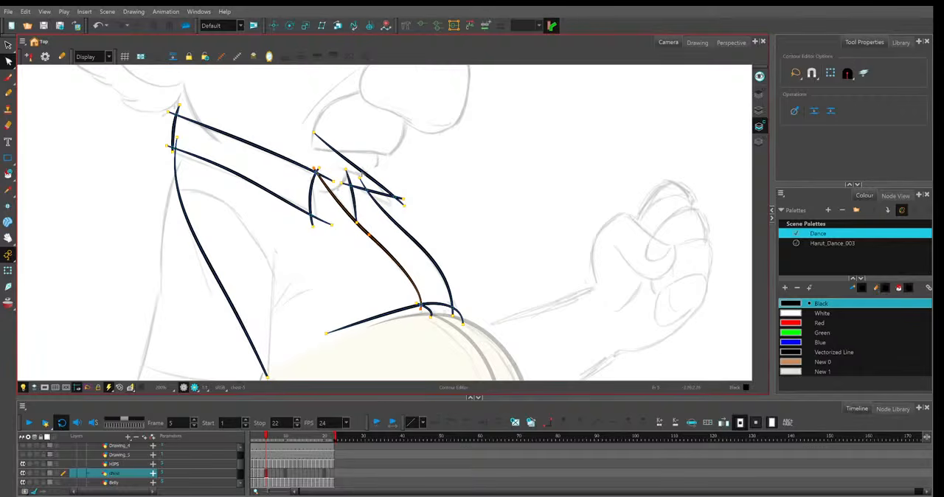
Tilt the near collar's front edge and straighten its lower line to match the frame 5 sketch.
left_click_drag(313, 226, 320, 233)
left_click_drag(318, 171, 313, 162)
left_click(332, 225)
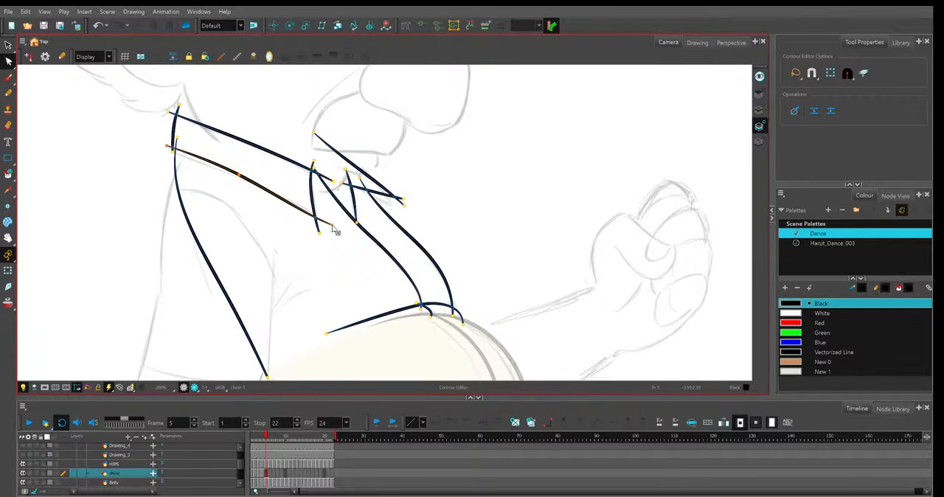
left_click_drag(238, 175, 240, 179)
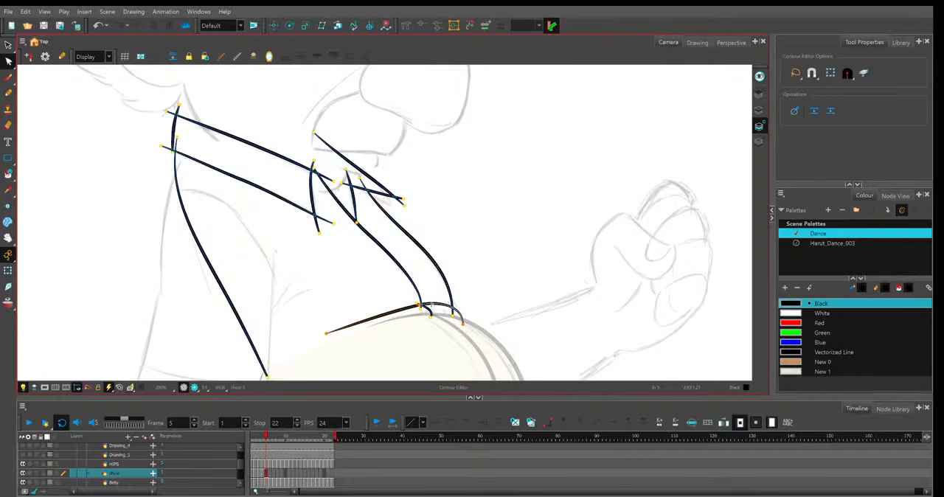
Show the shirt layer's strokes as thin outlines and refit the near collar's upper line over the frame 5 sketch.
left_click(43, 473)
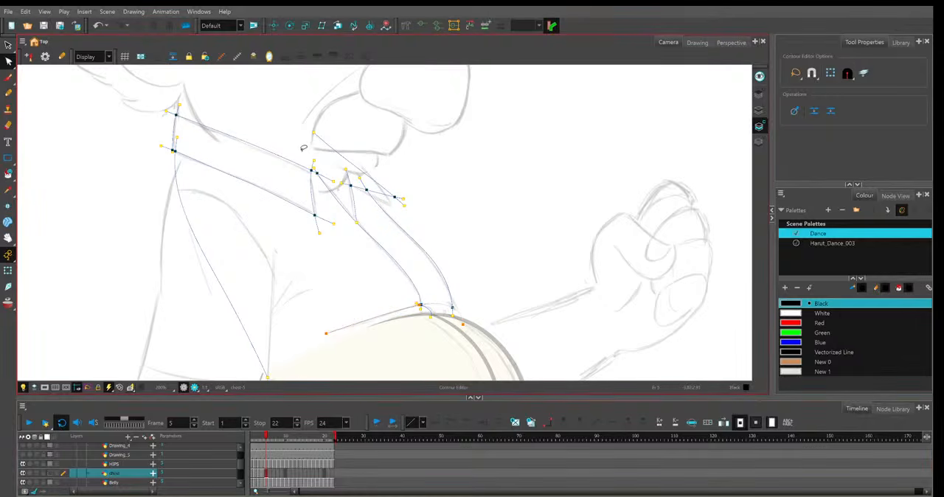
left_click(50, 473)
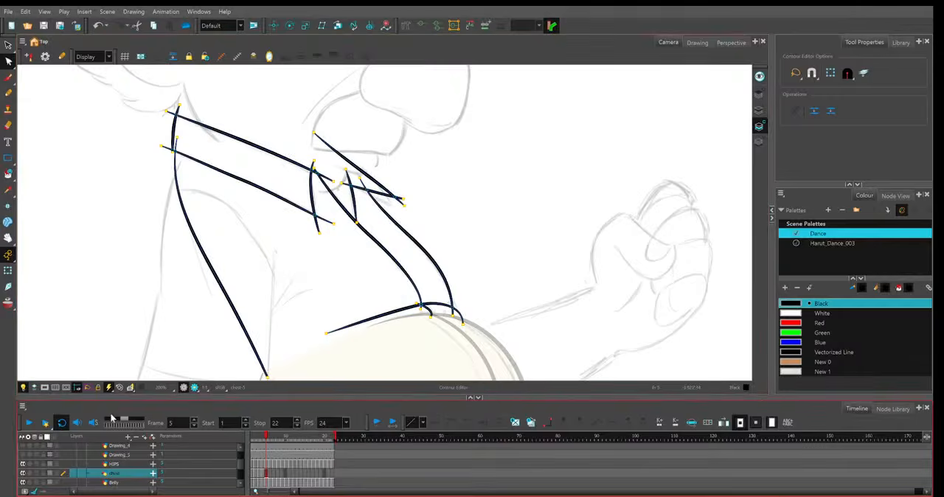
left_click(182, 331)
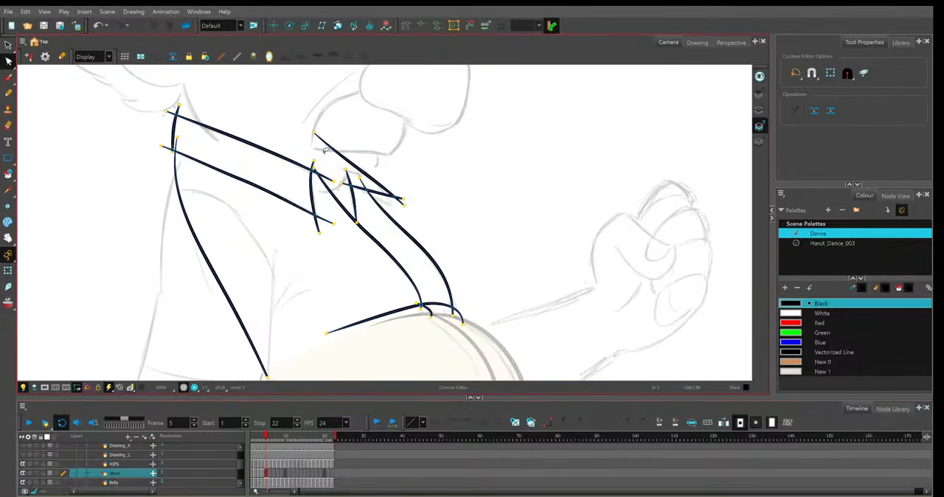
left_click(50, 477)
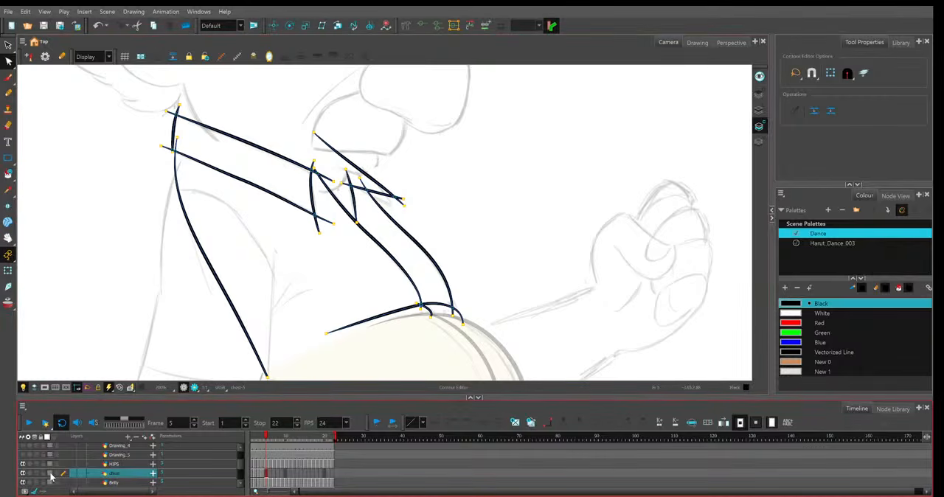
left_click(278, 156)
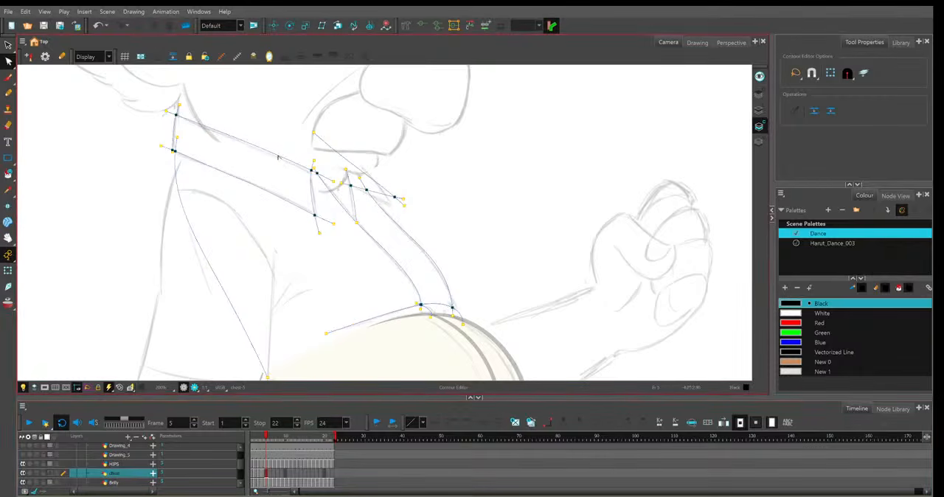
left_click(208, 129)
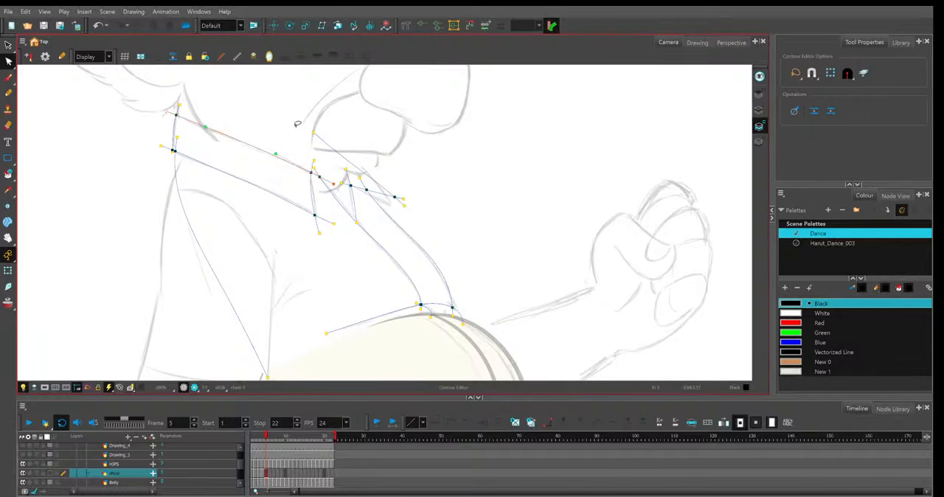
Adjust the near collar's front corners, the near opening edge's top end and the far collar's short upright stroke in frame 5.
left_click(311, 185)
left_click(330, 221)
left_click(309, 164)
left_click(347, 172)
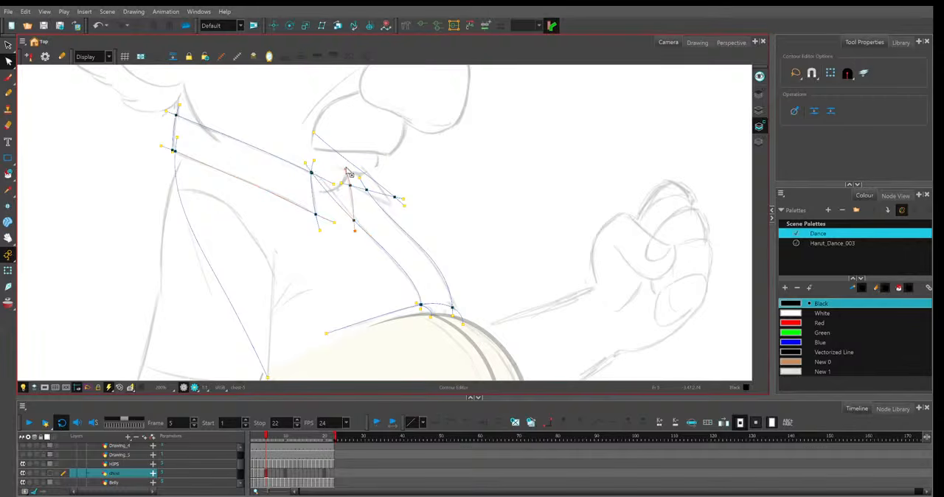
Angle the far collar's lower line downward, then shorten and curve its outer line to follow the frame 5 sketch.
left_click(383, 196)
left_click(314, 133)
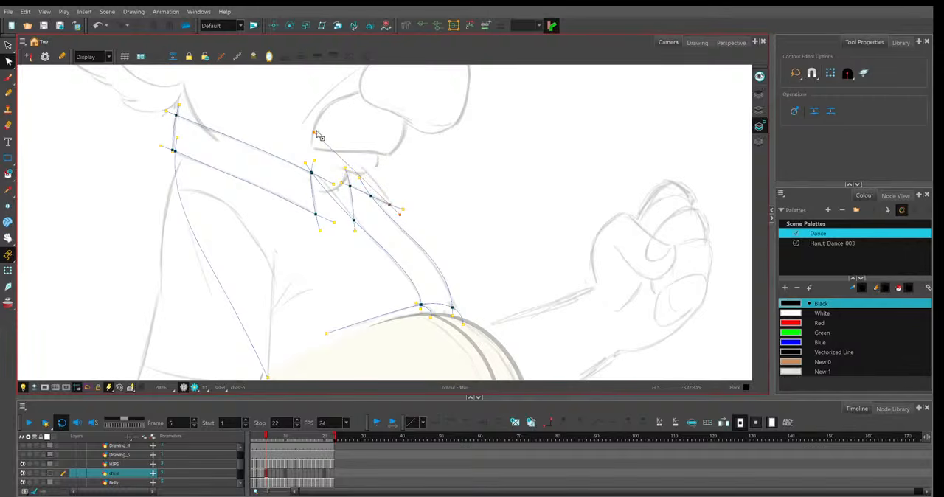
left_click_drag(315, 133, 348, 153)
left_click_drag(375, 185, 380, 182)
left_click(384, 176)
Examine how the opening's far edge, the belly line and the collar's rear edge fit the frame 5 sketch.
left_click(449, 286)
left_click(433, 260)
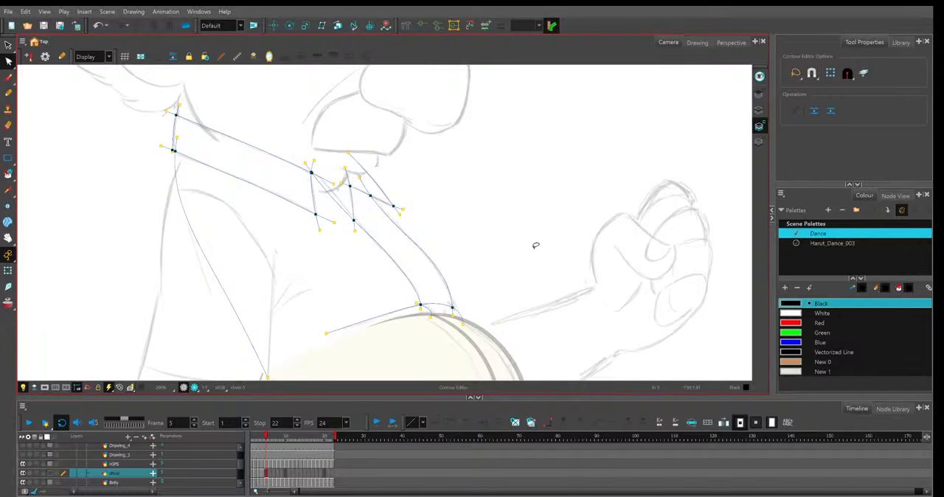
left_click(453, 283)
left_click(492, 254)
left_click(444, 311)
left_click(506, 278)
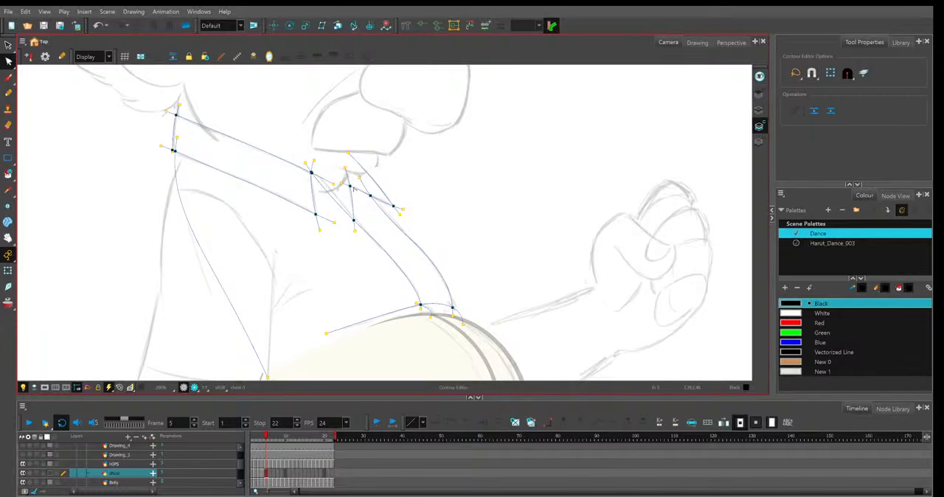
left_click(172, 150)
key("2")
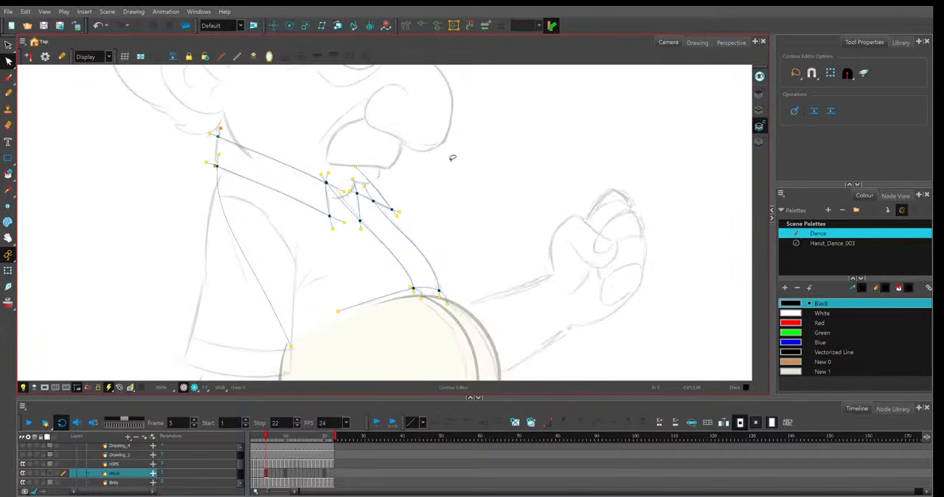
left_click_drag(535, 251, 520, 233)
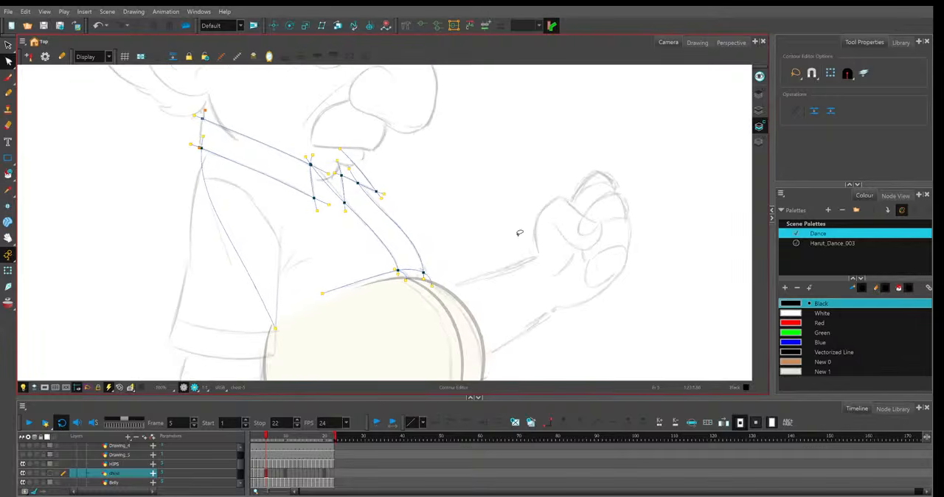
Copy the frame 5 shirt drawing into the empty cell of frame 6.
left_click(270, 478)
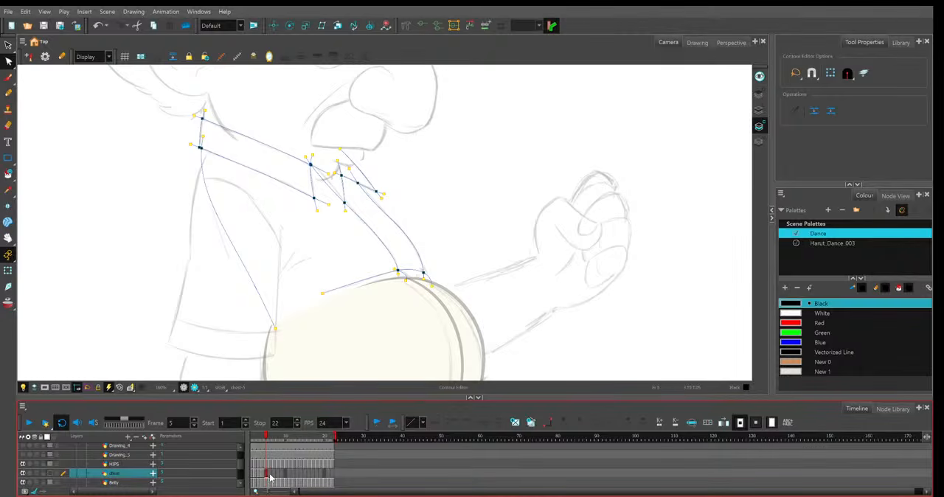
key("period")
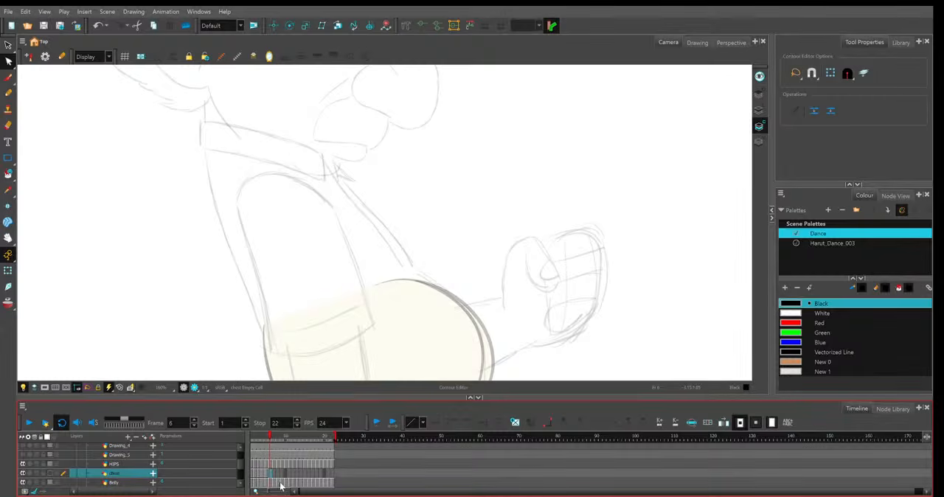
key("ctrl+v")
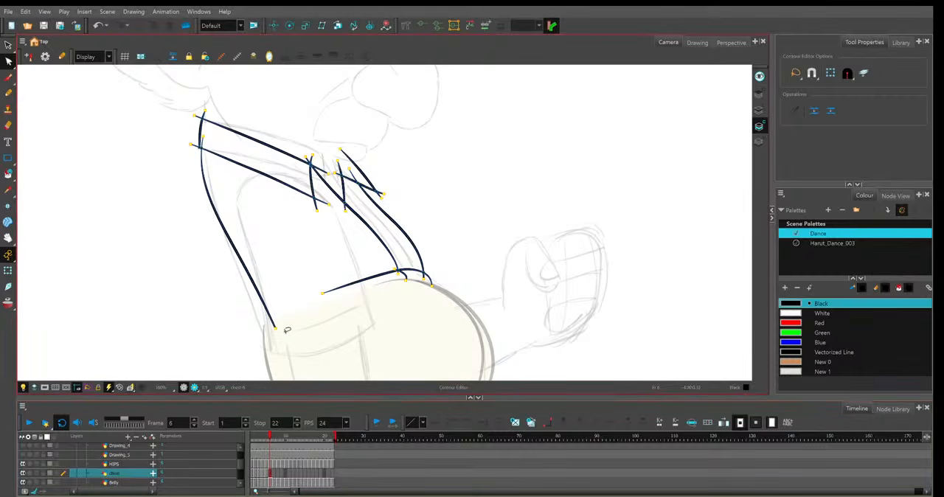
key("ctrl+v")
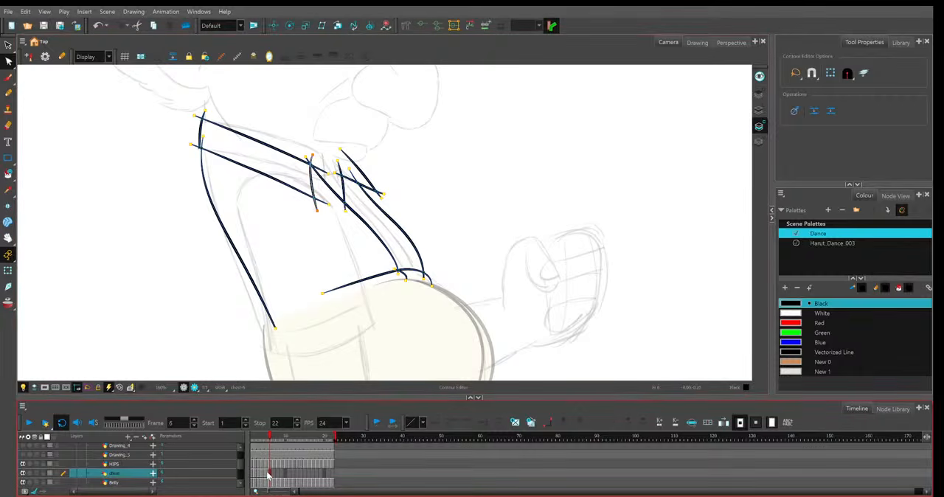
left_click(268, 473)
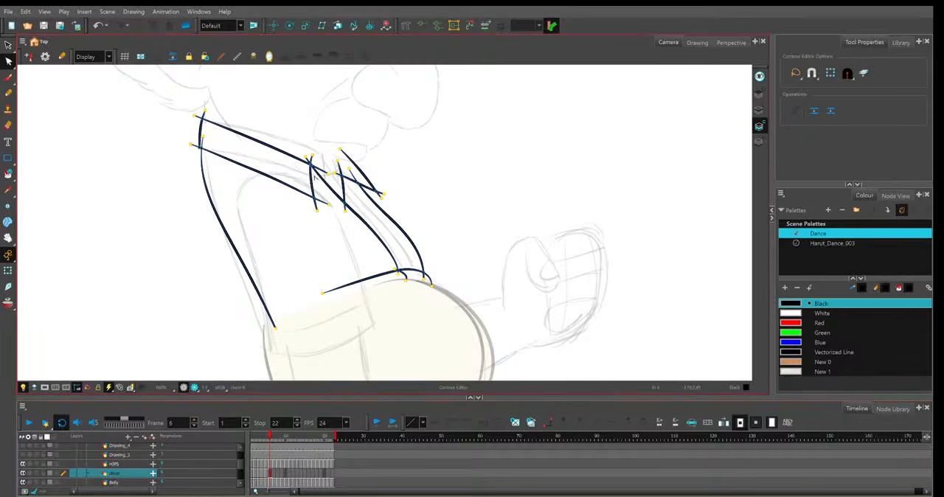
Raise and curve the near collar's upper and lower lines and move its front edge forward to match the frame 6 sketch.
left_click(235, 128)
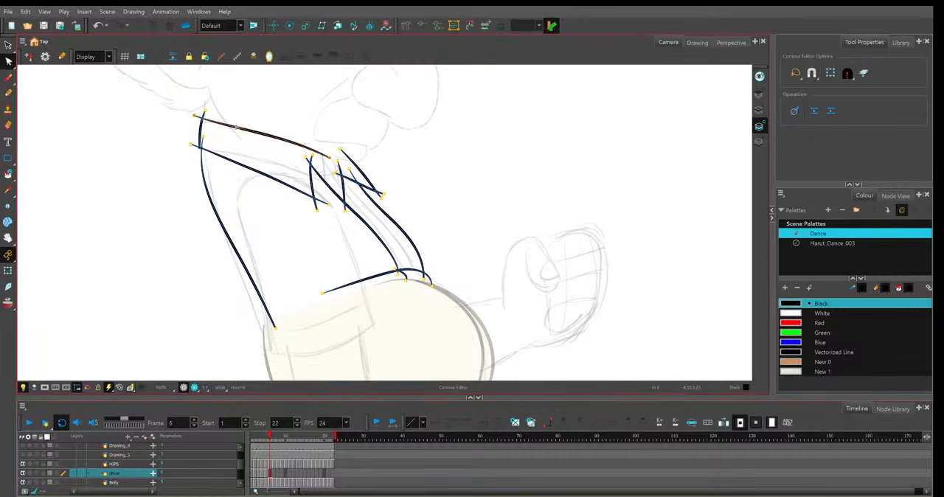
left_click(319, 200)
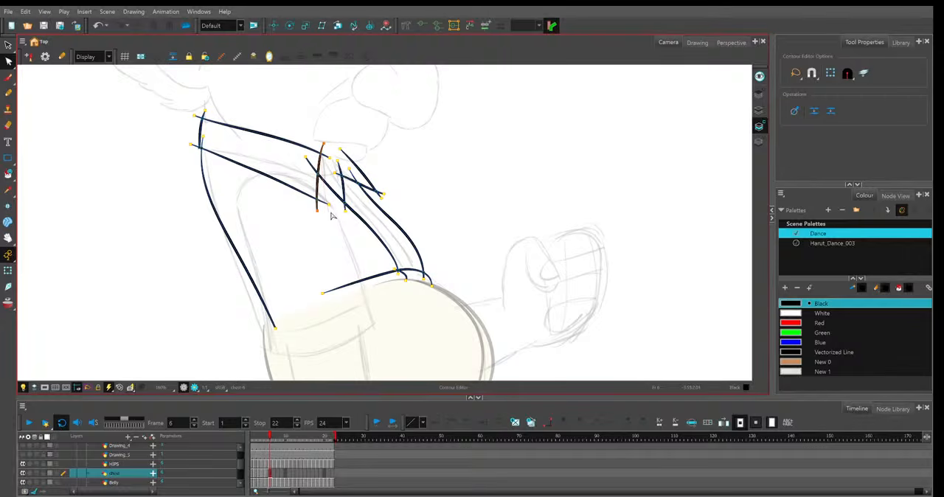
left_click(316, 148)
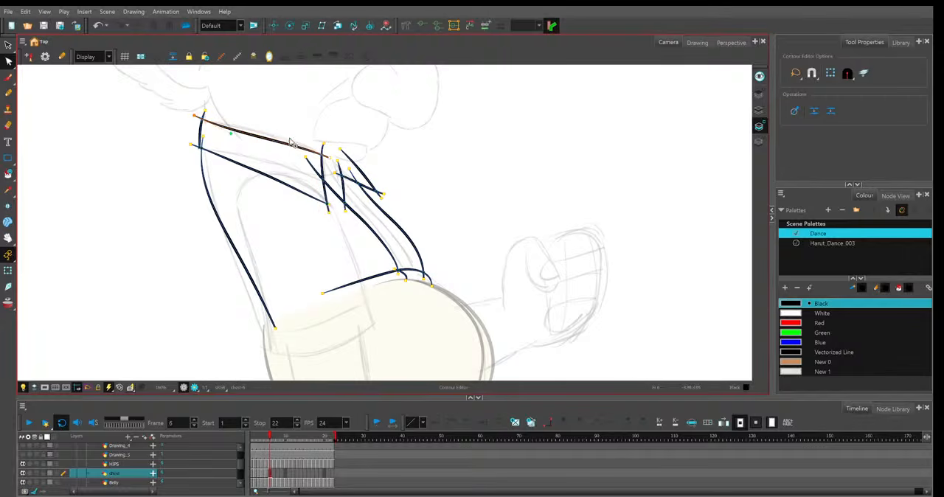
left_click_drag(290, 144, 293, 138)
mouse_move(328, 205)
left_mouse_down()
mouse_move(332, 184)
mouse_move(308, 172)
left_mouse_up()
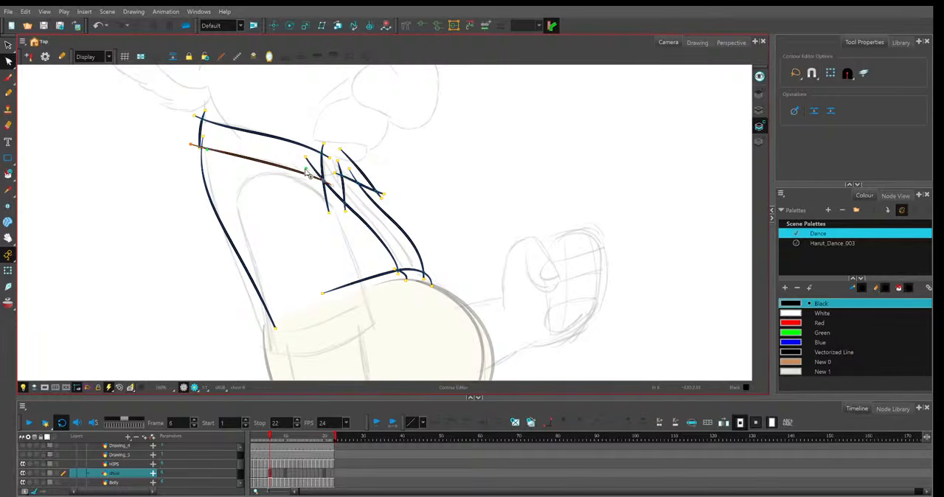
Reshape the shirt's back line, moving its upper end inward and extending its lower end down to the waist to match the frame 6 sketch.
left_click(207, 135)
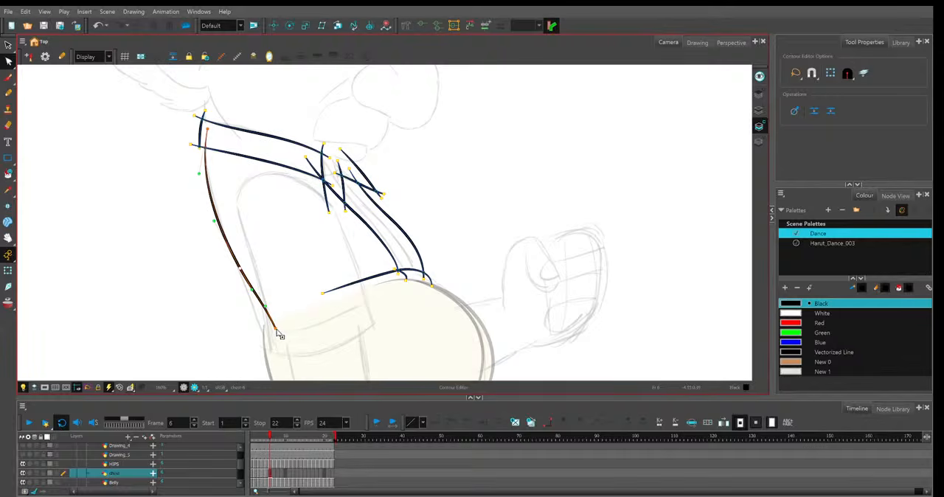
left_click_drag(275, 330, 267, 343)
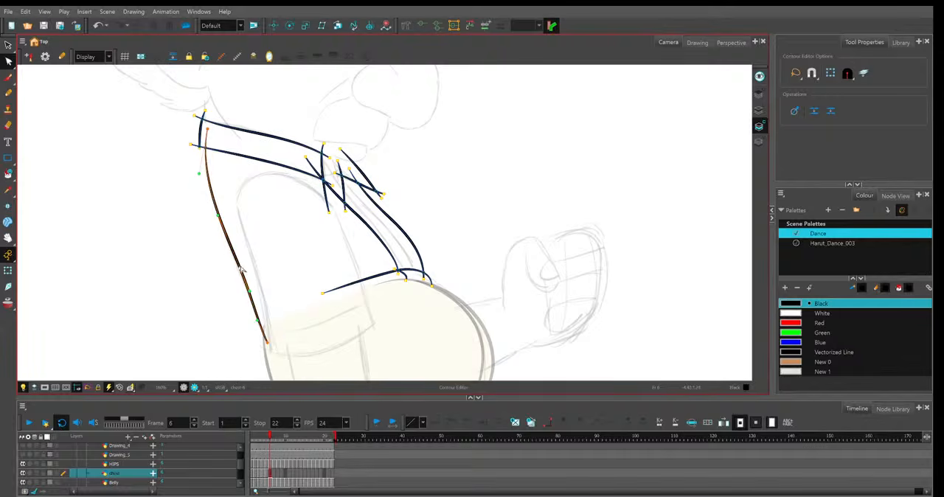
left_click(251, 256)
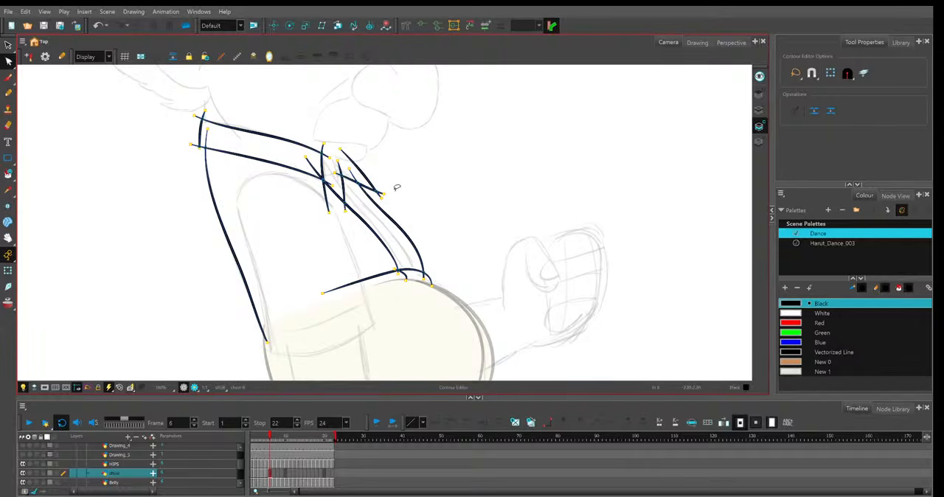
Move the ends of the shirt opening's near and far edges and adjust the far edge's curve to follow the frame 6 sketch.
left_click(319, 156)
left_click_drag(307, 157, 316, 146)
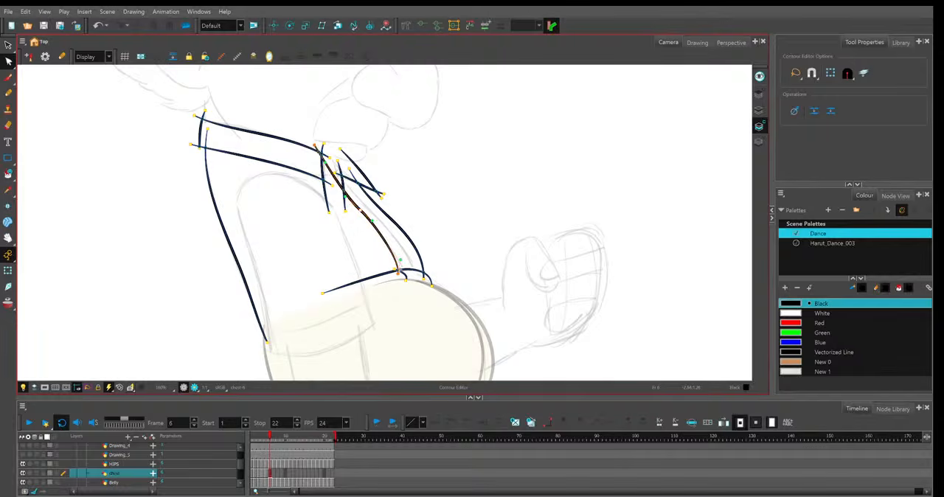
left_click_drag(399, 275, 403, 273)
left_click(370, 193)
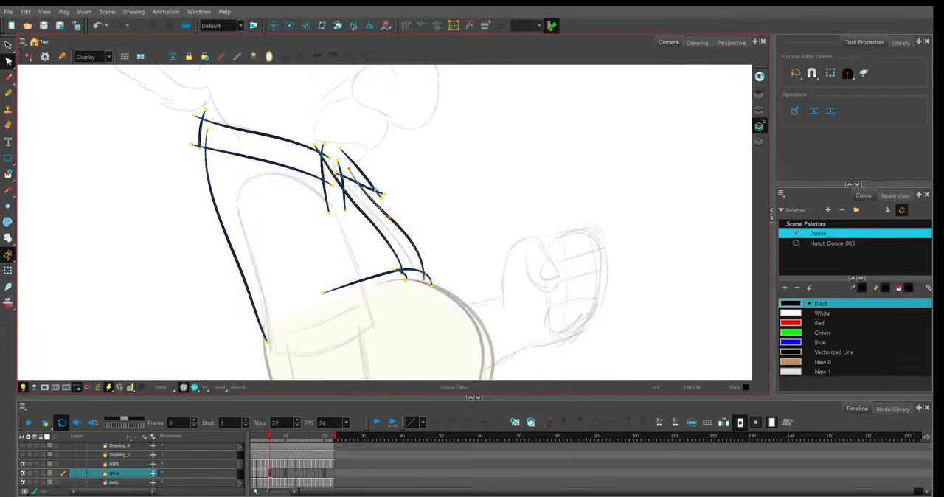
left_click_drag(349, 169, 337, 171)
left_click_drag(389, 217, 385, 225)
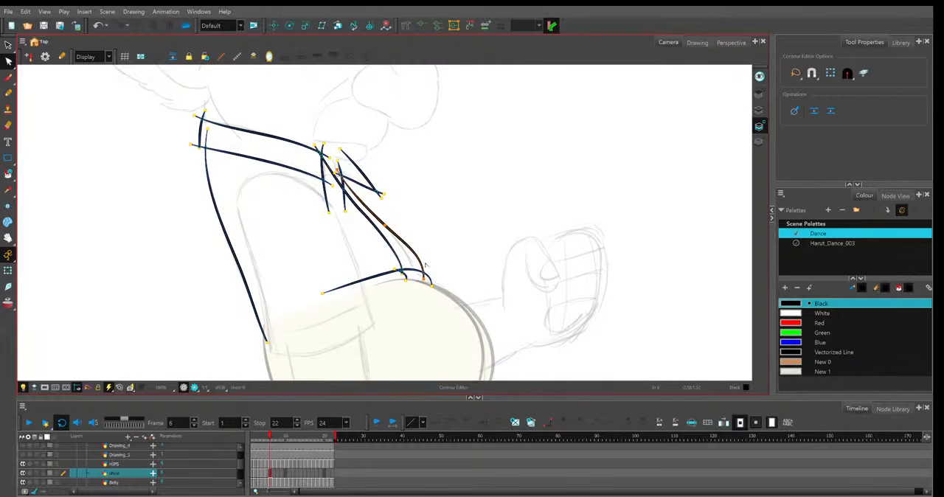
left_click_drag(424, 279, 413, 259)
Reshape the belly line below the opening, shortening its near end and lowering its front end to match the frame 6 sketch.
left_click(396, 270)
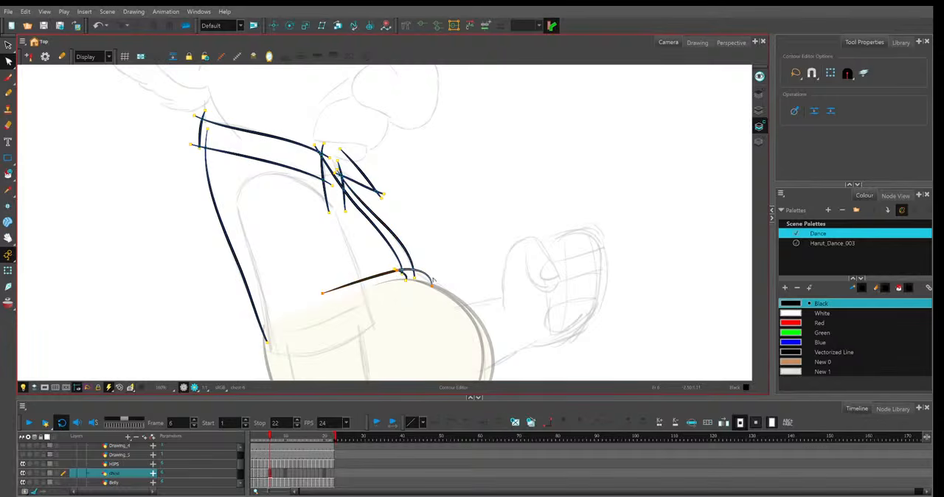
left_click_drag(433, 288, 399, 274)
left_click_drag(323, 294, 341, 286)
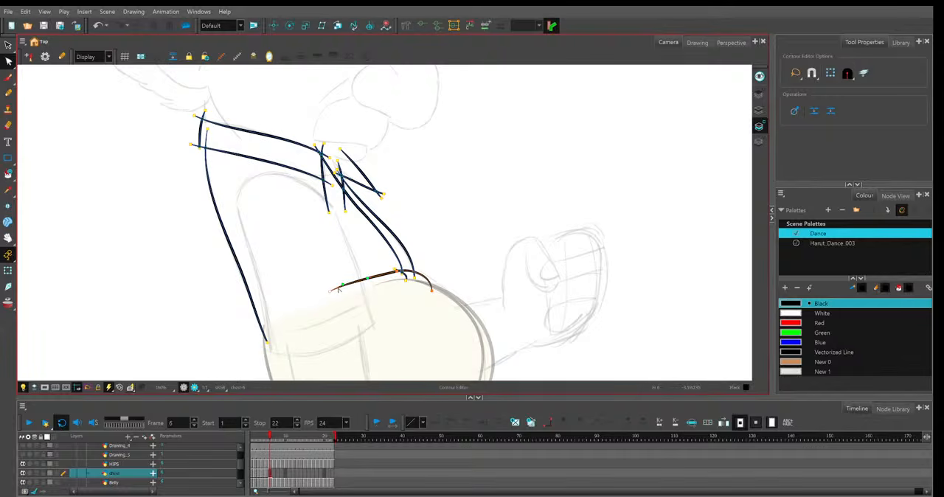
left_click(467, 249)
Shorten the near collar's front edge, then tilt and shorten the far collar's rear edge to match the frame 6 sketch.
left_click(340, 178)
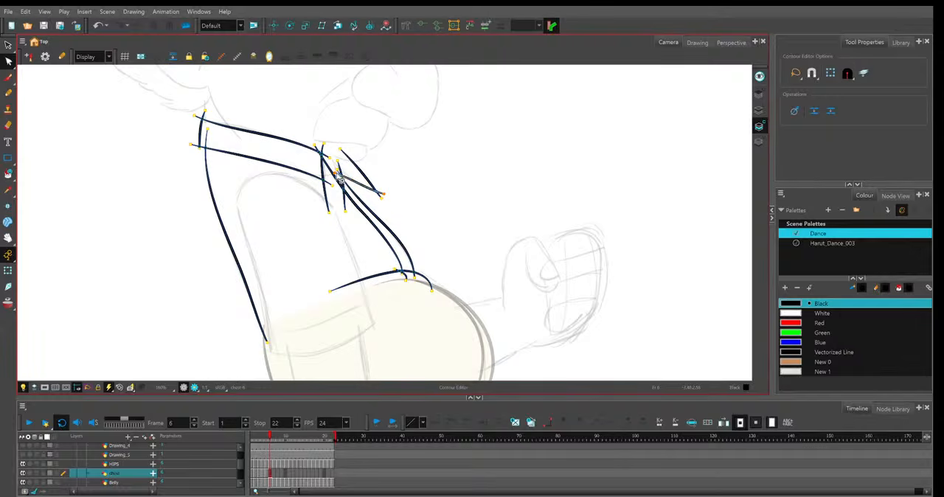
left_click(368, 180)
left_click(378, 169)
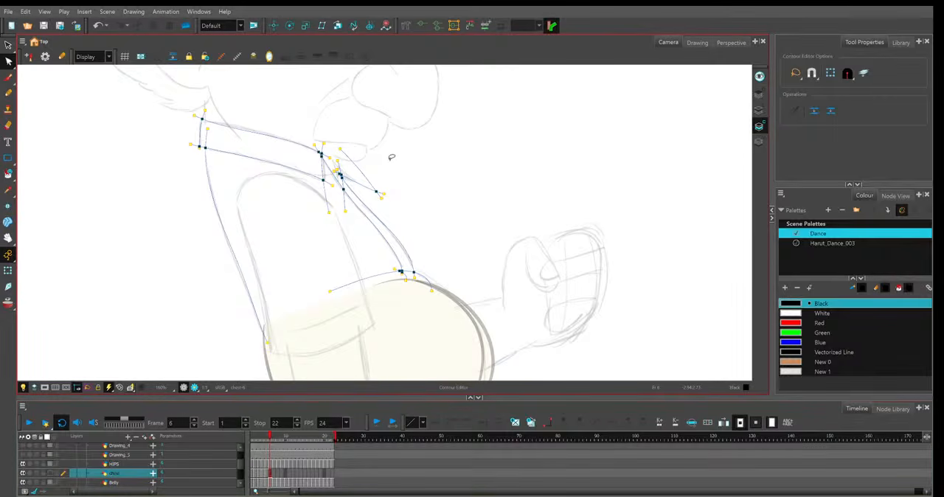
key("2")
key("2")
left_click_drag(420, 155, 472, 237)
key("2")
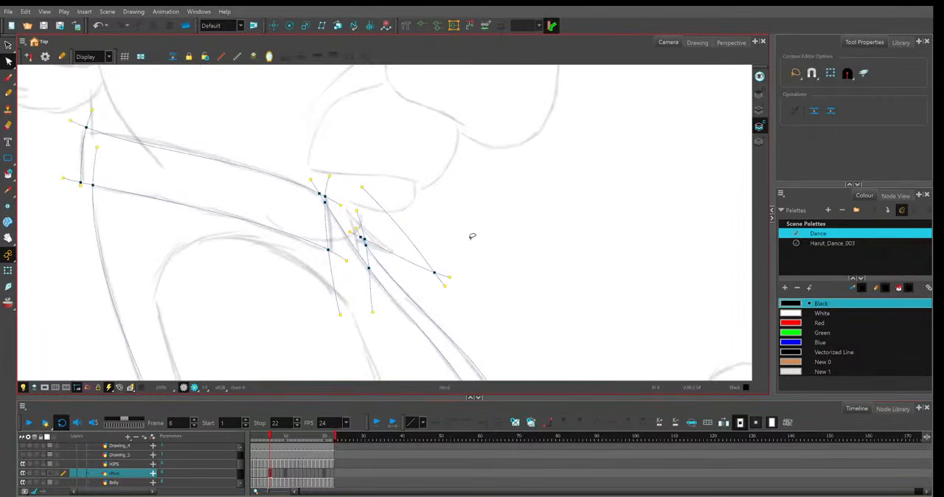
key("2")
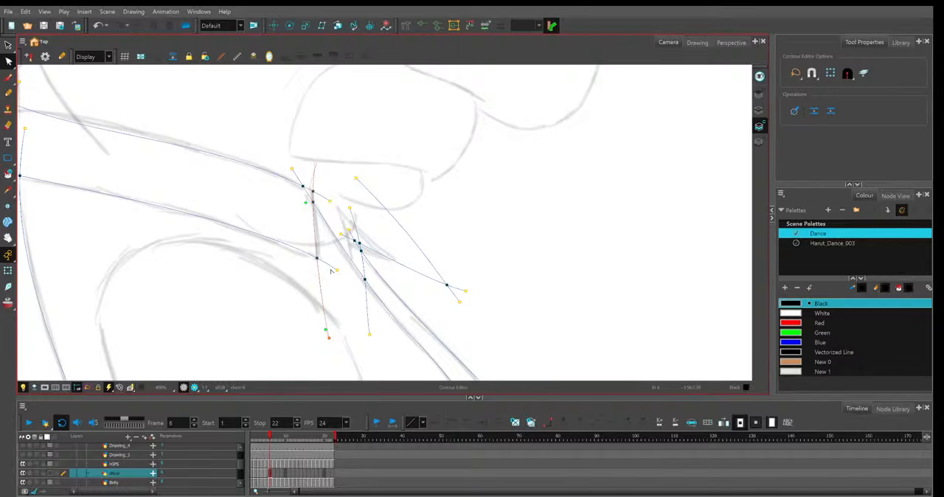
left_click_drag(328, 338, 324, 281)
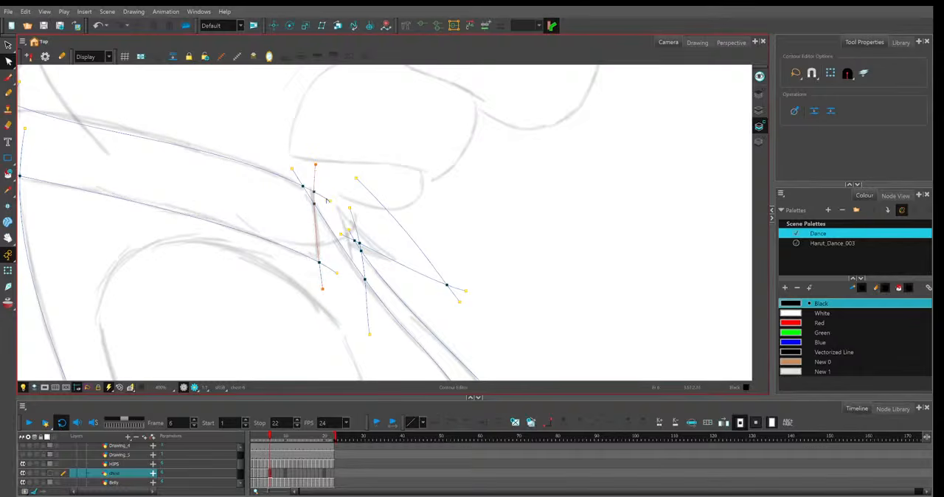
left_click_drag(292, 169, 337, 195)
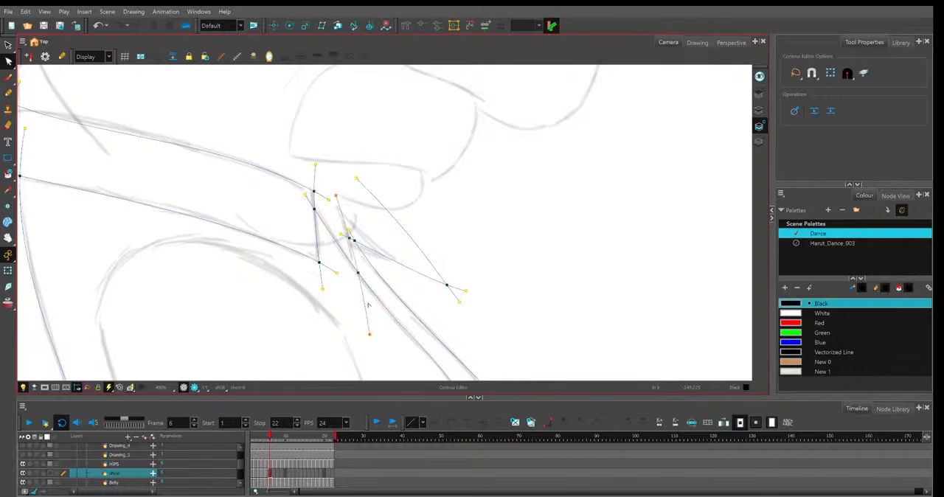
left_click_drag(369, 333, 356, 305)
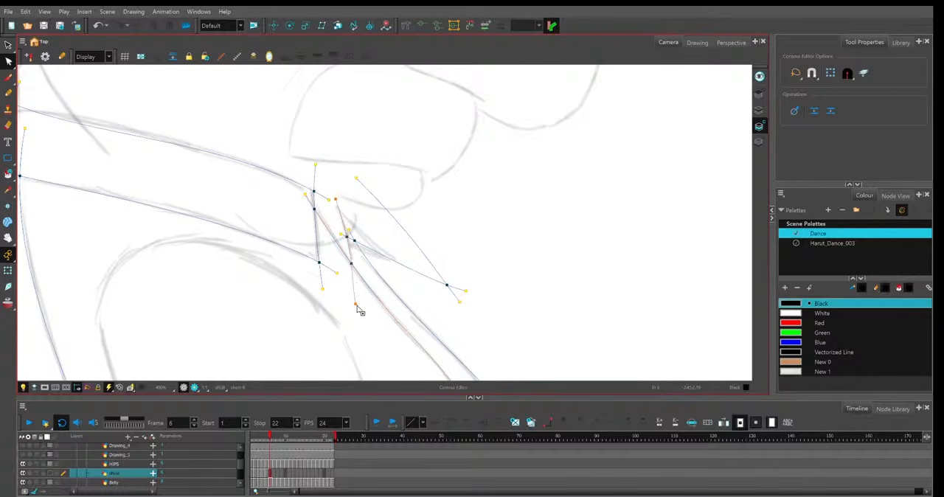
Refit the far collar's lower line and shorten and curve its outer line to form the small collar tip in the frame 6 sketch.
left_click(341, 236)
left_click_drag(342, 235, 341, 239)
left_click_drag(466, 290, 444, 270)
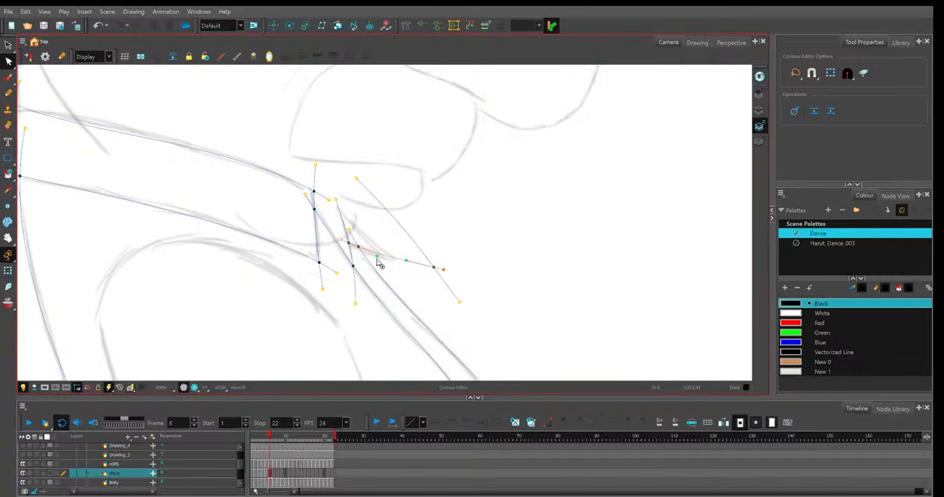
left_click(357, 179)
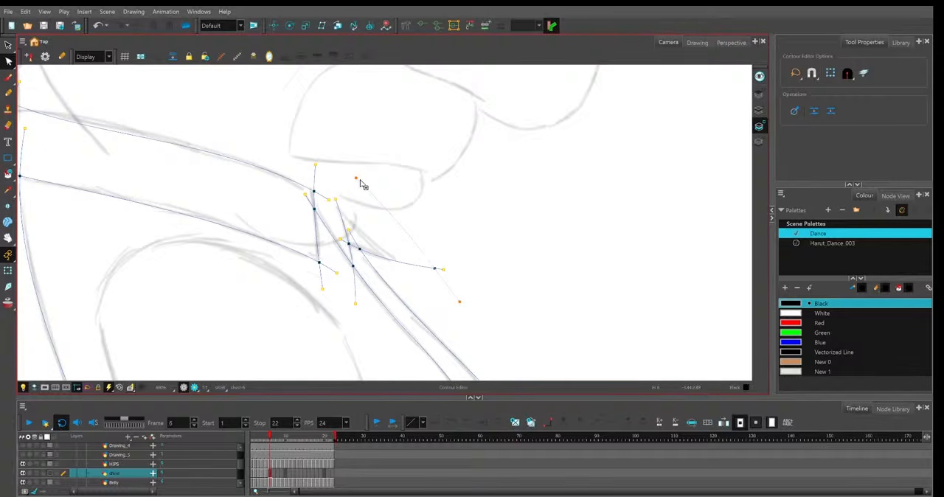
left_click_drag(357, 179, 428, 287)
left_click_drag(400, 253, 400, 263)
key("2")
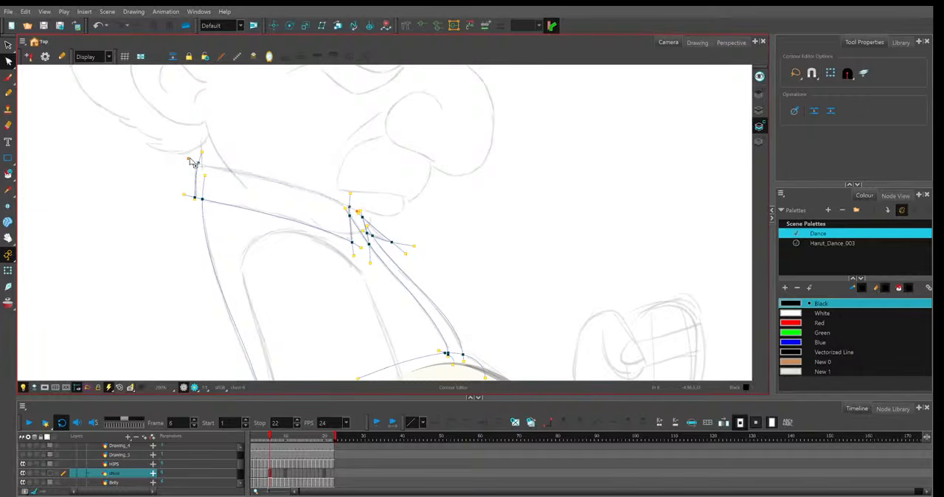
Refine the near collar's rear corner, the opening's far edge and the shirt's back line against the frame 6 sketch.
left_click(194, 164)
left_click(249, 126)
left_click_drag(454, 334, 423, 261)
scroll(424, 262, "down", 1)
scroll(428, 282, "up", 1)
left_click(433, 284)
left_click(398, 224)
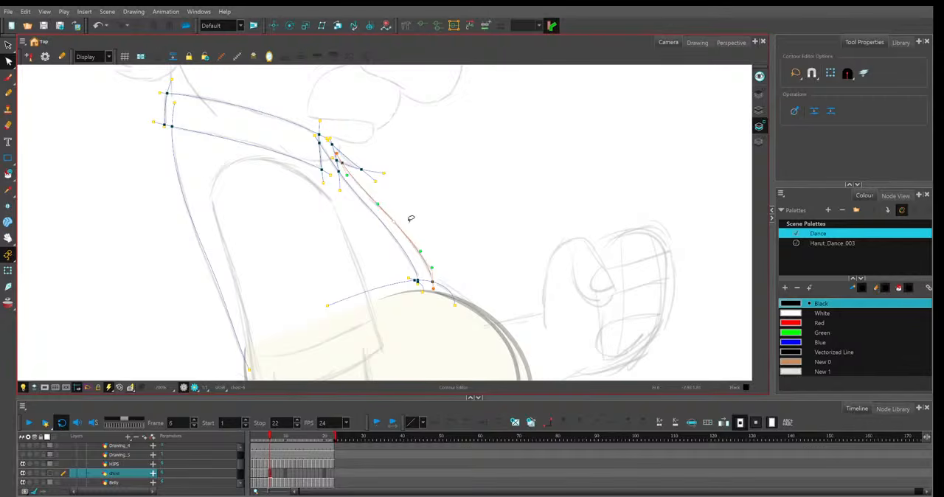
left_click(214, 275)
left_click(214, 277)
left_click(514, 236)
Return to frame 1 and examine where the collar and shirt opening lines cross.
key("1")
key("1")
key("1")
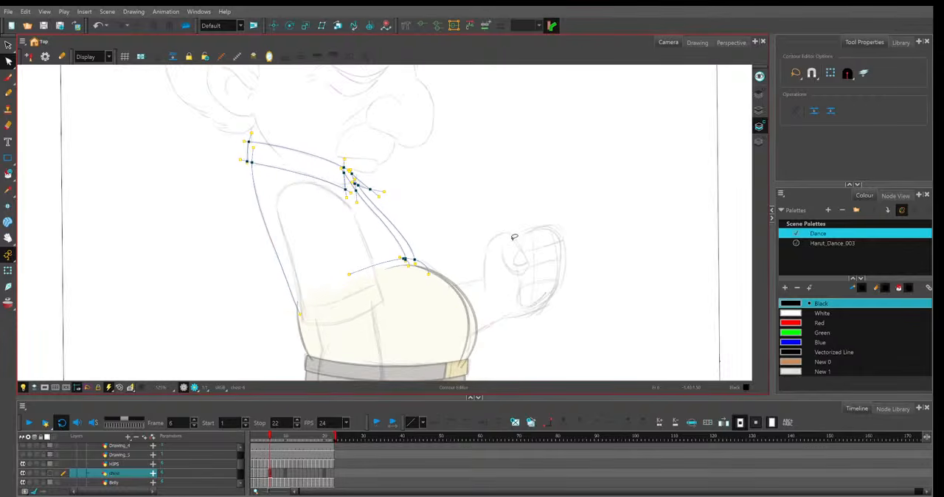
key("1")
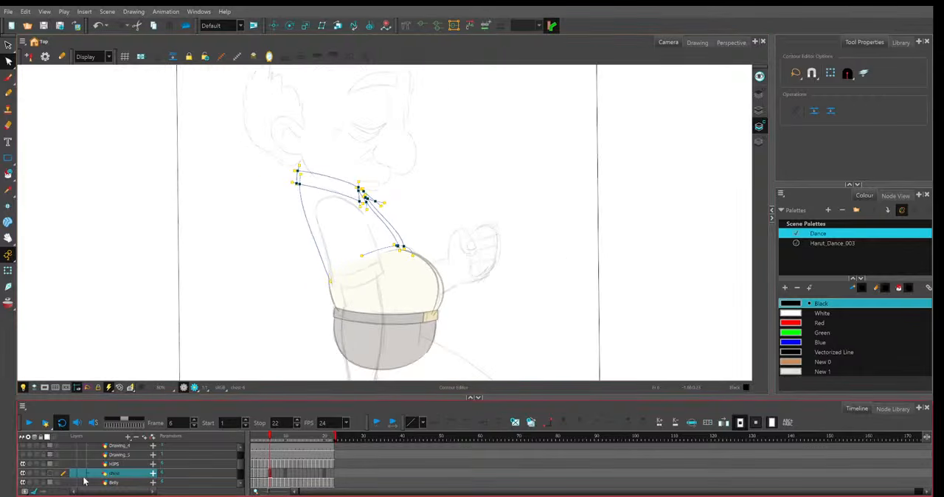
left_click(249, 440)
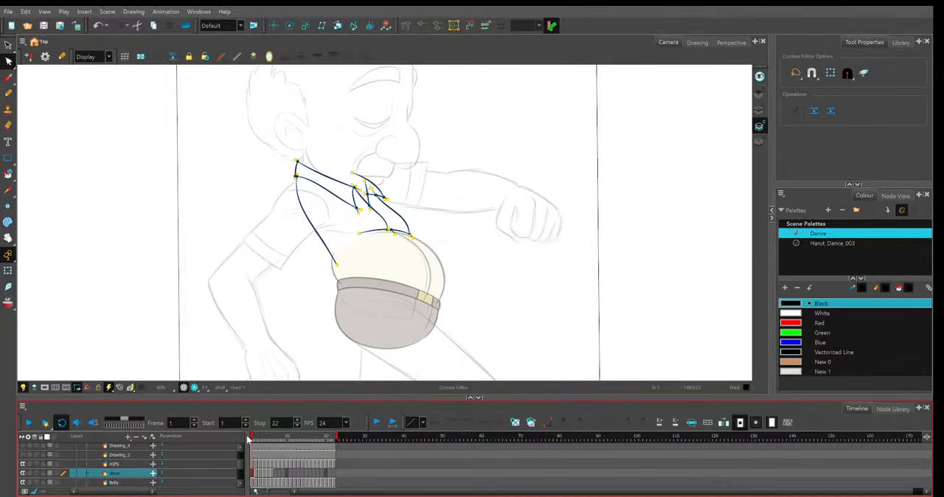
mouse_move(250, 440)
left_mouse_down()
mouse_move(272, 446)
mouse_move(241, 445)
left_mouse_up()
key("2")
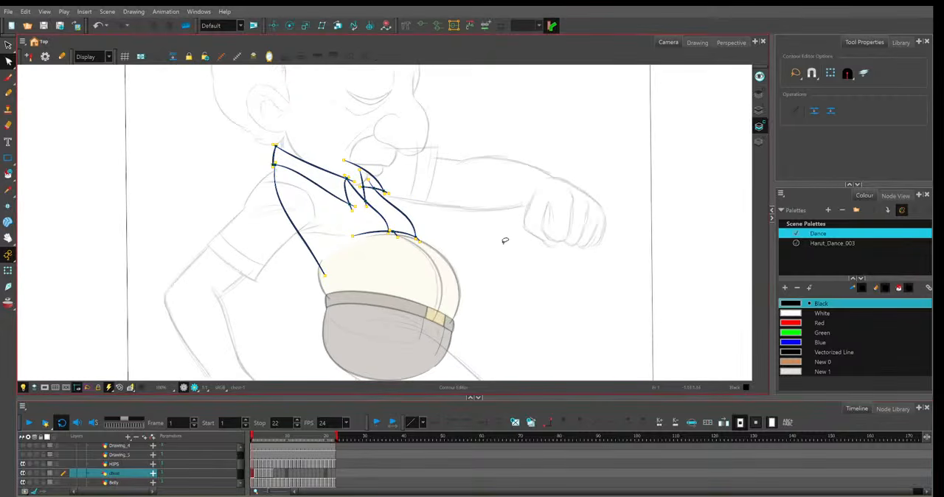
left_click(505, 240)
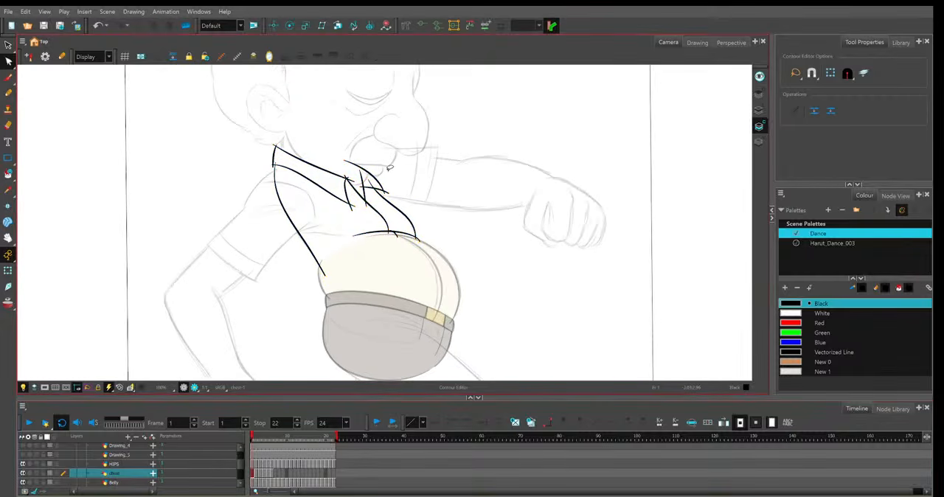
scroll(392, 171, "up", 5)
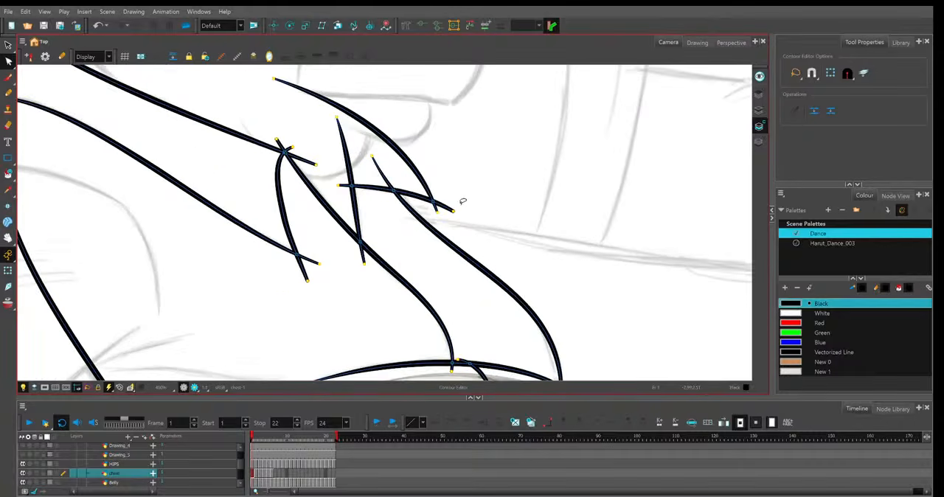
Try to bend the far collar's lower line upward in frame 1, then undo the bend.
left_click(453, 213)
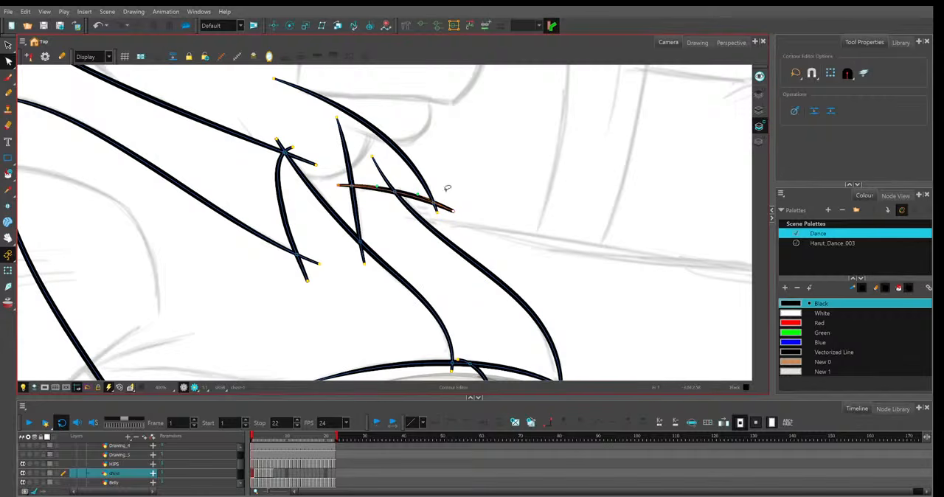
scroll(452, 215, "up", 3)
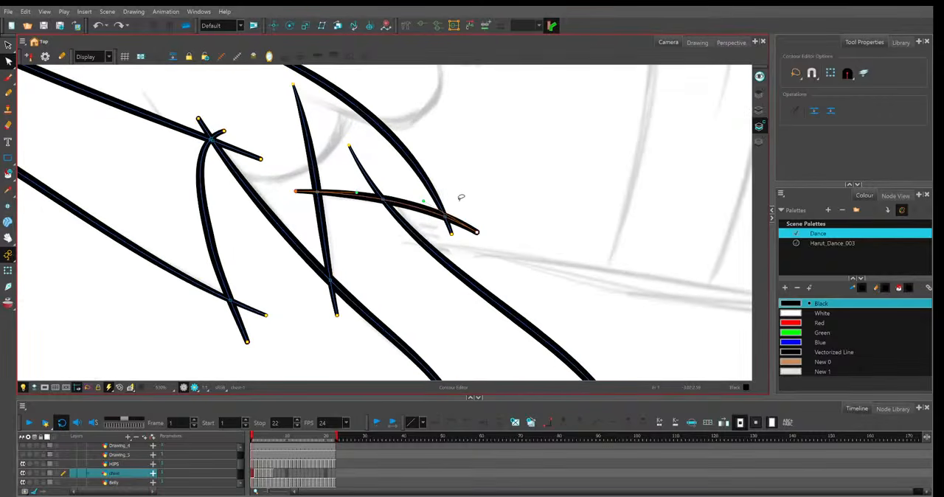
mouse_move(423, 201)
left_mouse_down()
mouse_move(422, 268)
mouse_move(454, 127)
left_mouse_up()
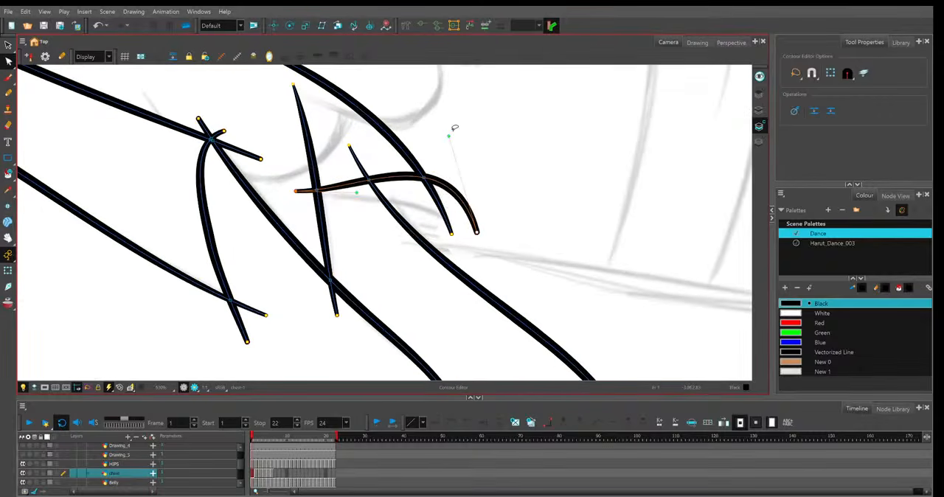
key("ctrl+z")
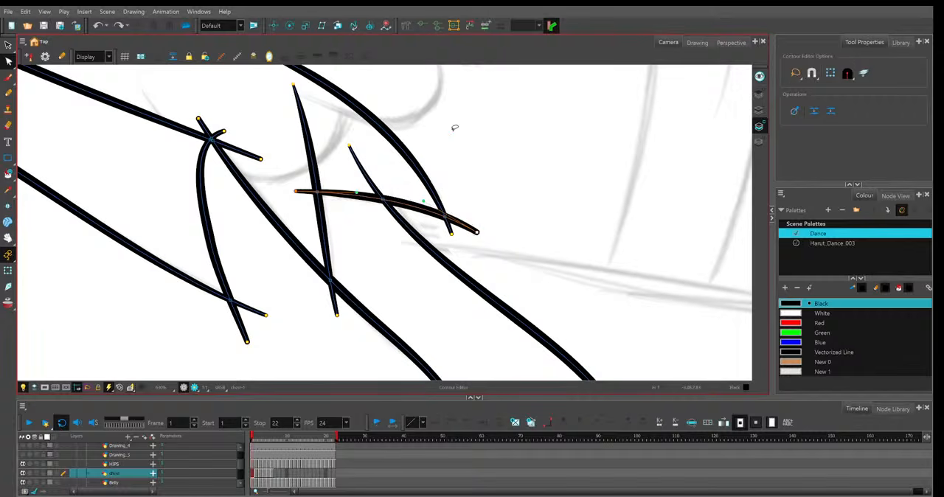
left_click(474, 207)
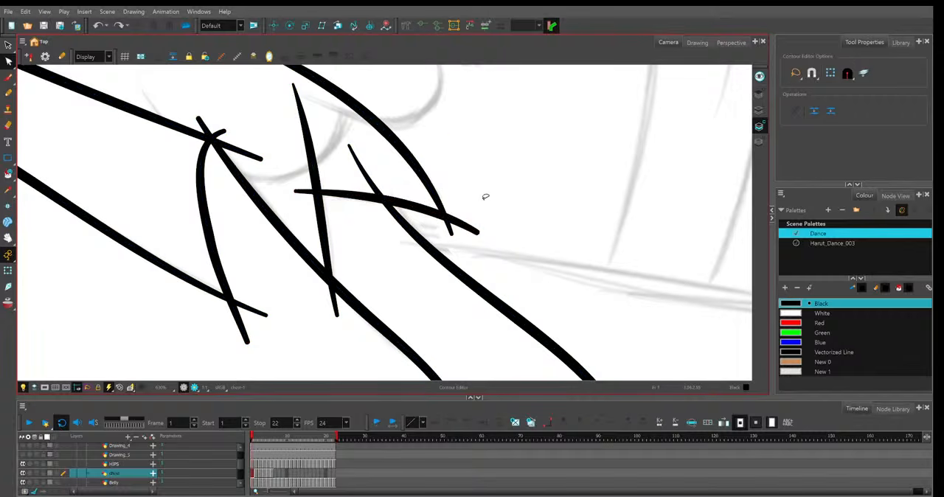
scroll(505, 232, "down", 3)
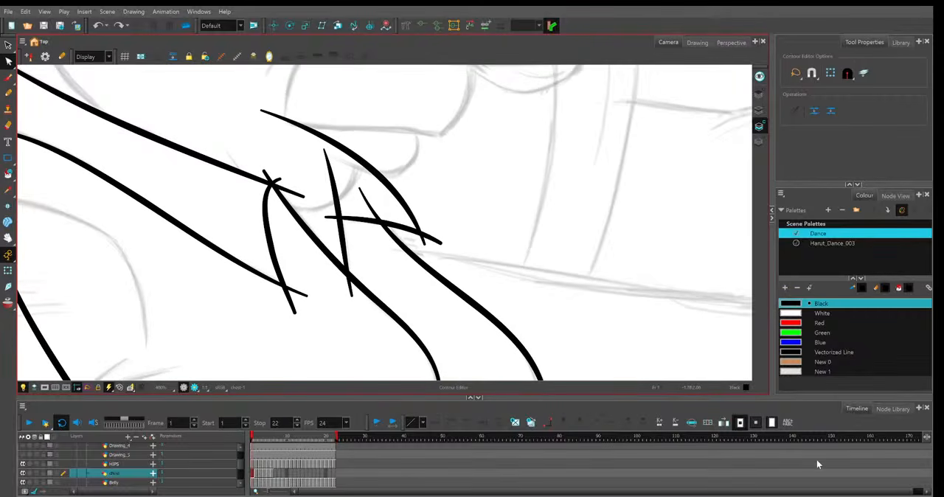
Refine the front end of the far collar's lower line in frame 1.
left_click(441, 246)
left_click_drag(414, 230, 416, 245)
left_click(443, 190)
key("2")
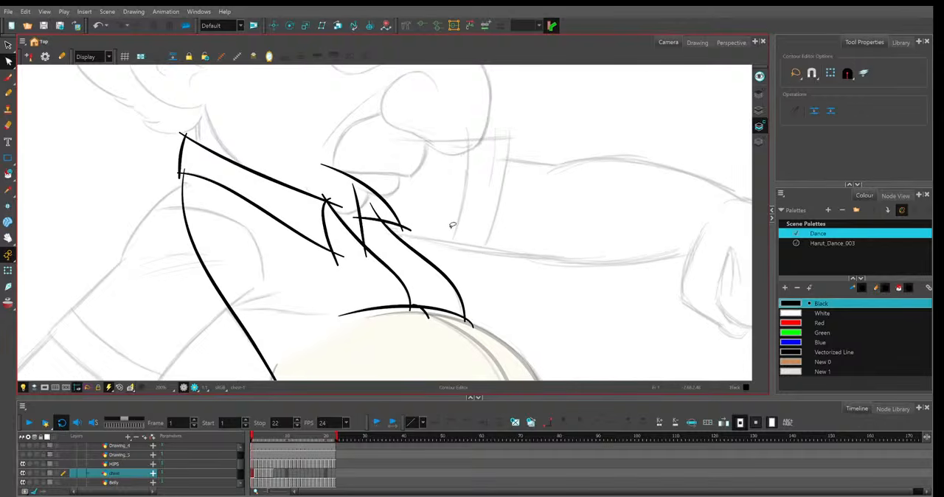
In frame 2, lower the top end of the far collar's rear edge and nudge the upper end of the opening's far edge.
left_click(334, 438)
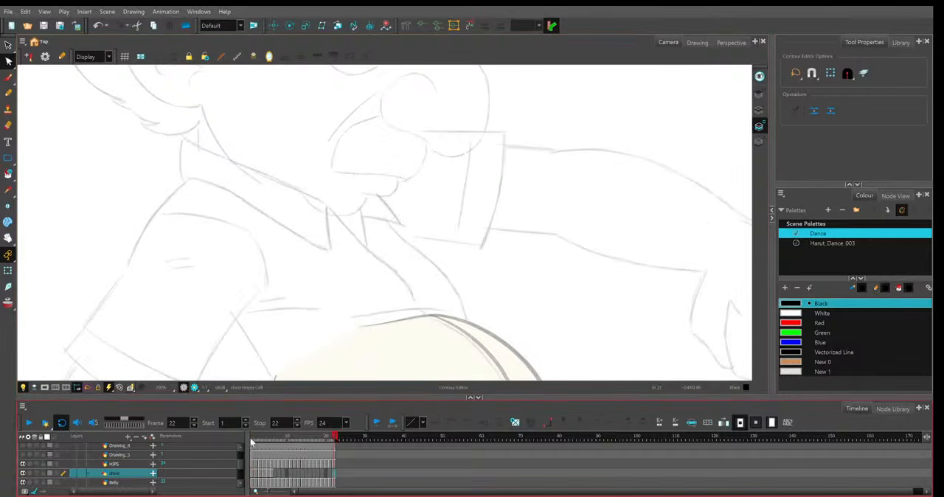
left_click(252, 438)
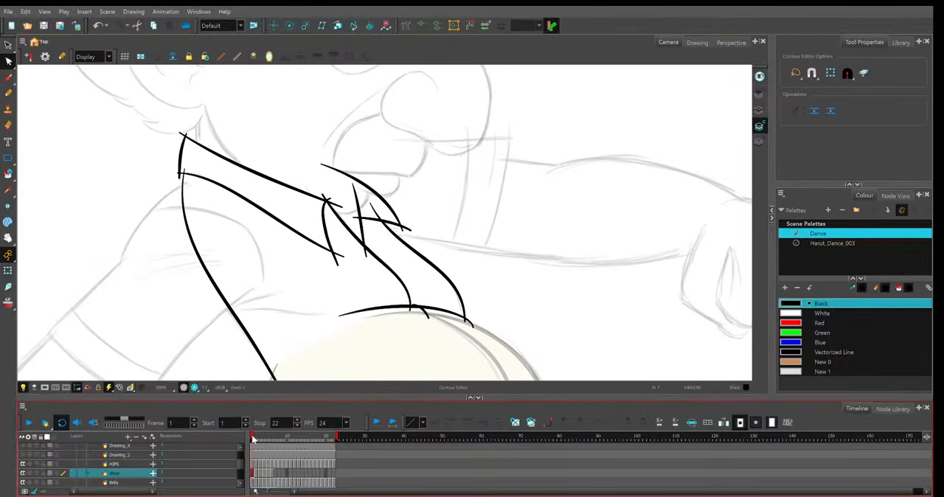
key("period")
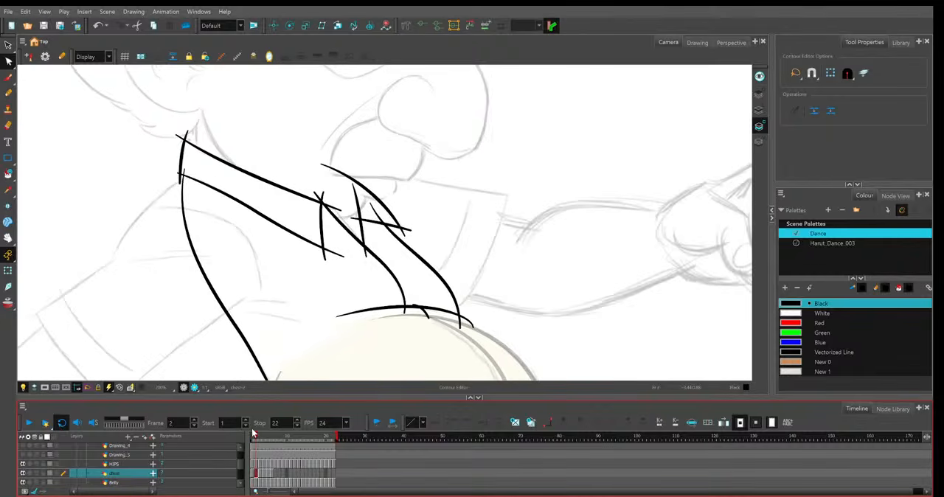
left_click(356, 196)
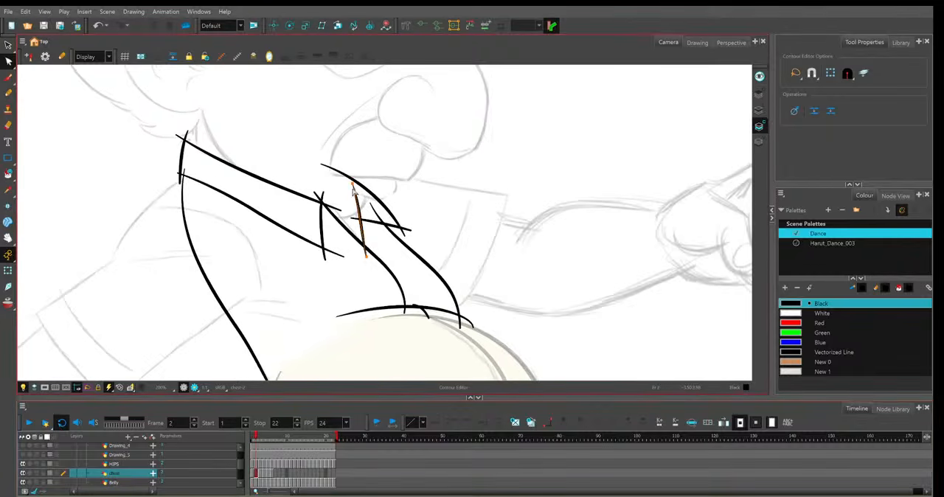
left_click(354, 191)
left_click(377, 213)
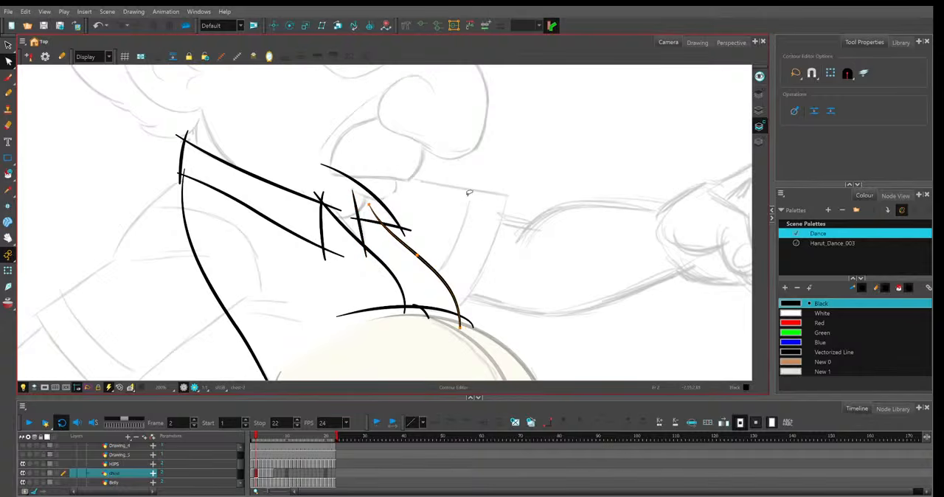
left_click(491, 246)
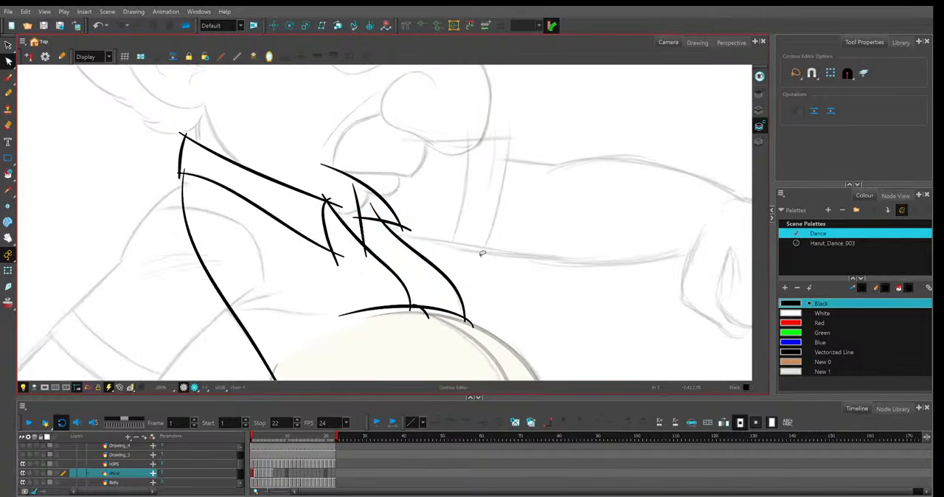
Refit frame 2's shirt hem line, its short inner stroke and the lower end of the opening's near edge.
key(".")
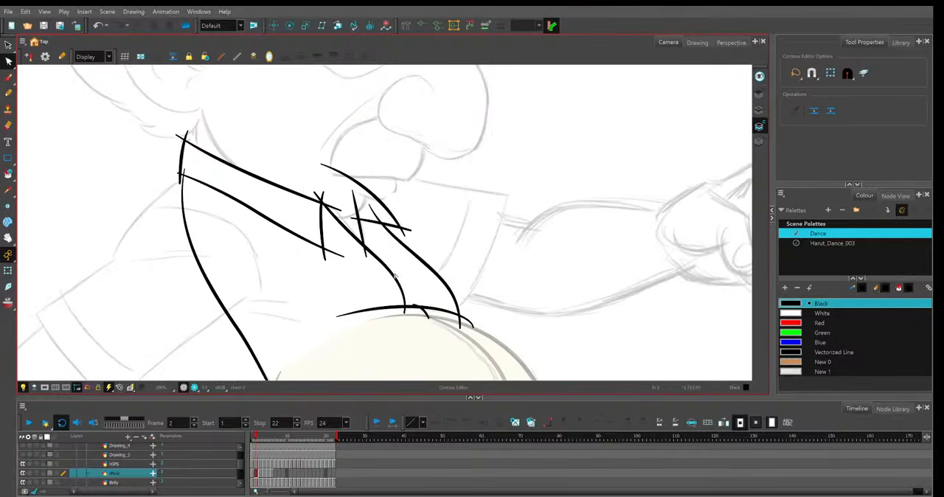
key(".")
left_click(380, 264)
key("Delete")
key(".")
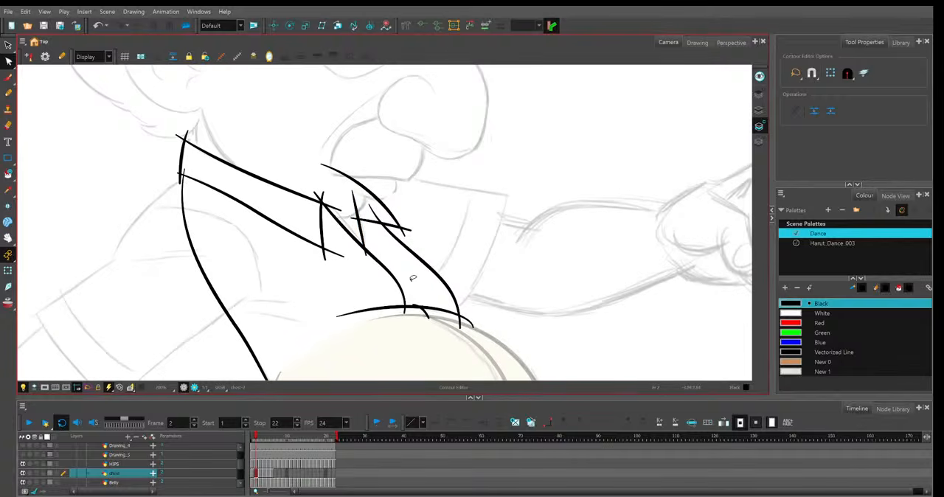
left_click(337, 315)
key(".")
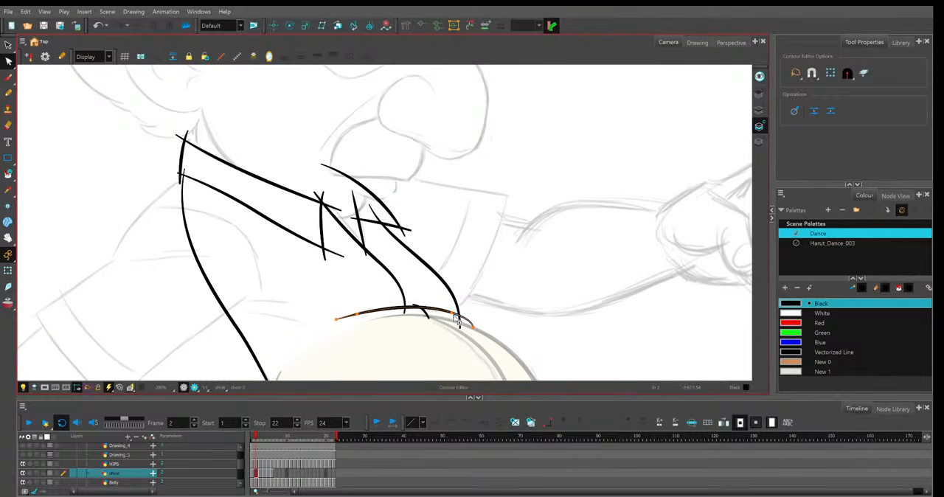
left_click(428, 315)
left_click_drag(427, 317, 425, 319)
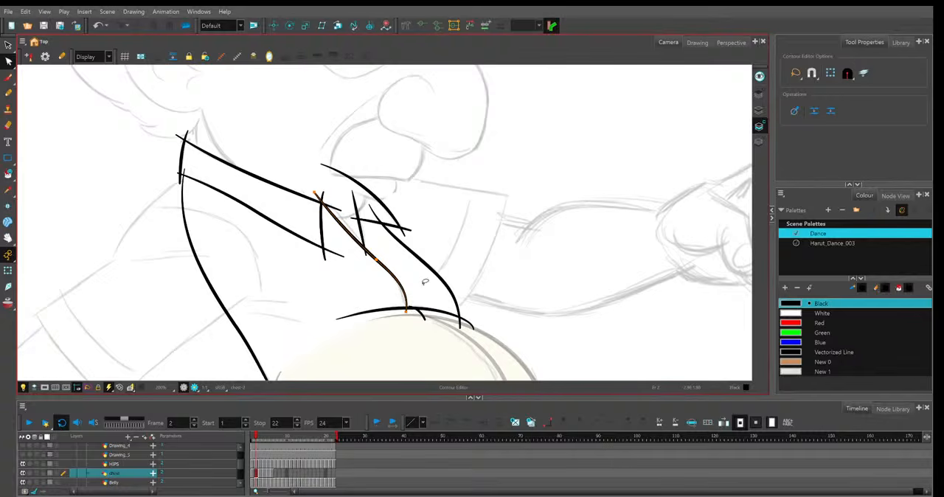
Turn on onion skin and refit frame 2's far collar, shirt opening and near collar lower line between the neighbouring drawings.
key(".")
key(".")
left_click(9, 304)
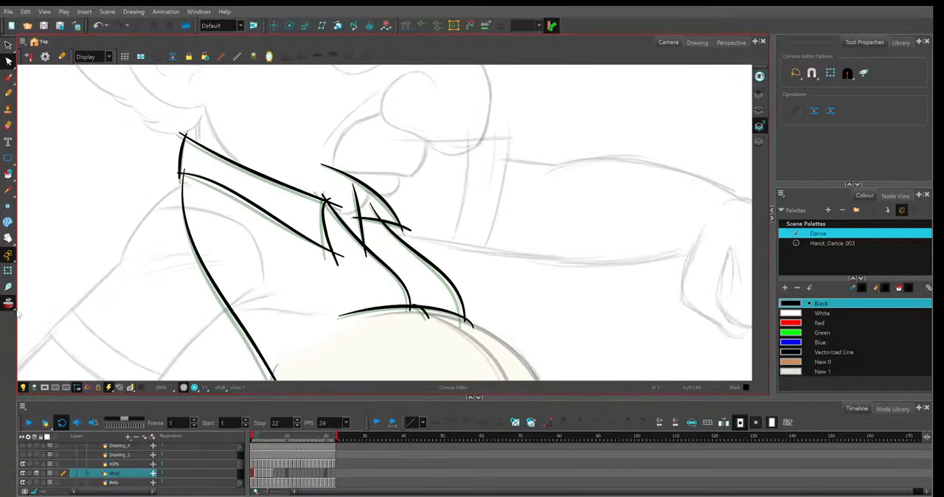
key(".")
left_click(362, 184)
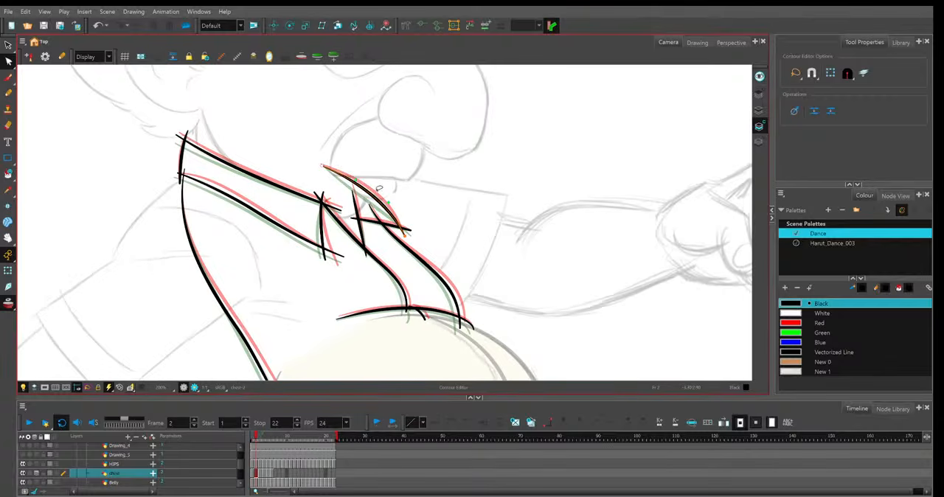
left_click(398, 224)
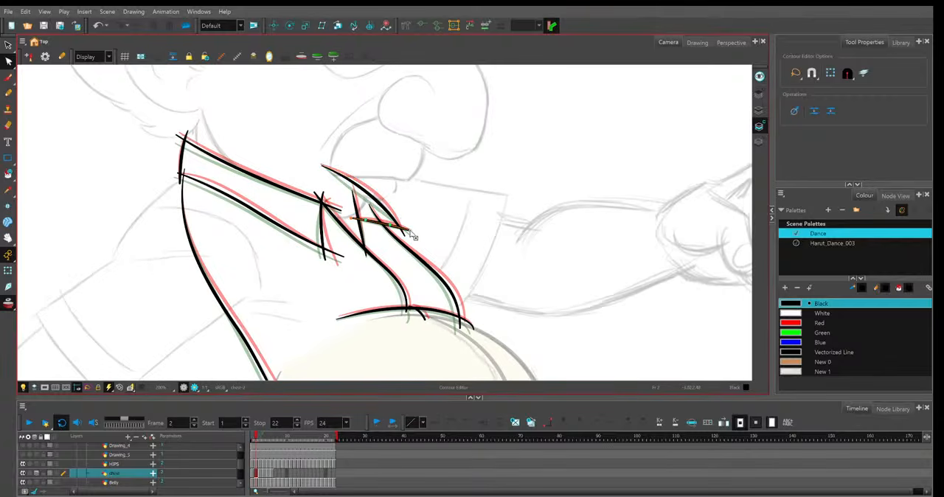
left_click(375, 210)
left_click(390, 273)
left_click(330, 248)
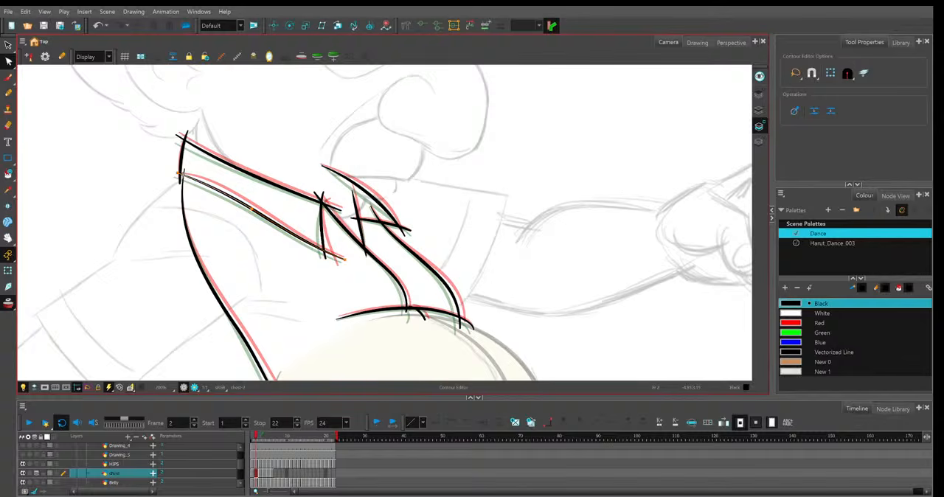
left_click(219, 141)
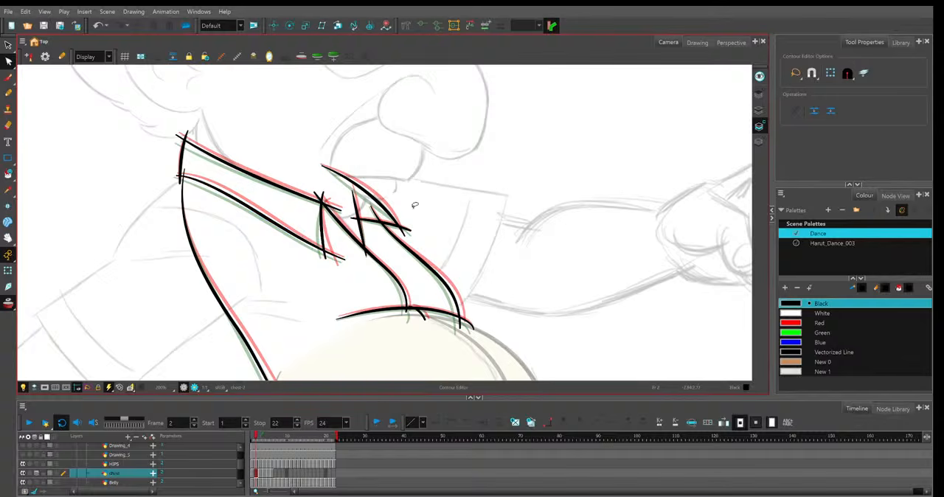
Turn off onion skin and flip between frames 1 and 2 to examine how the collar and shirt lines move.
left_click(9, 304)
key("comma")
key("period")
key("comma")
key("period")
key("comma")
key("period")
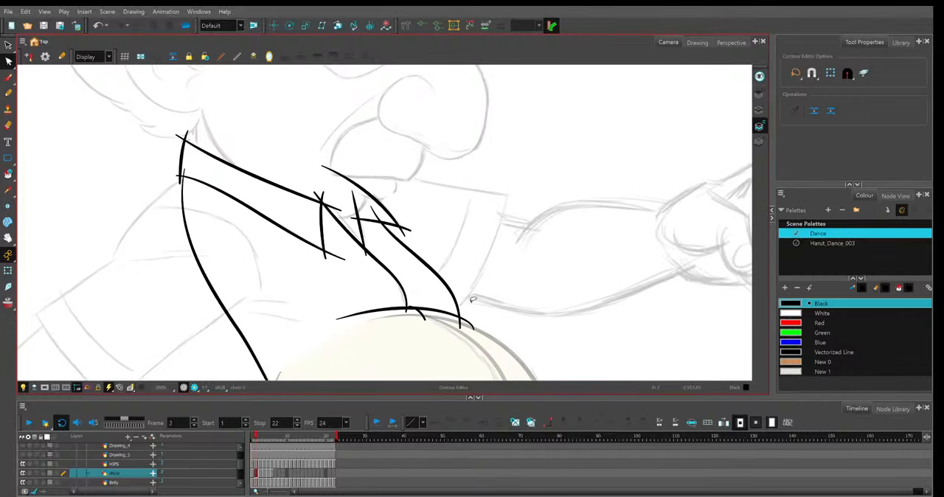
key("comma")
key("period")
key("period")
In frame 3, with onion skin on, refit the far collar's lower line, outer line and rear edge between the neighbouring drawings.
key("alt+o")
left_click(364, 222)
left_click(410, 231)
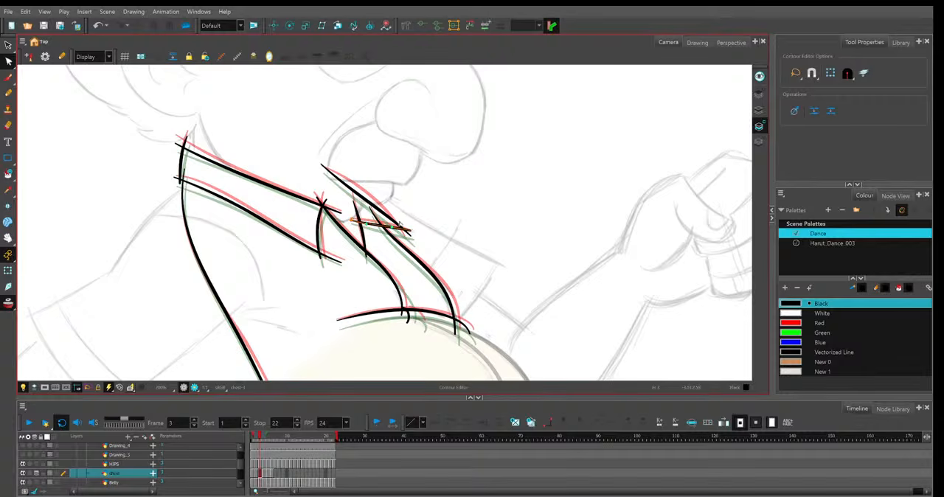
key("comma")
key("period")
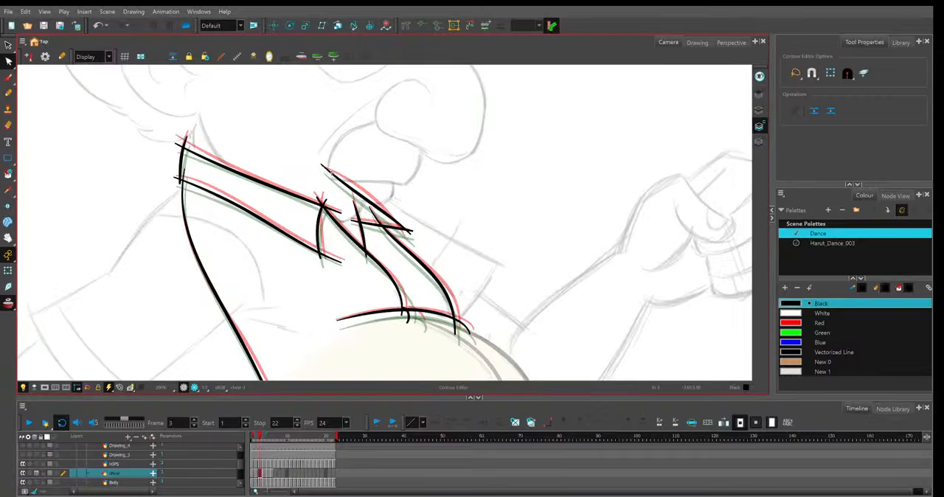
key("comma")
key("period")
left_click(364, 233)
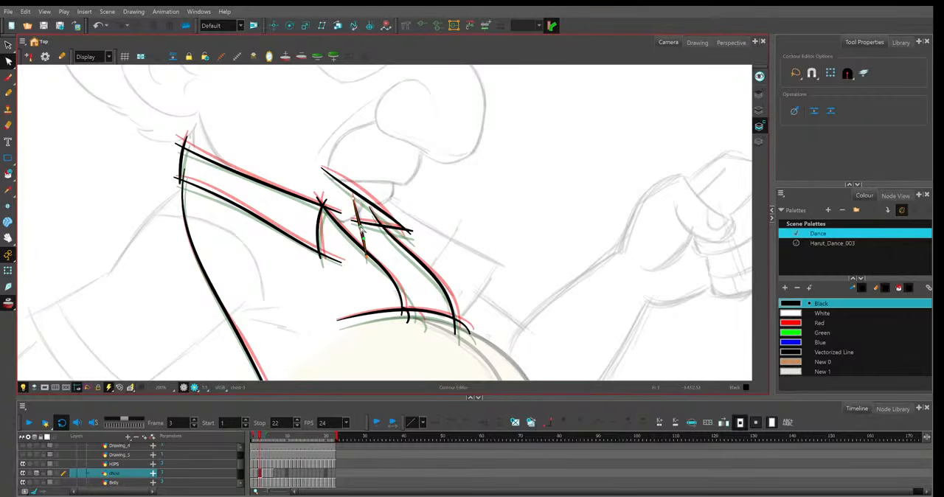
Shift the lower end of frame 3's near opening edge and the short hem stroke toward the front, and refit the hem line's front end.
left_click(379, 258)
left_click_drag(402, 316, 411, 316)
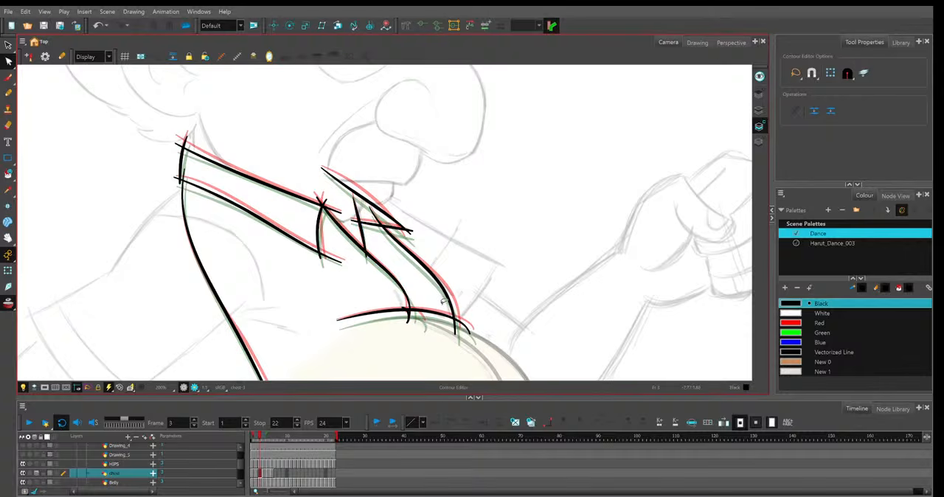
key(".")
left_click(407, 316)
left_click_drag(407, 316, 418, 322)
left_click(427, 326)
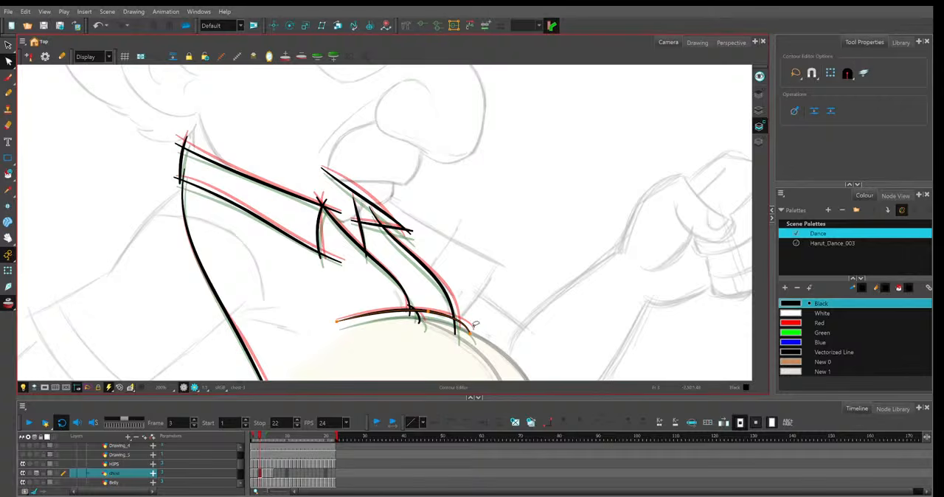
Refit the upper and lower ends of the shirt's back line in frame 3 against the onion skin.
left_click(224, 278)
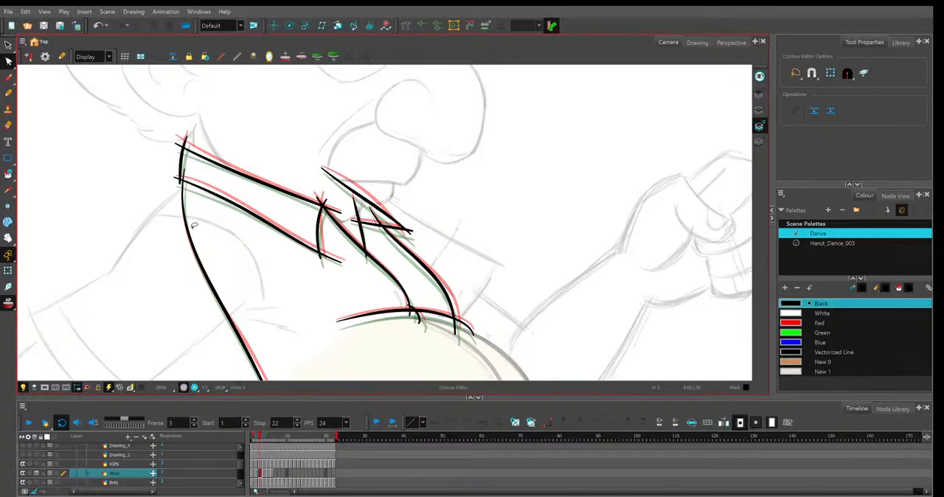
left_click_drag(194, 225, 243, 183)
left_click(238, 186)
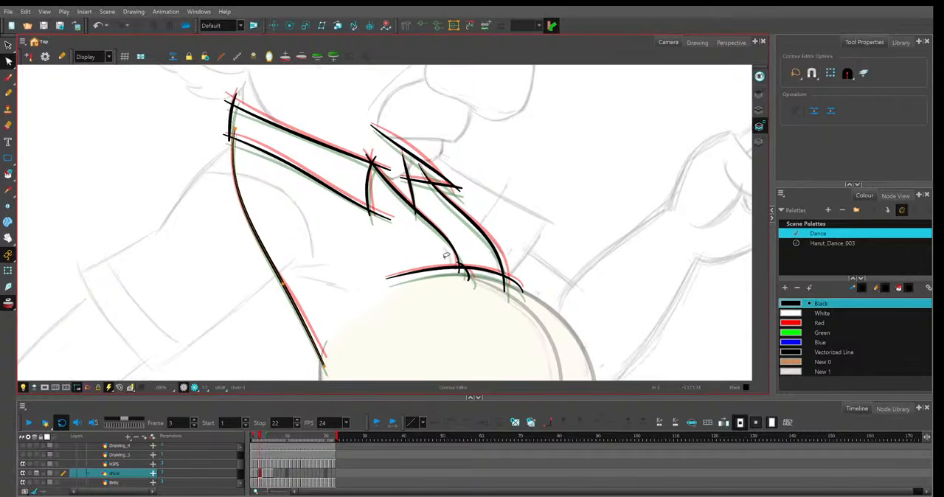
left_click(326, 367)
left_click(551, 304)
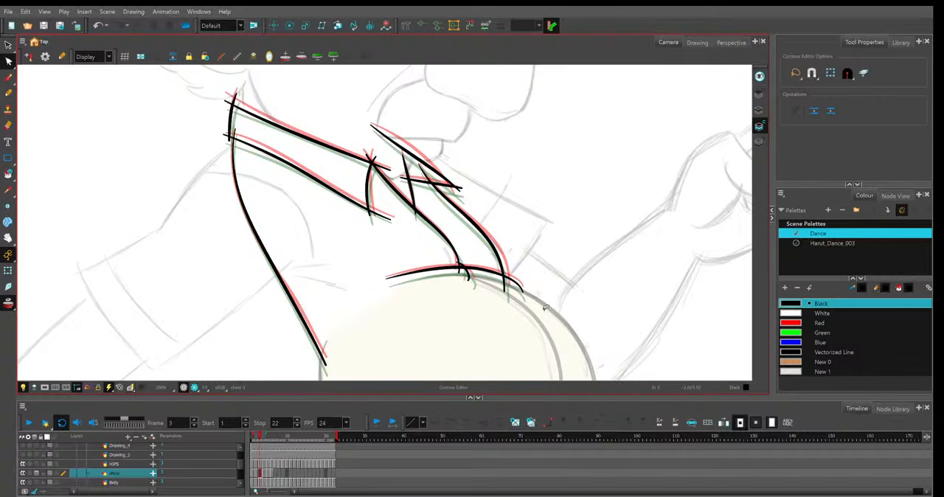
Fine-tune the near collar's lower line in frame 3 and compare the collar with the frame 4 drawing.
left_click(369, 208)
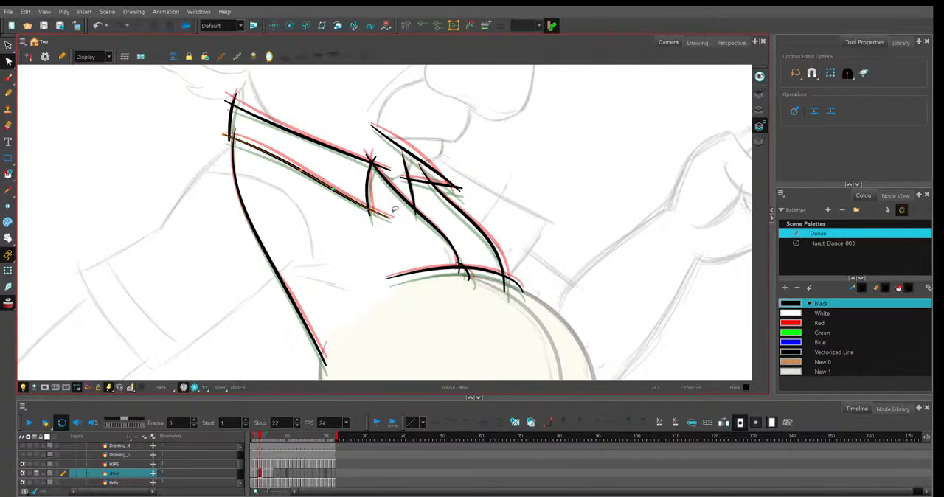
left_click(249, 144)
left_click(264, 474)
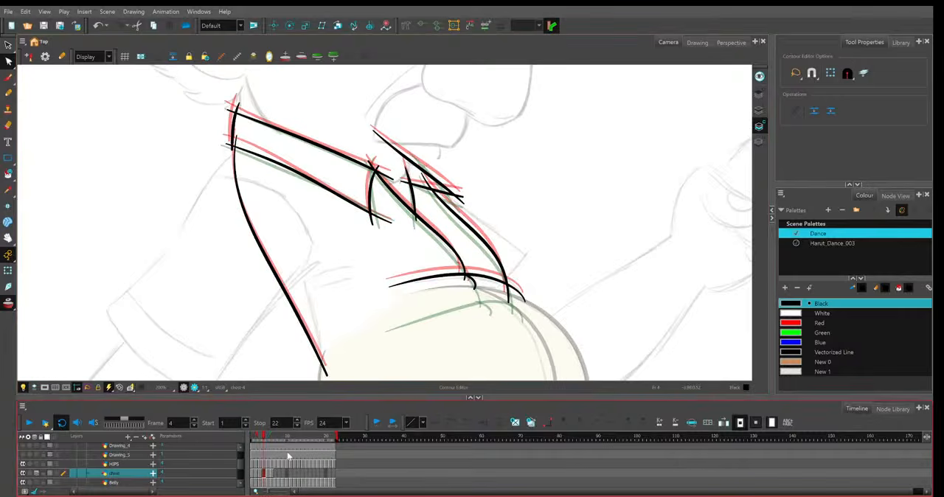
left_click(380, 163)
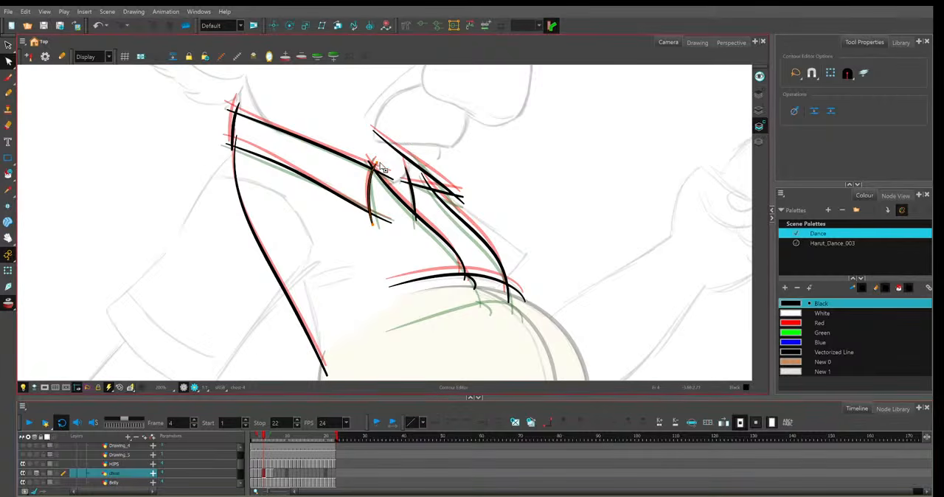
key("comma")
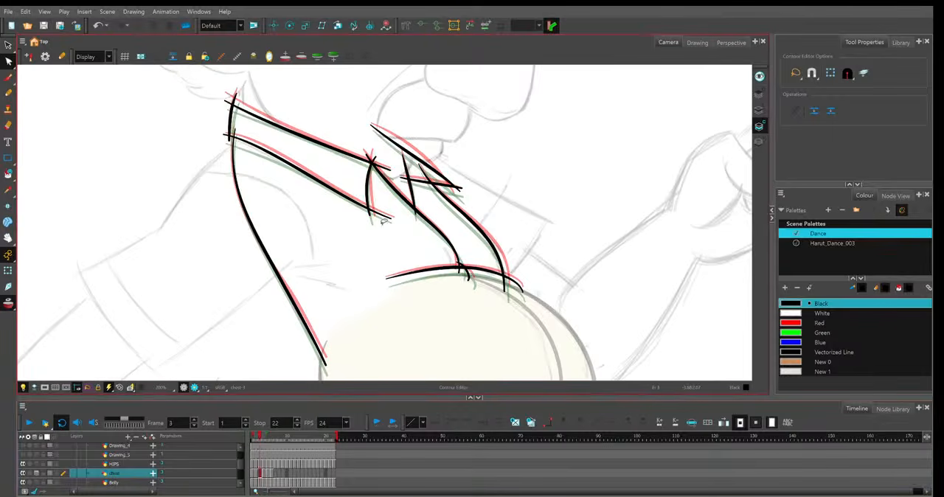
In frame 4, refit the near collar's lower line and upper line between the onion-skin drawings.
key("period")
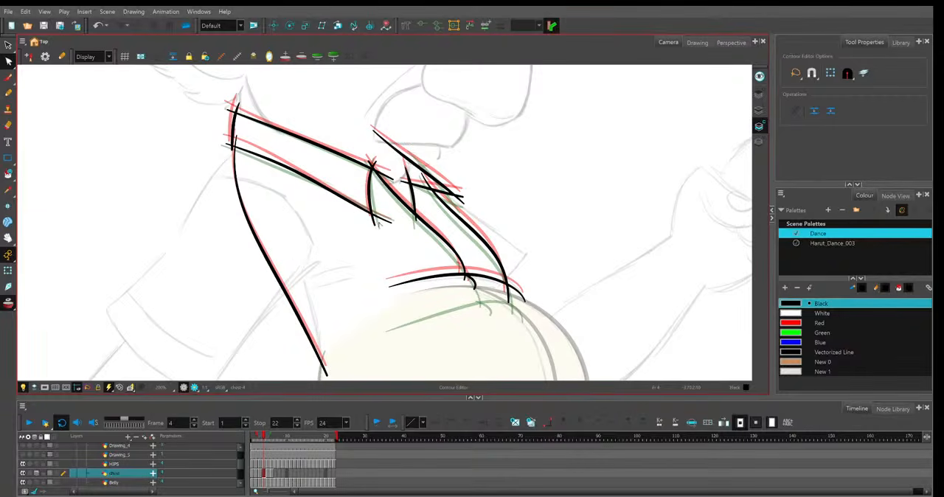
left_click(383, 219)
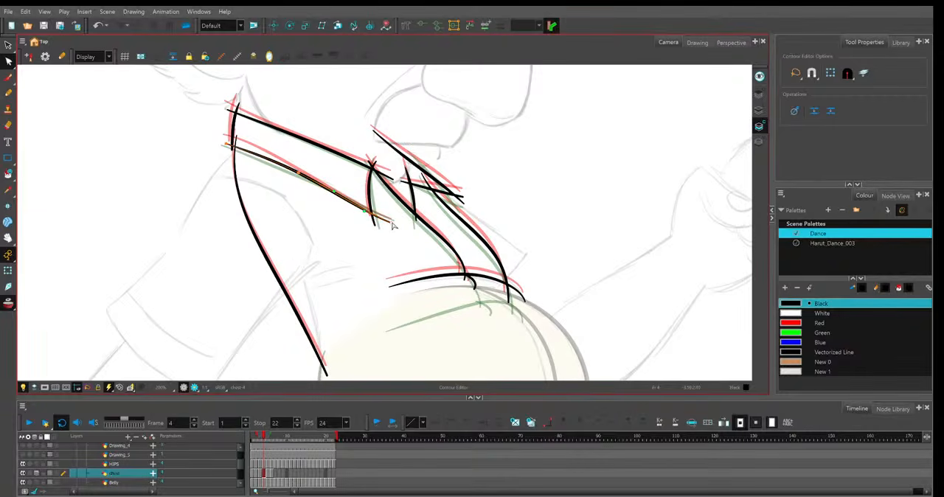
left_click(228, 144)
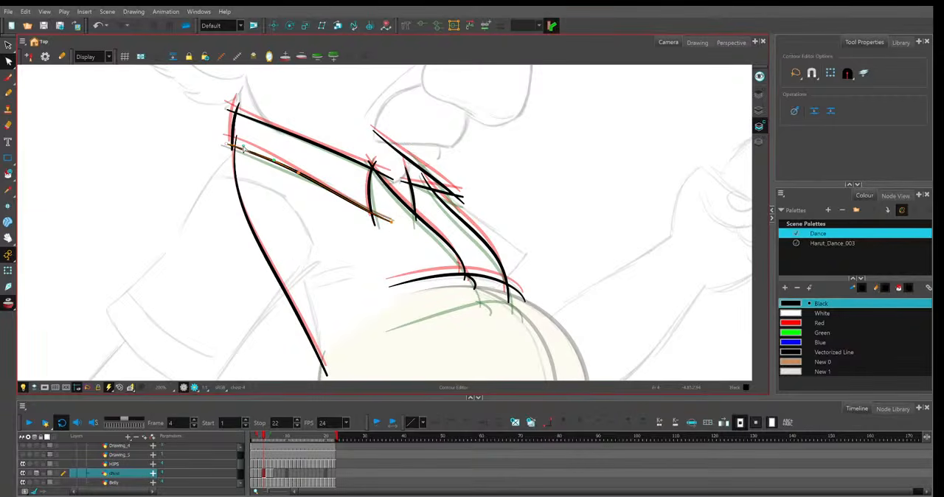
left_click(247, 119)
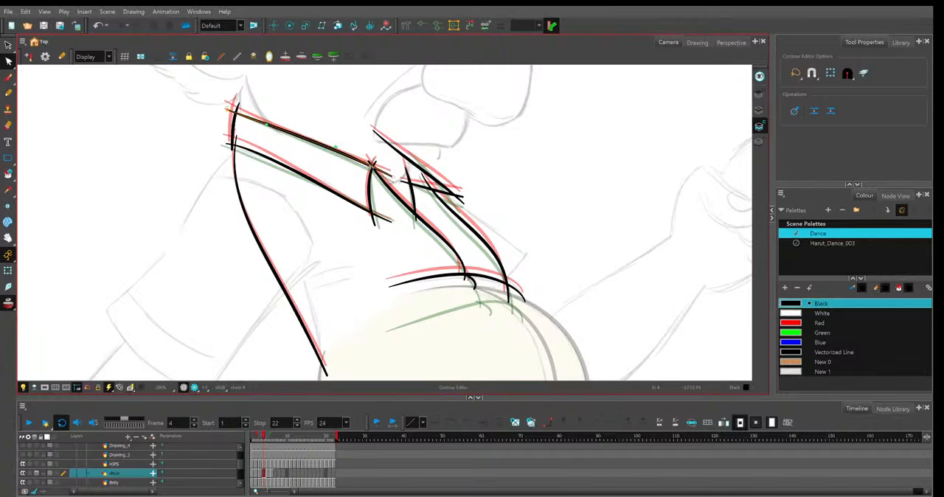
left_click(393, 177, "alt")
left_click(228, 109, "alt")
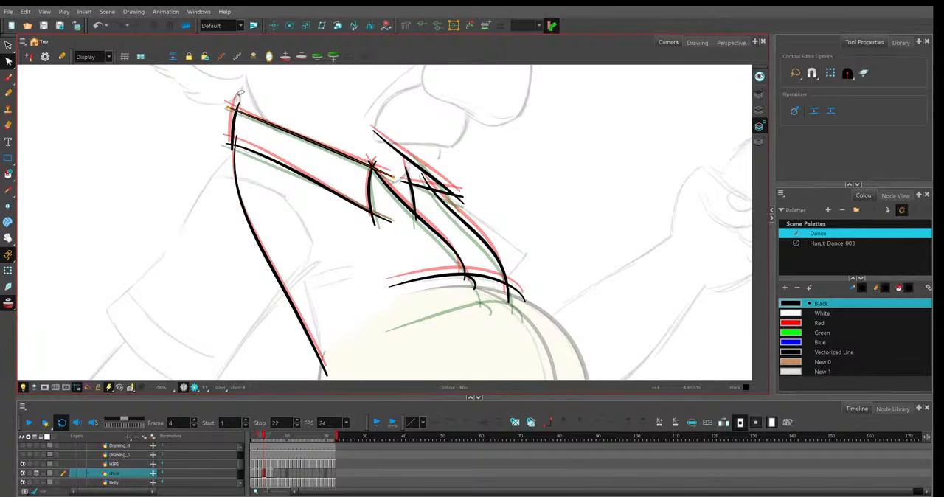
In frame 4, bow the far collar's outer line outward with a raised upper end, and nudge the hem line's rear end toward the front.
left_click(376, 134)
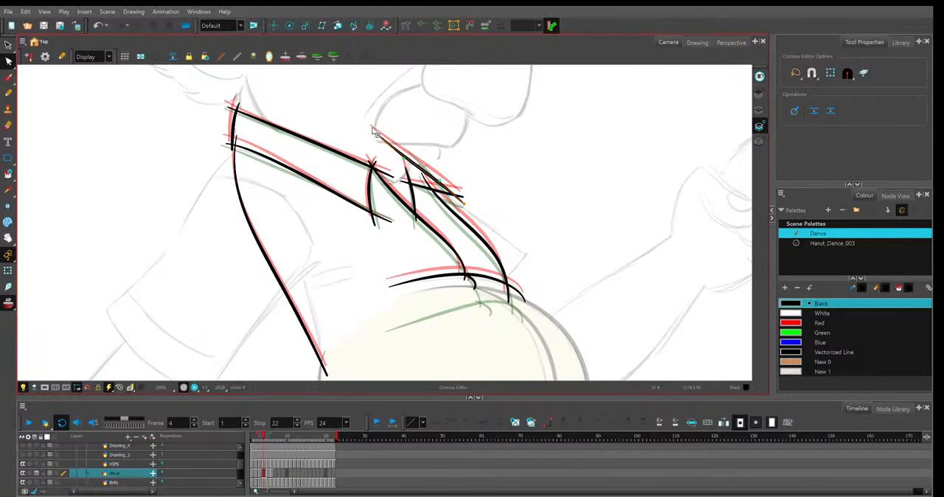
left_click_drag(404, 158, 419, 157)
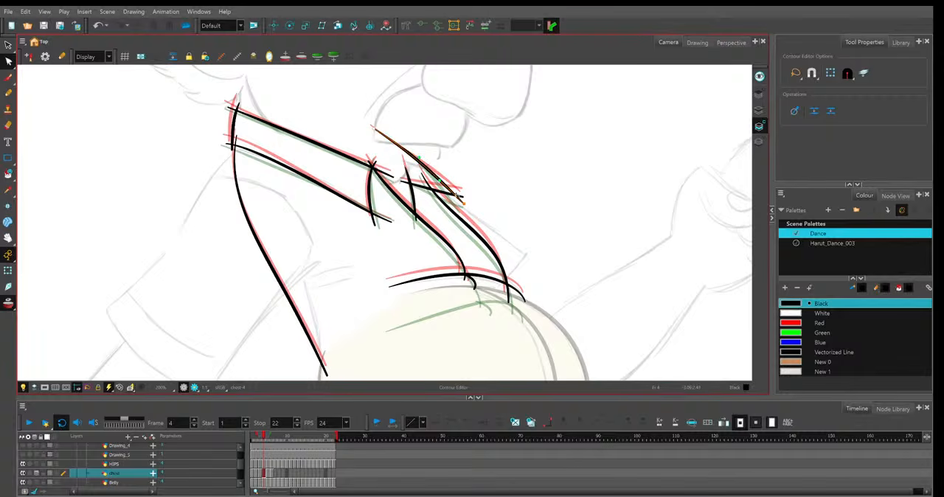
left_click(478, 222)
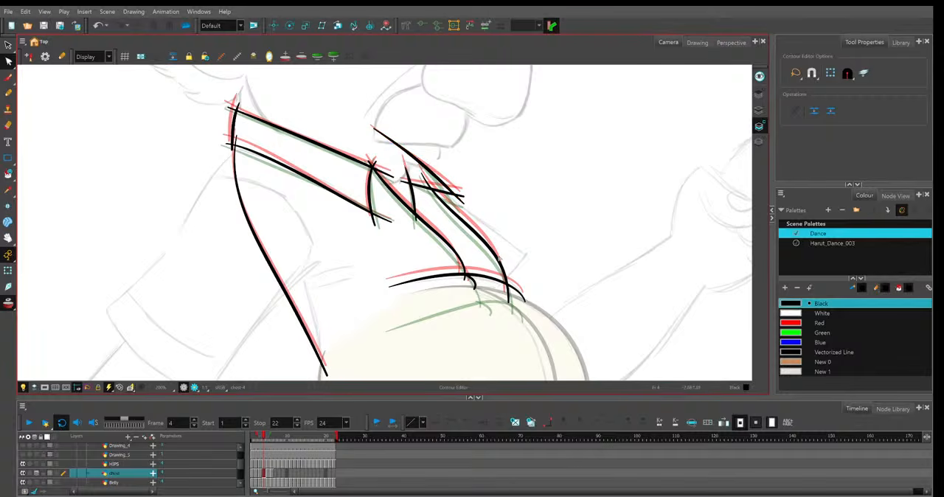
left_click(525, 304)
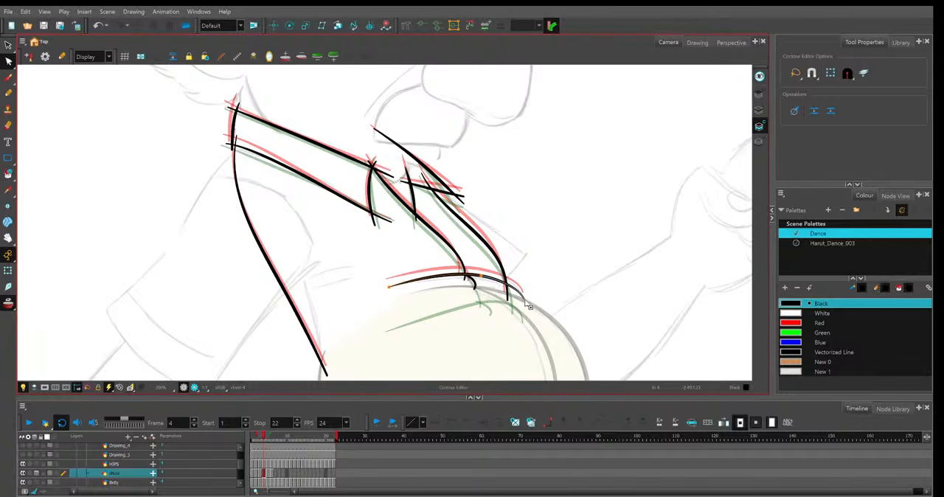
left_click_drag(390, 287, 394, 286)
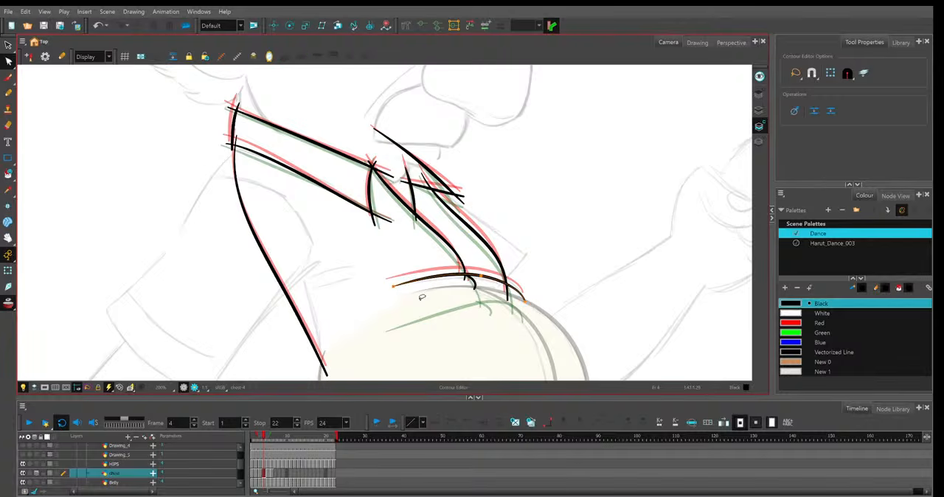
left_click(562, 334)
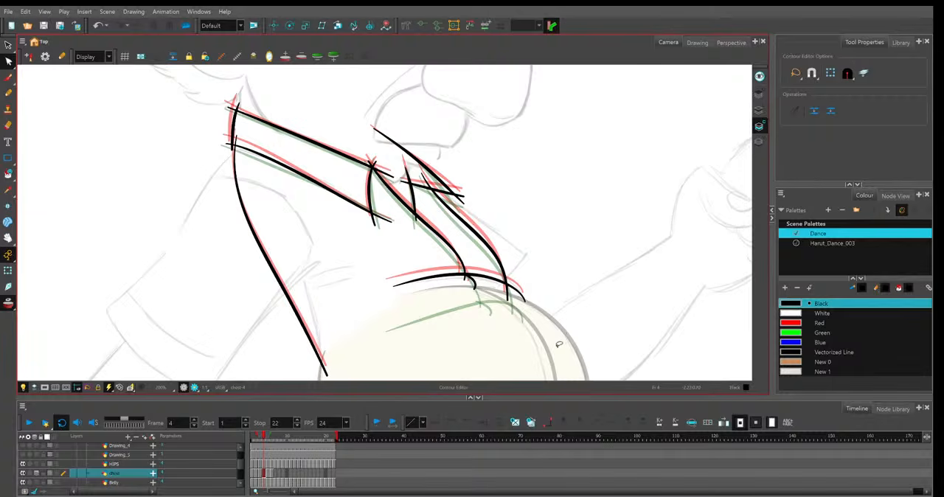
In frame 5, refit the shirt's back line between the neighbouring drawings, shifting its lower end down and backward.
key("period")
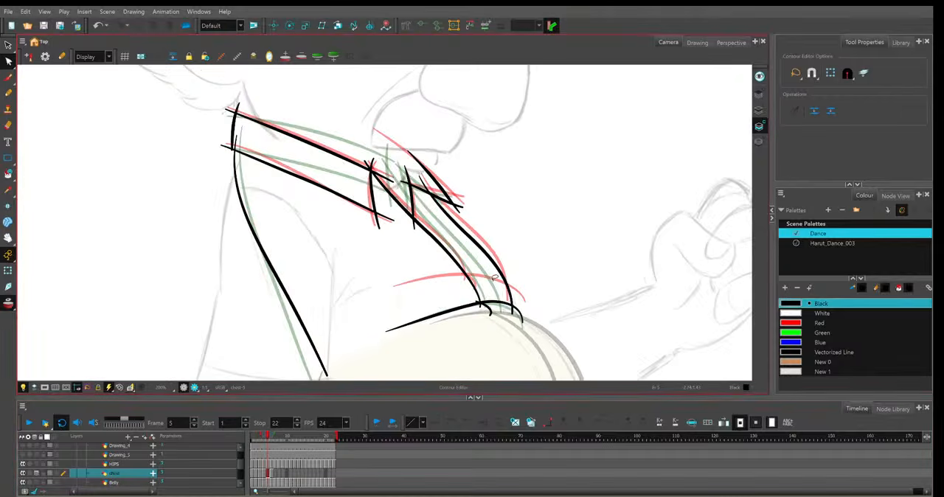
left_click(240, 137)
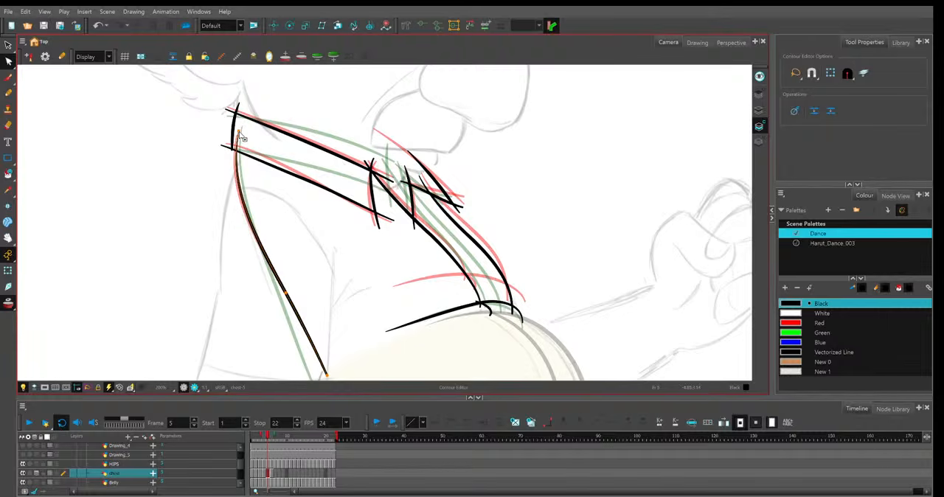
scroll(242, 137, "down", 2)
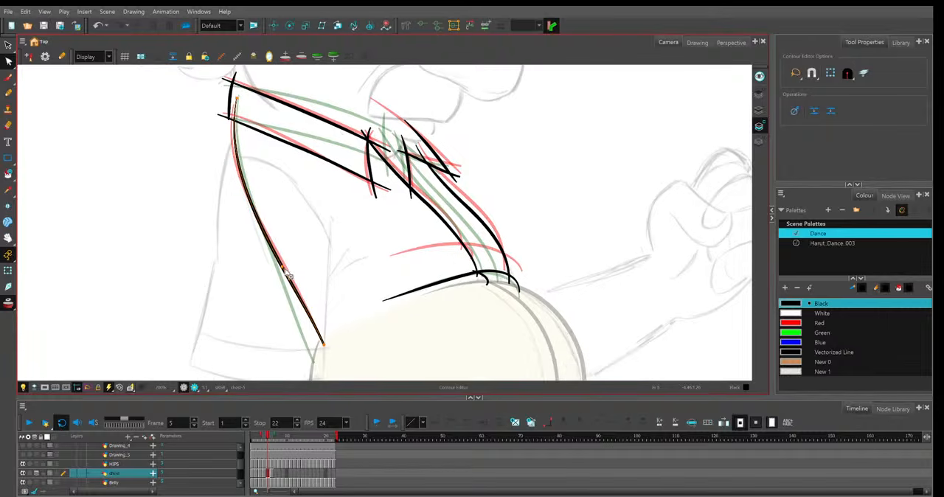
left_click_drag(324, 345, 320, 352)
left_click_drag(297, 294, 295, 296)
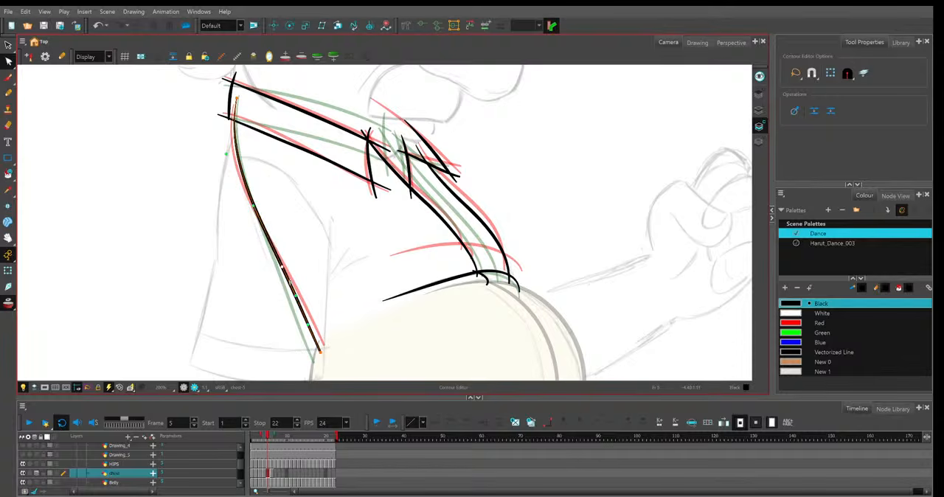
Bow the near collar's lower line upward in frame 5 and shift the collar's front edge toward the front.
left_click(336, 164)
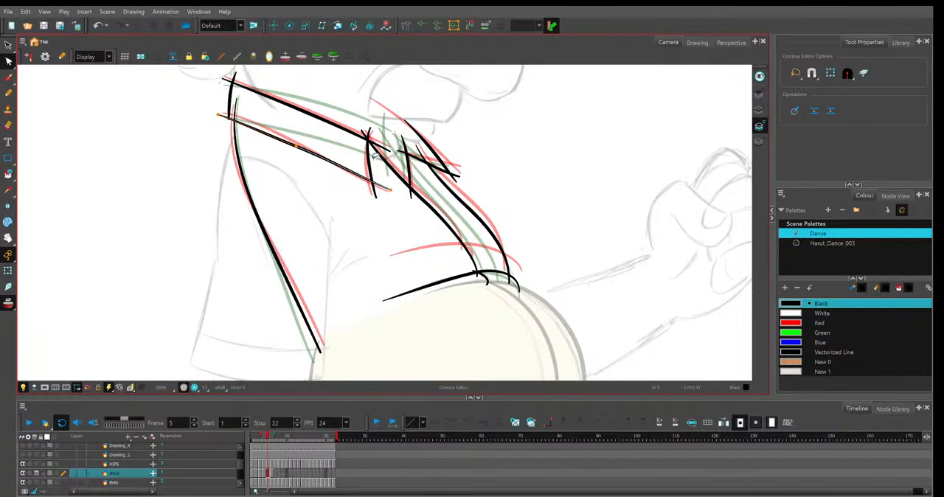
left_click_drag(297, 146, 295, 136)
left_click_drag(236, 122, 235, 118)
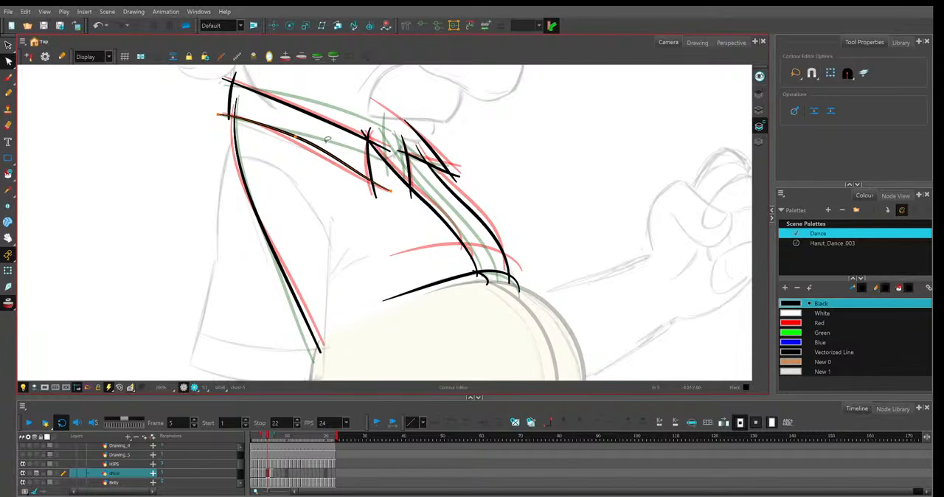
left_click(369, 159)
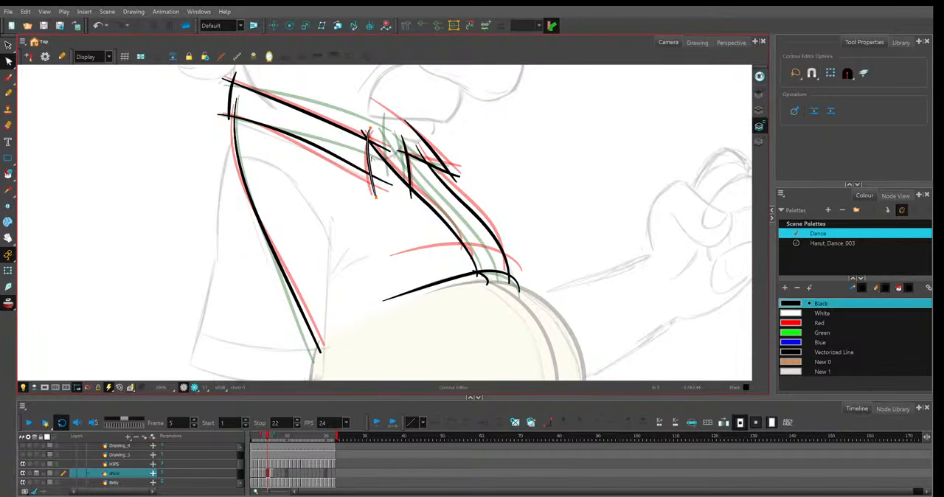
left_click(380, 155)
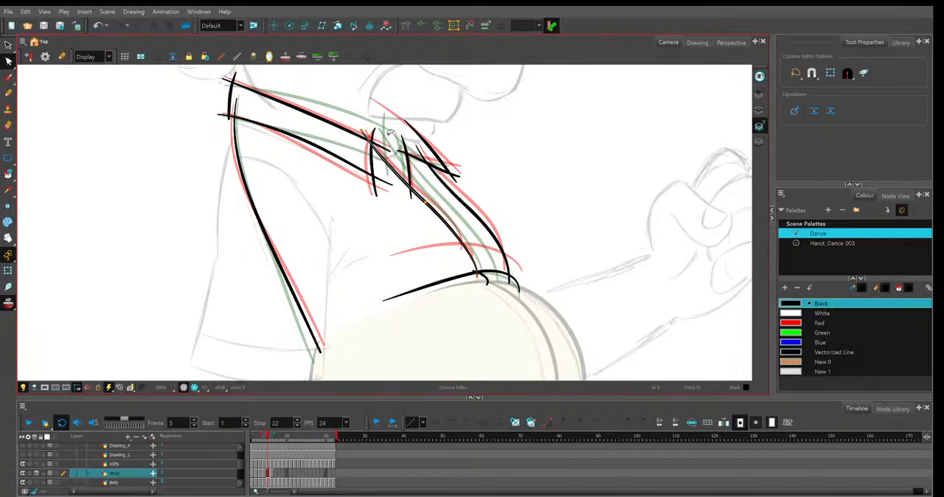
left_click(391, 135)
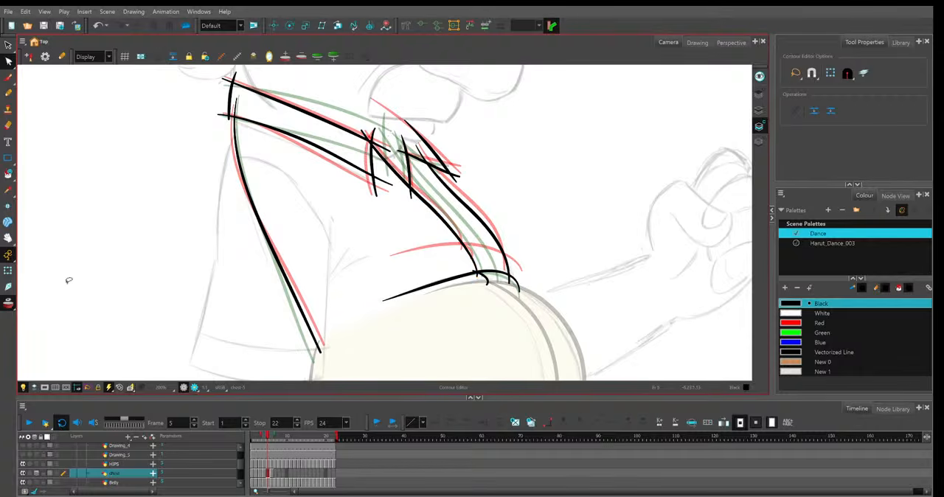
With onion skin off, raise the front end of frame 5's near collar upper line and refit the near opening edge's top to the collar corner.
left_click(9, 302)
key("period")
key("comma")
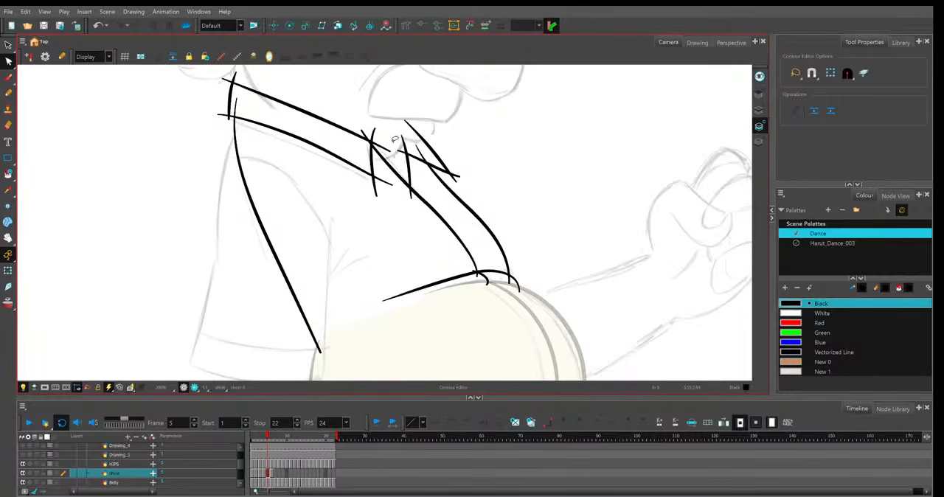
left_click(387, 138)
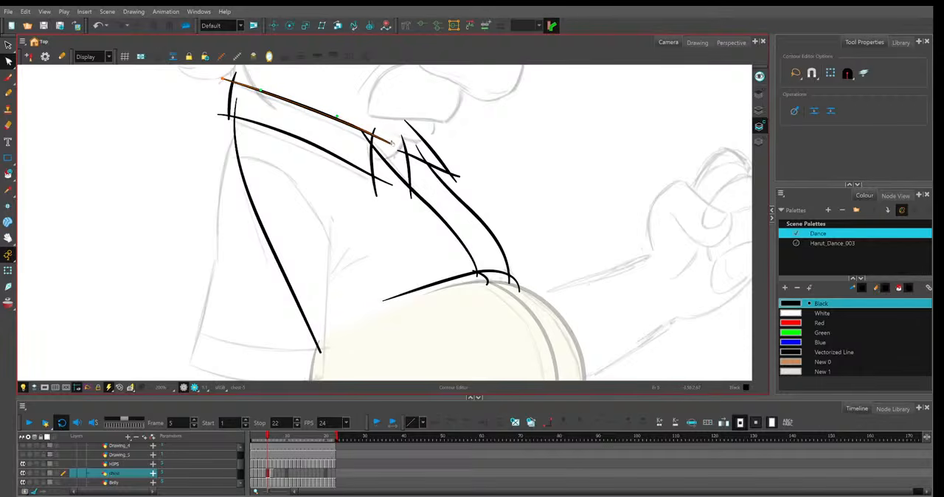
left_click(372, 133)
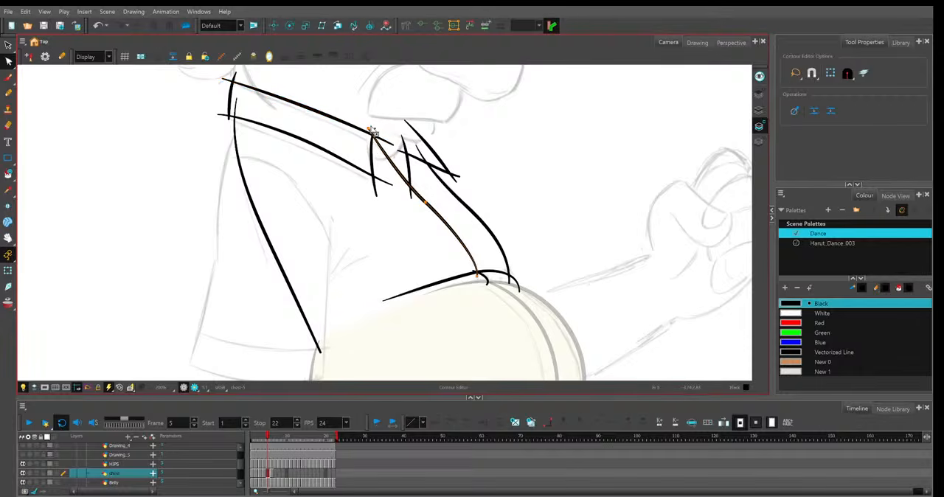
left_click(388, 126)
Compare frame 5 with frame 4 and trim the near opening edge's lower end to the hem line.
key("comma")
key("period")
key("comma")
key("period")
left_click(478, 278)
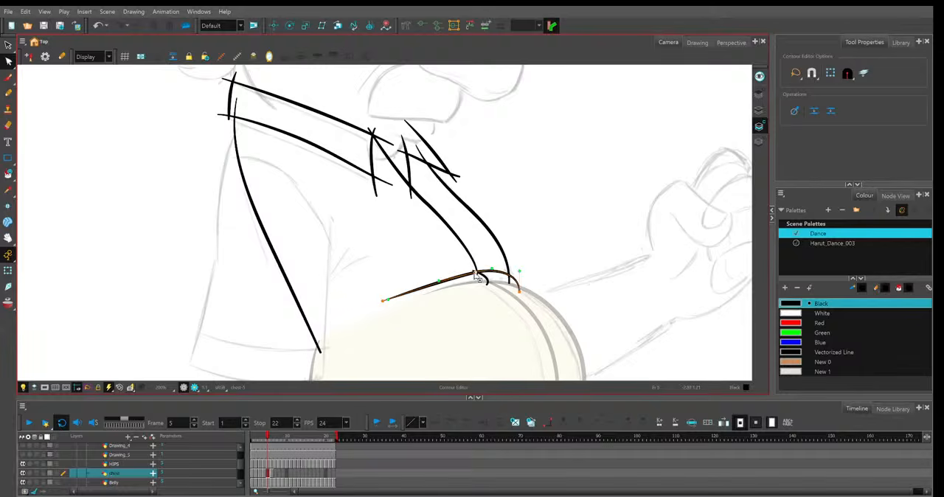
left_click(538, 247)
With onion skin back on, refit the far collar's outer line, lower line and rear edge in frame 5.
key("1")
key("1")
key("space")
left_click_drag(512, 208, 483, 216)
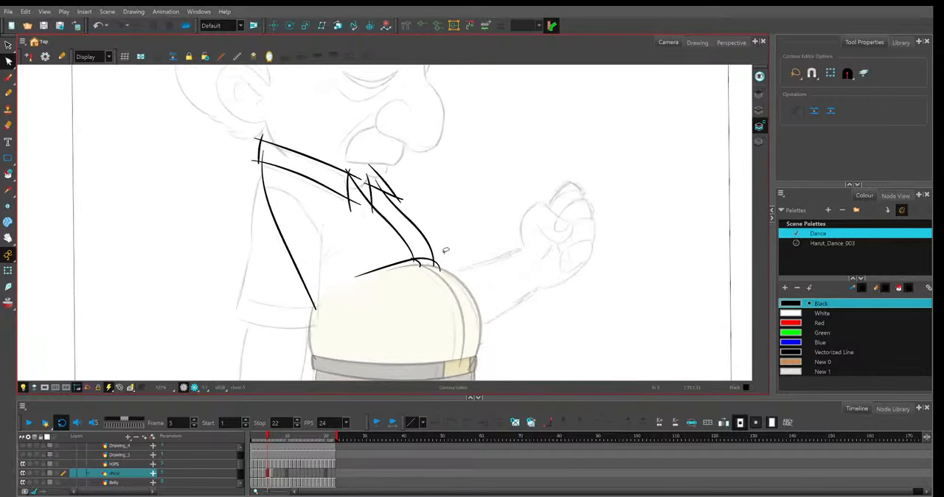
key("2")
key("2")
key("alt+o")
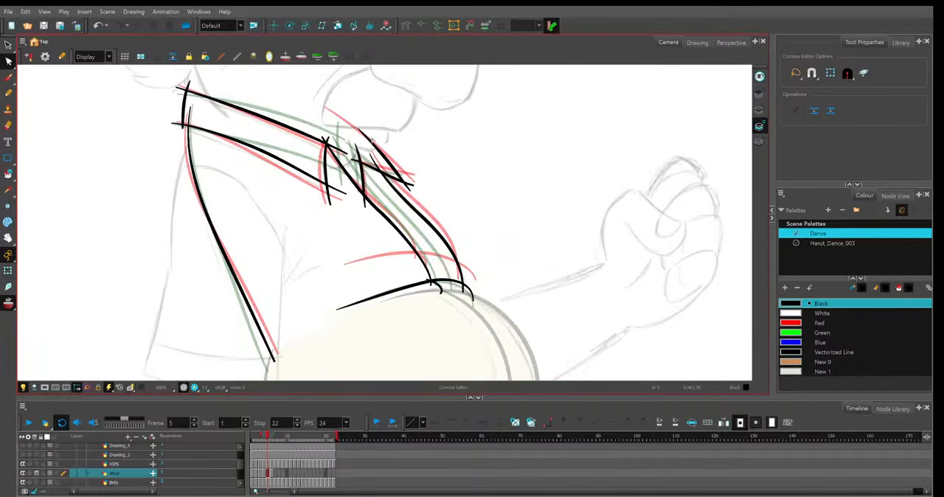
left_click(373, 141)
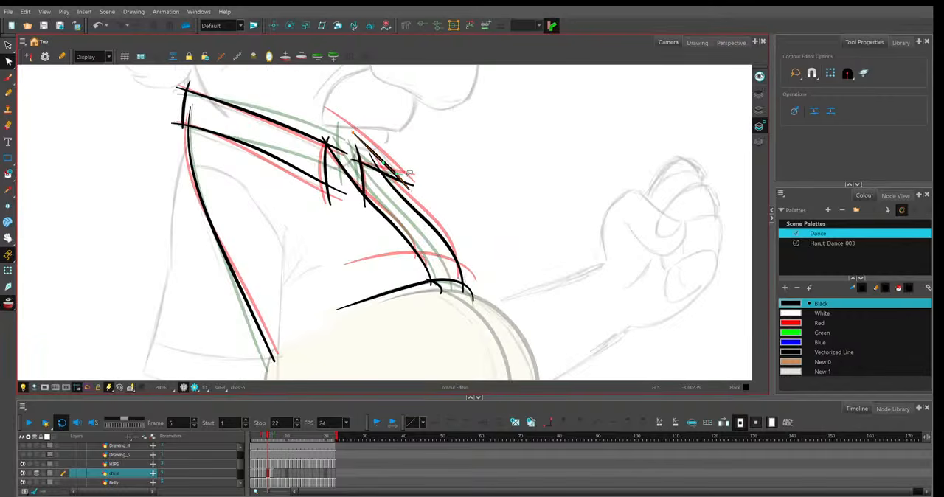
left_click_drag(413, 184, 413, 180)
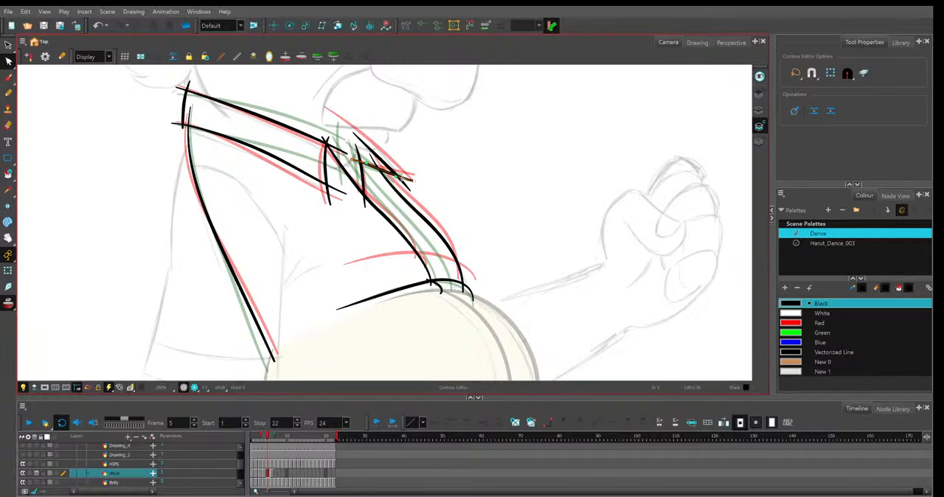
left_click(401, 145)
left_click(433, 172)
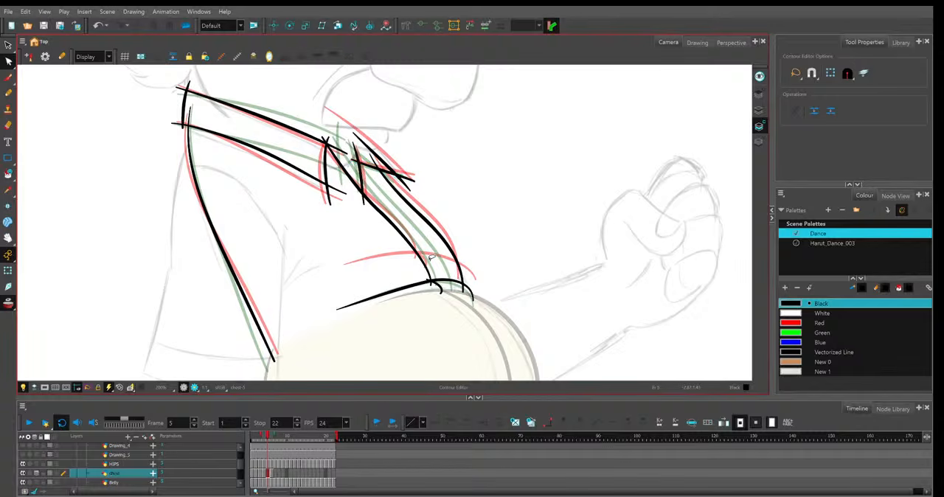
With onion skin off, compare frame 6 with frame 5, trim the hem line's rear end and adjust the short stroke below the opening.
key("period")
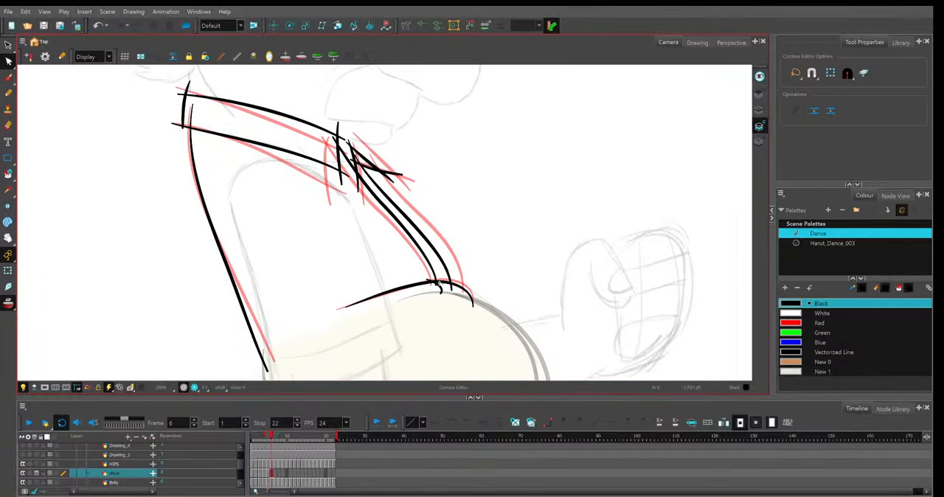
left_click(9, 303)
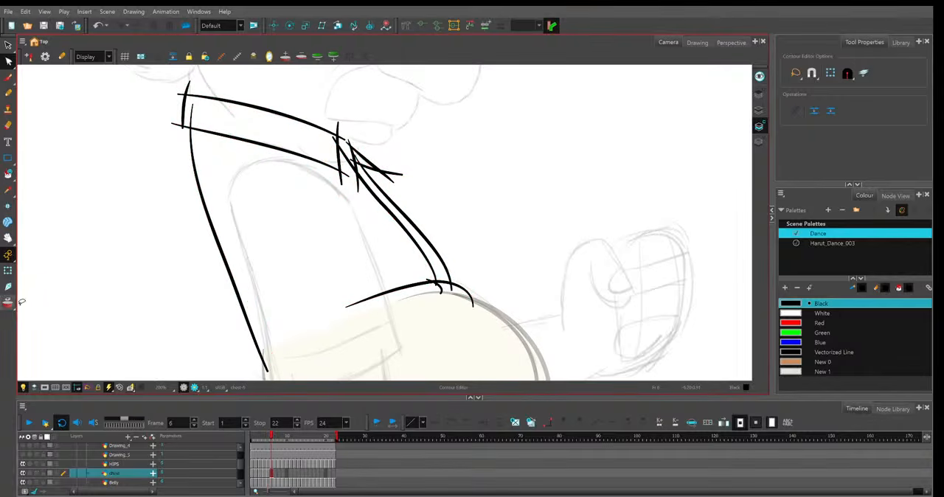
key("comma")
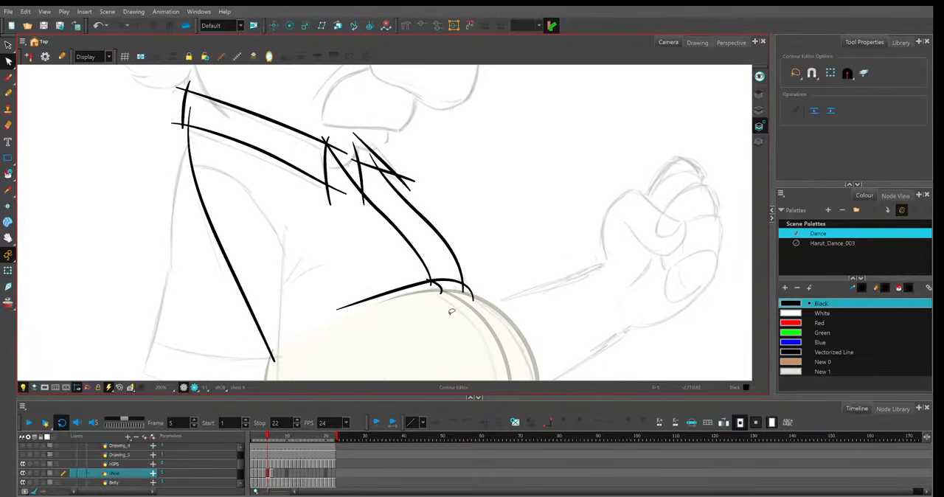
key("period")
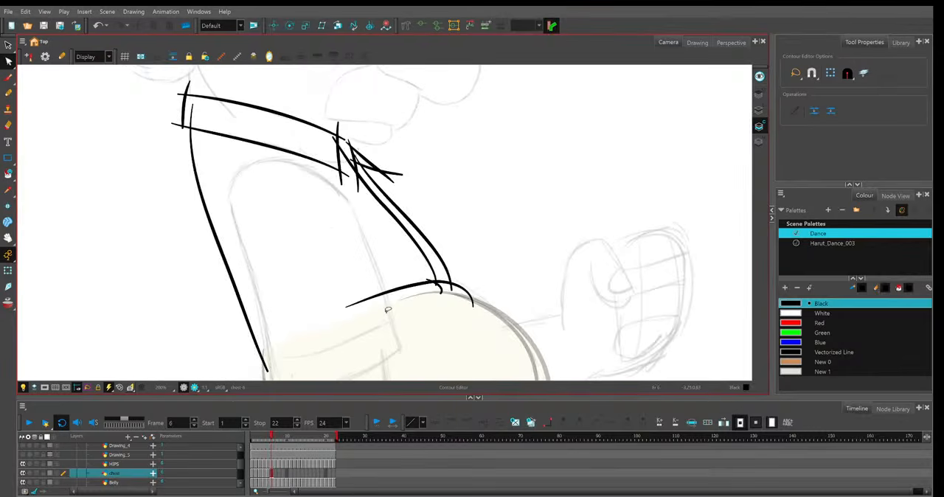
key("comma")
key("period")
left_click(447, 284)
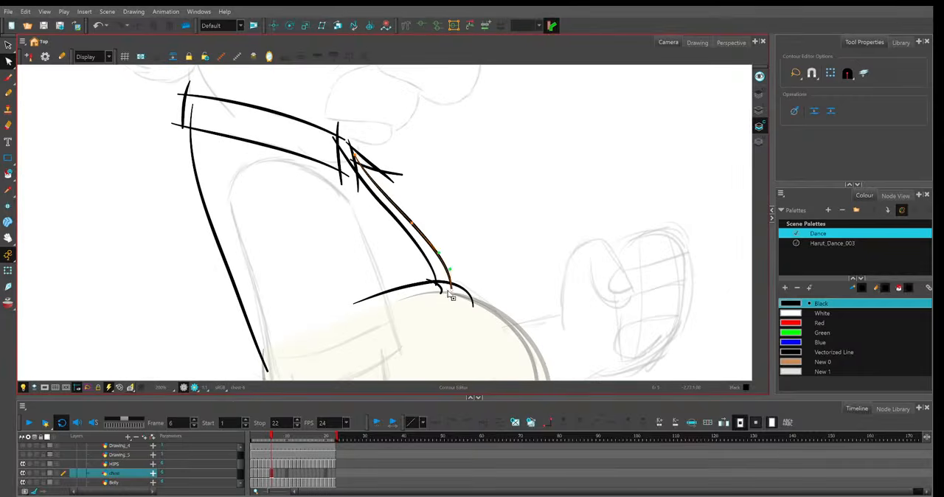
left_click(441, 289)
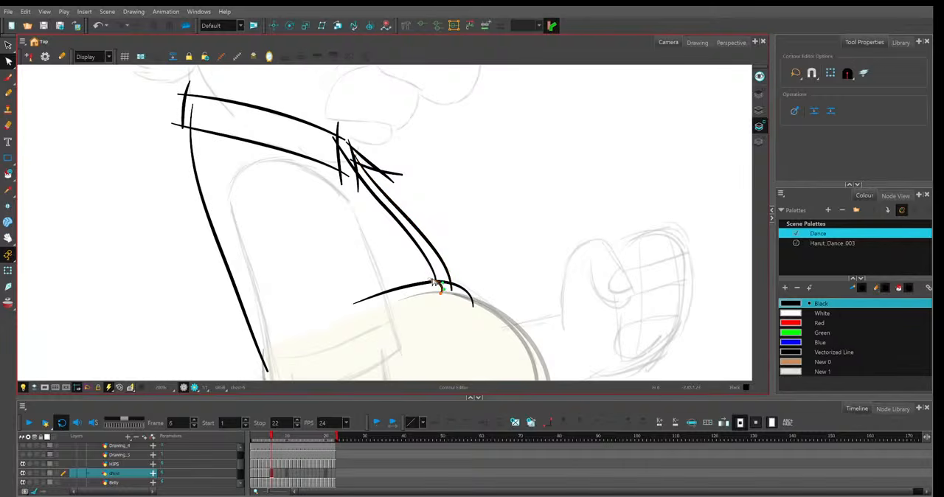
key("comma")
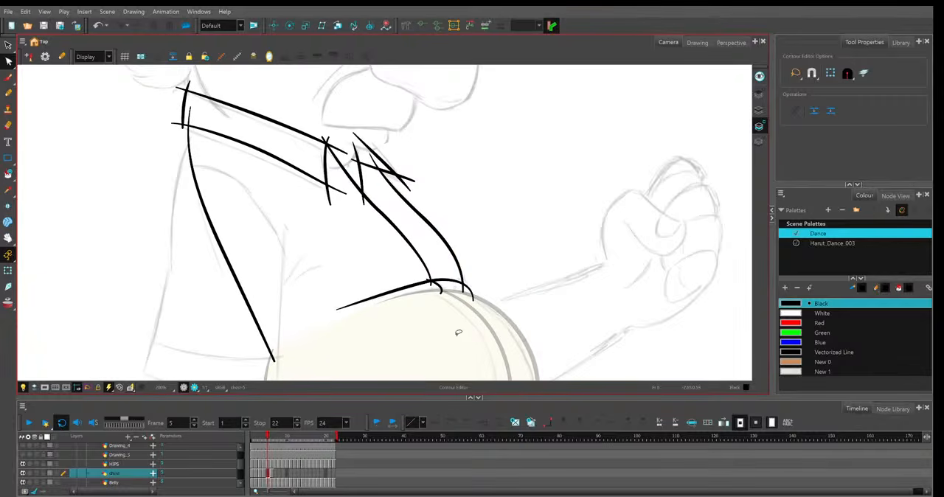
key("period")
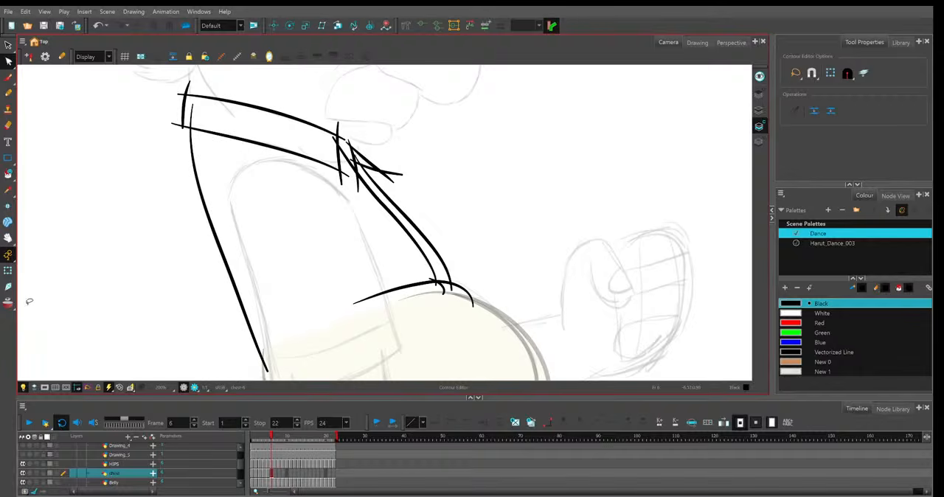
With onion skin on, pull in the front end of frame 6's hem line, turn onion skin off and compare with frame 5.
key("alt+o")
left_click(473, 300)
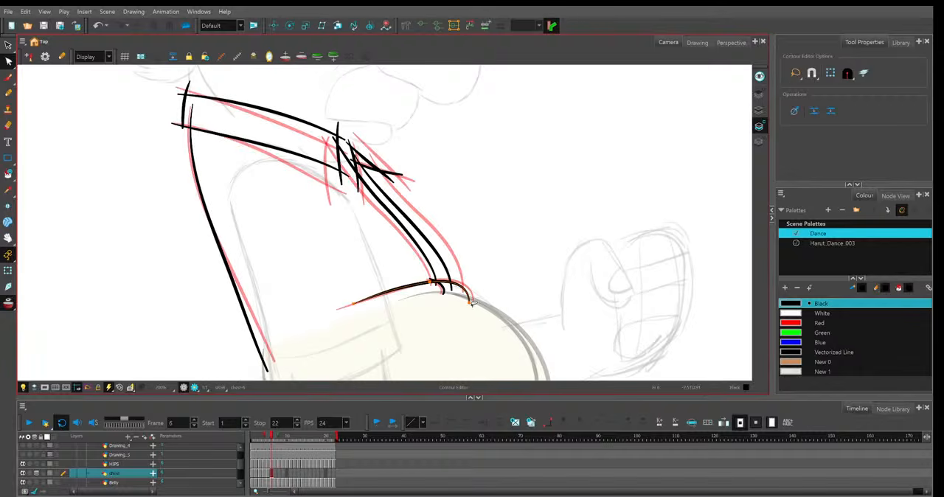
left_click(506, 268)
key("comma")
key("period")
key("alt+o")
key("comma")
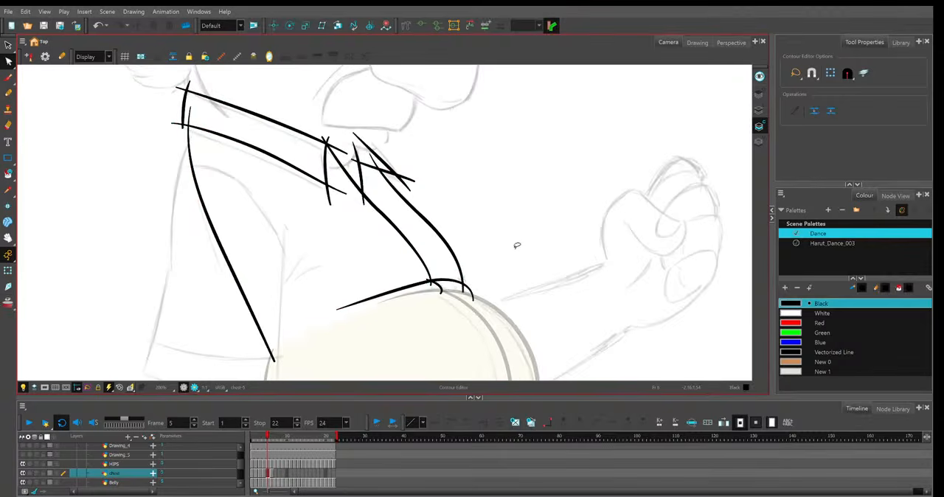
key("period")
Trim the far collar's rear edge in frame 6, refit the near opening edge's top to the collar corner and compare with frame 5.
left_click(363, 189)
left_click(340, 142)
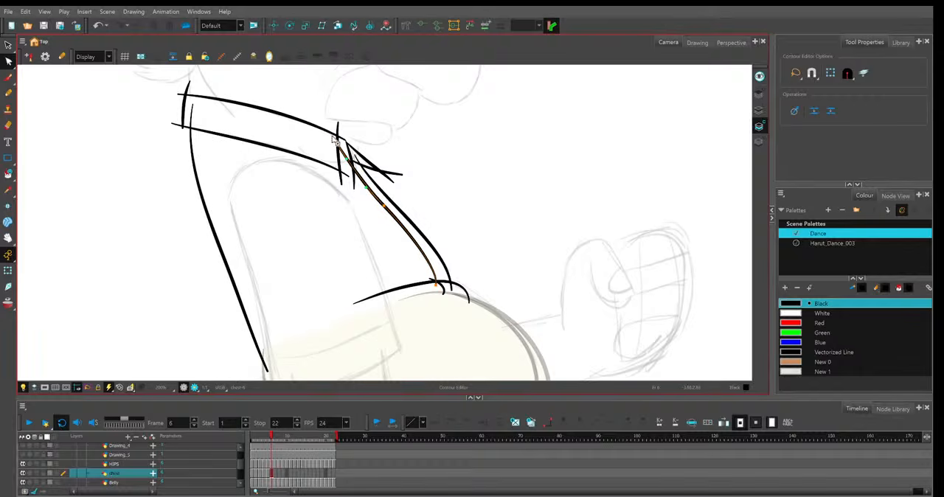
left_click(441, 171)
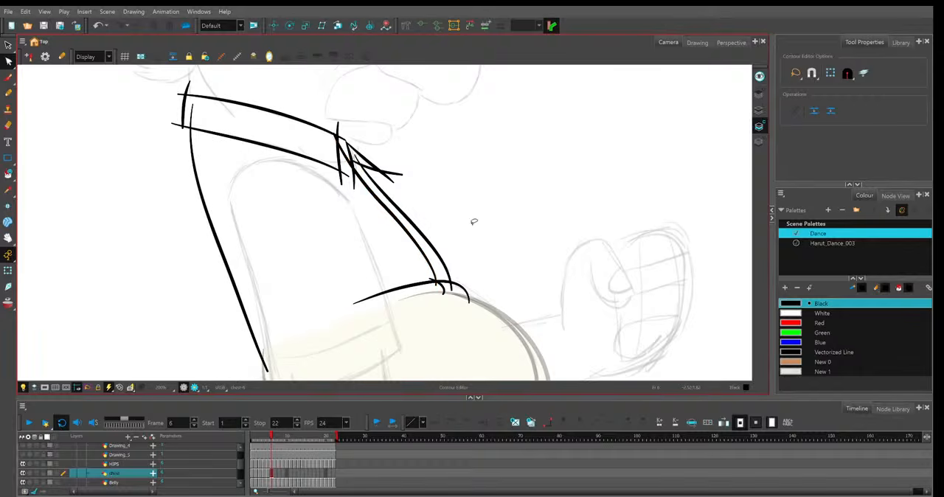
key("comma")
key("period")
Paste the shirt drawing into frame 7 and refit the back line to the sketch.
left_click(275, 472)
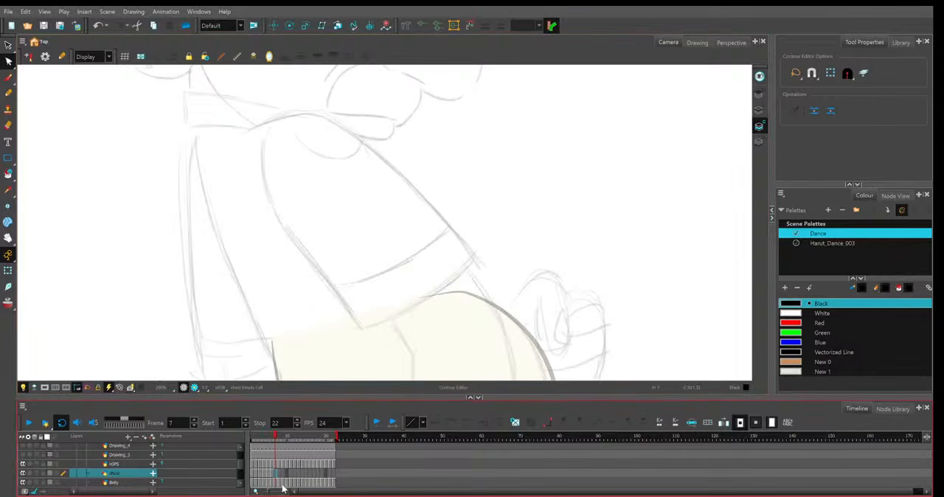
key("ctrl+v")
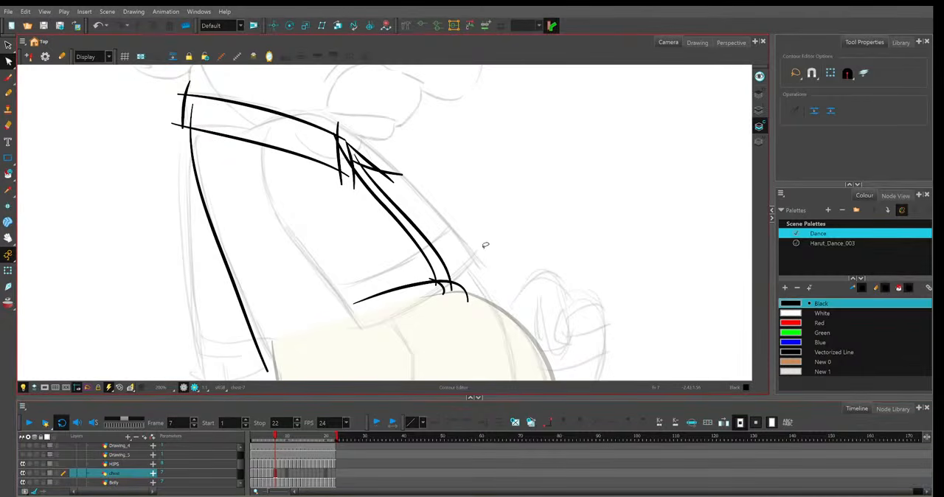
scroll(485, 245, "down", 2)
left_click(274, 263)
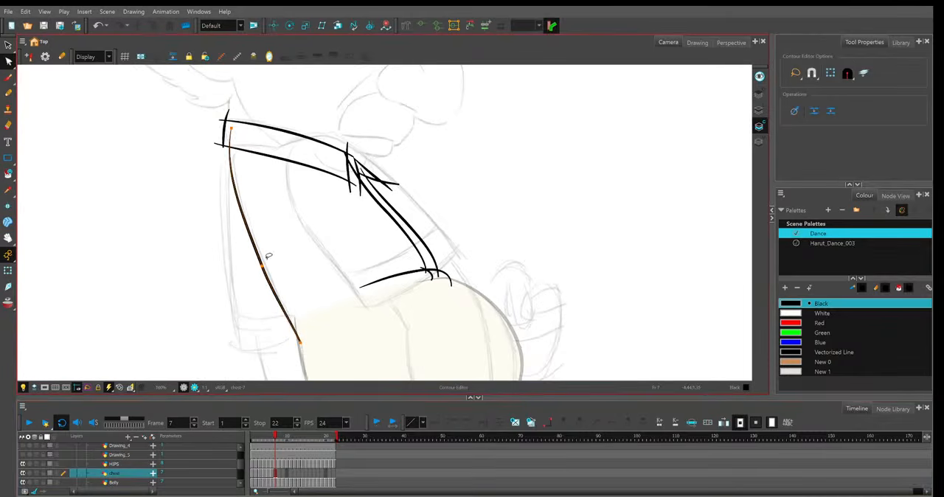
left_click_drag(278, 300, 283, 301)
left_click(286, 242)
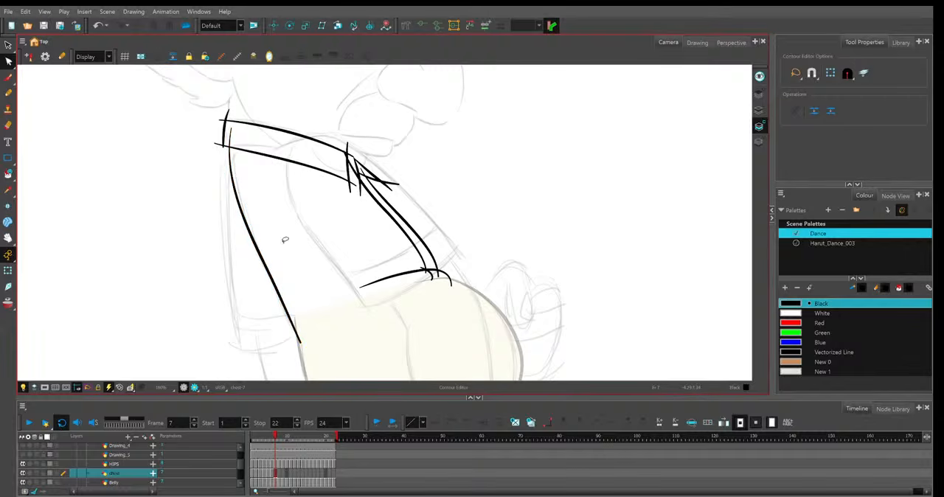
Bow frame 7's near collar upper and lower lines upward and shift the collar's rear edge toward the front.
left_click(356, 184)
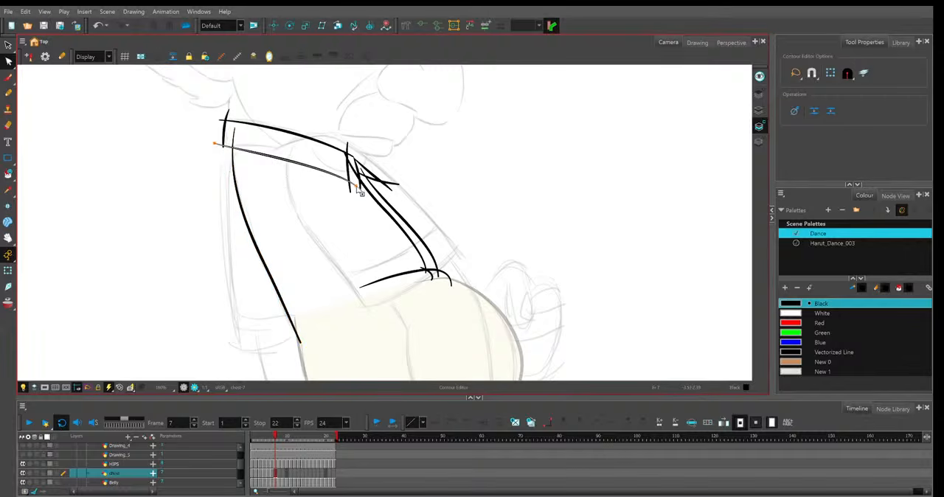
left_click_drag(356, 184, 352, 150)
left_click(261, 127)
left_click_drag(309, 125, 306, 122)
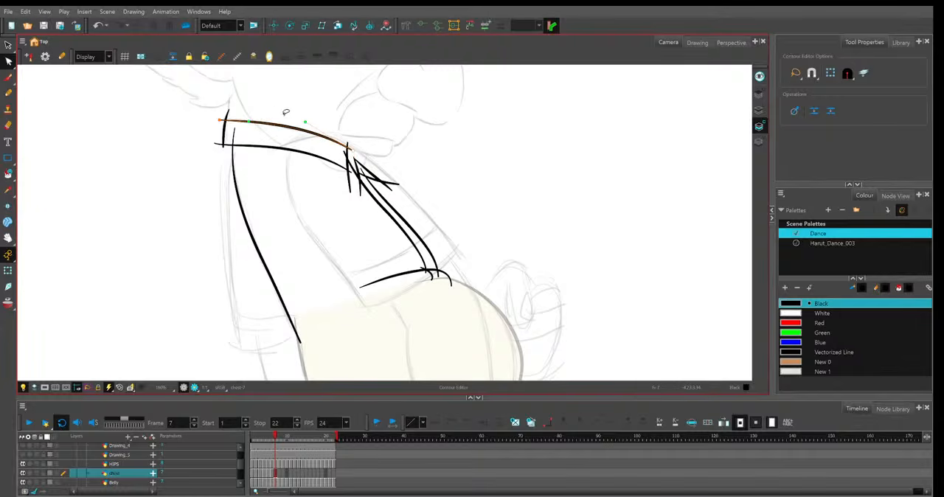
left_click(229, 132)
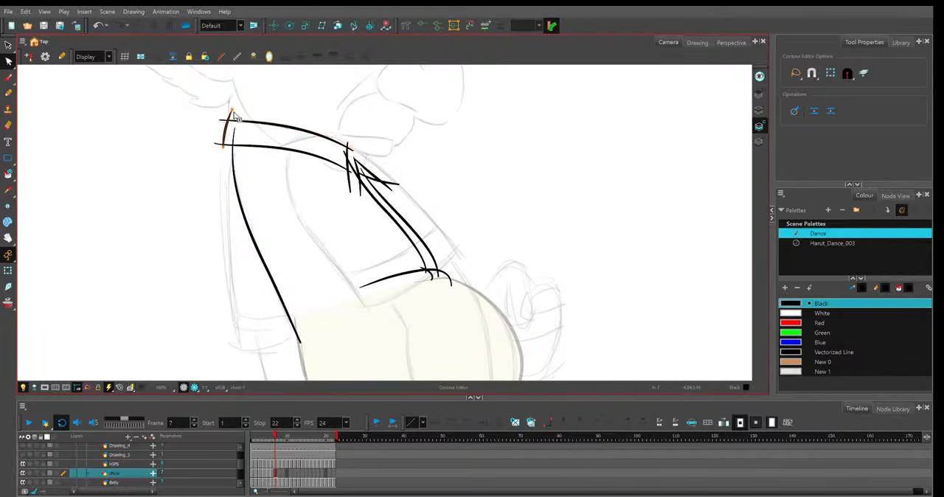
left_click_drag(230, 135, 234, 140)
left_click(362, 98)
Delete the far collar lines in frame 7 and reposition the near collar's front edge at the ends of the collar lines.
left_click(377, 172)
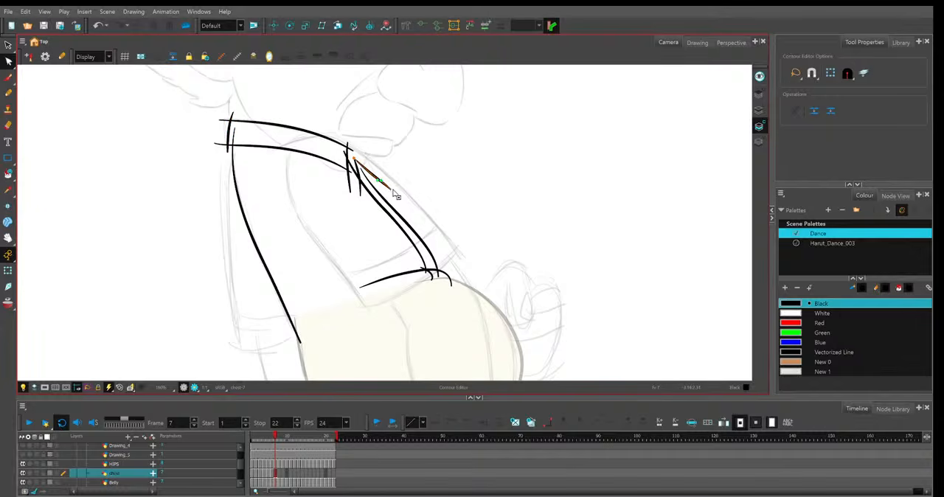
key("Delete")
left_click(350, 187)
left_click(349, 156)
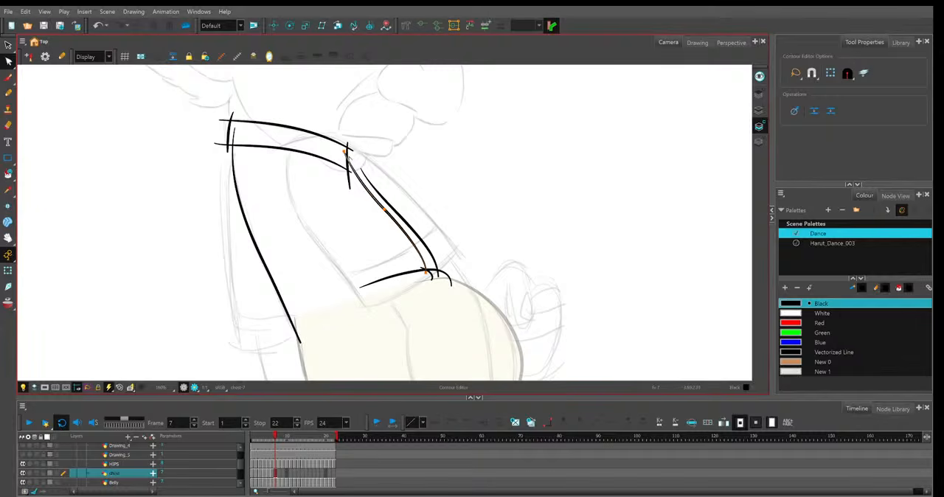
left_click(349, 149)
left_click_drag(349, 143, 352, 148)
left_click_drag(350, 188, 357, 186)
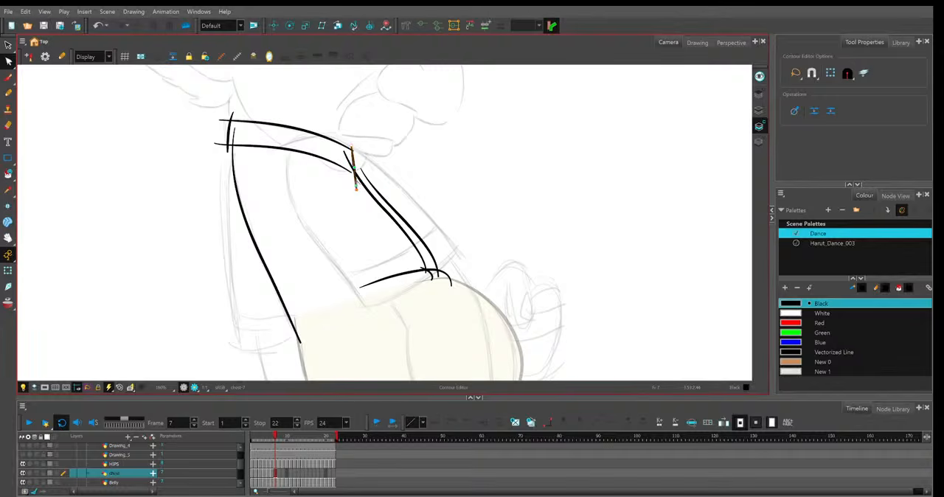
Delete the near opening edge in frame 7 and extend the remaining opening edge's top up to the collar's front edge.
left_click(369, 181)
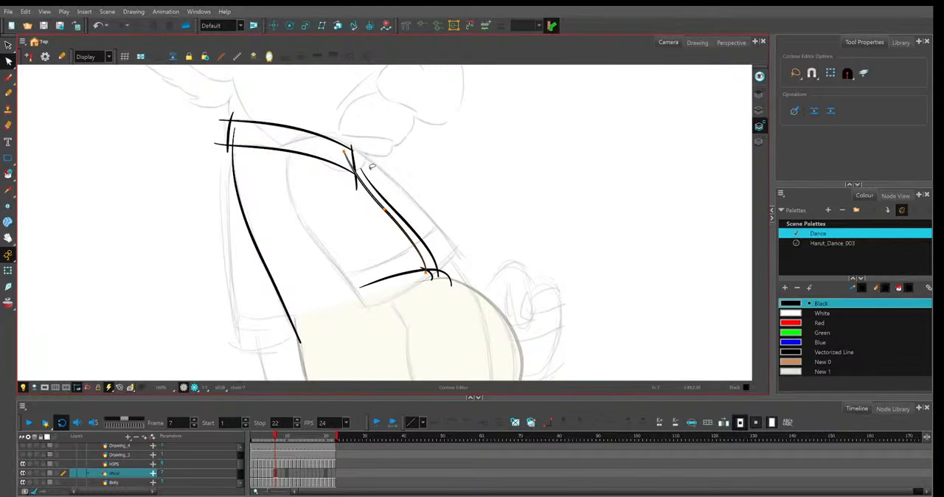
left_click(384, 210)
key("Delete")
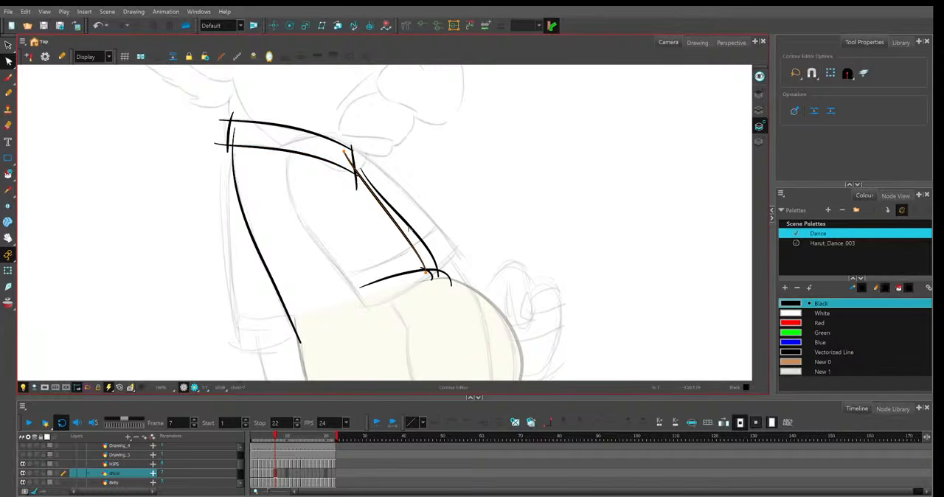
key("Delete")
left_click(362, 171)
left_click_drag(361, 170, 352, 158)
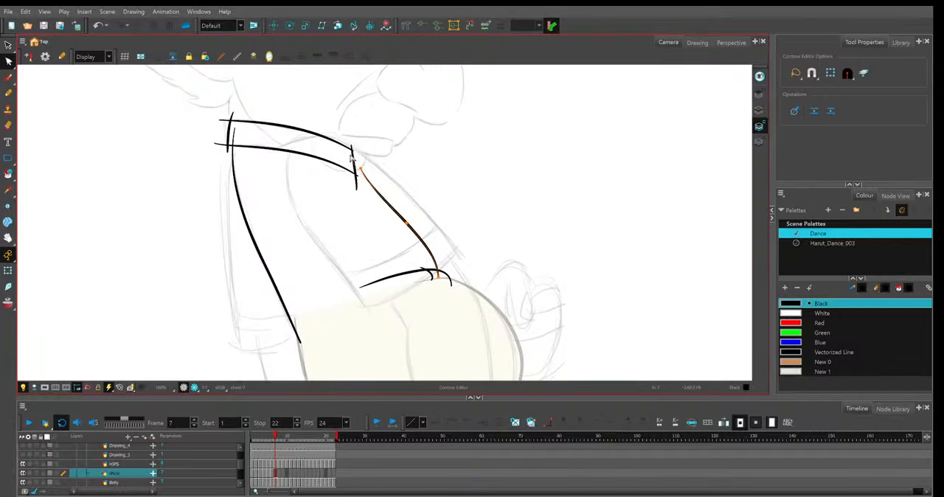
Delete the short stroke below the opening in frame 7 and smooth the hem line, shortening its rear end.
left_click(440, 277)
left_click(432, 279)
left_click(435, 282)
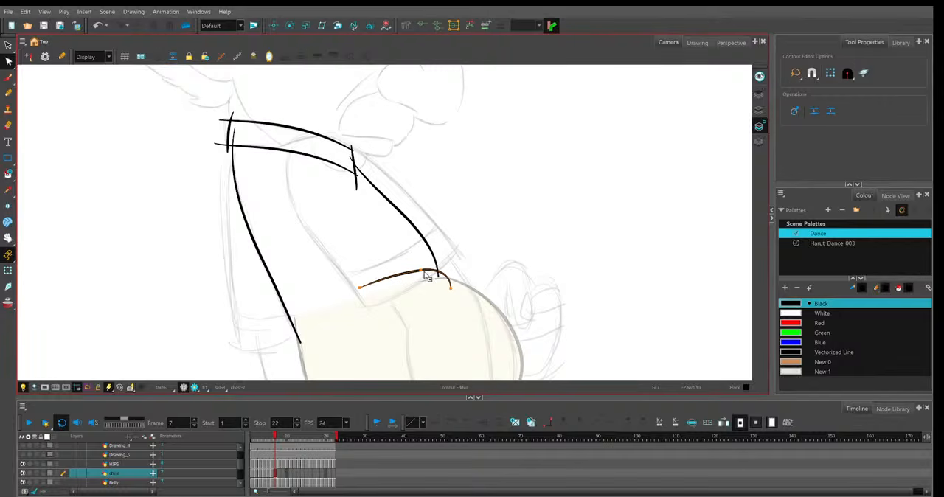
left_click(423, 272)
left_click(558, 251)
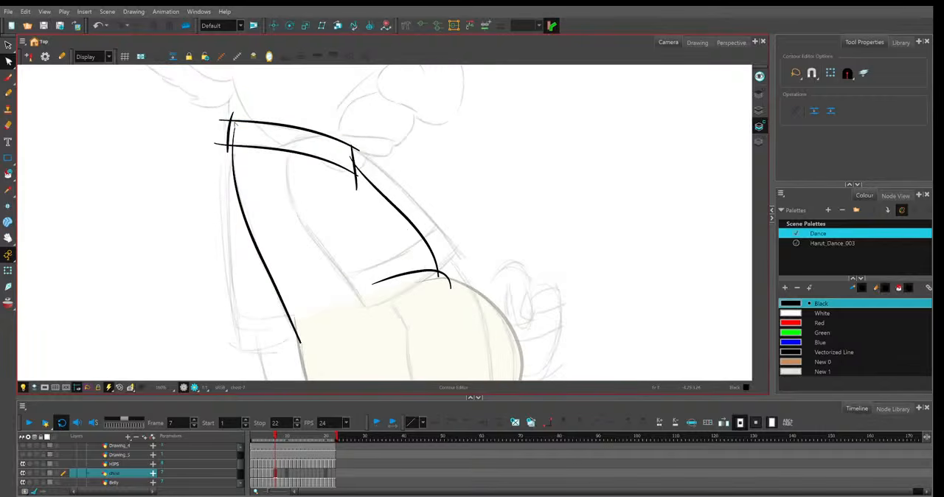
Tidy the rear ends of frame 7's back and collar lines and compare the drawing with frame 6.
left_click(232, 147)
left_click(214, 141)
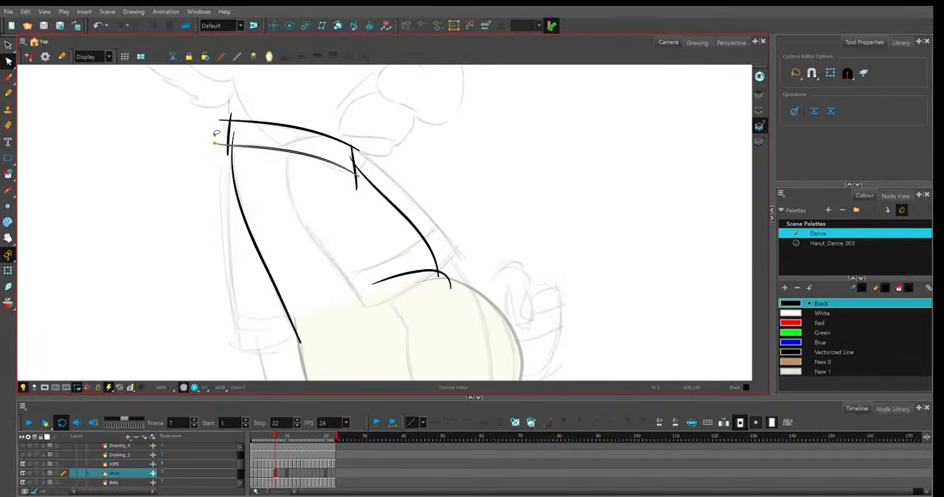
left_click_drag(213, 136, 229, 120)
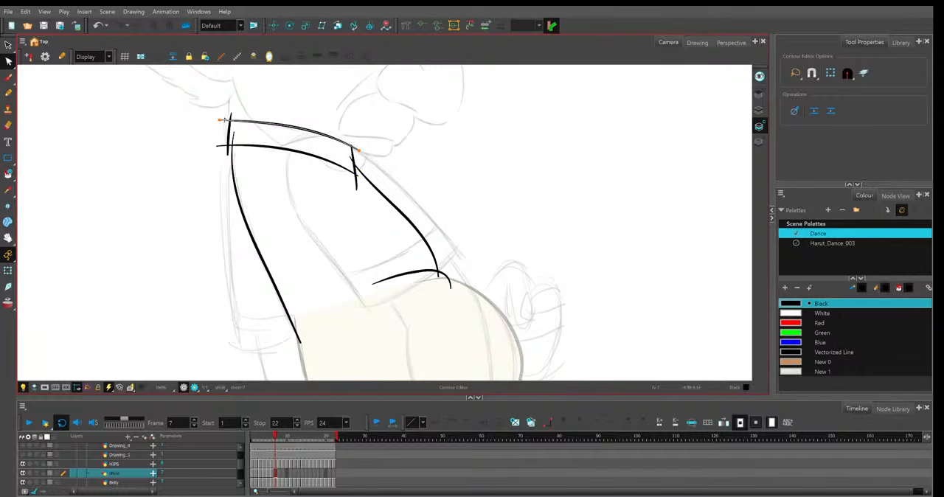
left_click(360, 122)
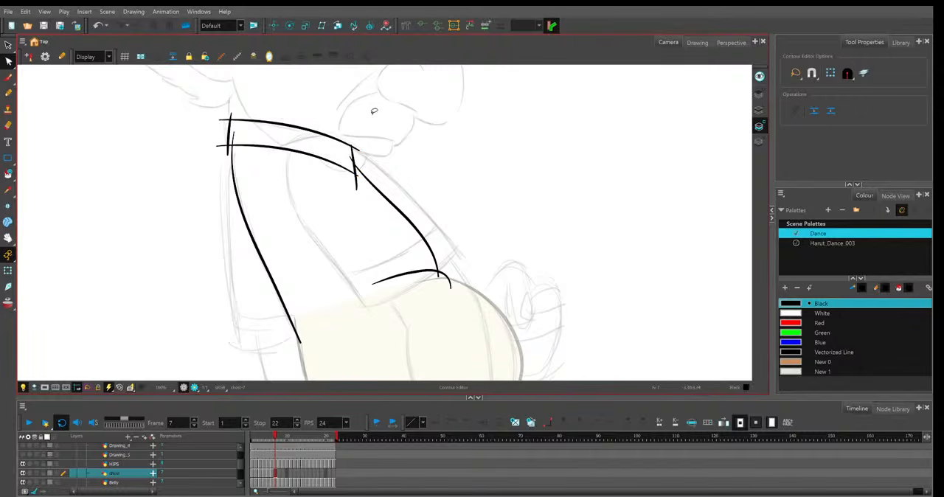
key("comma")
key("period")
Paste the shirt drawing into frame 8 as a starting point.
left_click(279, 473)
key("ctrl+v")
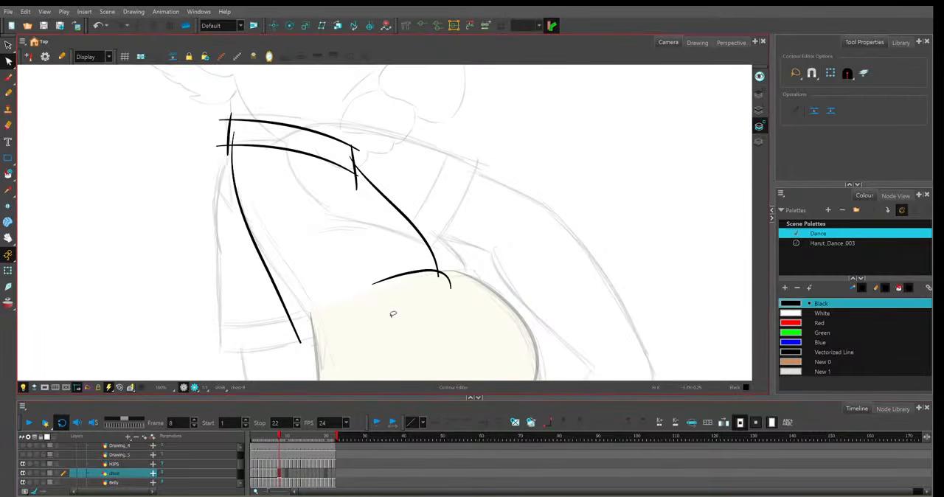
scroll(394, 314, "down", 3)
In frame 2, show onion skin and shift the lower end of the collar's front edge forward.
left_click(270, 441)
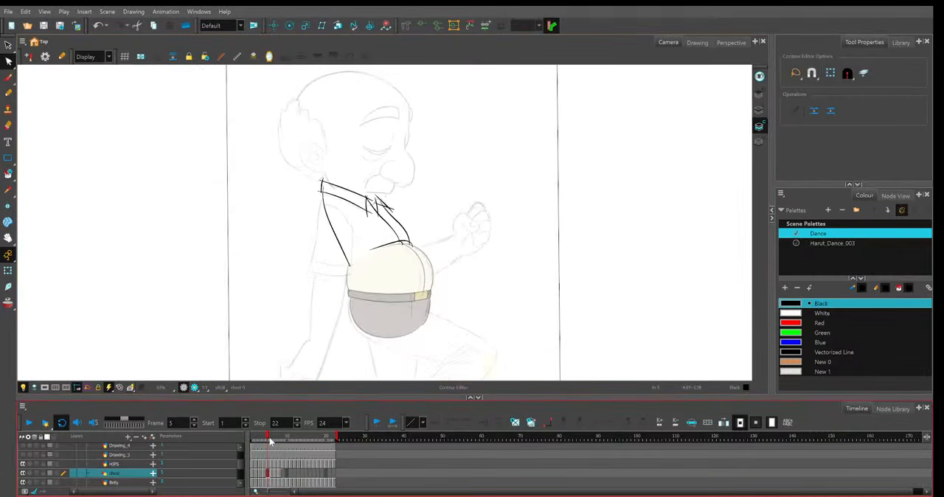
left_click_drag(270, 441, 256, 441)
scroll(275, 263, "up", 2)
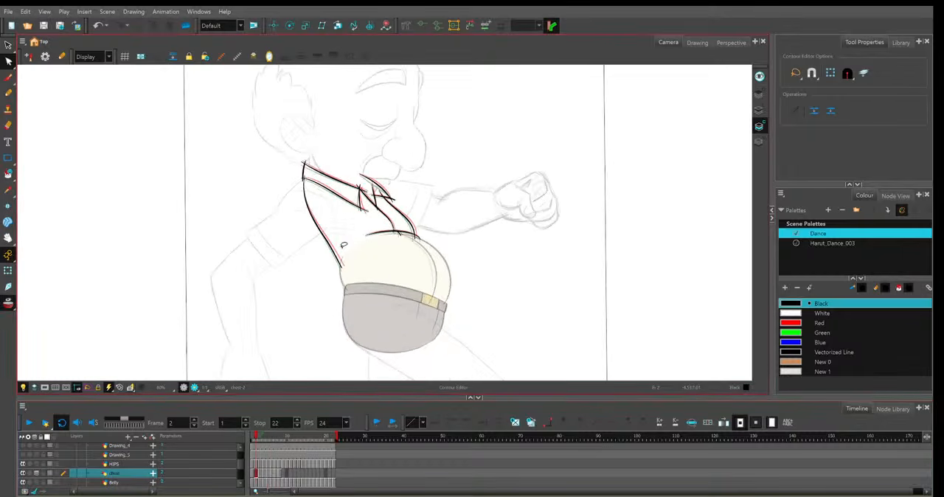
scroll(344, 245, "up", 3)
left_click(348, 255)
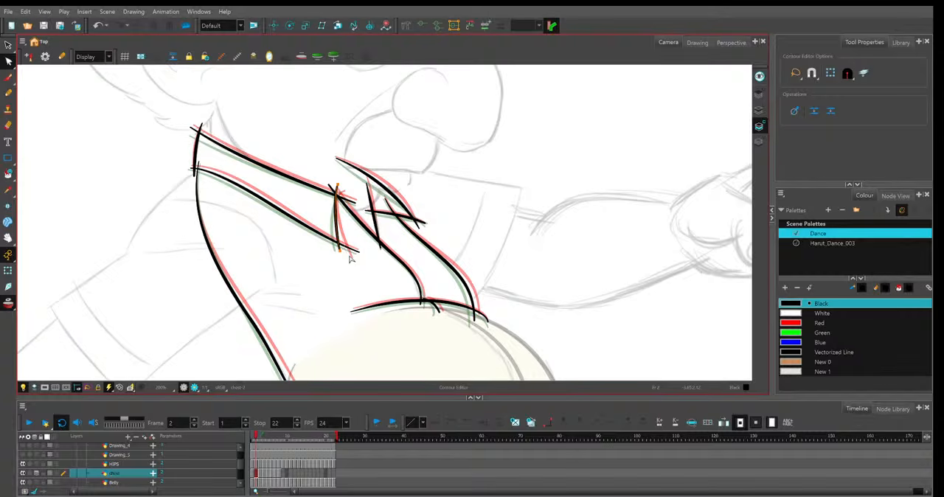
left_click(350, 257)
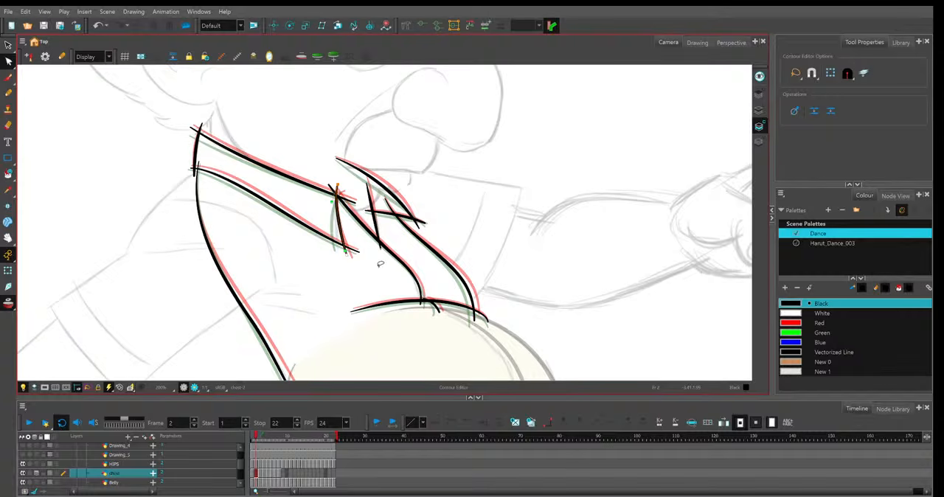
Tilt the collar's front edge in frame 3 by moving its lower end forward and its upper end slightly back, and hide onion skin.
key("period")
key("period")
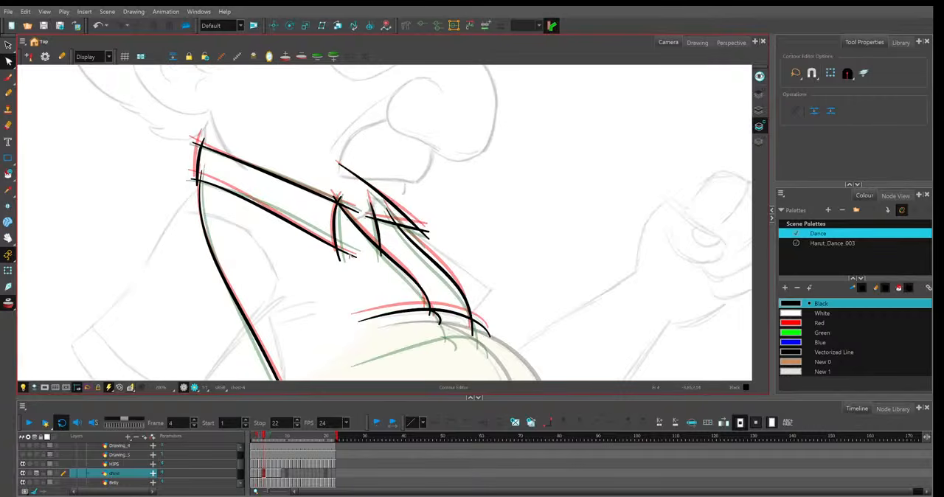
key("comma")
left_click(341, 257)
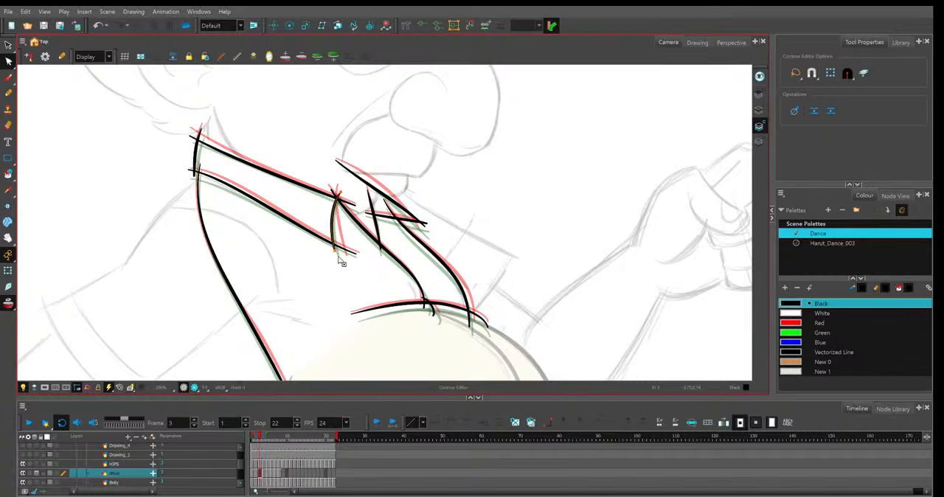
left_click_drag(340, 258, 347, 262)
left_click_drag(345, 192, 342, 189)
key("alt+o")
scroll(343, 193, "down", 4)
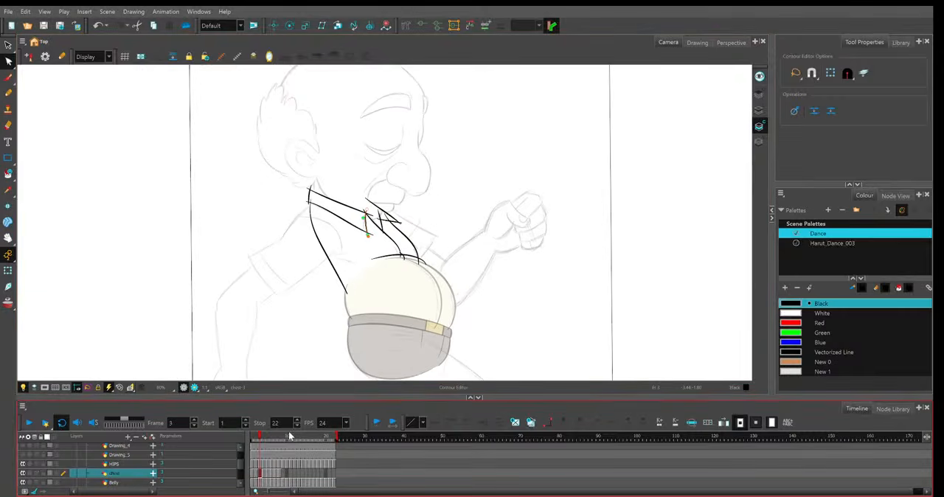
Straighten the collar's lower line in frame 5 by lowering its middle and front end, and adjust the collar's front edge to meet it.
mouse_move(265, 441)
left_mouse_down()
mouse_move(278, 441)
mouse_move(267, 441)
left_mouse_up()
scroll(382, 241, "up", 3)
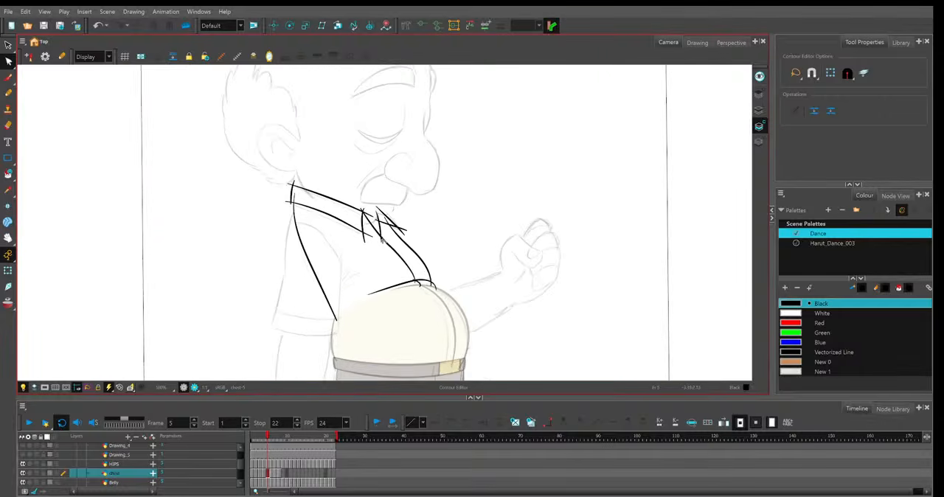
scroll(381, 241, "up", 1)
left_click(318, 222)
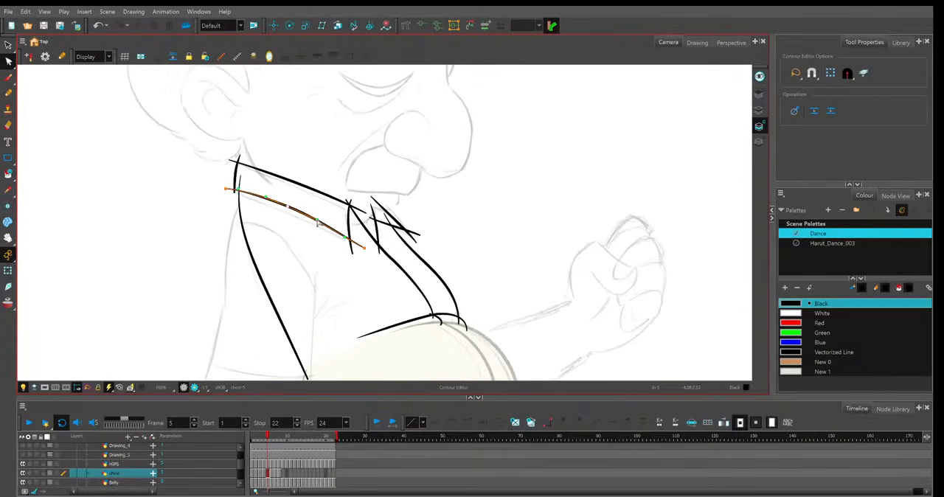
left_click_drag(288, 207, 288, 208)
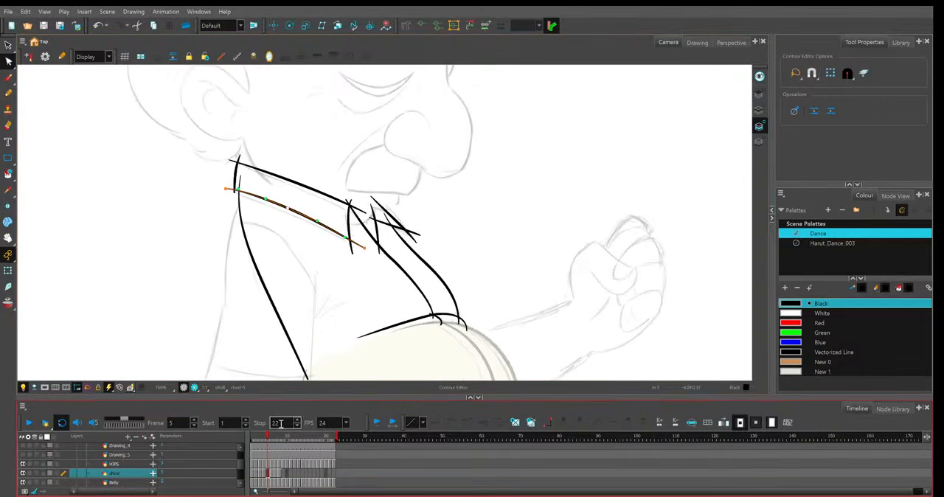
left_click_drag(269, 438, 268, 441)
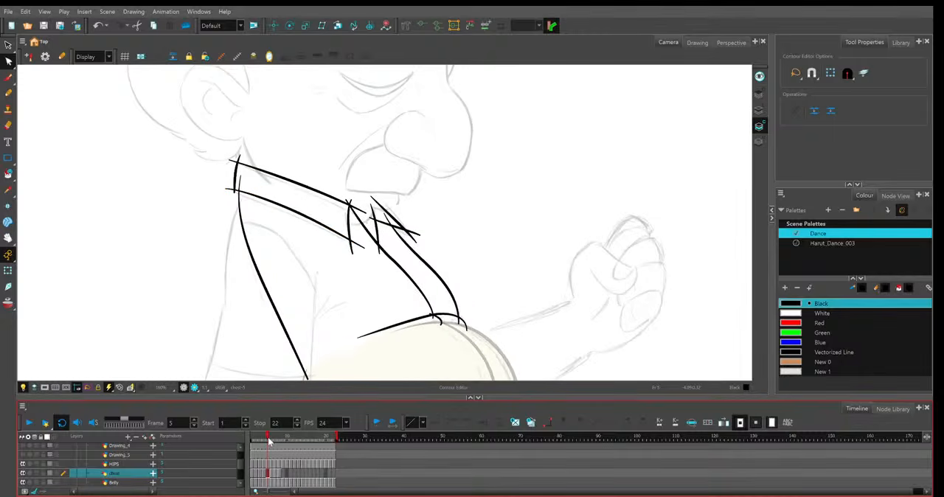
left_click(361, 250)
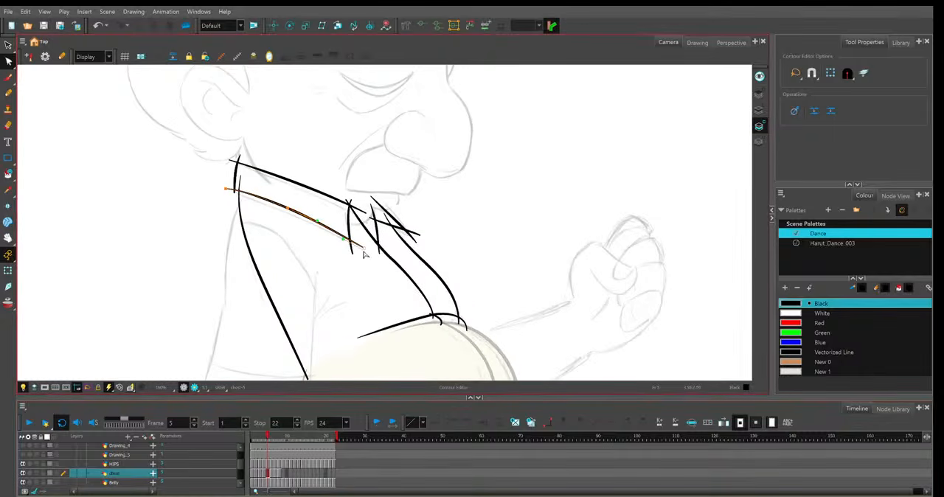
left_click_drag(288, 208, 288, 209)
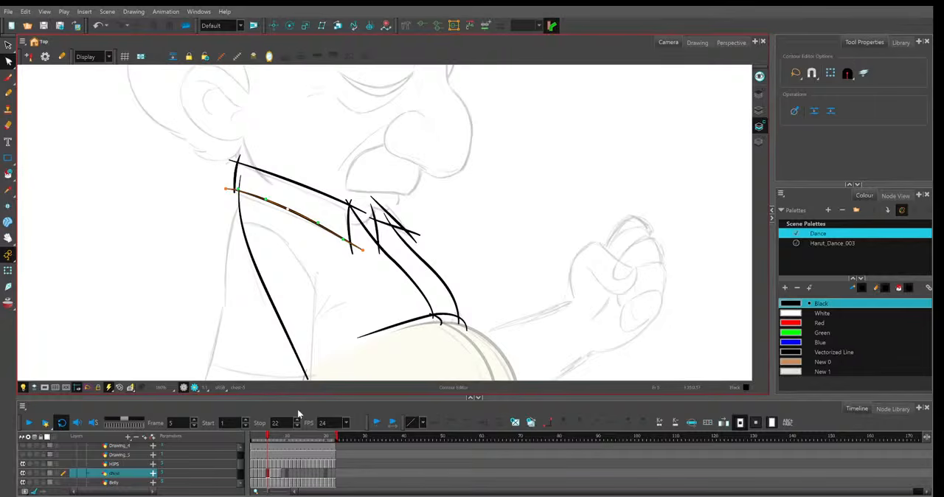
left_click_drag(281, 439, 267, 446)
left_click(354, 252)
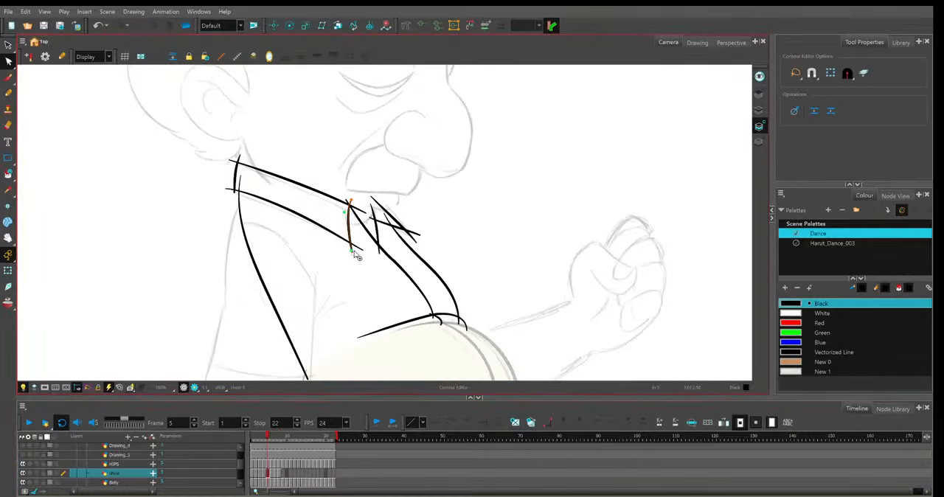
Lower the front end of the collar's lower line in frame 6 and adjust the collar's front edge to match.
left_click(271, 473)
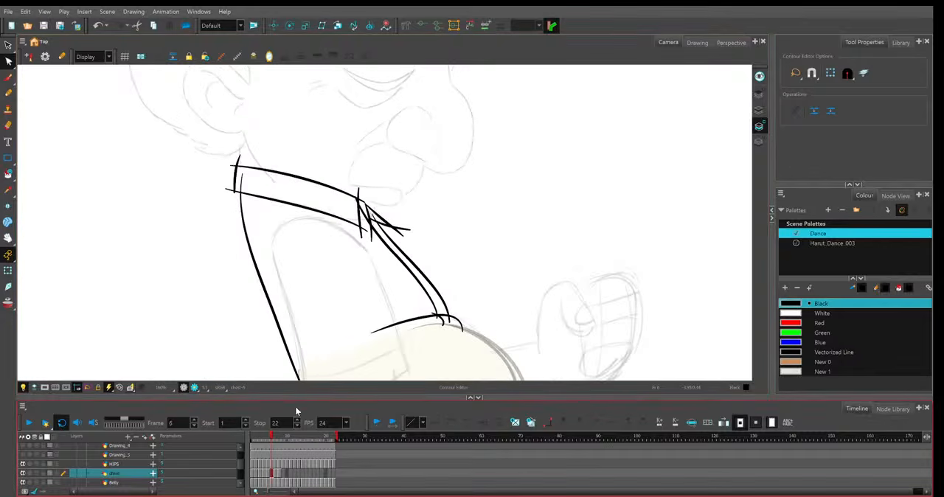
left_click(345, 207)
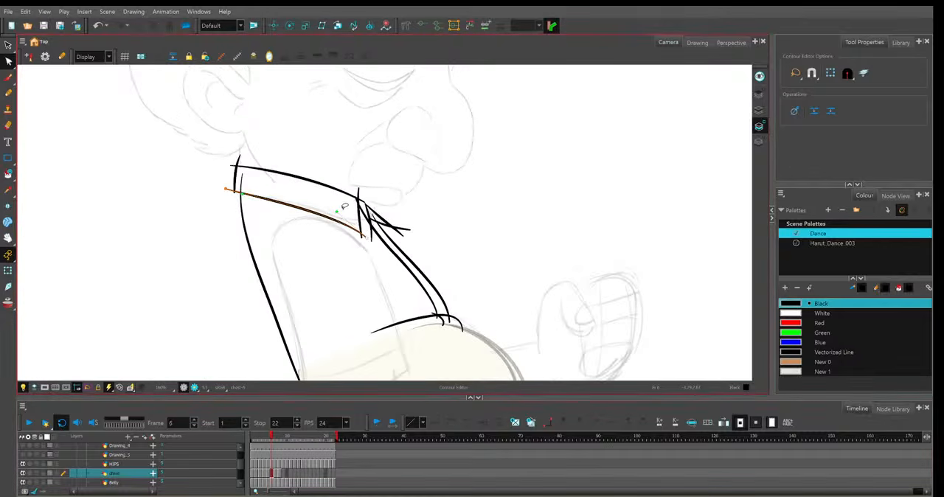
left_click(359, 209)
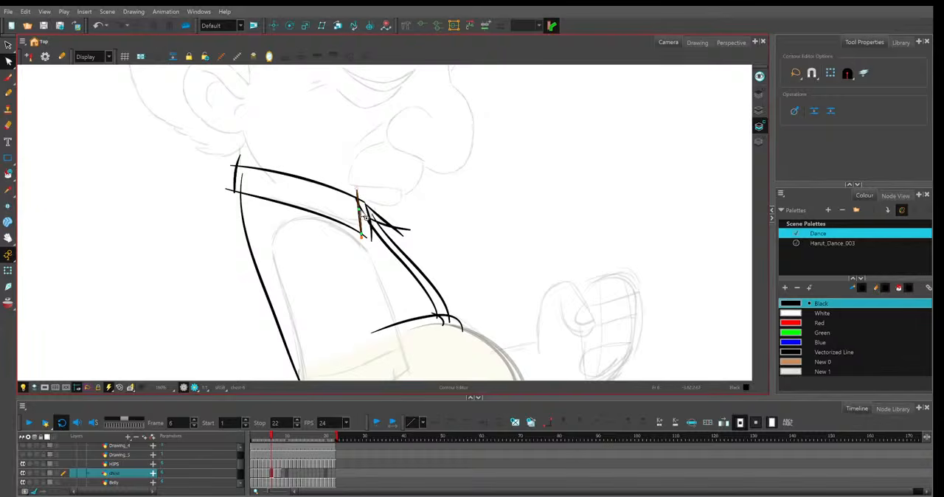
left_click(273, 439)
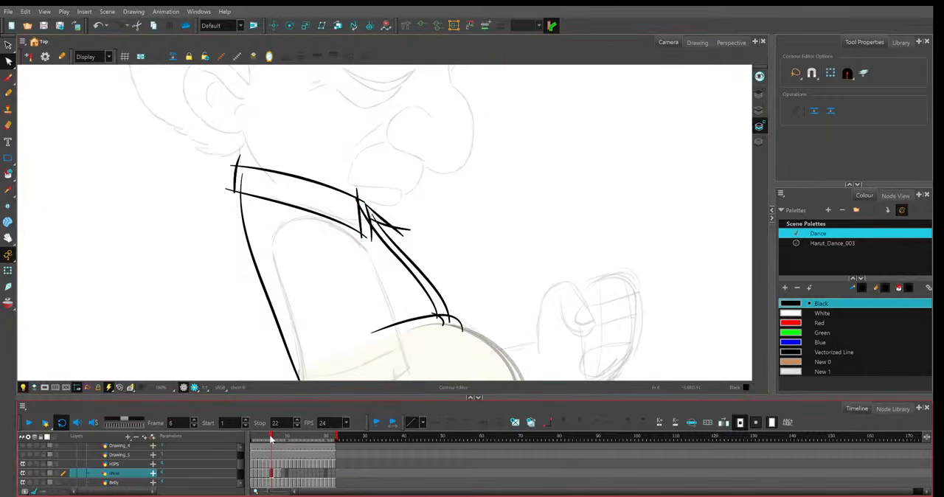
Extend the collar's lower line past its front edge in frame 7 and check the opening edge and back line against frame 6.
left_click(276, 439)
left_click(364, 210)
left_click(368, 220)
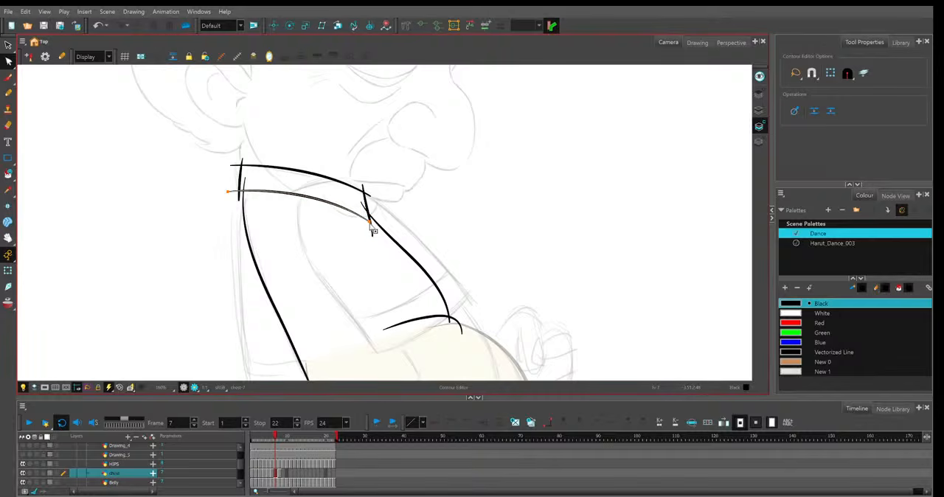
left_click_drag(372, 229, 383, 234)
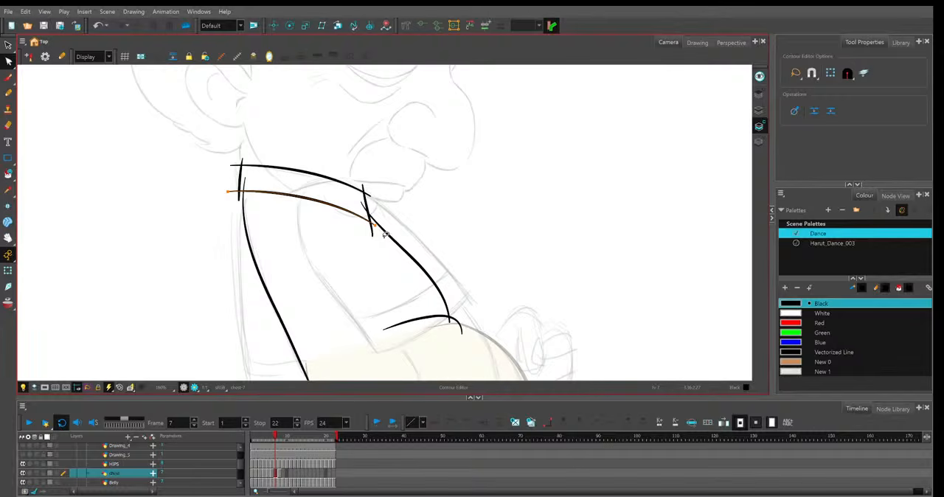
left_click(383, 233)
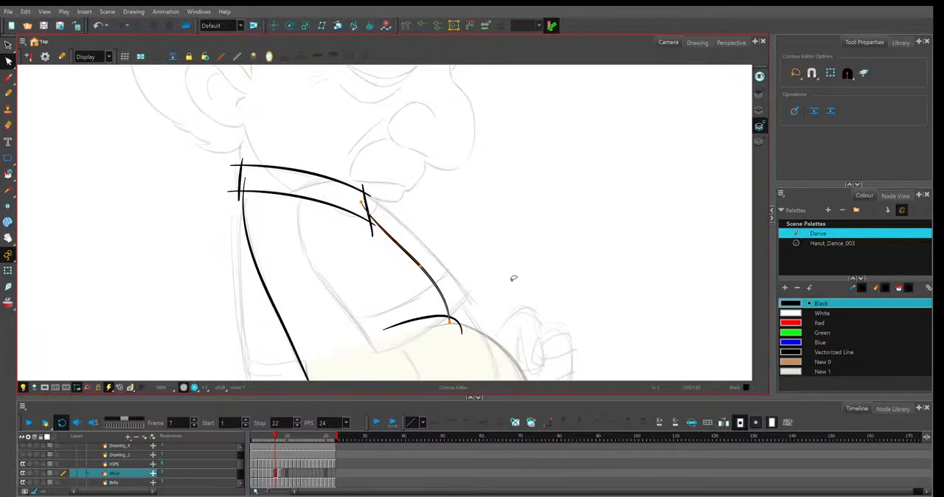
left_click(489, 302)
scroll(489, 303, "down", 1)
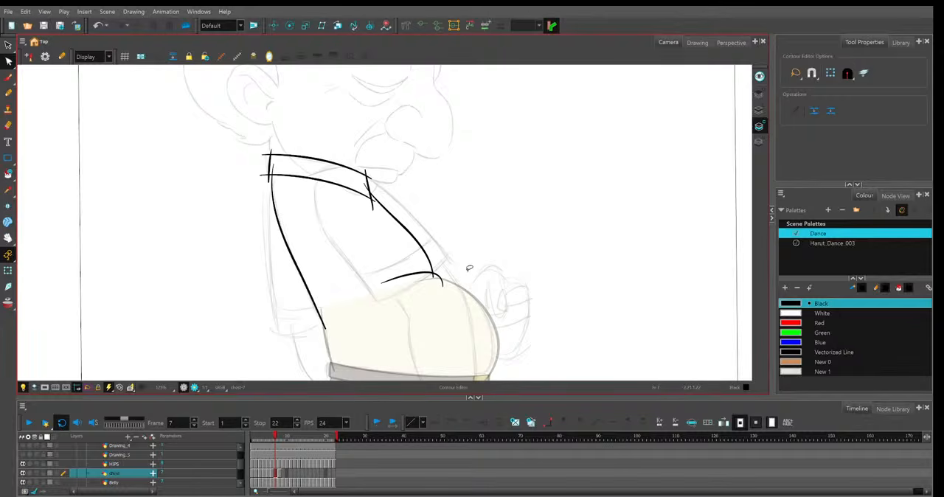
left_click(270, 170)
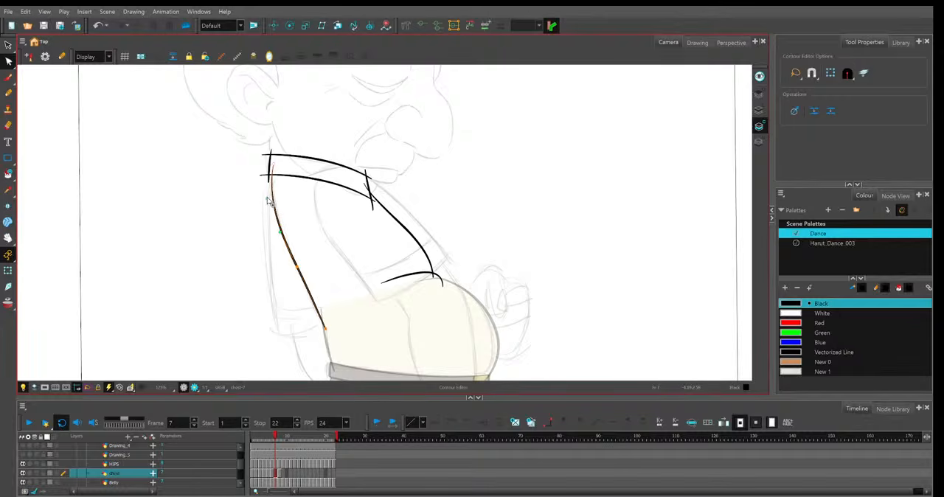
key("comma")
key("period")
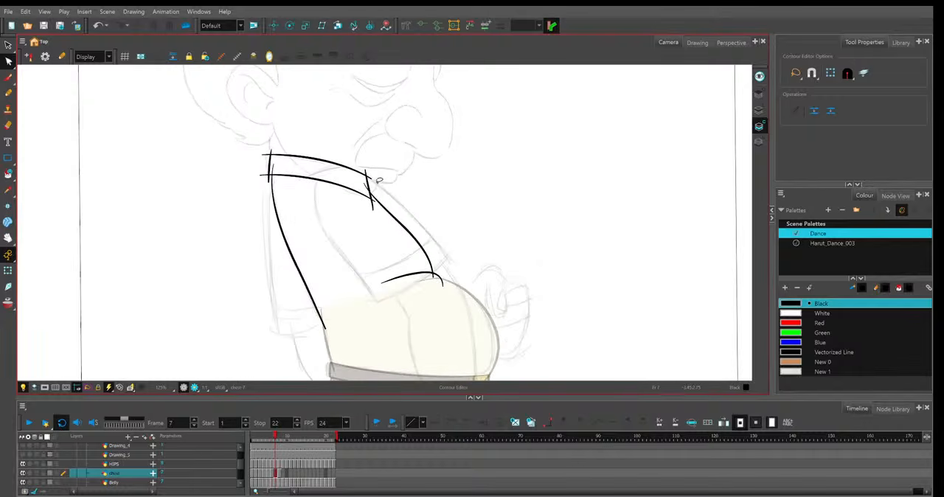
In frame 8, bend the shirt's opening edge forward and pull the hem's front end out to follow the belly.
key("period")
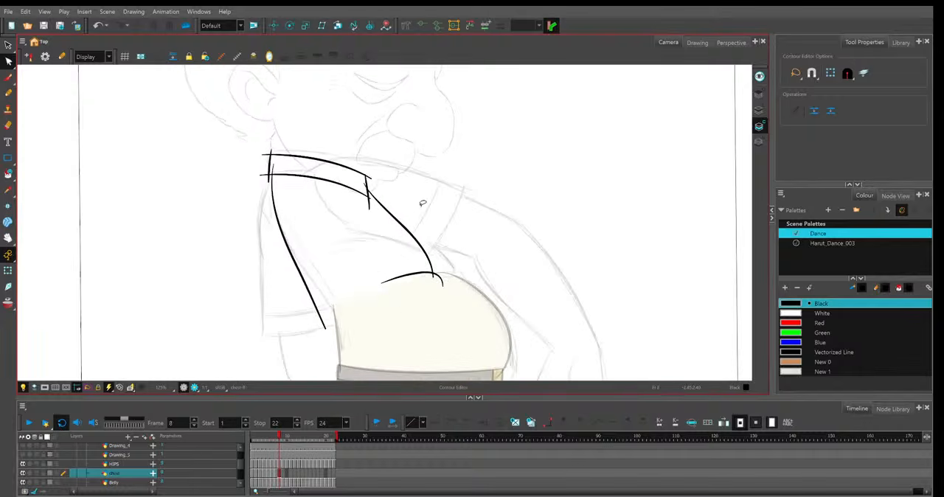
left_click(422, 249)
mouse_move(434, 277)
left_mouse_down()
mouse_move(453, 270)
mouse_move(461, 281)
left_mouse_up()
left_click(443, 289)
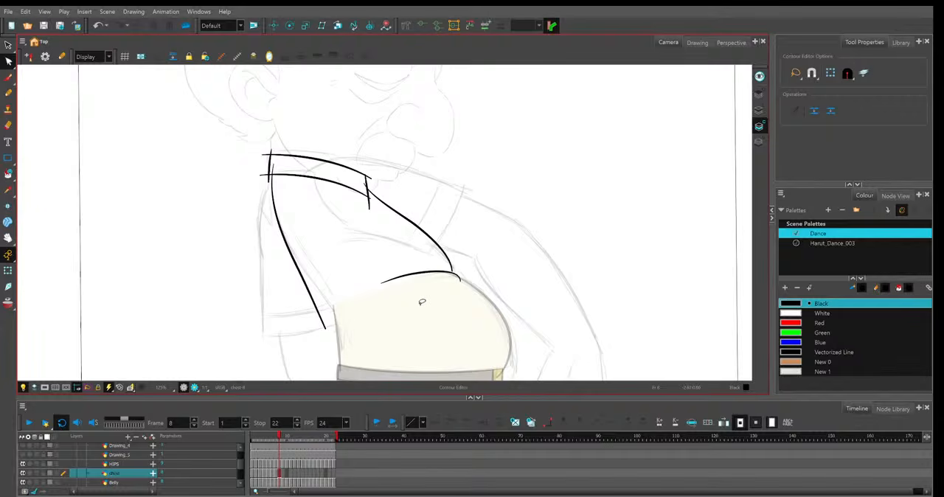
Delete a point on frame 8's hem line, shorten its rear end and arch it over the top of the belly.
left_click(421, 274)
key("Delete")
left_click(461, 278)
left_click_drag(435, 273, 462, 259)
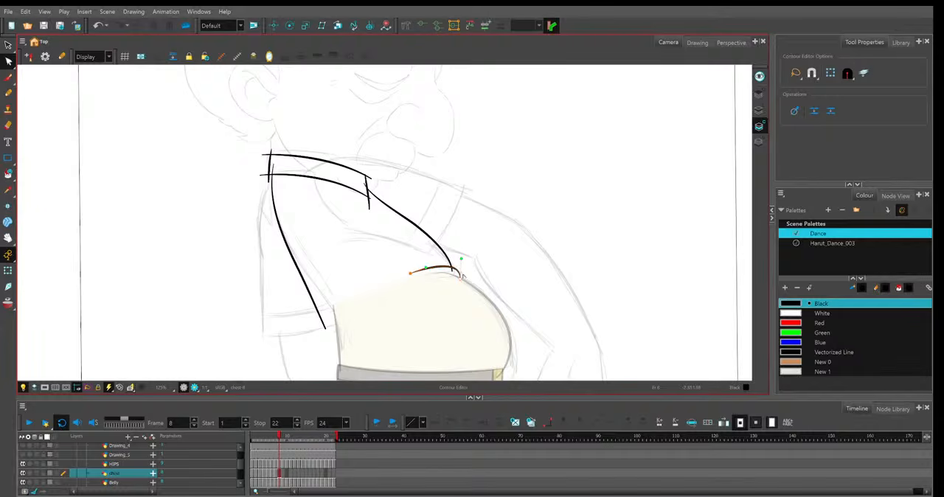
left_click(460, 277)
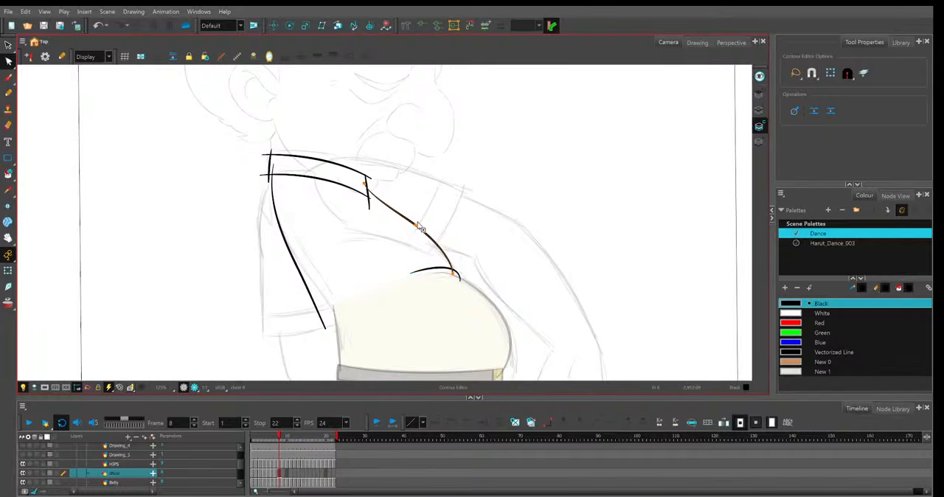
Move the lower end of frame 8's back line to the belly outline and curve the line smoothly toward it.
left_click(323, 322)
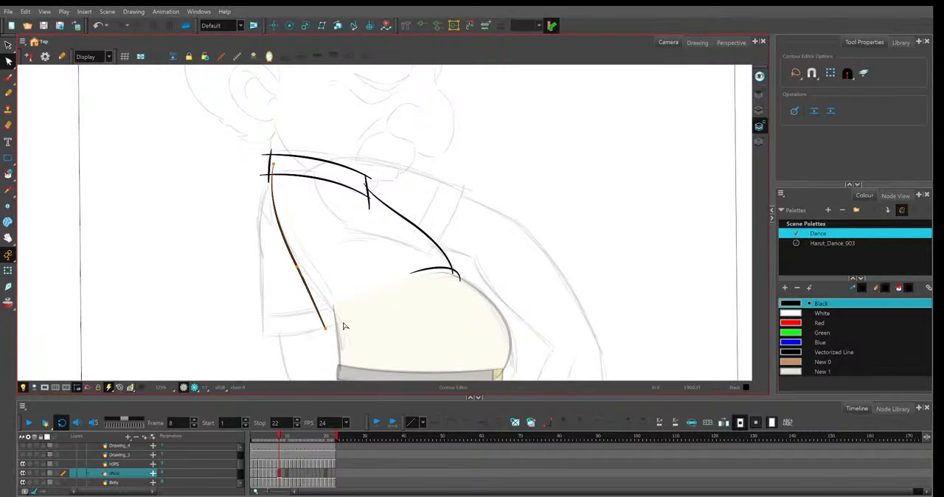
left_click_drag(325, 329, 342, 324)
left_click_drag(302, 270, 303, 268)
left_click(323, 225)
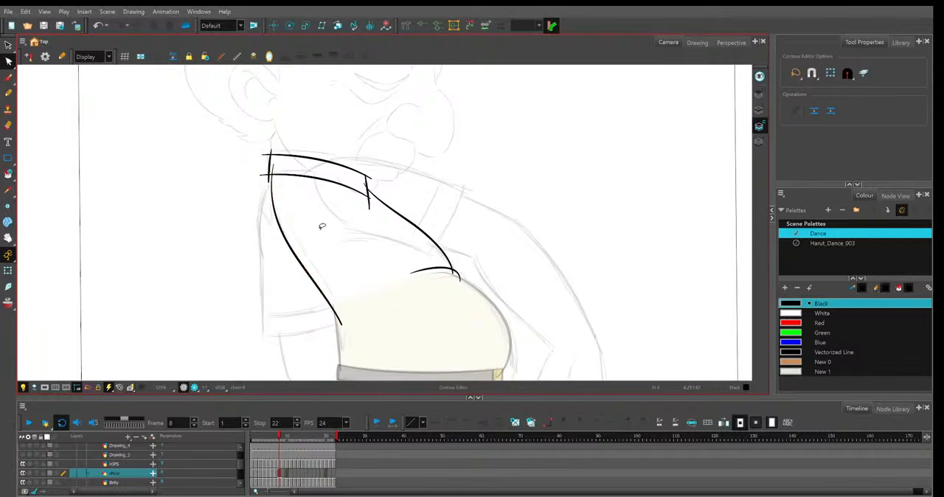
Raise the front ends of frame 8's upper and lower collar lines, arch both curves and adjust the collar's back edge.
left_click(370, 178)
mouse_move(371, 178)
left_mouse_down()
mouse_move(373, 169)
mouse_move(370, 196)
mouse_move(378, 189)
left_mouse_up()
left_click(265, 175)
left_click_drag(274, 175, 273, 171)
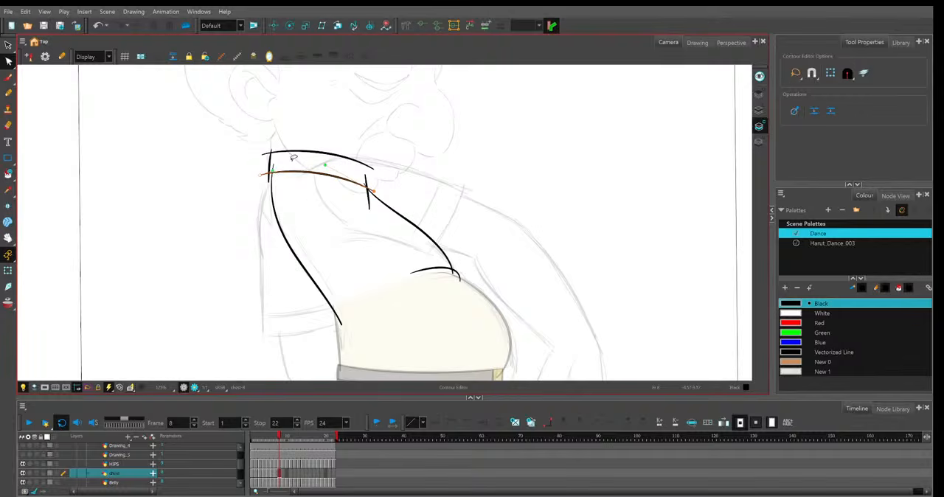
left_click(294, 151)
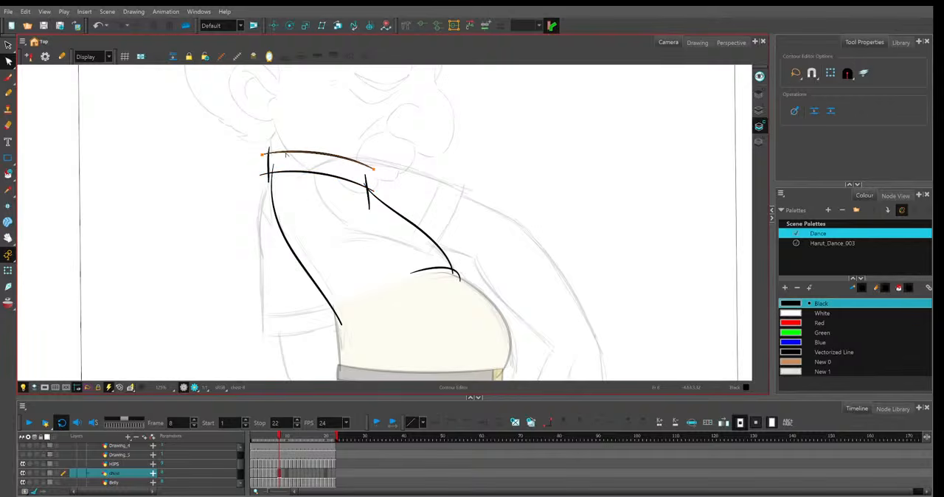
left_click(270, 157)
left_click(368, 247)
In frame 7, turn on onion skin, shift the collar's back edge backward and adjust the lower collar line.
key("comma")
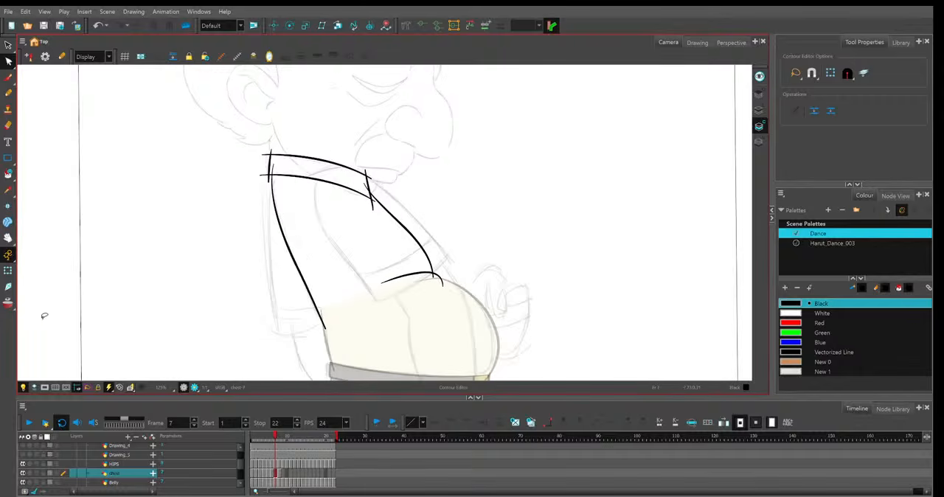
left_click(9, 303)
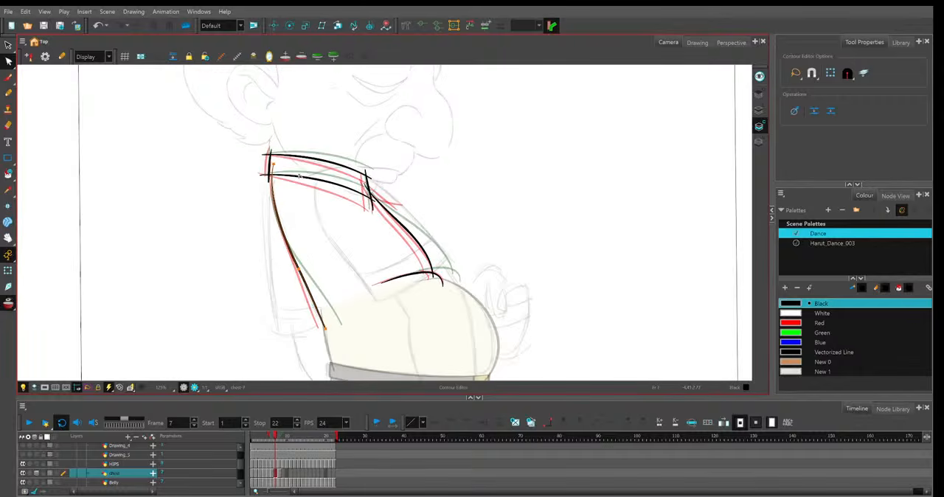
left_click(292, 163)
key("2")
left_click(213, 121)
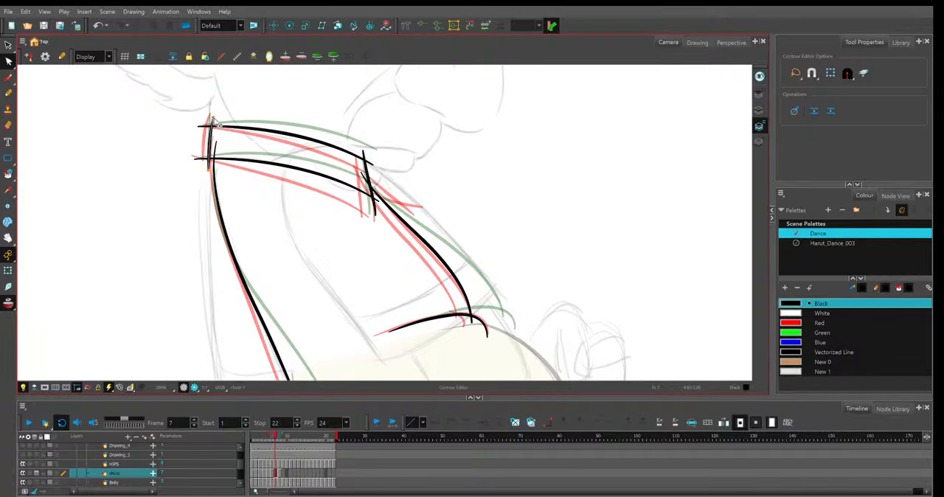
left_click_drag(213, 119, 211, 116)
left_click(194, 155)
In frame 7, bend the shirt's opening edge forward, raise the hem's arch and move both hem ends forward.
left_click(390, 184)
left_click(438, 256)
left_click(438, 258)
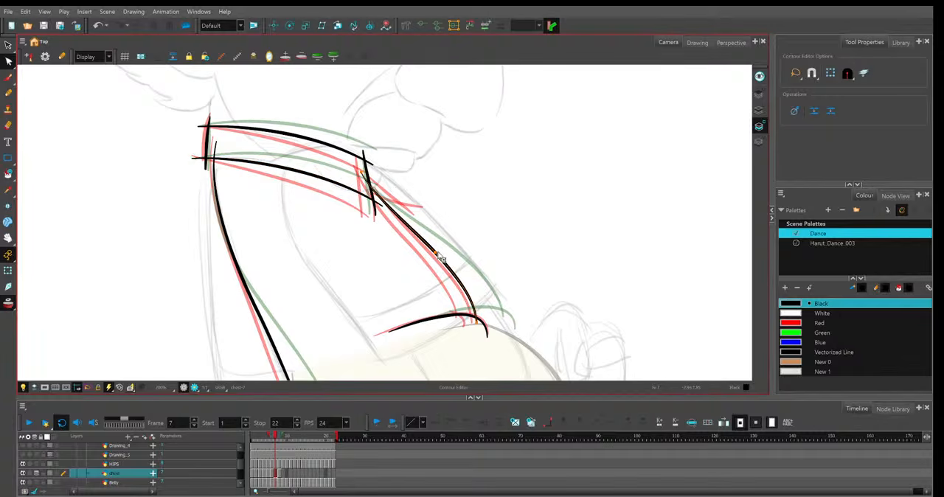
left_click(440, 231)
left_click(476, 315)
left_click(486, 333)
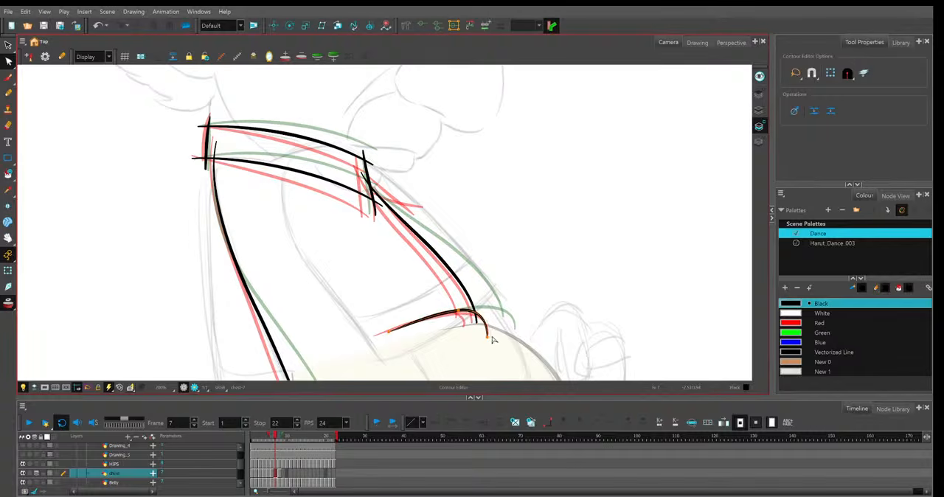
left_click_drag(487, 337, 495, 337)
left_click_drag(389, 332, 399, 326)
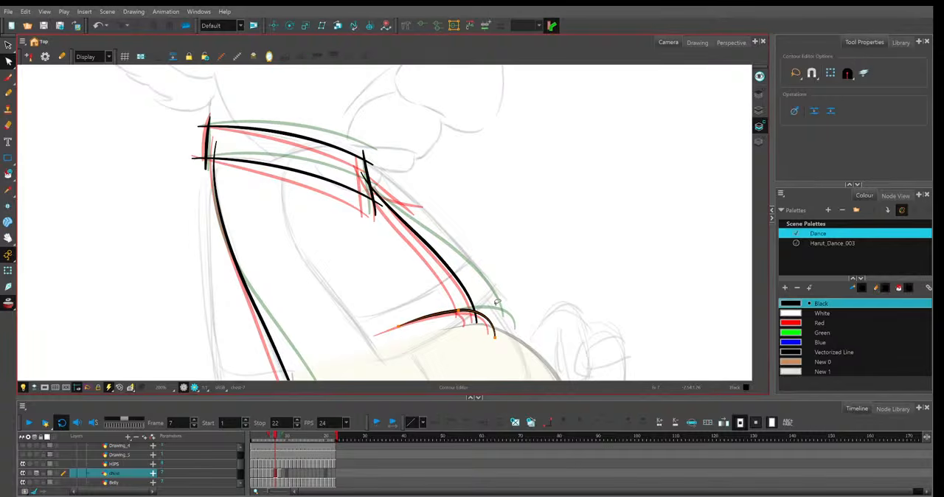
Scrub from frame 1 to frame 10 to check the motion of the shirt lines.
scroll(497, 302, "down", 4)
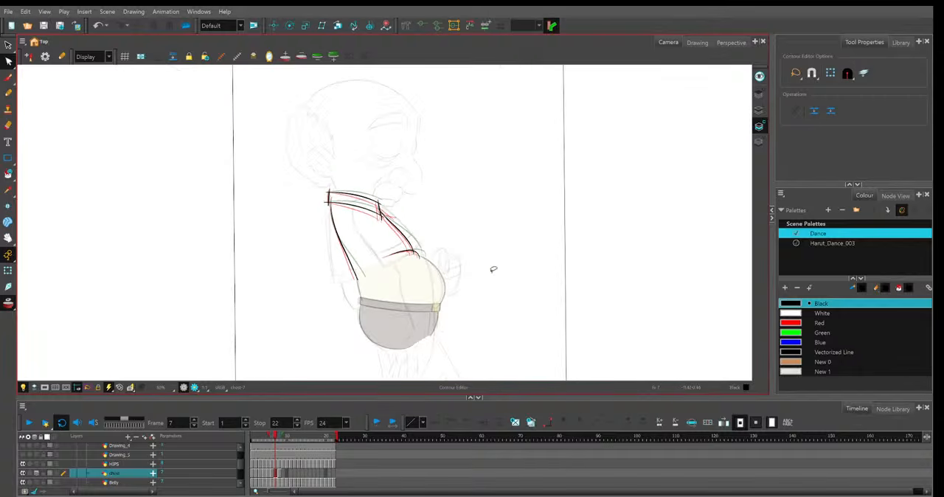
left_click(251, 439)
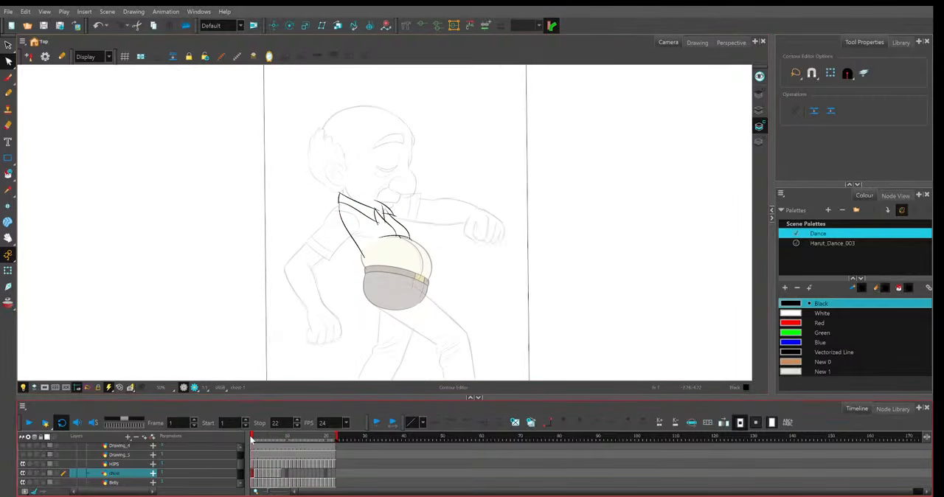
left_click_drag(251, 440, 287, 444)
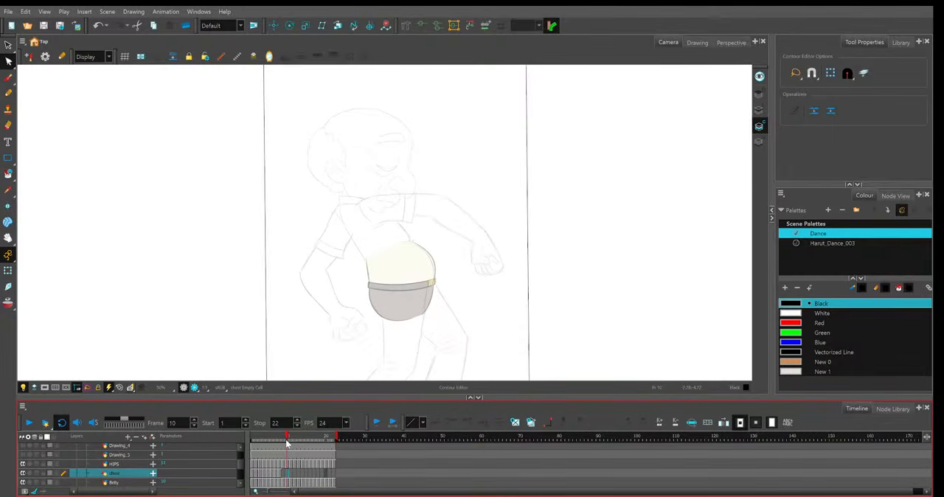
Extend frame 8's shirt drawing to frame 9 and duplicate it there as a separate drawing.
key("comma")
key("F5")
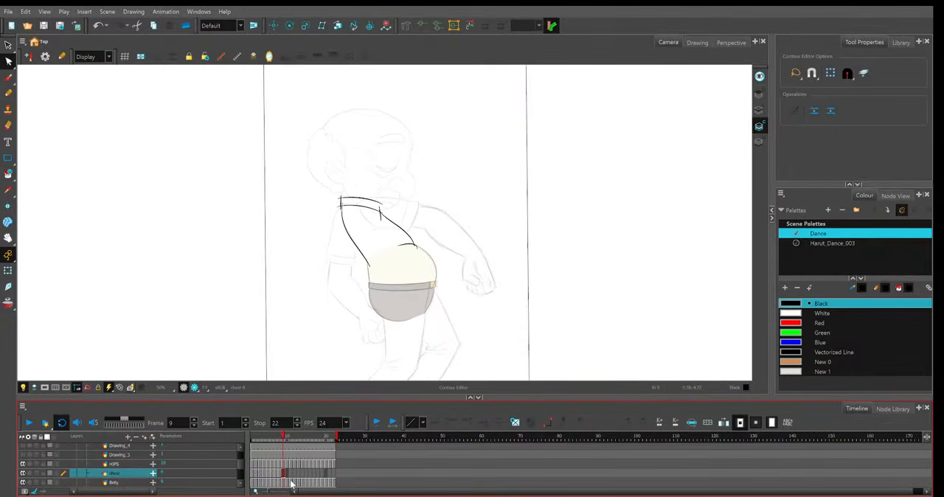
left_click(284, 474)
key("alt+shift+d")
In frame 9, raise the back of the upper collar line and tilt the top of the collar's back edge backward.
key("2")
key("2")
left_click(323, 179)
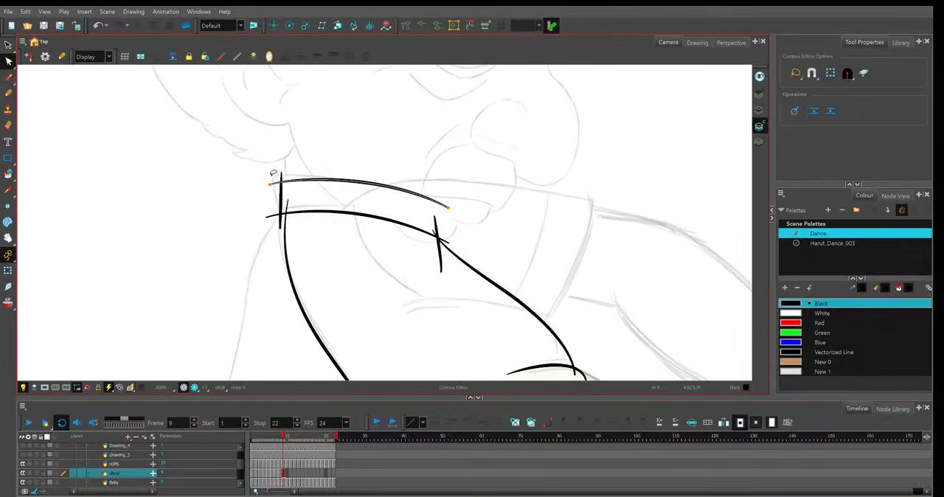
left_click(281, 177)
left_click_drag(271, 176, 273, 170)
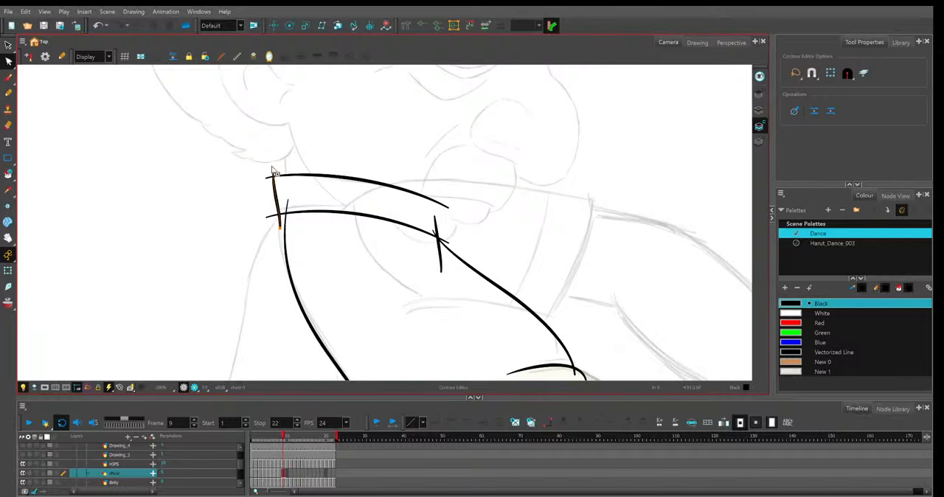
Raise frame 9's lower collar line and move the upper end of the back line to the collar's back corner.
left_click(442, 237)
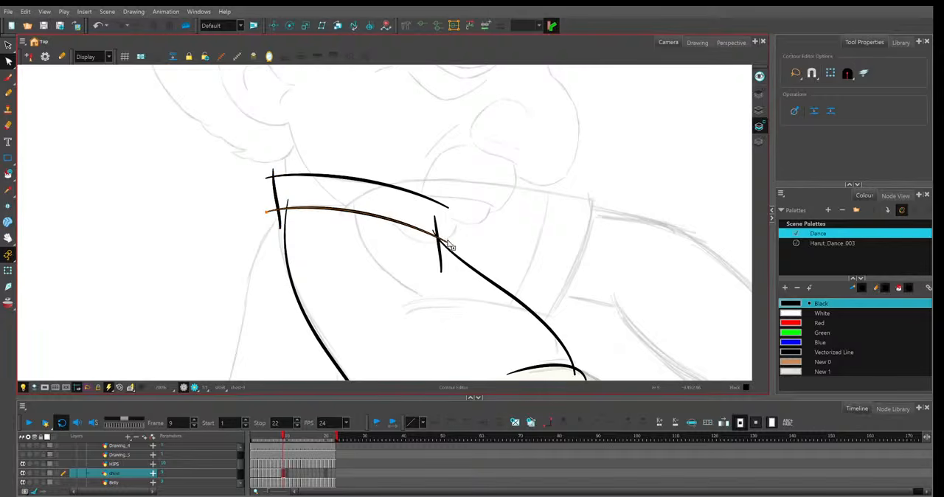
left_click(280, 216)
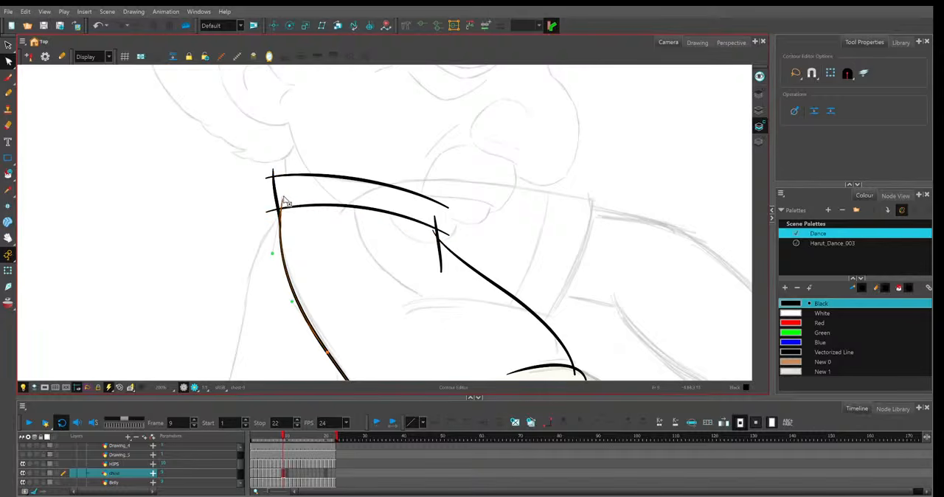
left_click_drag(283, 198, 280, 198)
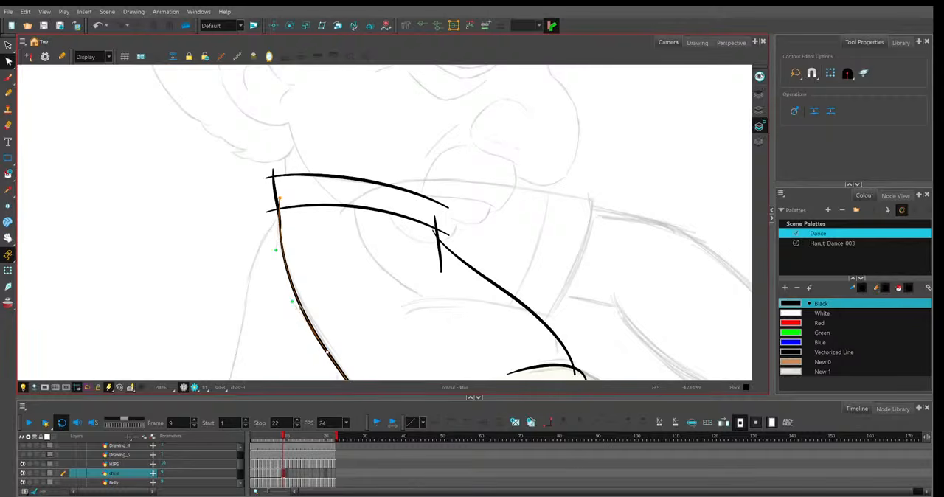
left_click(421, 320)
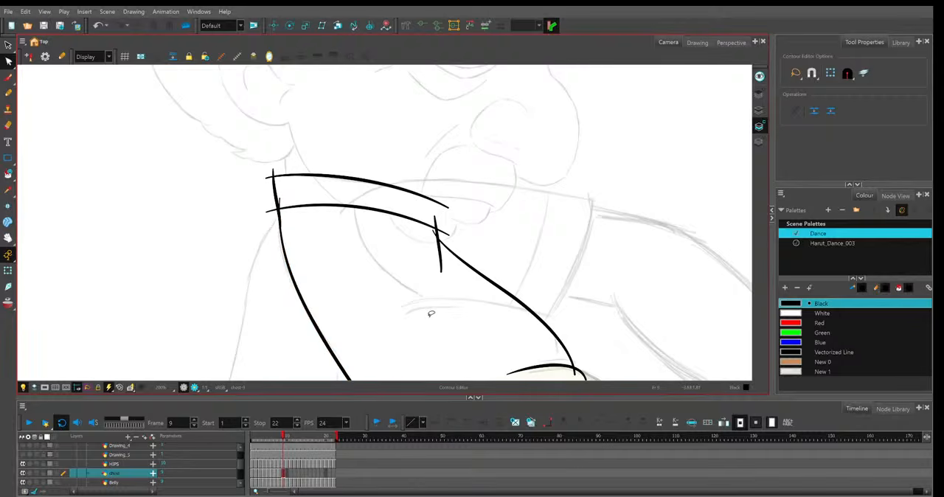
Move frame 9's collar front edge up and forward, then raise the upper end of the shirt's opening edge.
scroll(431, 314, "down", 1)
scroll(431, 314, "down", 1)
left_click(408, 221)
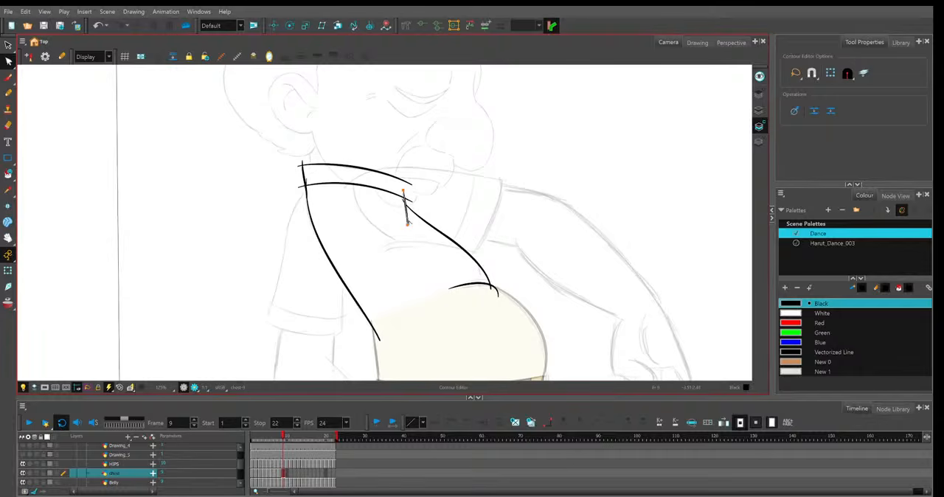
left_click_drag(411, 229, 415, 214)
left_click(408, 206)
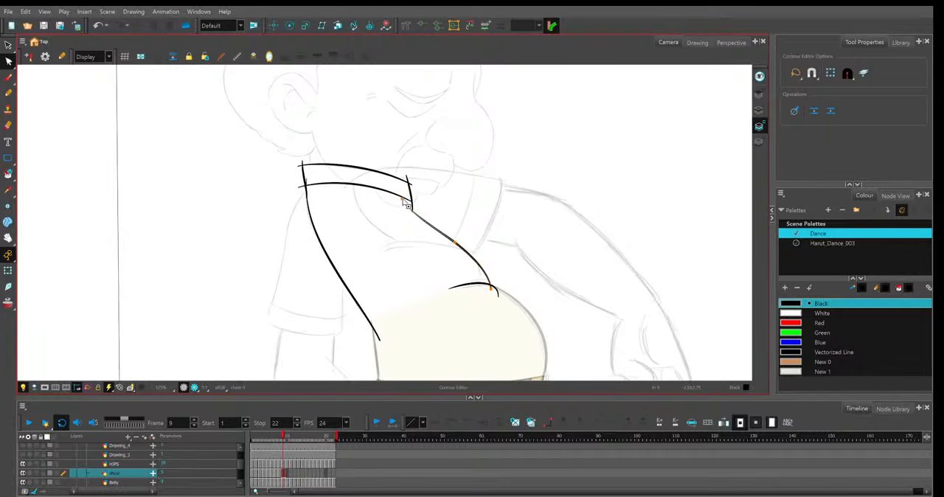
left_click_drag(405, 201, 402, 194)
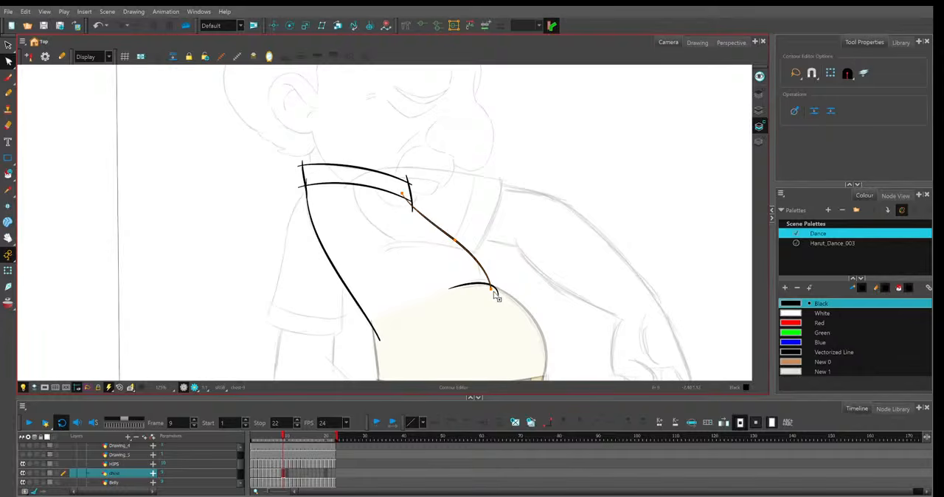
Raise the lower end of frame 9's opening edge and shift the hem line slightly up, checking against frame 8.
left_click(494, 292)
left_click(491, 290)
left_click(489, 285)
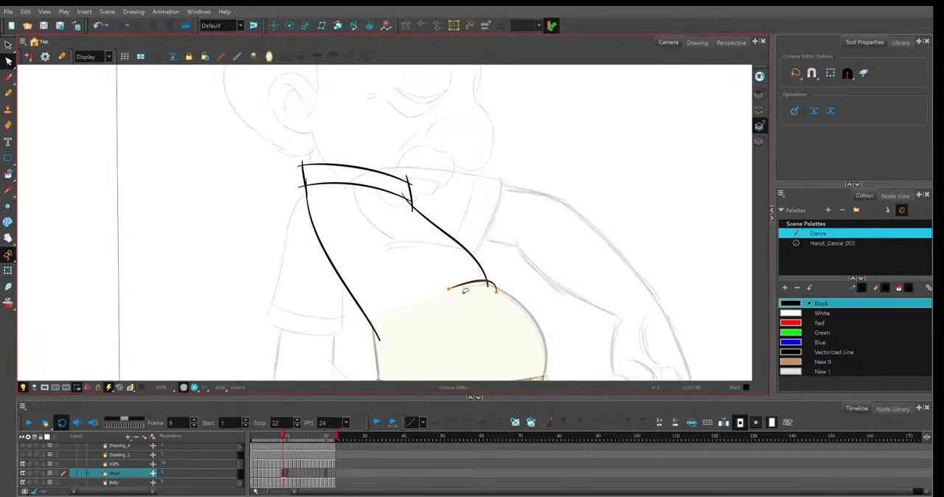
key("comma")
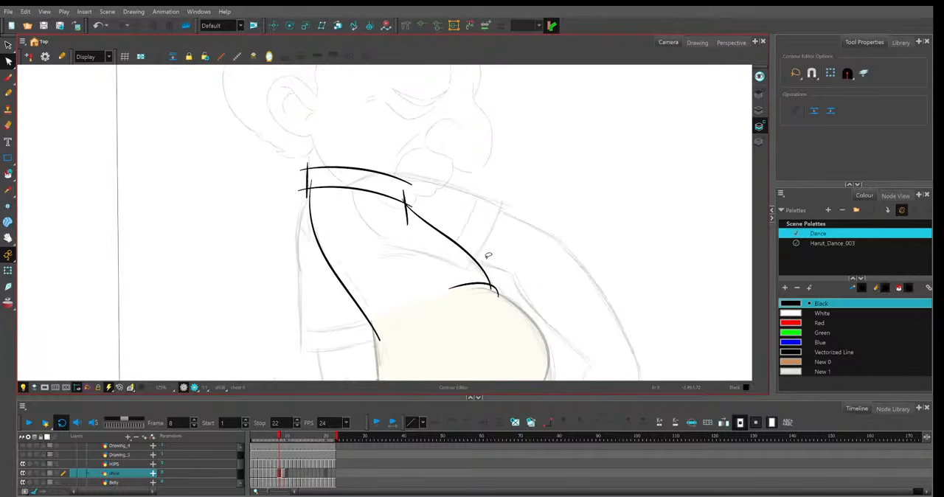
key("period")
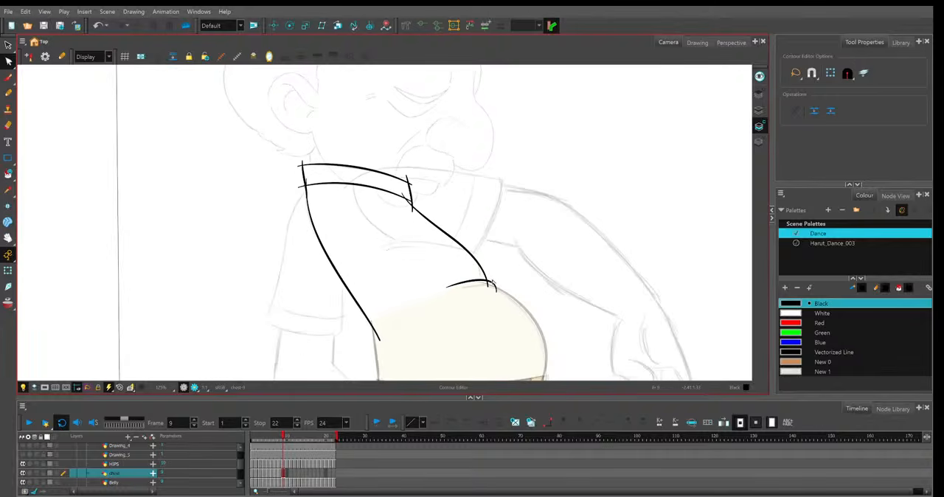
Move the lower end of frame 9's back line up to meet the belly outline.
left_click(376, 331)
left_click_drag(379, 341, 377, 333)
left_click_drag(459, 289, 449, 227)
Flip between frames 8 and 9 and turn on onion skin to compare their shirt lines.
key("comma")
key("period")
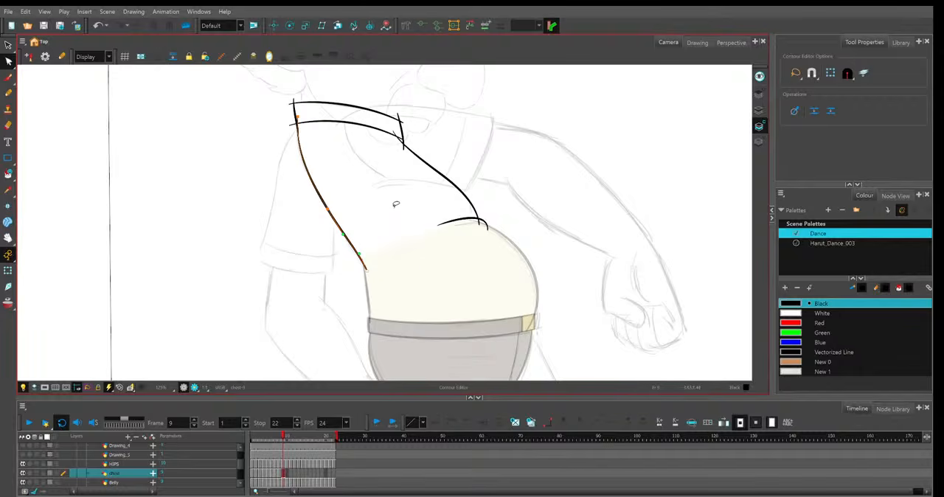
key("comma")
key("period")
key("alt+o")
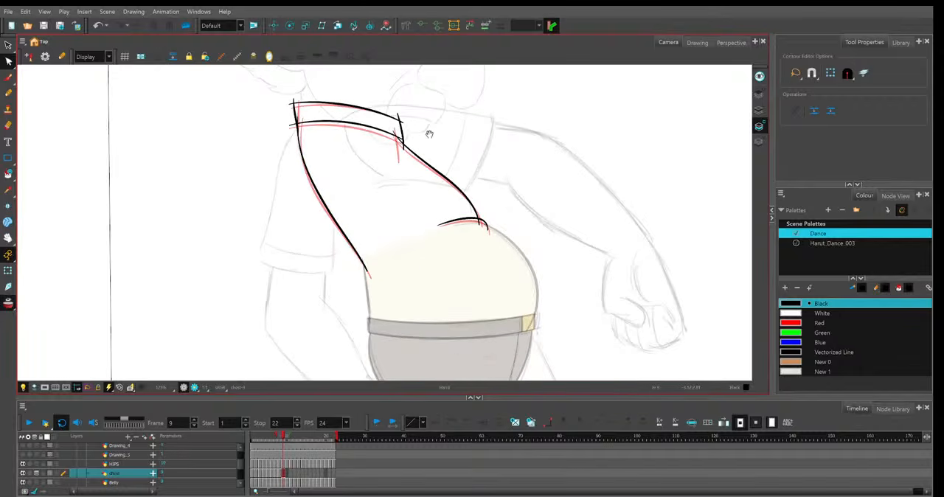
key("comma")
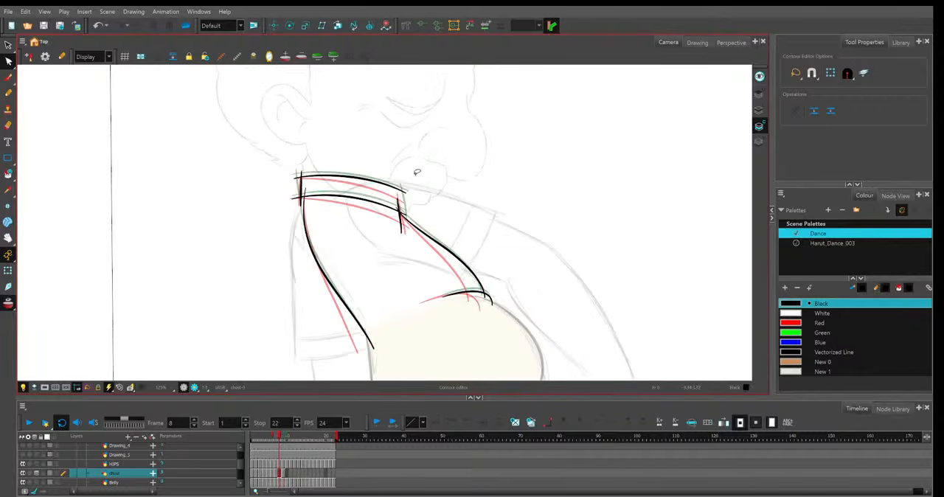
key("period")
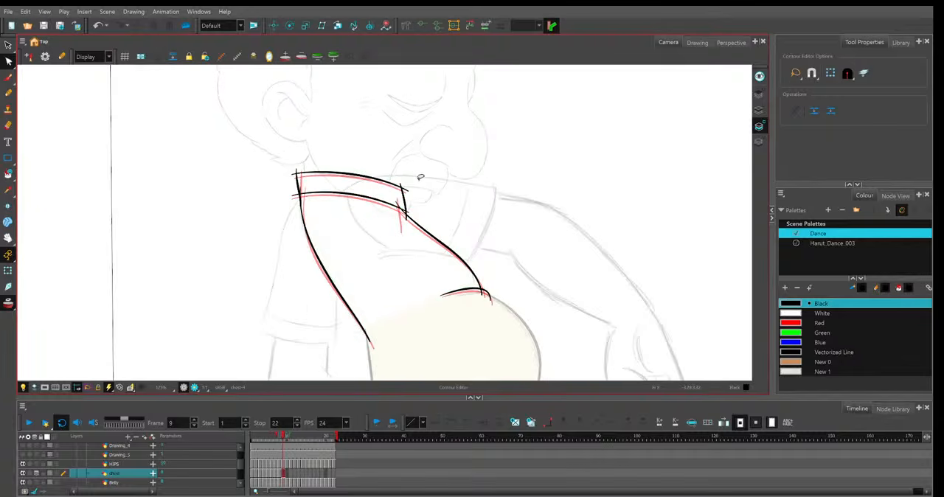
Place a copy of the shirt drawing in frame 10, lower its lower collar line and shift the collar's back edge.
key("period")
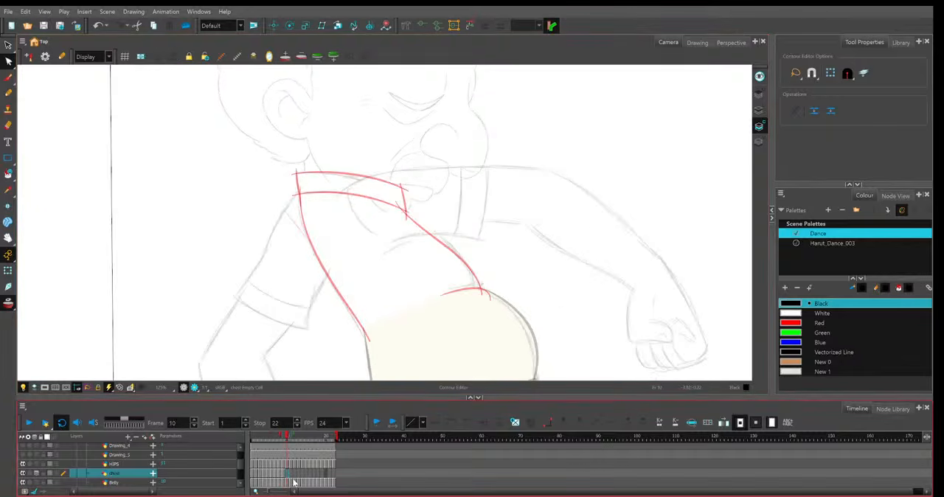
key("ctrl+v")
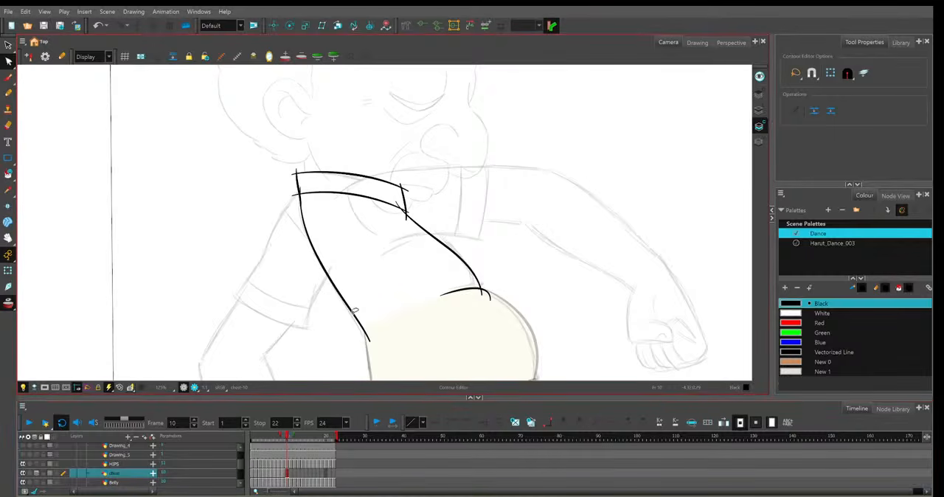
left_click(404, 211)
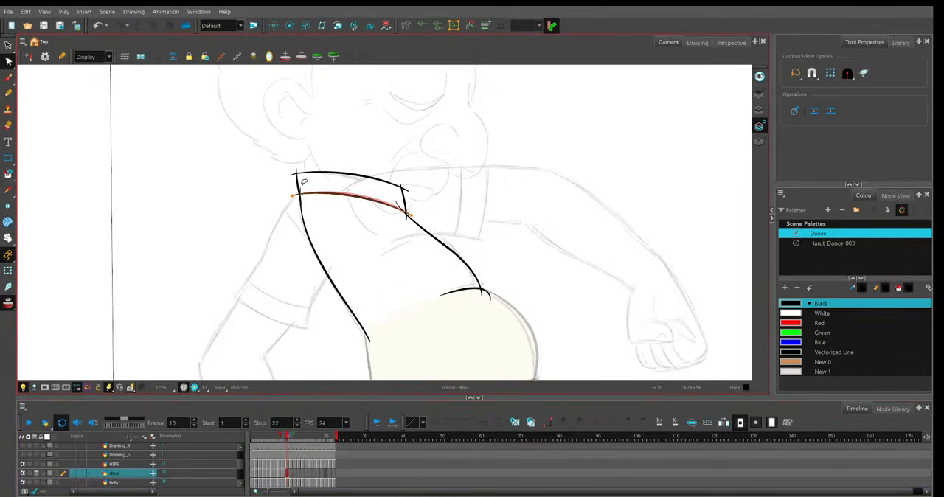
left_click(299, 191)
left_click_drag(301, 206, 297, 200)
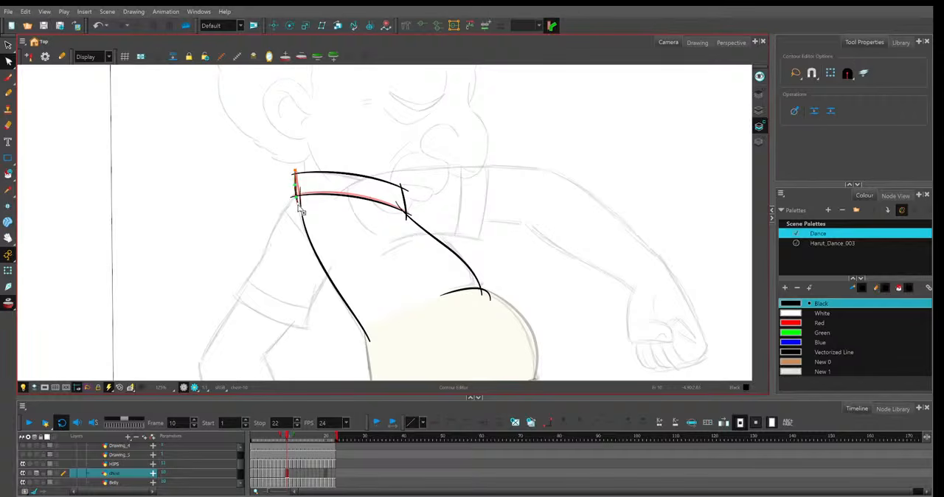
Lower frame 10's upper collar line slightly and move the top of the collar's front edge backward.
left_click(307, 174)
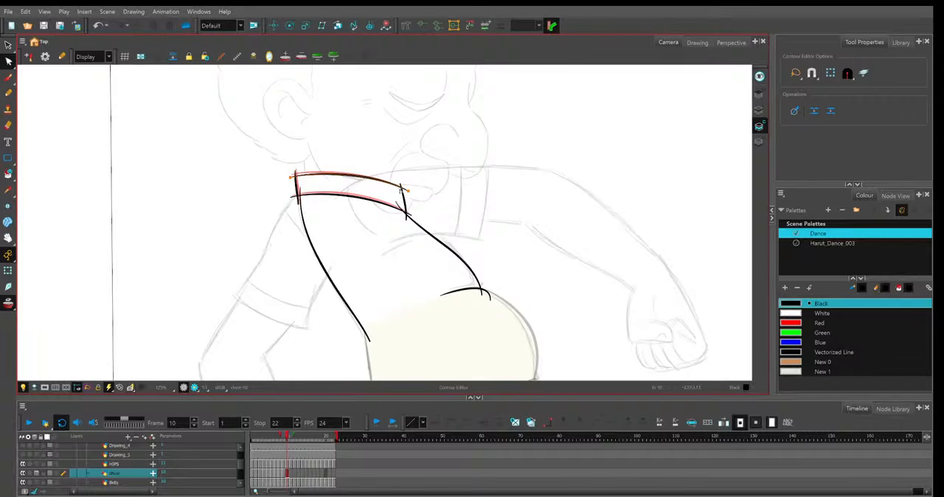
left_click(406, 192)
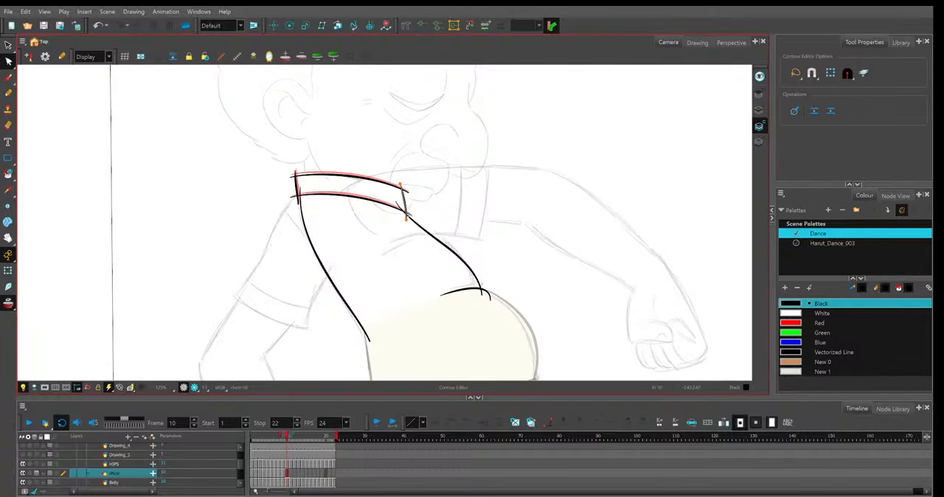
left_click(416, 194)
Adjust the lower end of frame 10's collar front edge and bend the shirt's opening edge slightly inward.
left_click_drag(406, 214, 410, 207)
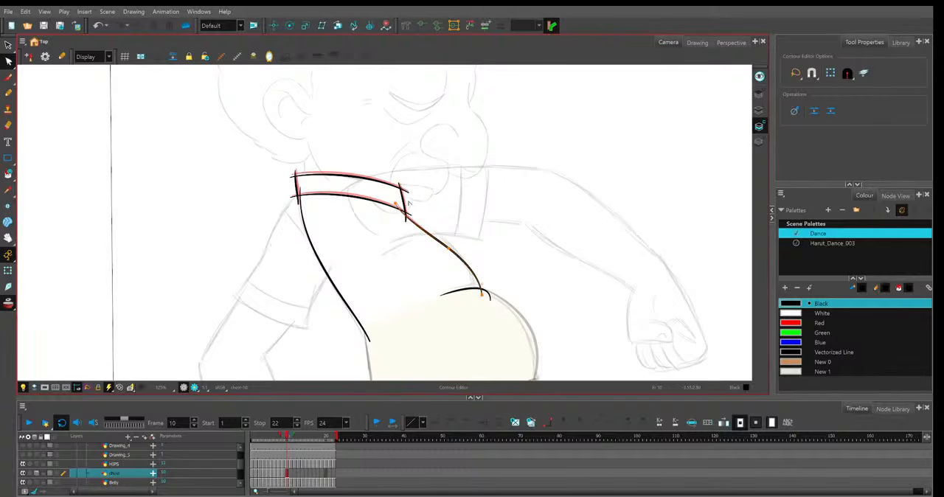
left_click_drag(449, 249, 450, 251)
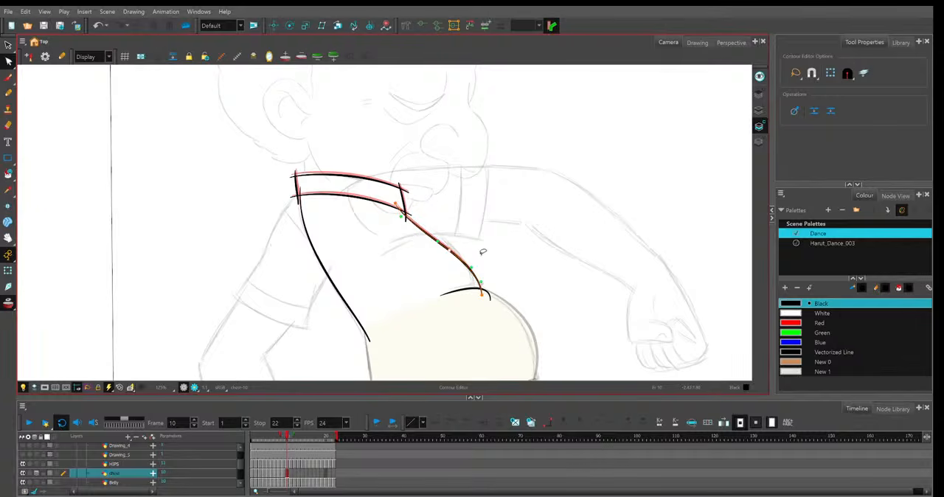
left_click(483, 252)
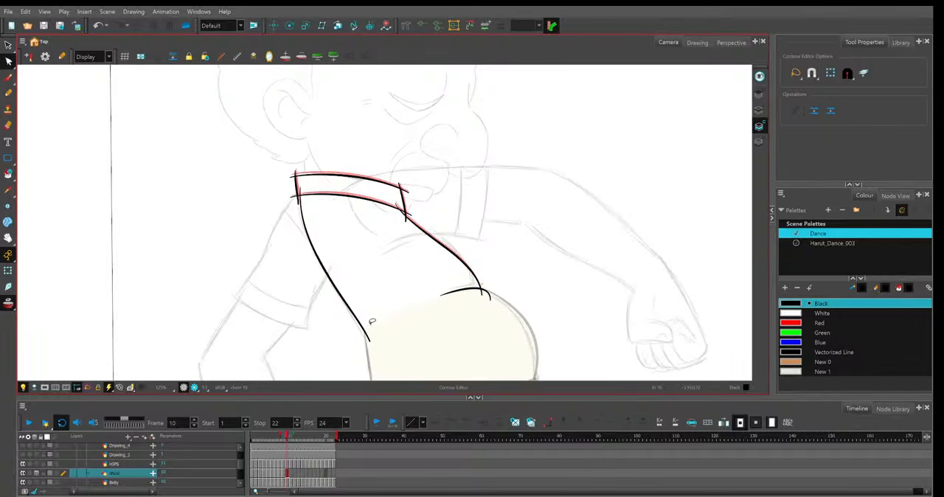
Extend frame 10's shirt back line slightly downward, raise the lower collar line a little, and turn off onion skin.
left_click(367, 329)
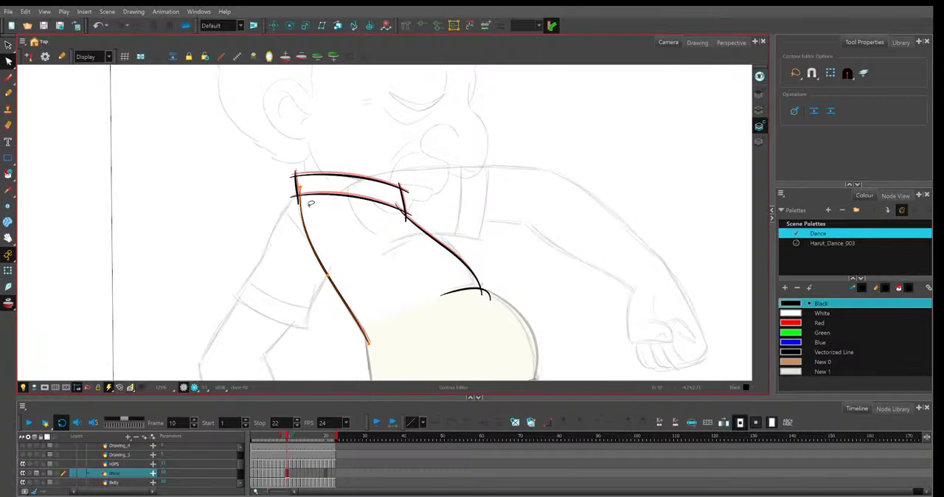
left_click(445, 249)
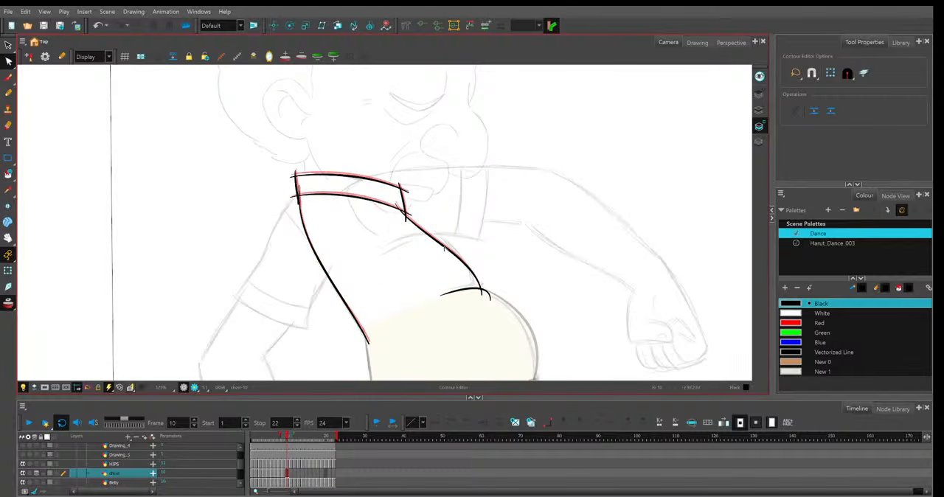
left_click(444, 248)
left_click(295, 199)
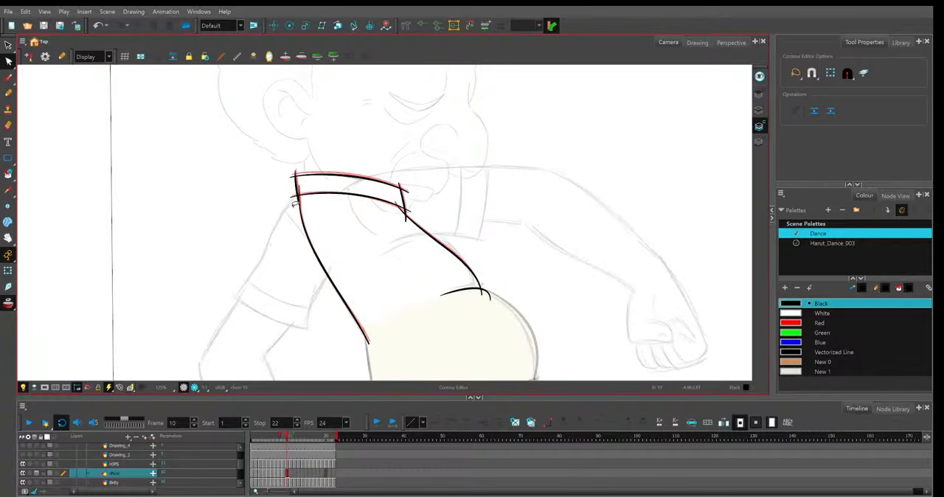
left_click(185, 342)
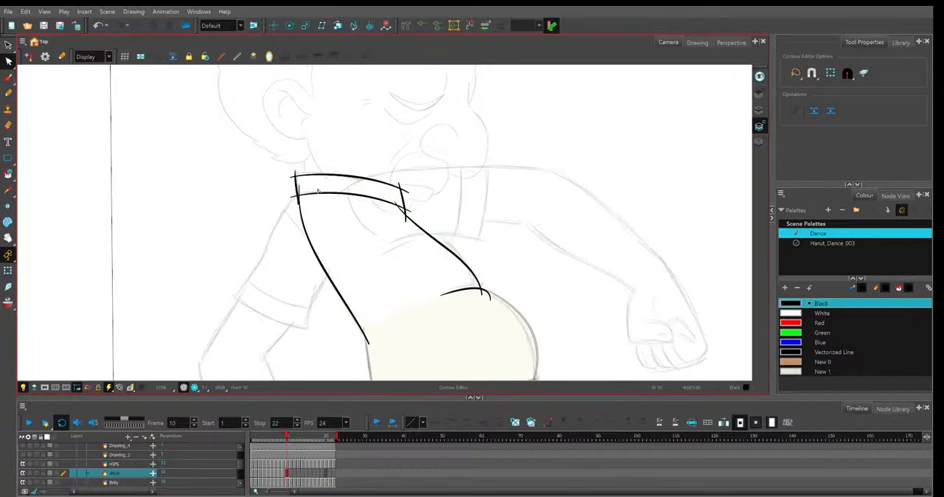
Extend the back ends of frame 10's upper and lower collar lines slightly backward, flipping to frame 11 to check.
left_click_drag(321, 176, 318, 173)
left_click(362, 195)
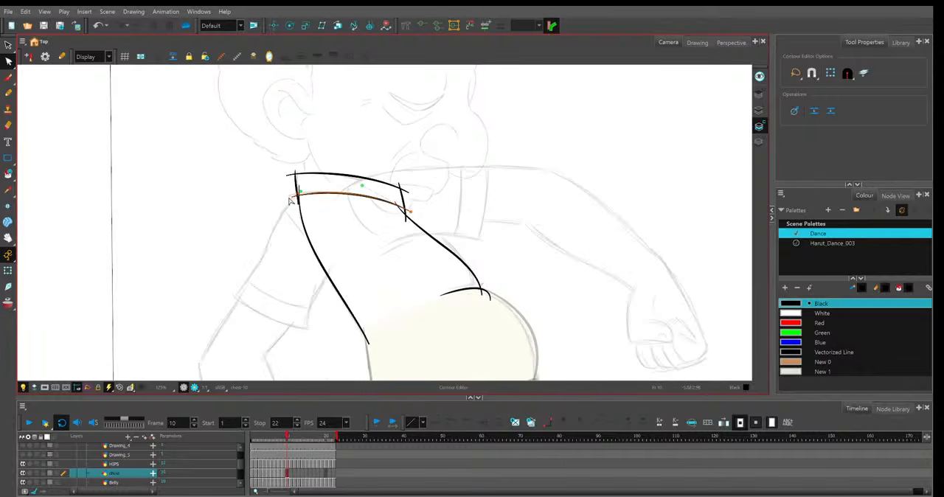
left_click(379, 231)
key("period")
key("comma")
left_click(415, 219)
key("period")
key("comma")
Raise the middle of frame 10's shirt opening edge and nudge the belly curve and the bottom end of the back line.
left_click(310, 204)
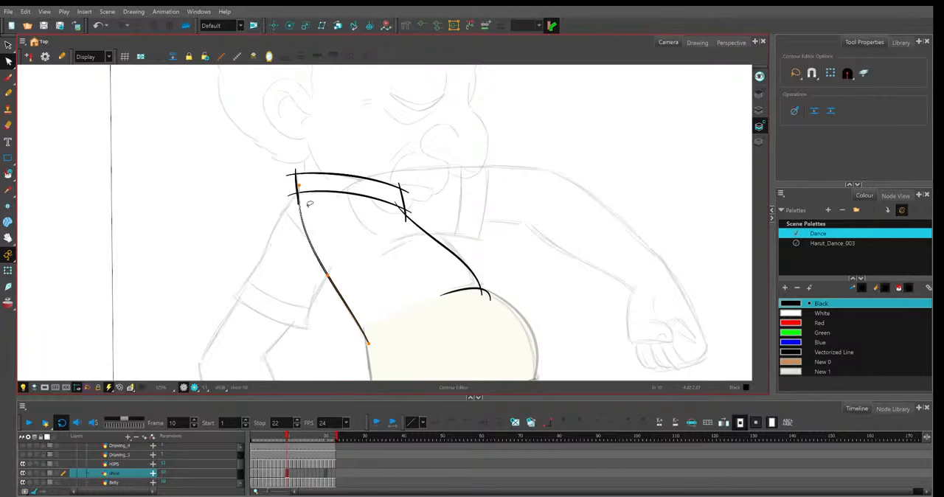
left_click(452, 252)
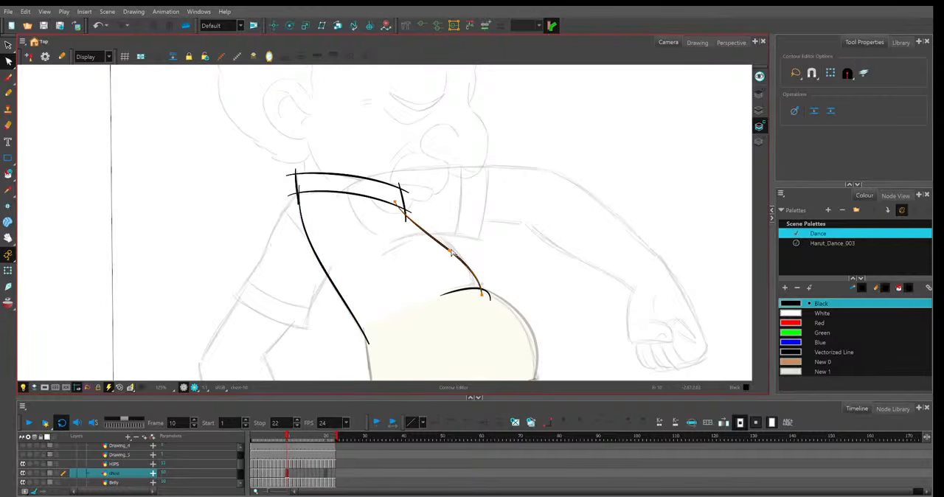
left_click(452, 253)
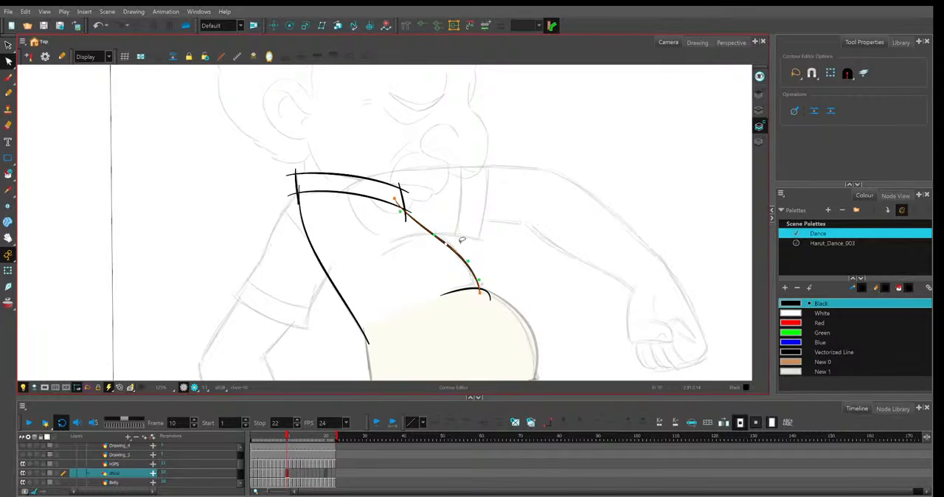
left_click(493, 294)
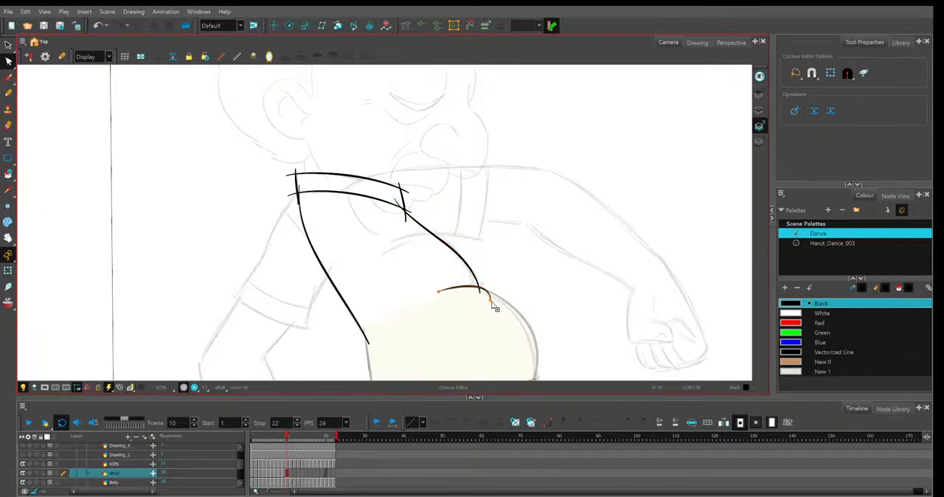
left_click(369, 344)
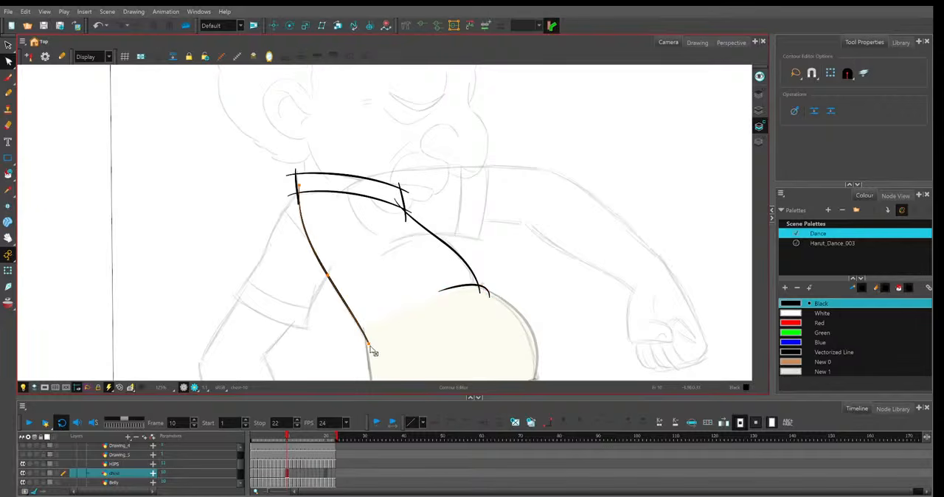
Flip between frames 9 and 10 to compare the shirt lines and turn onion skin on.
left_click(542, 207)
key("comma")
key("period")
key("comma")
key("period")
key("alt+o")
Raise frame 10's upper collar line slightly above the previous frame's line and flip to frame 9 to check.
left_click(410, 193)
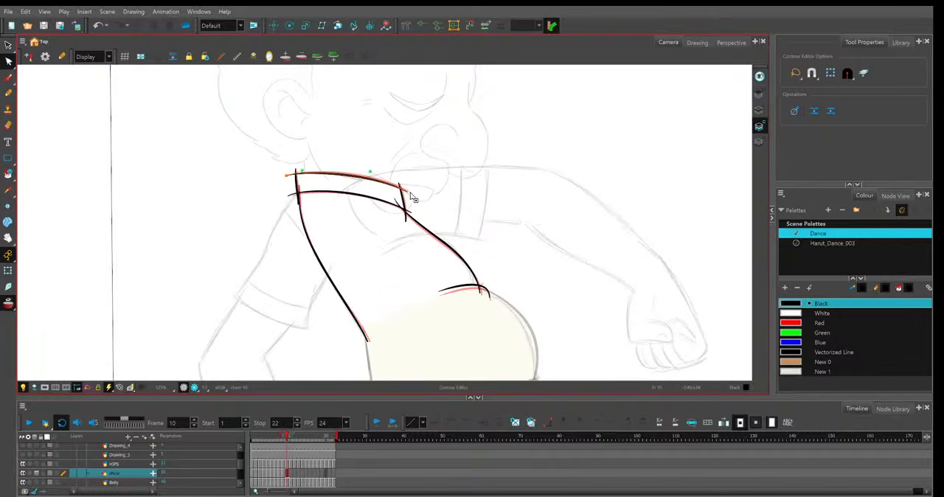
left_click(295, 175)
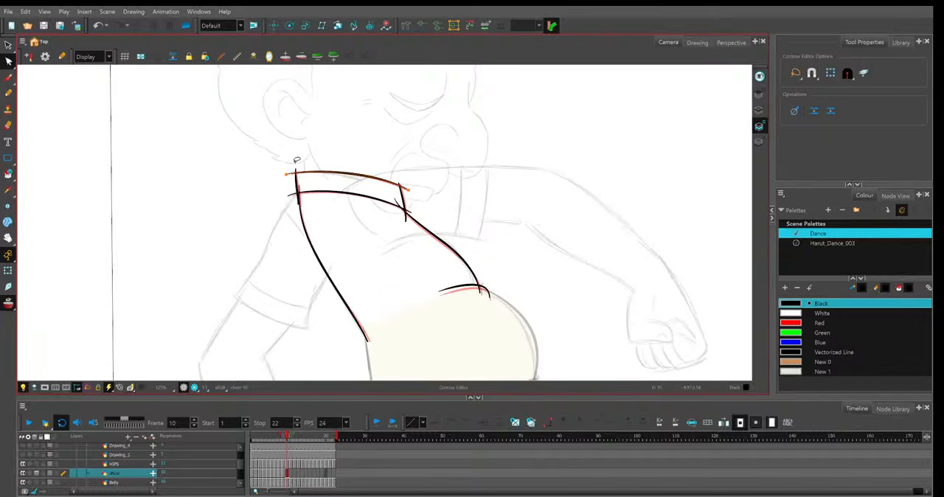
left_click(538, 276)
key("comma")
key("period")
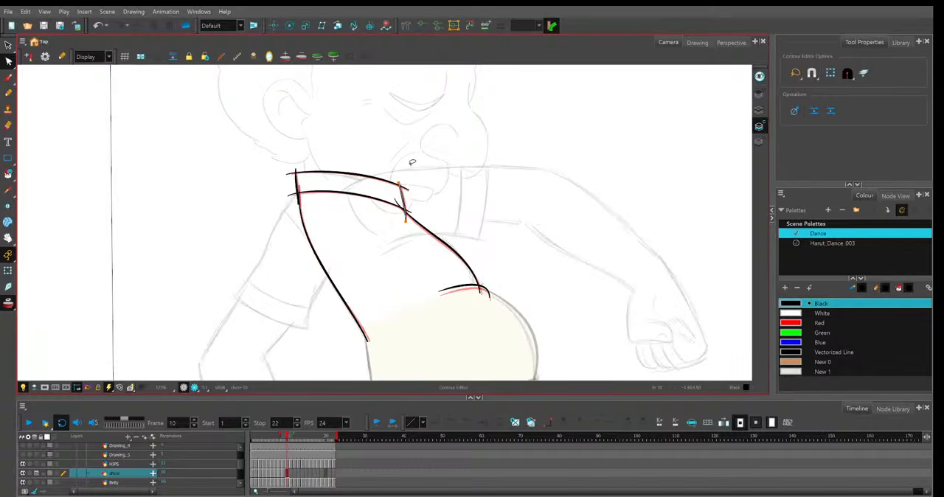
Shorten the lower end of frame 10's collar front edge and refine the curves of both collar lines.
left_click(413, 219)
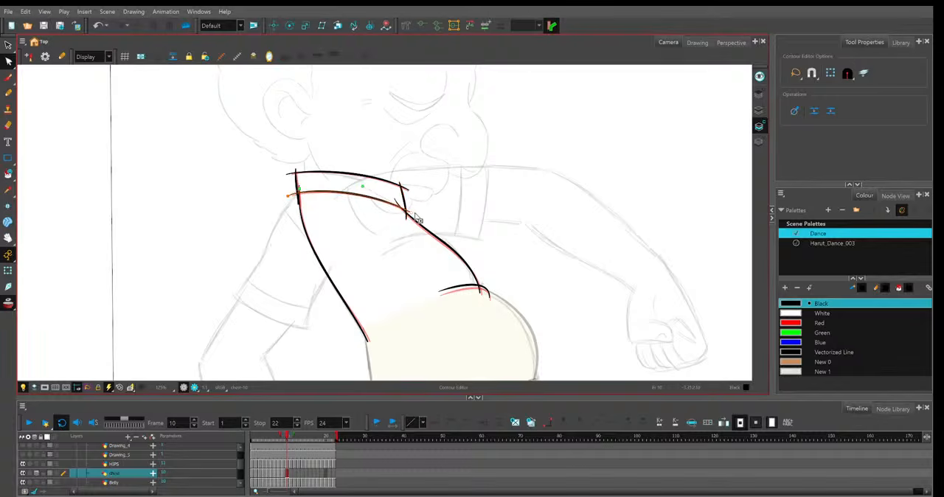
left_click_drag(415, 213, 413, 213)
left_click(386, 182)
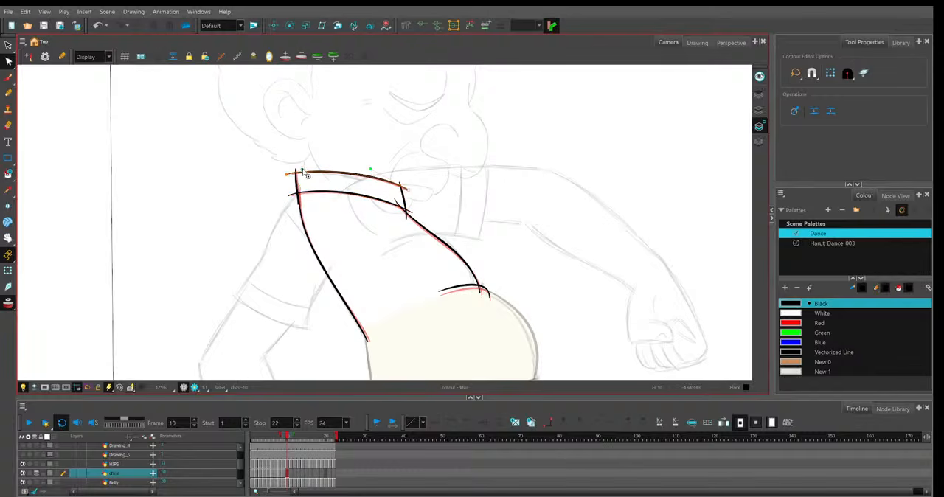
left_click_drag(303, 172, 308, 169)
left_click(338, 139)
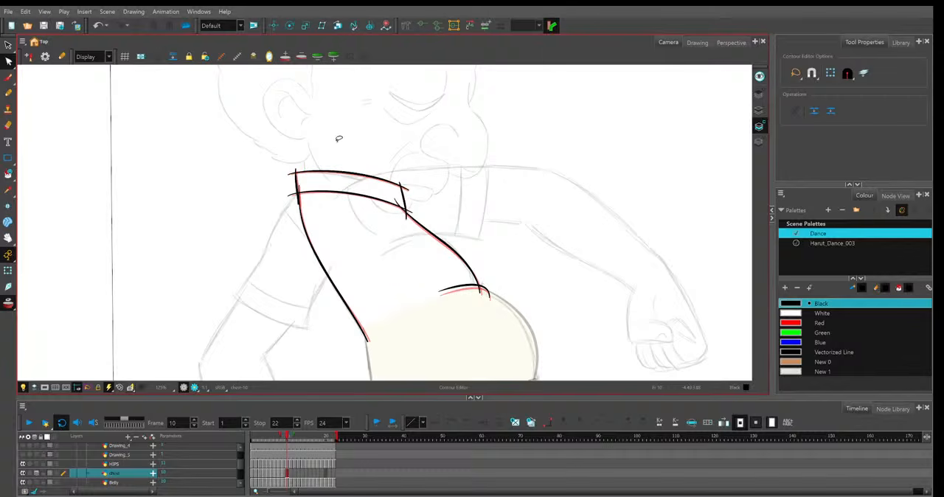
Adjust the middle point and upper curve of frame 10's shirt back line against the onion skin.
left_click(328, 273)
left_click_drag(328, 272, 330, 275)
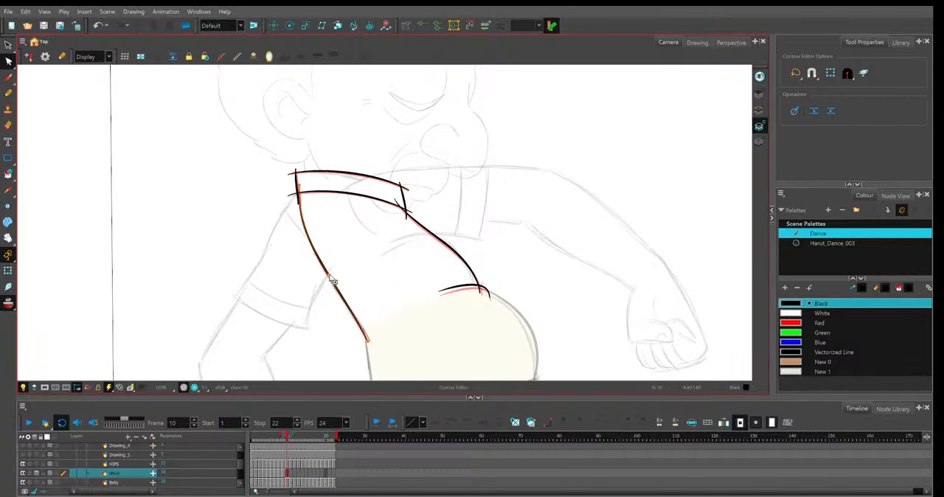
left_click_drag(309, 240, 309, 242)
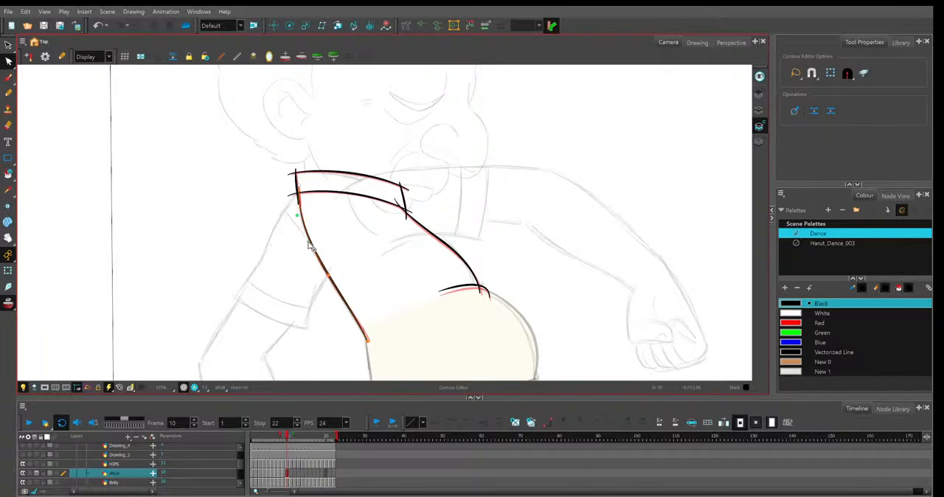
left_click(421, 274)
Flip repeatedly between frames 9 and 10 to examine the motion of the shirt lines.
key("comma")
key("period")
key("comma")
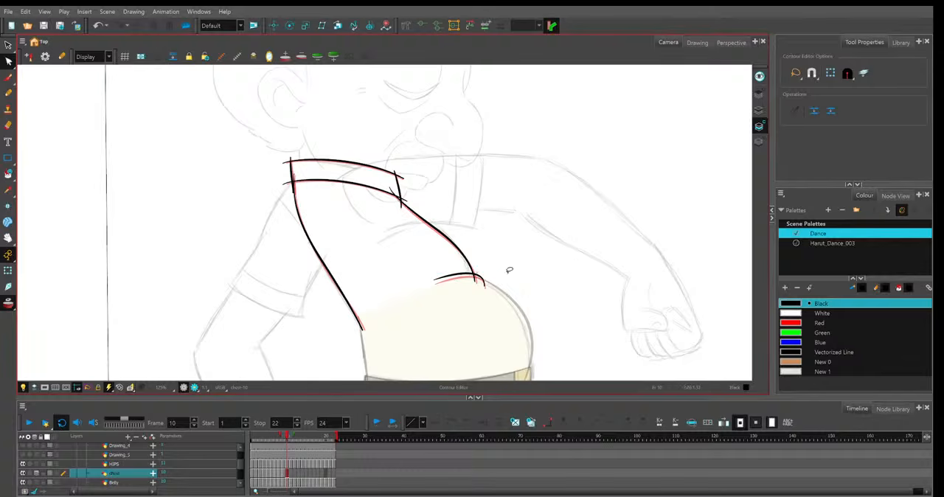
key("period")
left_click(446, 280)
left_click(509, 282)
key("comma")
key("period")
key("period")
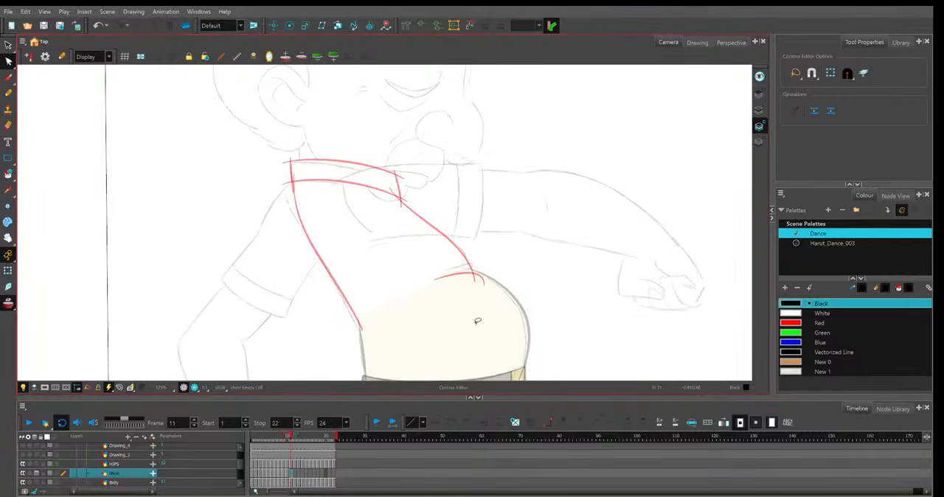
Extend the shirt drawing into frame 11 and duplicate it there as a separate drawing.
left_click(292, 474)
key("F5")
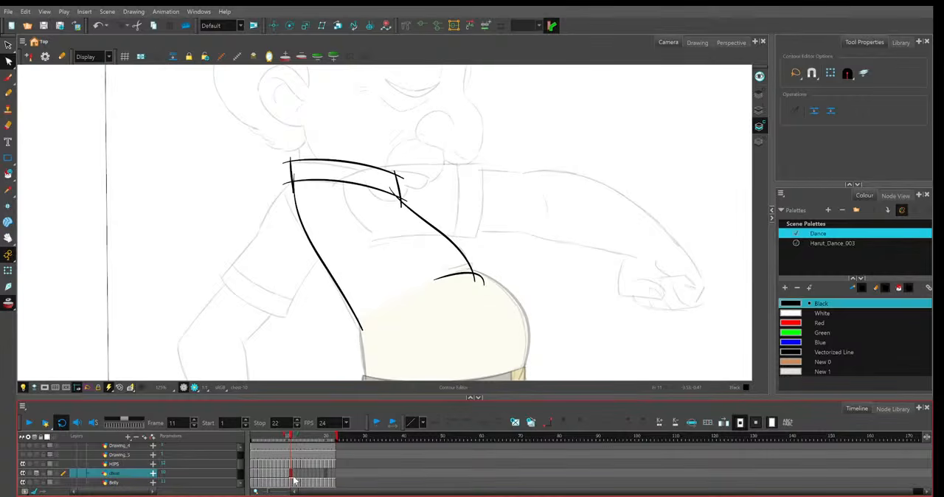
key("alt+shift+d")
key("comma")
key("period")
left_click(437, 323)
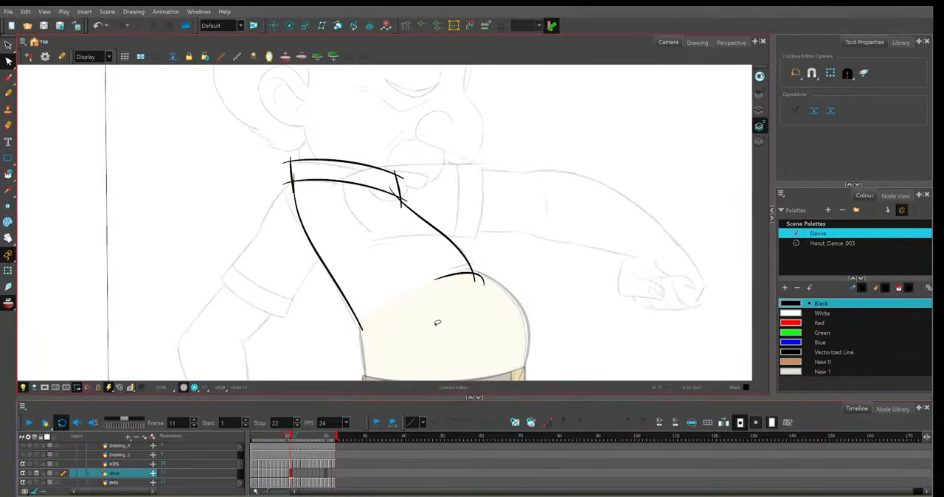
Lower the curve of frame 11's lower collar line slightly and reposition its ends, comparing with frame 10.
left_click(358, 180)
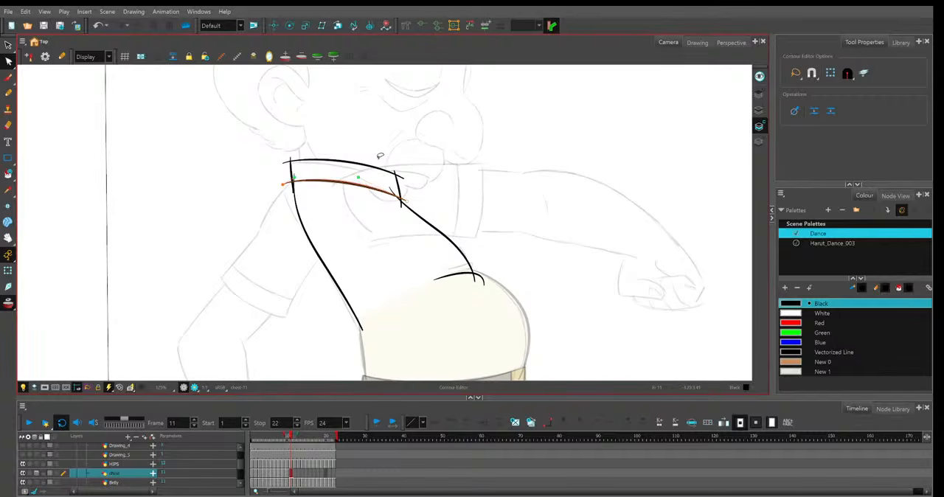
key("comma")
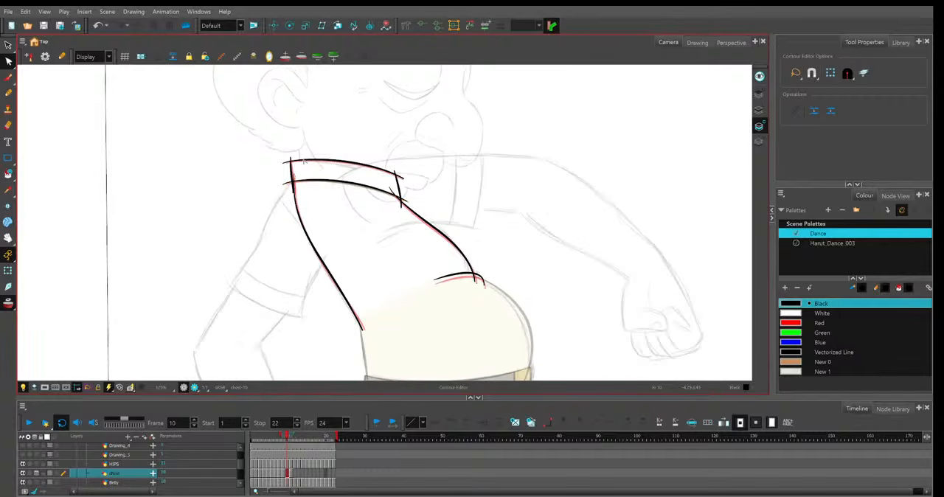
key("period")
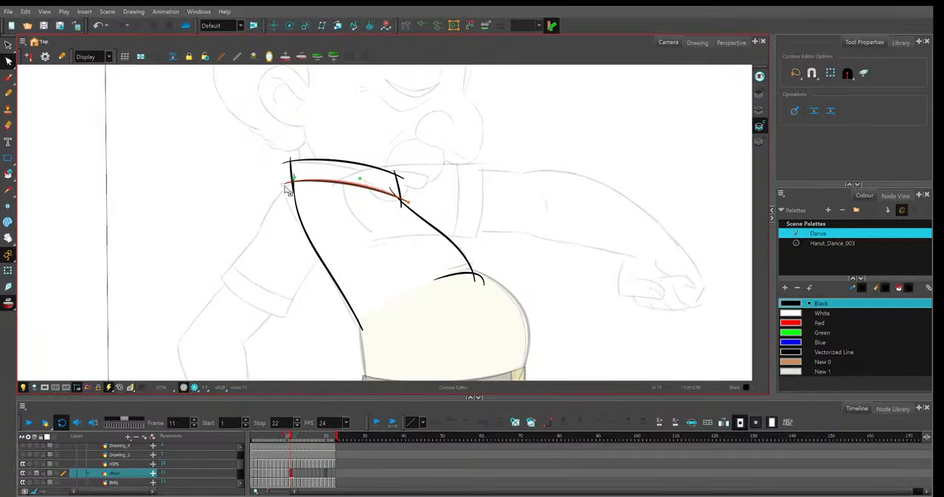
left_click_drag(284, 185, 283, 185)
Lower frame 11's upper collar line, refine the lower one, and shift the collar's back and front edges to fit.
left_click(292, 194)
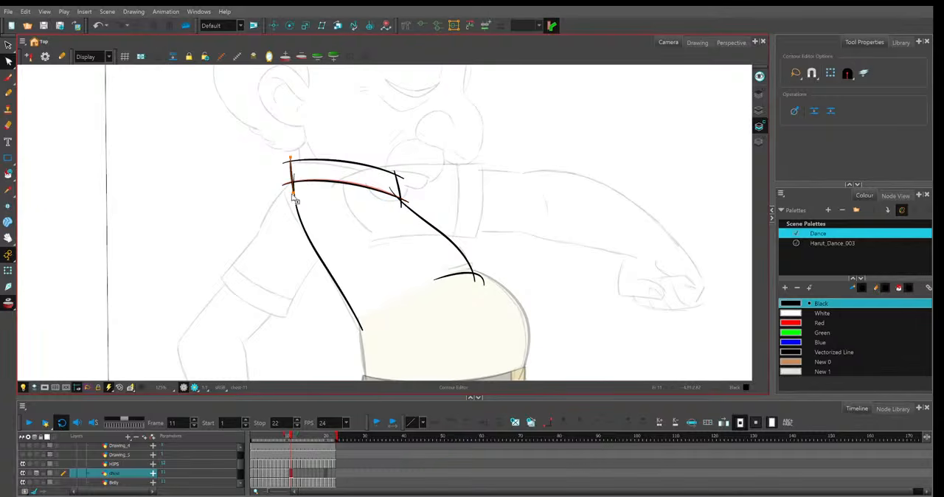
left_click(360, 164)
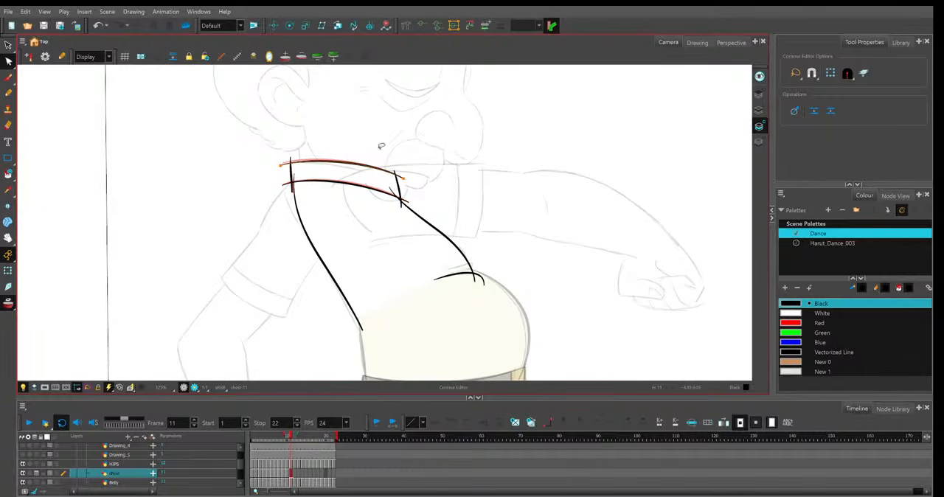
left_click(402, 197)
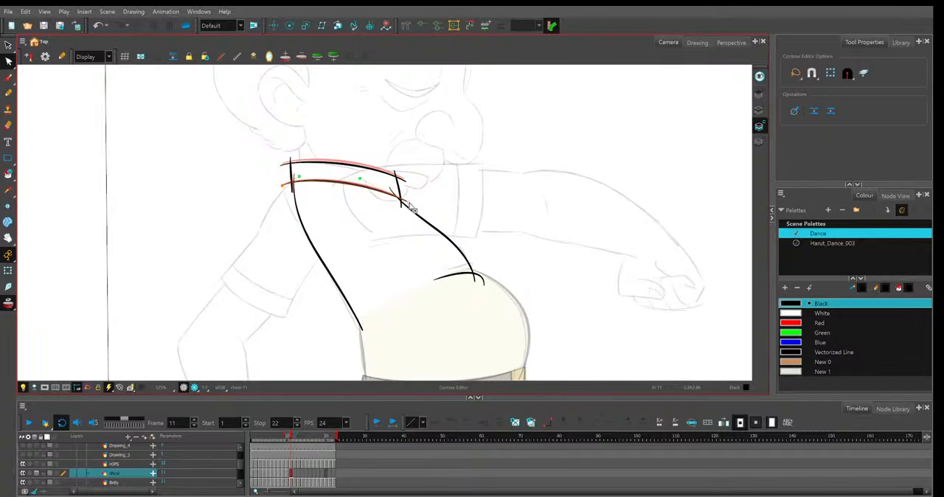
left_click(292, 194)
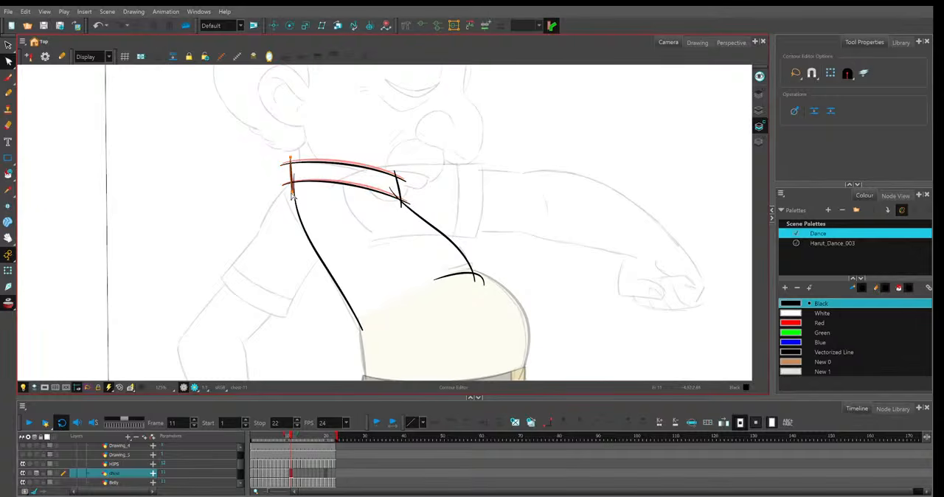
left_click(399, 190)
Shift frame 11's shirt opening edge and back line slightly downward and flip to frame 10 to compare.
left_click(396, 198)
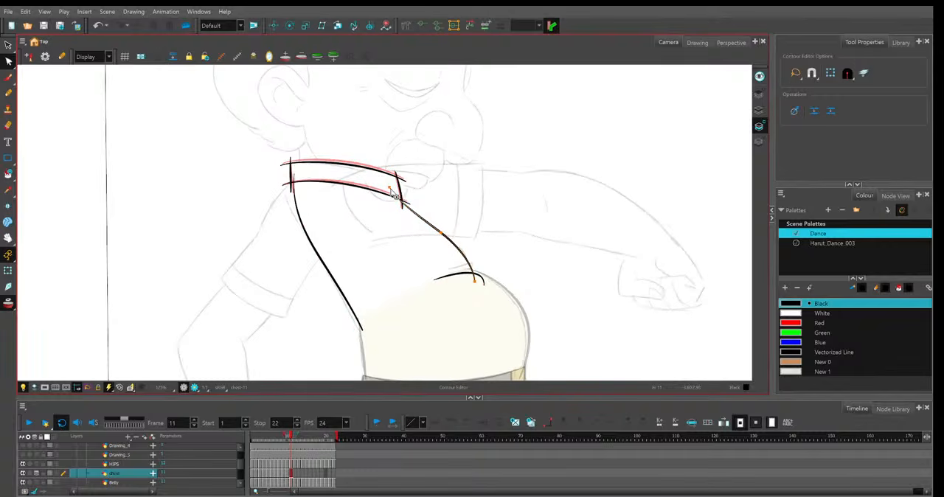
left_click_drag(441, 233, 444, 237)
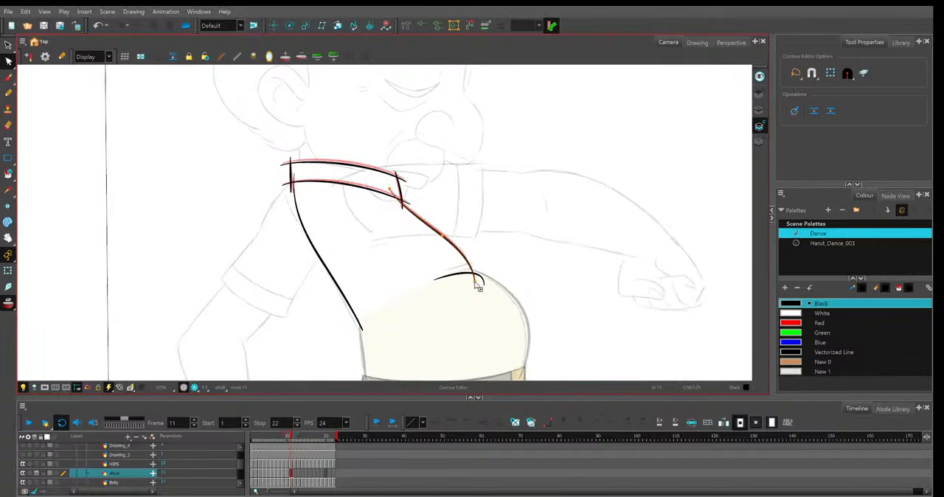
left_click(324, 266)
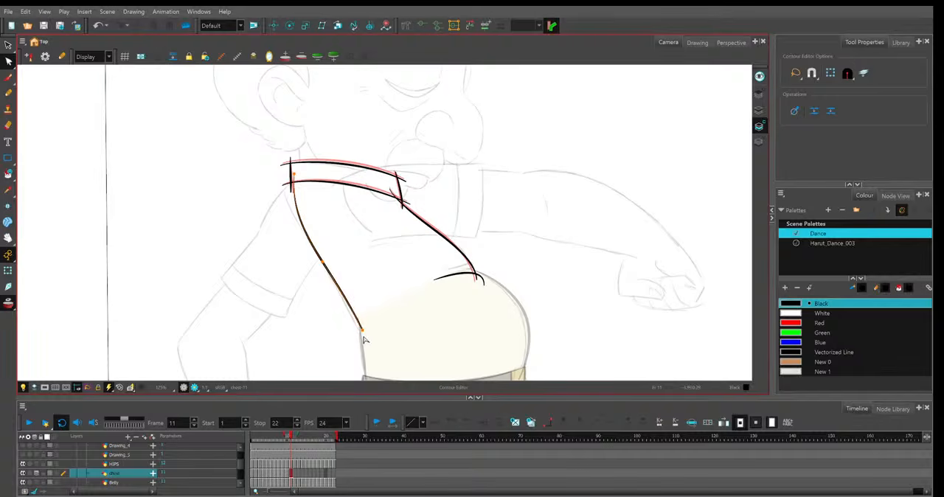
left_click_drag(294, 175, 294, 176)
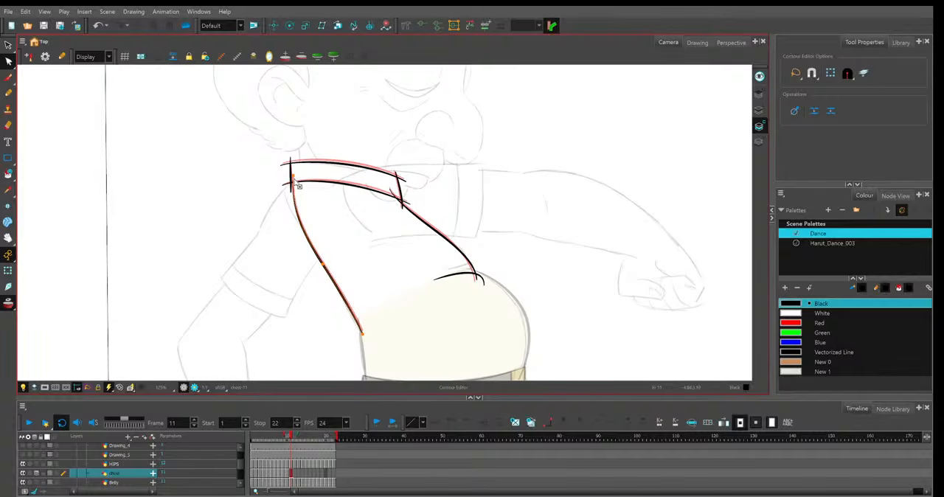
left_click(327, 204)
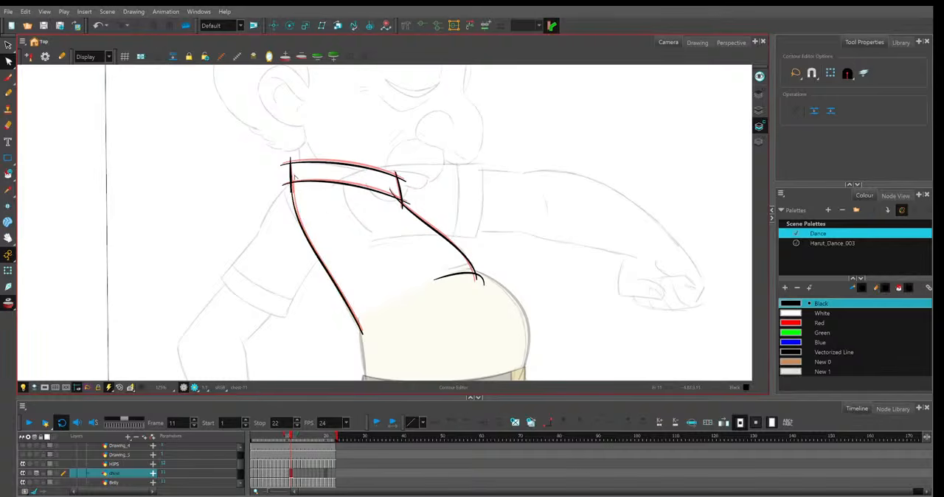
key("comma")
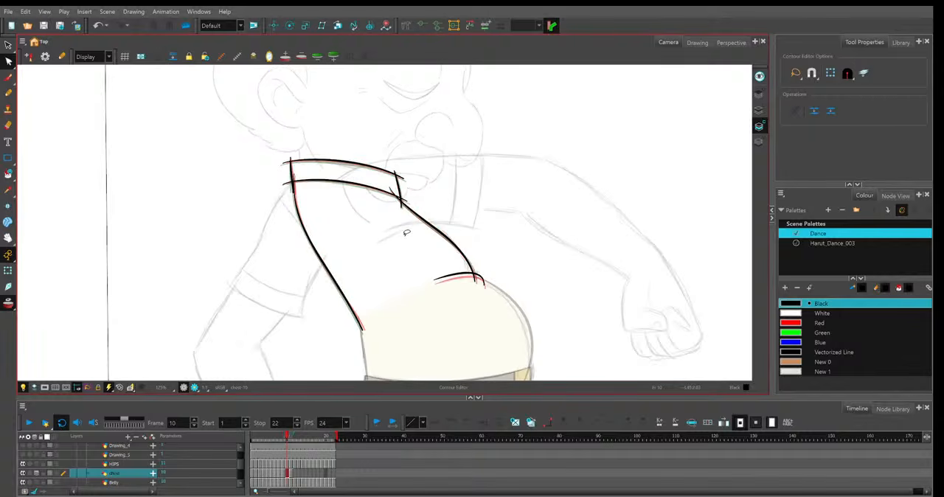
Raise frame 11's short curve above the belly and adjust both its ends to follow the sketched belly outline.
key("period")
left_click(446, 240)
left_click(435, 278)
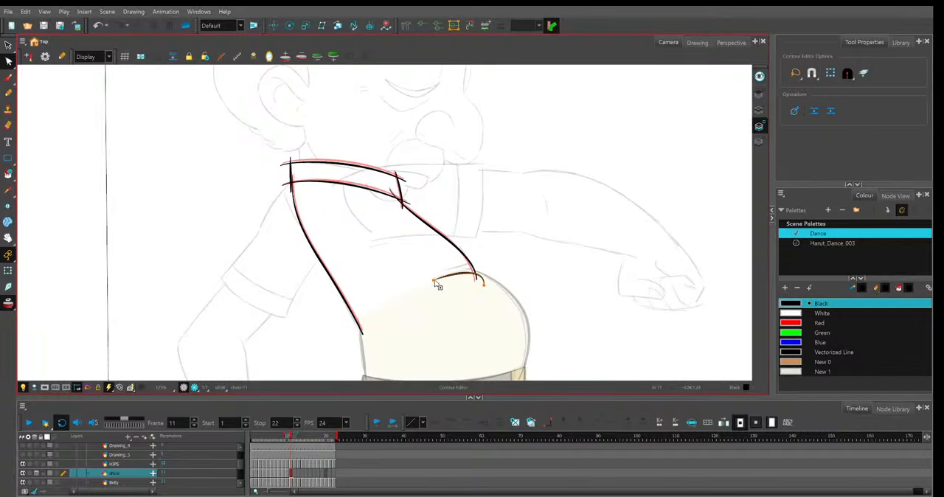
left_click_drag(435, 279, 434, 276)
left_click_drag(484, 285, 431, 276)
left_click_drag(485, 257, 486, 260)
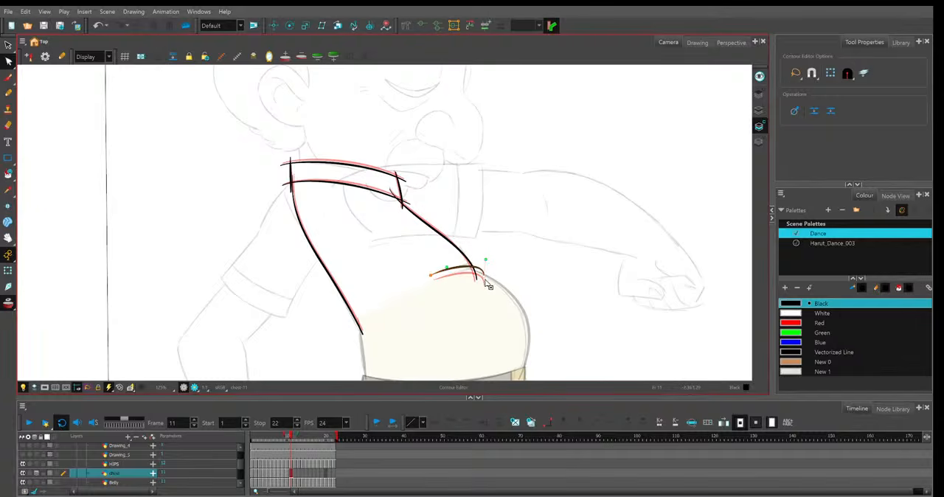
left_click(488, 285)
Duplicate the shirt drawing into frame 12 as a separate drawing and lower the front end of its upper collar line.
key("period")
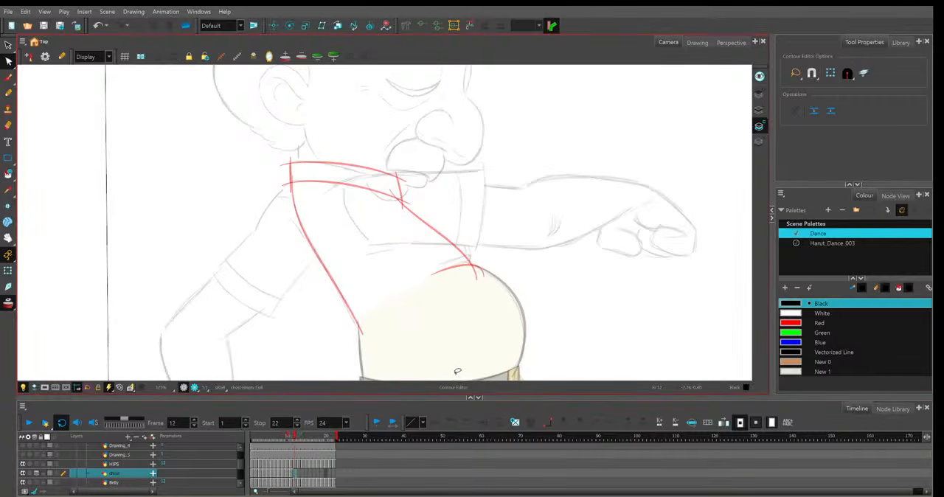
key("F5")
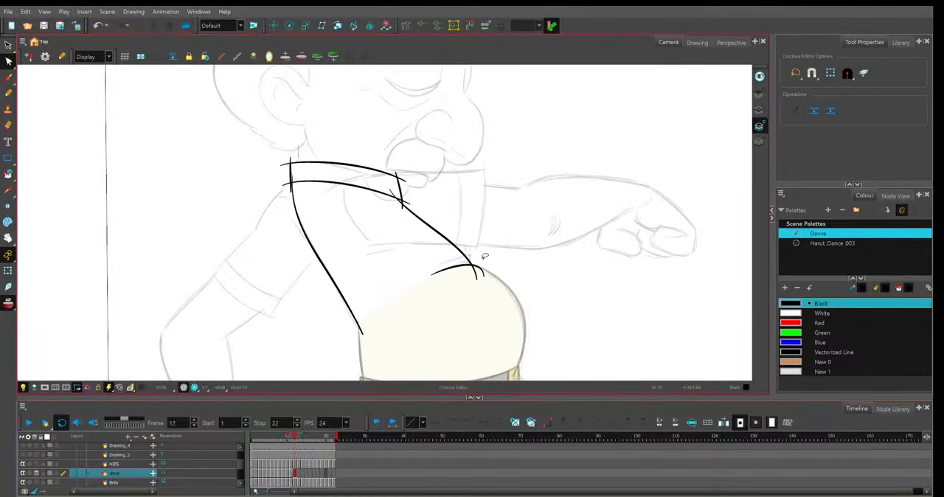
left_click(405, 186)
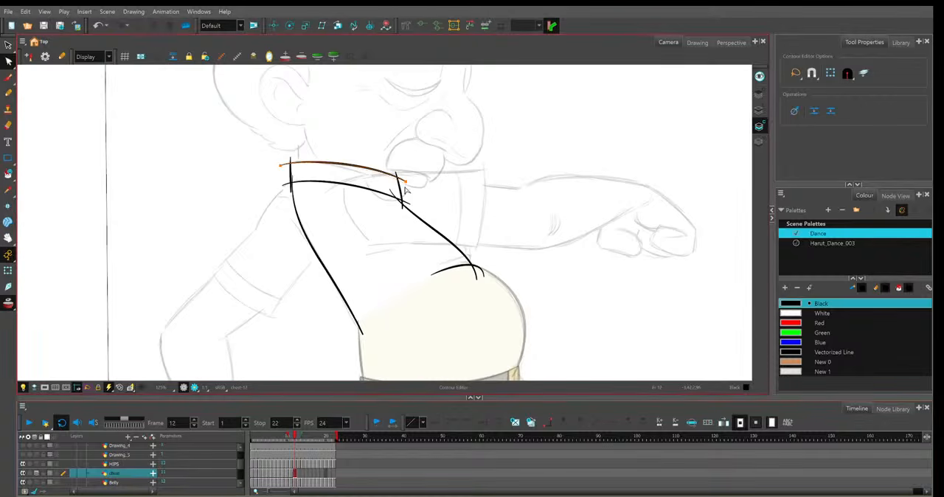
left_click_drag(405, 182, 408, 190)
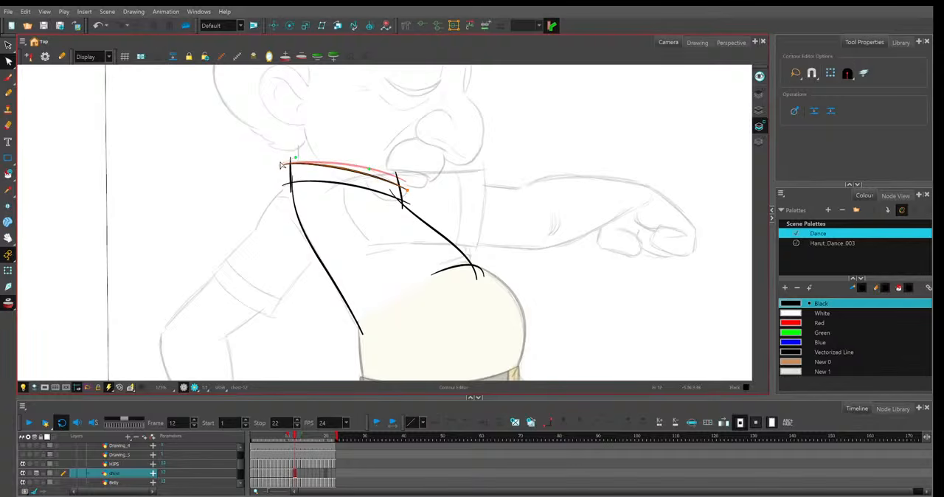
Shift frame 12's back collar edge slightly outward and refine the curve of the upper collar line.
left_click(291, 161)
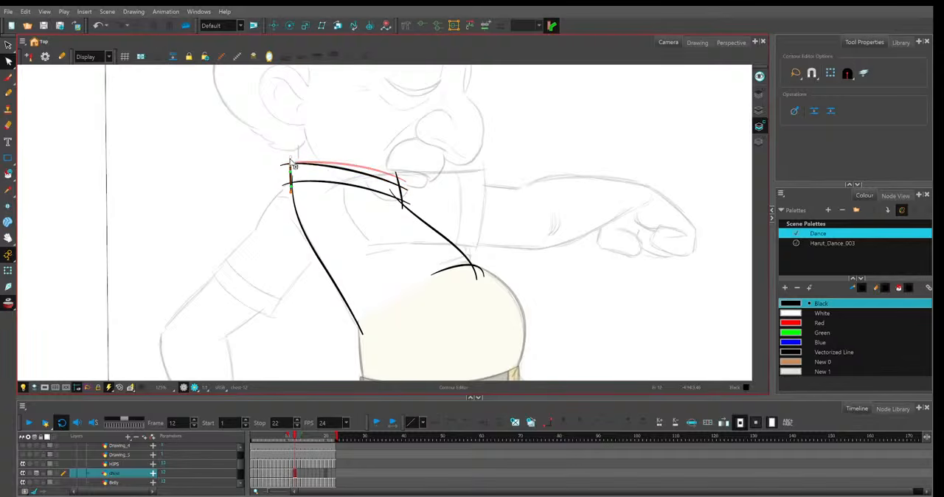
left_click(432, 213)
left_click(309, 184)
left_click(299, 161)
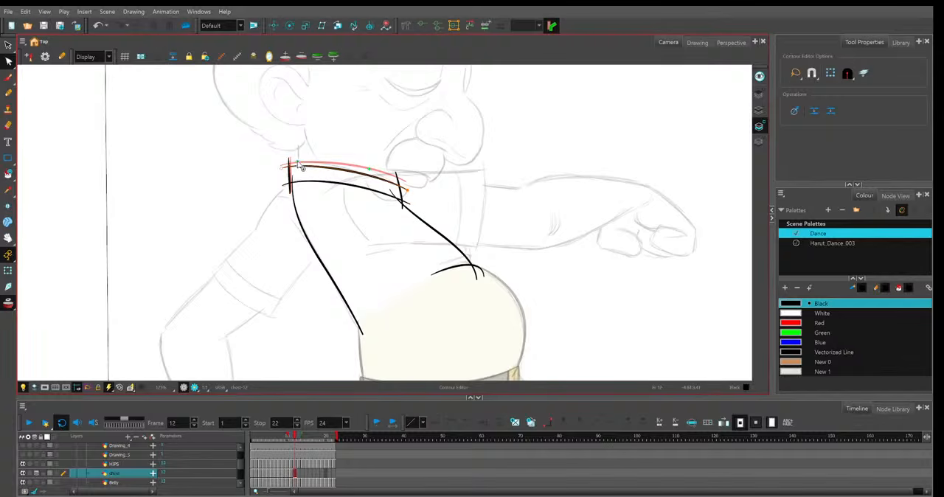
left_click_drag(298, 161, 300, 158)
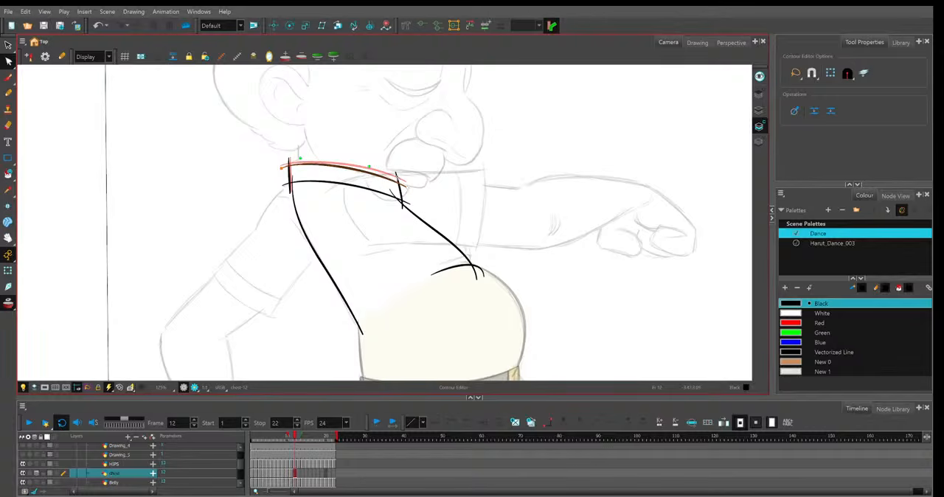
left_click_drag(370, 167, 369, 164)
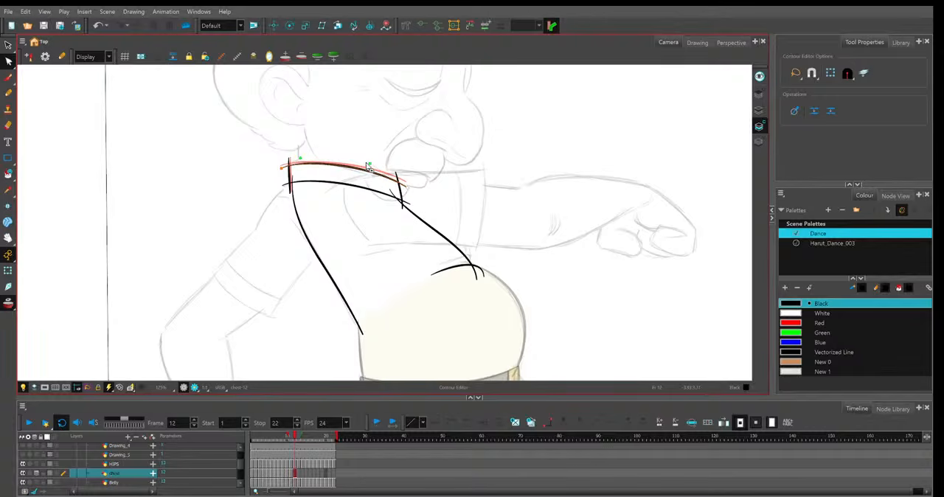
Lower frame 12's lower collar line slightly and move the collar's front edge forward and down to fit.
left_click(298, 180)
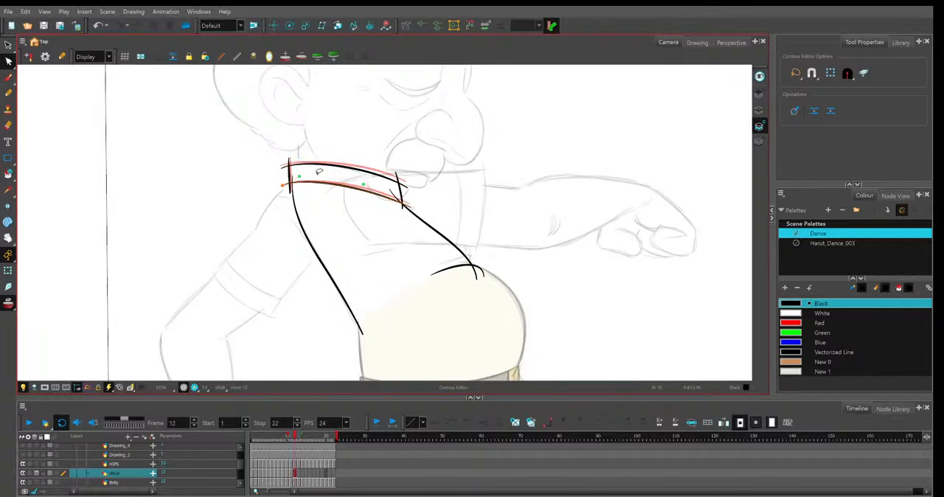
left_click(401, 181)
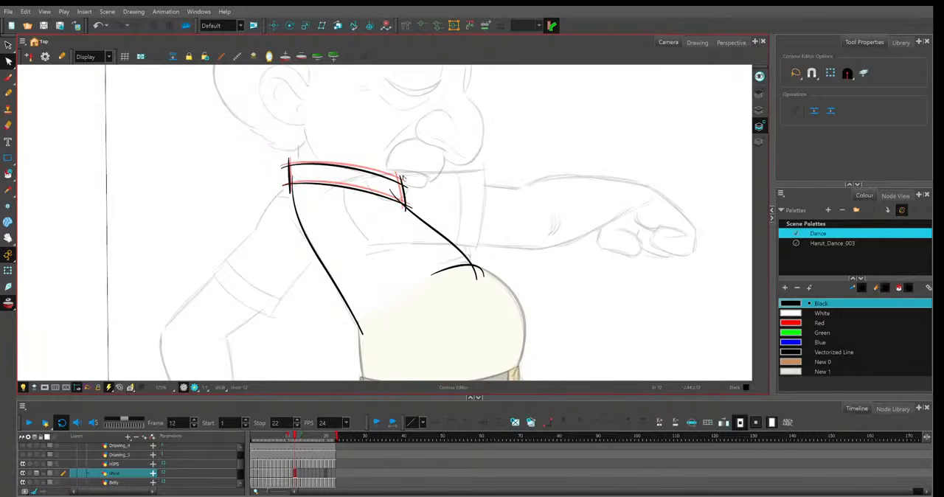
key(".")
Shift frame 12's back line slightly outward and raise the short curve above the belly.
left_click(297, 183)
left_click_drag(362, 335, 363, 336)
left_click(442, 237)
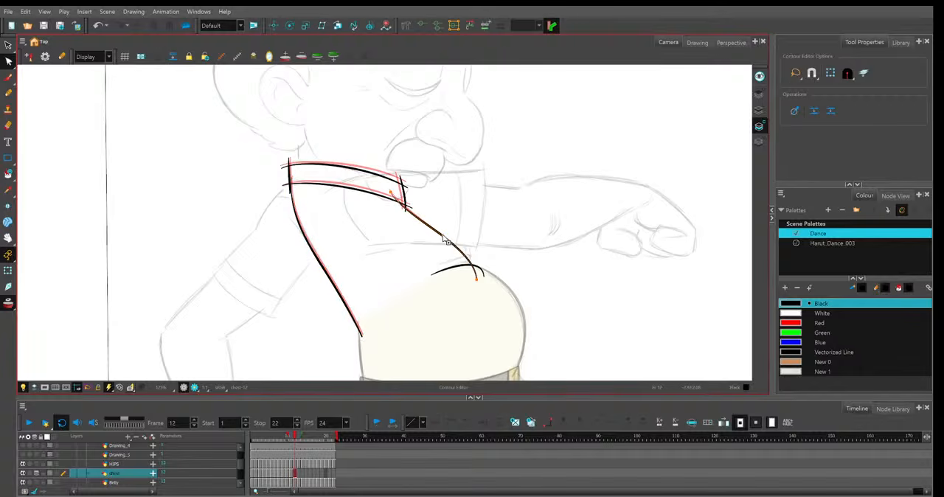
left_click(481, 272)
left_click_drag(484, 276, 483, 271)
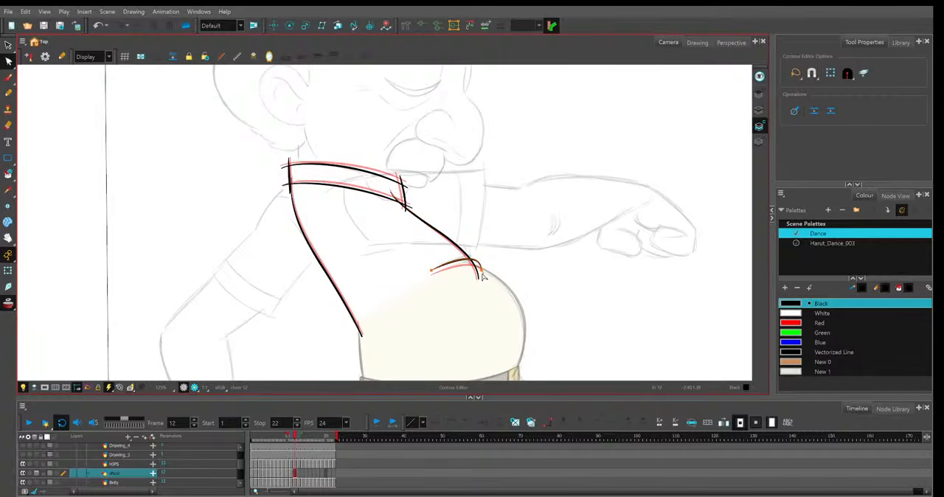
Raise the lower end of frame 12's shirt opening edge to the belly curve and adjust the line's bend.
left_click(480, 273)
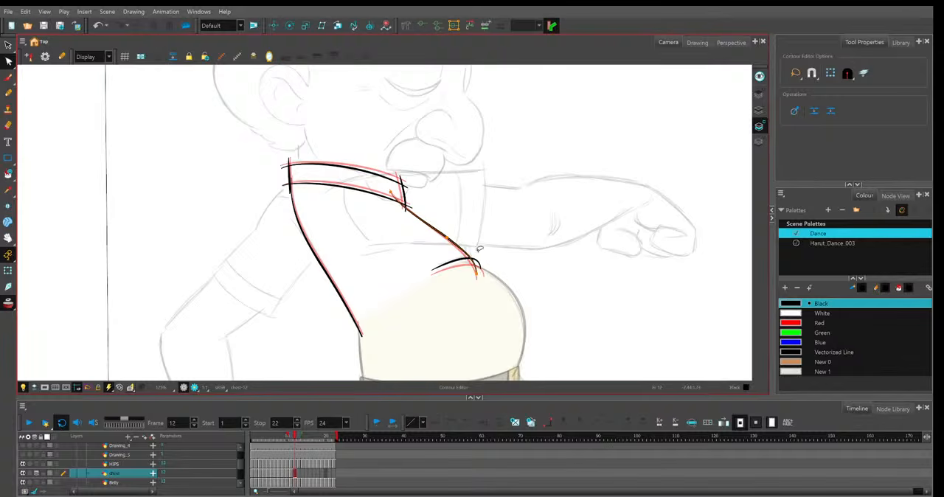
left_click(397, 199)
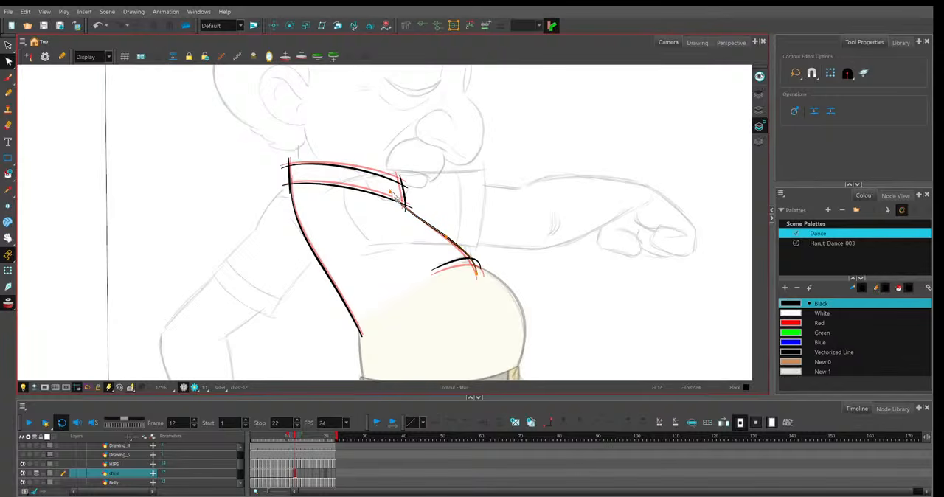
left_click(450, 236)
left_click(449, 237)
left_click(448, 236)
left_click(335, 243)
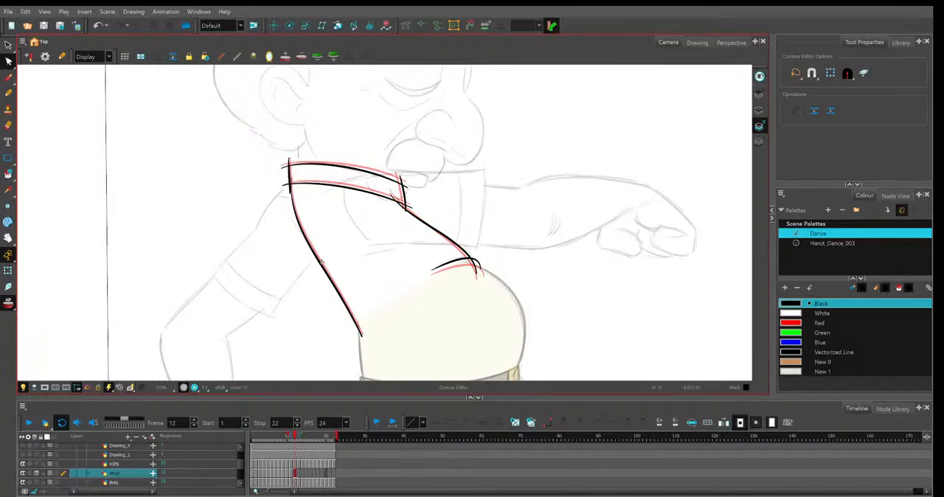
Refine the middle of frame 12's back line and the back end of its lower collar line.
left_click(322, 263)
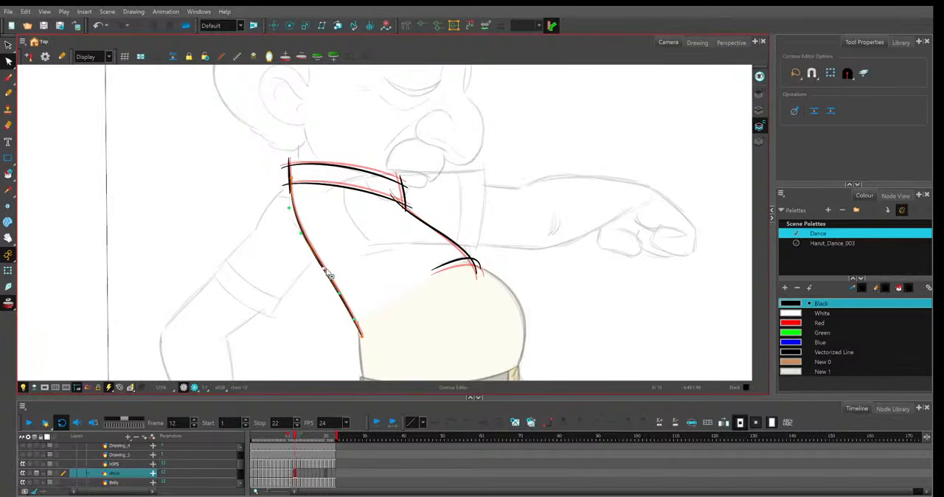
left_click(285, 186)
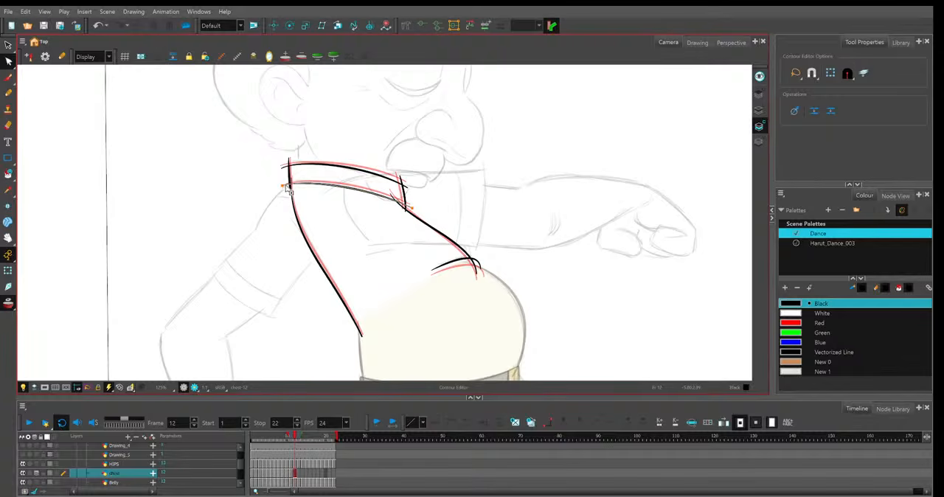
left_click(287, 187)
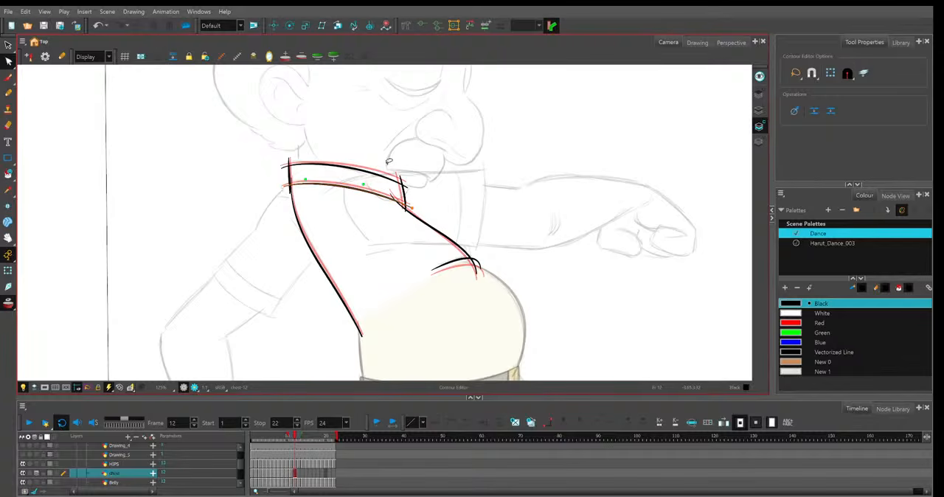
left_click(417, 161)
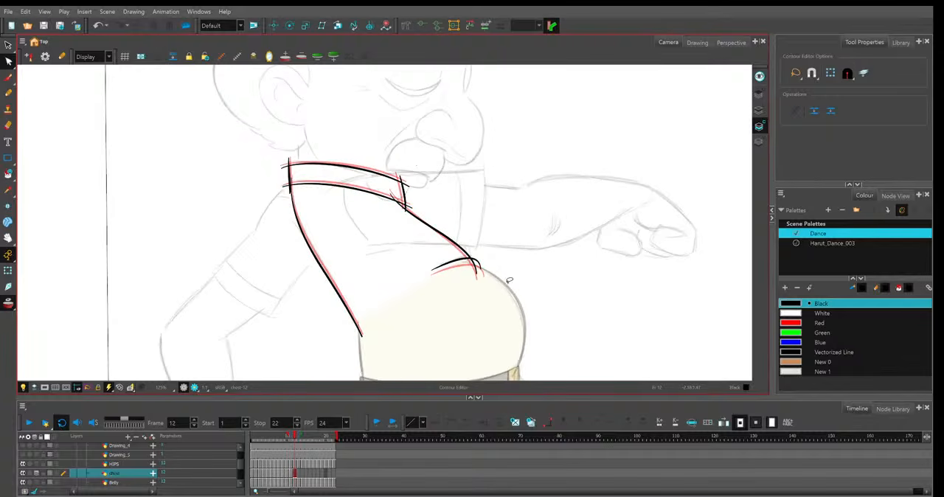
Duplicate the shirt drawing into frame 13 as a separate drawing and bend its back line outward to the sketch.
key("period")
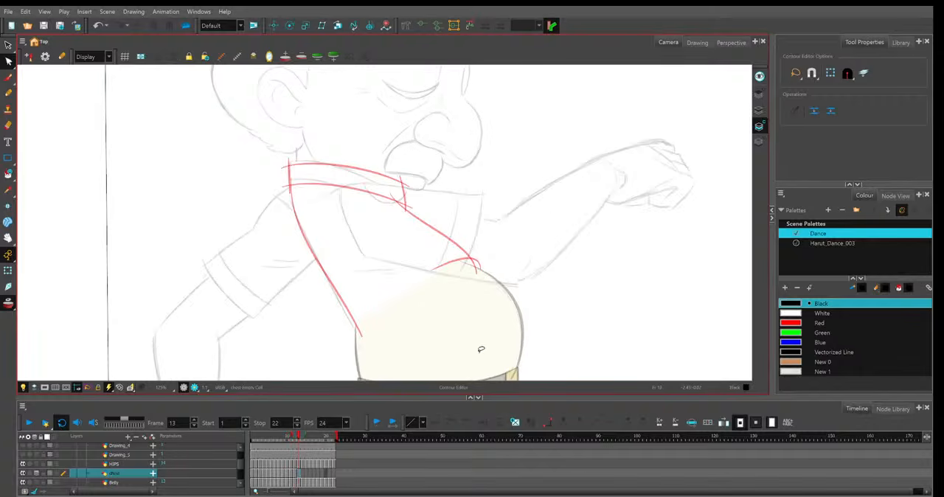
key("F5")
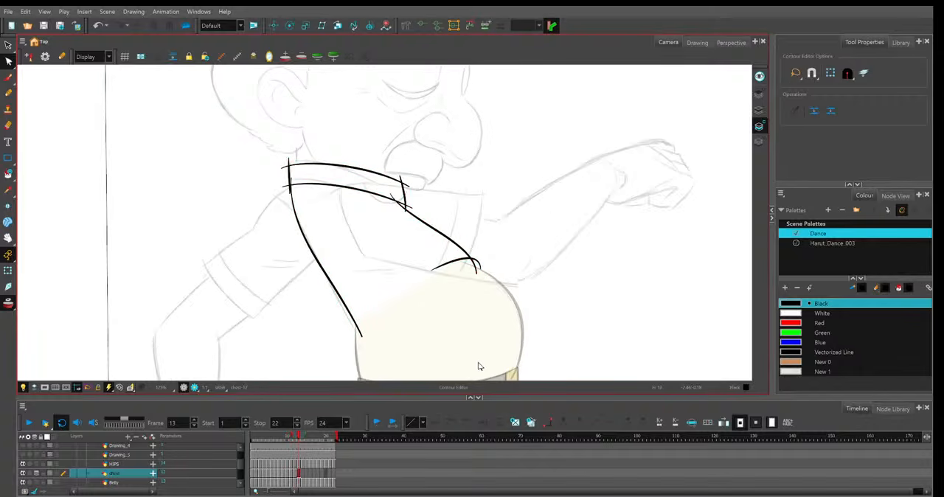
left_click(363, 328)
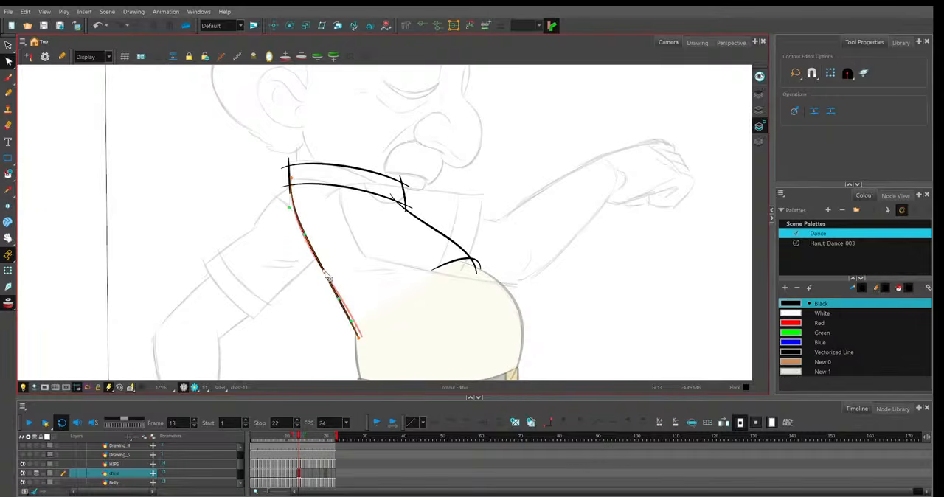
left_click_drag(324, 275, 321, 277)
left_click(394, 158)
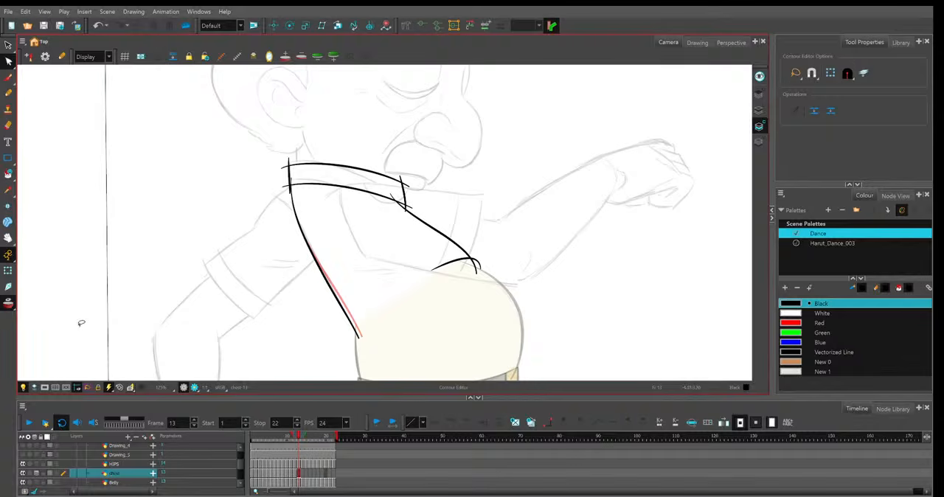
Tilt frame 13's two collar lines by raising their back ends and lowering their front ends.
left_click(282, 184)
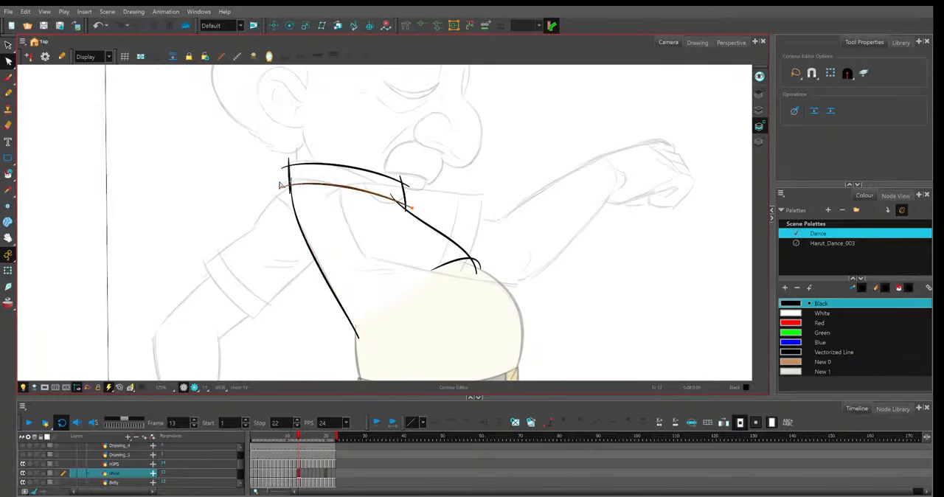
left_click_drag(281, 186, 281, 182)
left_click_drag(282, 168, 281, 165)
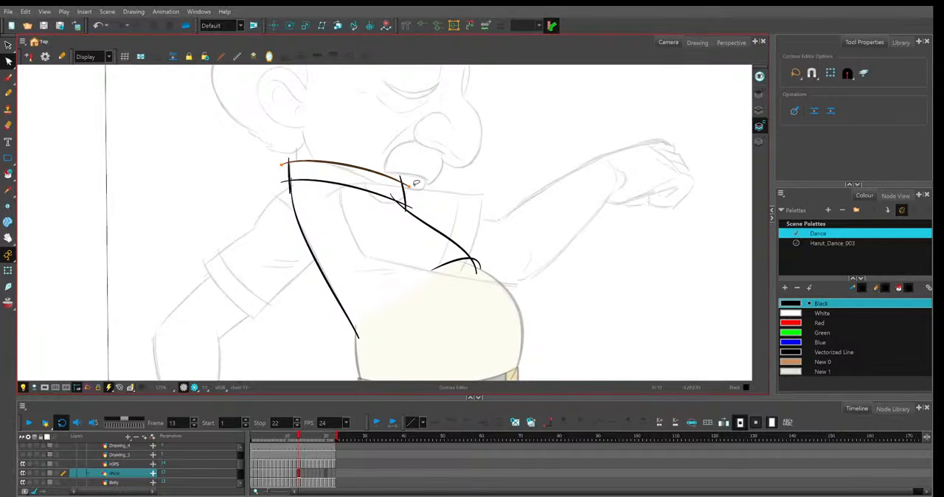
left_click_drag(414, 188, 399, 191)
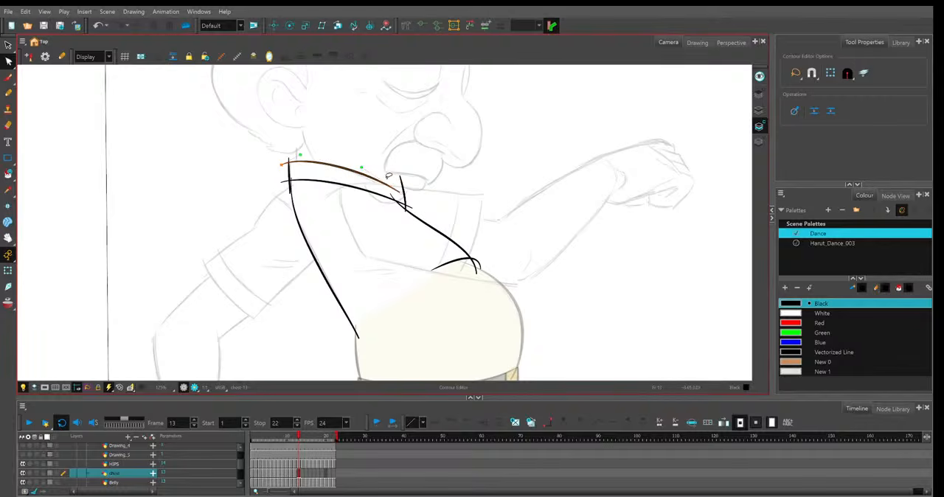
left_click(389, 200)
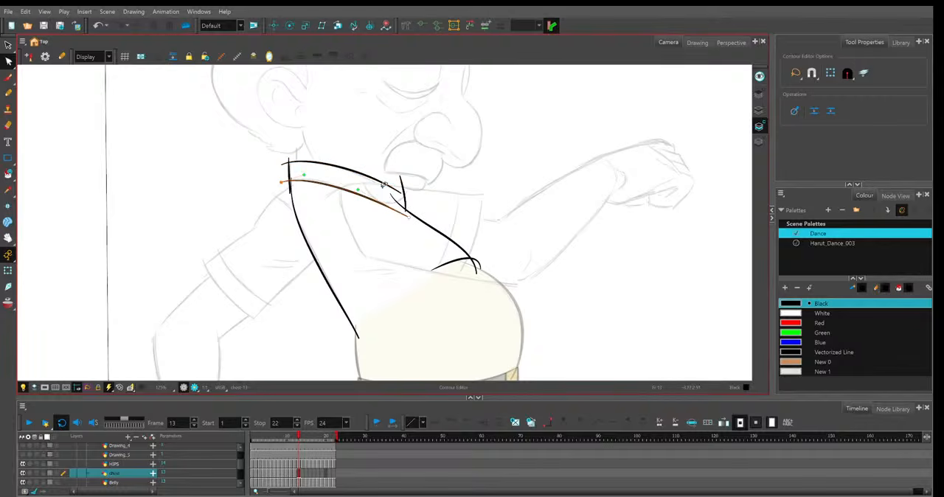
Adjust the top of frame 13's back line and lower the collar's front edge to meet the collar lines.
left_click(298, 196)
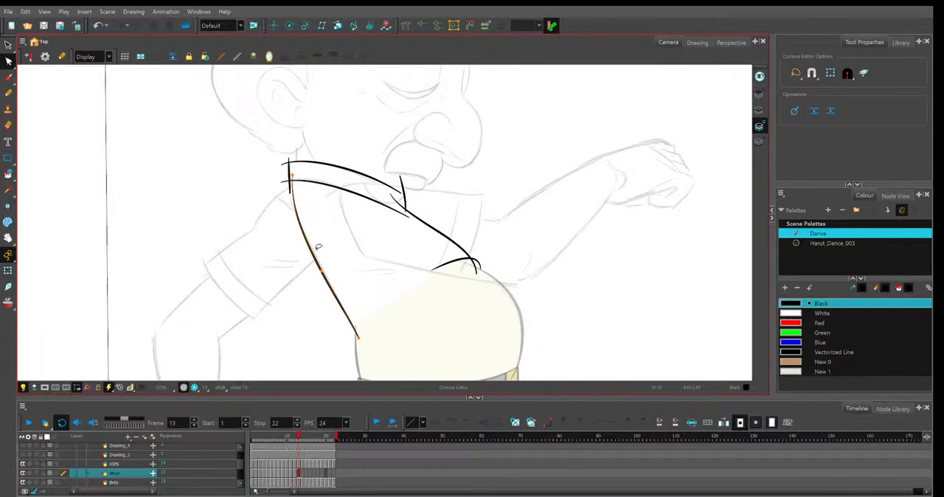
left_click(463, 226)
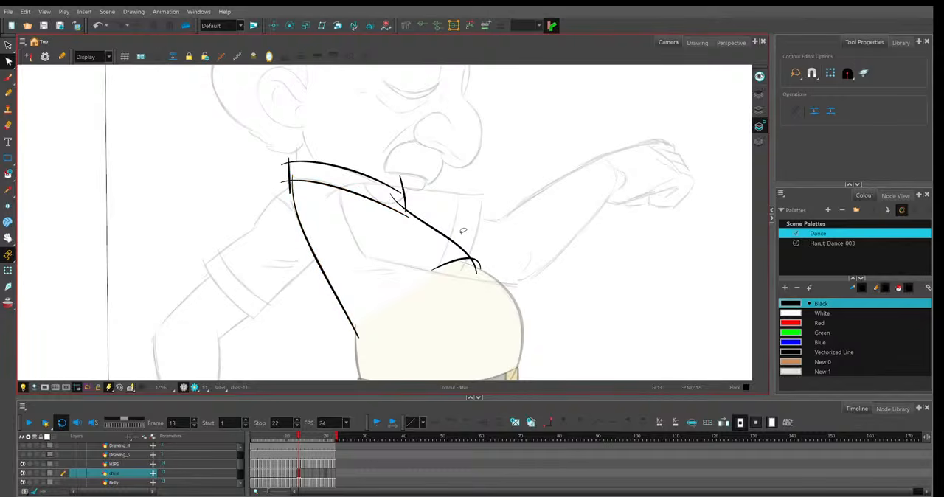
left_click(403, 203)
key("ctrl+z")
Reshape frame 13's shirt opening edge, shifting its middle and lower end back toward the chest.
left_click(428, 223)
left_click_drag(390, 193, 390, 202)
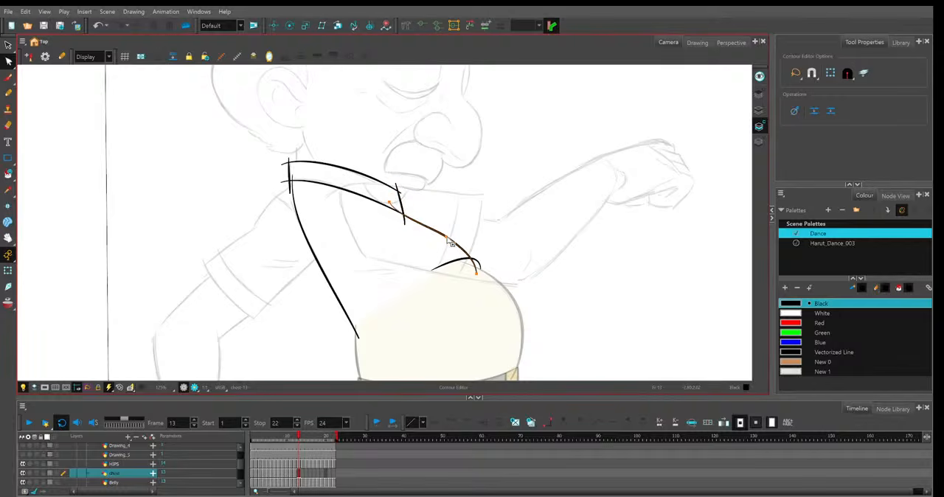
left_click_drag(445, 236, 435, 238)
left_click_drag(390, 202, 392, 197)
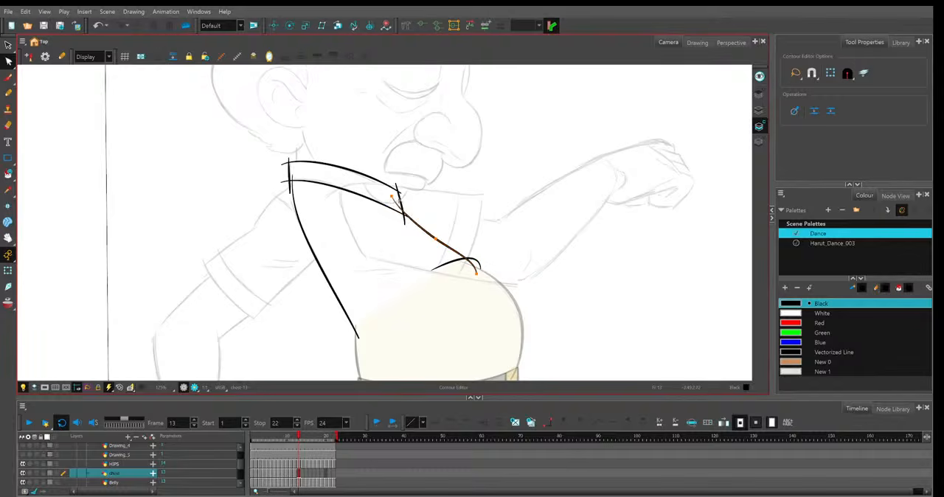
left_click_drag(476, 272, 467, 260)
Shift frame 13's short belly curve slightly back and round out the middle of the shirt opening edge.
left_click(483, 272)
left_click_drag(480, 269, 475, 268)
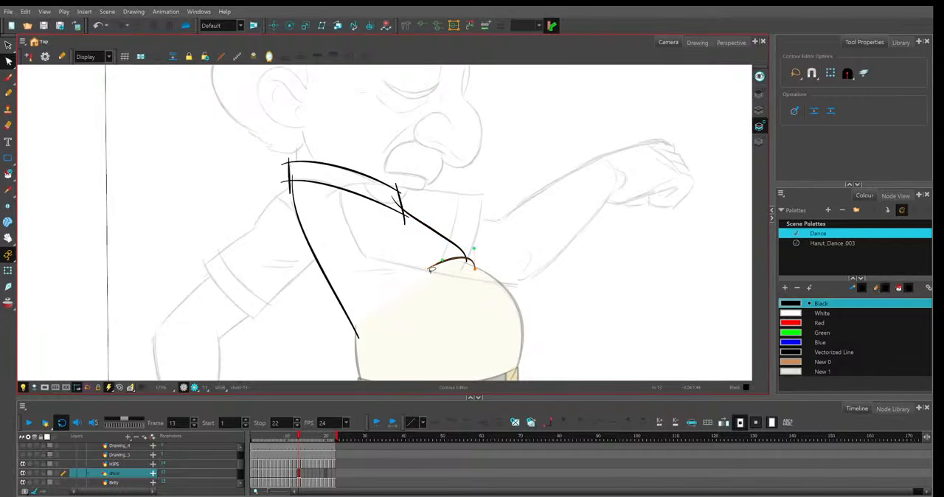
left_click(460, 253)
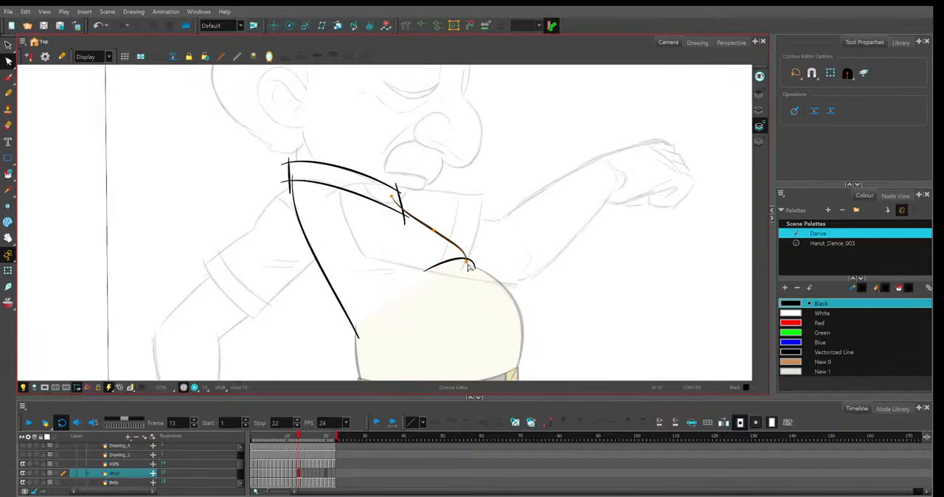
left_click(436, 233)
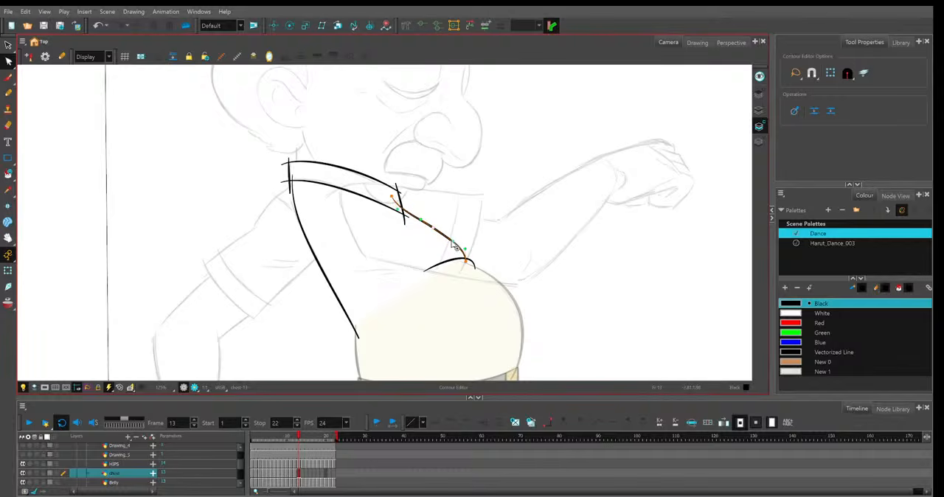
left_click(472, 314)
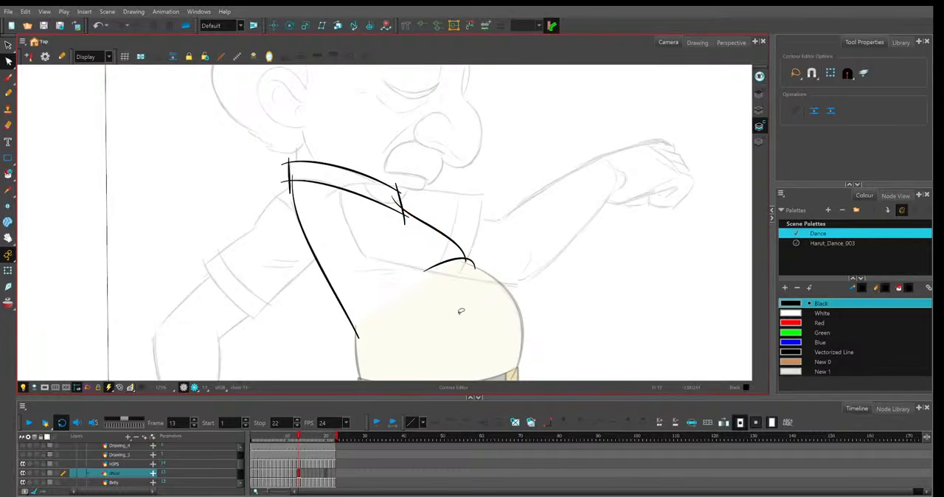
Raise the back end of frame 13's upper collar line slightly and refine the lower part of the back line.
left_click(287, 181)
left_click(394, 162)
left_click(347, 166)
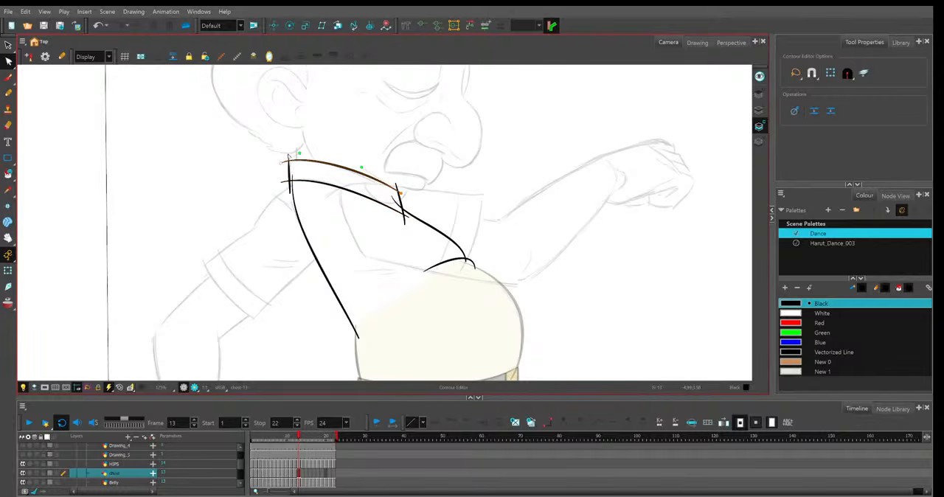
left_click(436, 173)
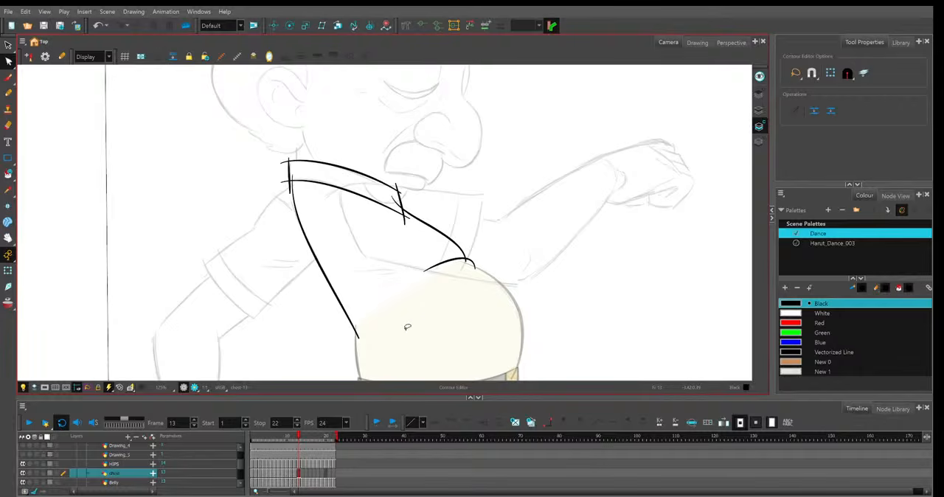
left_click(351, 319)
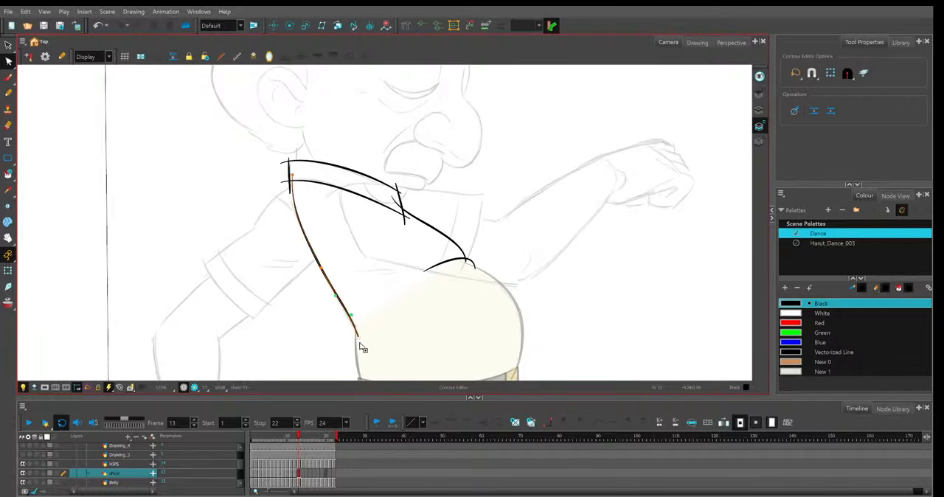
left_click(363, 271)
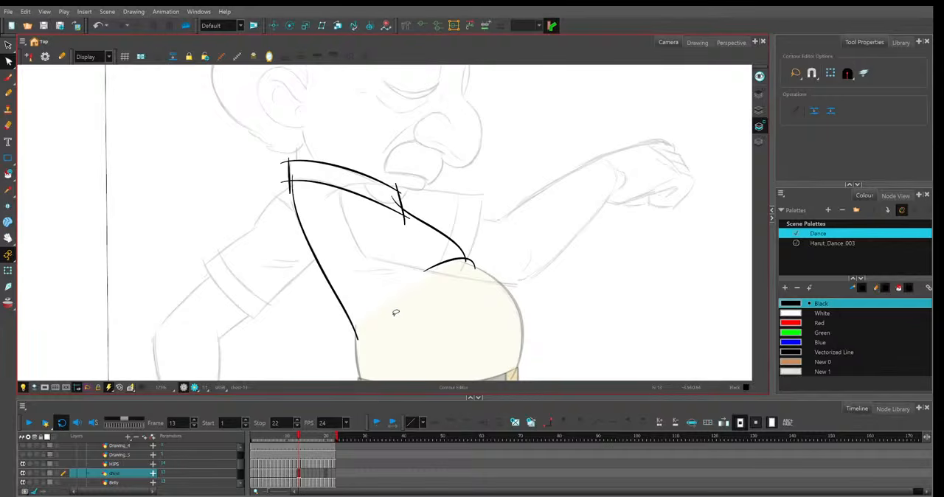
Adjust the lower end of the shirt opening edge where it meets the short belly curve.
left_click(465, 262)
left_click_drag(467, 260, 477, 251)
left_click(445, 296)
Turn on onion skin and refine frame 12's back line against the neighbouring frames.
key("alt+o")
left_click(357, 320)
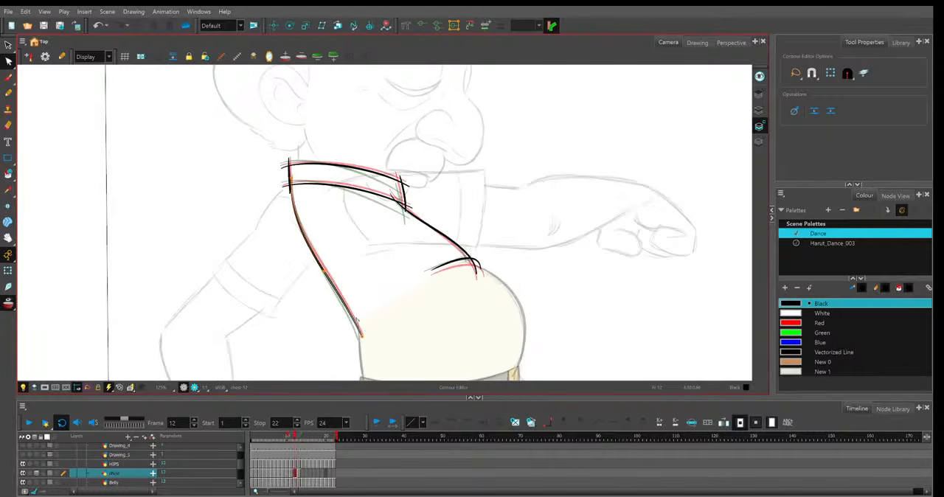
left_click(362, 332)
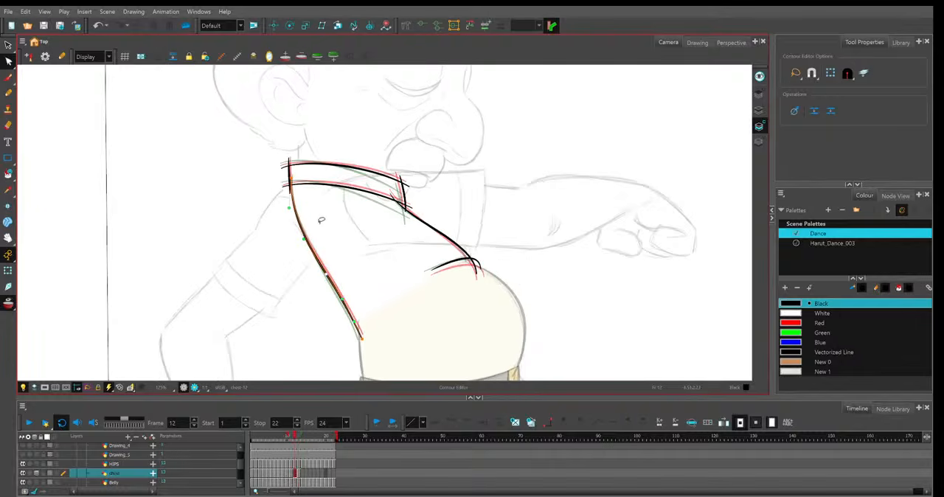
scroll(293, 178, "up", 4)
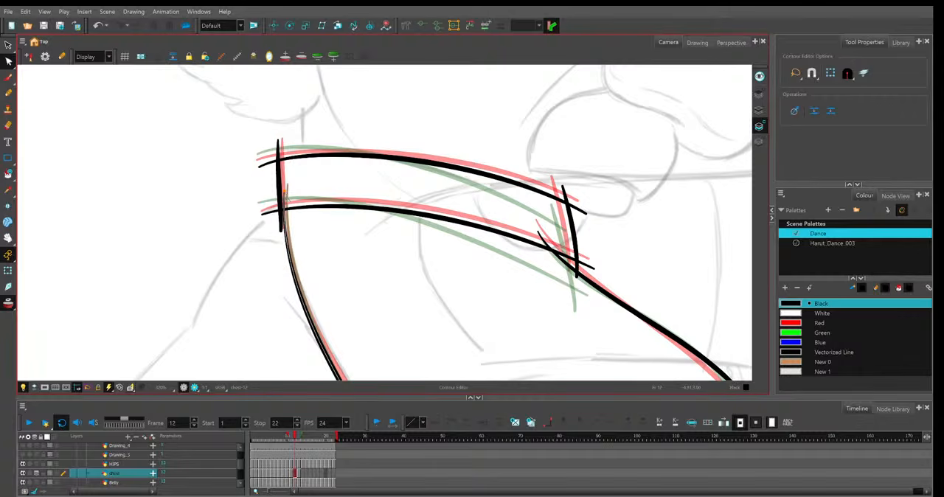
Raise the back end of frame 12's lower collar line and shift both ends of the collar's front edge back.
left_click(315, 209)
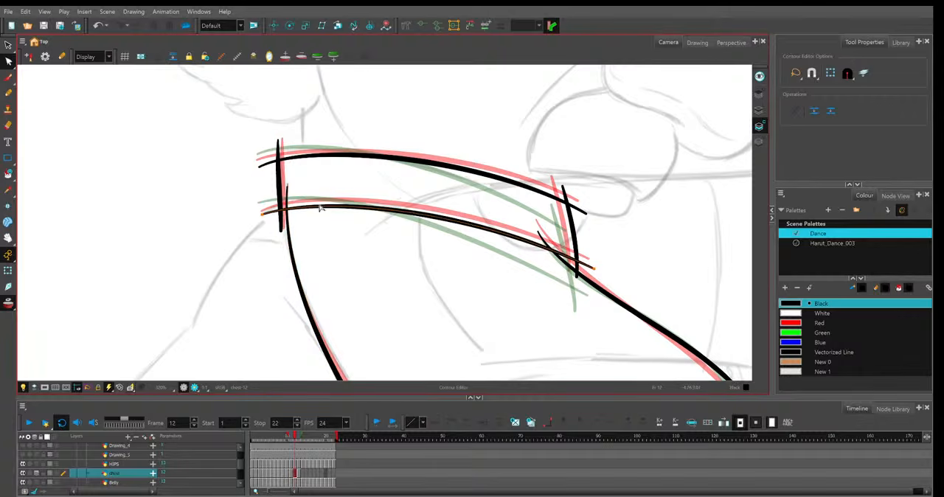
left_click_drag(262, 214, 256, 205)
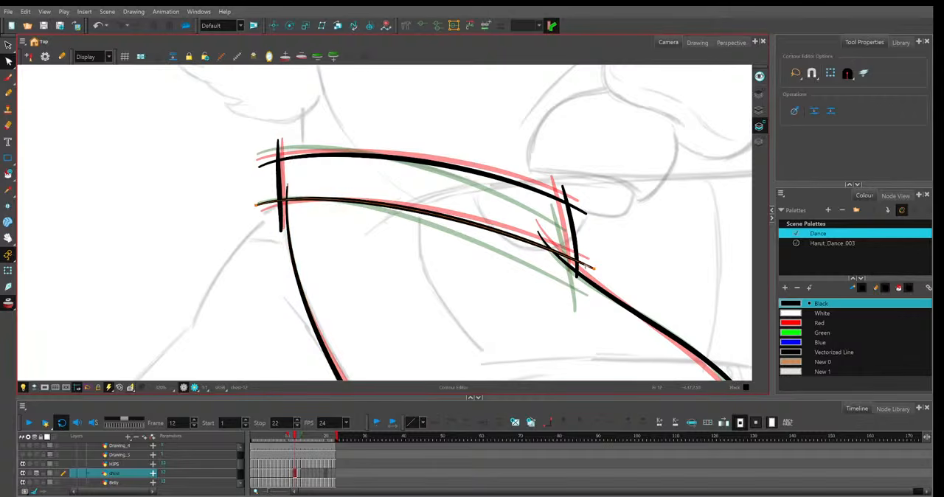
left_click(577, 270)
left_click_drag(593, 269, 572, 286)
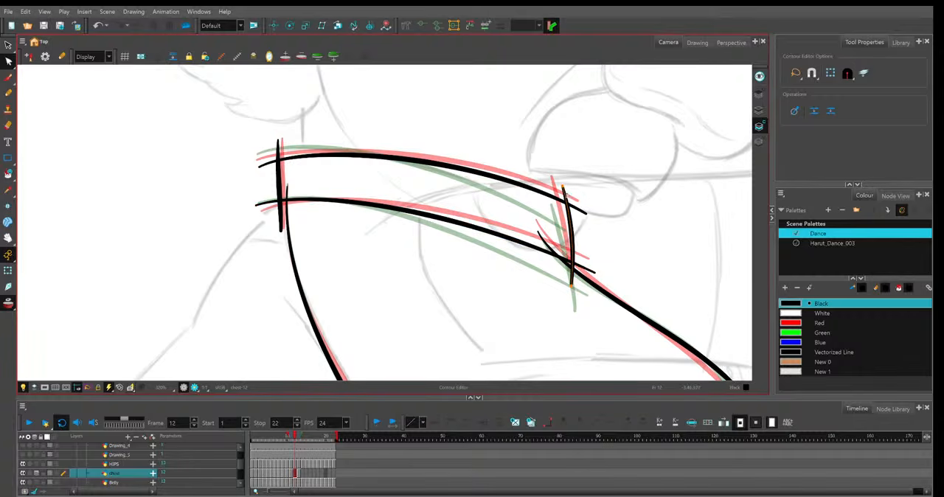
left_click_drag(564, 187, 550, 179)
Raise the back part of frame 12's upper collar line and pull its front end in slightly.
left_click(585, 214)
left_click_drag(585, 215, 581, 217)
left_click_drag(447, 149, 446, 145)
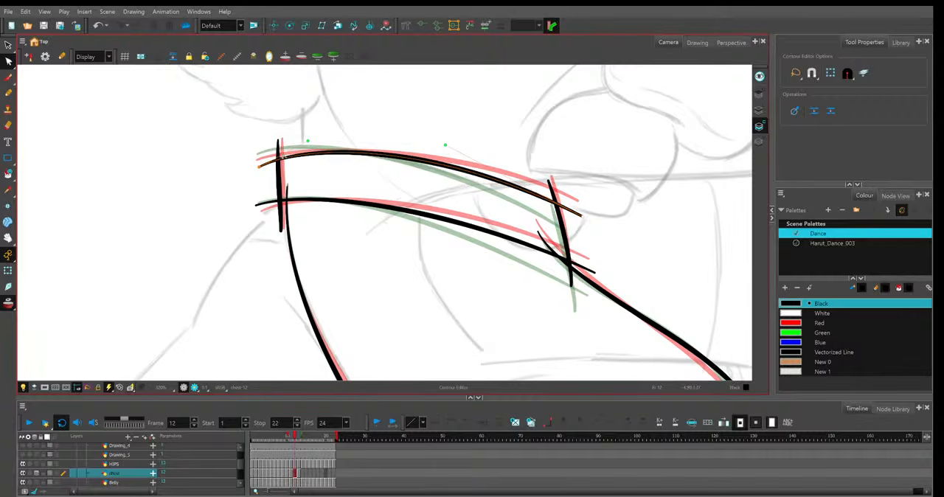
left_click_drag(308, 140, 312, 138)
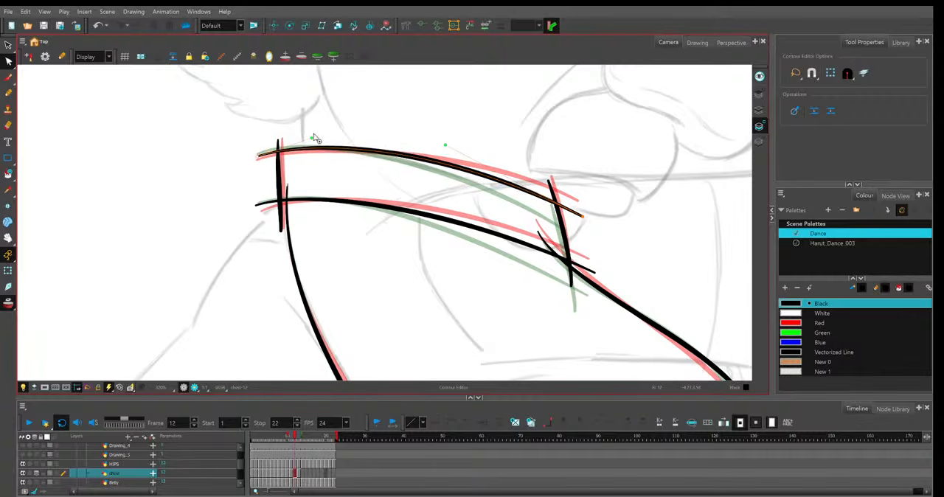
left_click(625, 181)
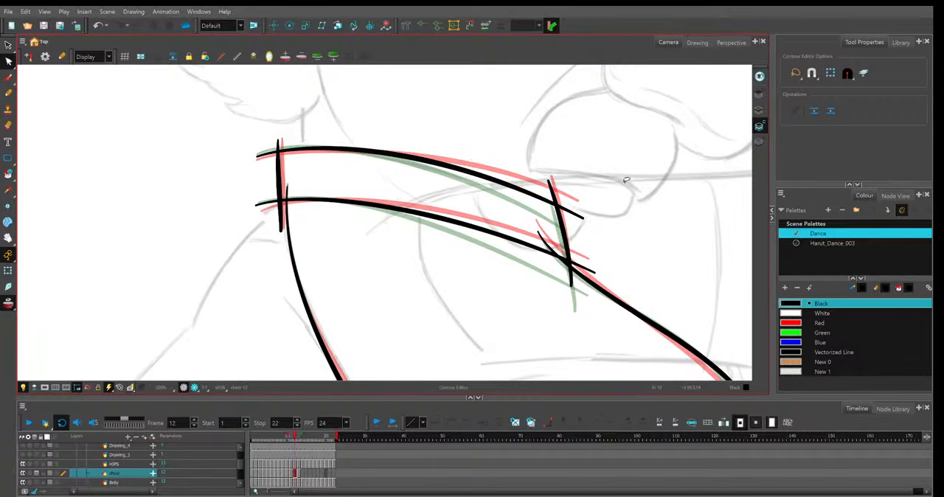
Refine the middle of frame 12's shirt opening edge and lower the short belly curve between the neighbouring frames' curves.
key("1")
left_click_drag(592, 301, 510, 249)
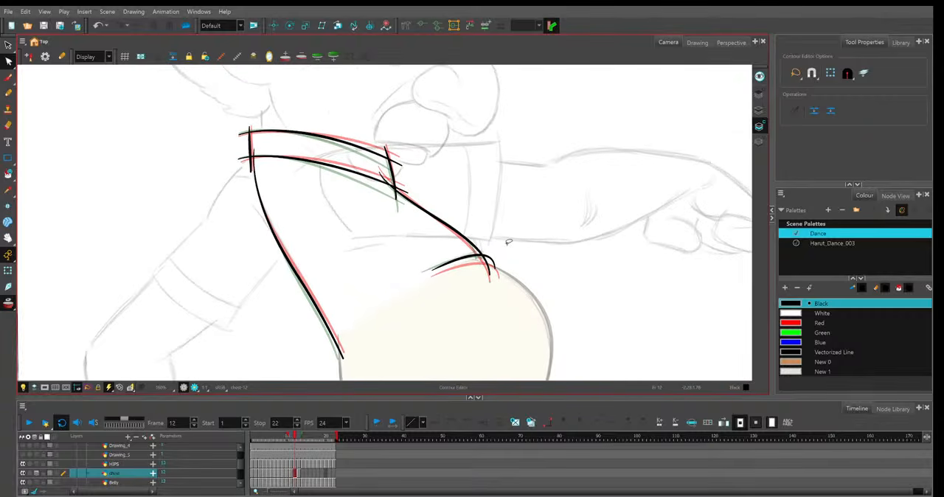
left_click(474, 239)
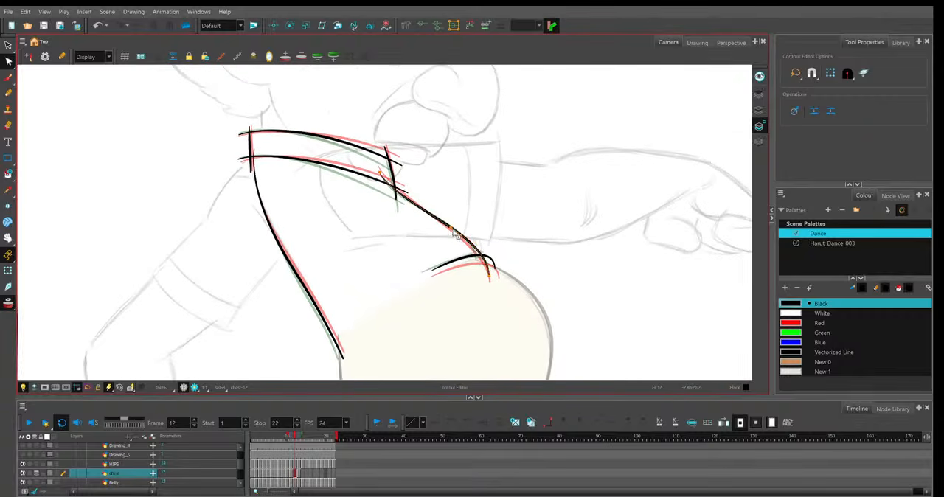
left_click(469, 262)
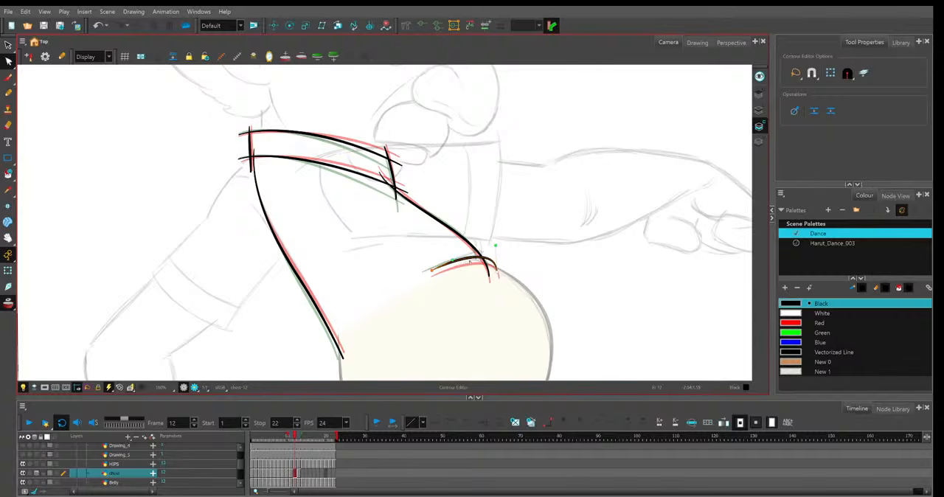
left_click_drag(432, 270, 450, 265)
key("ctrl+z")
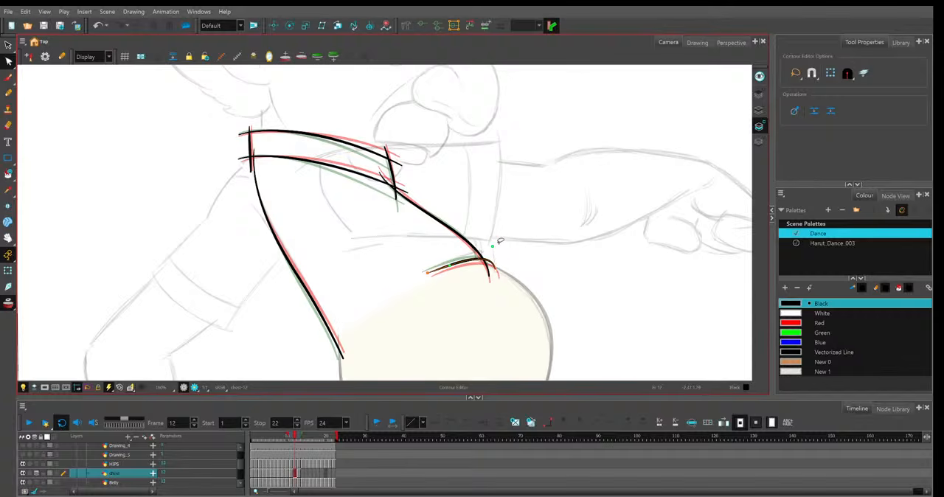
Check frame 12's back line and nudge the upper end of the shirt opening edge toward the front collar corner.
left_click(297, 268)
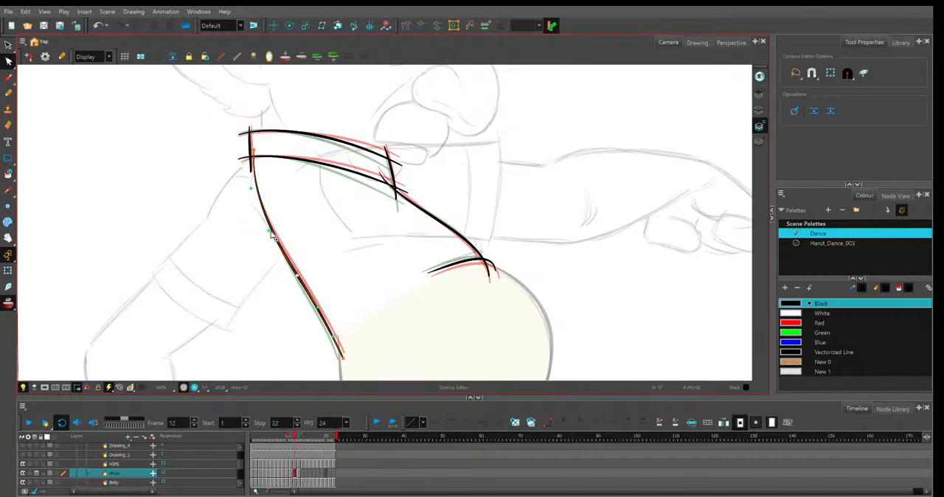
left_click(404, 195)
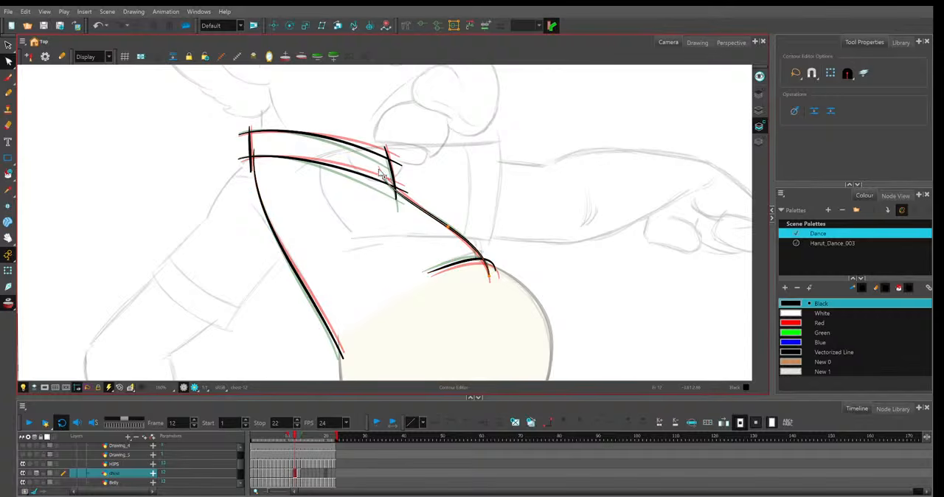
left_click_drag(379, 171, 381, 173)
Fine-tune the back ends of frame 12's two collar lines, lowering the upper collar line's curve slightly.
left_click(404, 157)
left_click(404, 168)
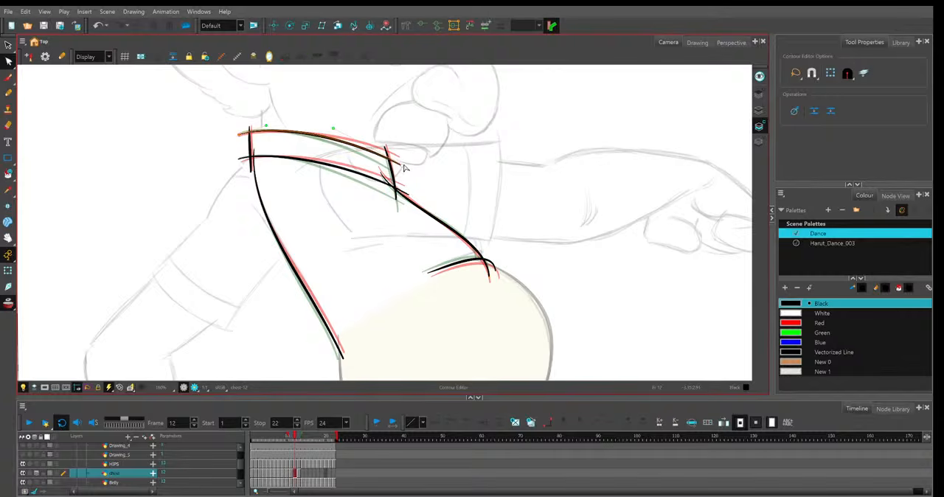
left_click(404, 169)
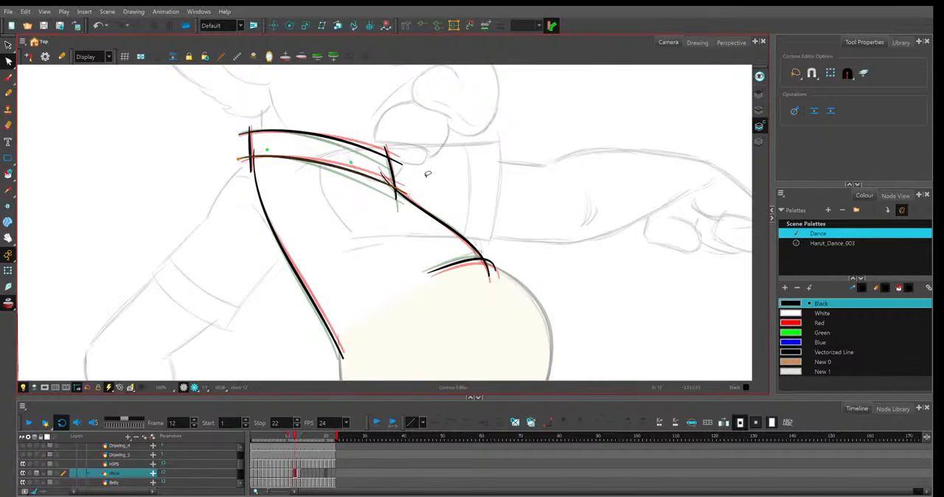
scroll(429, 174, "up", 3)
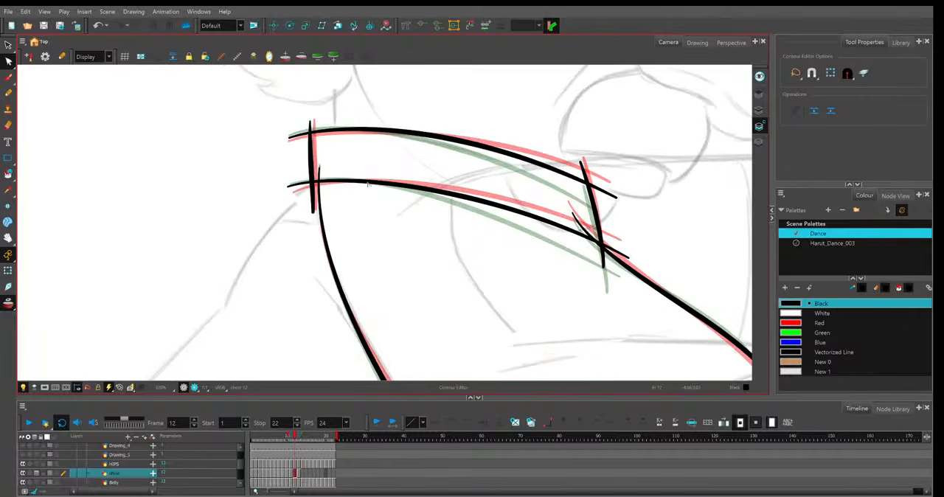
key("ctrl+z")
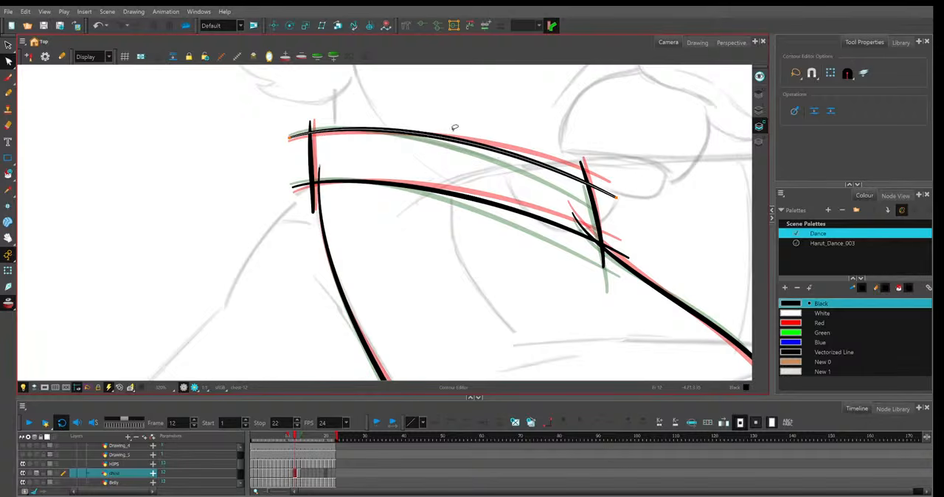
left_click_drag(376, 129, 375, 131)
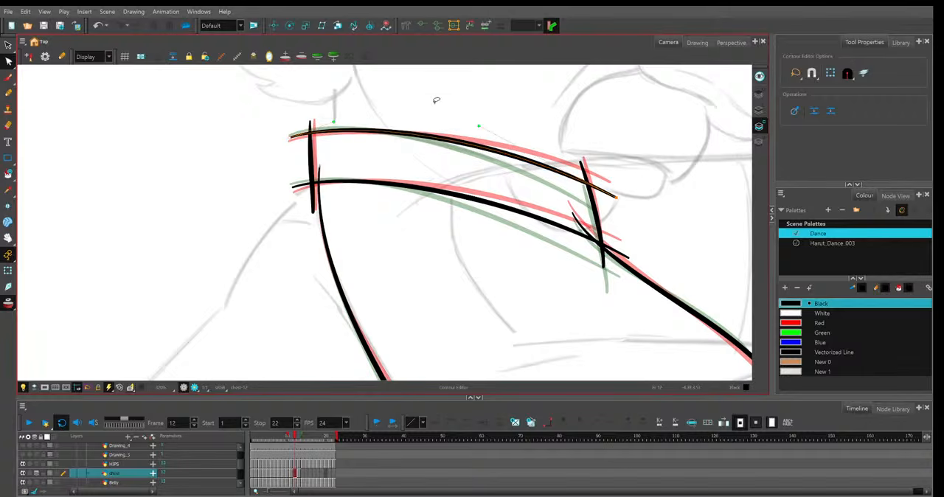
scroll(560, 206, "down", 4)
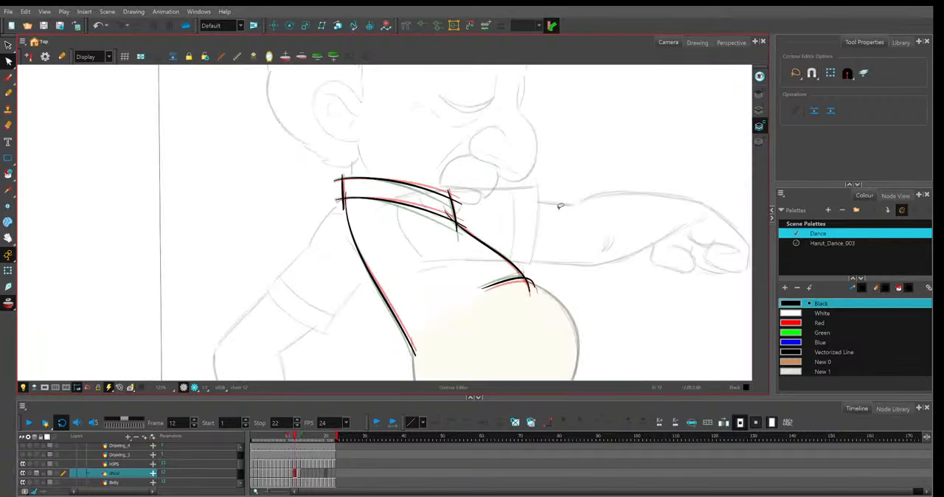
left_click(471, 232)
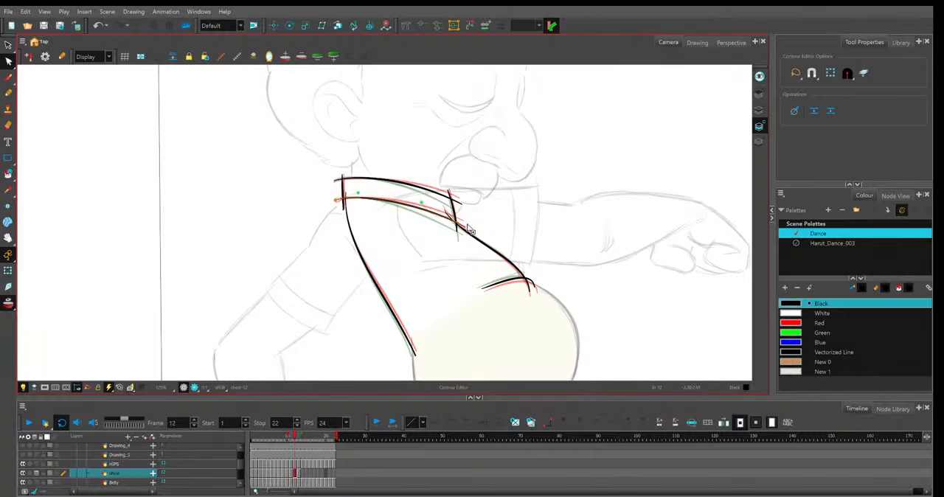
left_click(466, 177)
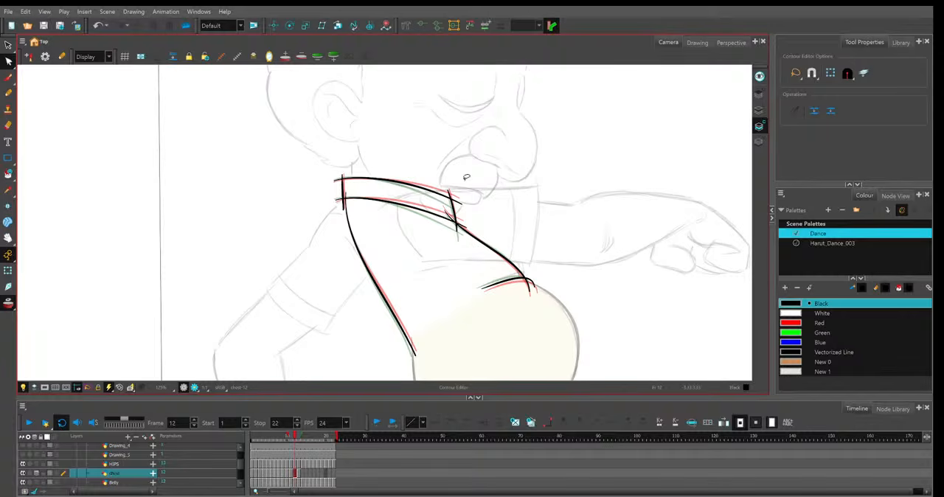
scroll(557, 271, "down", 1)
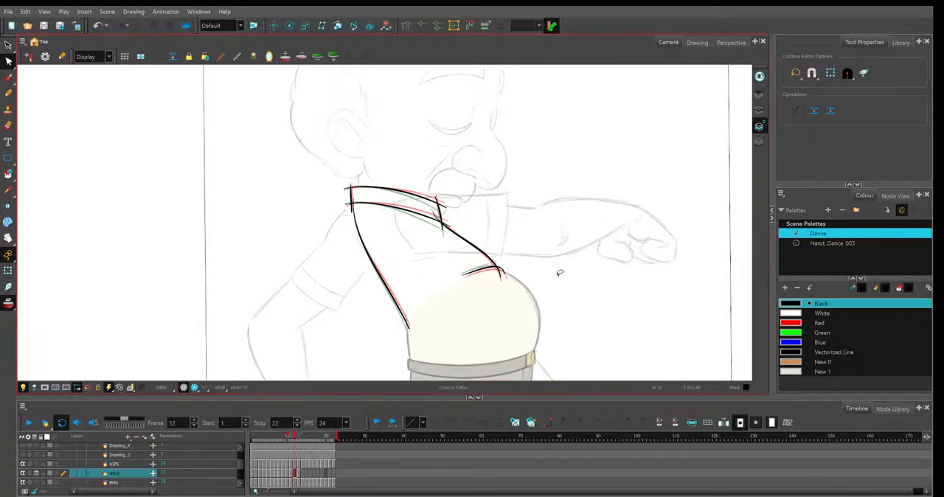
Refine the front end of frame 12's short belly curve and the upper part of the shirt opening edge.
scroll(531, 273, "up", 2)
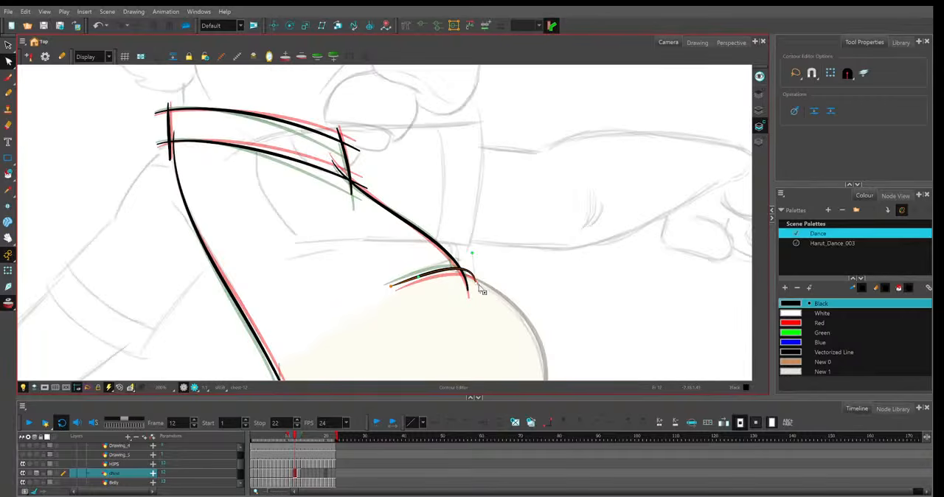
left_click(468, 273)
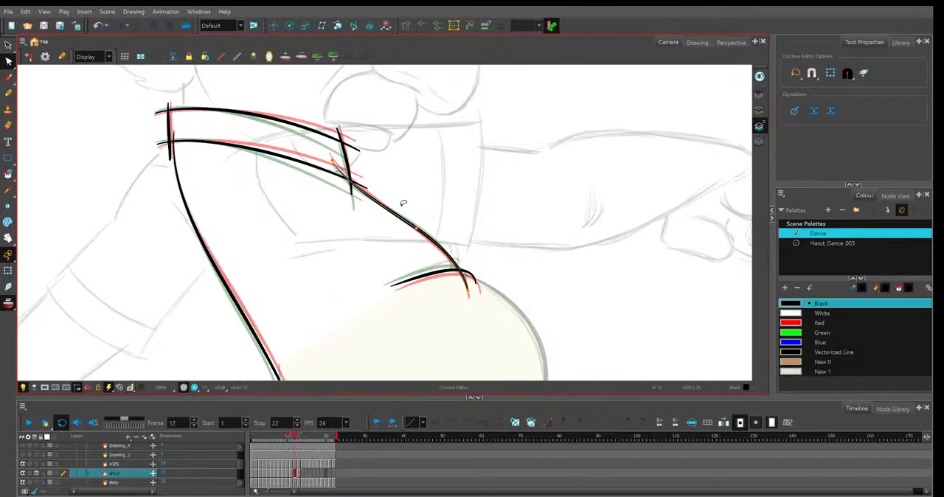
scroll(402, 204, "up", 1)
scroll(379, 222, "up", 1)
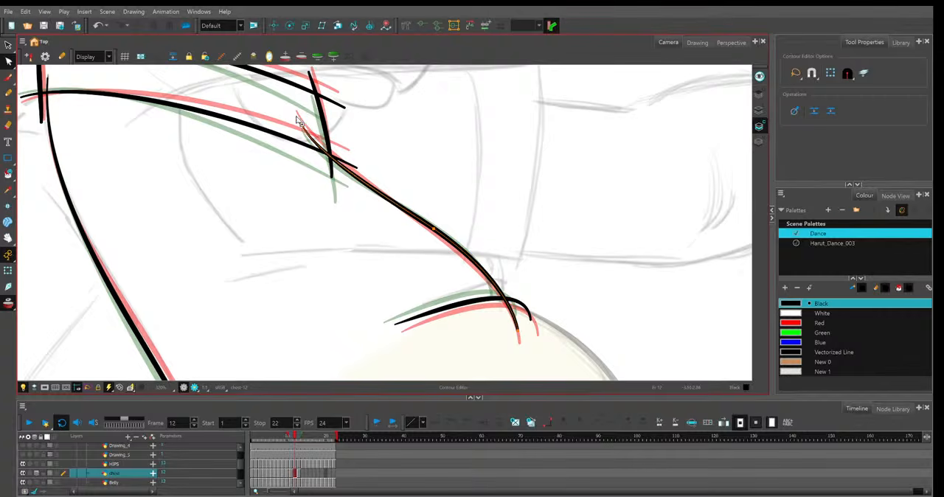
scroll(382, 206, "down", 4)
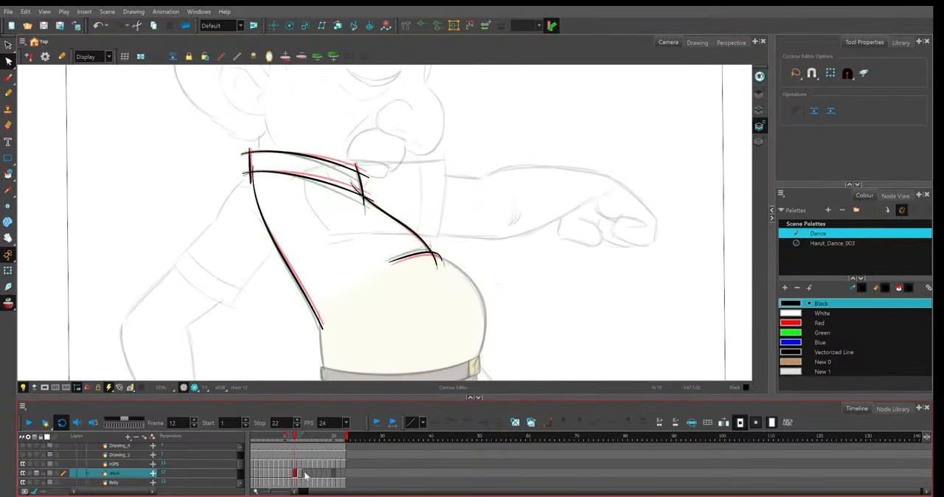
Step back and forth through the frames to check the shirt and collar motion, ending on frame 8.
left_click_drag(302, 440, 290, 433)
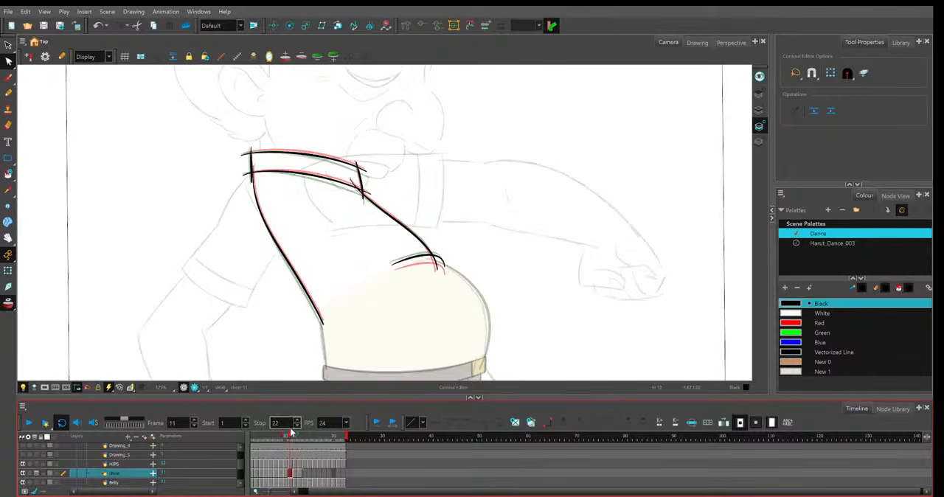
key("comma")
key("comma")
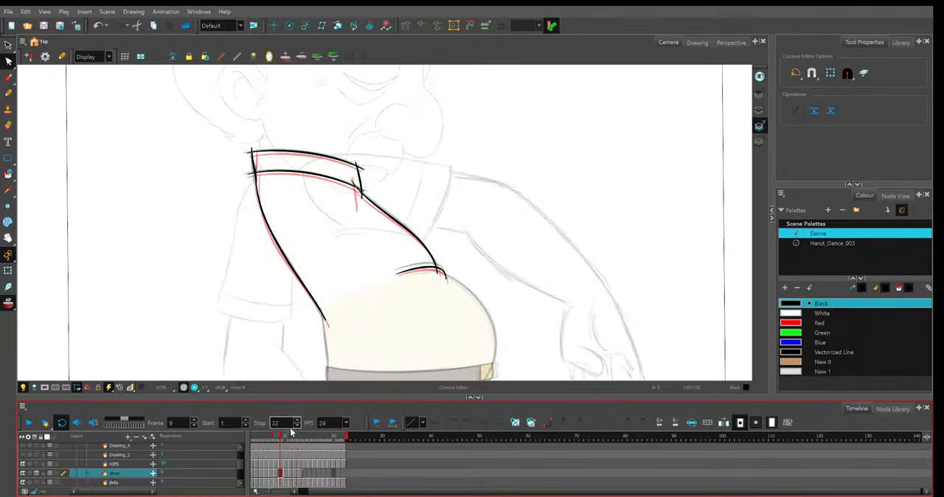
key("period")
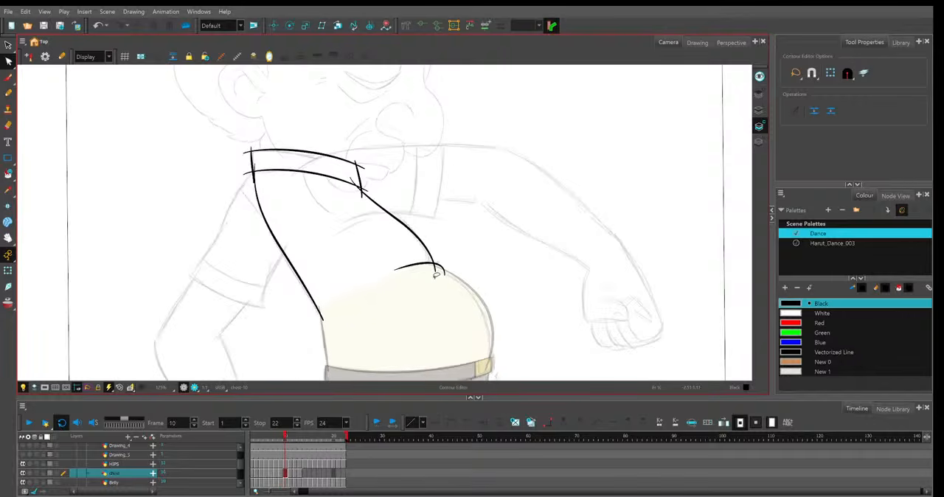
key("period")
key("period")
key("period")
key("period")
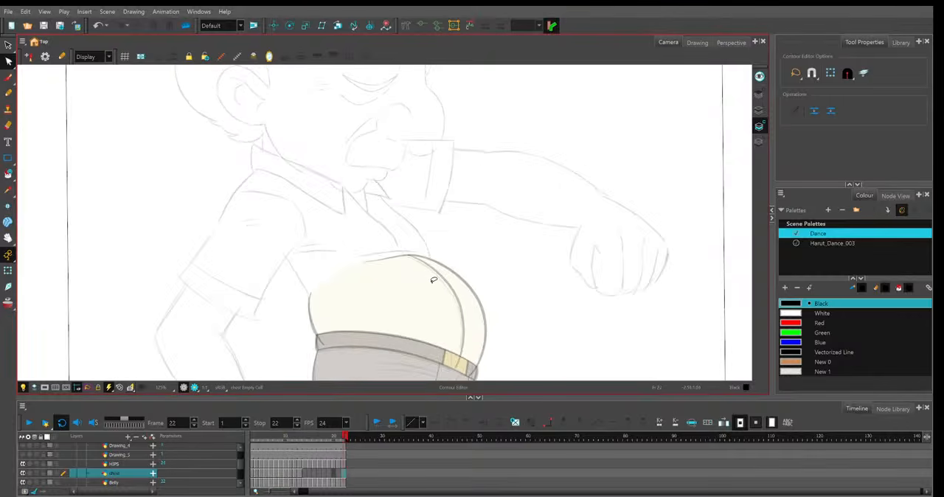
key("comma")
key("comma")
key("comma")
key("comma")
key("comma")
key("comma")
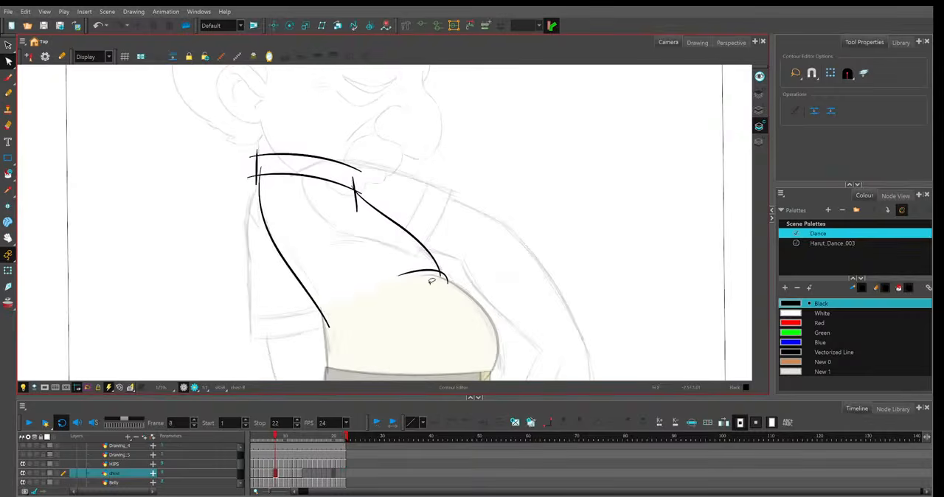
Turn on onion skin for frame 8, shift the short back collar line toward the back and refine the back line's upper curve.
left_click(8, 304)
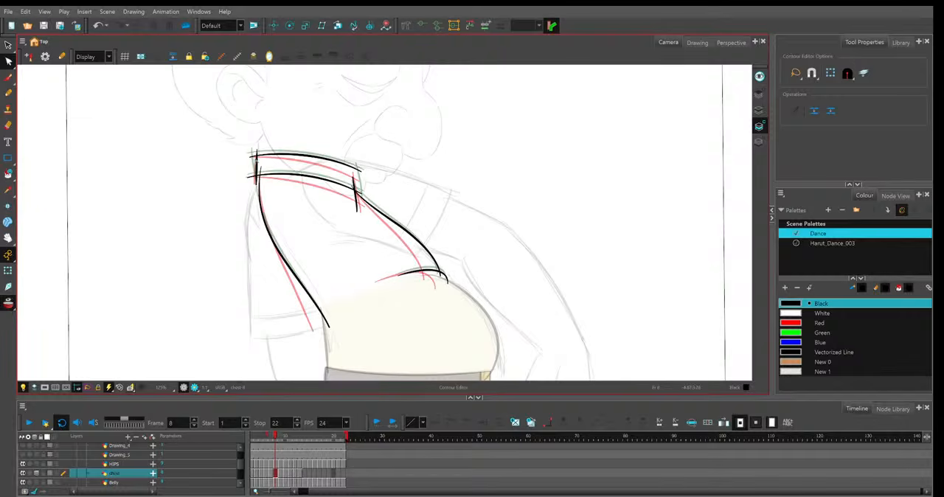
left_click(255, 190)
left_click(257, 201)
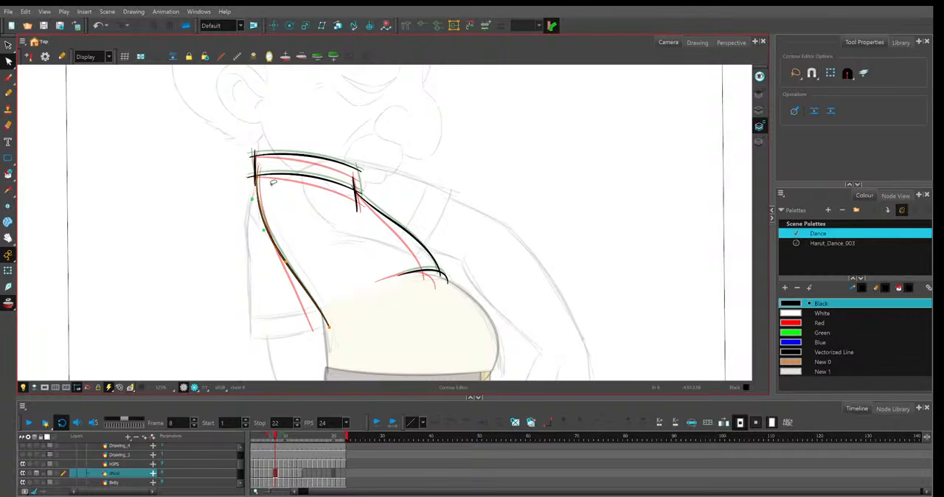
left_click_drag(252, 199, 256, 198)
left_click(290, 270)
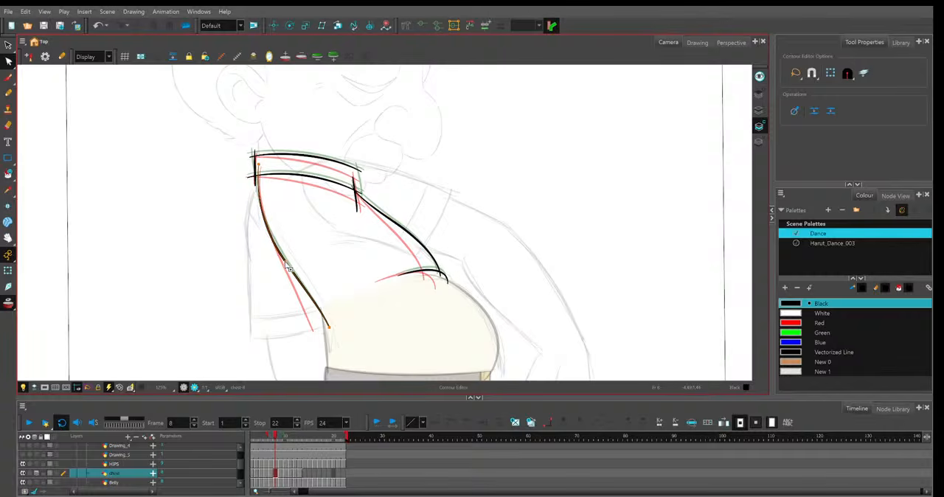
Lower the bottom end and middle of frame 8's back line so it sits between the neighbouring frames' lines.
left_click(328, 328)
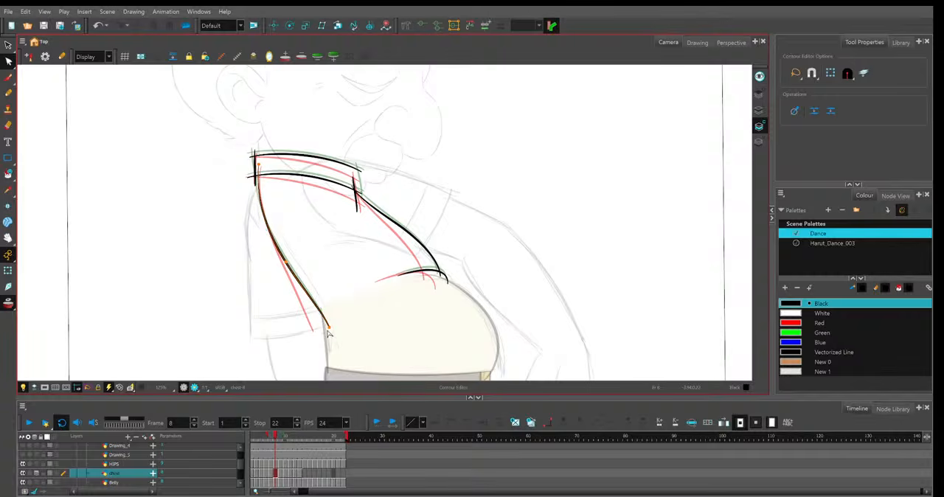
left_click(327, 330)
left_click(329, 328)
left_click_drag(329, 328, 327, 331)
left_click_drag(286, 262, 289, 268)
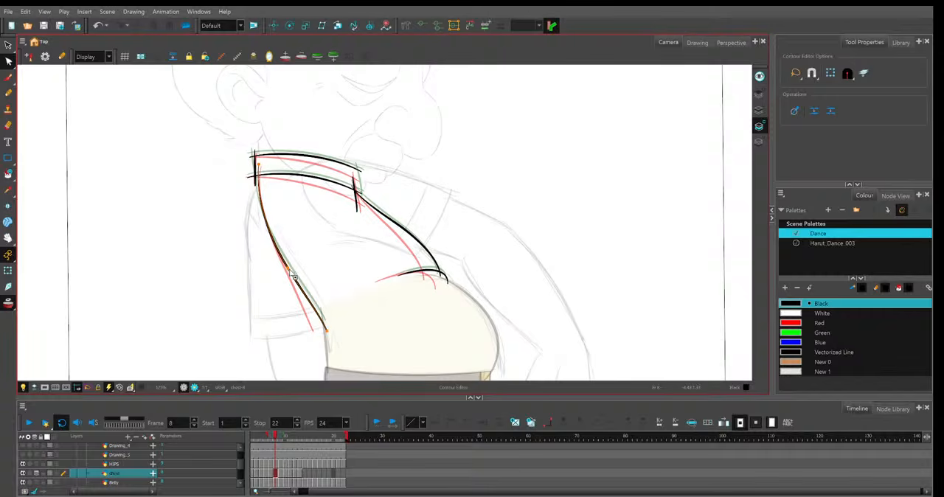
Move the lower end of frame 8's shirt opening edge inward and adjust the short belly curve between the onion-skin lines.
left_click(458, 275)
left_click(440, 273)
left_click_drag(441, 273, 435, 277)
left_click_drag(405, 229, 402, 228)
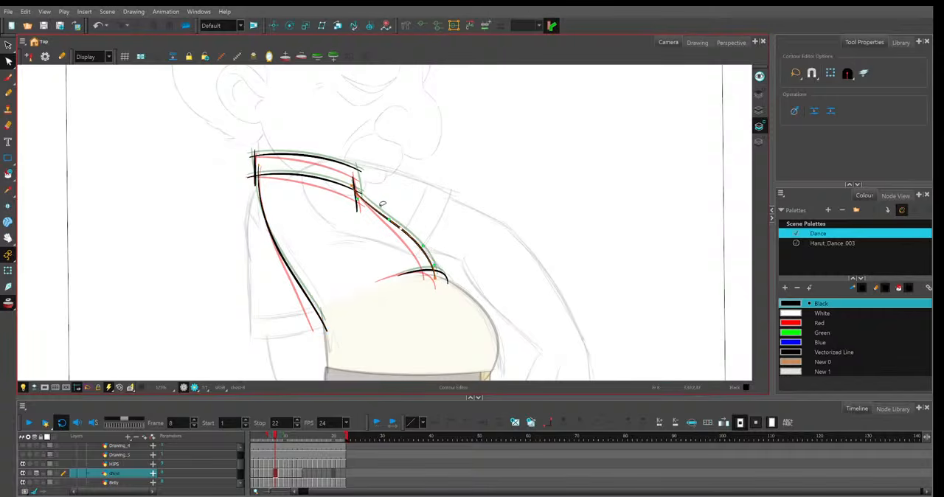
left_click(402, 278)
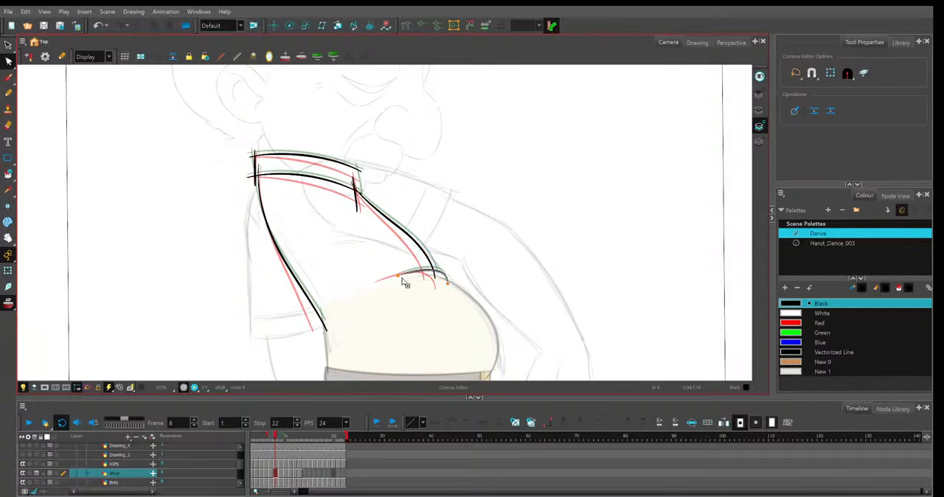
left_click_drag(399, 277, 443, 282)
left_click(484, 256)
On frame 9, lower the back line's bottom end slightly and smooth the shirt opening edge against the neighbouring frames.
key("period")
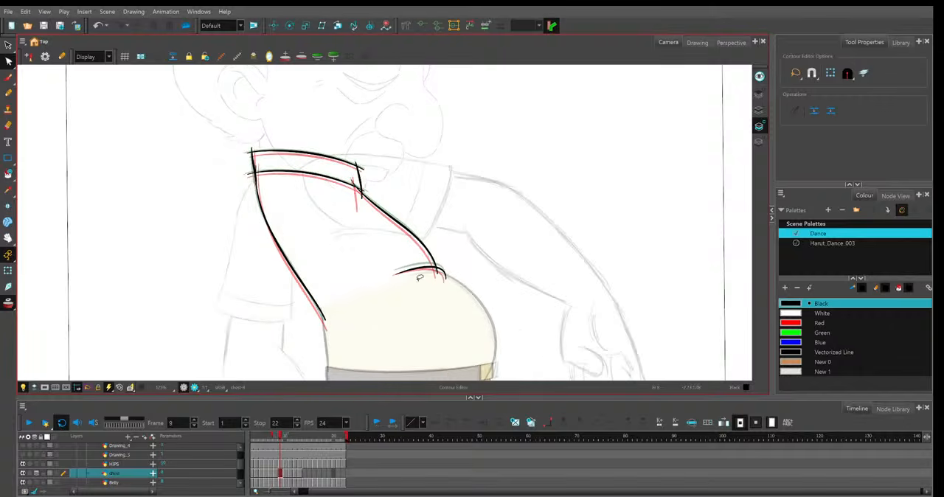
left_click(320, 313)
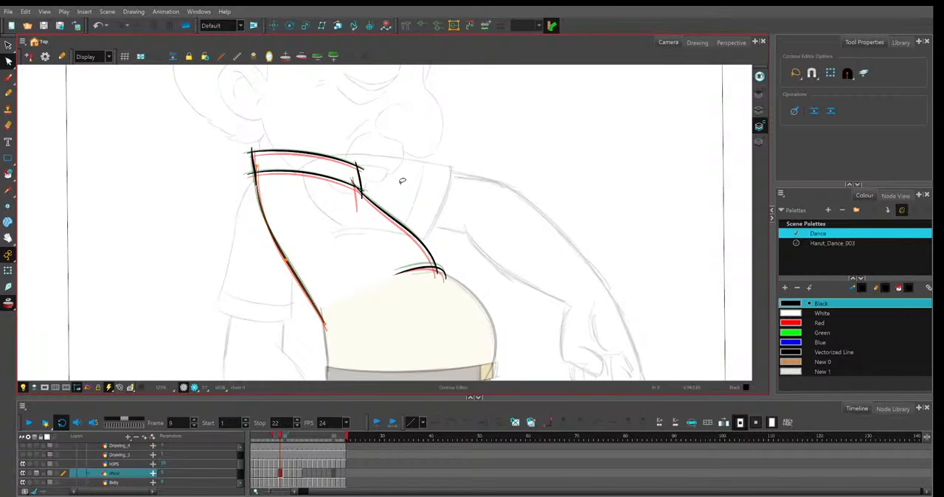
left_click(408, 229)
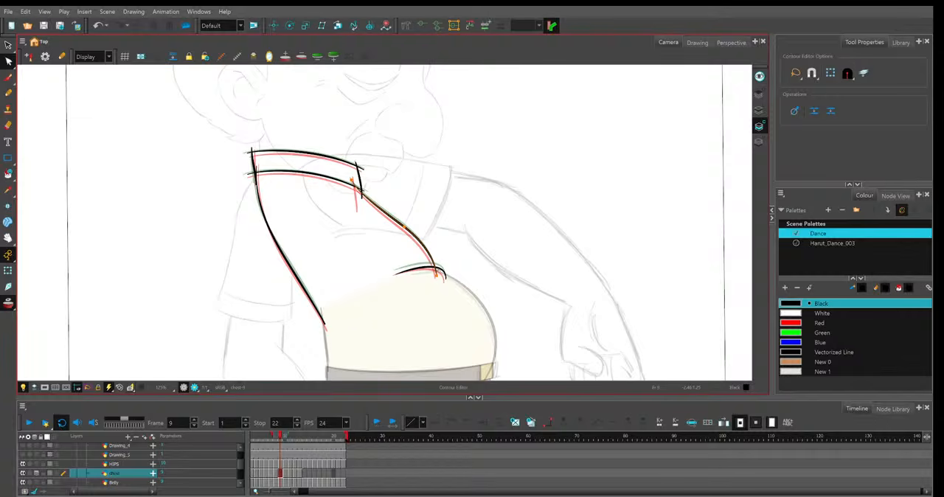
left_click(406, 228)
left_click_drag(393, 217, 390, 214)
Refine frame 9's short belly curve and the front end of its lower collar line.
left_click(440, 272)
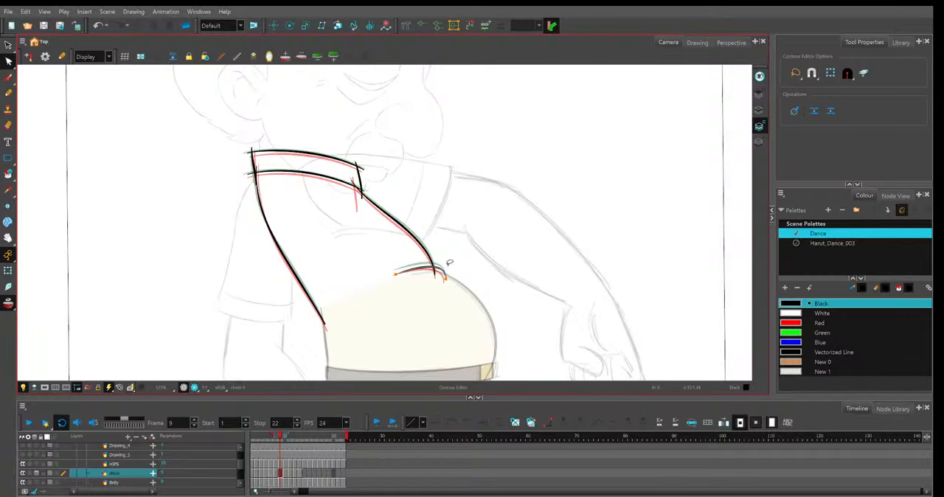
left_click(445, 278)
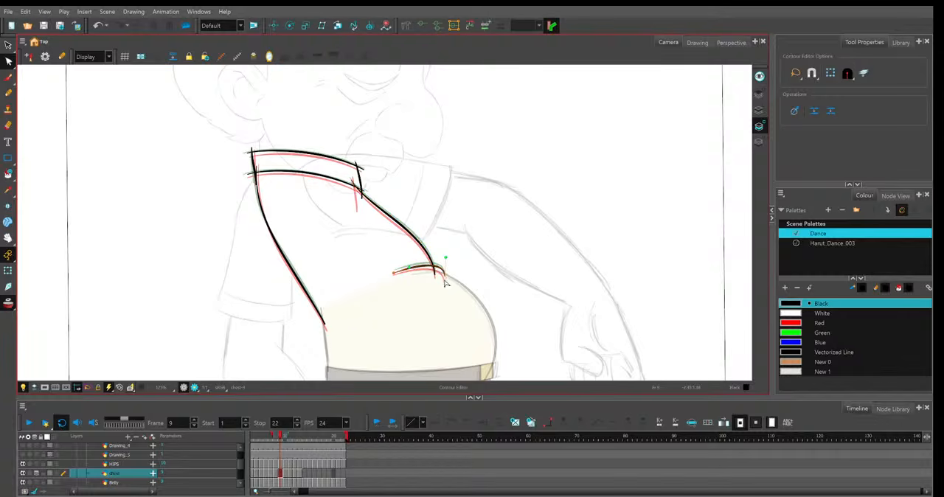
left_click(489, 262)
left_click_drag(490, 262, 480, 268)
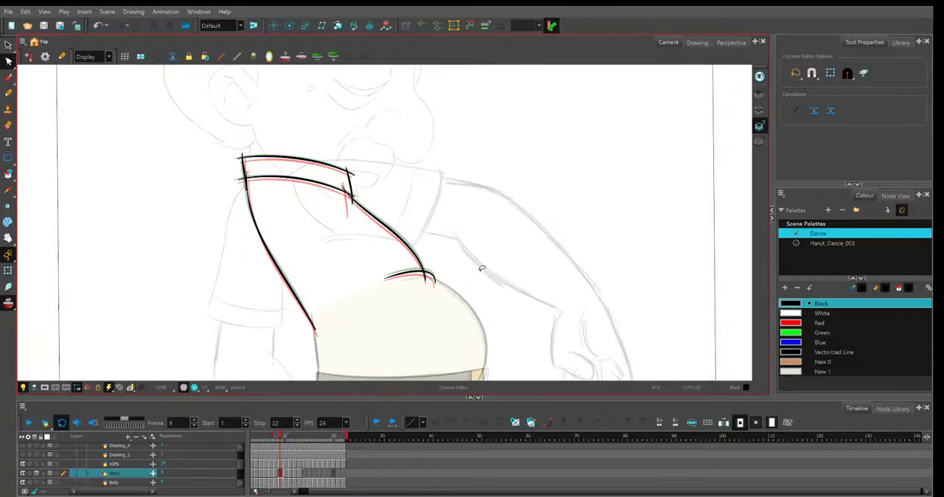
left_click(359, 189)
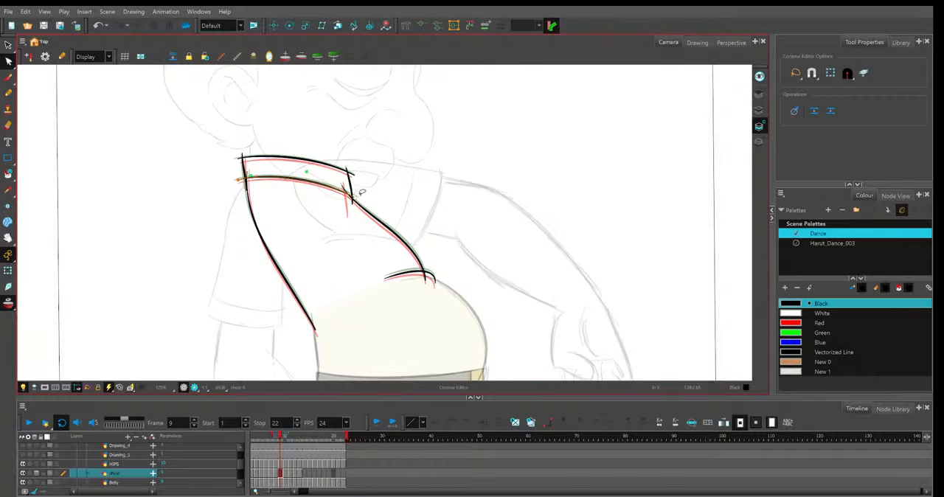
Raise the lower end of frame 11's shirt opening edge to meet the belly curve and compare it with frame 10.
key(".")
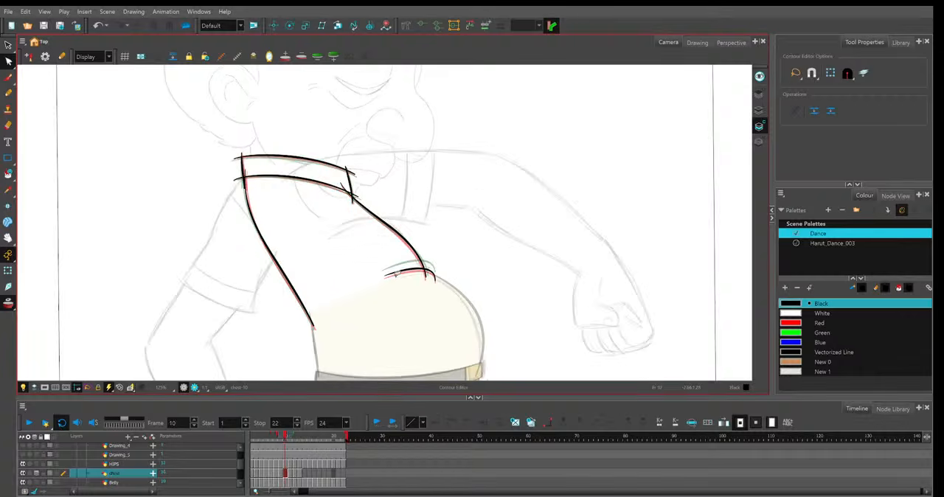
key(".")
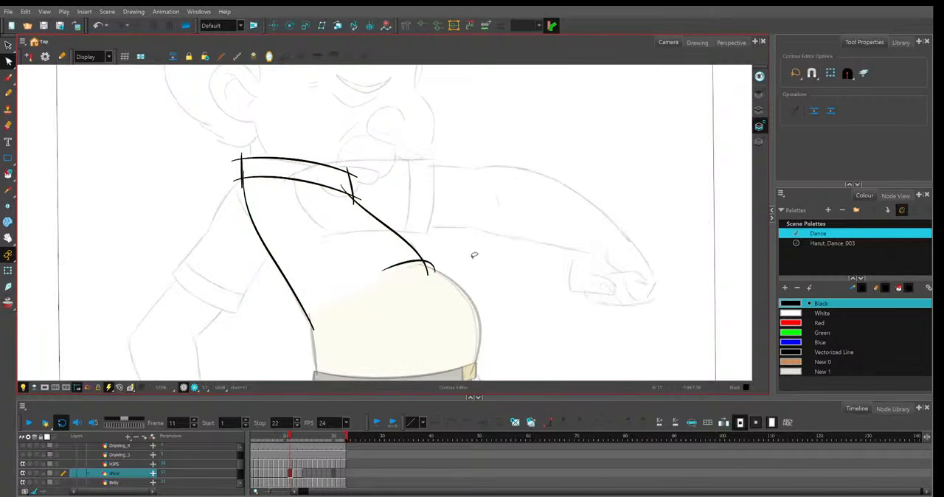
left_click(431, 273)
left_click_drag(431, 281, 431, 270)
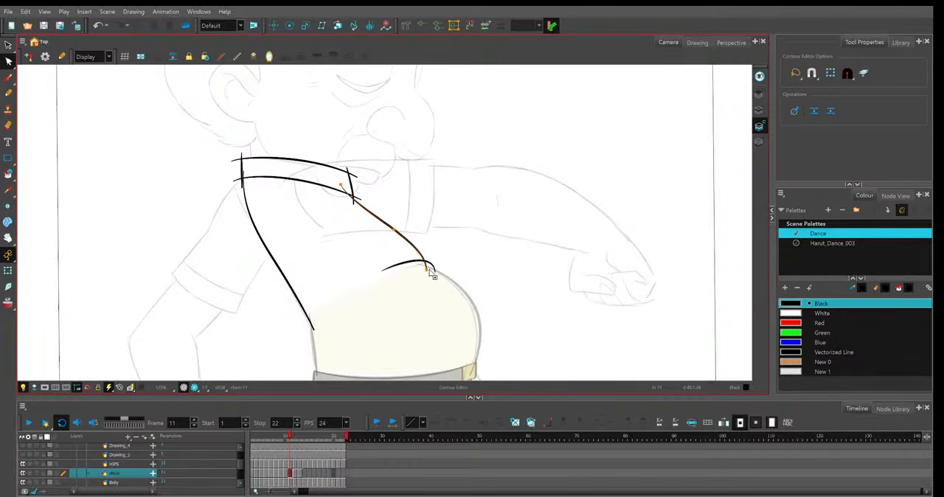
left_click(434, 274)
key("comma")
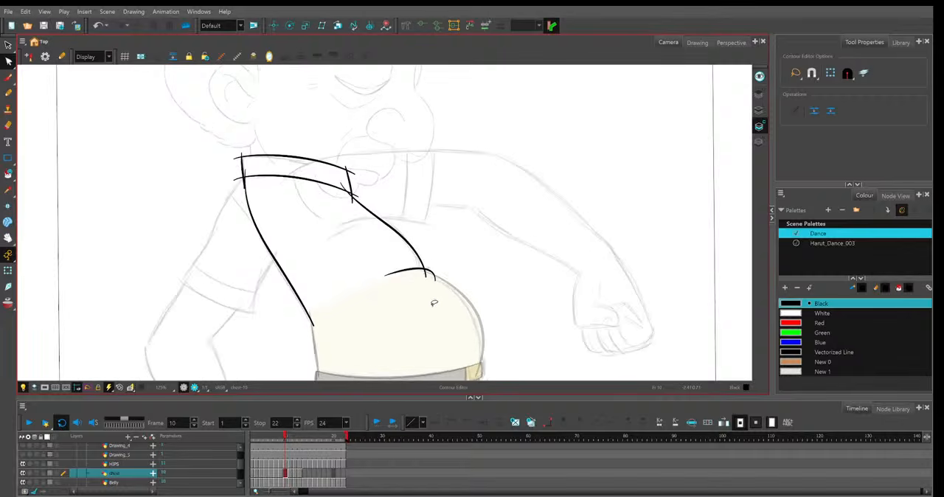
key("period")
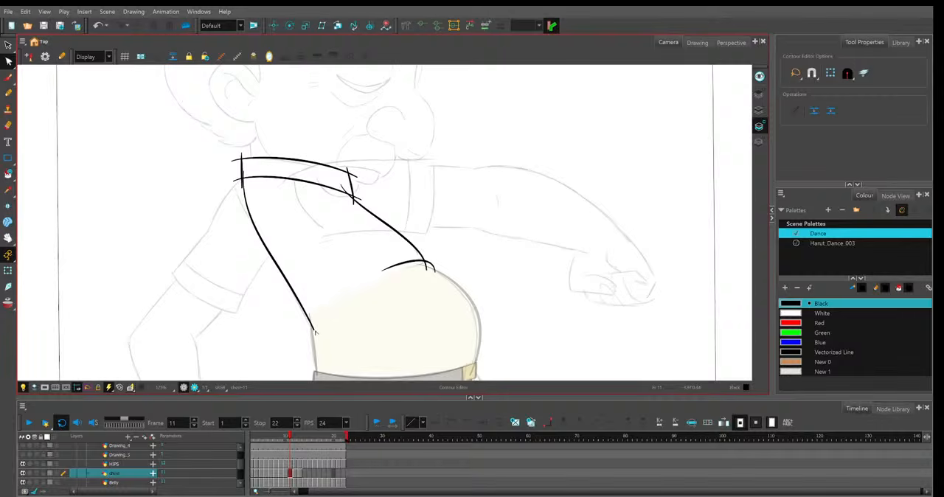
key("ctrl+a")
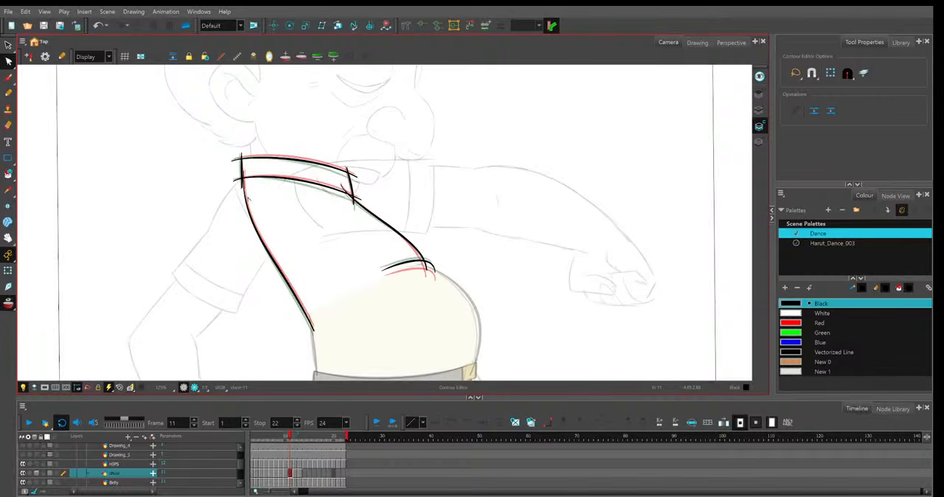
Duplicate the shirt drawing on frame 14 and move the back line's bottom end and middle outward to match the sketch.
left_click(295, 474)
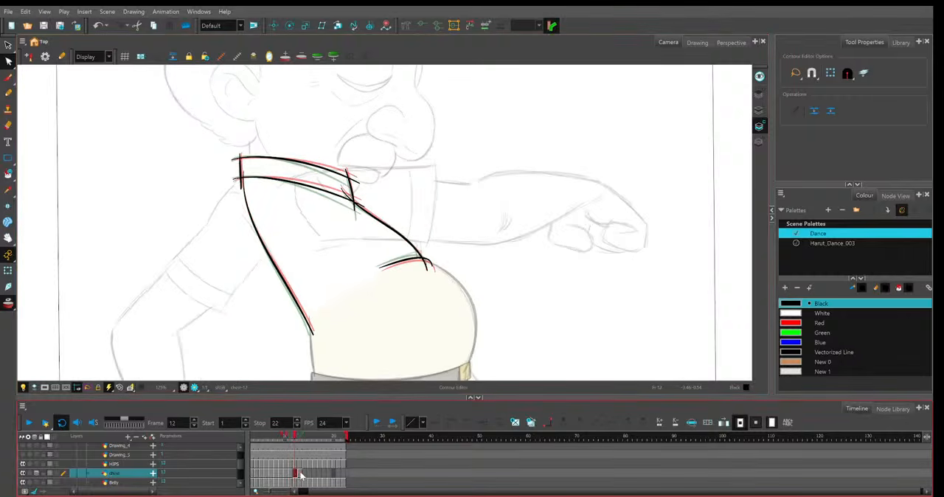
left_click(301, 475)
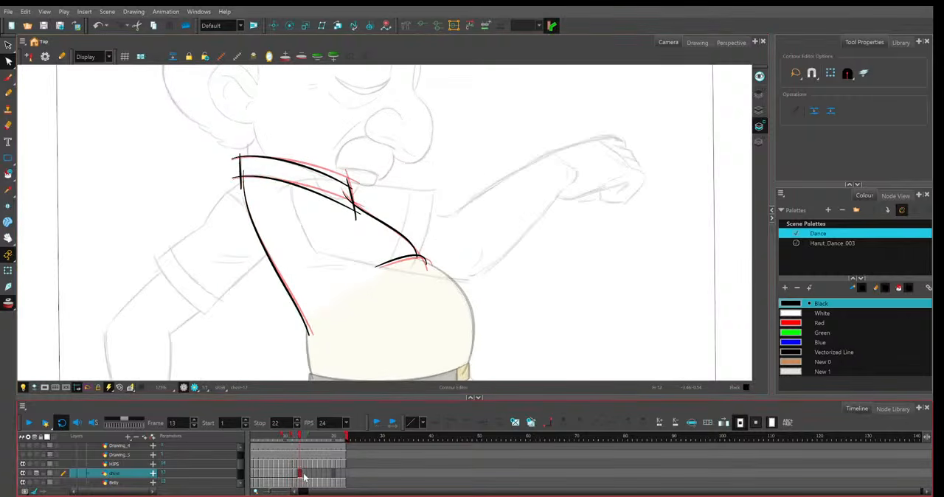
left_click(305, 479)
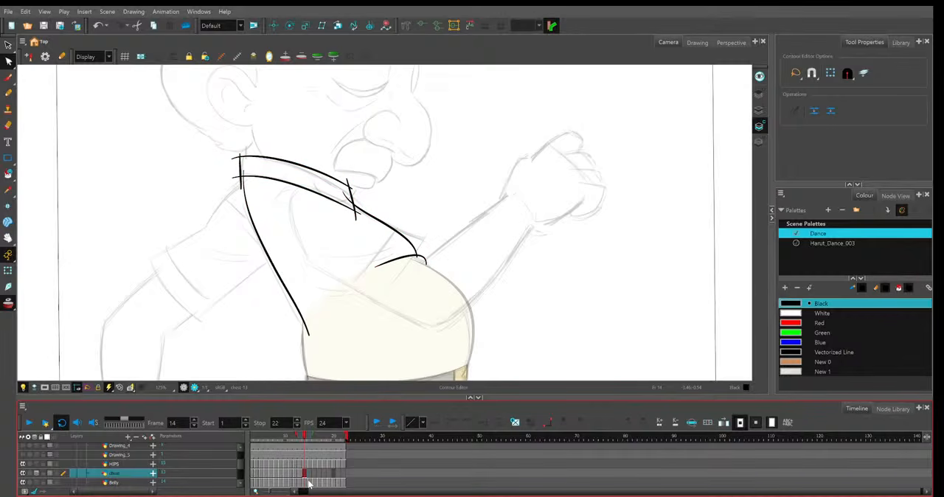
left_click(300, 474)
left_click(306, 474)
key("alt+shift+d")
left_click(310, 337)
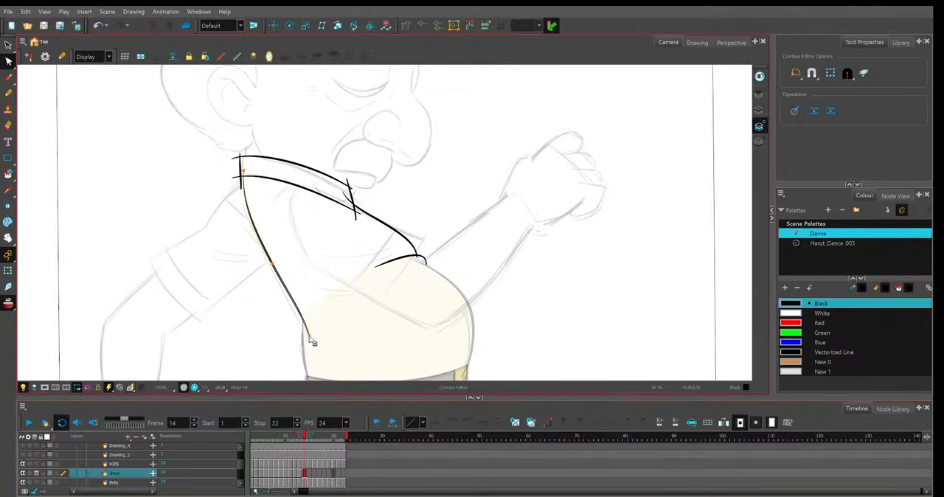
left_click_drag(309, 336, 305, 336)
left_click_drag(272, 263, 270, 264)
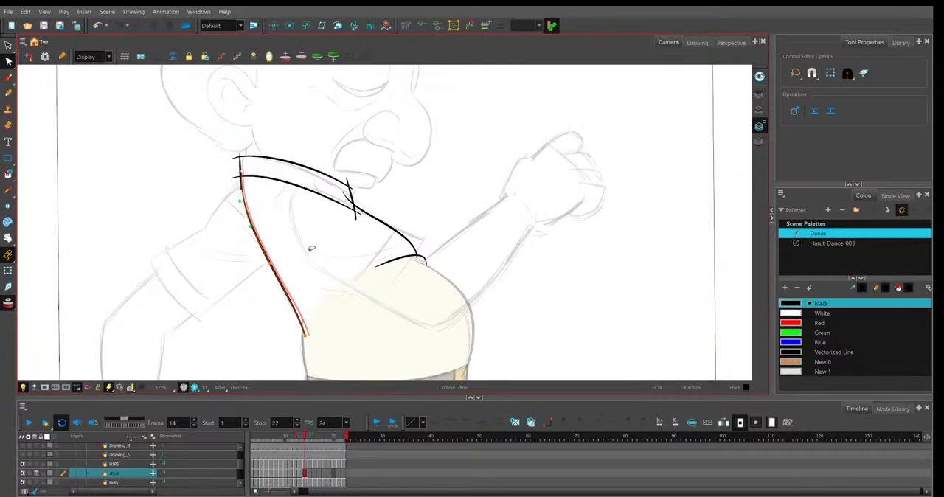
Shift frame 14's shirt opening edge and short belly curve slightly forward, comparing them with frame 13.
left_click(343, 195)
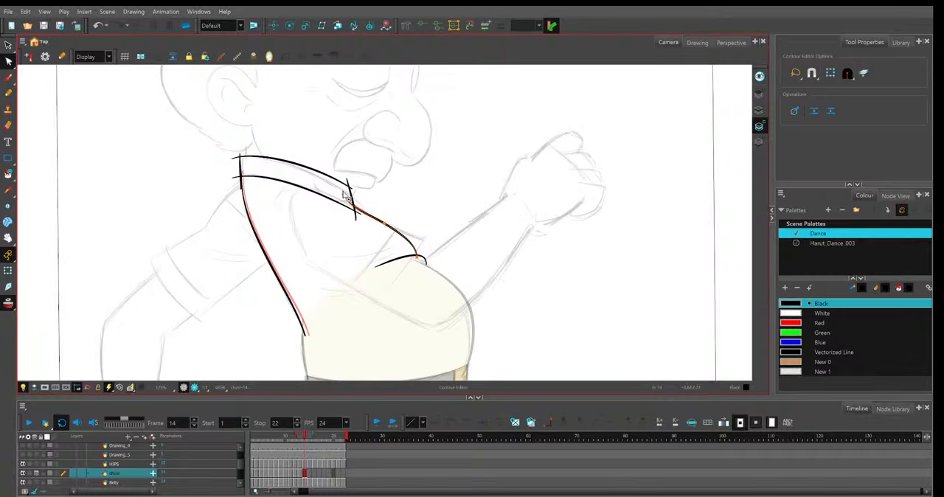
left_click(430, 250)
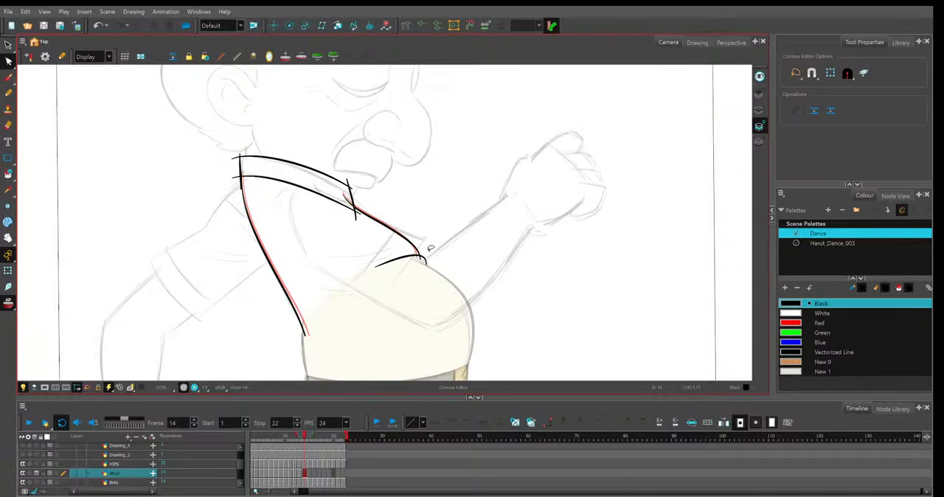
key("comma")
key("period")
left_click(376, 270)
left_click_drag(374, 270, 430, 270)
left_click(437, 243)
Adjust frame 14's two long collar lines and the short lines at the collar's back and front, checking against frame 13.
key("comma")
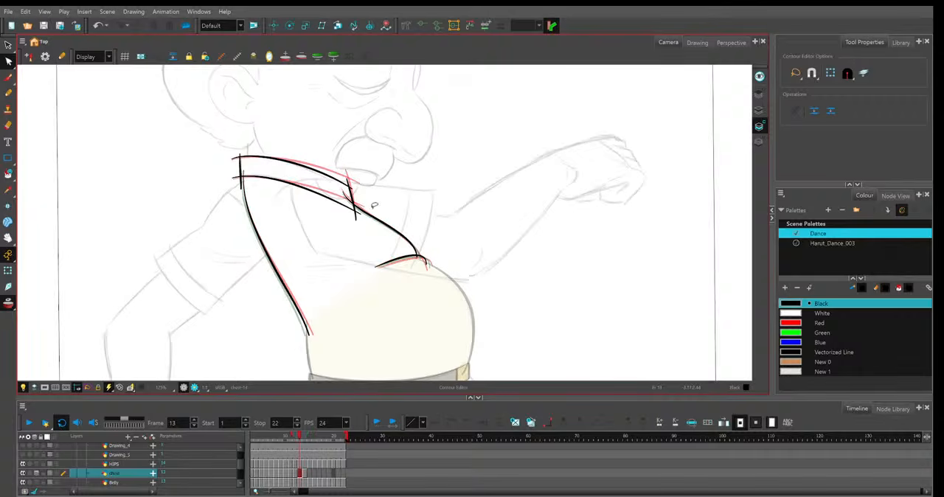
key("period")
left_click(235, 180)
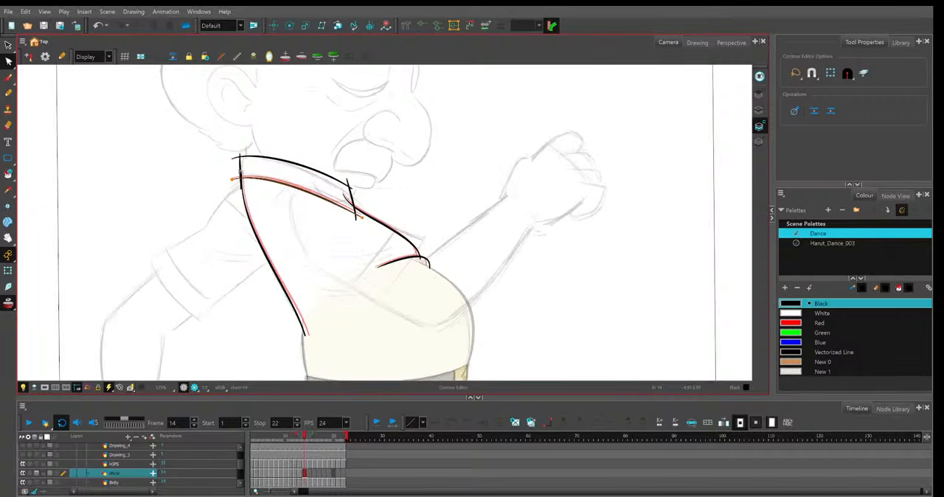
left_click(239, 164)
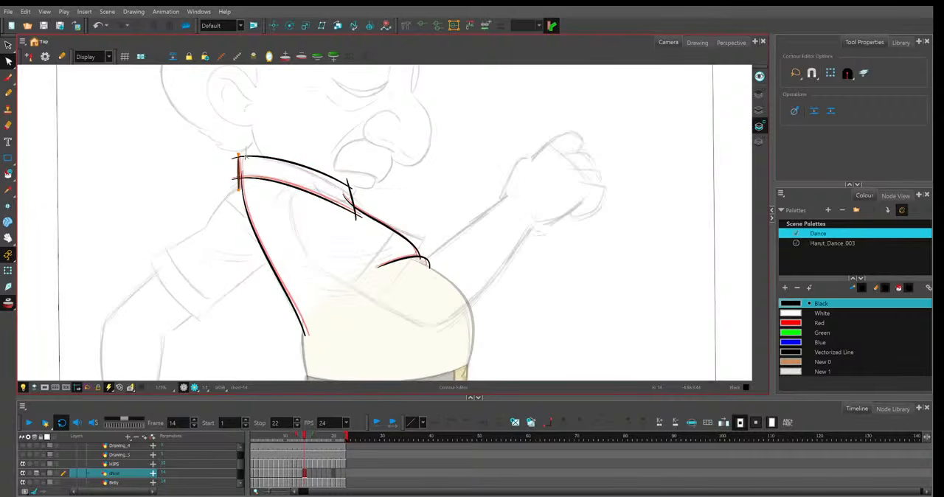
left_click(355, 196)
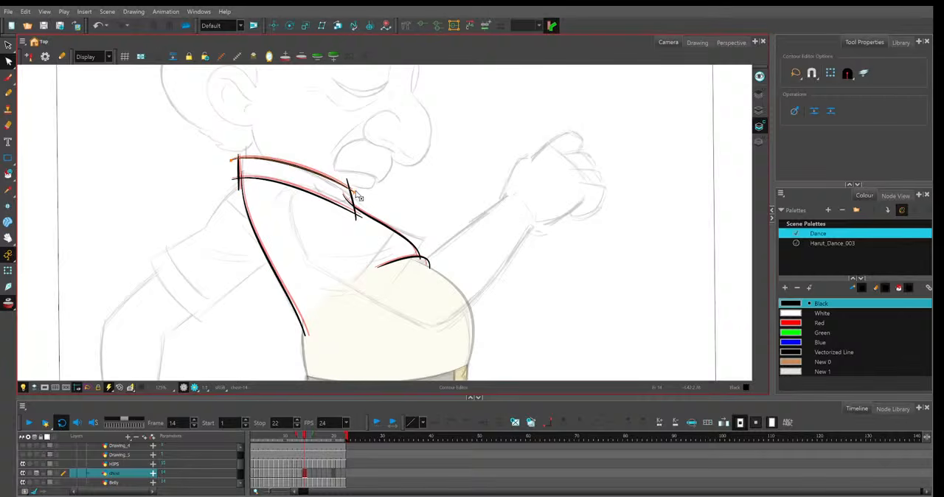
key("comma")
key("period")
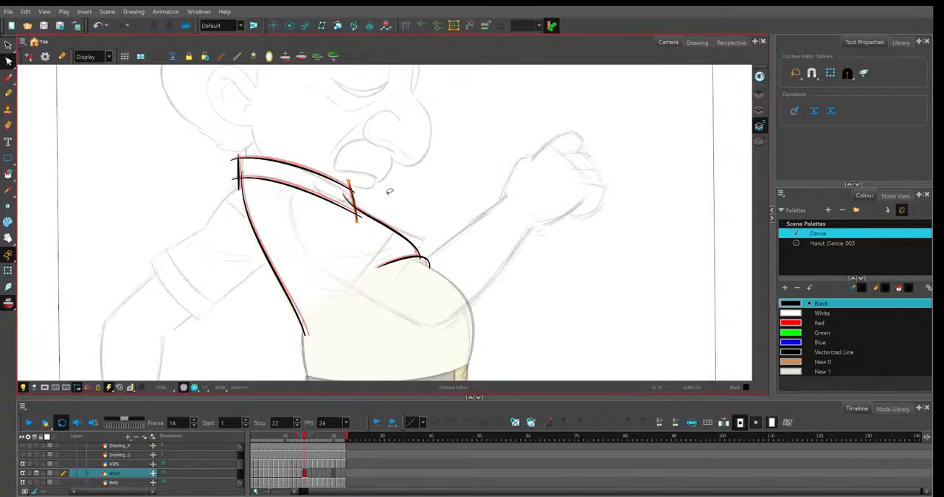
Duplicate the shirt drawing on frame 15 and shift the back line's lower end and middle backward to match the sketch.
key("period")
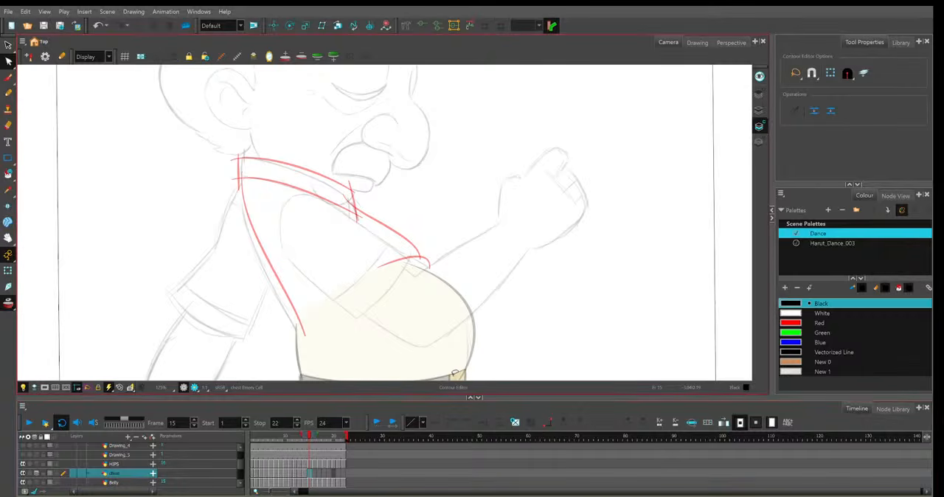
key("F5")
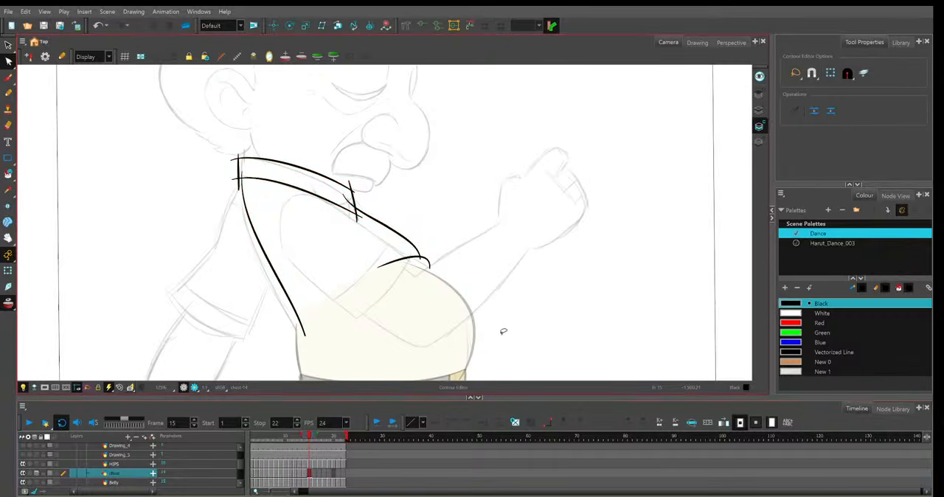
left_click(310, 475)
key("alt+shift+d")
left_click(271, 269)
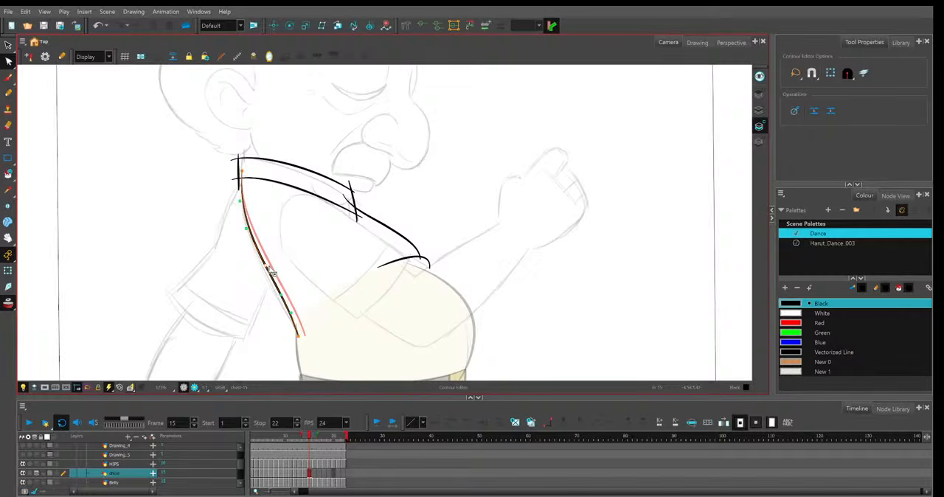
left_click_drag(283, 292, 279, 293)
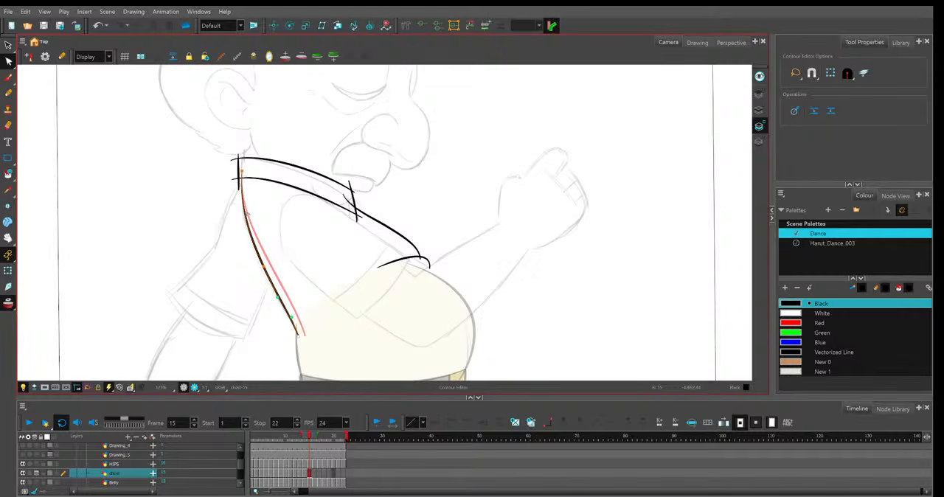
left_click_drag(245, 198, 242, 198)
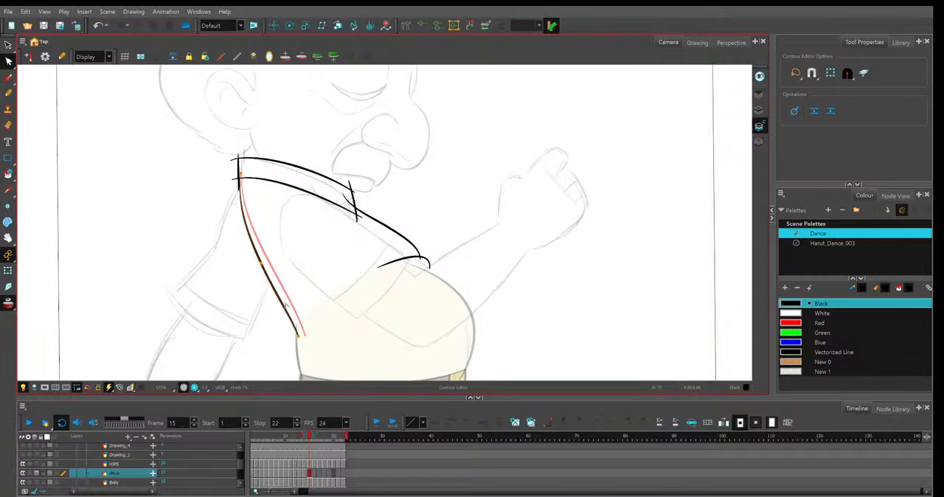
Lower frame 15's shirt opening edge and short belly curve slightly to follow the sketch, relative to frame 14.
left_click(411, 205)
left_click(408, 242)
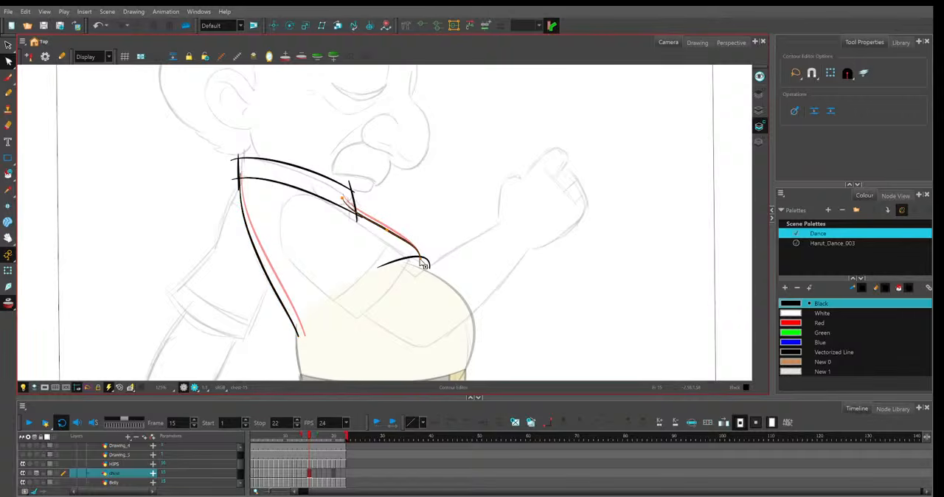
left_click(425, 265)
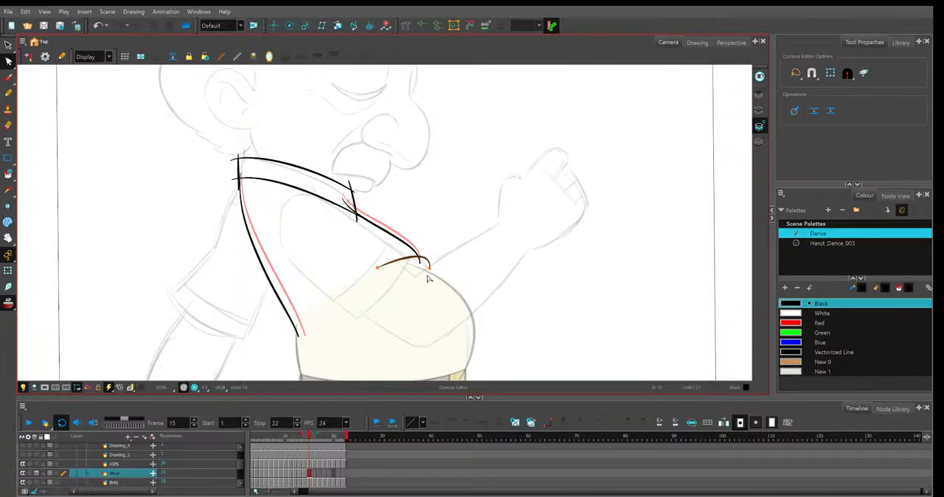
left_click_drag(429, 269, 433, 255)
left_click(425, 273)
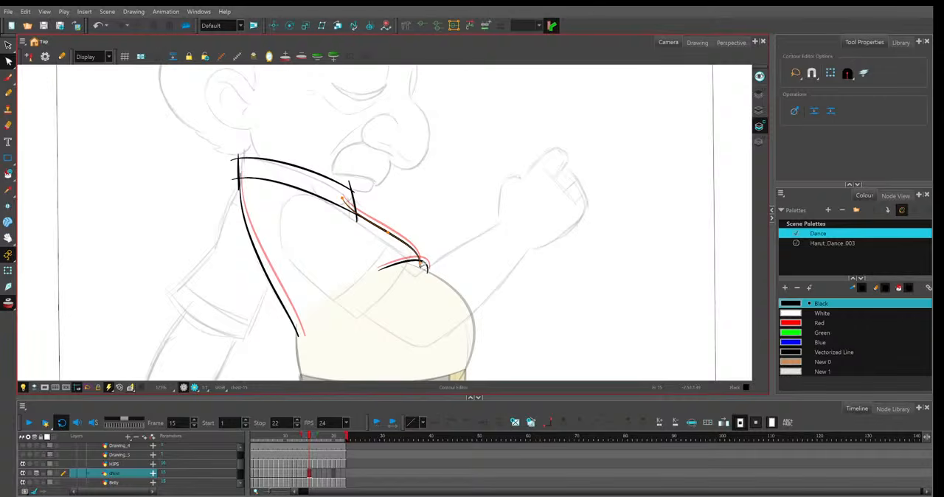
left_click(431, 258)
Raise the back end of frame 15's lower collar line and lower the front end of its upper collar line.
left_click(329, 186)
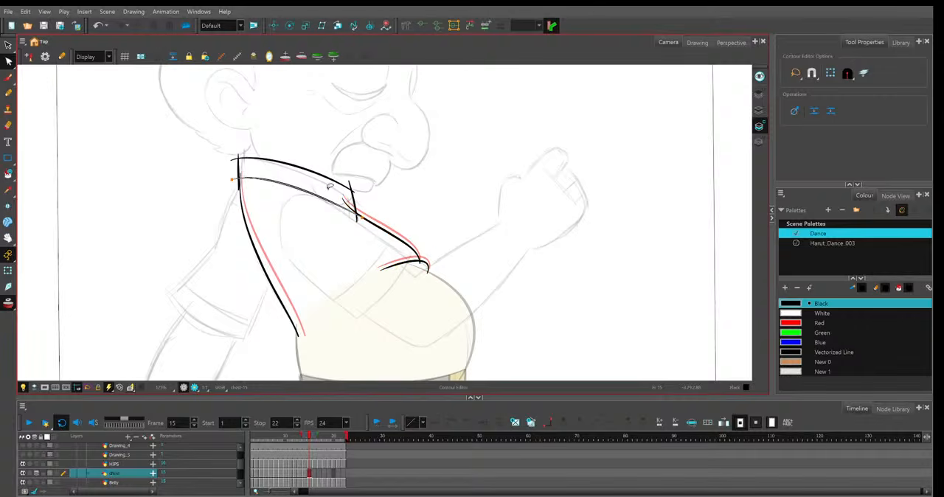
left_click(233, 180)
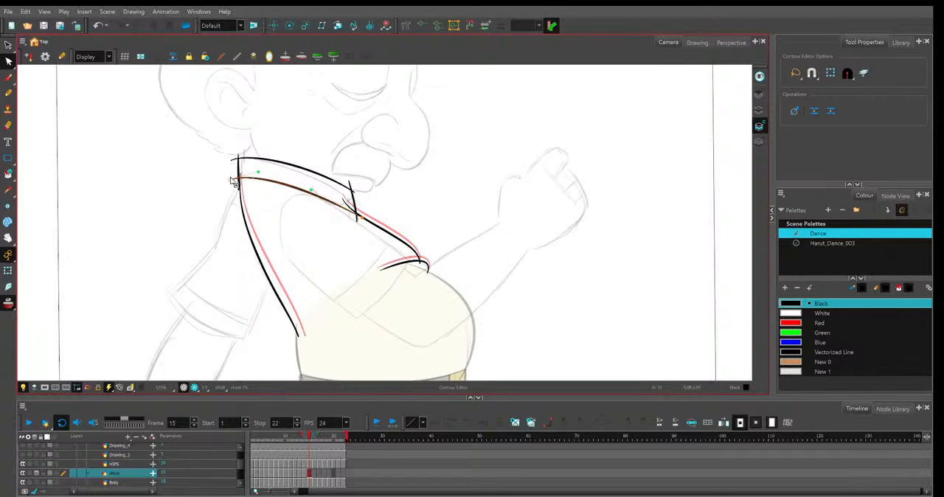
left_click_drag(231, 180, 231, 175)
left_click(380, 168)
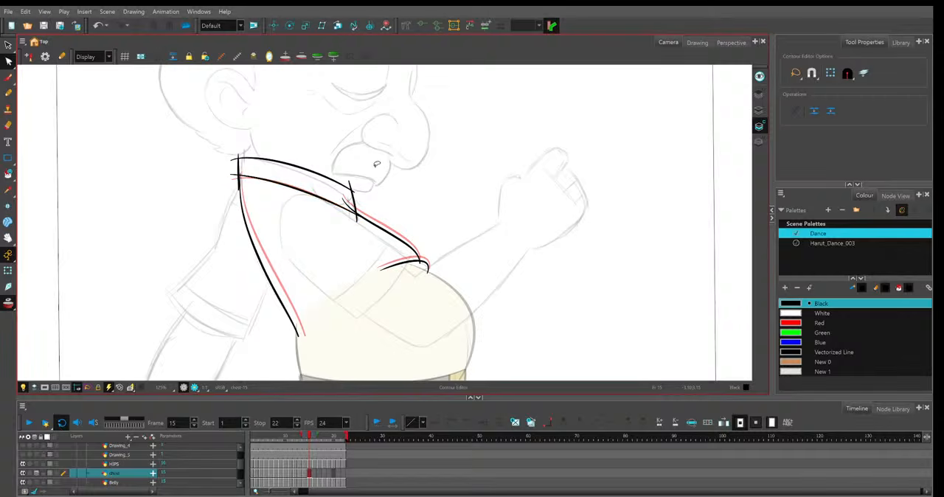
left_click(324, 186)
left_click(352, 196)
left_click(361, 204)
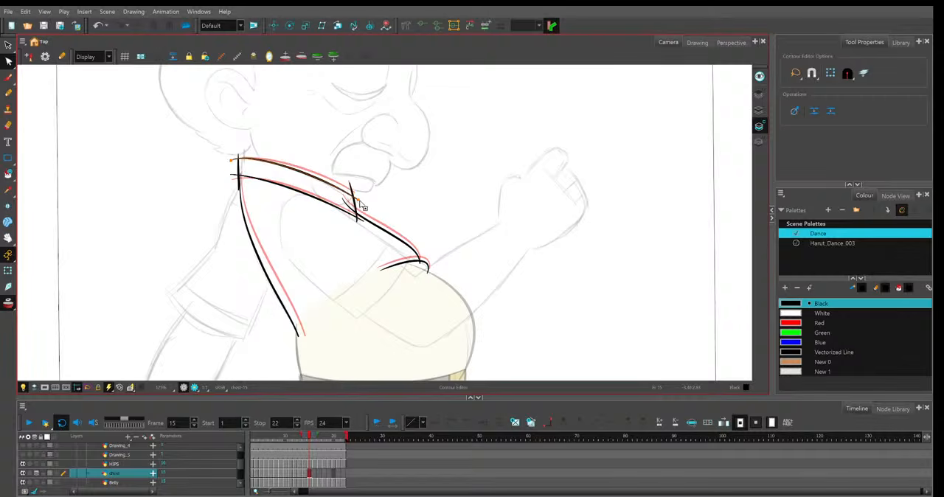
left_click(375, 178)
Refine frame 15's upper collar line at the neck, the lower line's front end and the short lines closing the collar.
left_click(235, 158)
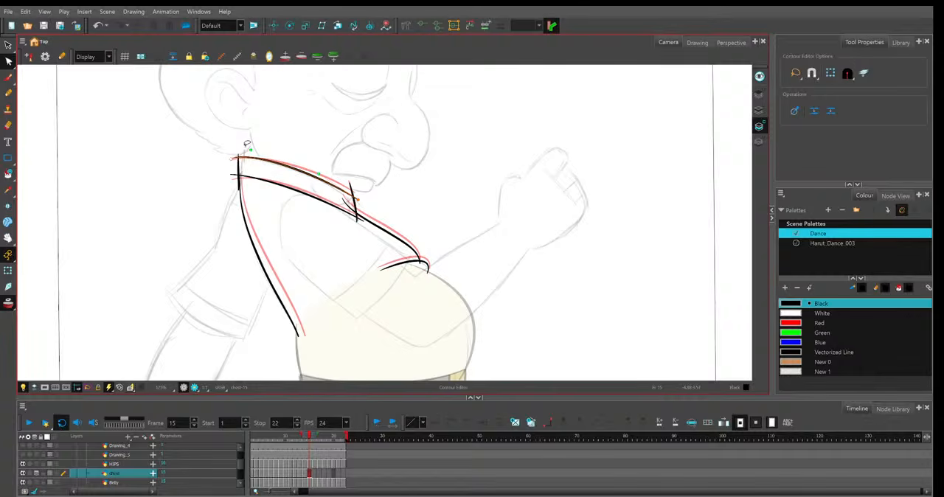
left_click(238, 157)
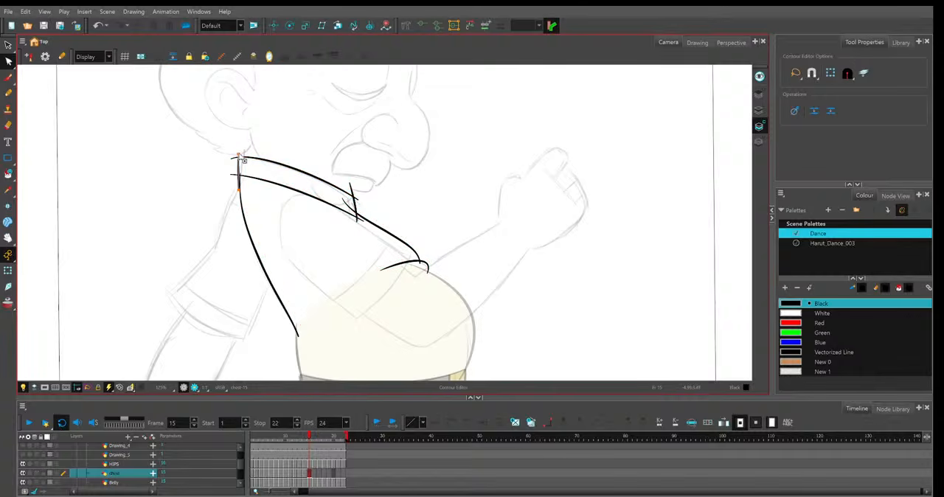
left_click(241, 158)
left_click(232, 160)
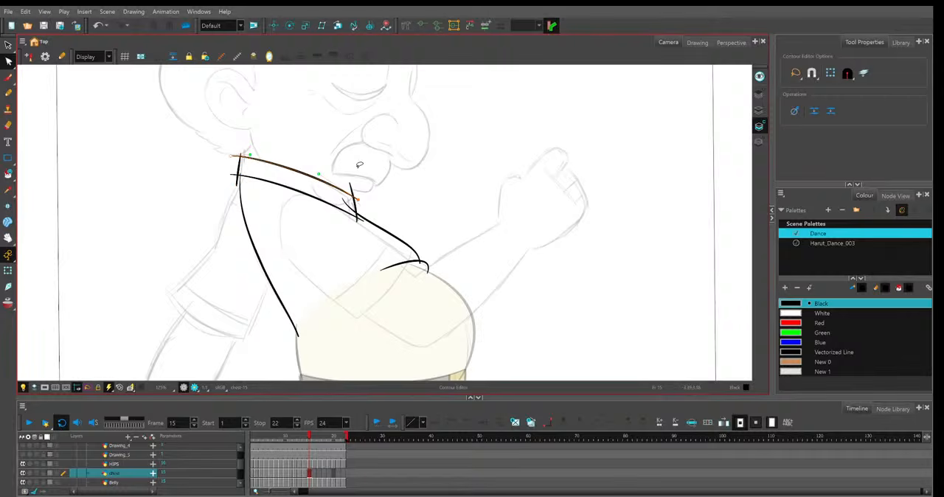
left_click(319, 202)
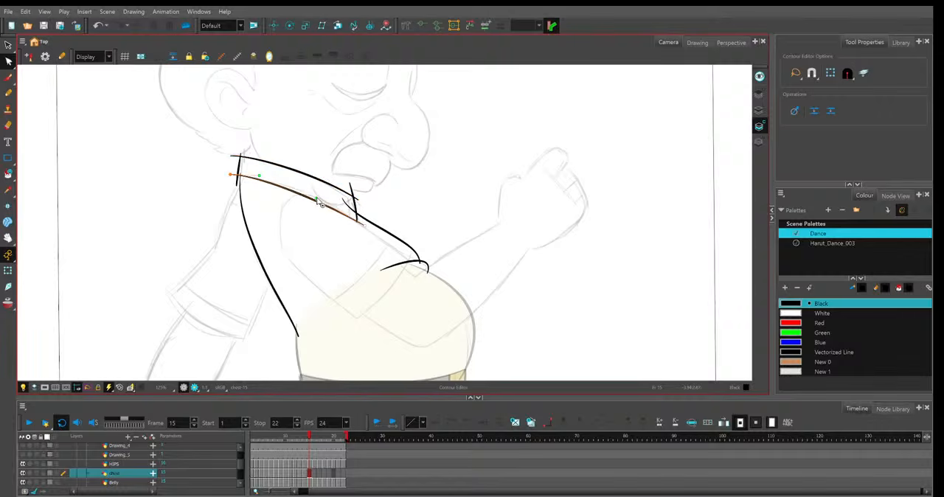
left_click(351, 198)
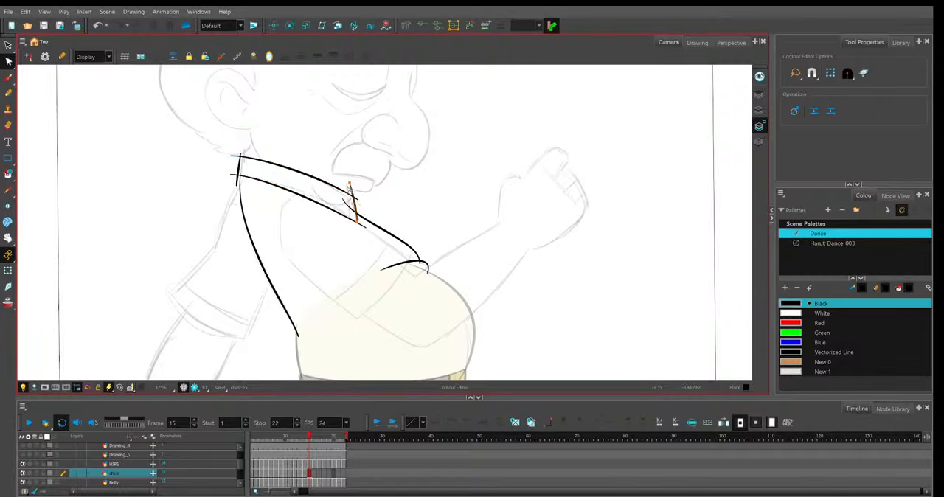
left_click(323, 177)
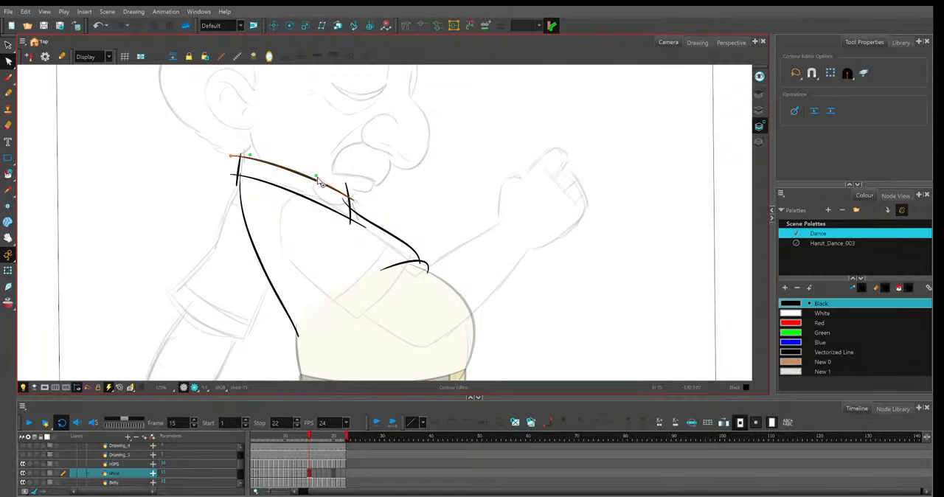
Display the shirt layer as outlines and check frame 15's collar lines against the sketch and frame 14.
left_click(49, 473)
key("2")
left_click_drag(430, 213, 440, 231)
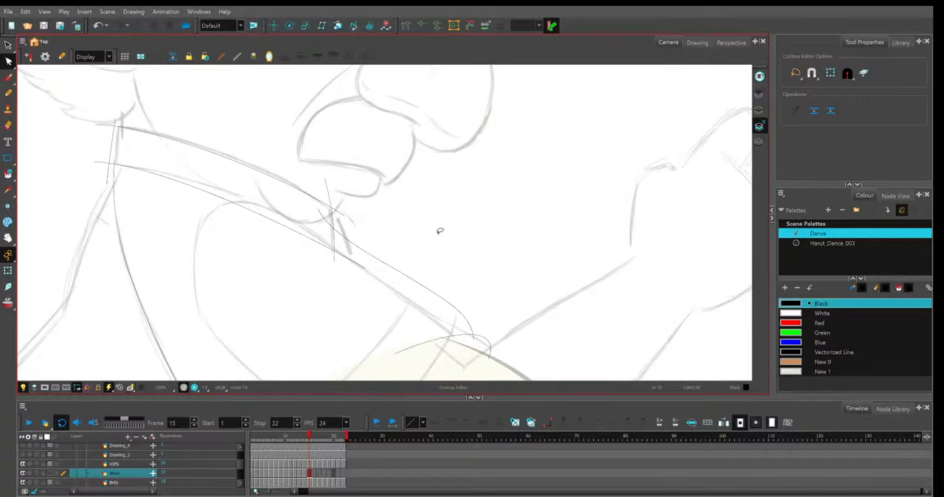
scroll(440, 231, "down", 1)
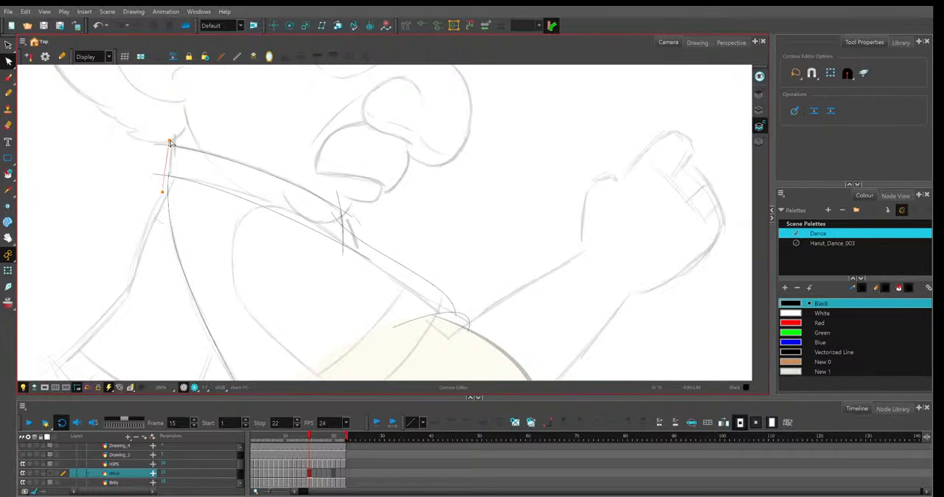
key("1")
key("1")
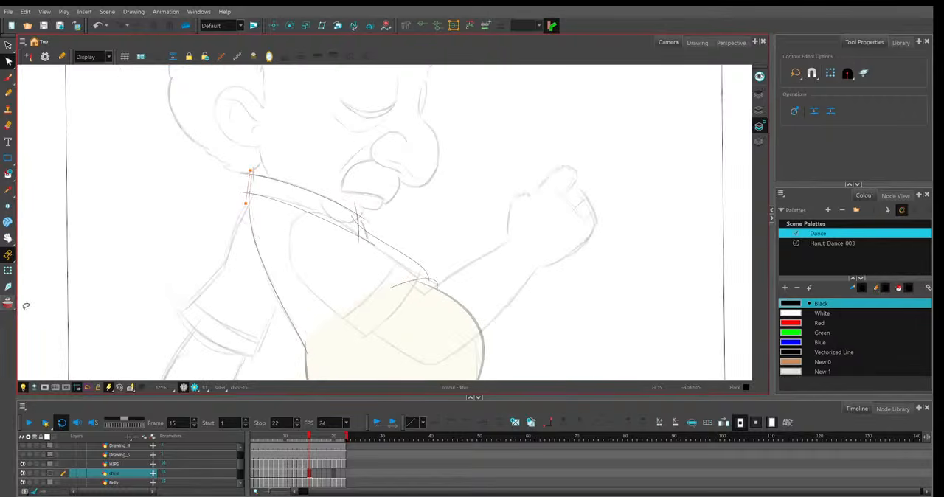
key("1")
key("1")
key("comma")
key("period")
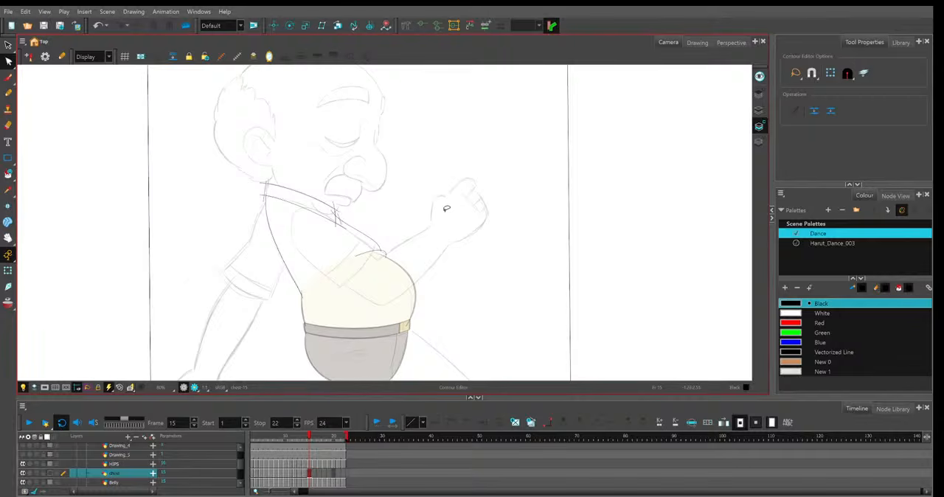
Adjust the short line at the back of frame 14's collar, using the neighbouring frames' lines as reference.
key("comma")
key("2")
key("2")
key("2")
left_click(304, 225)
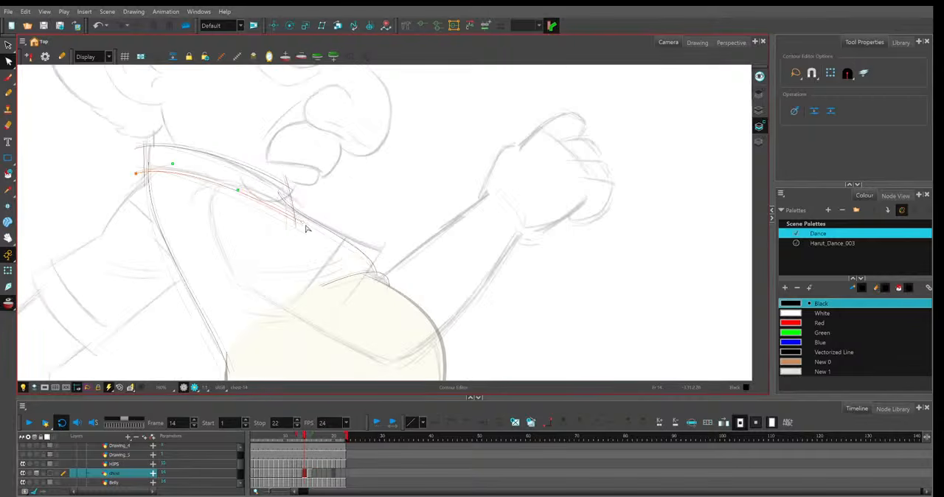
left_click(291, 188)
left_click_drag(204, 131, 334, 163)
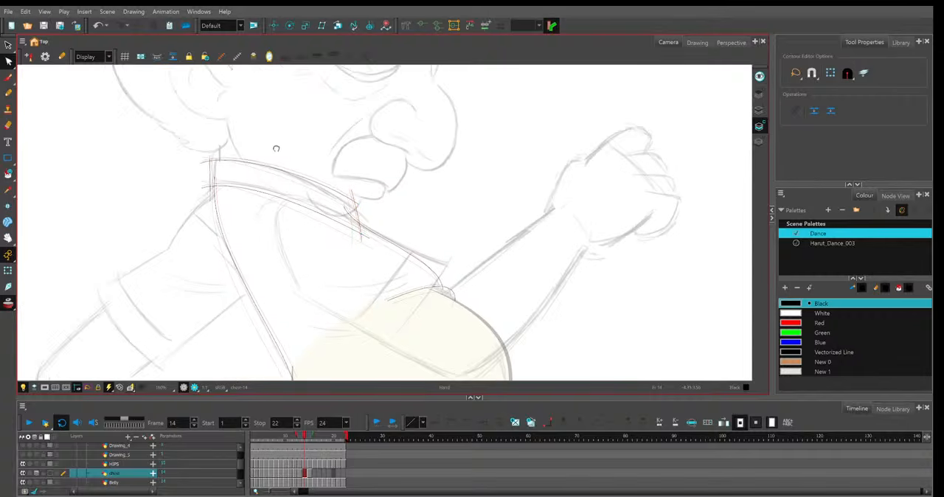
key("2")
left_click(245, 149)
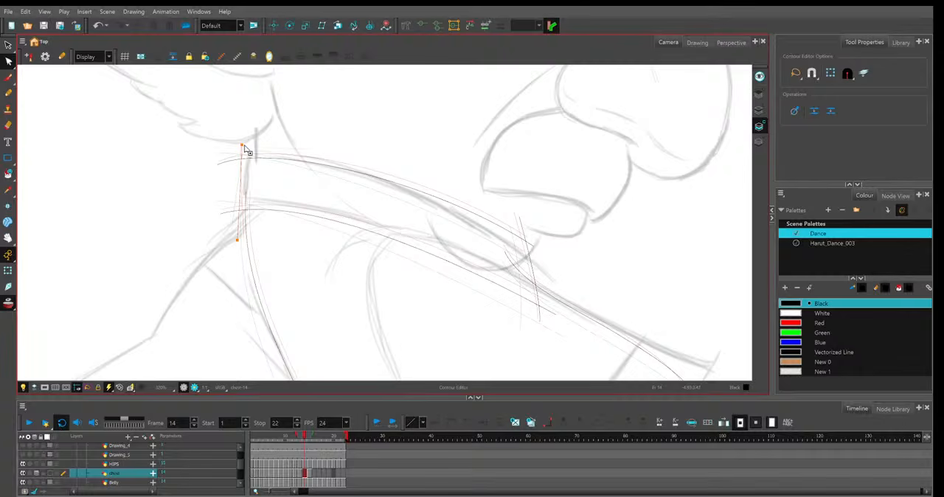
left_click(286, 215)
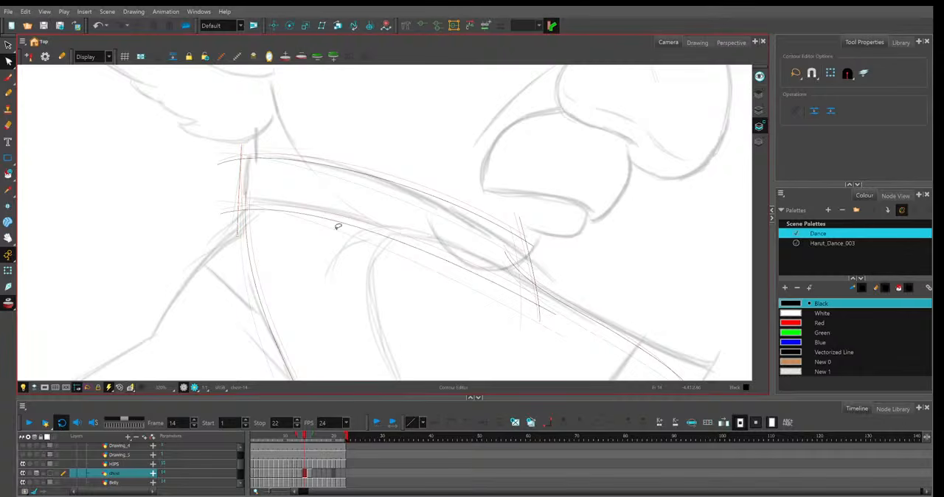
Raise the back end of frame 14's lower collar line to match the sketch.
left_click(219, 211)
left_click_drag(219, 210, 217, 205)
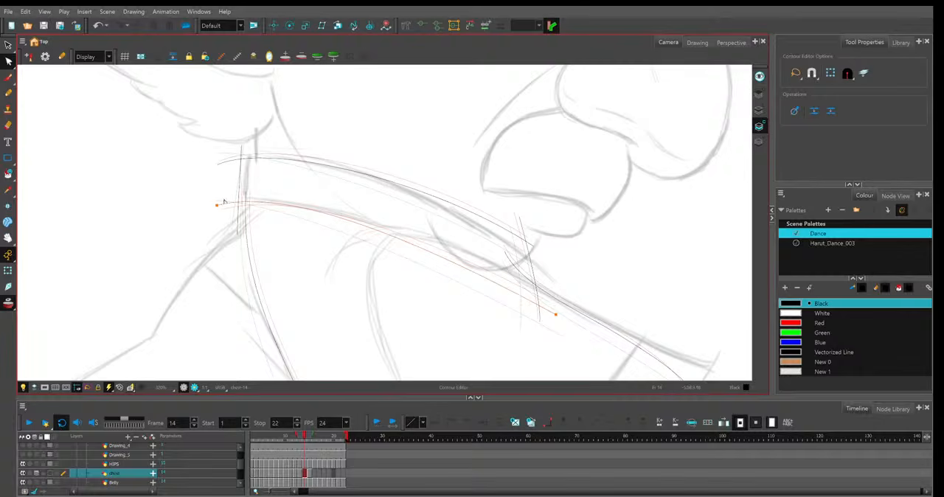
left_click(217, 206)
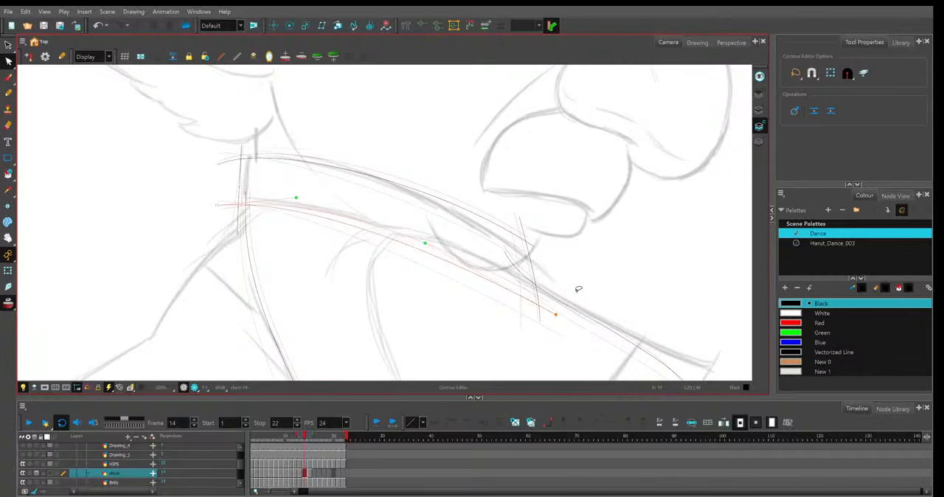
left_click(594, 258)
key("1")
key("1")
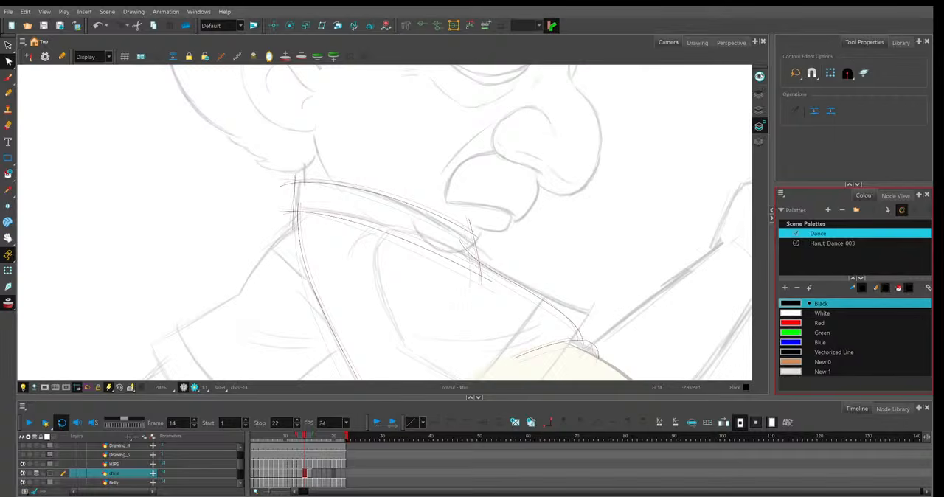
Move the middle of frame 14's shirt back line slightly backward, between the lines of frames 13 and 15.
scroll(568, 276, "down", 4)
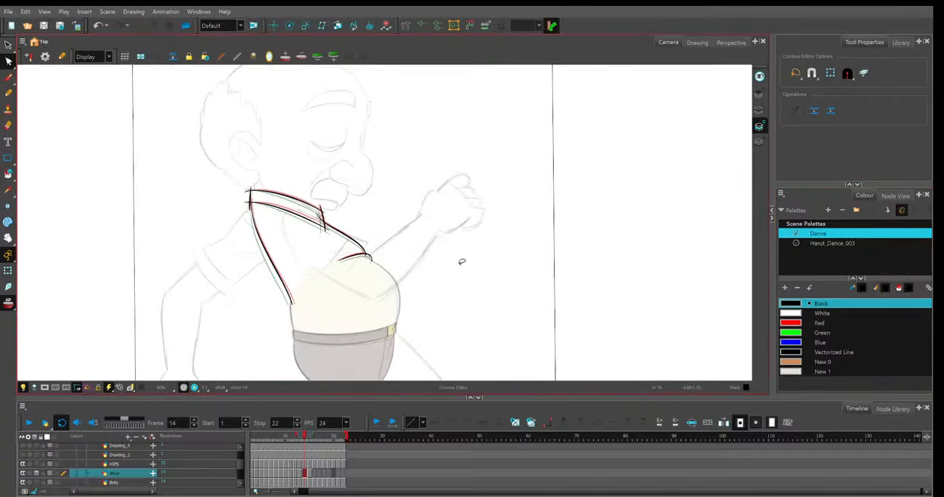
key("2")
key("2")
left_click(206, 283)
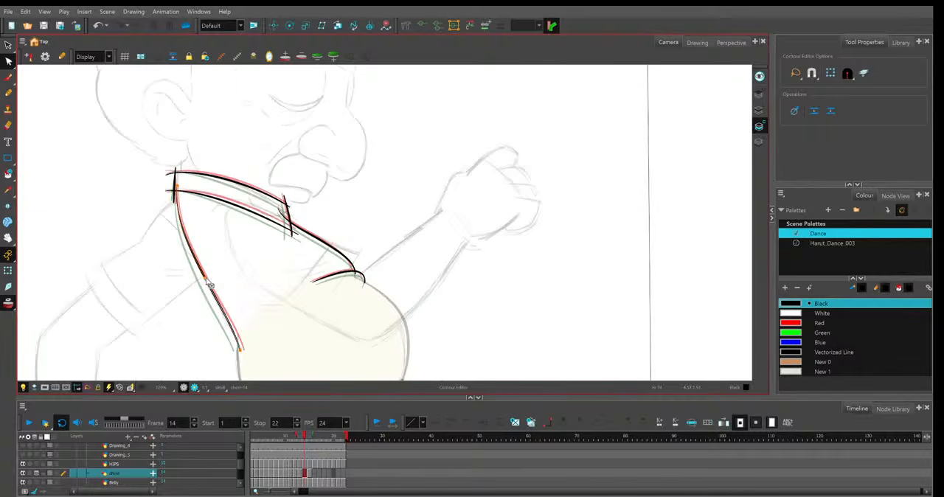
left_click_drag(204, 279, 201, 279)
key("1")
key("2")
key("2")
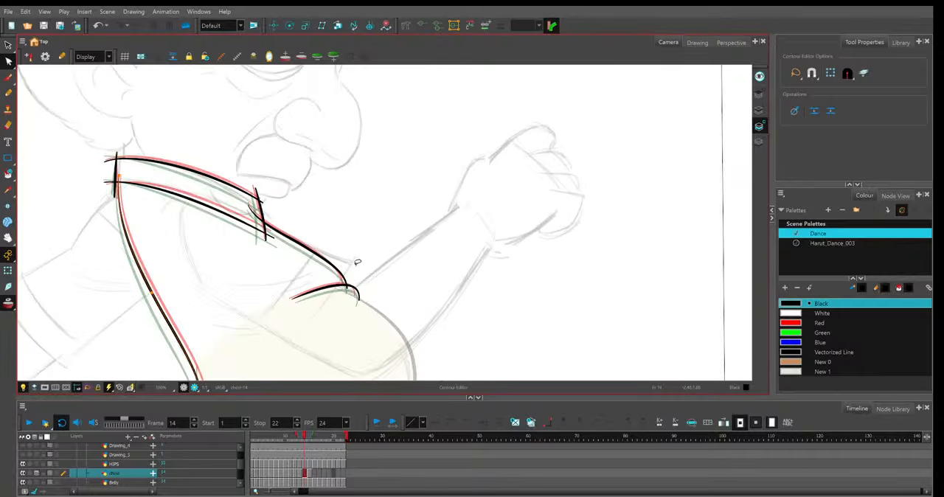
key("1")
key("1")
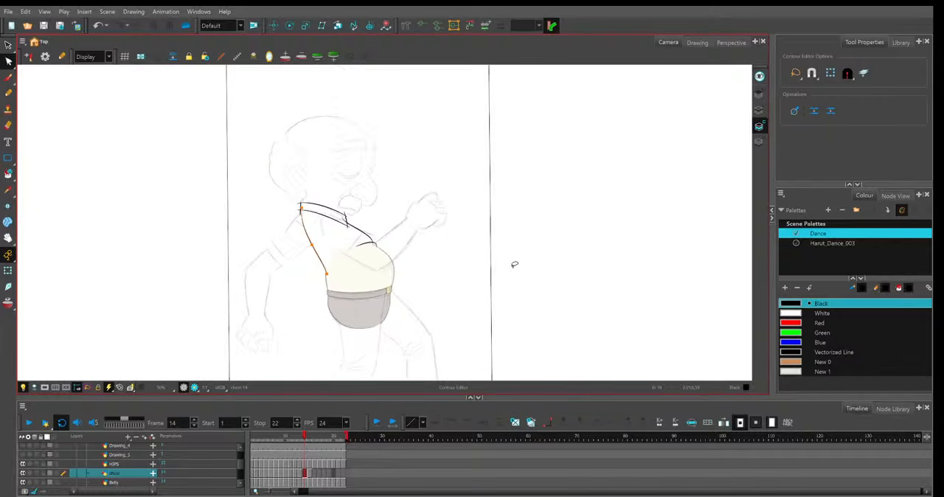
Flip back and forth through the earlier frames to check the motion of the shirt and collar lines.
key("comma")
key("comma")
key("comma")
key("comma")
key("comma")
key("comma")
key("comma")
key("comma")
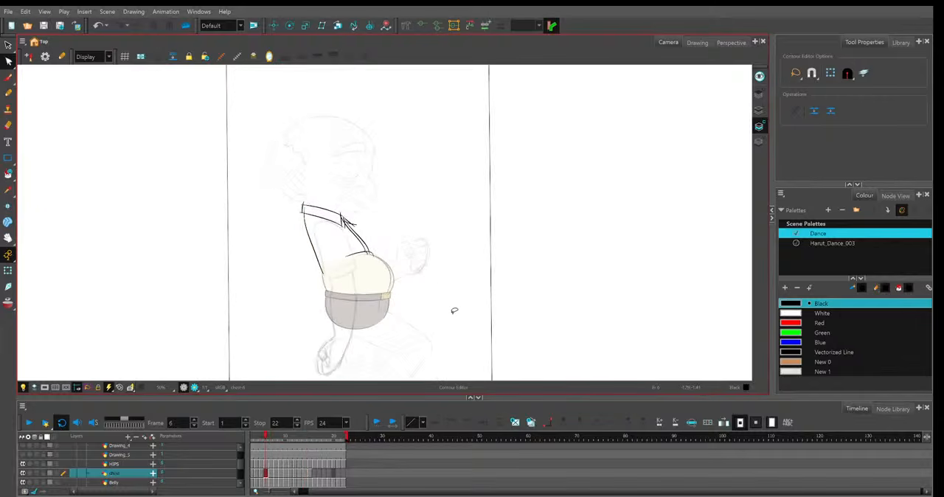
key("comma")
key("comma")
key("period")
key("period")
key("period")
key("period")
key("period")
key("period")
key("period")
key("period")
key("period")
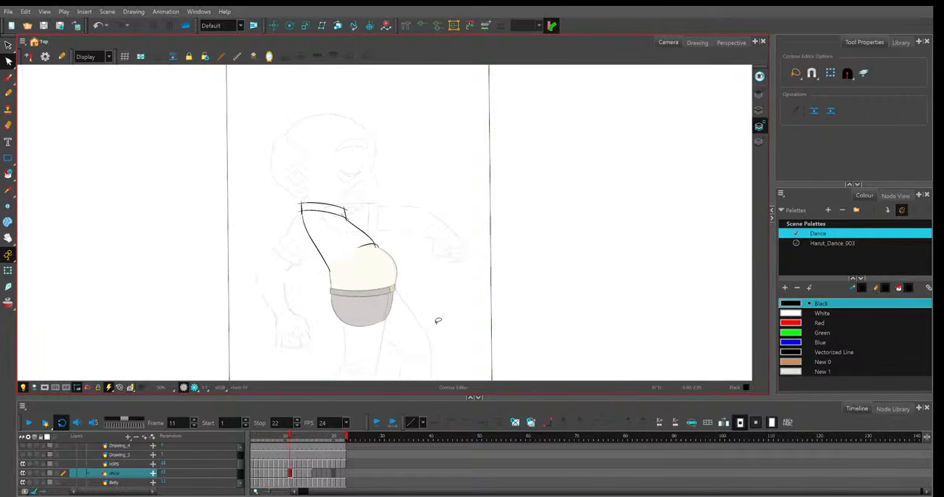
key("comma")
key("comma")
key("comma")
key("comma")
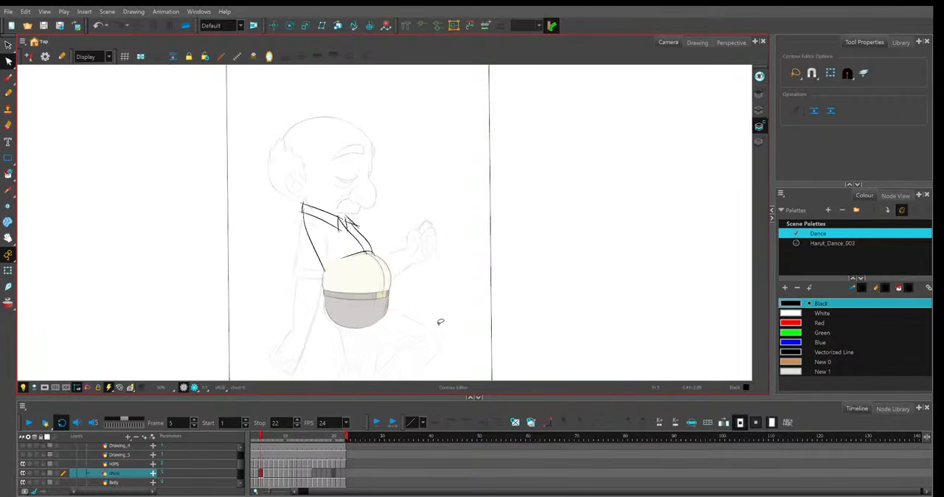
Step repeatedly through frames 3 to 16 to examine how the shirt and collar lines move over the sketch.
key("comma")
key("comma")
key("comma")
key("comma")
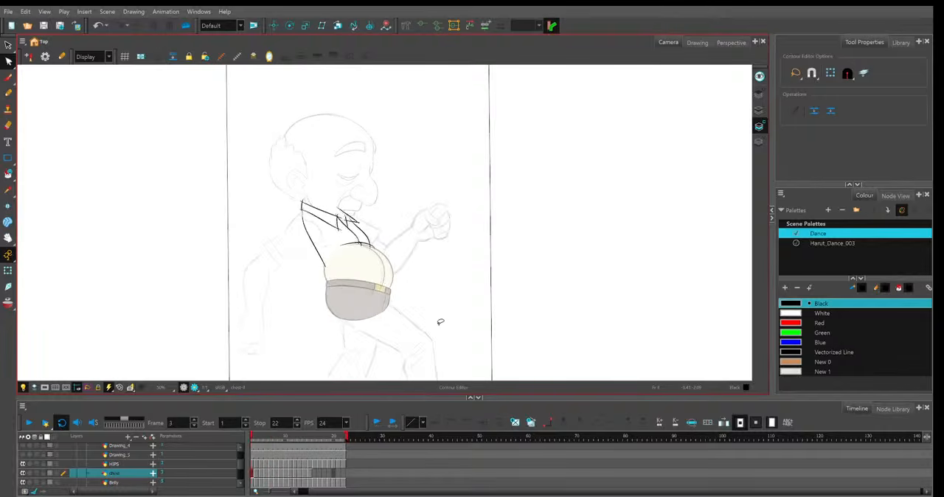
key("comma")
key("comma")
key("comma")
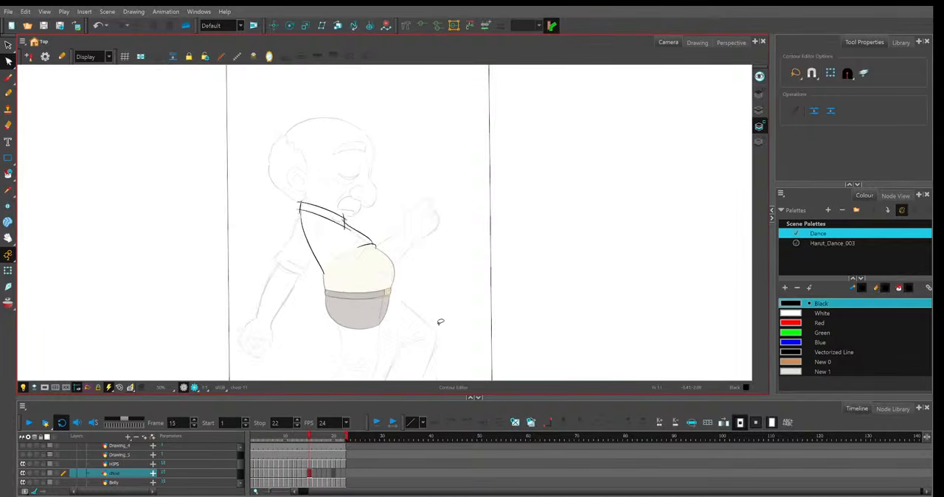
key("period")
key("period")
key("period")
key("period")
key("period")
key("period")
key("period")
key("period")
key("period")
key("period")
key("period")
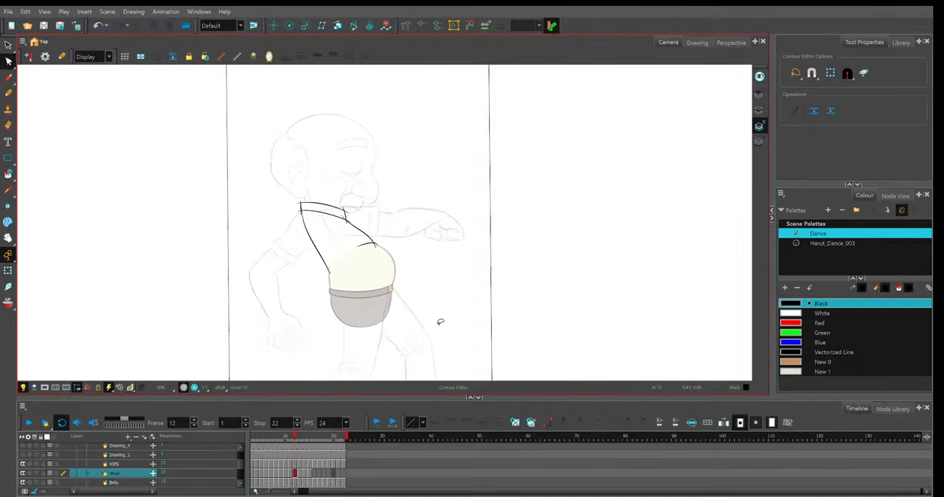
key("period")
key("period")
key("period")
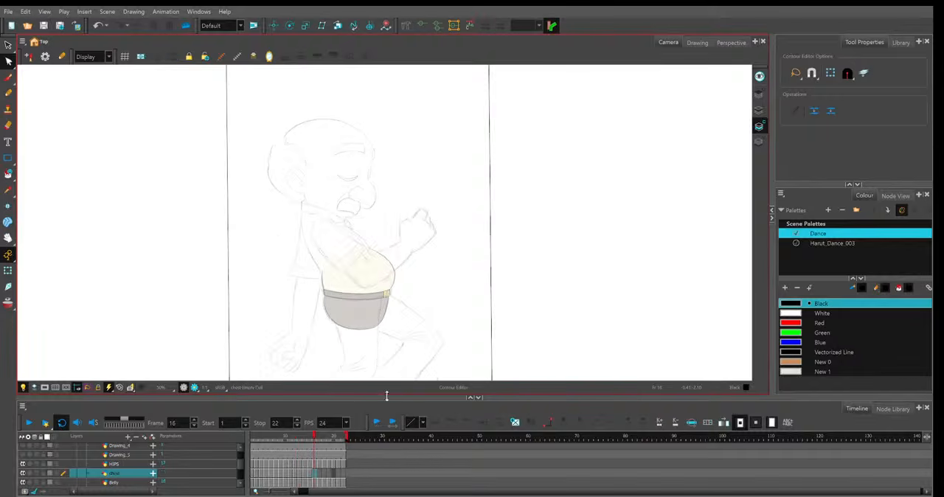
key("comma")
key("comma")
key("comma")
key("comma")
key("comma")
key("comma")
key("comma")
key("comma")
key("comma")
key("comma")
key("comma")
key("comma")
key("comma")
key("comma")
key("comma")
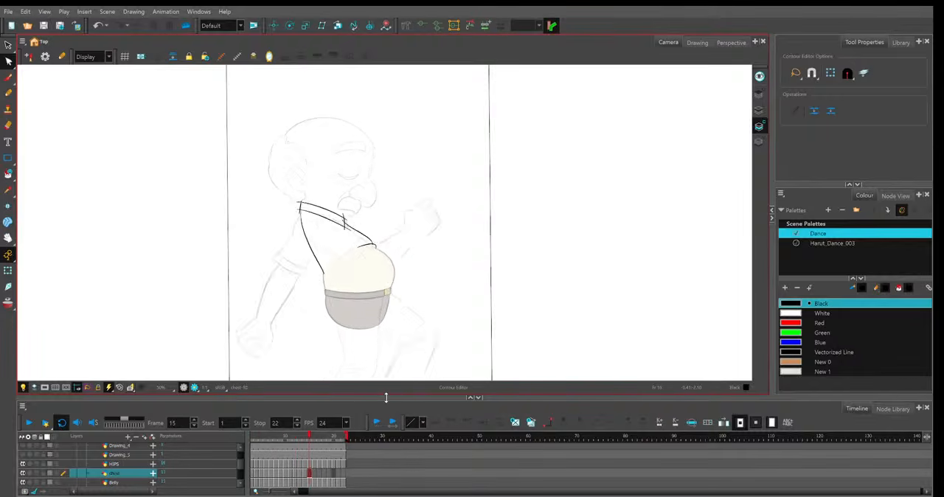
key("period")
key("period")
key("period")
key("period")
key("period")
key("period")
key("period")
key("period")
key("period")
key("period")
key("period")
key("period")
key("period")
key("period")
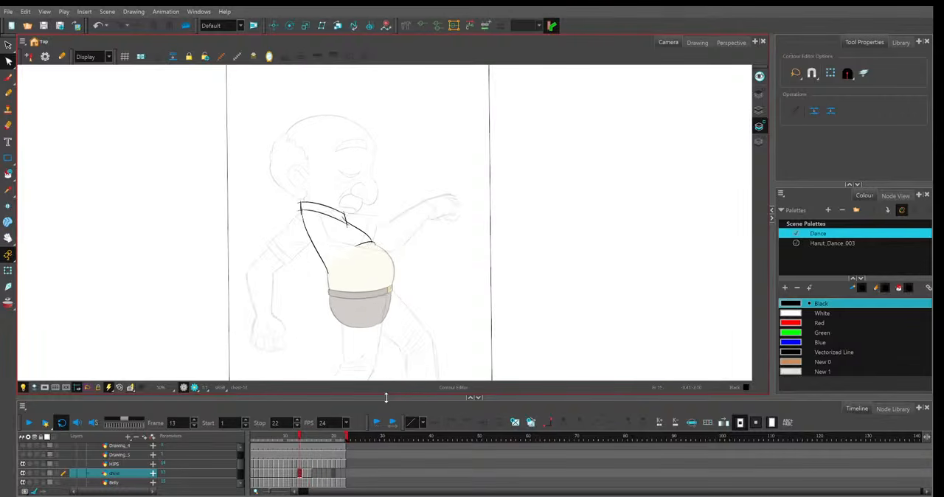
key("comma")
key("comma")
key("comma")
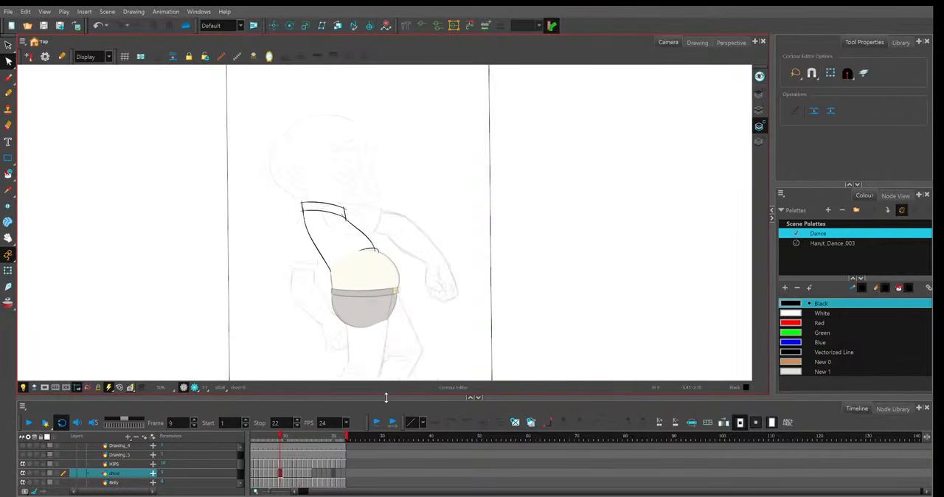
key("comma")
key("comma")
key("comma")
key("comma")
key("comma")
key("comma")
key("comma")
key("comma")
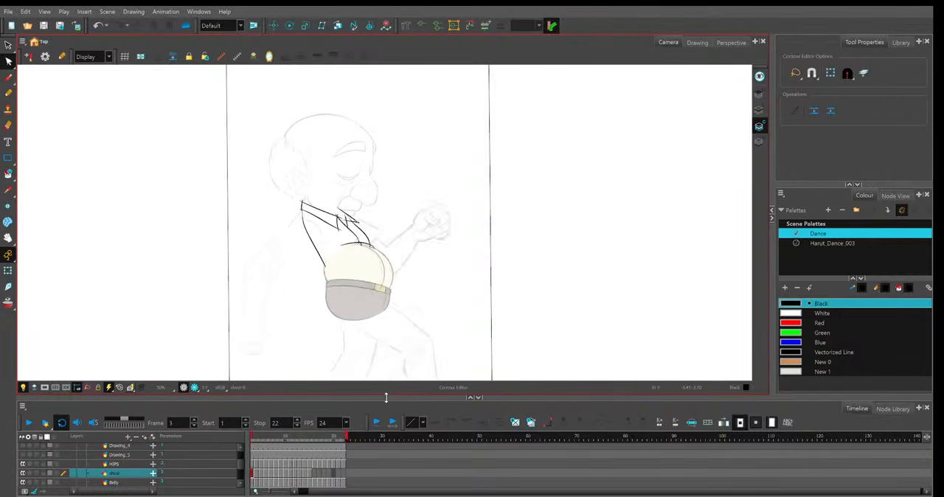
key("period")
key("period")
key("period")
key("period")
key("period")
key("period")
key("period")
key("period")
key("period")
key("period")
key("period")
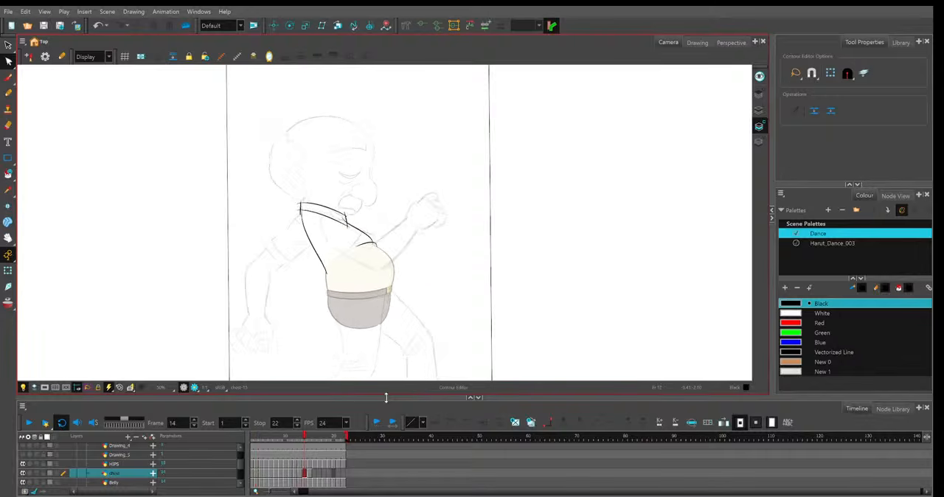
key("comma")
key("comma")
key("comma")
key("comma")
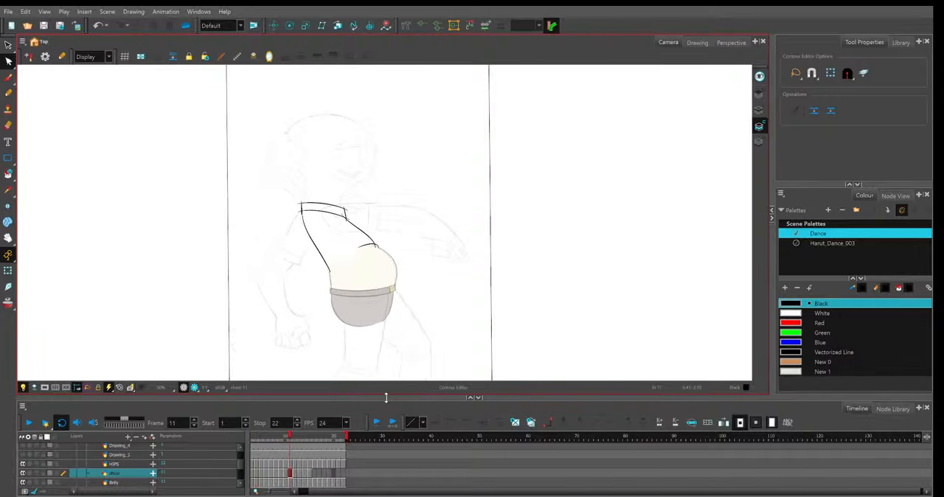
key("comma")
key("comma")
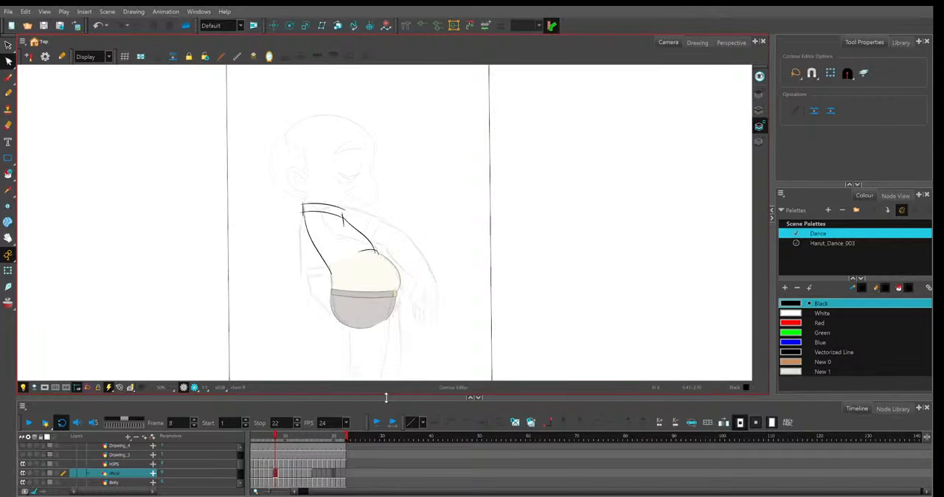
key("period")
key("period")
key("period")
key("period")
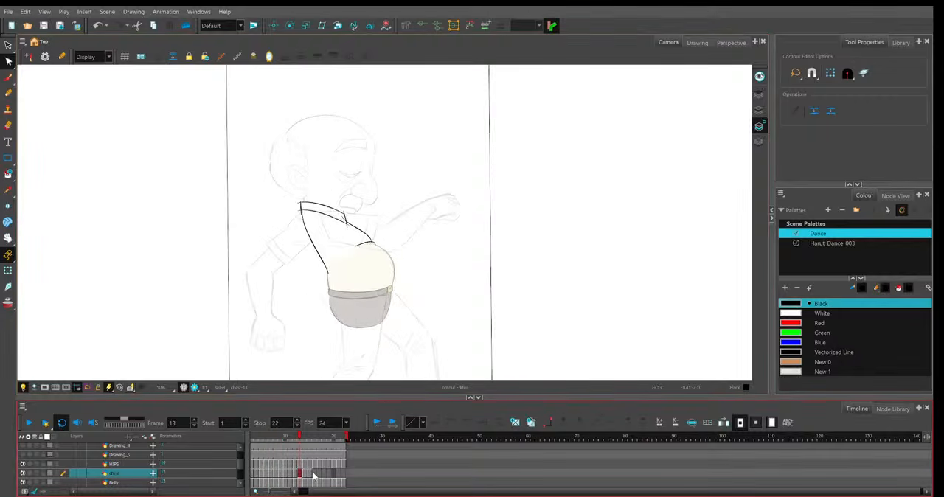
Paste the copied shirt and collar line drawing into the empty frame 16 of the shirt layer.
left_click(314, 476)
key("2")
left_click_drag(424, 264, 431, 248)
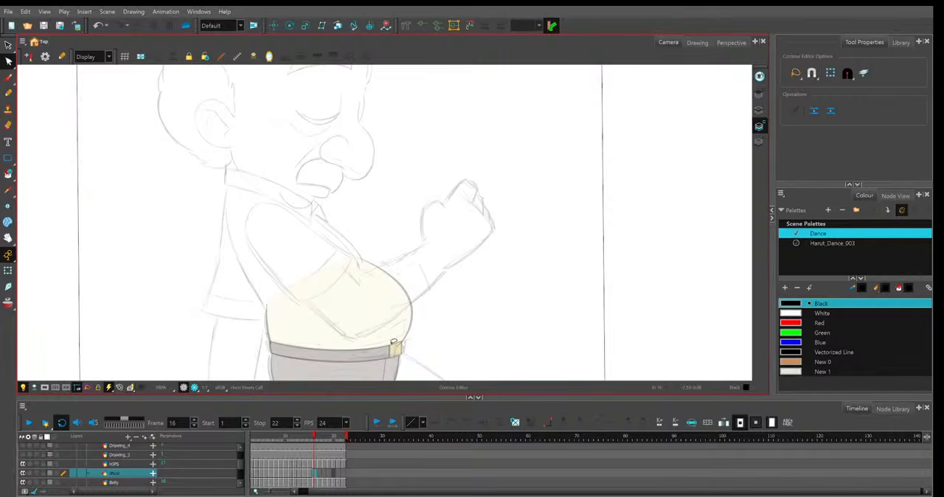
key("ctrl+v")
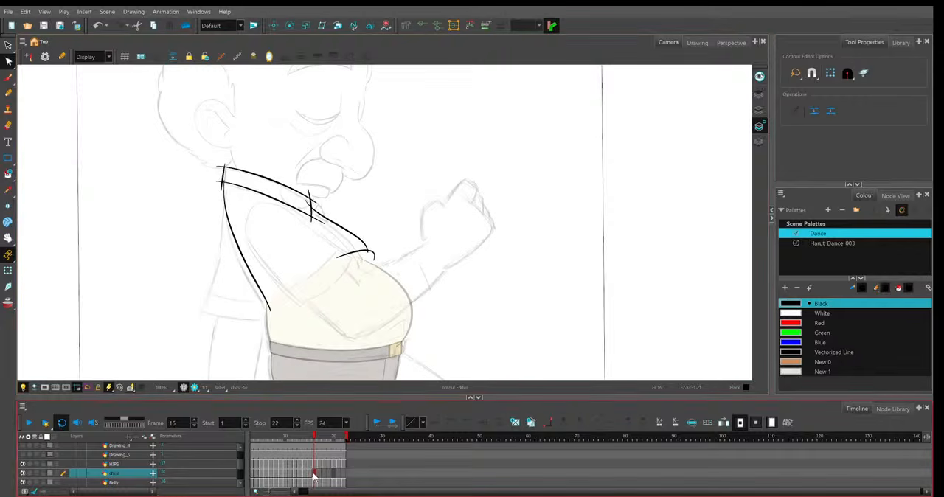
Move the middle and lower end of frame 16's shirt back line slightly backward to match the sketch.
key("2")
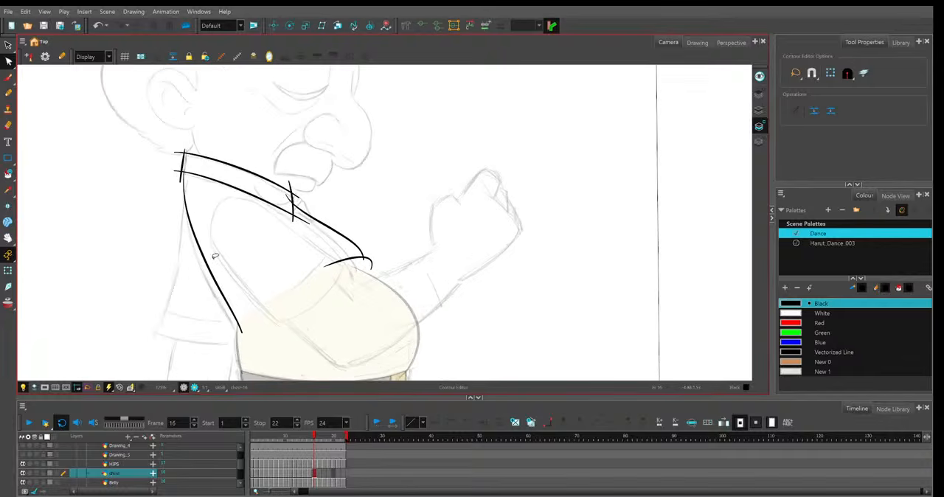
left_click(197, 209)
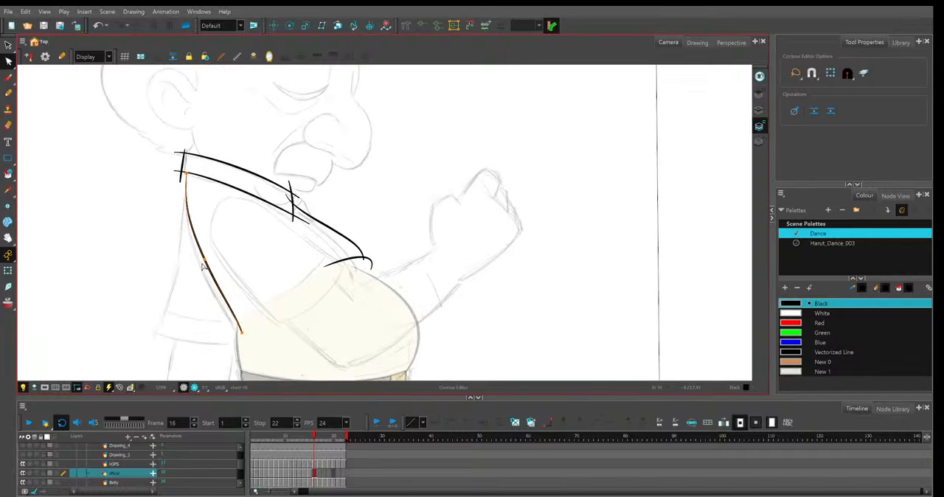
left_click_drag(204, 260, 200, 266)
left_click_drag(241, 333, 237, 334)
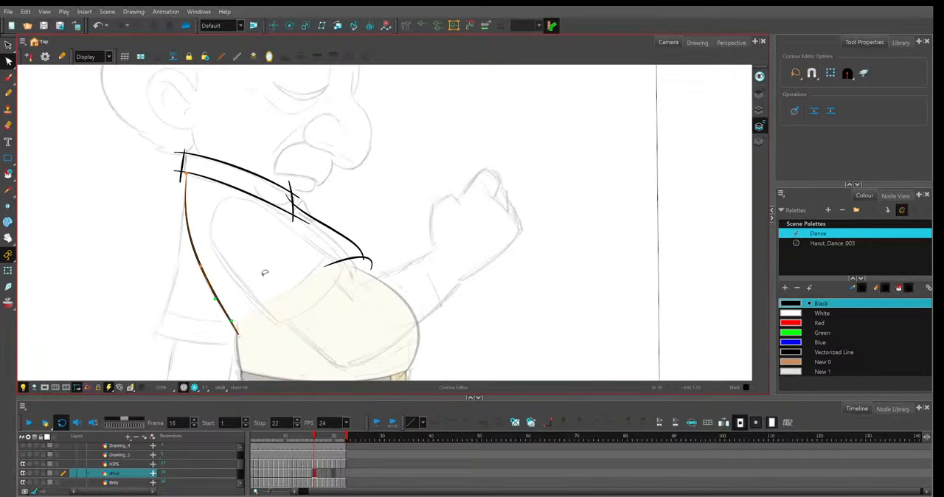
left_click(292, 200)
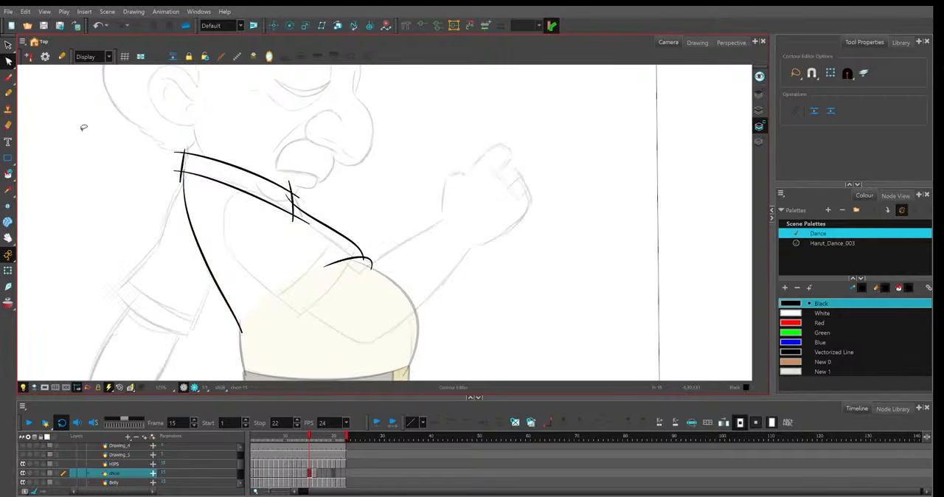
Draw a short slanted Pencil line at the front of frame 15's collar, just ahead of the collar's front edge.
key("2")
key("alt+/")
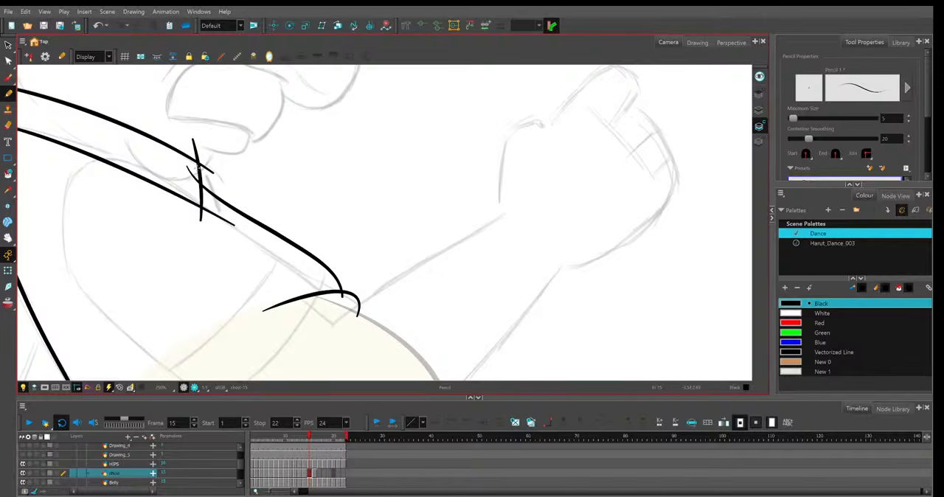
left_click_drag(197, 168, 217, 198)
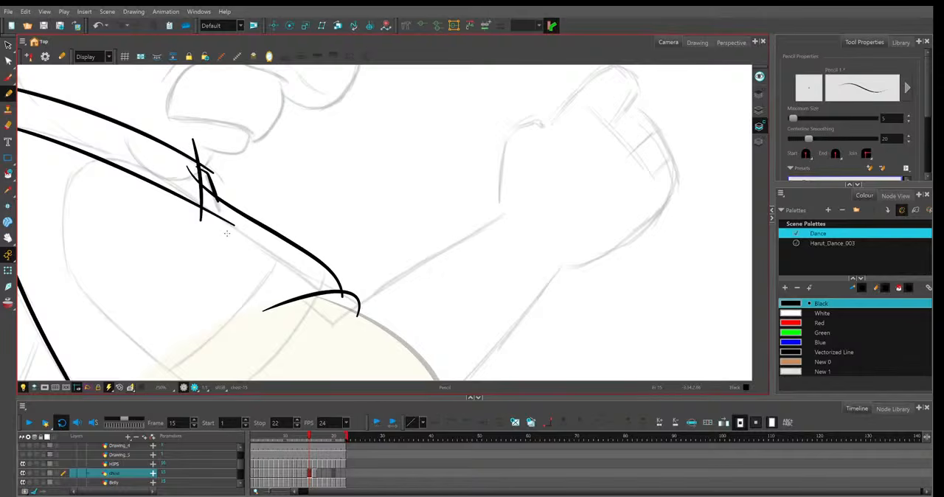
left_click(8, 62)
left_click(207, 174)
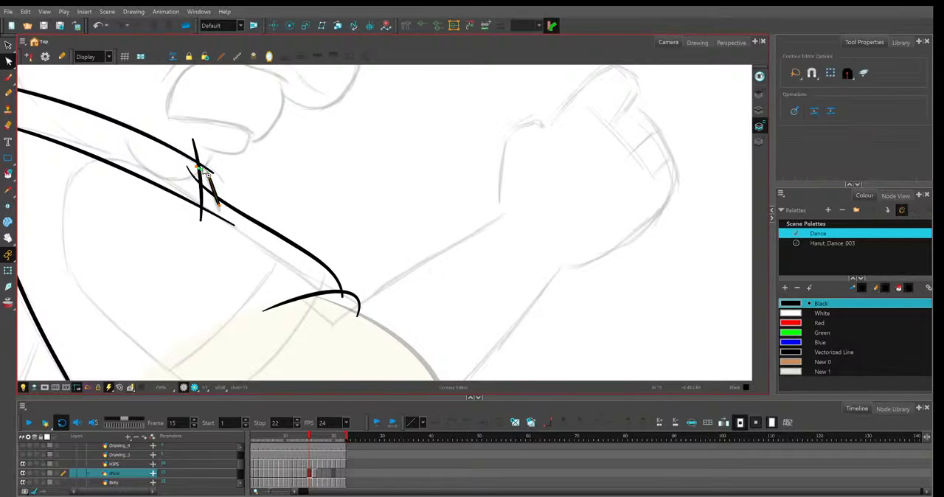
Adjust both ends of the short line at the front edge of frame 16's collar to follow the sketch.
left_click(315, 477)
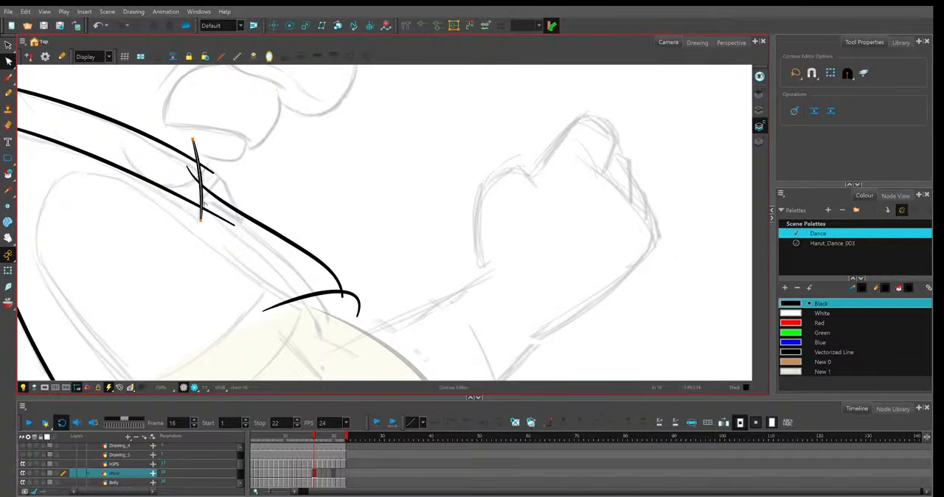
left_click_drag(201, 220, 198, 226)
left_click_drag(193, 139, 195, 140)
Lower the front and back ends of frame 16's upper collar line slightly to fit the sketch.
key("1")
left_click_drag(254, 146, 411, 194)
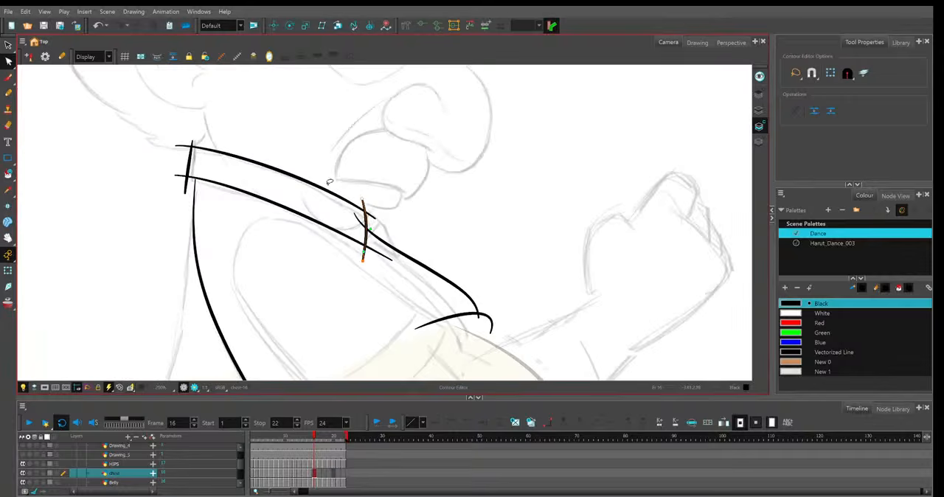
left_click(374, 218)
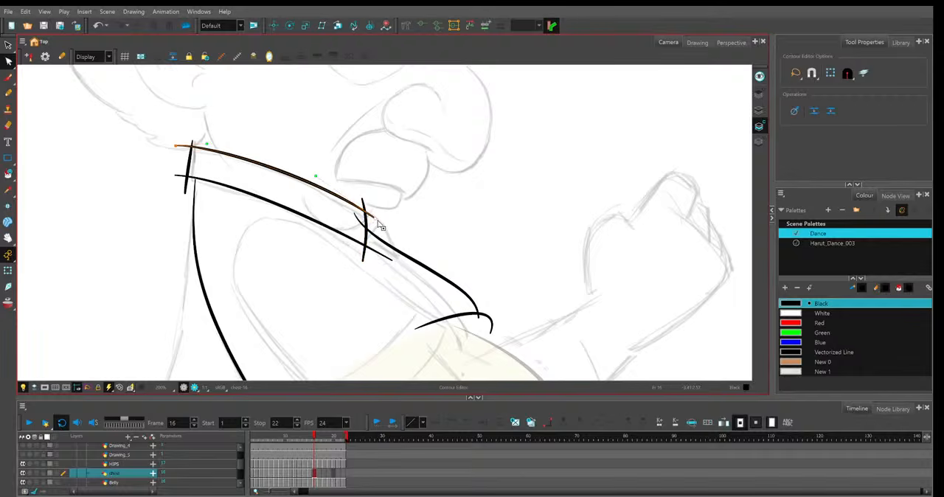
left_click_drag(376, 219, 374, 223)
left_click_drag(175, 146, 177, 148)
Pull the front end of frame 16's lower collar line back toward the collar's front edge.
left_click(176, 175)
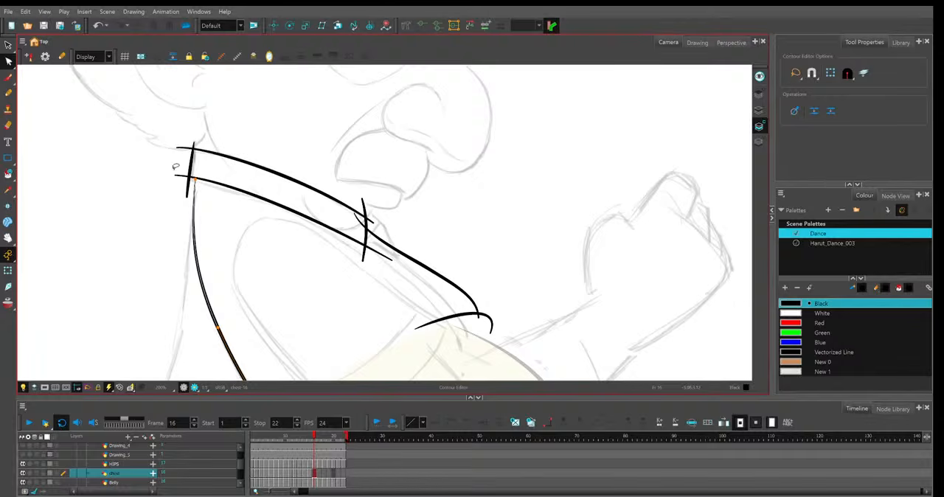
left_click(176, 176)
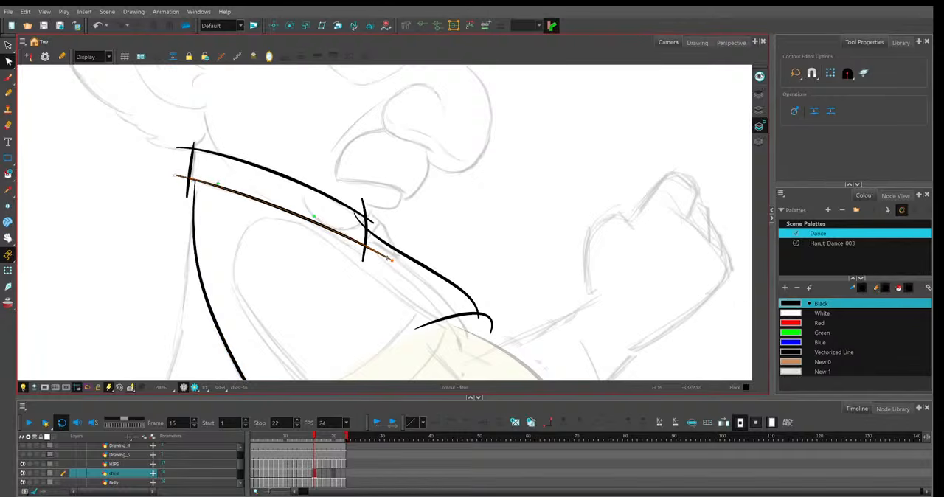
left_click_drag(390, 260, 376, 262)
left_click(326, 204)
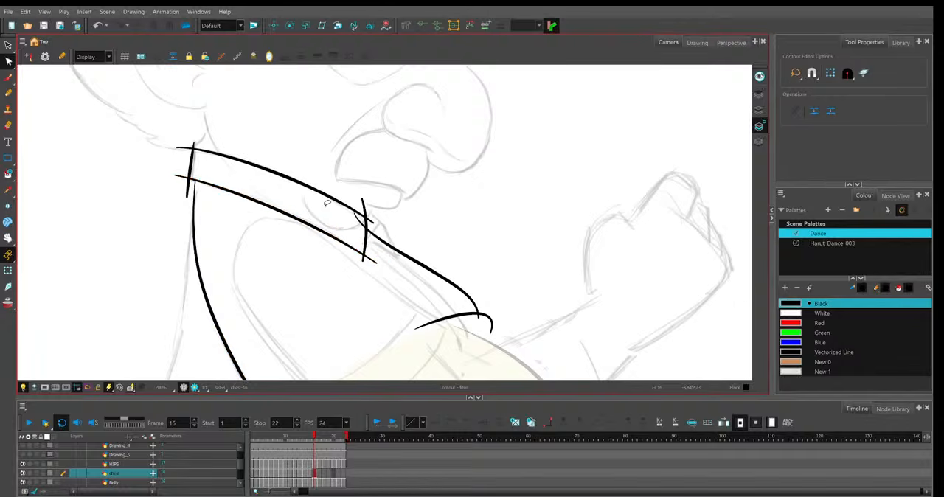
Reshape frame 16's shirt front line lower and further back so it follows the sketched chest down to the belly.
left_click(446, 280)
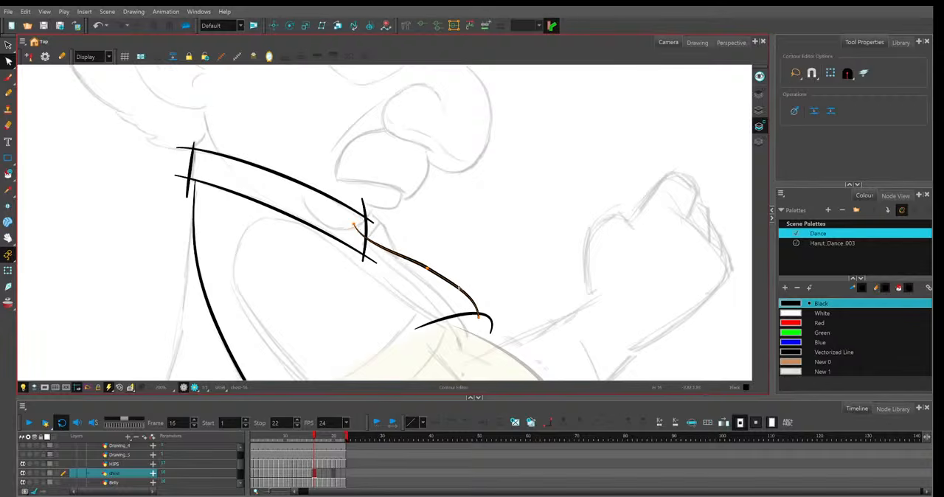
mouse_move(427, 269)
left_mouse_down()
mouse_move(425, 281)
mouse_move(457, 306)
left_mouse_up()
left_click(493, 248)
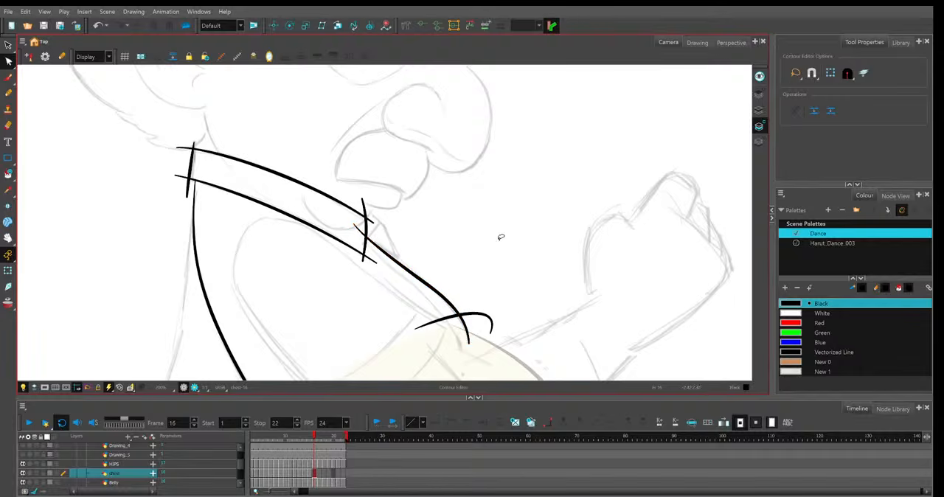
Draw the small far-side collar flap at the front of frame 16's collar with short Pencil strokes.
left_click_drag(517, 229, 430, 205)
left_click(8, 93)
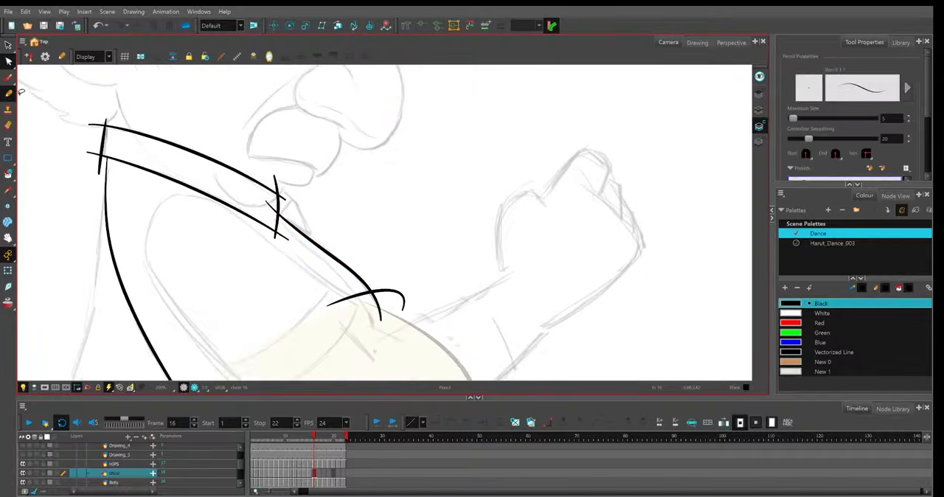
mouse_move(272, 224)
left_mouse_down()
mouse_move(297, 198)
mouse_move(325, 238)
left_mouse_up()
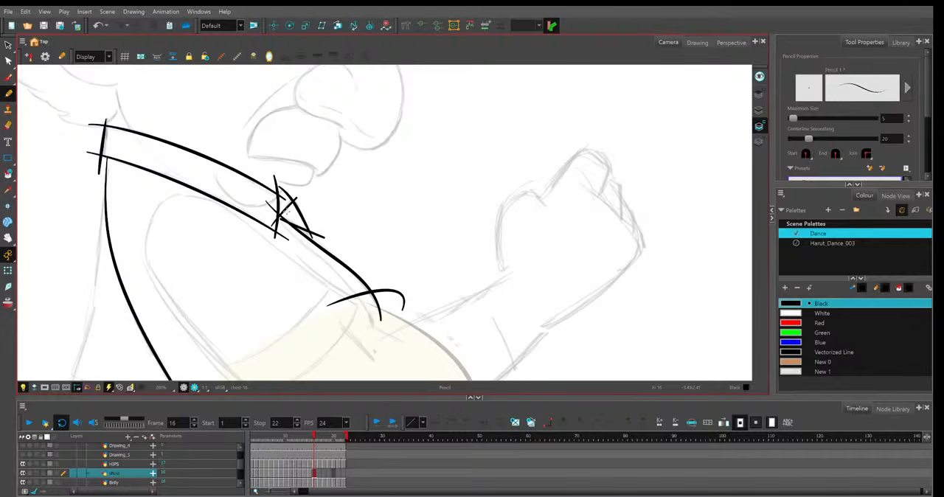
Reshape the lower and outer strokes of frame 16's small front collar flap with the Contour Editor.
key("alt+q")
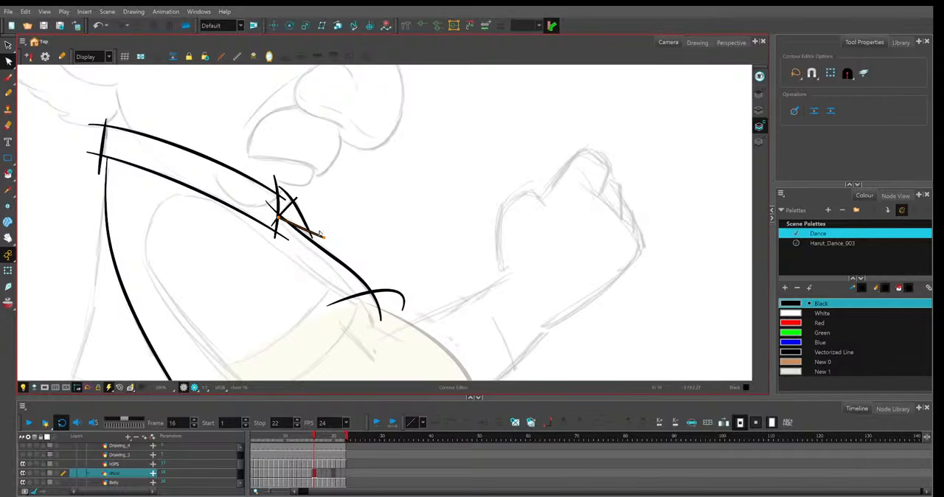
left_click_drag(324, 236, 324, 240)
left_click_drag(316, 241, 294, 202)
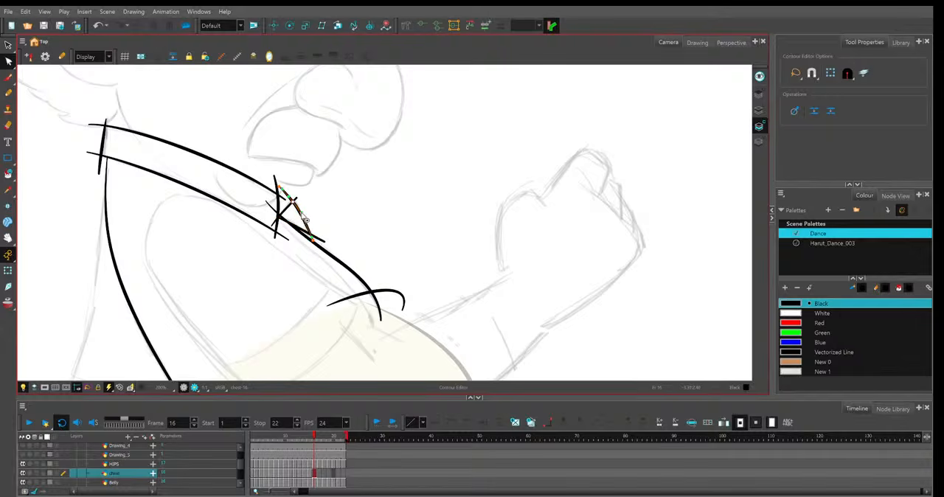
left_click(333, 235)
left_click(325, 241)
Try to reshape the lower part of frame 16's shirt front line where it meets the belly's top curve.
key("1")
left_click(374, 274)
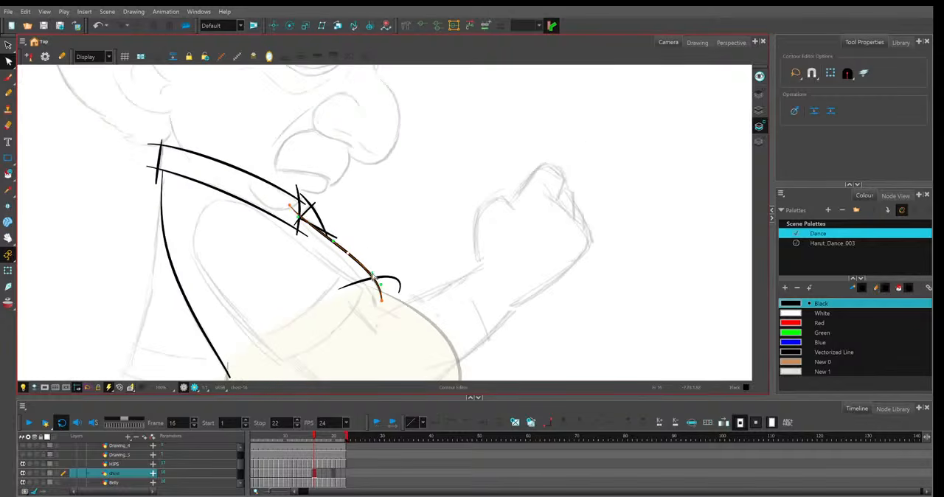
left_click(406, 268)
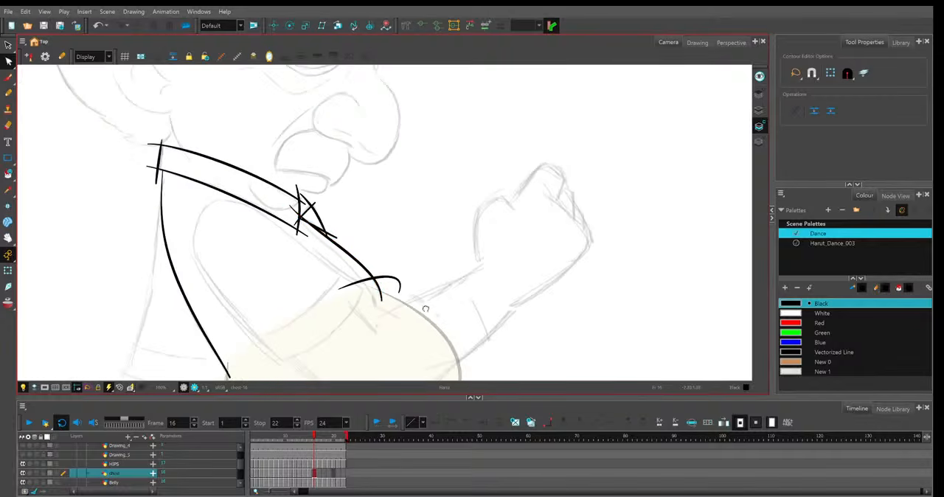
left_click_drag(424, 309, 420, 298)
key("2")
key("2")
left_click(347, 275)
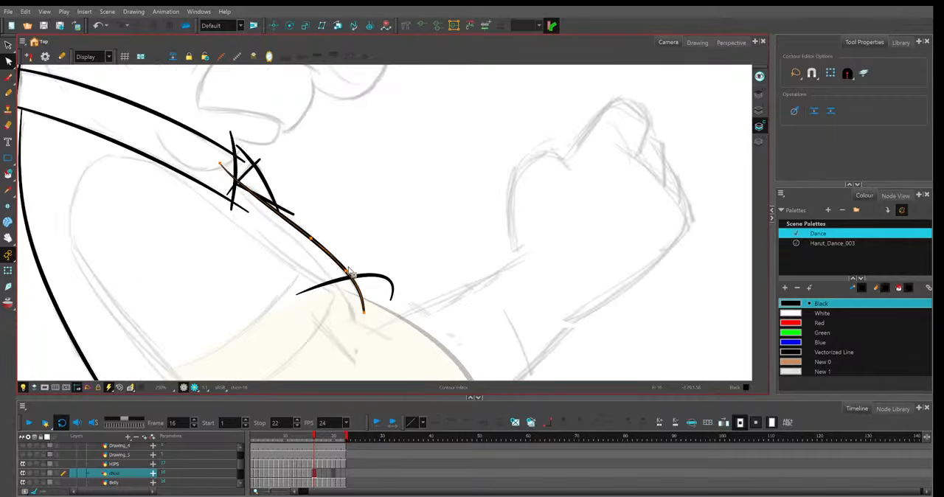
key("ctrl+z")
left_click_drag(348, 275, 365, 238)
key("ctrl+z")
key("ctrl+z")
Pull the lower end of frame 16's shirt front line back so it curves down into the belly's top curve.
left_click_drag(398, 353, 463, 308)
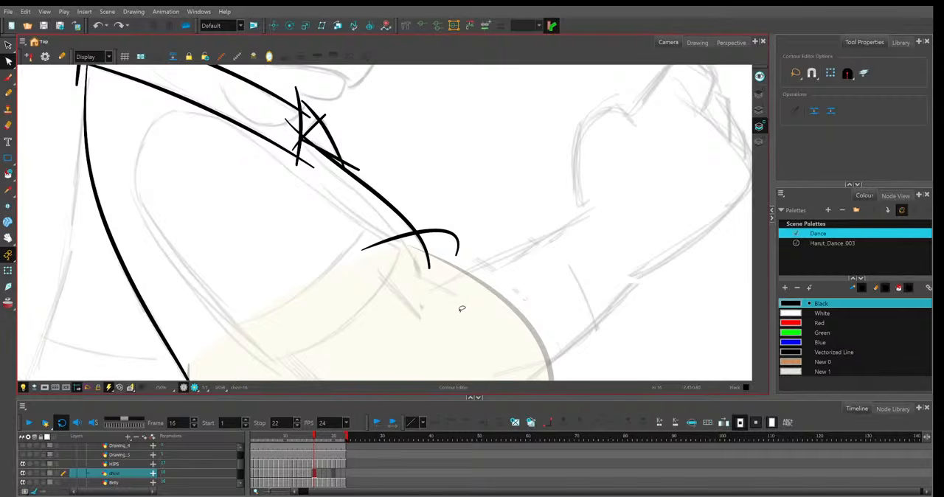
key("2")
left_click(261, 329)
mouse_move(431, 242)
left_mouse_down()
mouse_move(420, 255)
mouse_move(380, 253)
mouse_move(413, 250)
left_mouse_up()
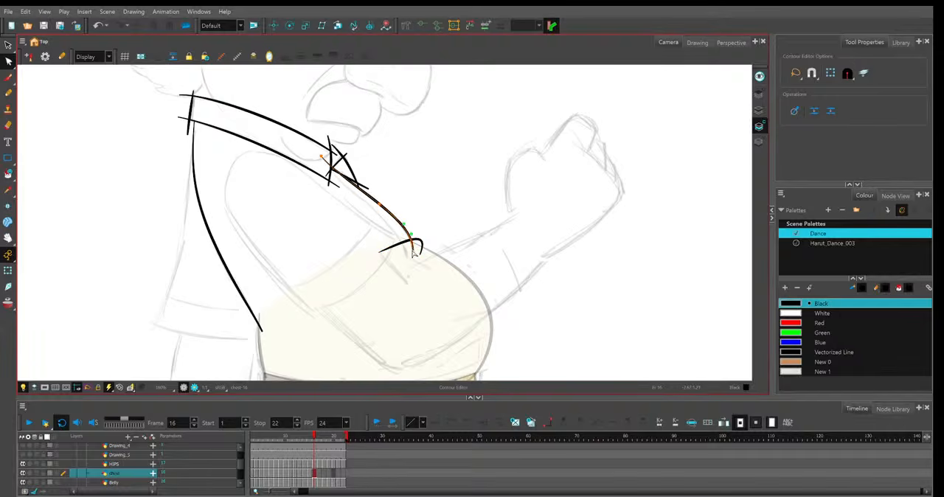
left_click(436, 251)
Adjust the upper end of frame 16's shirt back line so it meets the rear edge of the collar.
key("1")
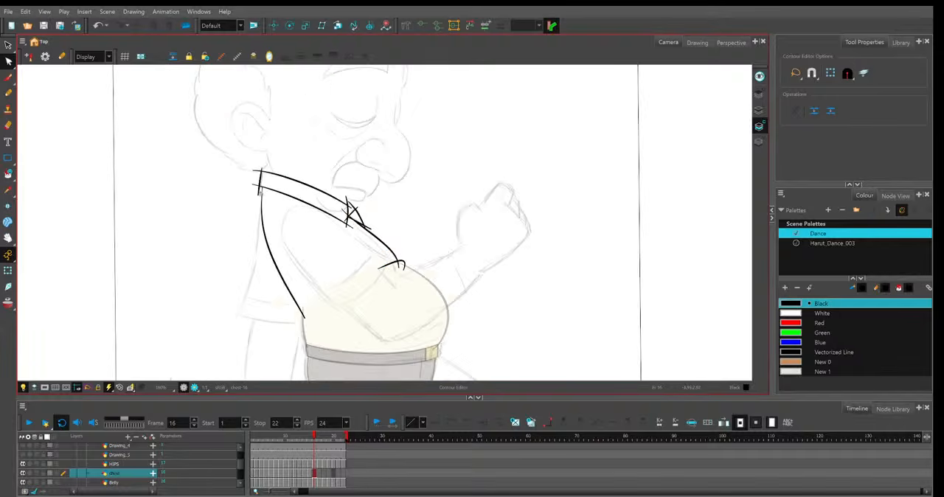
left_click(268, 192)
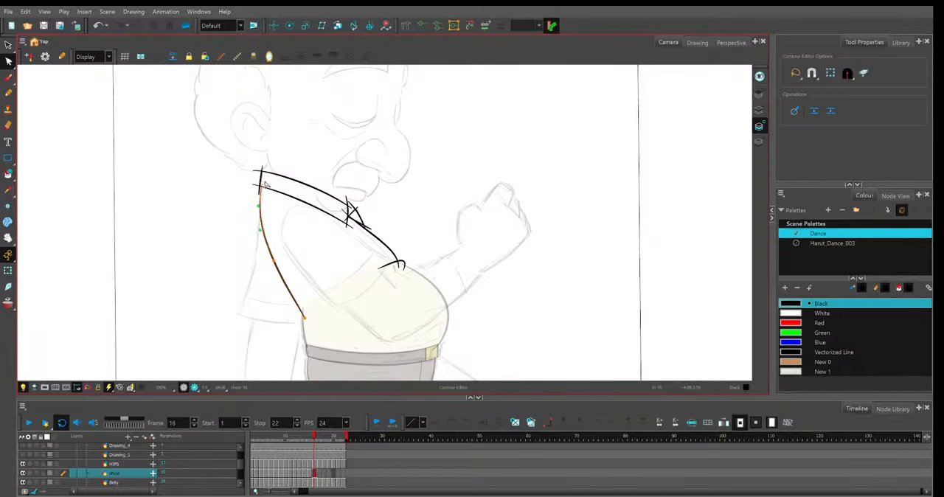
left_click(345, 271)
Paste frame 16's shirt and collar line art into frame 17.
key("1")
key("1")
key("space")
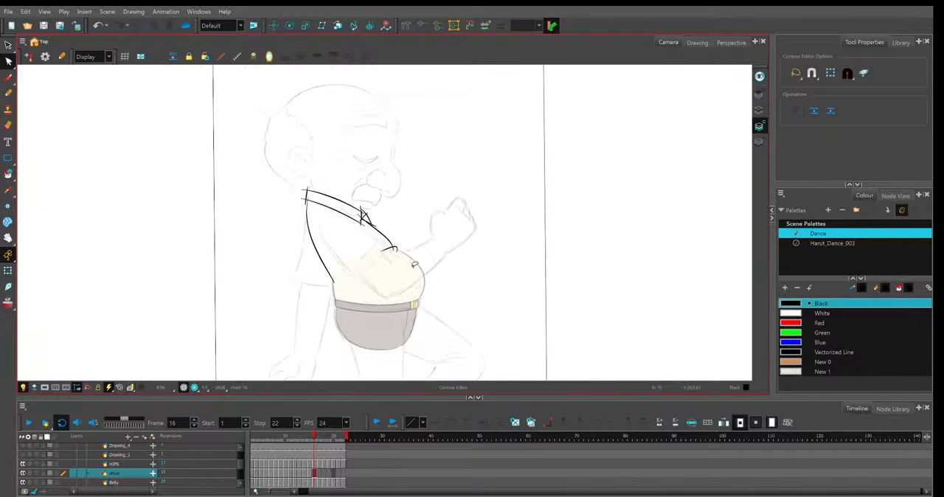
left_click_drag(445, 259, 433, 261)
key(".")
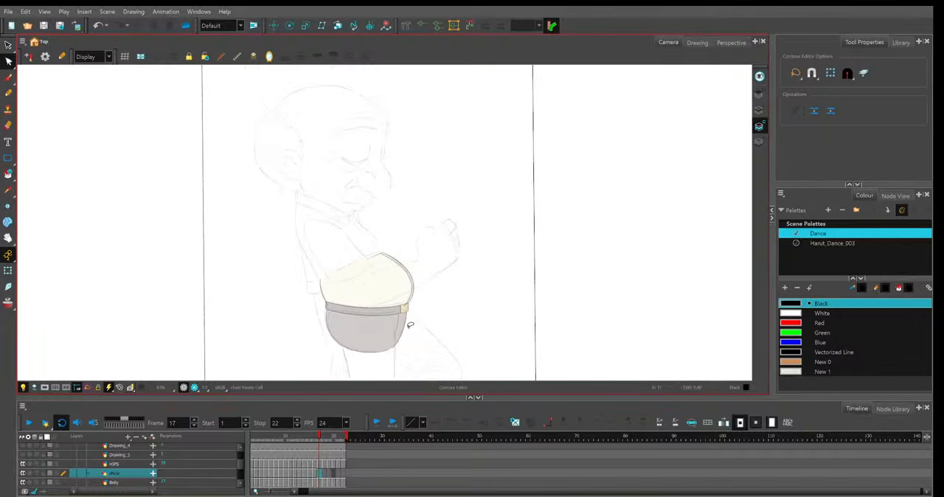
key("ctrl+v")
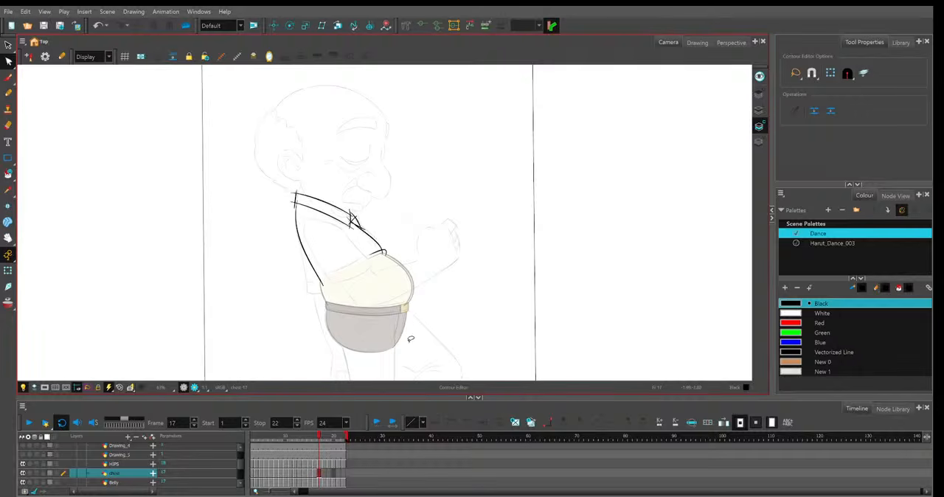
Fit frame 17's upper collar line and the collar's rear edge stroke to the sketch with the Contour Editor.
key("2")
key("2")
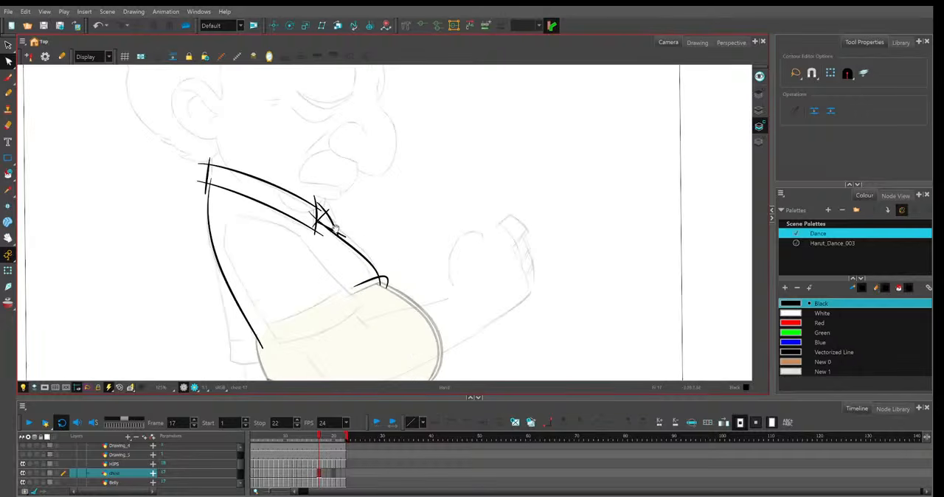
left_click_drag(375, 226, 429, 239)
key("2")
key("2")
left_click(361, 249)
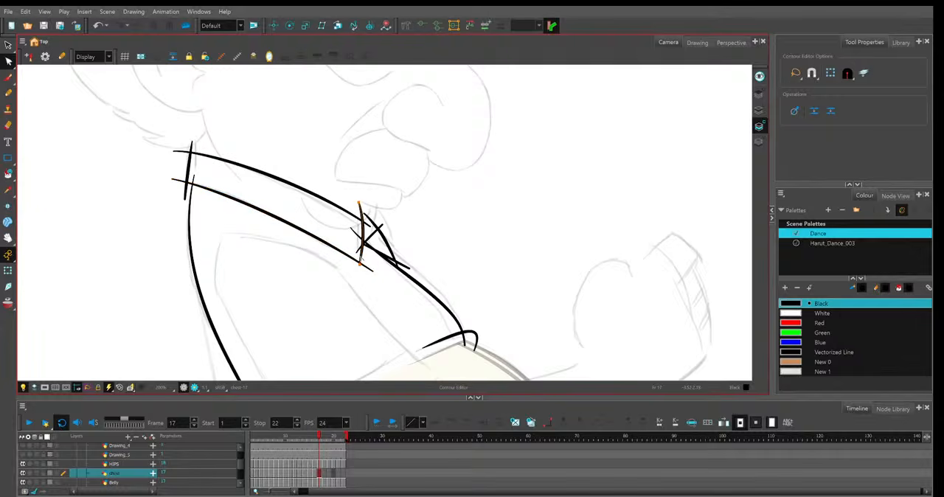
left_click(362, 220)
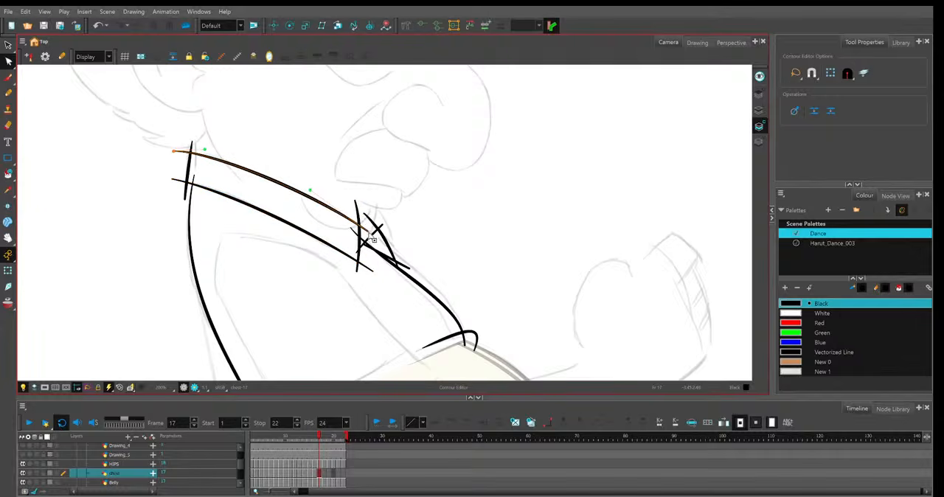
left_click(189, 193)
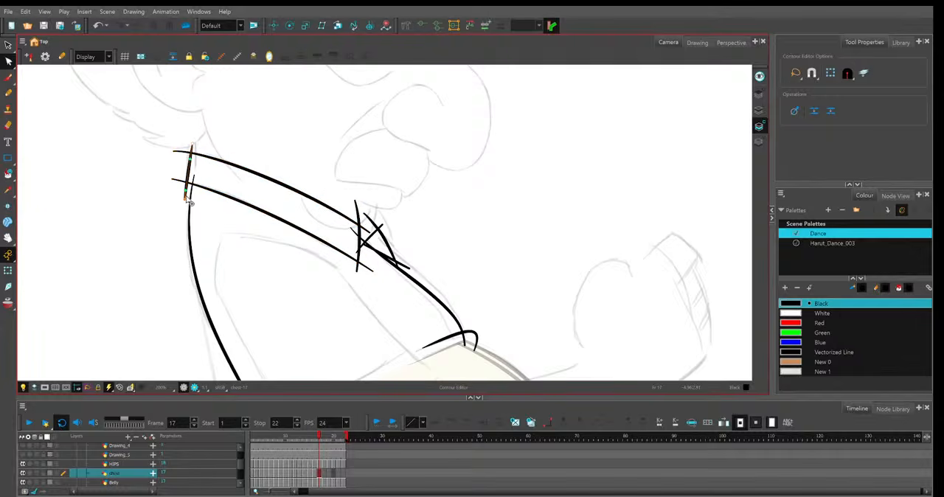
Reshape frame 17's shirt back line to follow the sketched back from the collar down to the belly.
left_click(217, 334)
key("space")
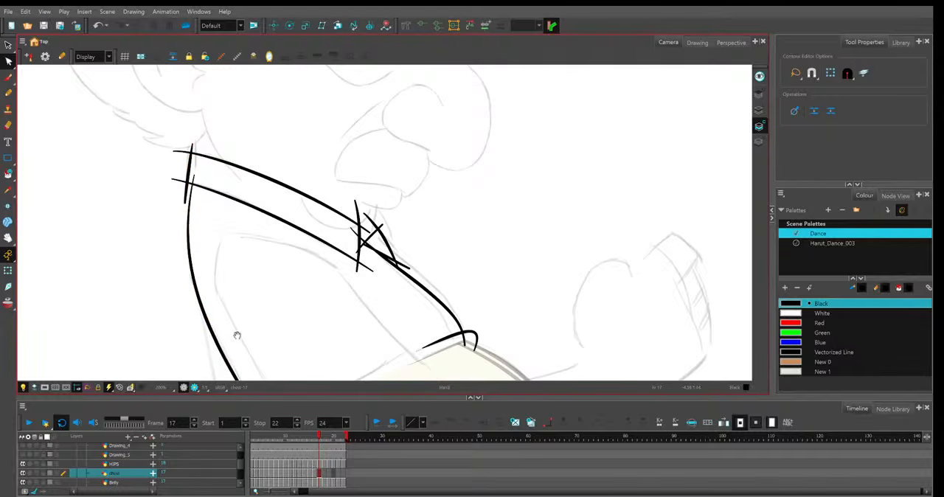
left_click_drag(240, 318, 239, 307)
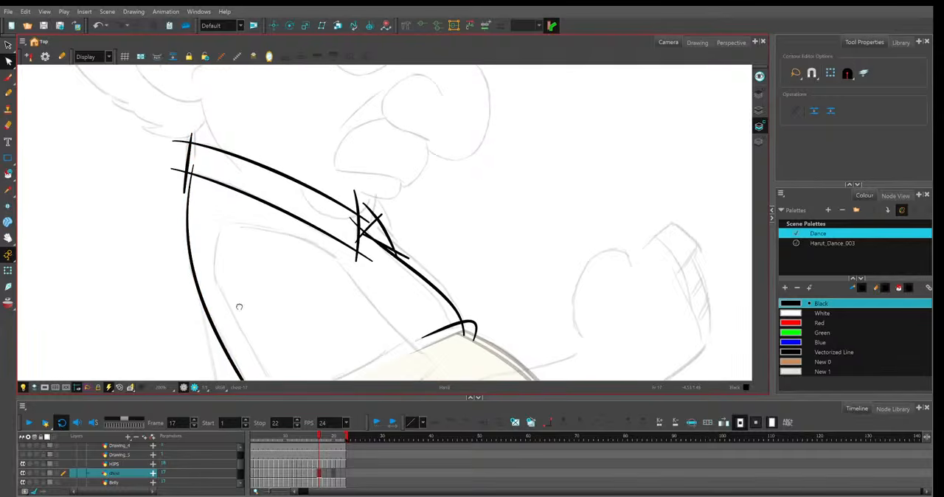
scroll(239, 307, "down", 5)
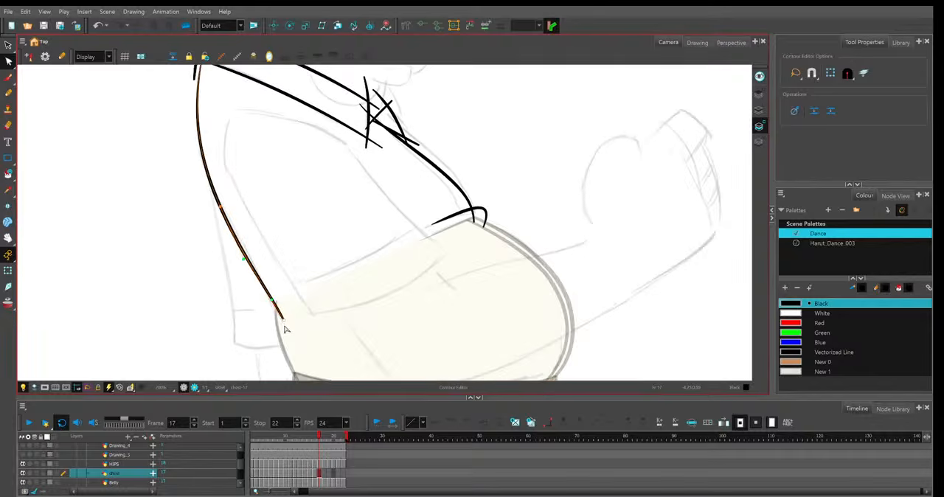
Bulge frame 17's shirt front line forward and lift its upper end to the front of the collar.
scroll(288, 331, "up", 4)
left_click(352, 189)
left_click_drag(349, 187, 360, 182)
left_click_drag(420, 246, 420, 234)
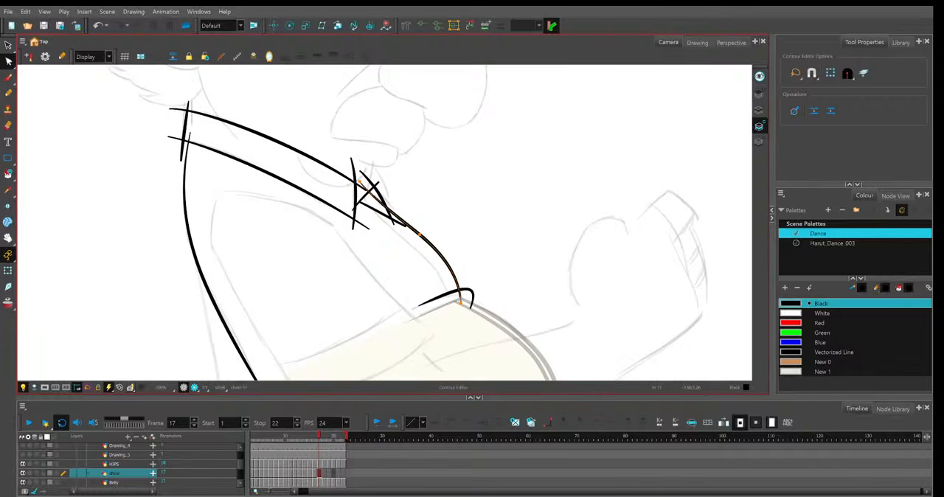
Tighten the front hook of frame 17's belly-top curve and extend its rear end further back.
left_click(463, 303)
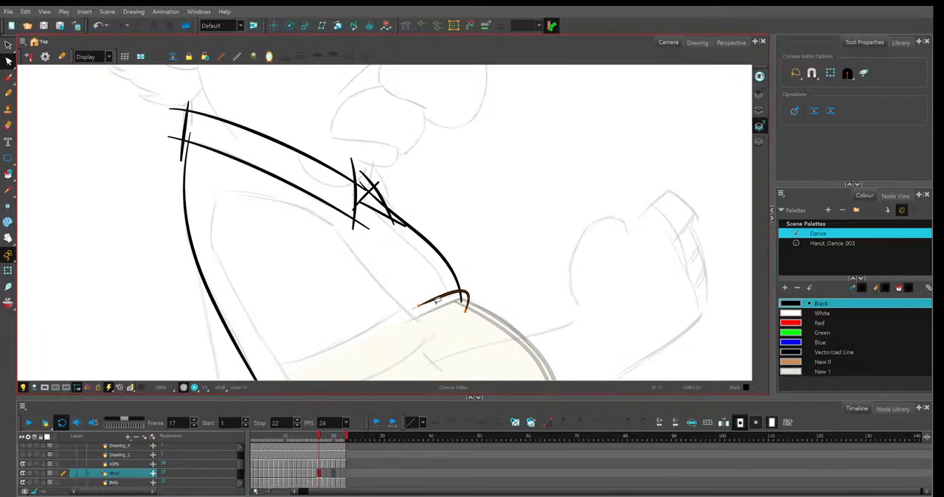
left_click_drag(420, 306, 405, 311)
left_click(466, 306)
Raise the outer stroke of frame 17's small front collar flap and remove its middle point to smooth the curve.
mouse_move(362, 203)
left_mouse_down()
mouse_move(317, 205)
mouse_move(316, 186)
left_mouse_up()
left_click(317, 204)
left_click_drag(316, 175, 323, 163)
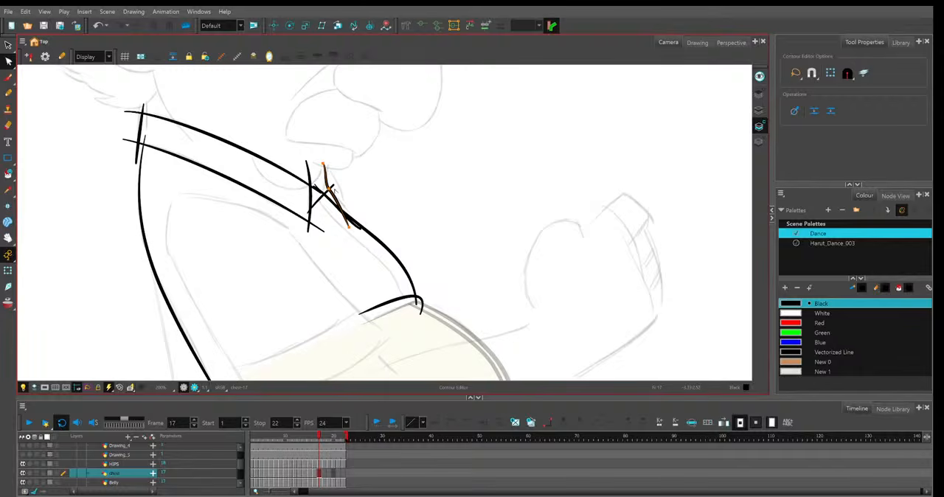
left_click(330, 191)
key("Delete")
left_click_drag(349, 227, 330, 168)
Reshape the inner and lower strokes of frame 17's front collar flap so they close against the outer stroke.
left_click(332, 188)
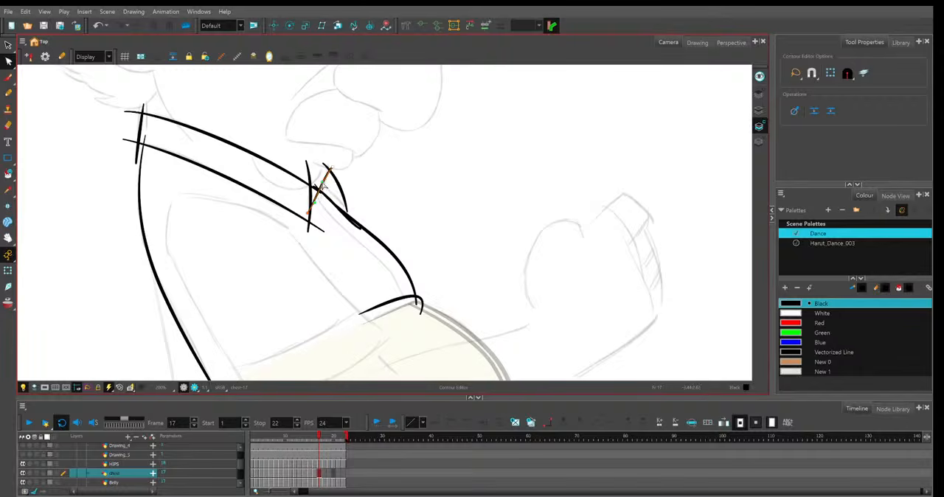
left_click(329, 203)
left_click(351, 215)
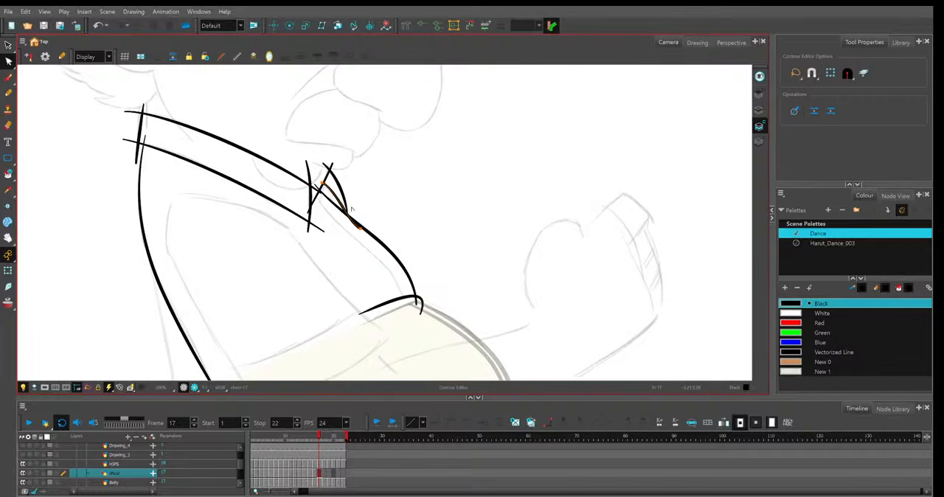
left_click_drag(357, 225, 367, 216)
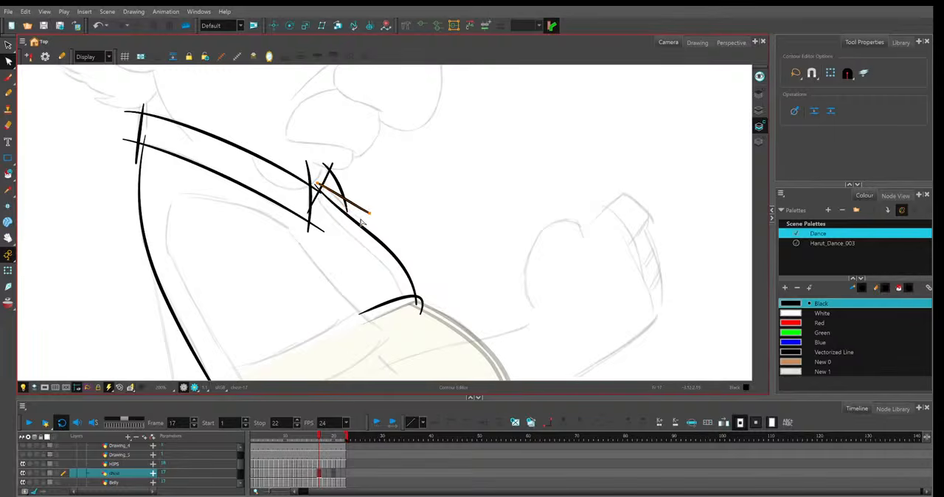
key("ctrl+z")
Shorten the front end of frame 17's upper collar line and move the flap's inner stroke tip to the outer stroke.
left_click(321, 195)
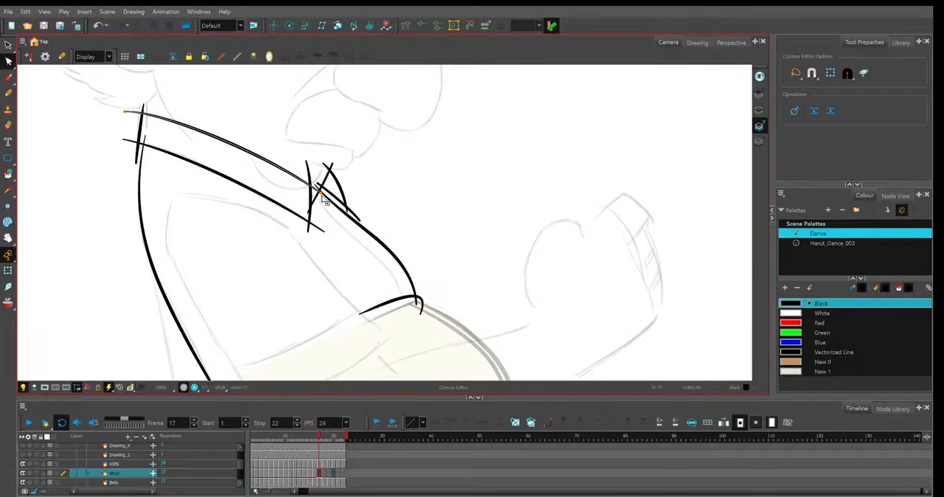
left_click(327, 169)
left_click(333, 168)
left_click_drag(332, 164, 328, 166)
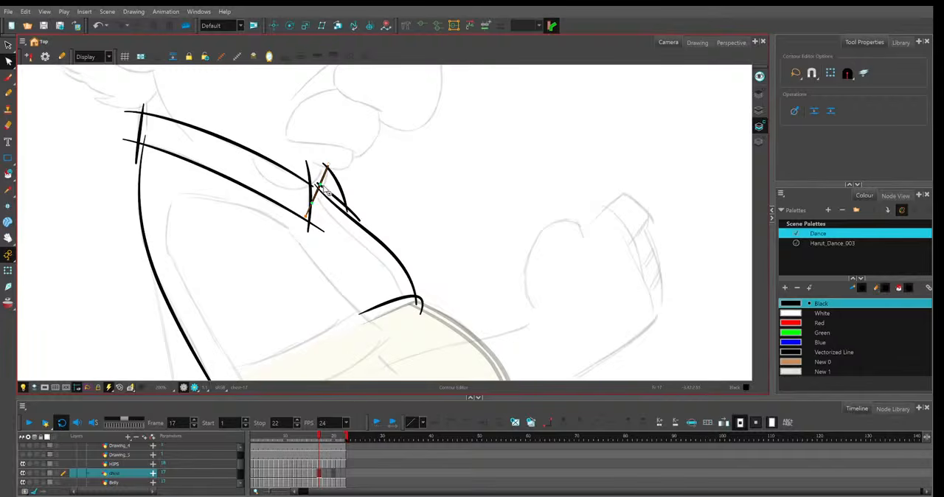
Join frame 17's shirt front line and the flap's lower stroke at the flap's inner stroke, comparing with frame 16.
left_click(322, 191)
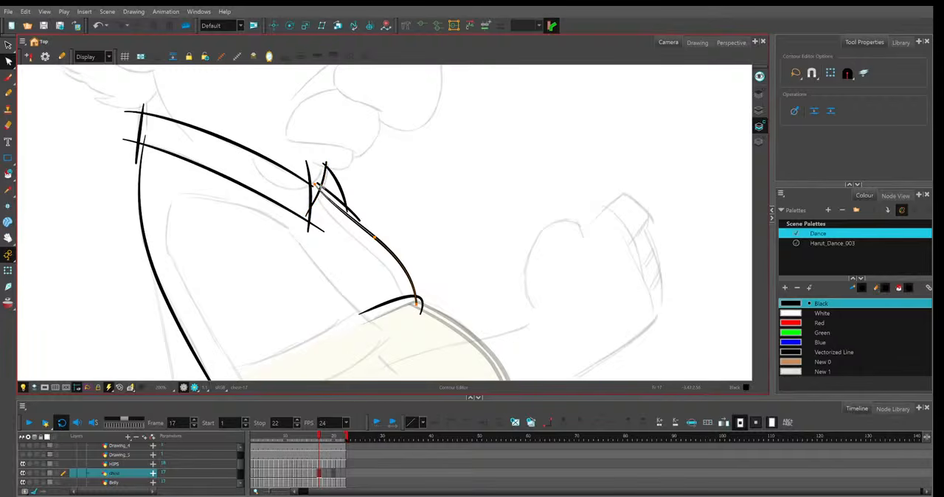
left_click(320, 188)
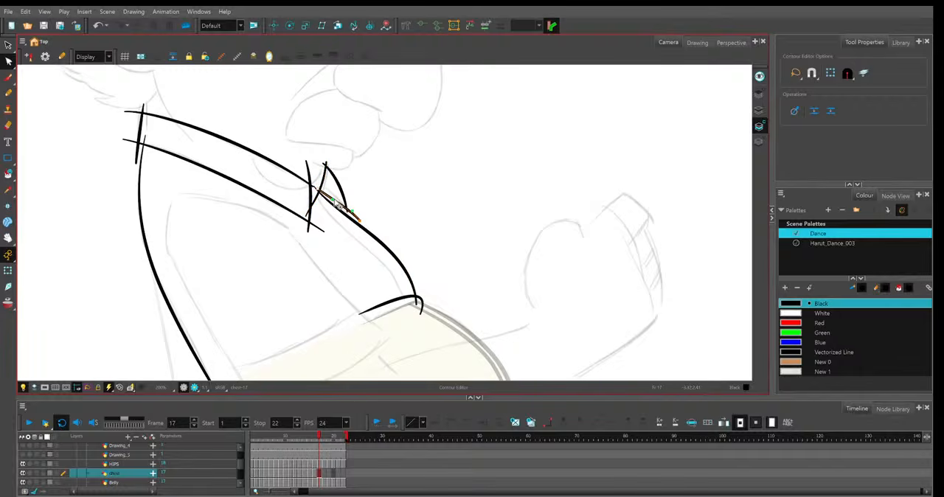
left_click(377, 211)
key("comma")
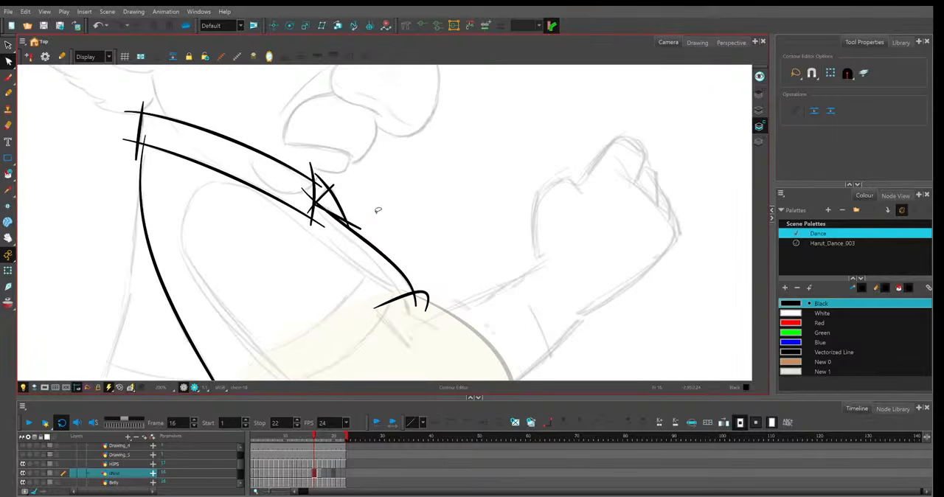
key("period")
left_click(319, 191)
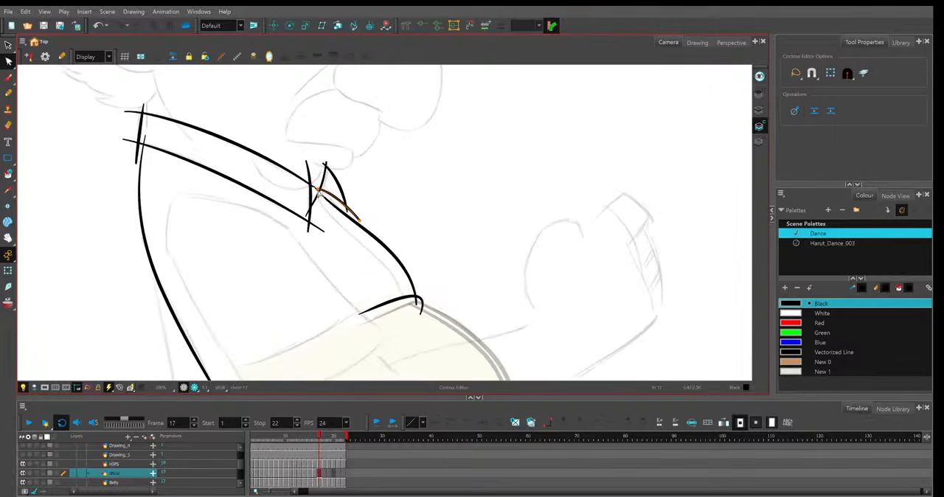
left_click(344, 182)
left_click_drag(313, 184, 315, 189)
left_click(312, 206)
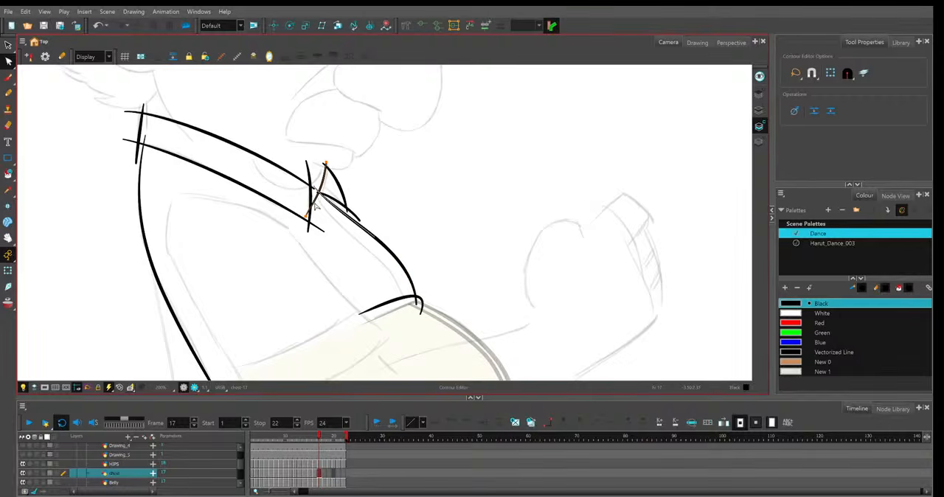
Draw a second Pencil line inside frame 17's shirt front line, from the collar's front edge down to the belly.
left_click_drag(392, 272, 401, 239)
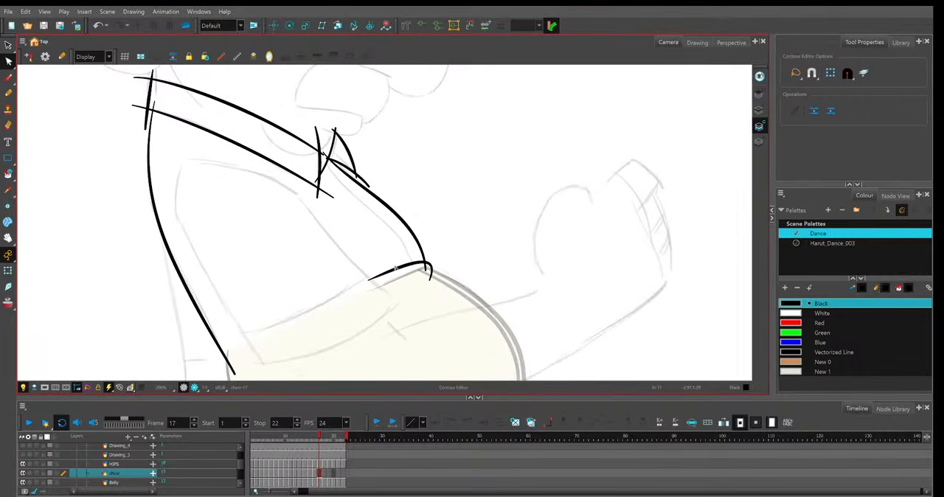
left_click_drag(454, 247, 401, 247)
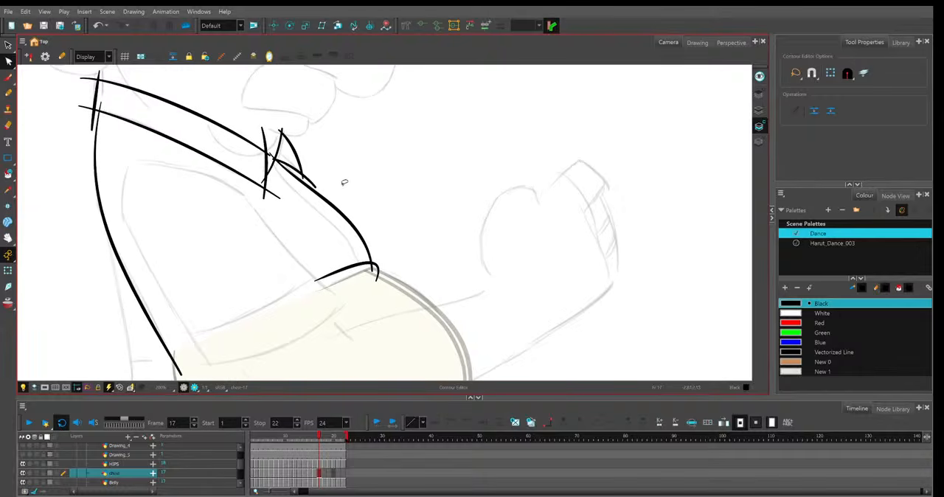
key("alt+slash")
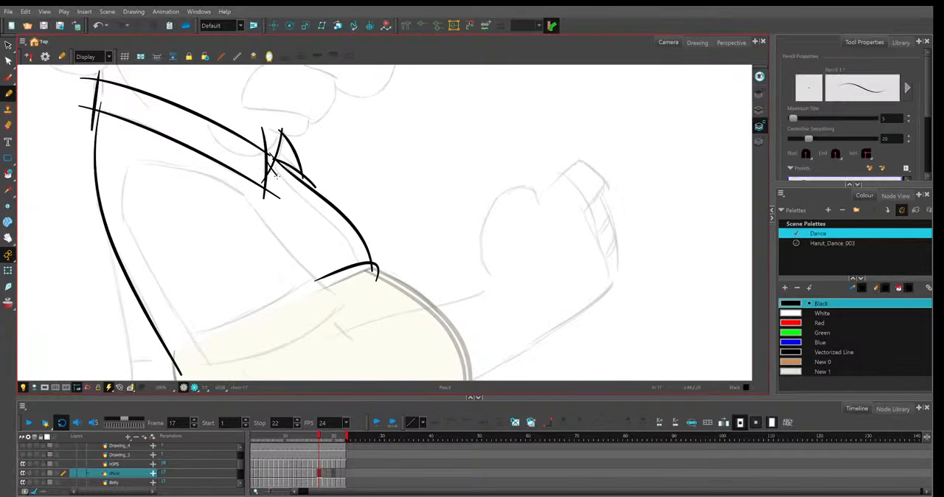
left_click_drag(280, 178, 367, 279)
key("comma")
key("period")
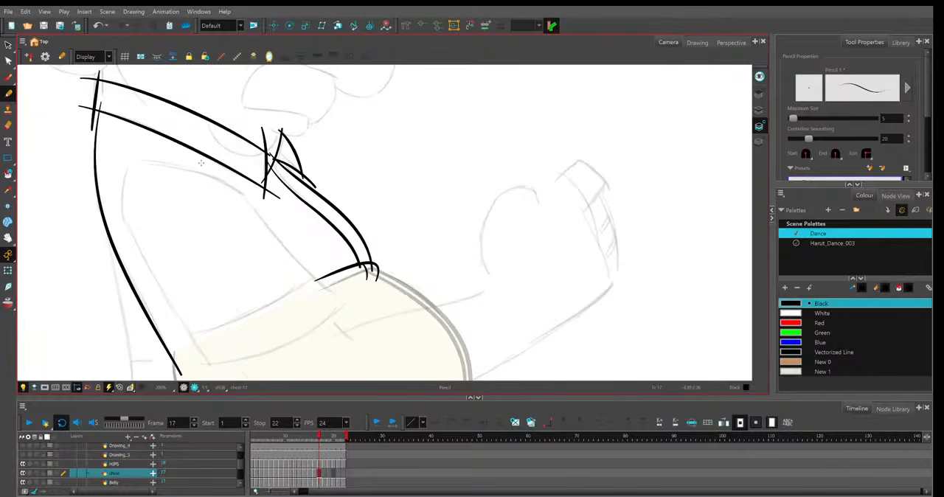
Refine the lower and upper ends of frame 17's new inner front line with the Contour Editor.
key("alt+q")
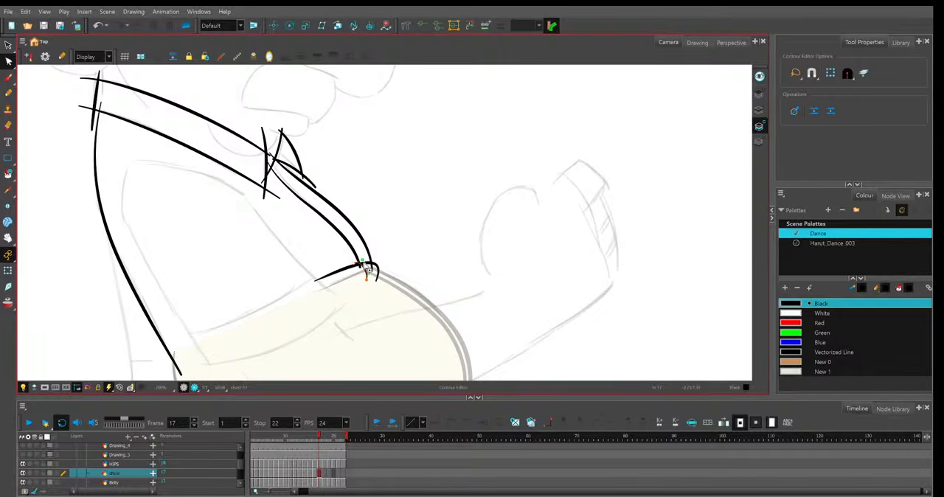
left_click_drag(361, 266, 358, 264)
left_click(374, 231)
left_click(277, 168)
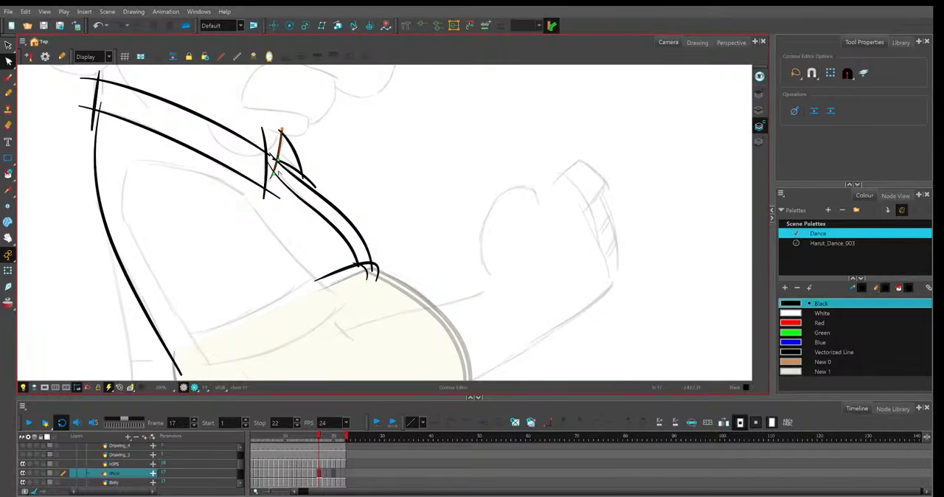
scroll(293, 157, "up", 3)
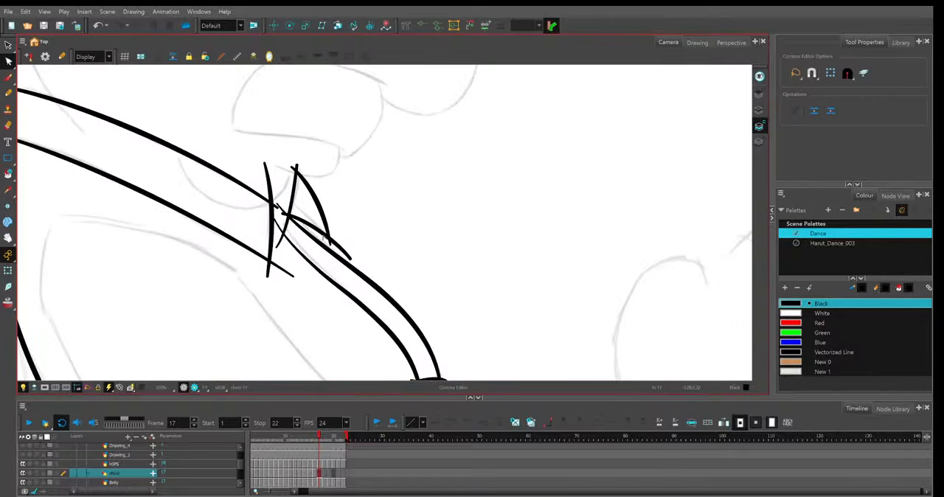
key("2")
left_click(249, 221)
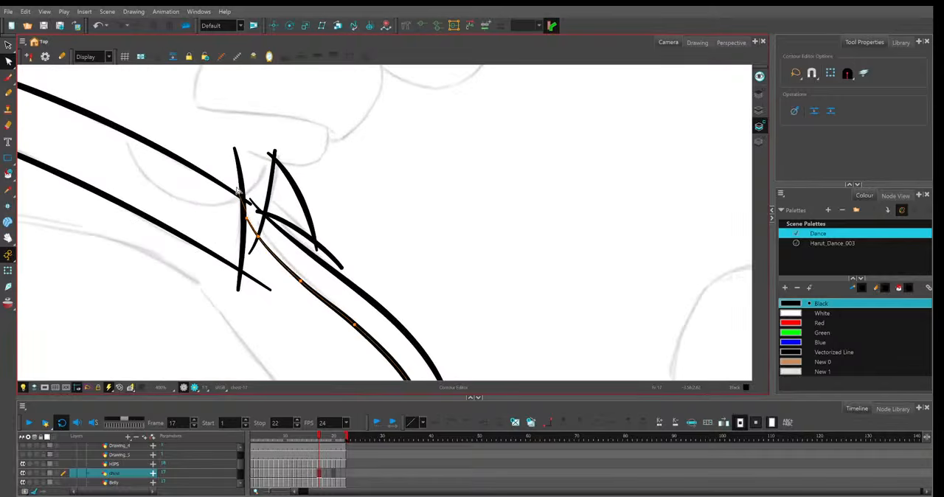
Finish the upper end of frame 17's inner front line at the collar and curve the flap's inner stroke.
left_click_drag(236, 185, 235, 183)
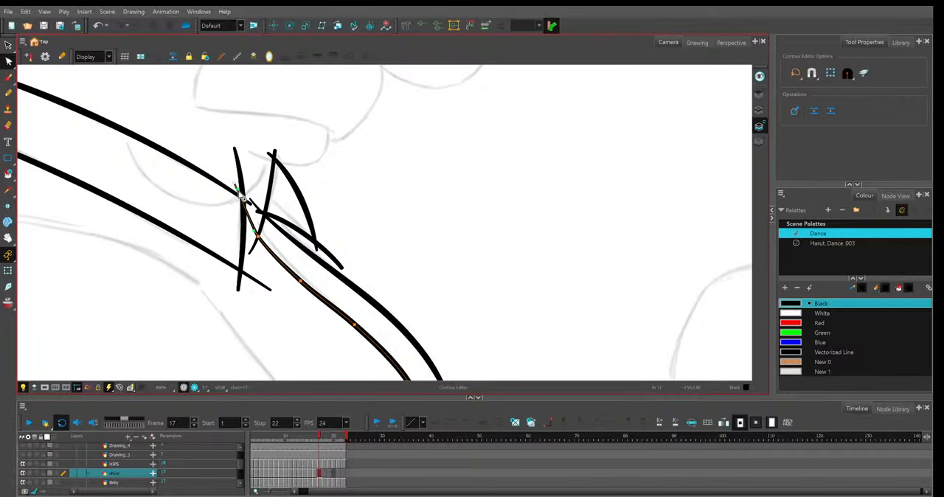
left_click(256, 235)
key("1")
key("1")
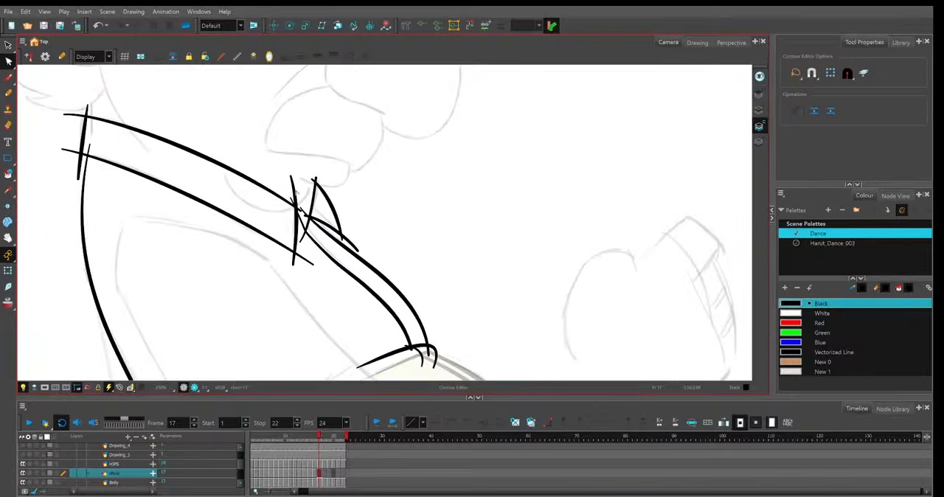
left_click(310, 183)
key("1")
key("1")
key("1")
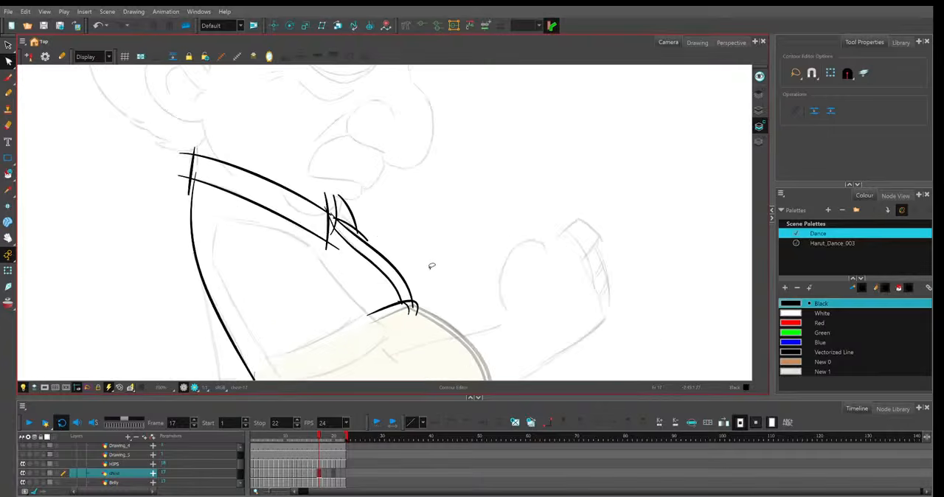
key("1")
key("1")
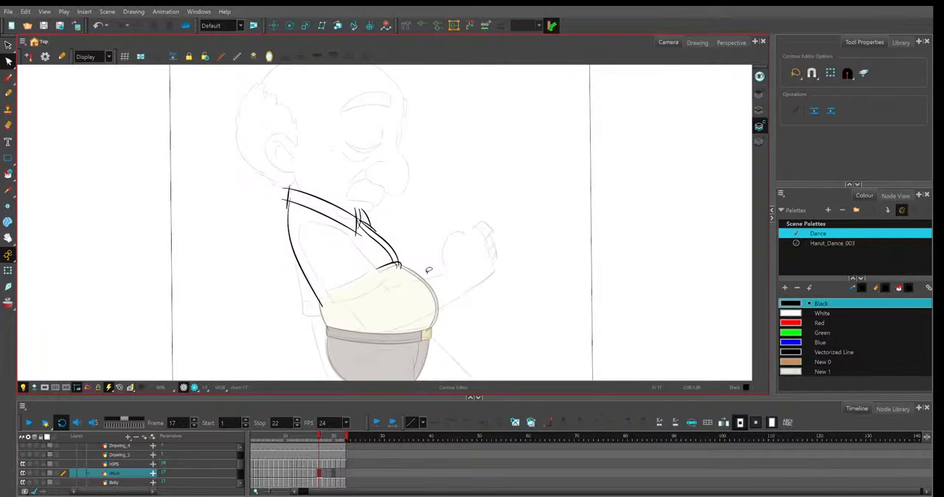
Refine the curve of the collar's front edge on frame 17 with the Contour Editor.
key("2")
key("2")
key("2")
key("2")
left_click(311, 199)
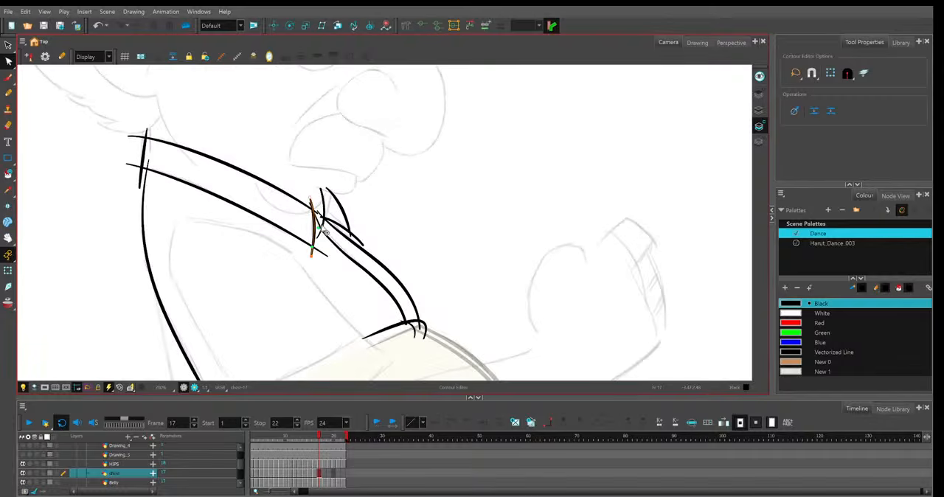
left_click(499, 289)
key("1")
key("1")
key("1")
key("1")
left_click_drag(499, 288, 481, 275)
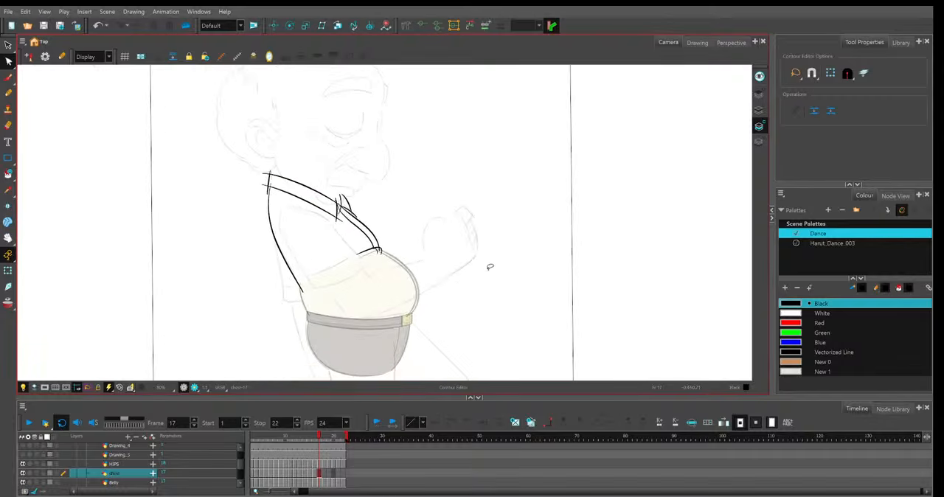
Paste frame 17's shirt line art into frame 18 of the same layer.
left_click(329, 472)
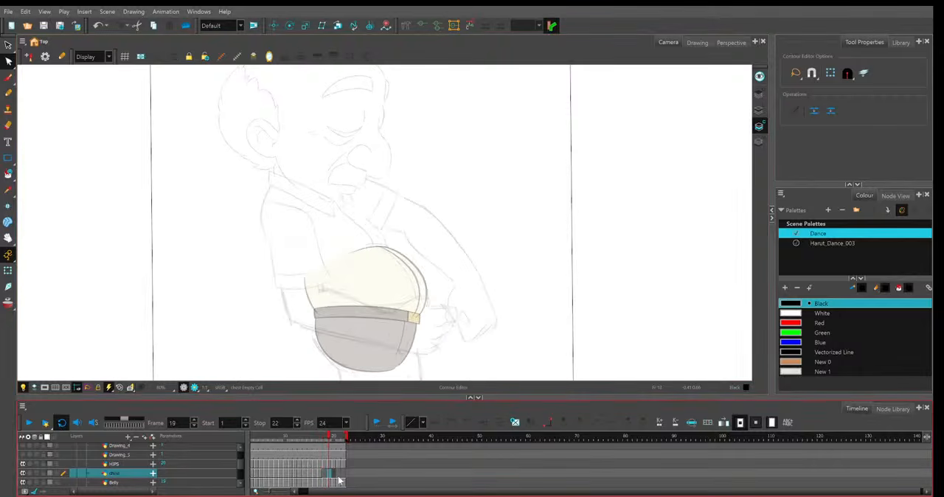
key("comma")
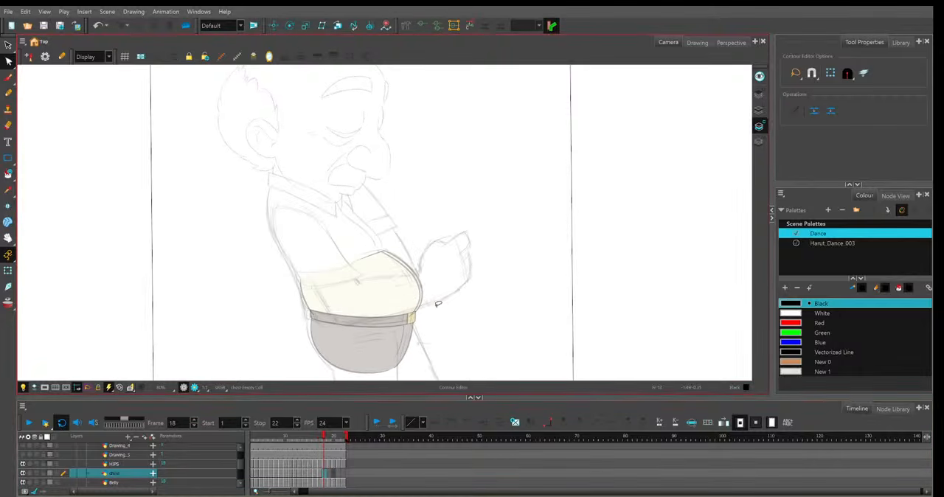
key("ctrl+v")
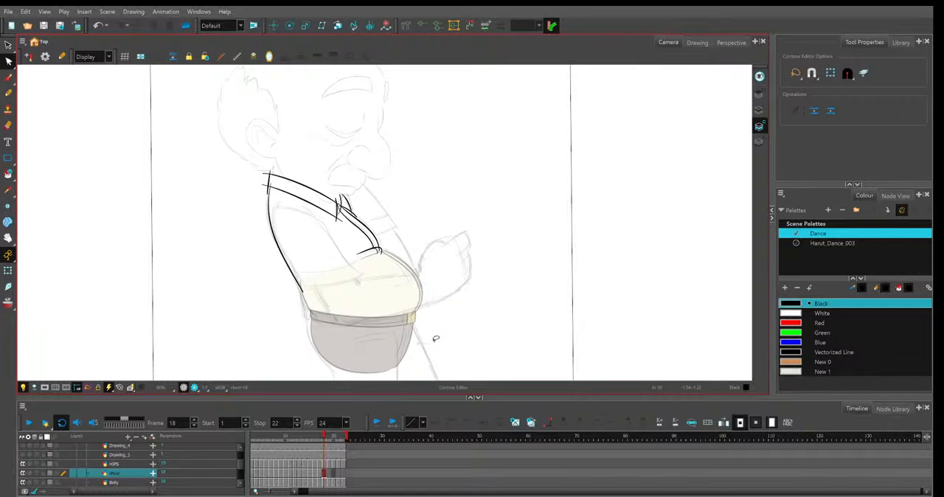
Fit frame 18's shirt back line to the sketch by adjusting its lower end and middle point.
key("2")
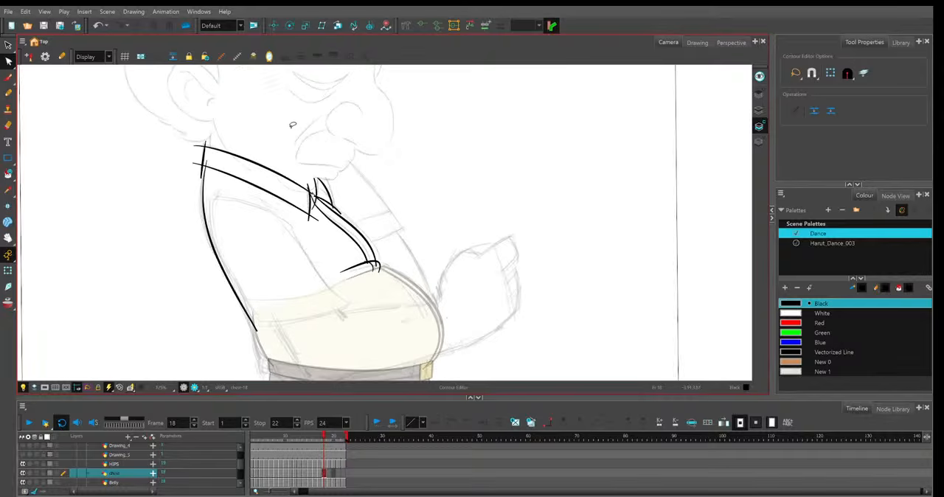
scroll(299, 125, "up", 2)
left_click(280, 347)
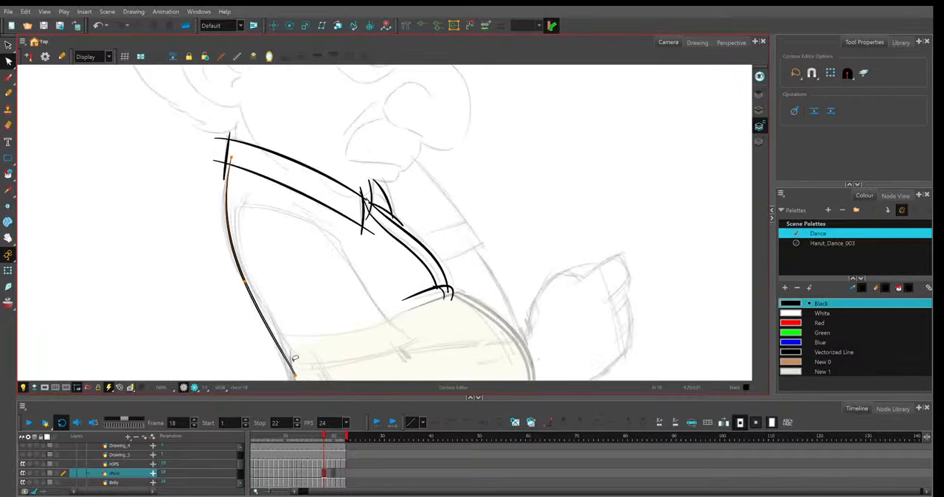
left_click_drag(296, 374, 294, 371)
left_click_drag(244, 280, 247, 222)
key("space")
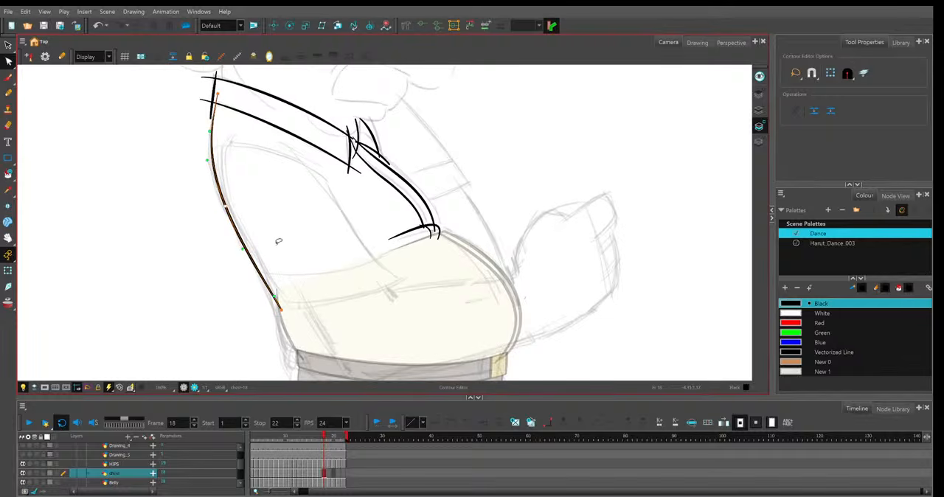
key("space")
left_click_drag(294, 281, 255, 292)
Raise the upper tips of frame 18's three collar flap strokes so the flap follows the sketch.
left_click(326, 154)
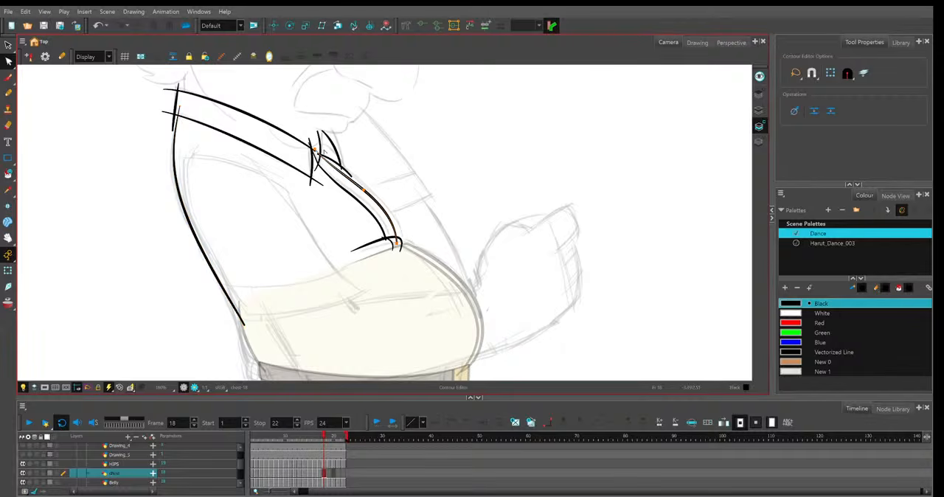
left_click(336, 146)
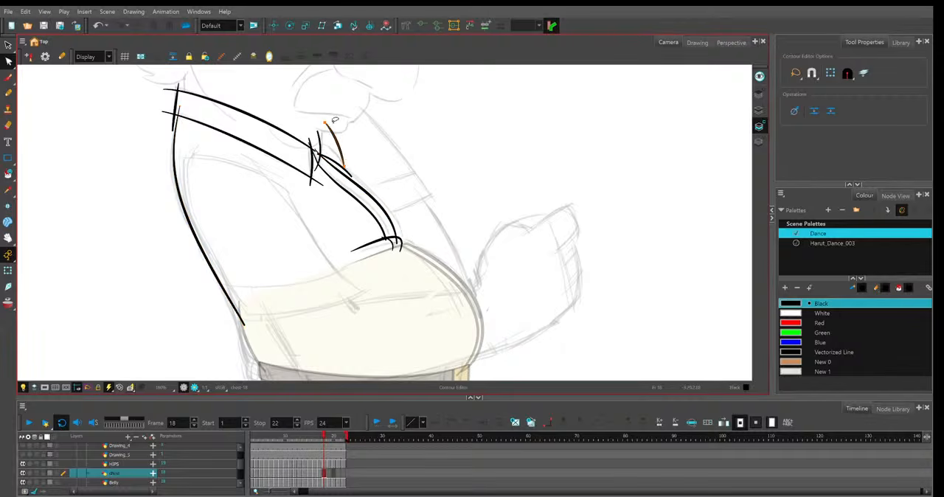
left_click(317, 152)
left_click(317, 147)
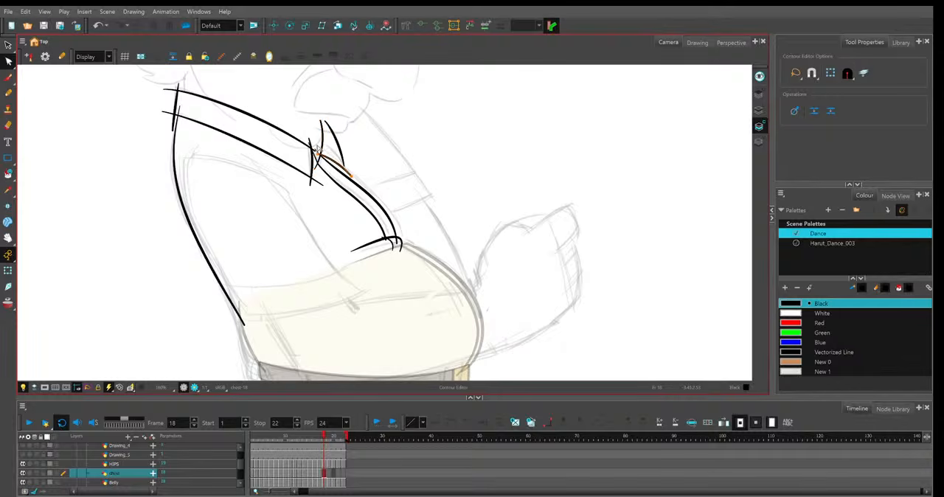
left_click(351, 177)
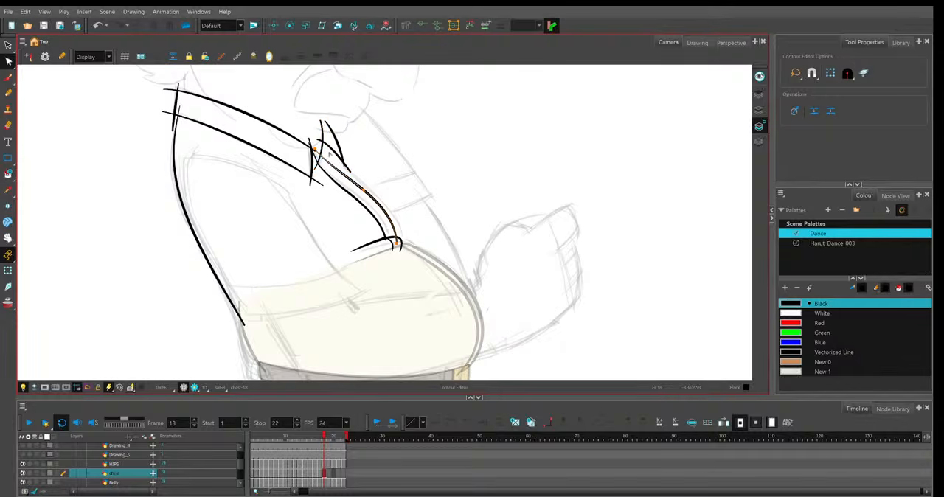
Shift frame 18's shirt front line forward, placing its upper end inside the flap and its lower end on the belly.
mouse_move(315, 150)
left_mouse_down()
mouse_move(330, 142)
mouse_move(369, 189)
left_mouse_up()
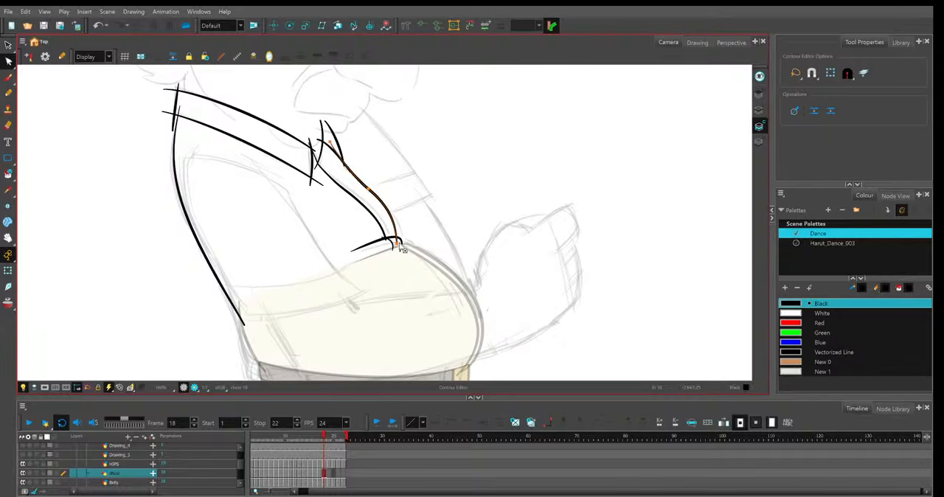
left_click_drag(398, 242, 402, 244)
left_click(392, 223)
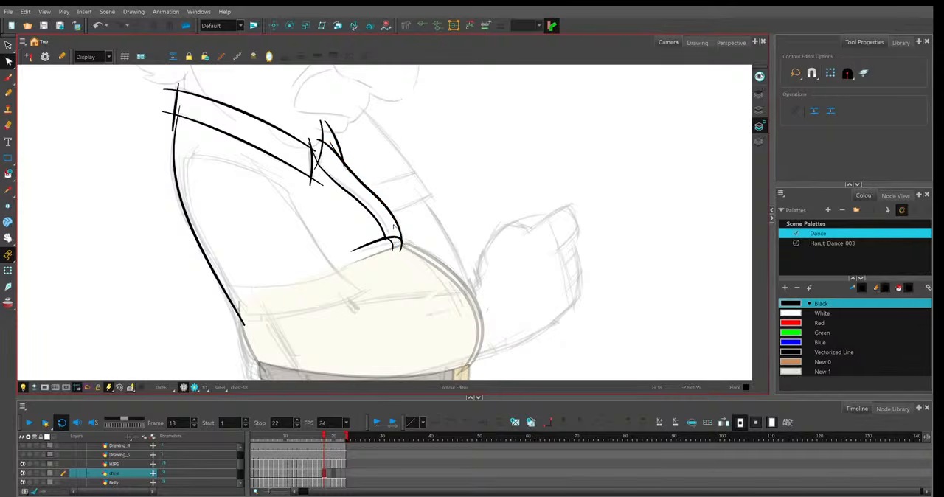
Delete the extra point near the upper end of frame 18's inner front line and smooth the curve.
left_click(339, 184)
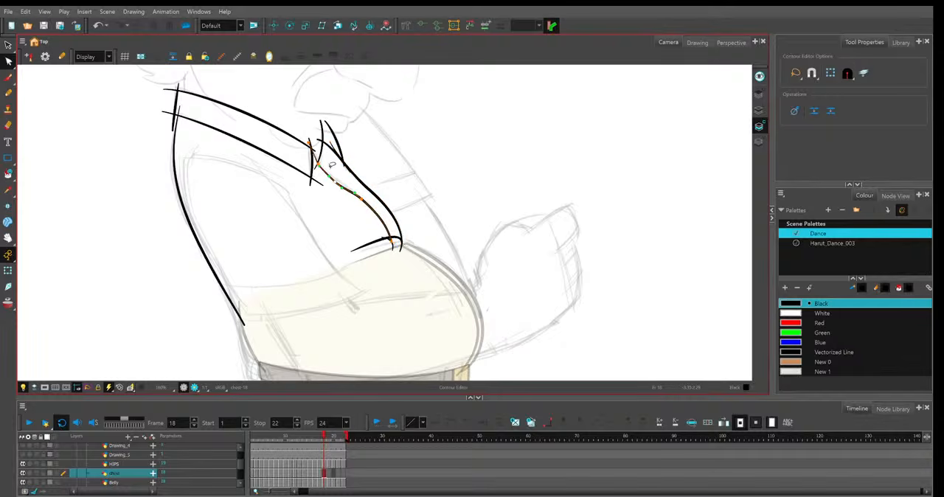
key("Delete")
left_click(381, 211)
left_click(398, 219)
Move both ends of frame 18's short curved stroke on top of the belly to match the sketch.
left_click(402, 243)
left_click_drag(400, 247, 411, 253)
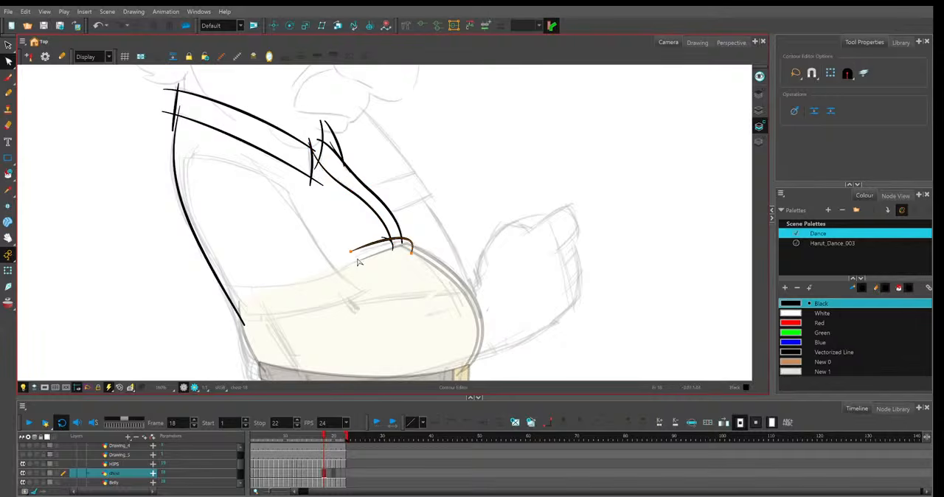
left_click_drag(352, 252, 355, 256)
left_click_drag(420, 229, 422, 232)
left_click(421, 232)
Refine frame 18's inner front line at its ends and middle, and shift the top of the collar's front edge.
left_click(390, 245)
left_click(312, 148)
left_click(310, 144)
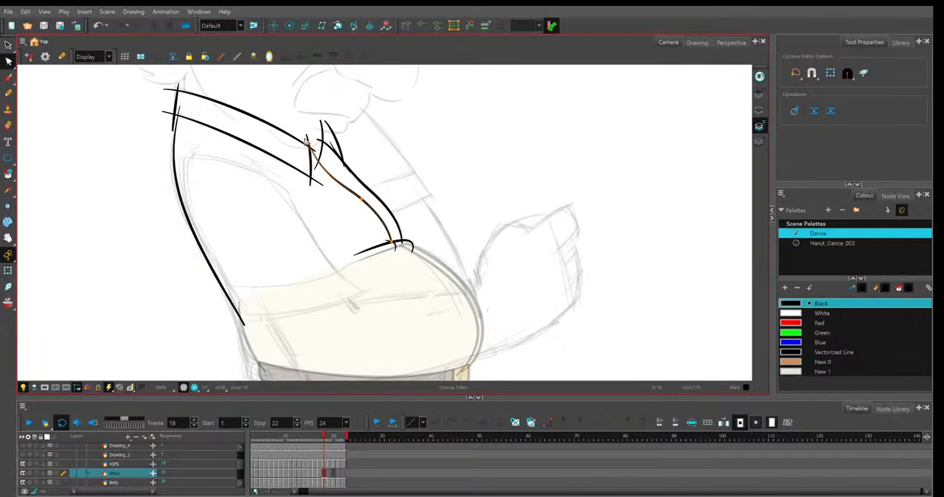
left_click(362, 199)
left_click_drag(376, 212, 379, 212)
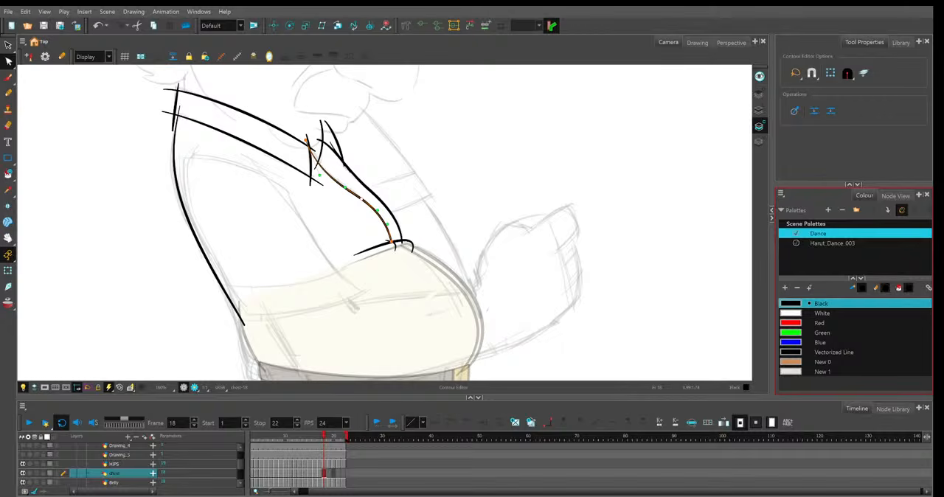
Adjust the upper part of frame 18's shirt front line and bow the flap's lower stroke.
left_click(342, 161)
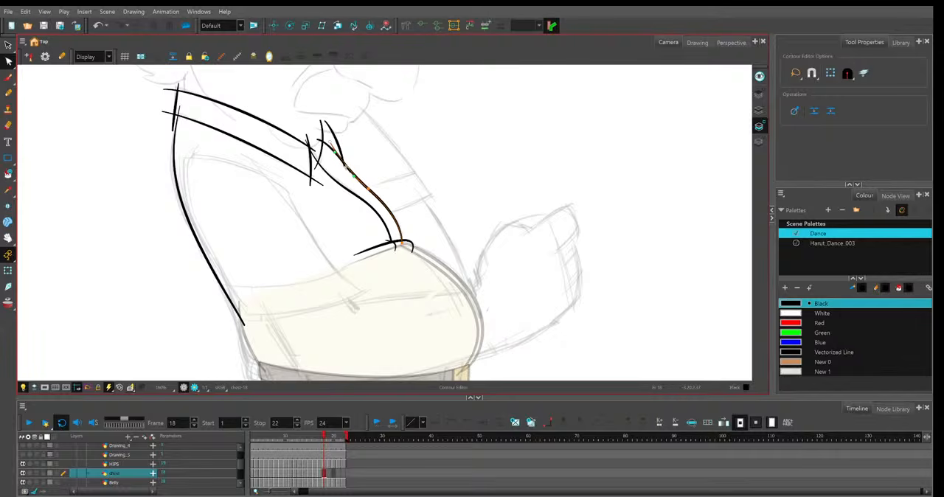
left_click(330, 149)
left_click(334, 148)
left_click(335, 148)
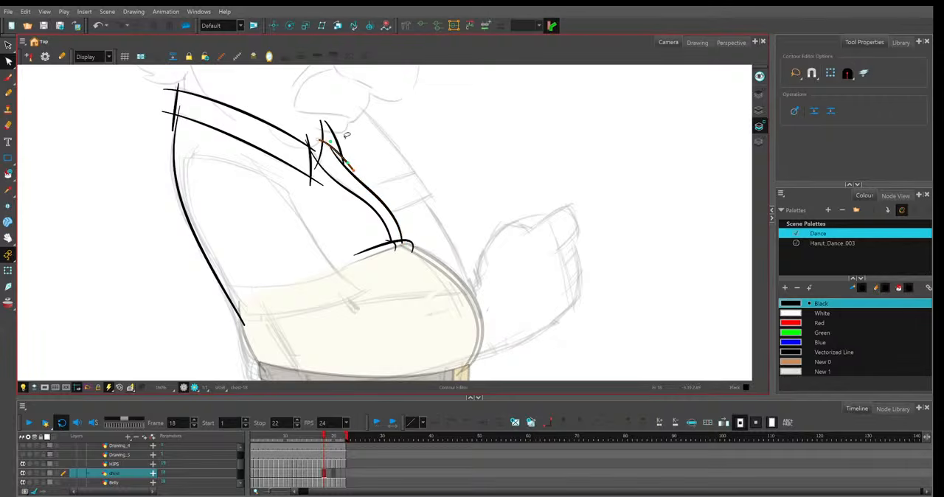
Adjust the lower end of frame 18's shirt back line where it meets the belly.
left_click(243, 322)
left_click(312, 279)
left_click(245, 325)
left_click(504, 249)
key("1")
left_click_drag(506, 248, 459, 240)
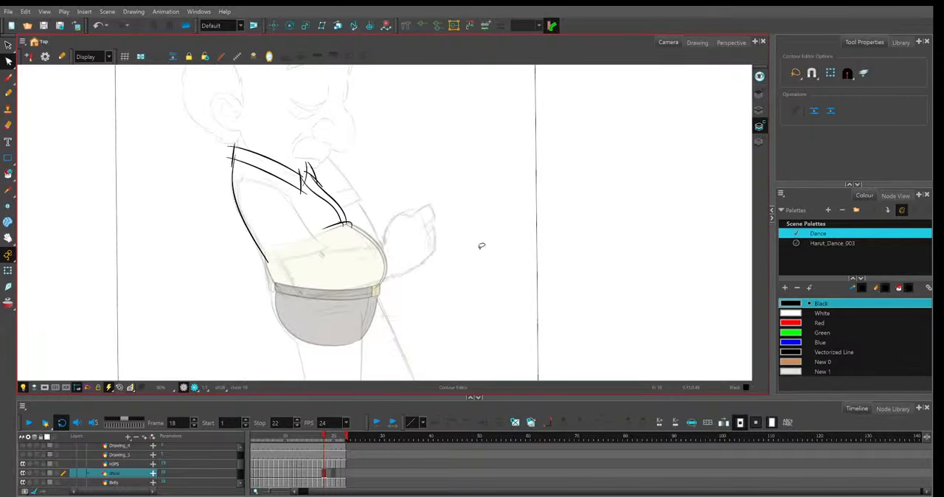
Carry frame 18's shirt drawing onto frame 19 and display the layer's strokes as thin outlines.
key(".")
left_click(329, 474)
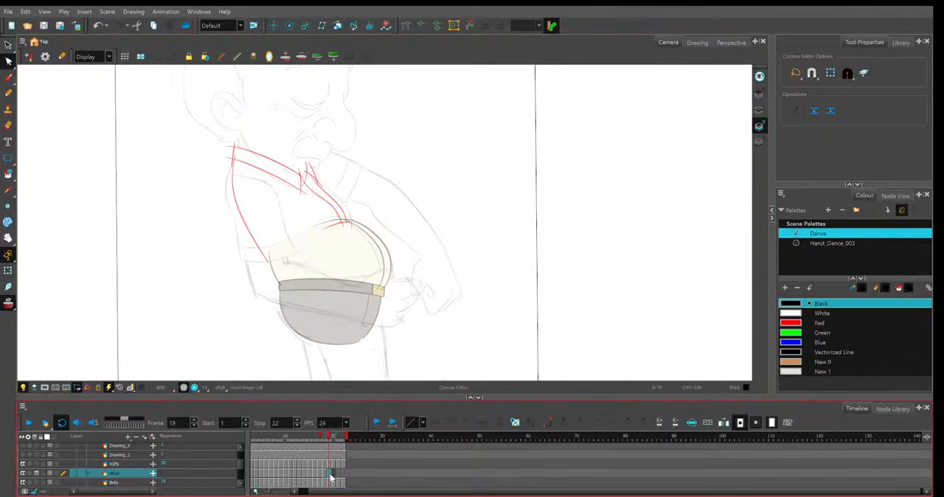
key("F5")
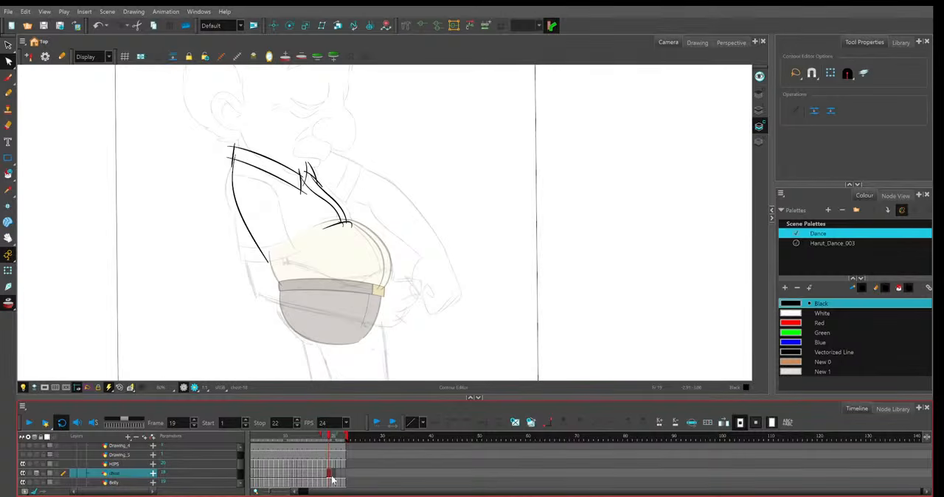
key("2")
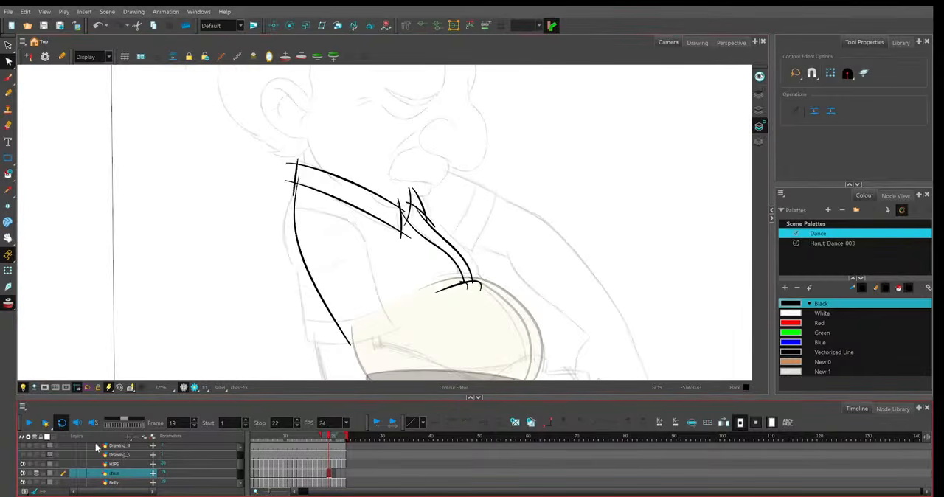
left_click(50, 474)
Raise the back end of frame 19's upper collar line and align the collar's back edge with the sketch.
key("2")
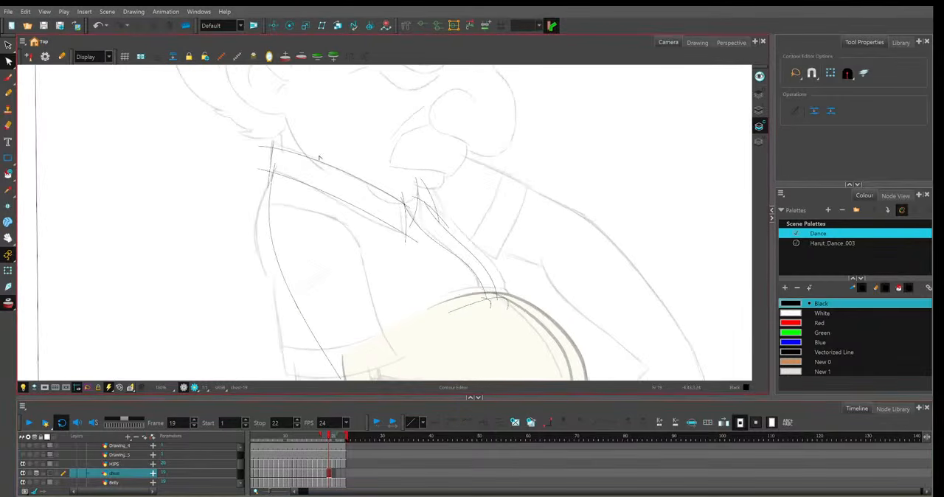
key("2")
left_click(266, 126)
left_click(62, 278)
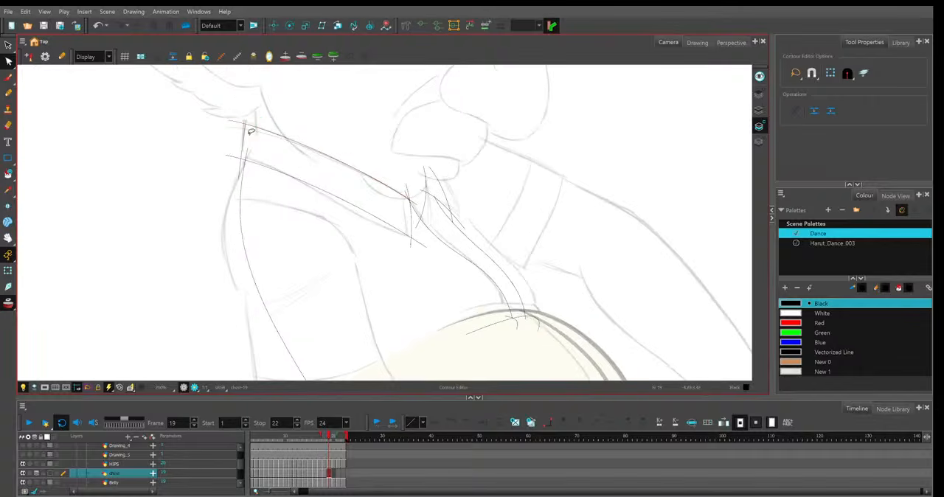
left_click(240, 175)
Reshape frame 19's lower collar line, raising its front end and bowing its curve down to the sketch.
left_click_drag(492, 205, 500, 226)
key("2")
key("2")
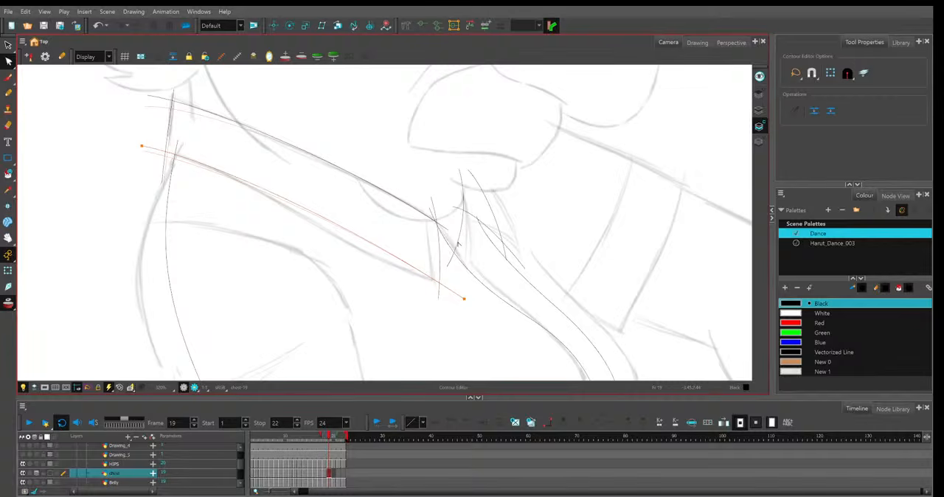
left_click_drag(464, 299, 461, 290)
left_click_drag(351, 220, 354, 253)
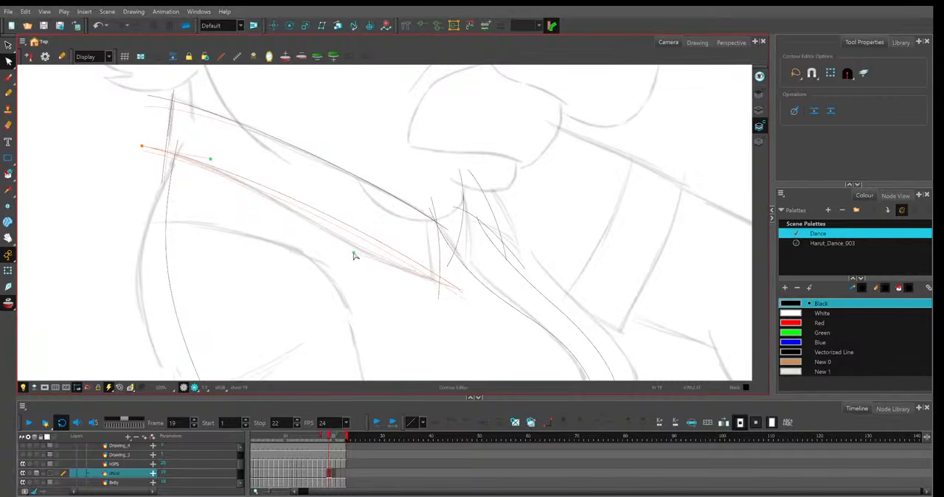
left_click(223, 153)
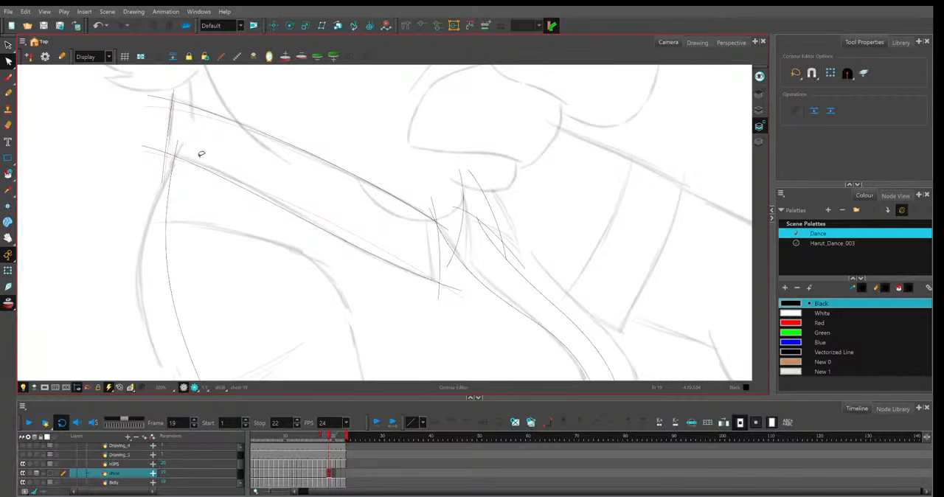
left_click(180, 158)
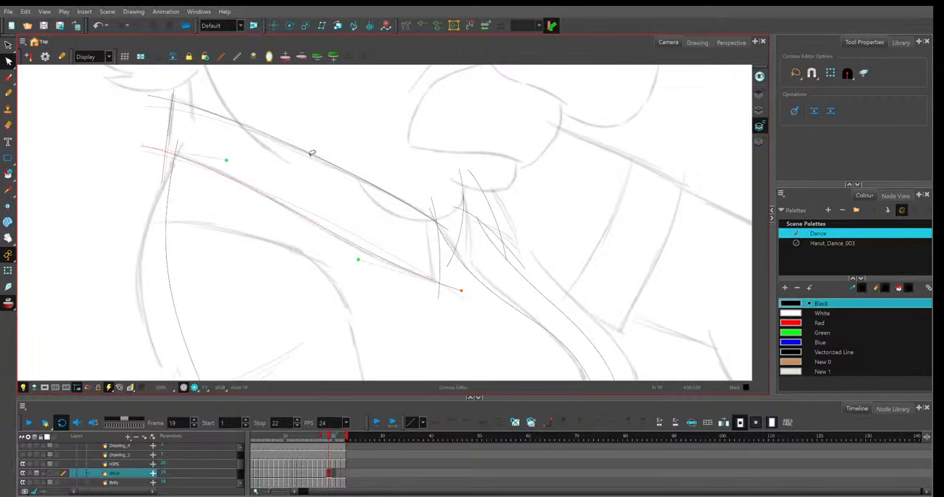
Align frame 19's collar front edge and the inner placket line's upper end with the sketch, and straighten the short neck line beside them.
left_click(442, 258)
left_click(447, 229)
left_click(426, 205)
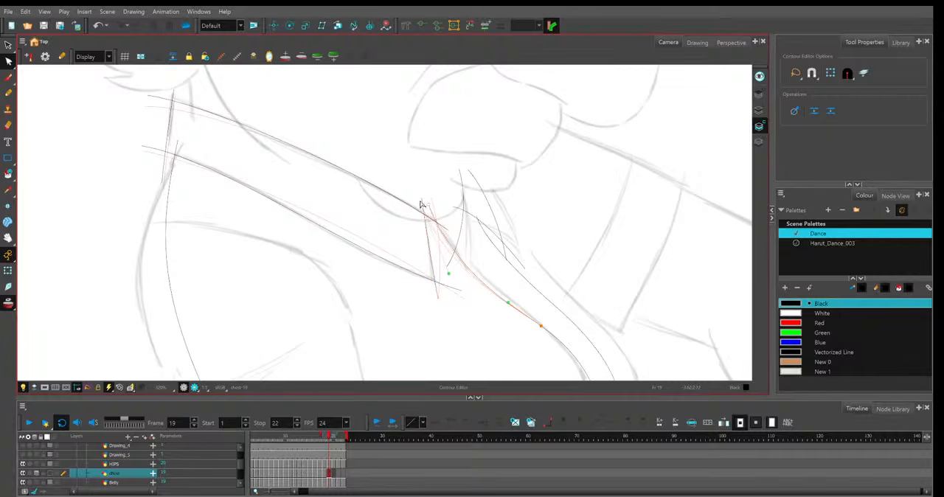
left_click(449, 262)
left_click_drag(447, 266, 467, 243)
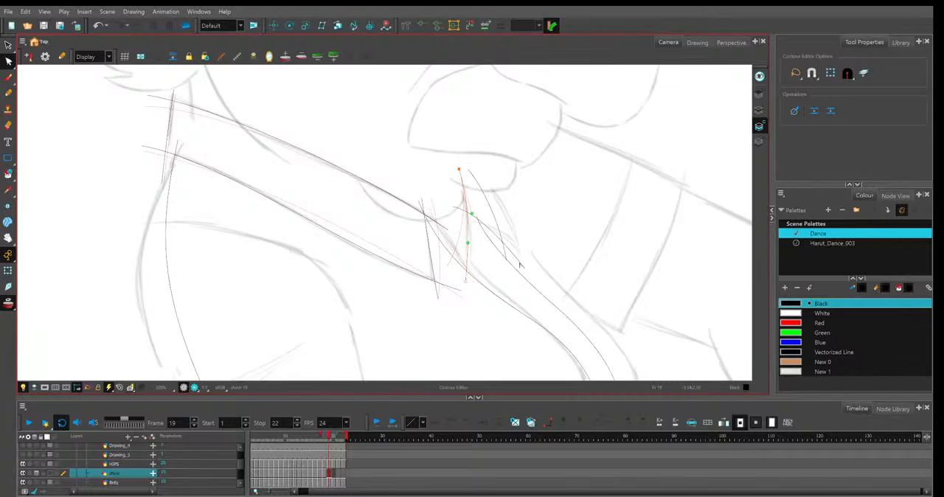
Fit the far collar flap's crossing lines and the outer placket line's upper end to the sketch on frame 19.
left_click_drag(520, 266, 528, 256)
left_click_drag(454, 207, 457, 215)
left_click(469, 172)
left_click_drag(469, 171, 477, 216)
left_click_drag(506, 260, 555, 305)
left_click_drag(477, 215, 501, 208)
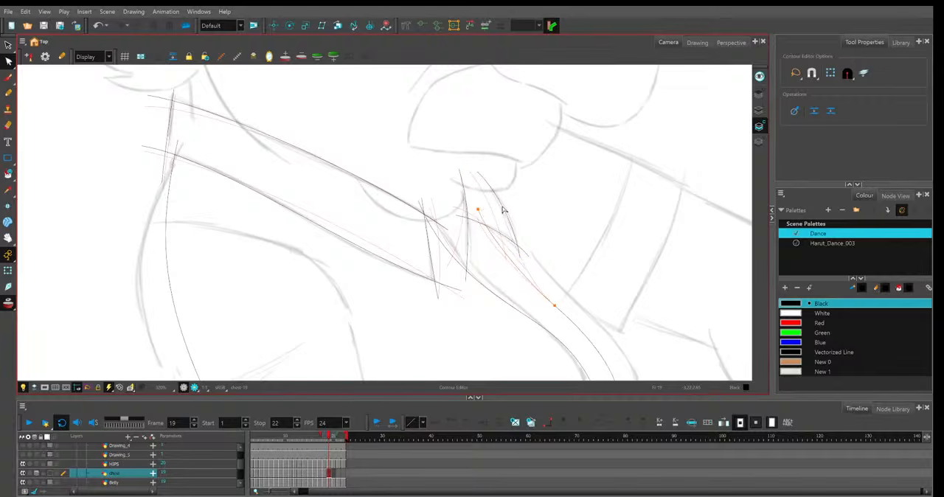
mouse_move(555, 306)
left_mouse_down()
mouse_move(568, 292)
mouse_move(563, 245)
left_mouse_up()
Adjust the outer placket line's lower end on frame 19 where it meets the belly.
key("1")
key("1")
key("1")
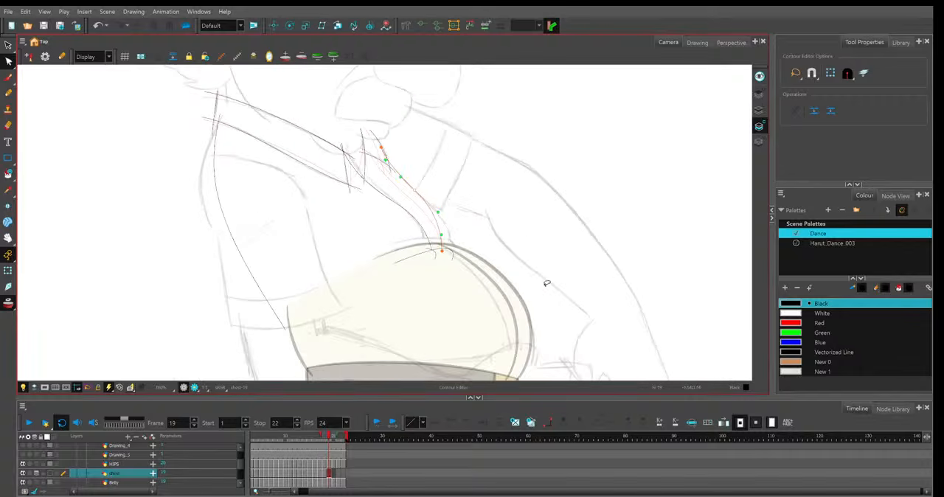
left_click_drag(441, 251, 455, 226)
scroll(462, 212, "up", 2)
Undo the last edits near the belly, then refine the inner placket line's curve and upper end on frame 19.
left_click(458, 264)
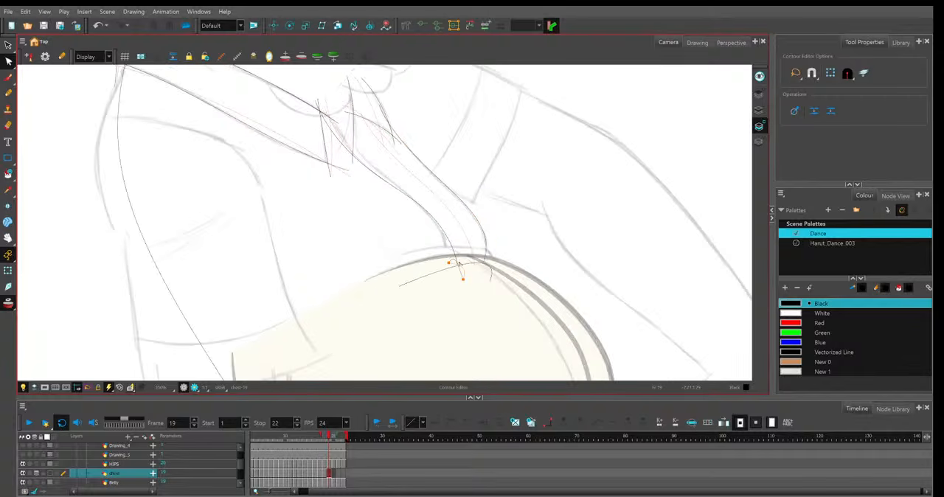
key("ctrl+z")
key("ctrl+z")
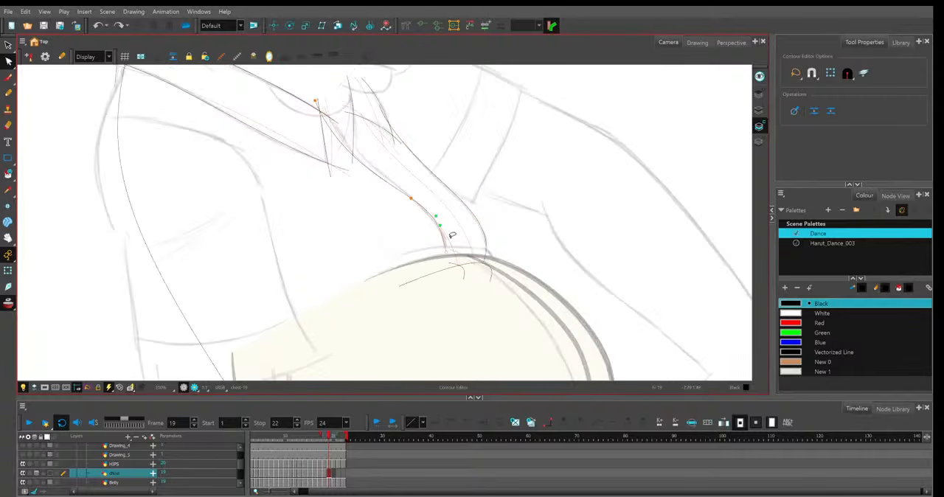
left_click(388, 155)
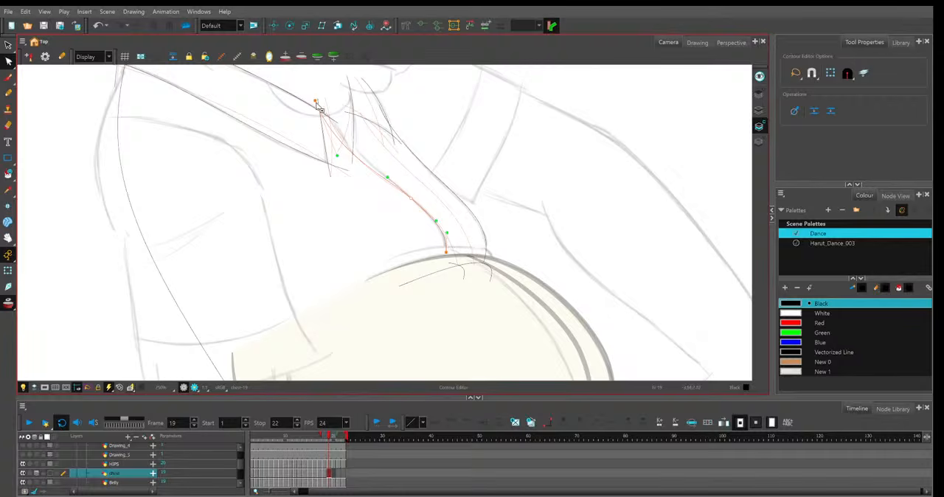
left_click_drag(316, 101, 319, 99)
left_click(398, 160)
Refine the front and back ends of frame 19's lower collar line to match the sketch.
left_click_drag(352, 173, 419, 228)
left_click(415, 227)
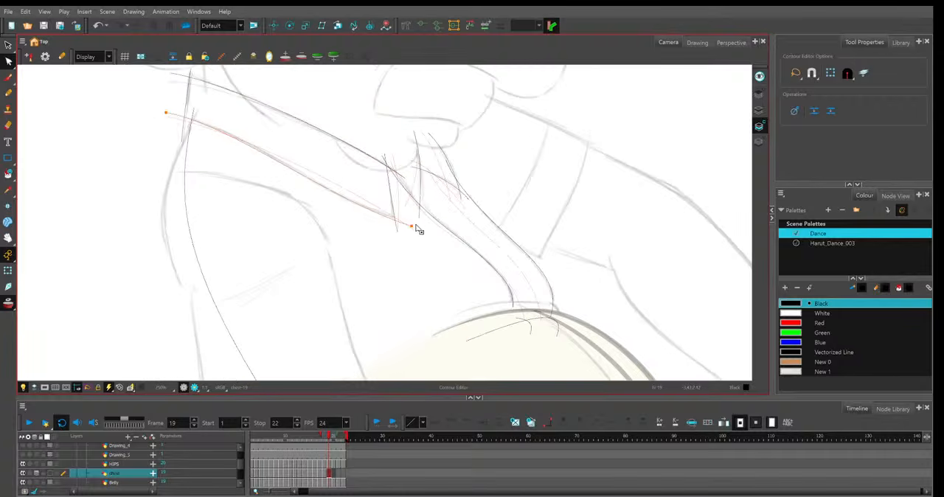
left_click(166, 114)
key("1")
left_click_drag(314, 137, 323, 151)
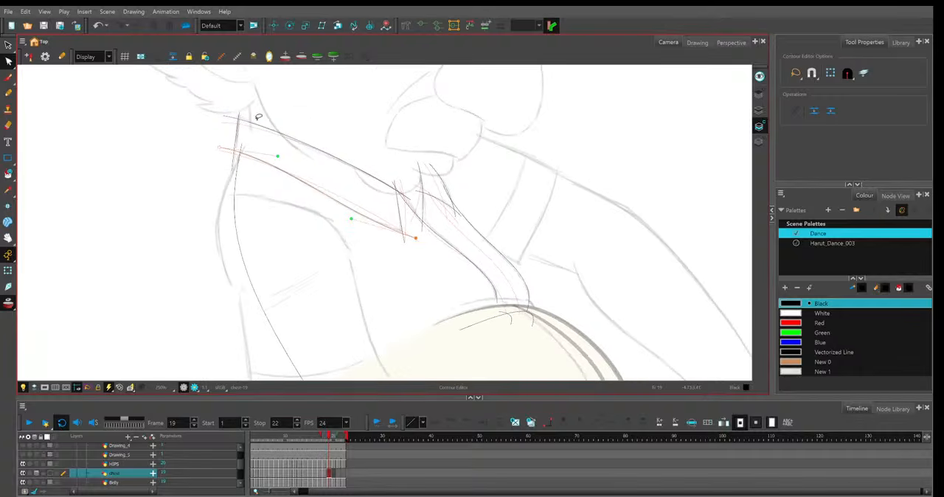
Adjust frame 19's shirt back line along its curve and at its lower end near the belly.
key("1")
key("1")
key("1")
left_click_drag(572, 250, 559, 244)
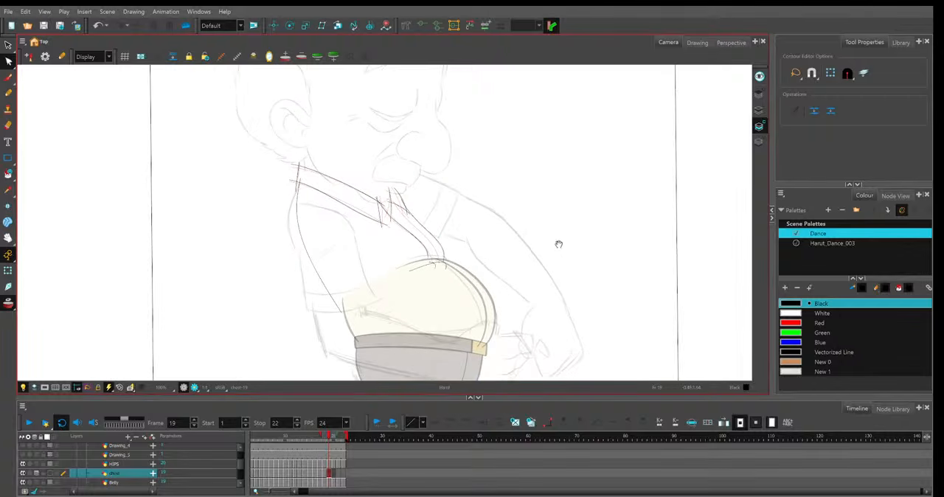
key("2")
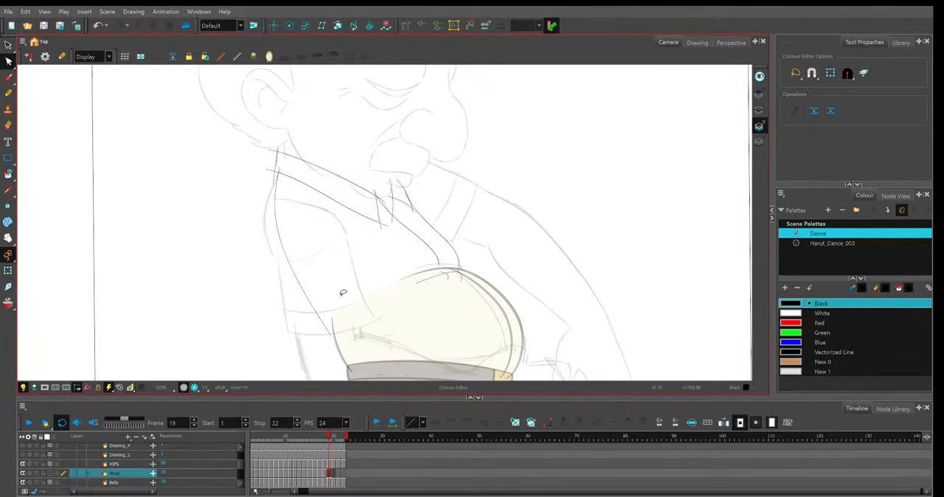
left_click(332, 336)
left_click(308, 233)
Return to frame 18 and check its shirt drawing with the Belly layer hidden and shown again.
key("comma")
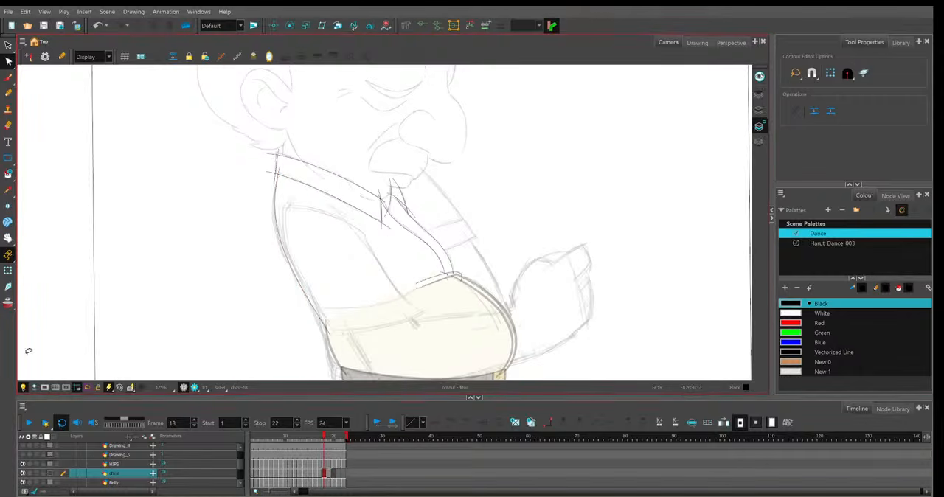
left_click(22, 482)
left_click(23, 482)
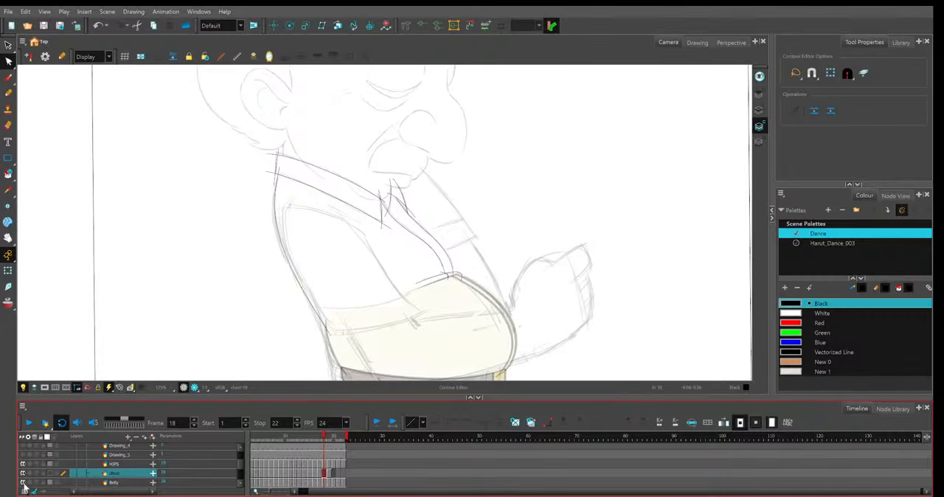
scroll(41, 485, "down", 1)
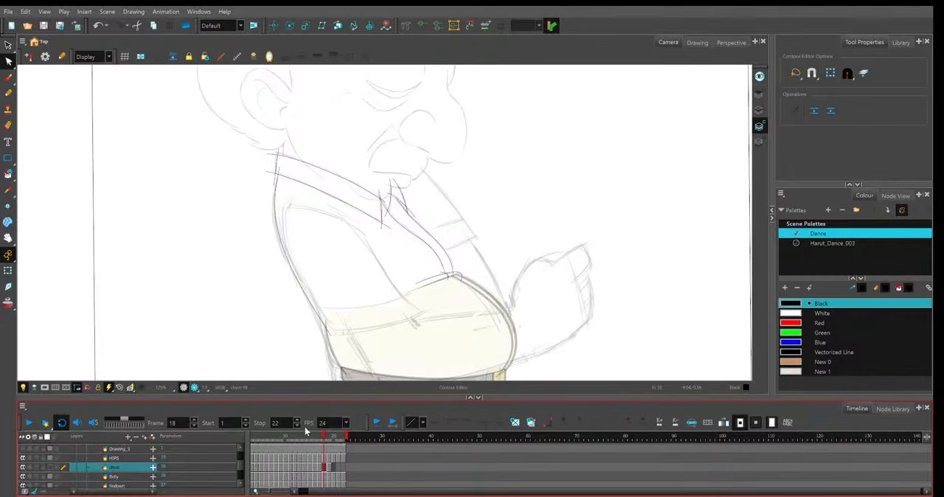
scroll(54, 483, "down", 2)
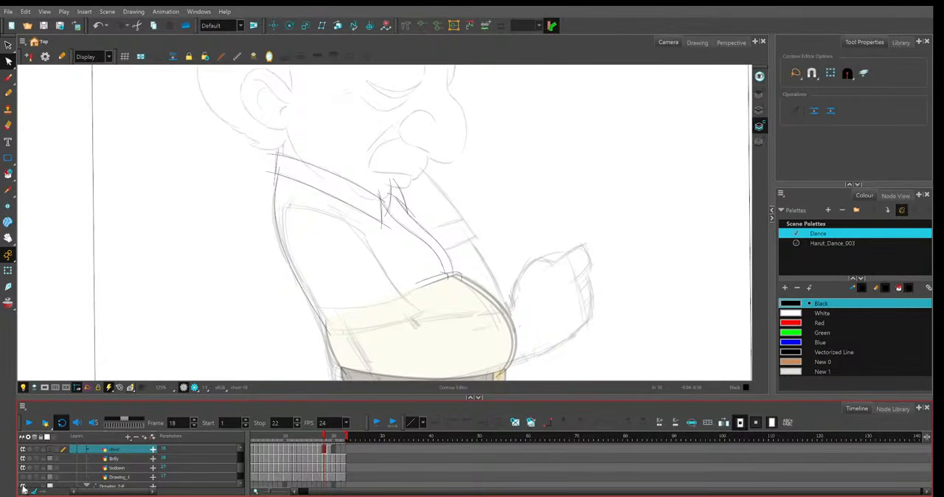
key("2")
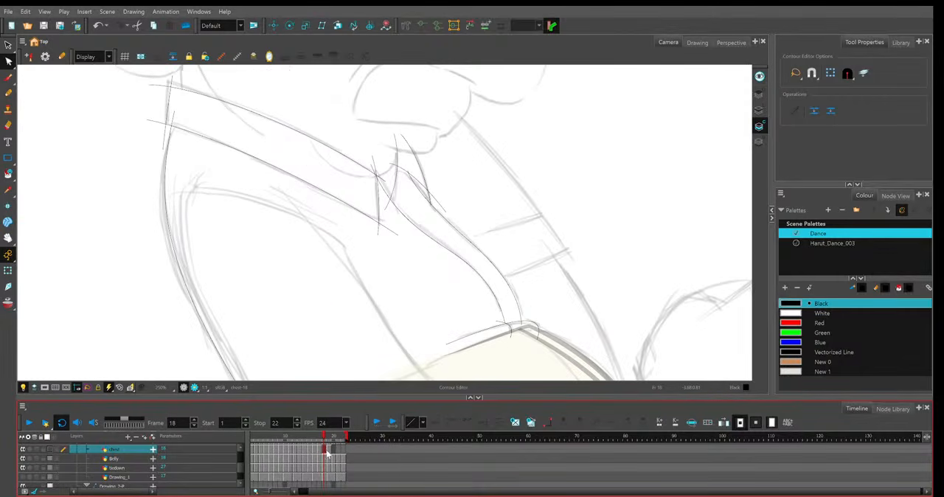
Turn on onion skin and fit the curves of frame 18's lower and upper collar lines to the sketch.
key("alt+o")
scroll(292, 89, "up", 1)
left_click_drag(373, 234, 342, 230)
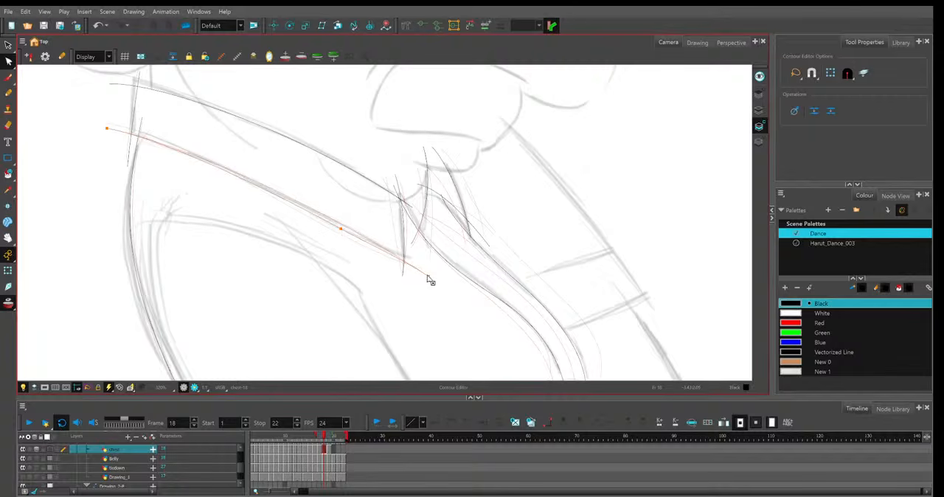
left_click(409, 194)
mouse_move(110, 83)
left_mouse_down()
mouse_move(159, 146)
mouse_move(219, 143)
left_mouse_up()
left_click(320, 141)
Align frame 18's collar back edge with the sketch and reshape the upper part of the shirt back line.
left_click(214, 145)
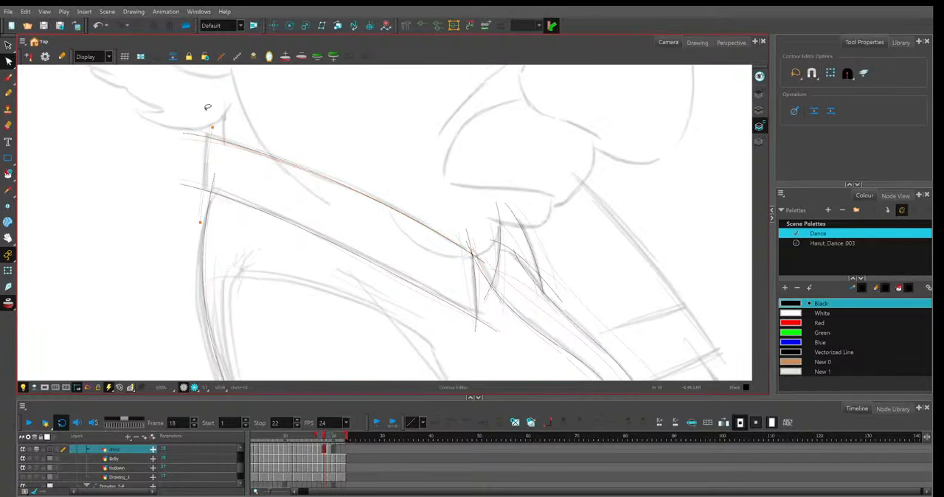
left_click(206, 177)
left_click(209, 210)
left_click(215, 176)
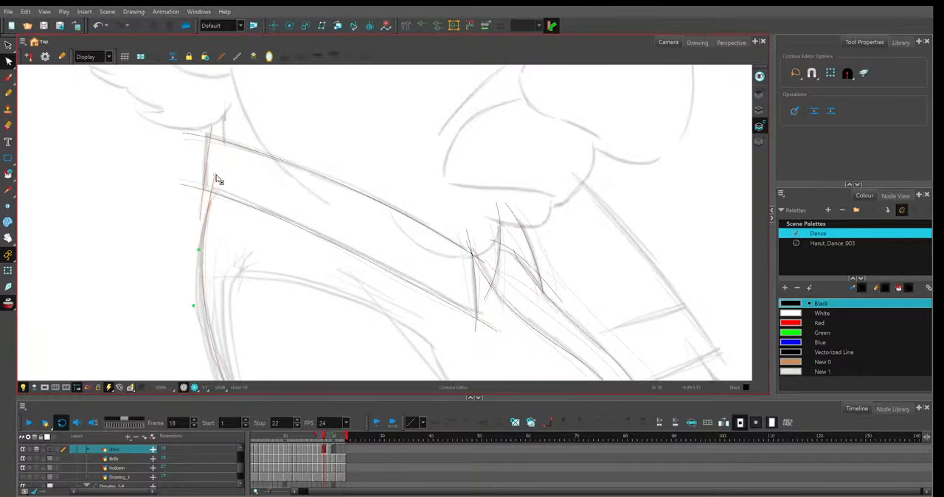
left_click_drag(216, 179, 224, 143)
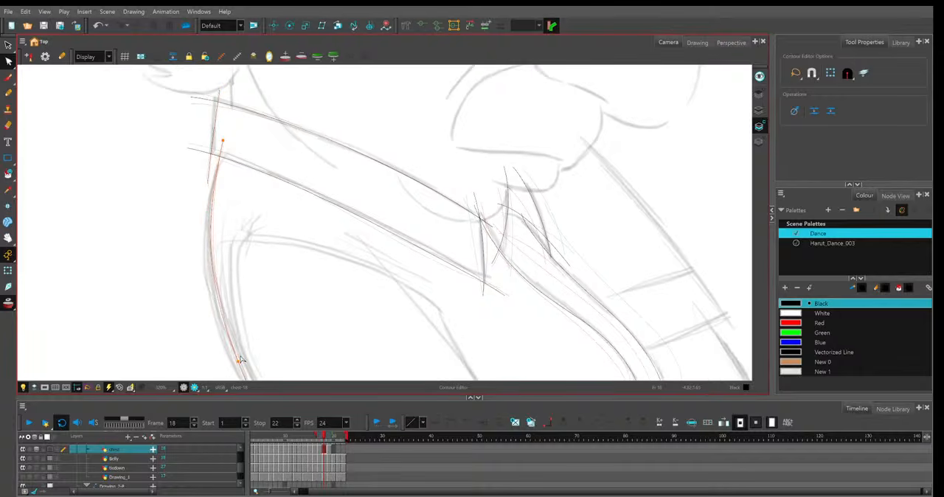
left_click_drag(241, 360, 229, 201)
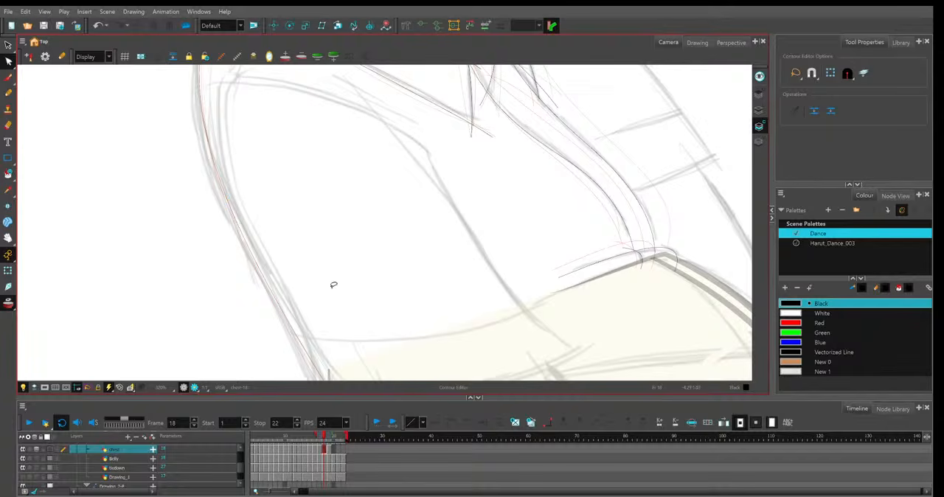
Refine frame 18's inner placket line and the ends of the short shirt line along the top of the belly.
left_click_drag(486, 327, 361, 310)
left_click_drag(521, 245, 470, 278)
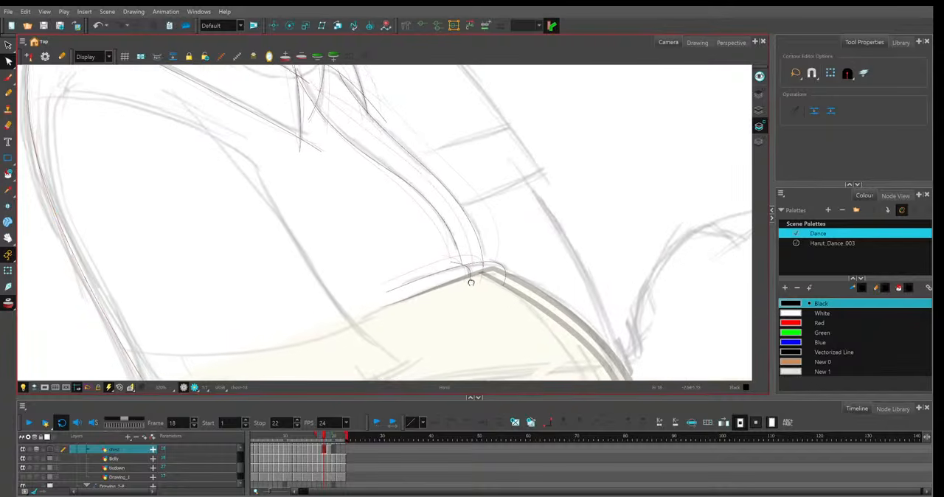
left_click(400, 184)
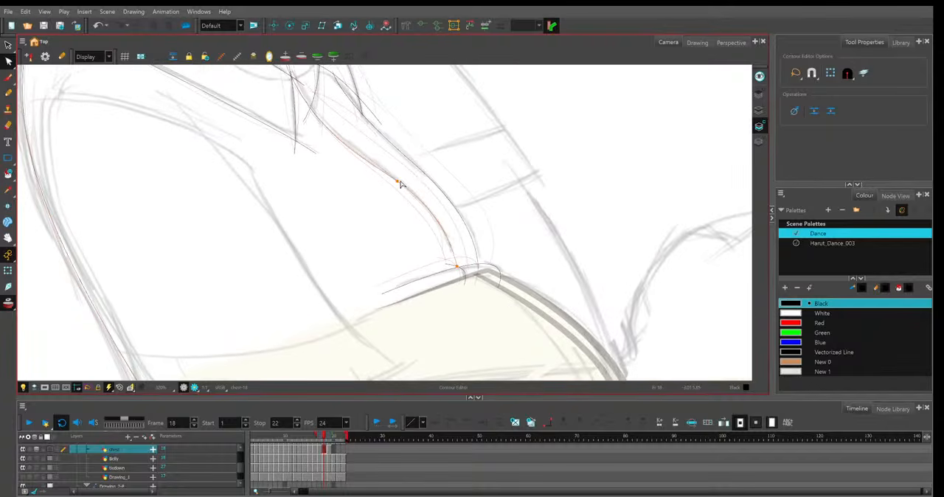
left_click(383, 294)
left_click(499, 287)
Adjust the far collar flap's crossing line and smooth the lower collar line's curve on frame 18.
key("space")
left_click_drag(520, 244, 442, 264)
left_click(443, 260)
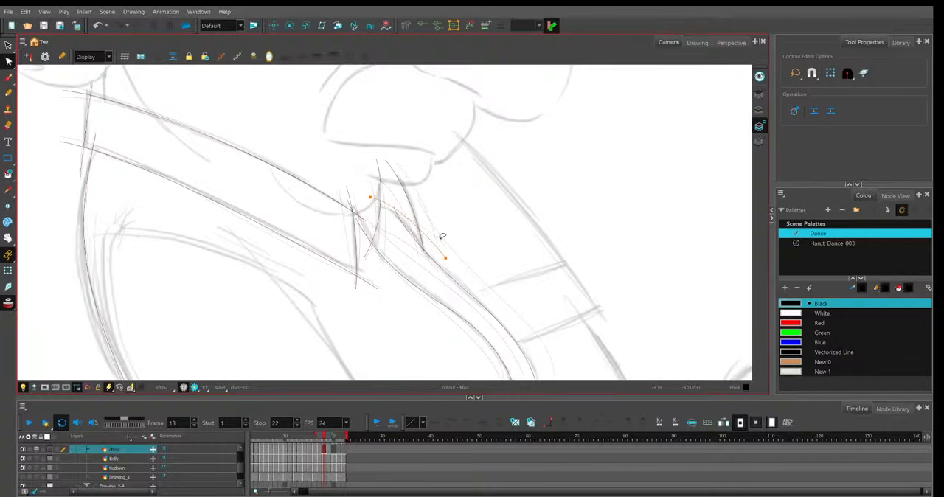
left_click(430, 223)
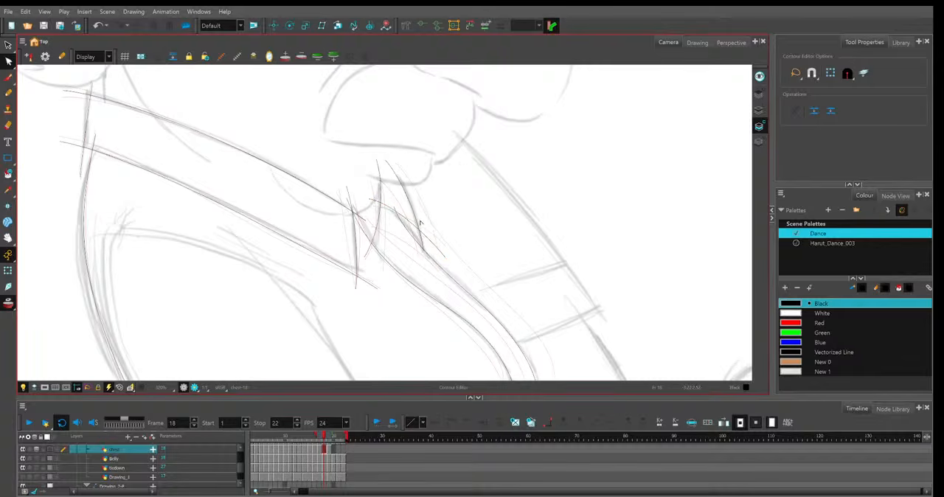
left_click(329, 237)
left_click_drag(94, 149, 97, 145)
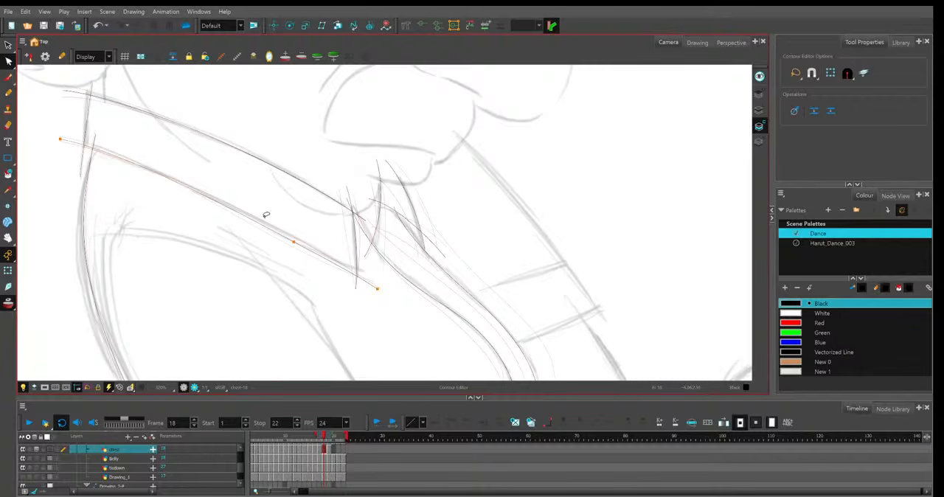
left_click(141, 138)
Turn off onion skin and play back the animation to check the shirt's motion on the whole figure.
key("1")
key("1")
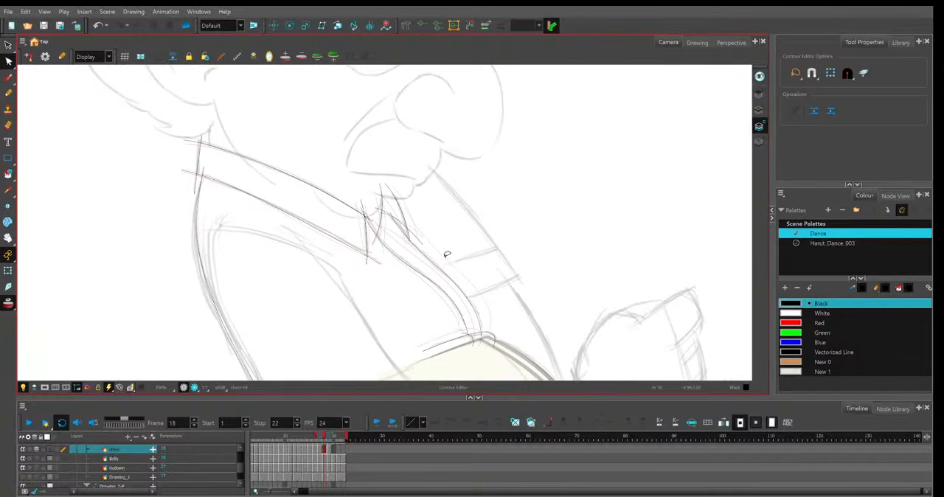
key("1")
key("1")
key("1")
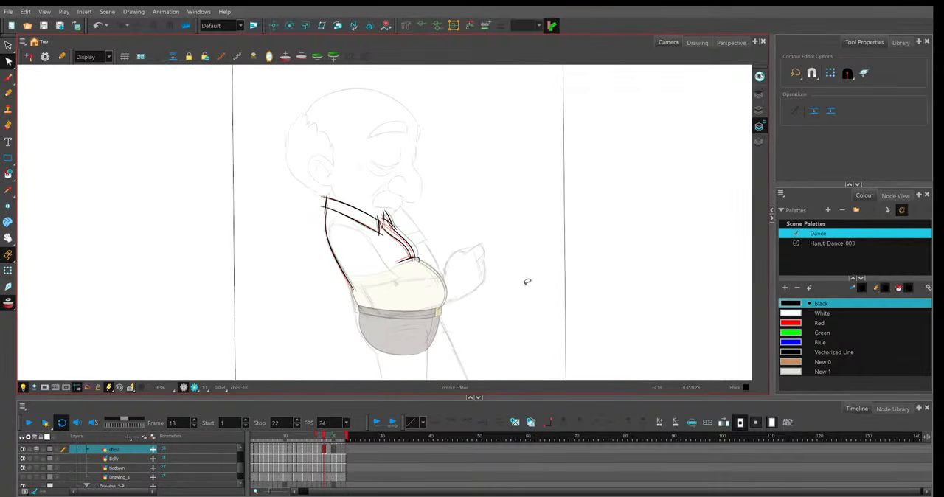
key("alt+o")
left_click_drag(557, 282, 500, 271)
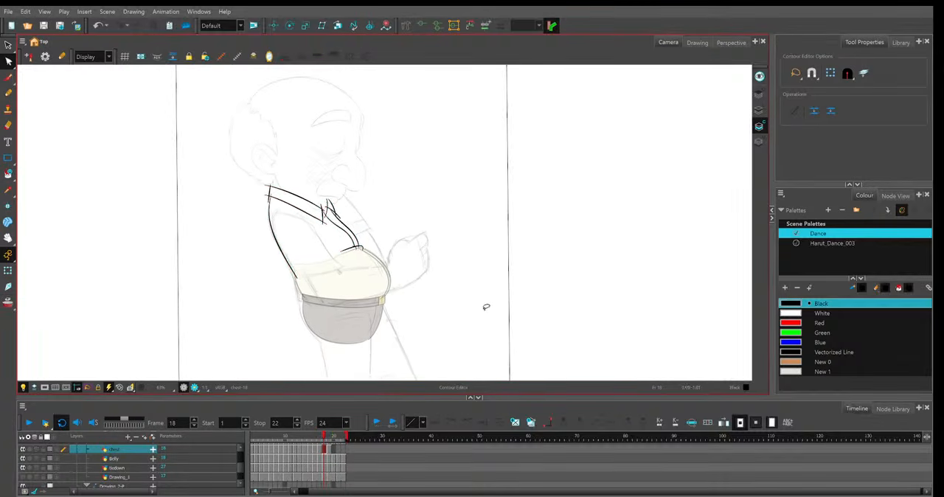
key("shift+Return")
key("shift+Return")
key("shift+Return")
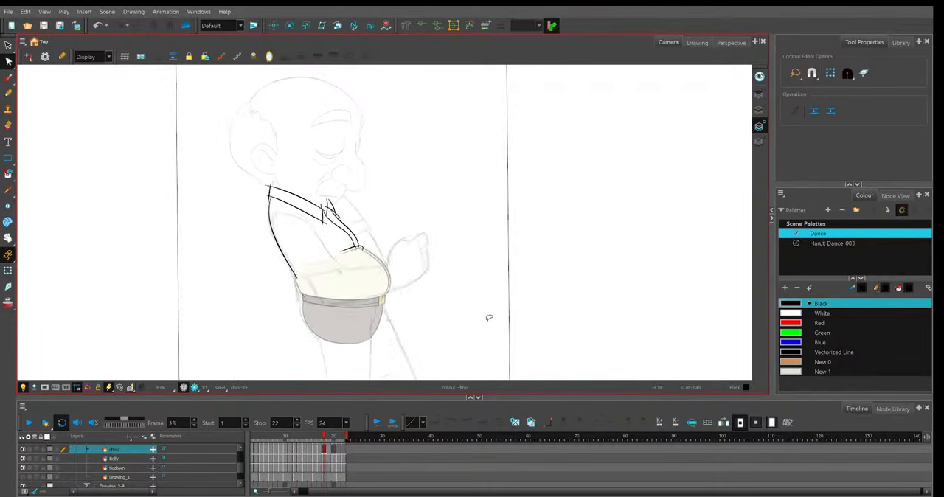
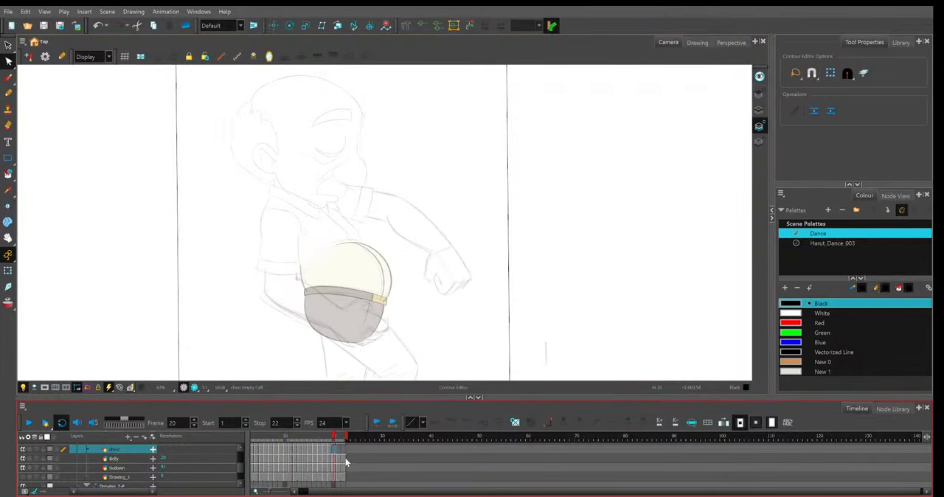
Paste the copied shirt line art onto frame 20 and reshape the far collar flap's lines to follow the sketch.
key("ctrl+v")
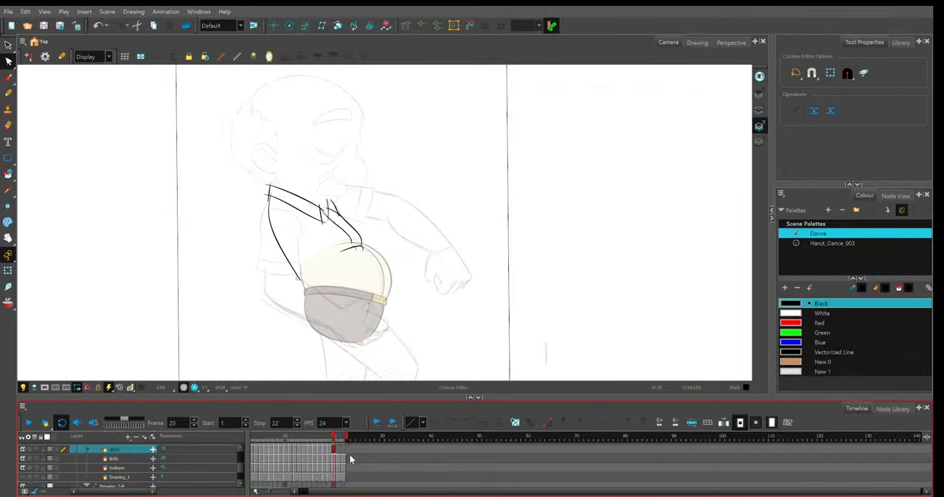
left_click(334, 451)
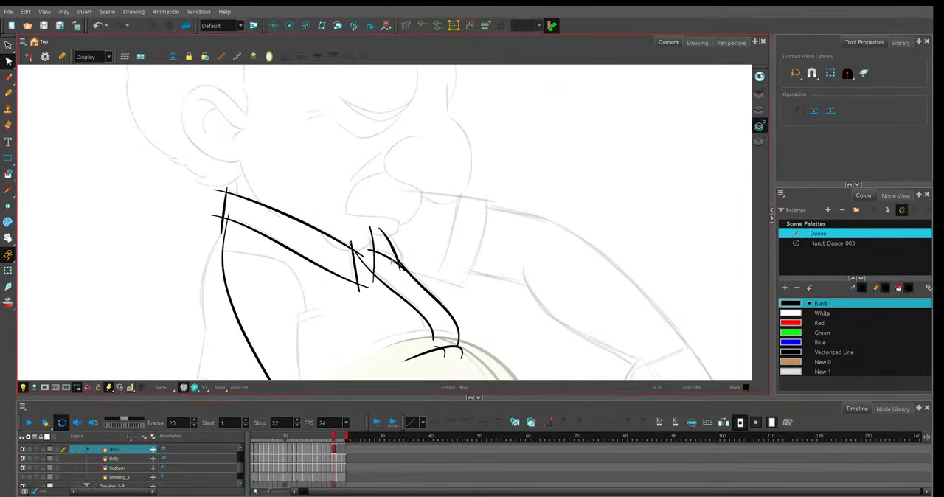
left_click(372, 252)
left_click(407, 270)
left_click_drag(406, 270, 405, 266)
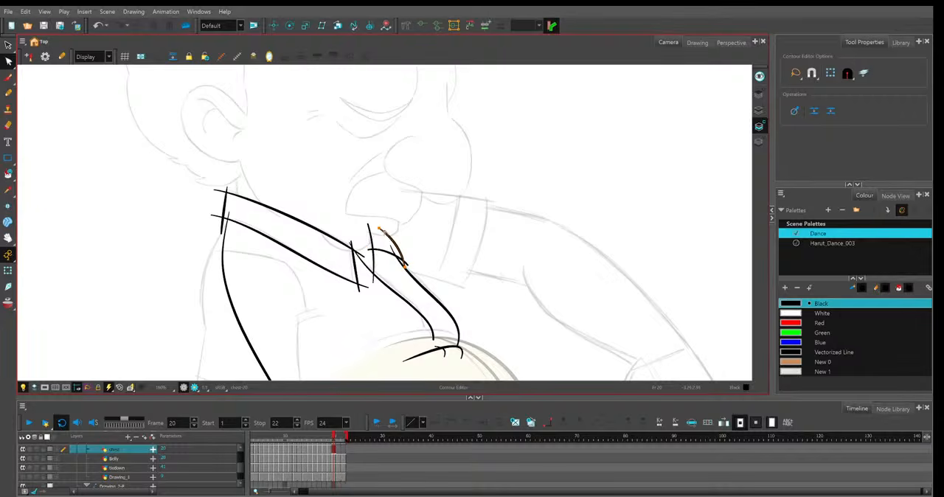
left_click(410, 271)
Shift the lower end of frame 20's inner placket line to meet the top of the belly.
left_click_drag(487, 286, 479, 241)
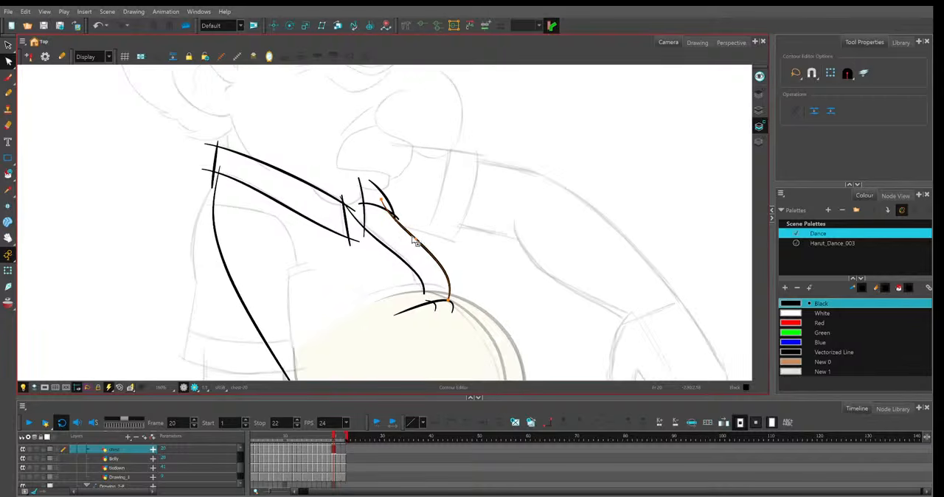
left_click(404, 256)
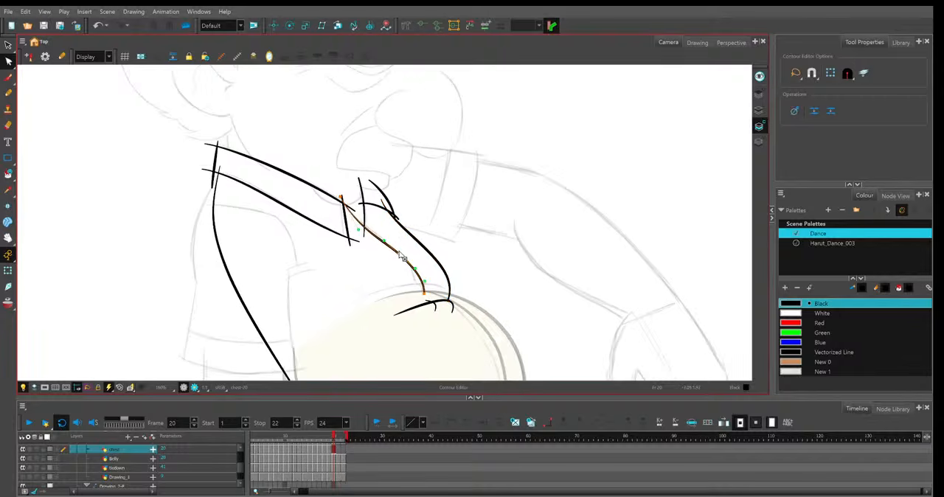
left_click_drag(424, 294, 416, 290)
Fit frame 20's short shirt line, the outer placket end and the small hook line to the top of the belly.
left_click(396, 314)
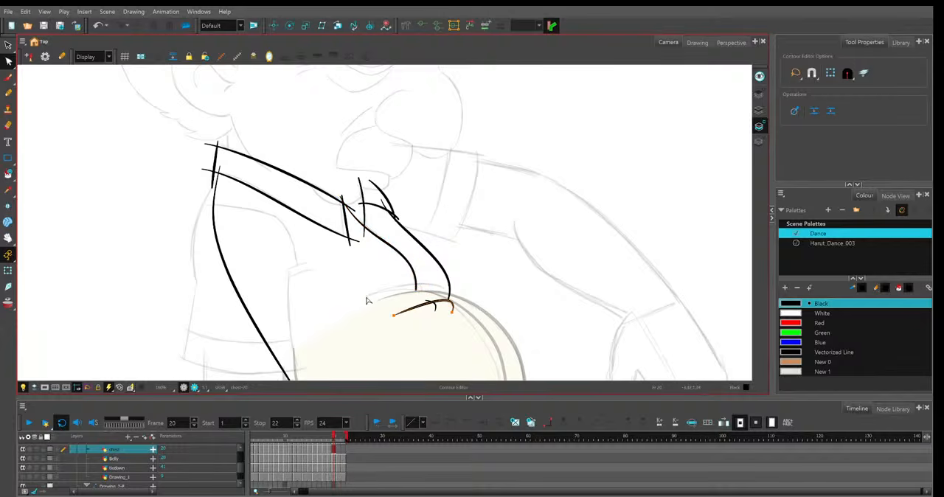
left_click_drag(394, 316, 363, 297)
left_click_drag(452, 312, 449, 299)
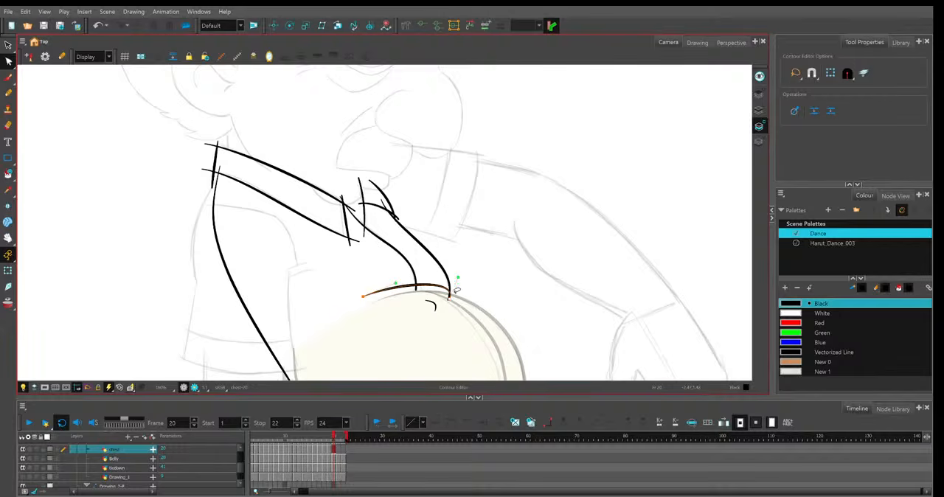
left_click(448, 297)
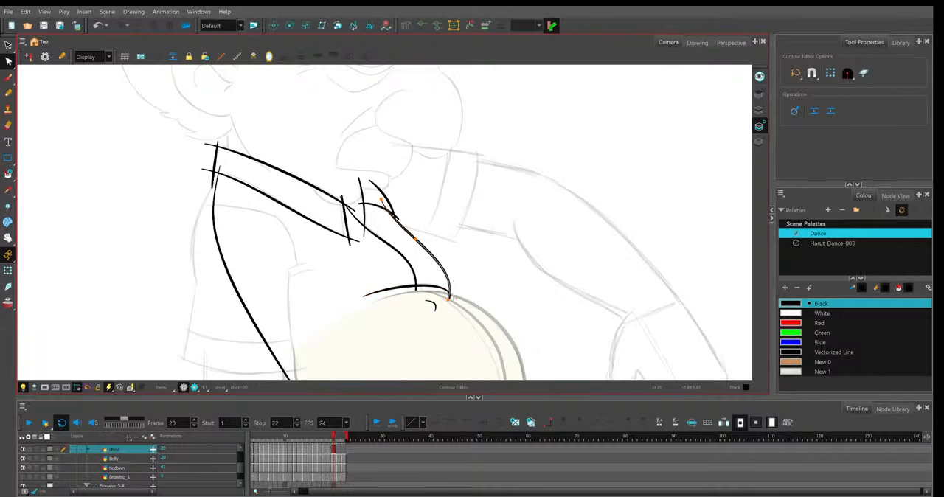
left_click(430, 306)
mouse_move(426, 301)
left_mouse_down()
mouse_move(415, 283)
mouse_move(421, 295)
left_mouse_up()
left_click(369, 255)
Smooth the curves of the near collar's lower and upper lines on frame 20.
left_click_drag(312, 201, 323, 205)
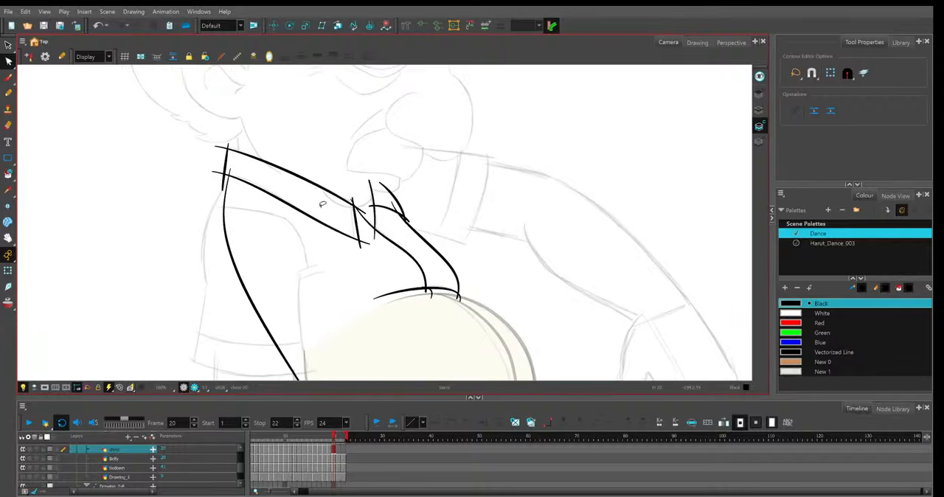
left_click(257, 186)
left_click_drag(261, 182, 262, 177)
left_click(263, 163)
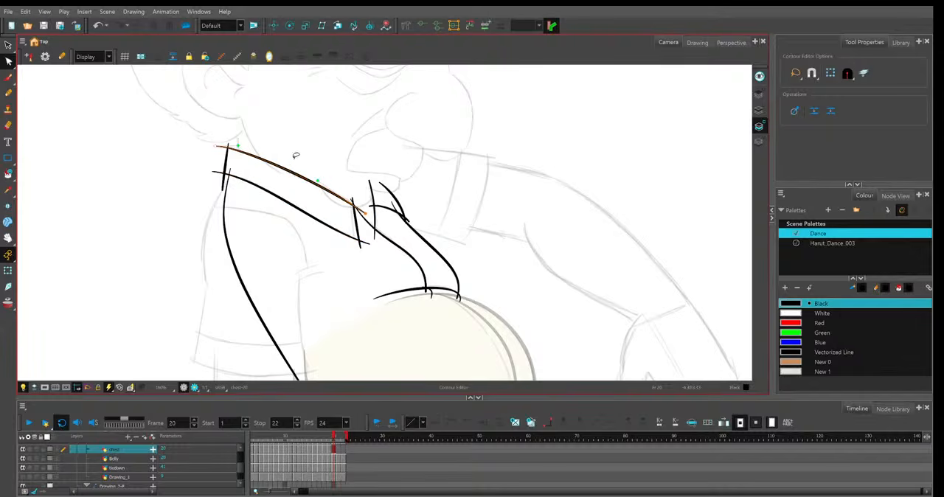
left_click(445, 192)
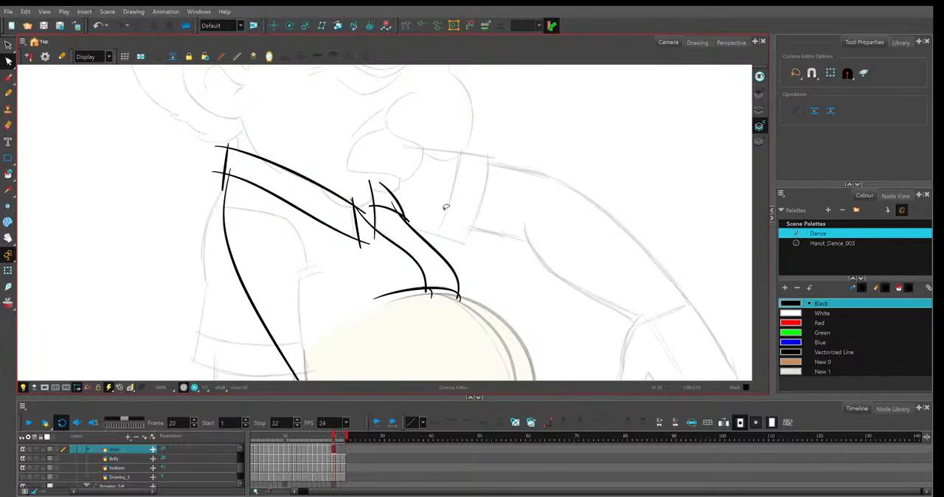
Move the lower end of frame 20's shirt back line onto the belly outline and reshape its curve.
scroll(446, 210, "down", 1)
left_click(333, 318)
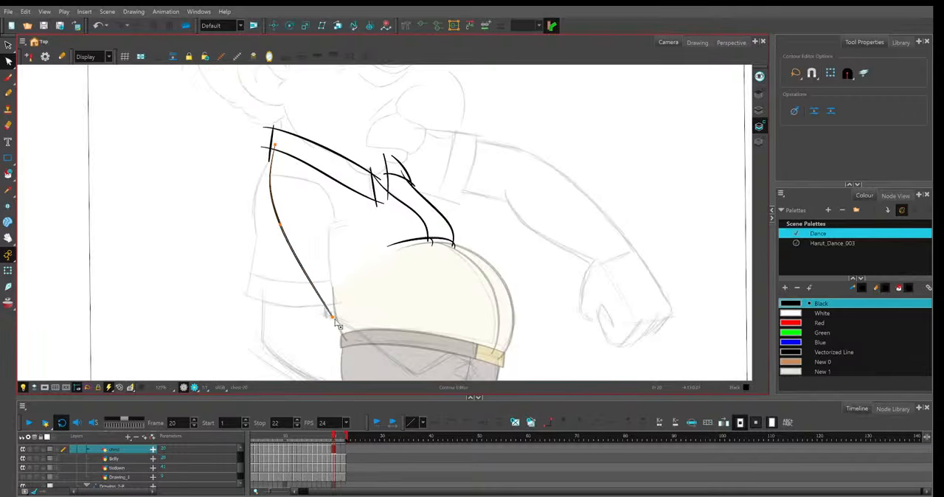
left_click_drag(335, 321, 339, 314)
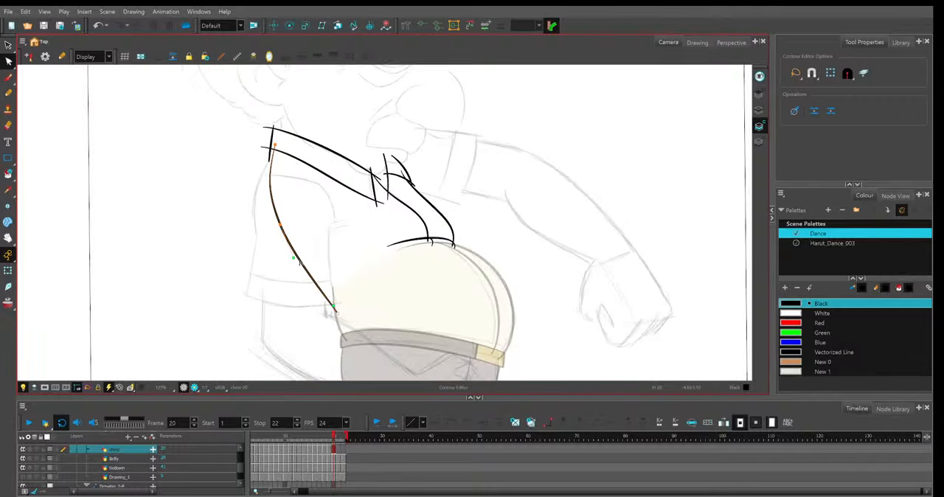
left_click_drag(295, 258, 297, 251)
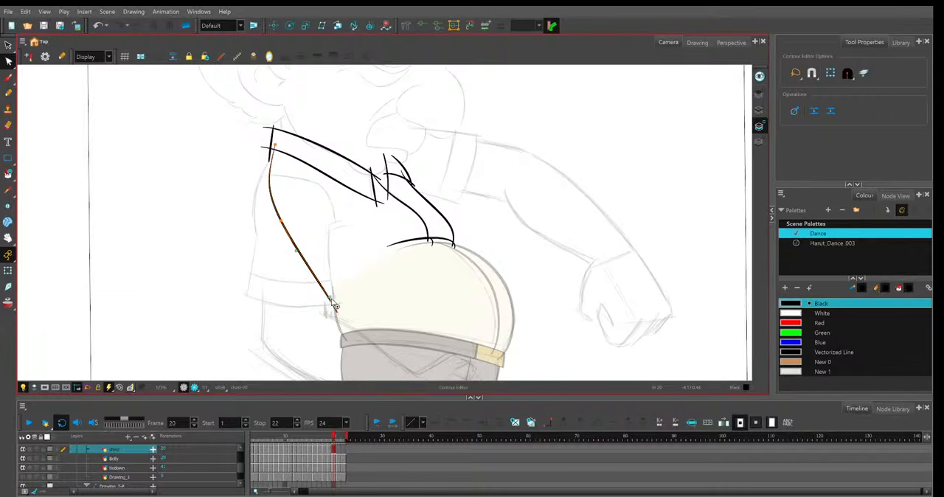
left_click(336, 311)
left_click(336, 311)
left_click_drag(337, 311, 335, 308)
key("2")
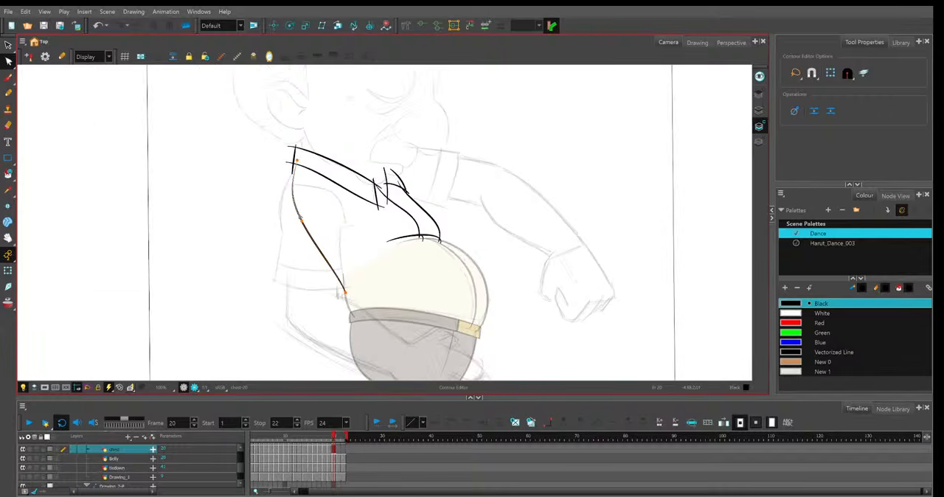
left_click(325, 224)
key("2")
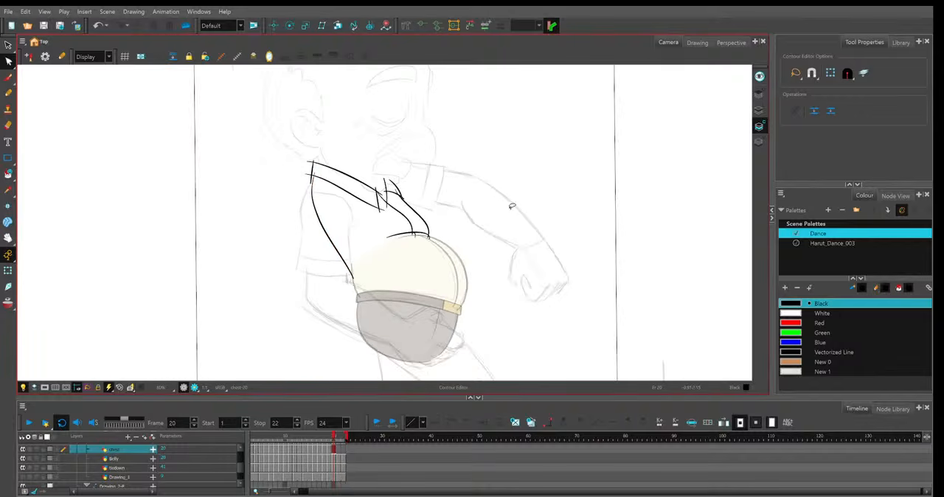
key("1")
Go to frame 19, enable onion skin, and reshape the shirt back line to sit between the neighbouring frames.
key("comma")
key("1")
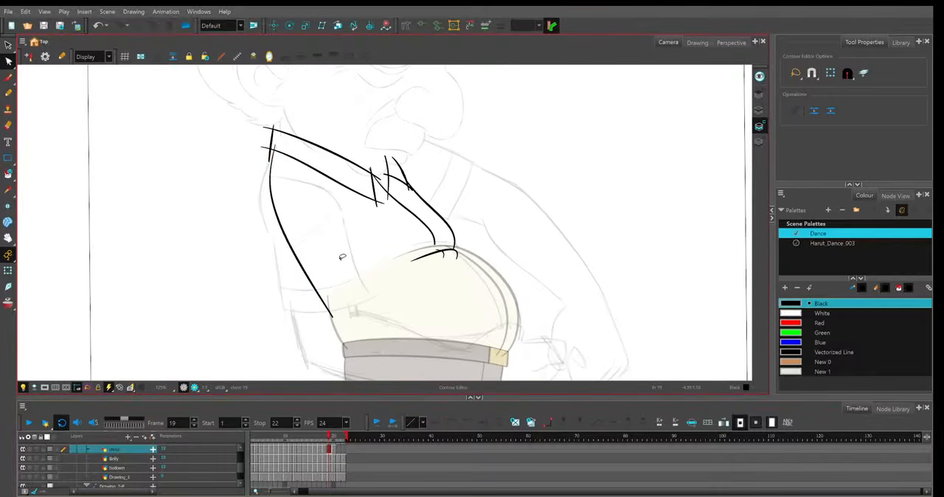
key("2")
key("alt+o")
left_click_drag(318, 343, 317, 336)
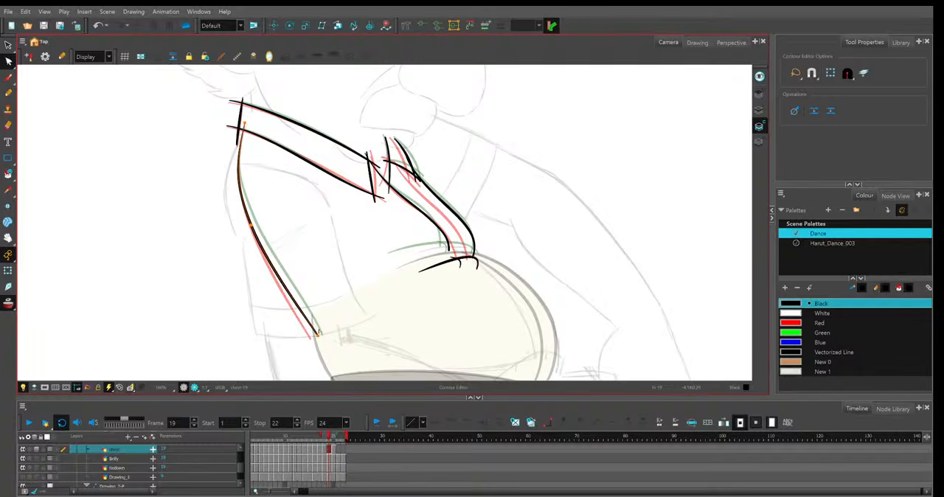
left_click(317, 331)
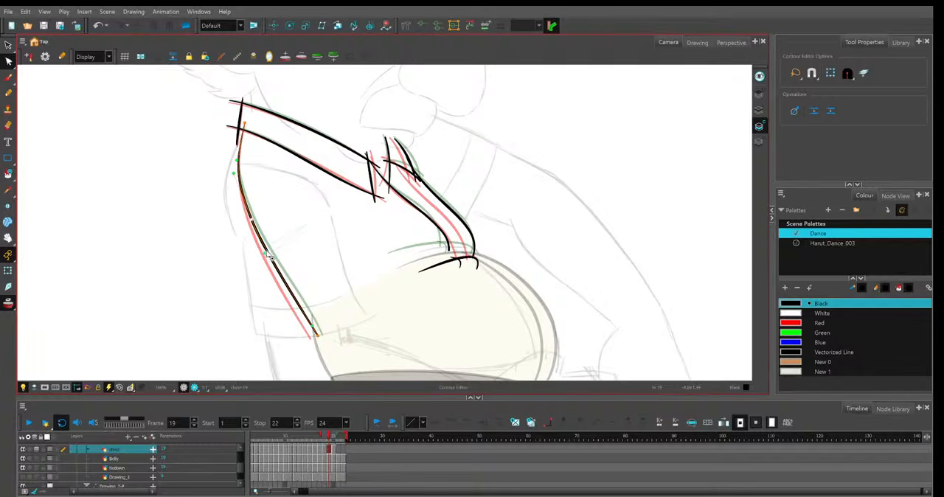
key("2")
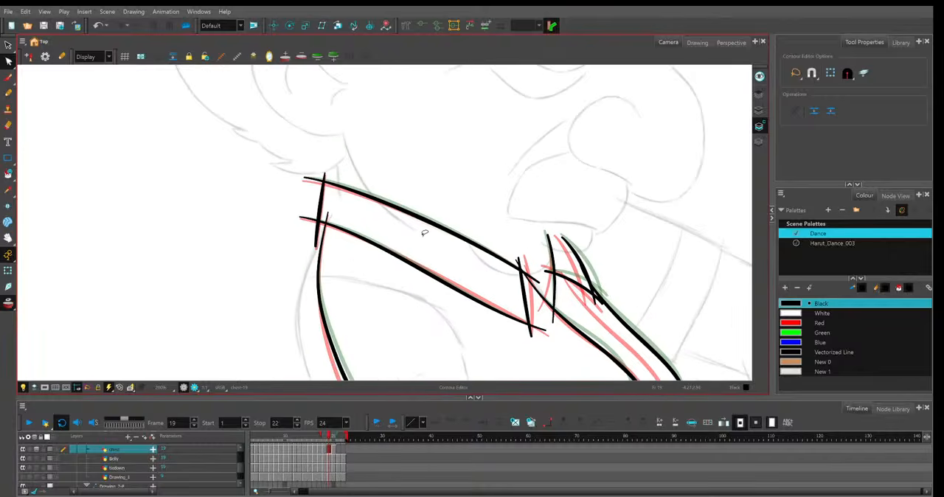
Adjust the near collar's front edge and the curves of its lower and upper lines on frame 19.
key("2")
key("2")
key("1")
key("1")
left_click_drag(461, 294, 416, 267)
left_click(478, 237)
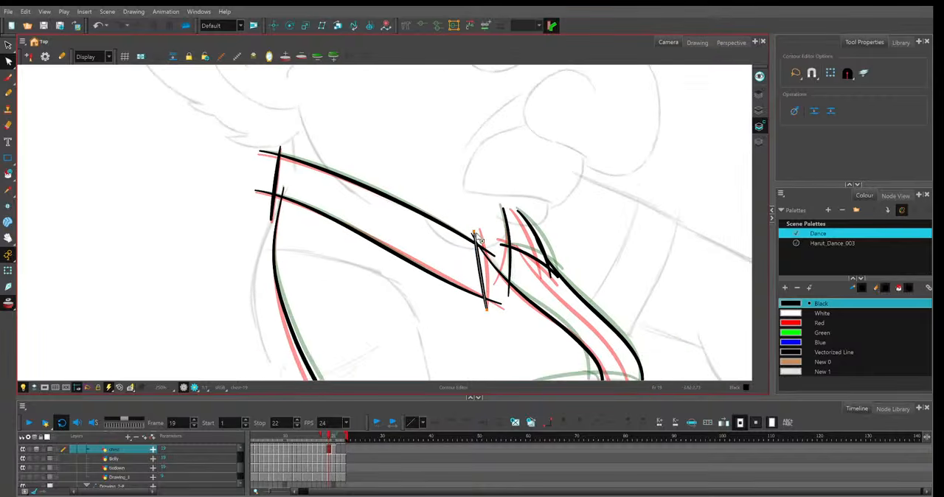
left_click(505, 306)
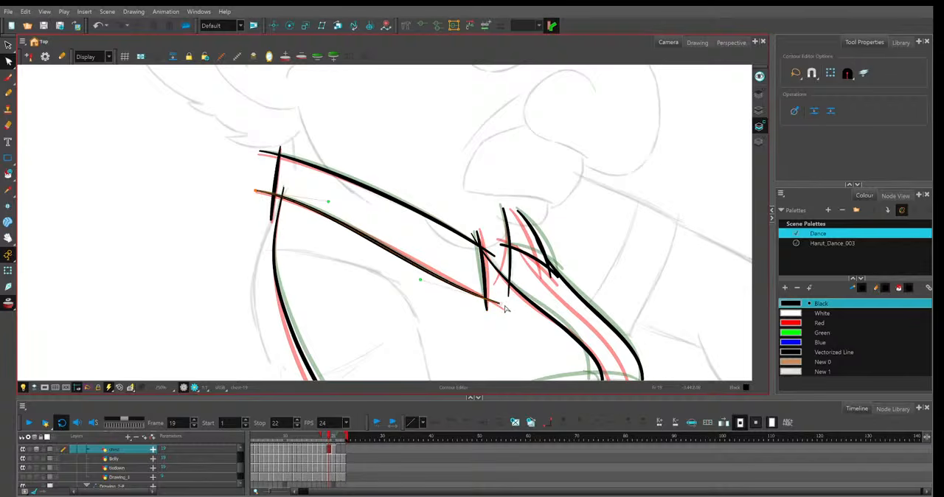
left_click_drag(421, 281, 428, 272)
left_click(446, 215)
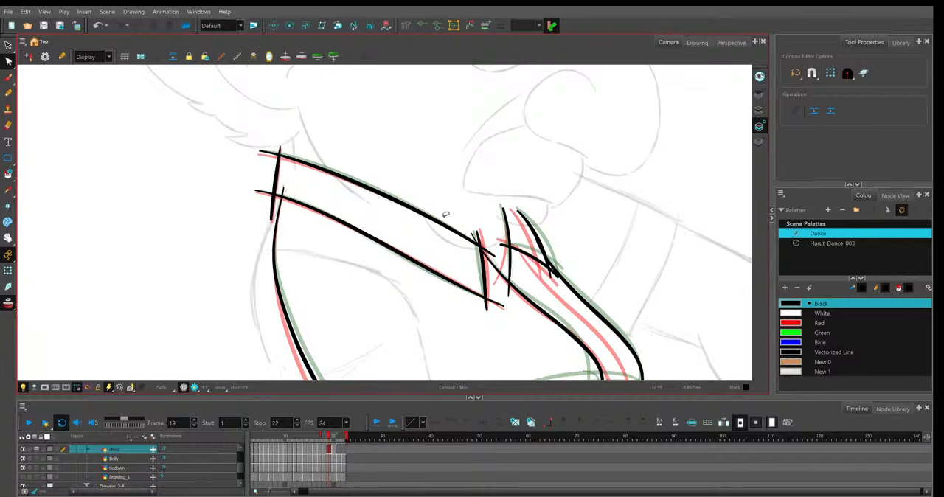
left_click(419, 207)
left_click(425, 180)
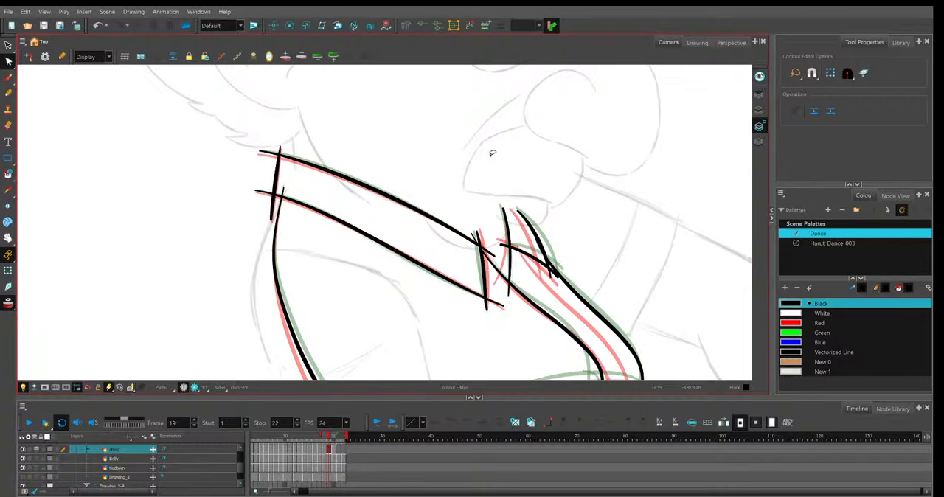
Reposition the far collar flap's inner edge line on frame 19 between its onion-skinned neighbours.
key("1")
key("1")
left_click(373, 237)
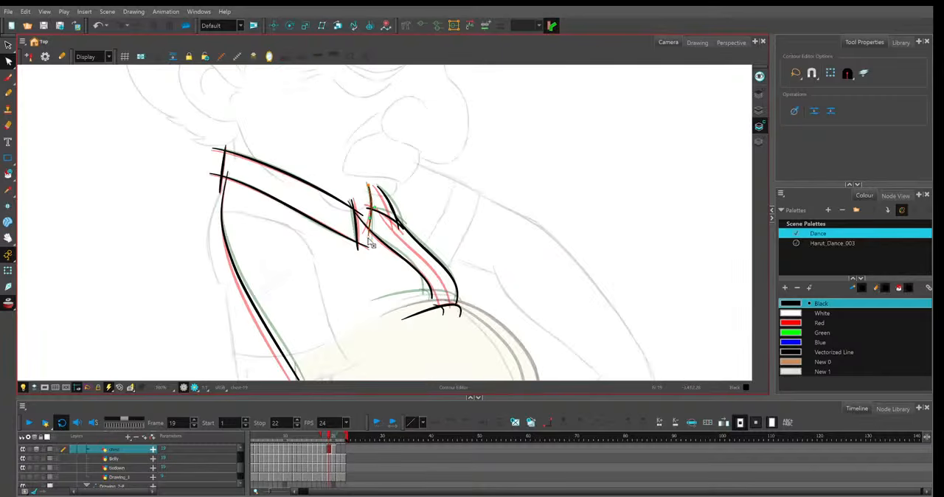
key("2")
key("2")
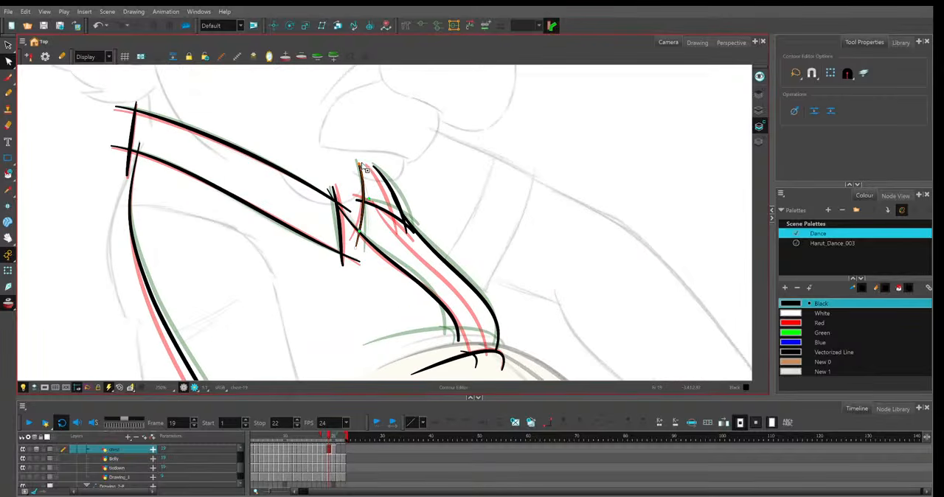
key("1")
key("1")
Refine the outer and inner placket lines on frame 19 using the onion-skinned neighbours.
left_click(385, 206)
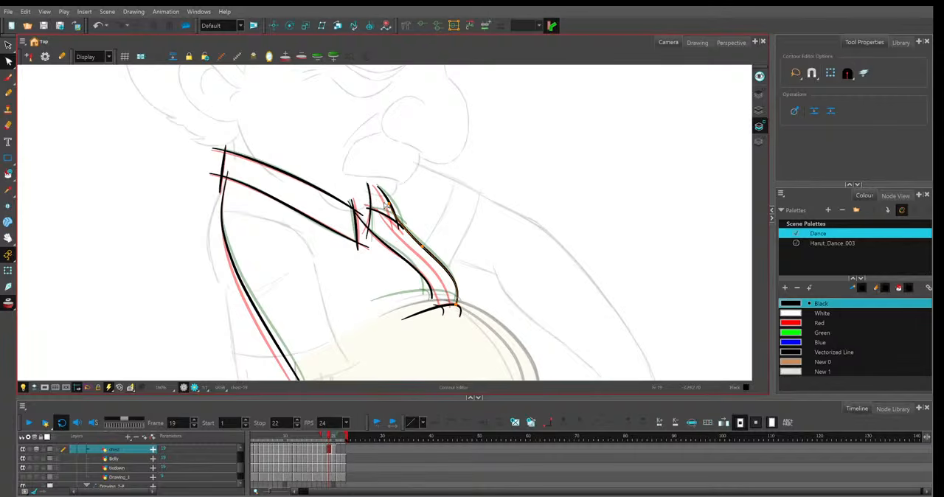
left_click_drag(388, 205, 383, 203)
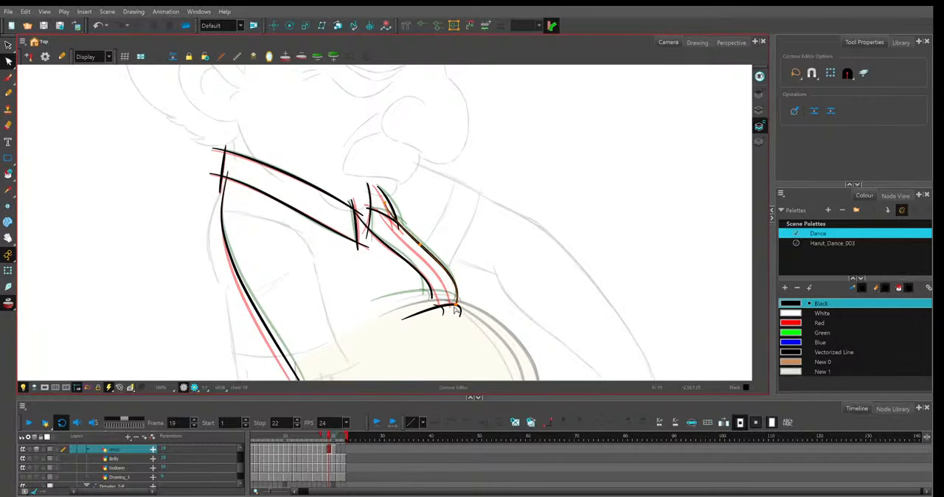
left_click_drag(456, 306, 453, 307)
left_click(430, 289)
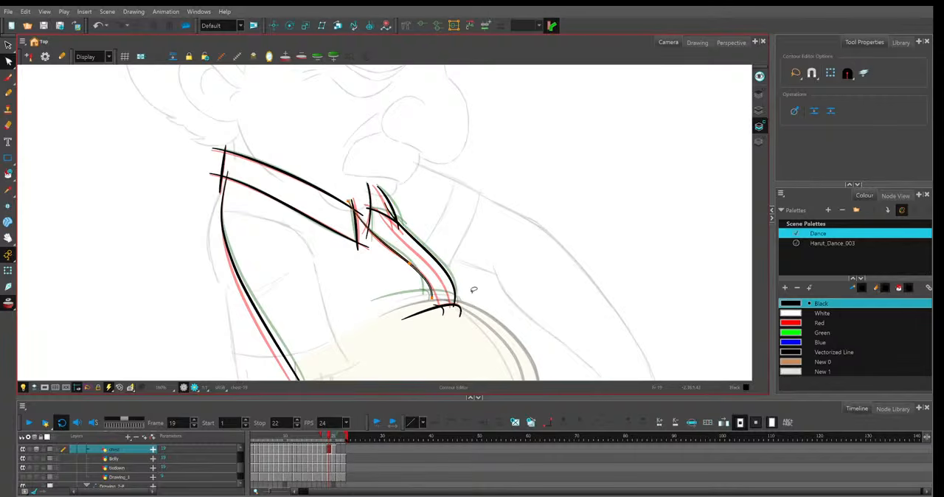
scroll(426, 263, "up", 1)
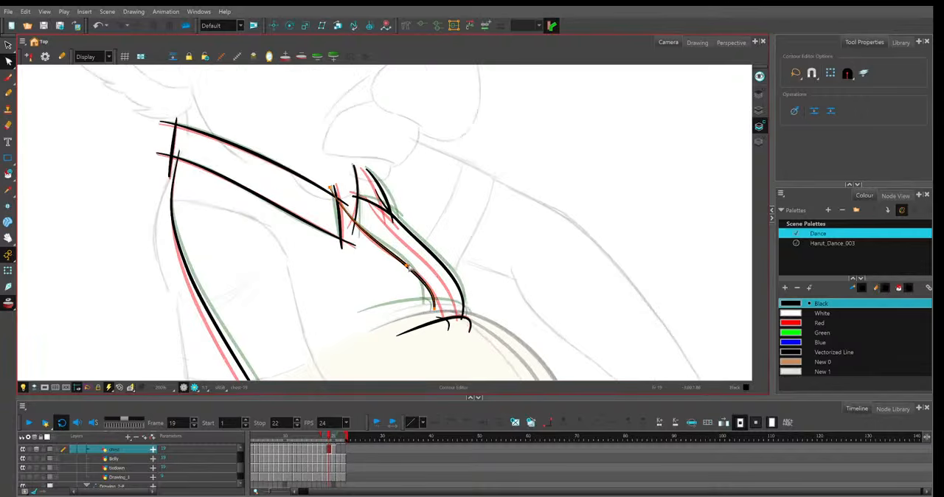
Reshape frame 19's short shirt line along the top of the belly and turn off onion skin.
left_click(457, 305)
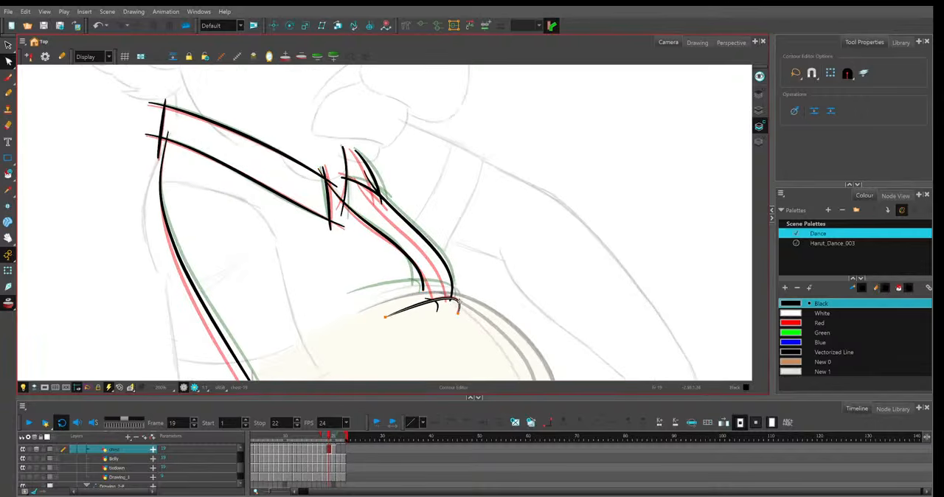
left_click_drag(385, 317, 375, 297)
left_click_drag(458, 313, 432, 310)
left_click(491, 271)
key("1")
key("1")
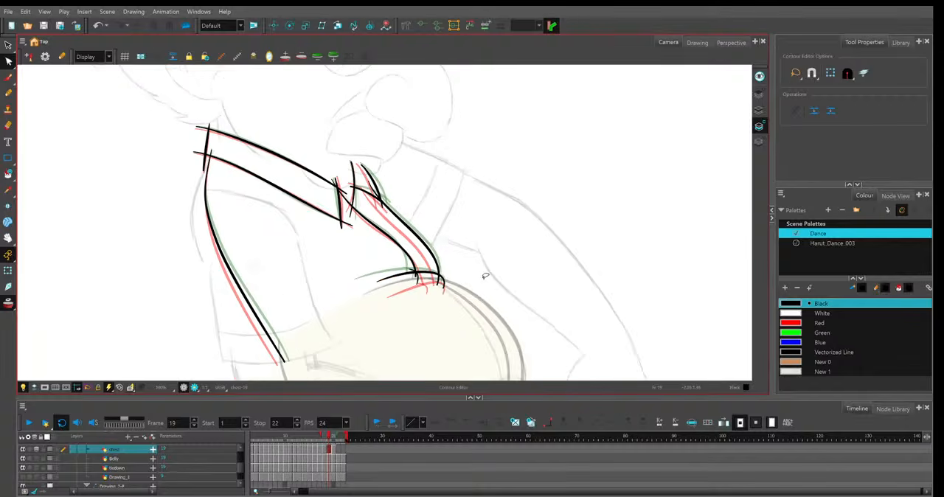
key("1")
Flip through frames 18 to 21 to compare how the shirt and collar lines move against the sketch.
key("1")
key("1")
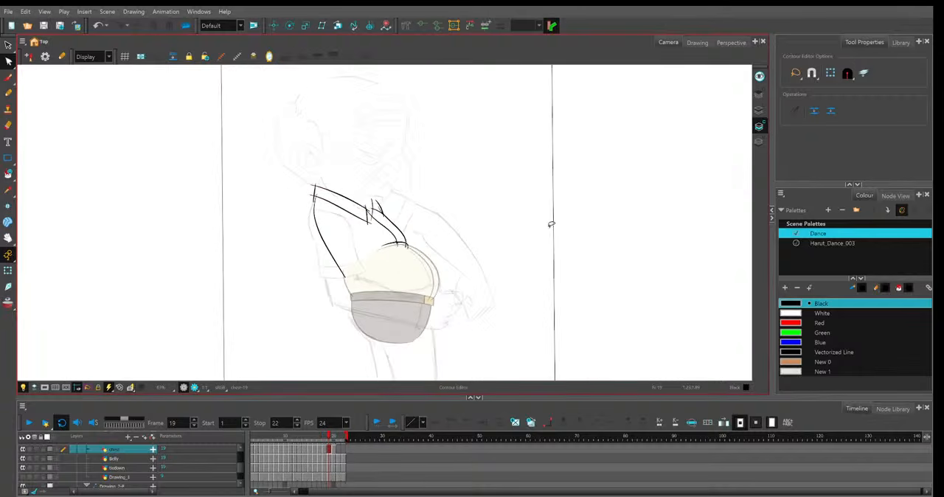
key("1")
key("period")
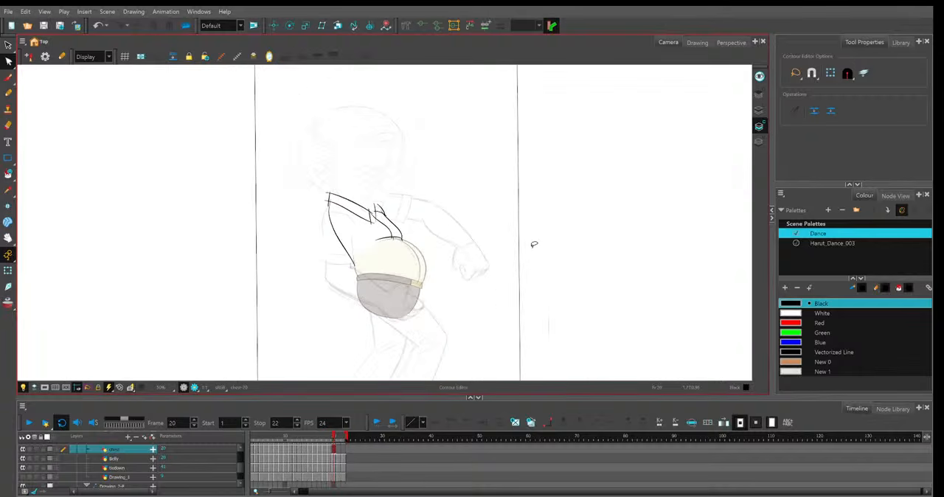
key("comma")
key("comma")
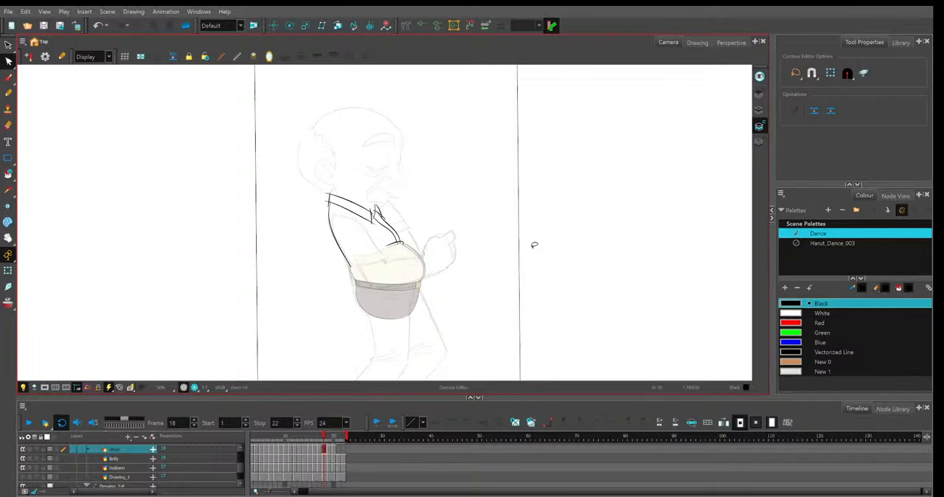
key("period")
key("period")
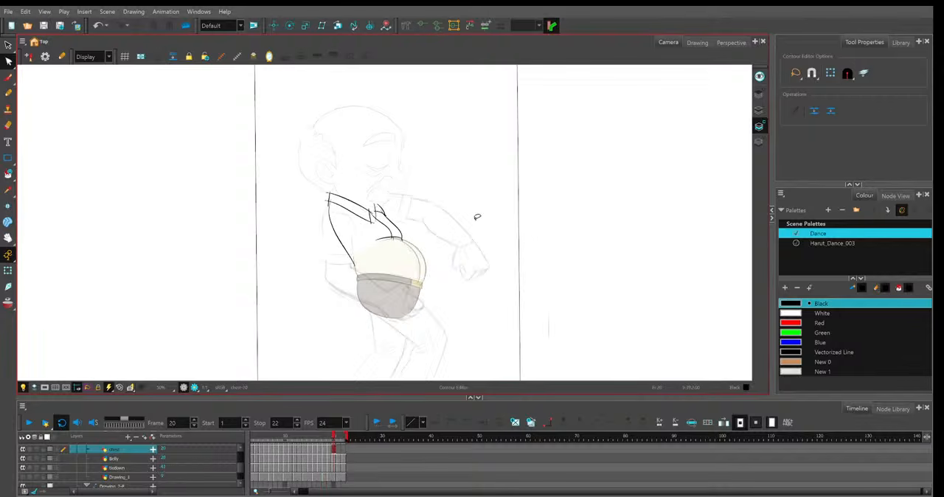
scroll(448, 211, "up", 4)
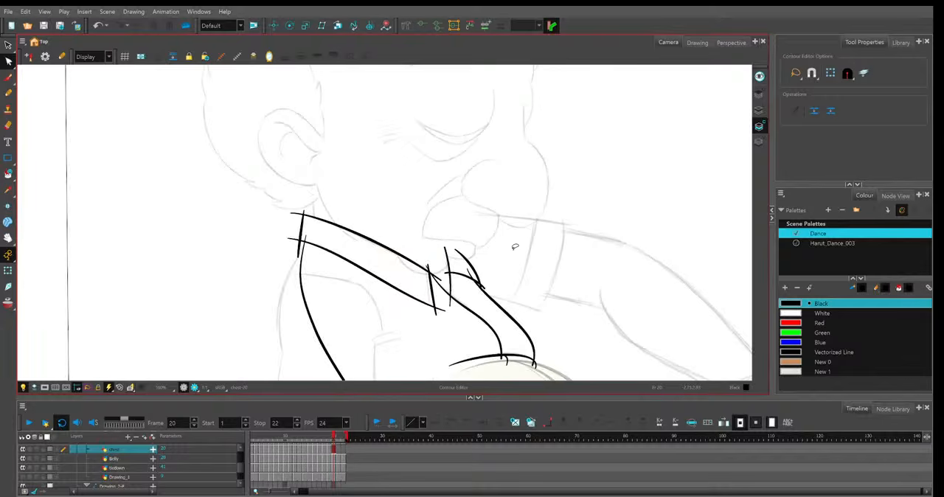
key("period")
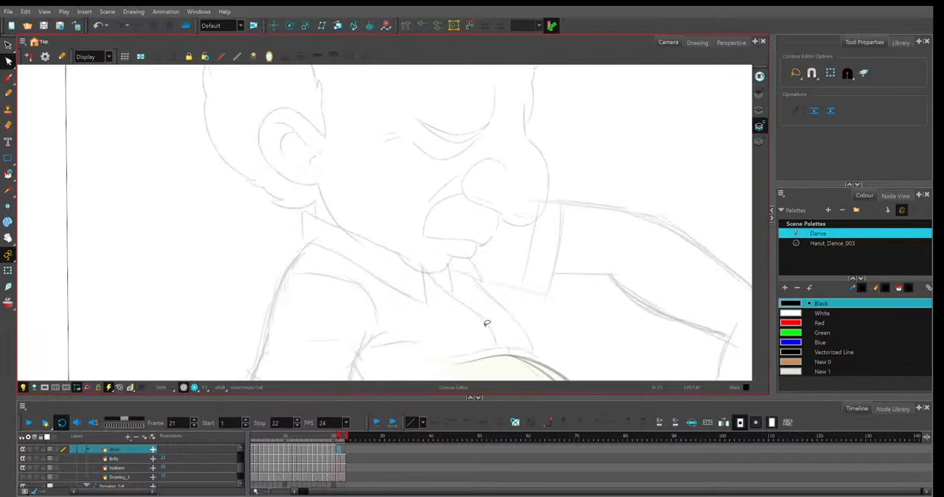
key("comma")
Turn on onion skin and refine the near collar's lower and upper lines on frame 19 against the neighbouring frames.
left_click(300, 211)
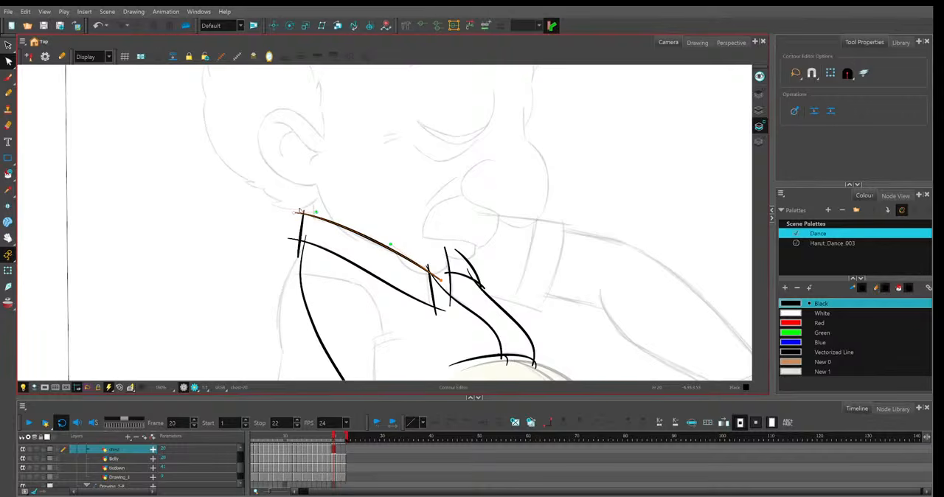
left_click(320, 197)
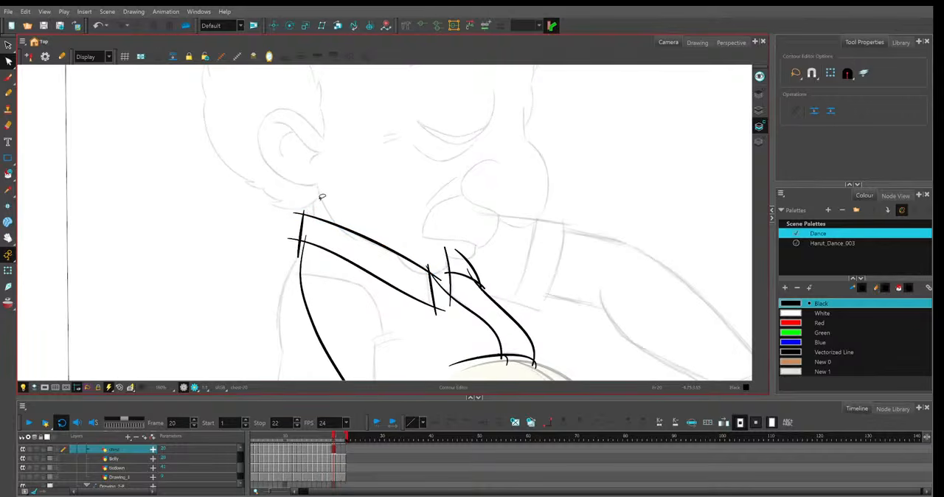
key("alt+o")
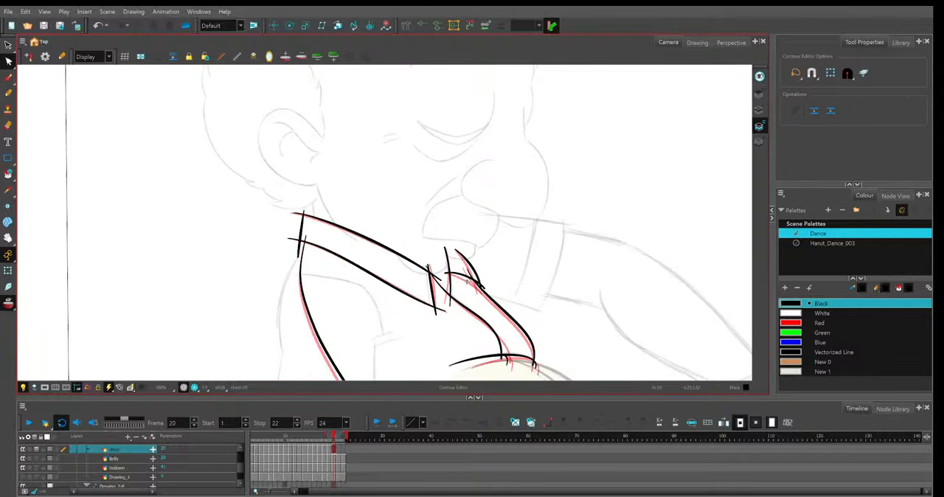
key("comma")
key("comma")
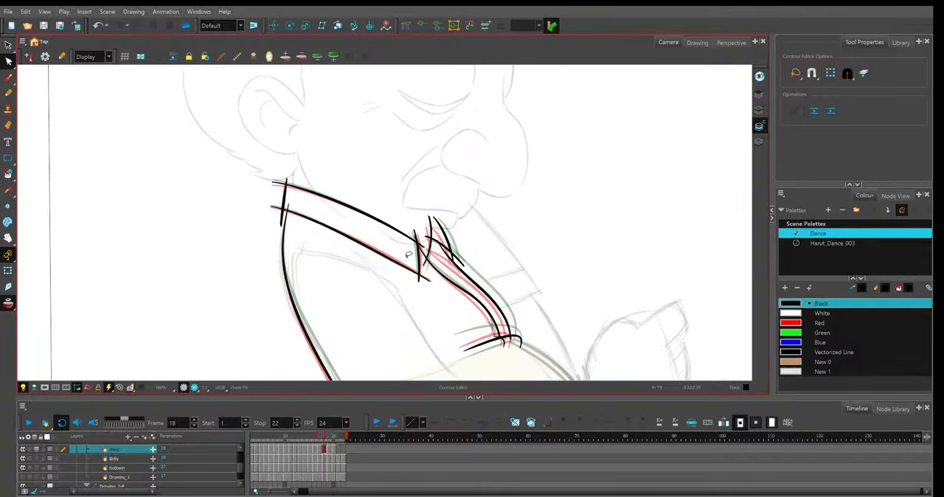
key("period")
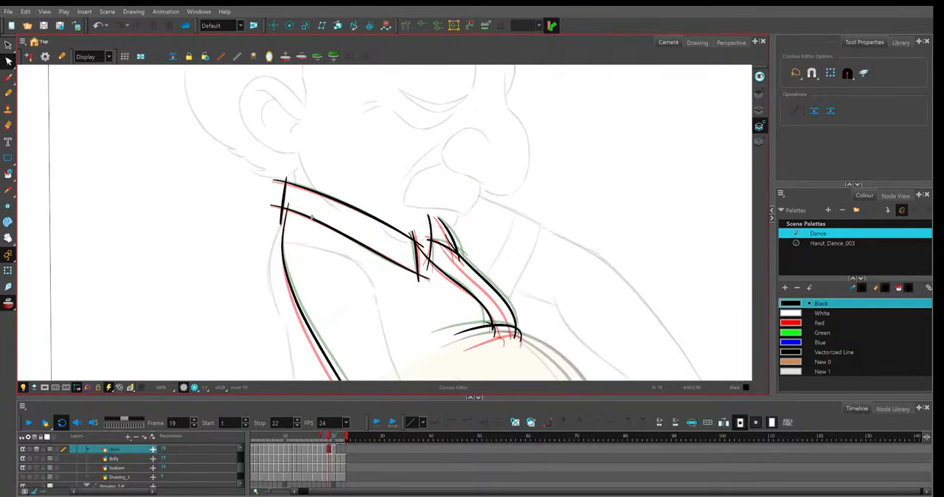
left_click(312, 221)
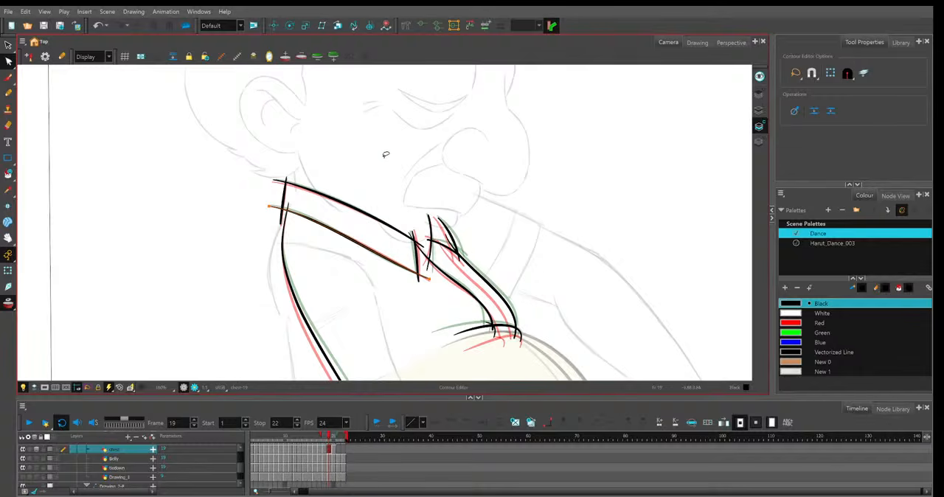
left_click(279, 185)
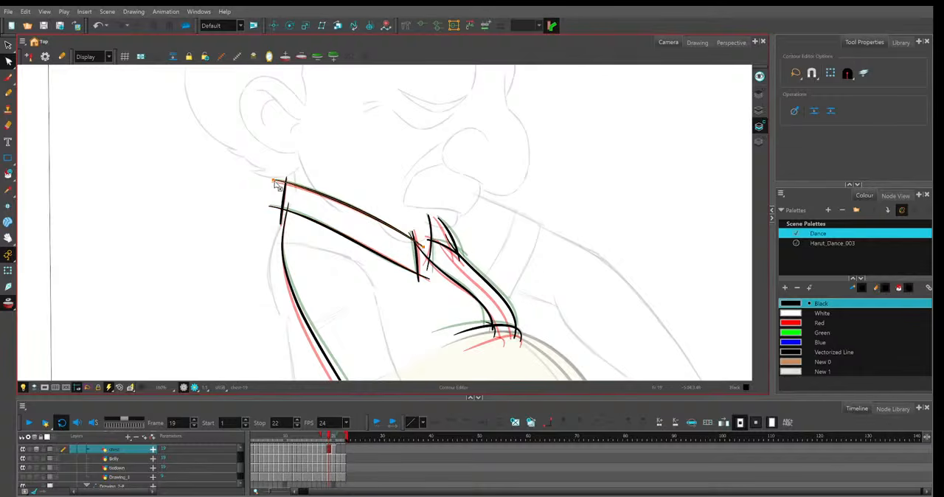
Lower the back ends of the near collar's upper and lower lines on frame 20 to follow frame 19.
key("period")
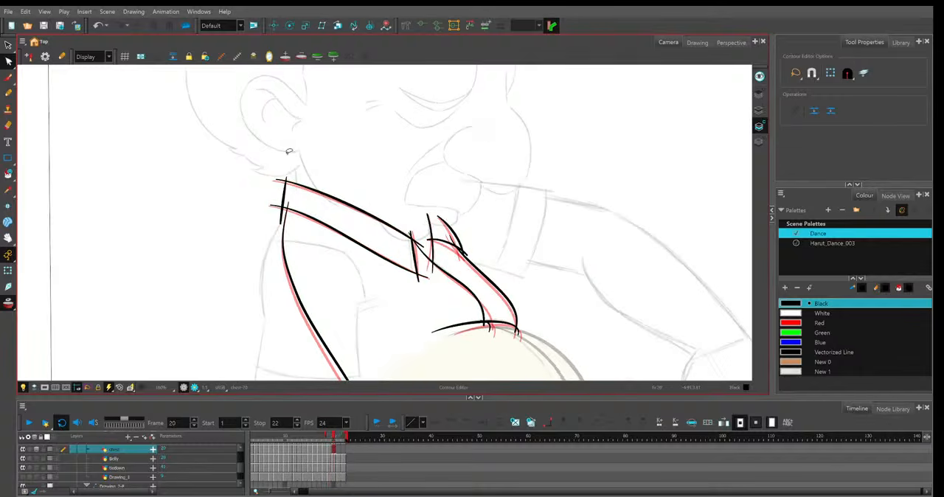
left_click(290, 186)
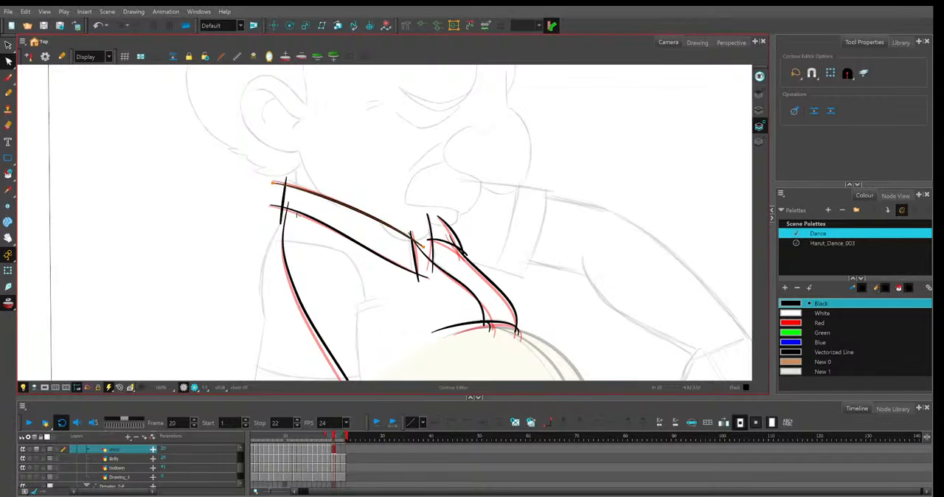
left_click_drag(297, 215, 296, 218)
key("comma")
key("period")
key("comma")
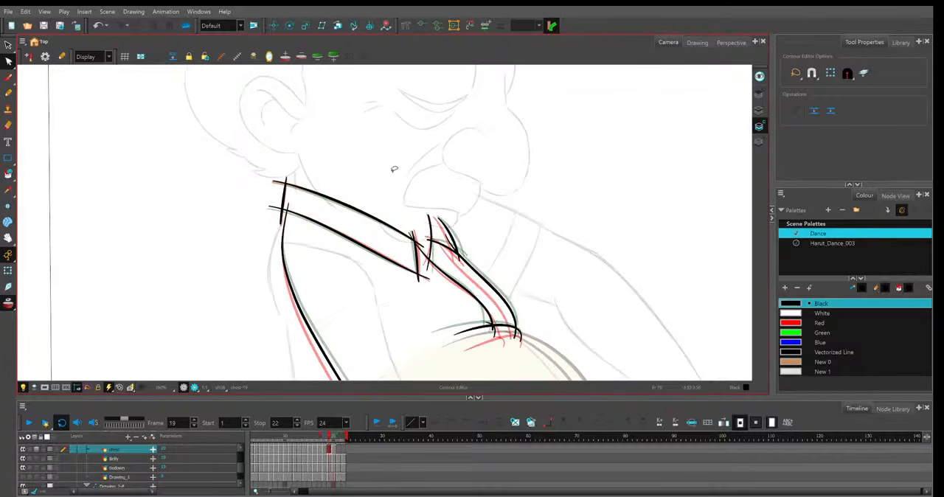
Compare frames 19 and 20 and adjust the lower part of the far collar flap's inner edge line on frame 20.
key("period")
key("comma")
key("period")
left_click_drag(433, 272, 431, 268)
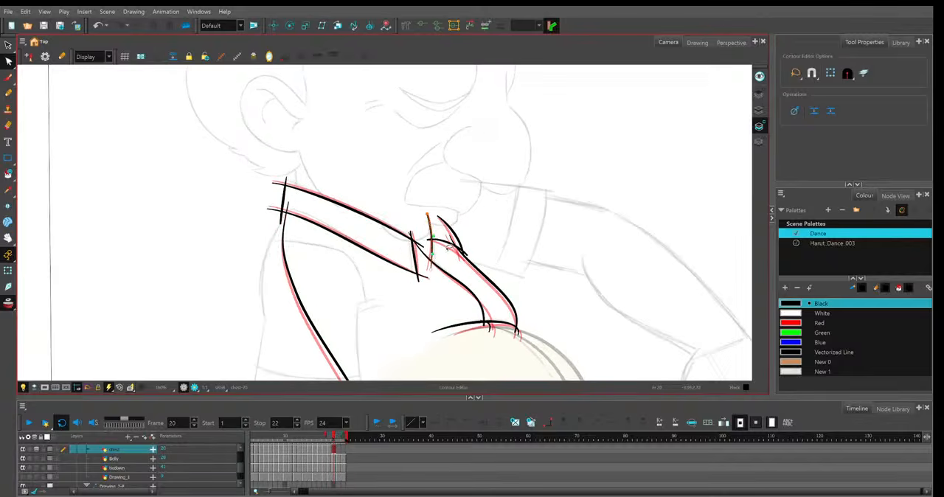
Carry frame 20's shirt line art onto frame 21 and shift the near collar's upper, lower and front lines to match the sketch.
key("period")
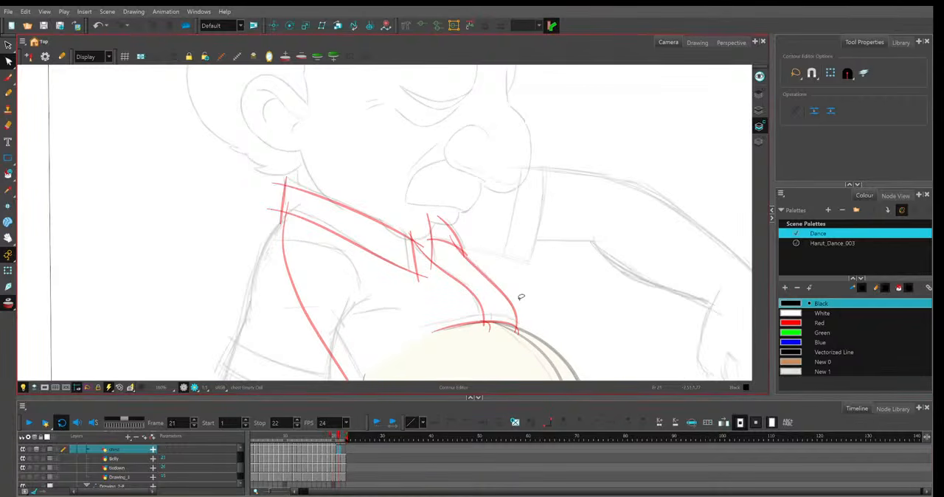
key("F5")
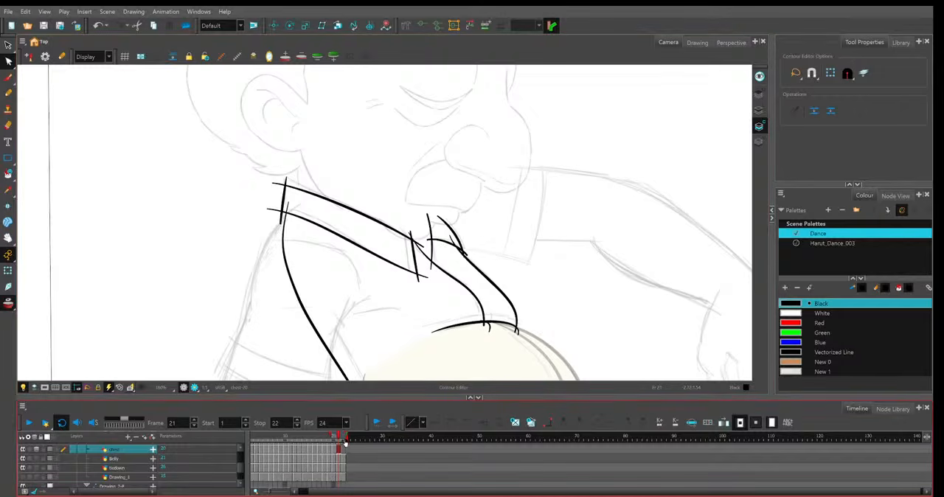
left_click(324, 198)
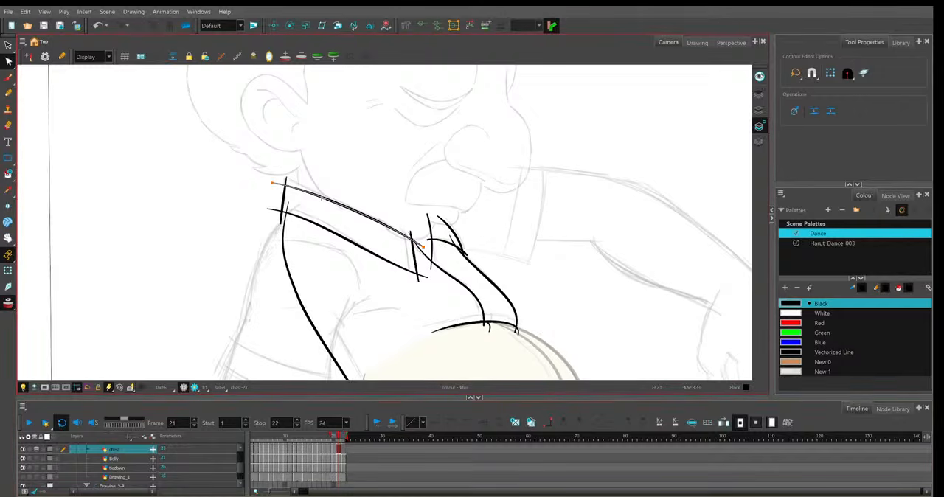
left_click_drag(315, 184, 305, 171)
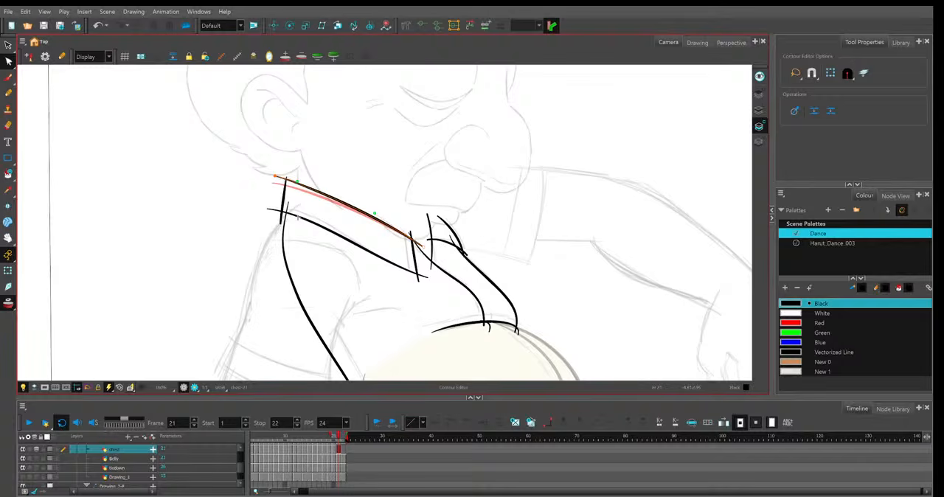
left_click_drag(299, 218, 298, 212)
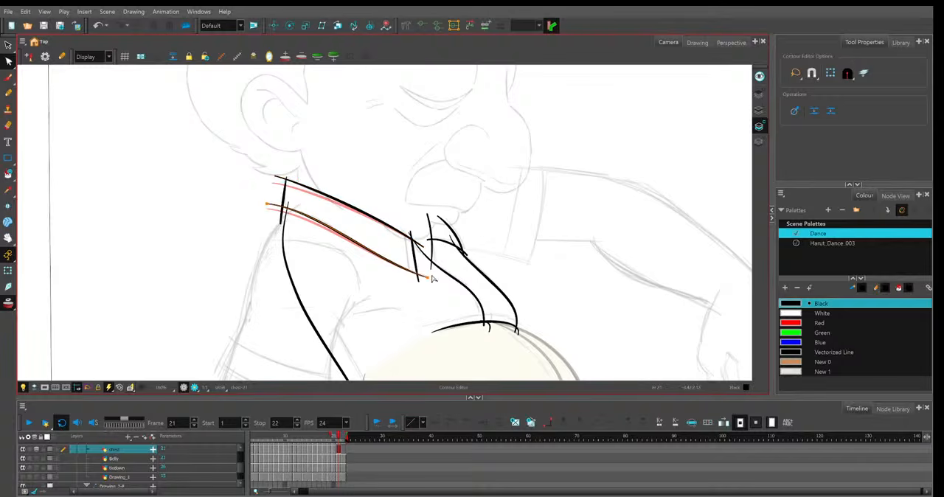
left_click(413, 274)
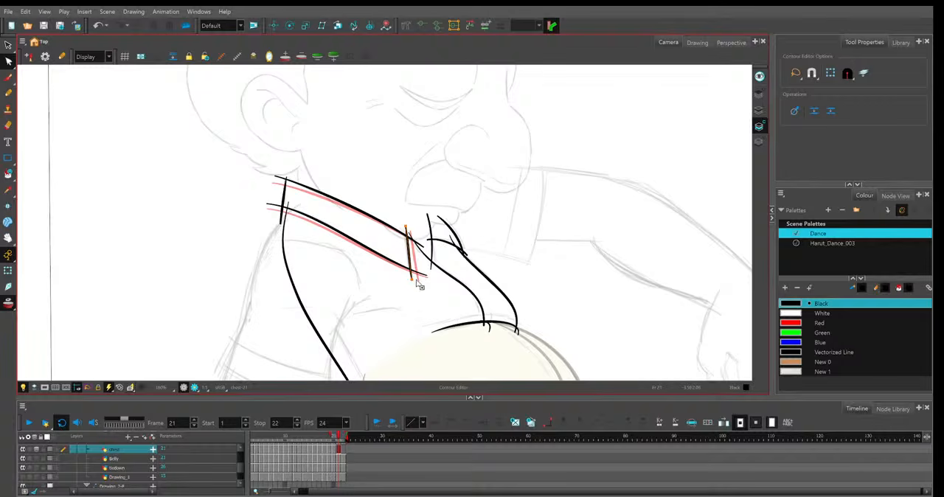
Reshape frame 21's inner placket line, raise the short shirt line along the belly top, and fit their junction.
left_click(472, 293)
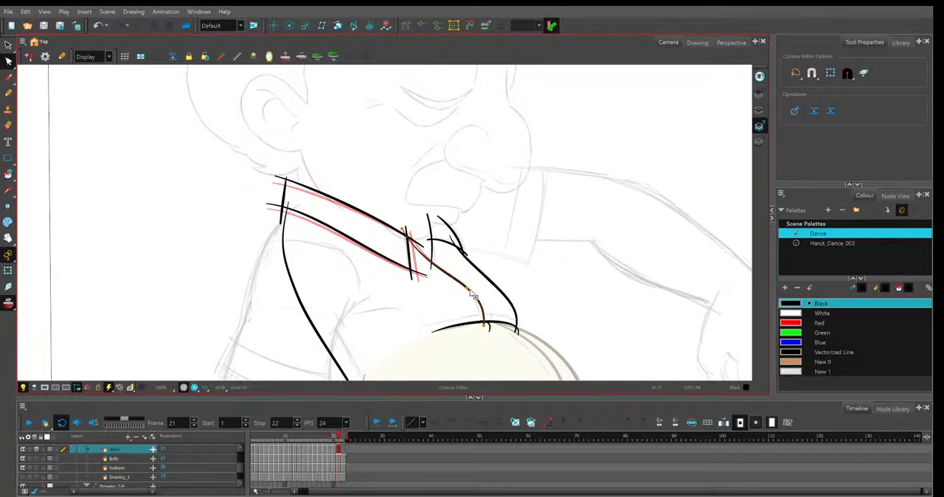
left_click_drag(472, 295, 478, 304)
left_click_drag(433, 332, 423, 327)
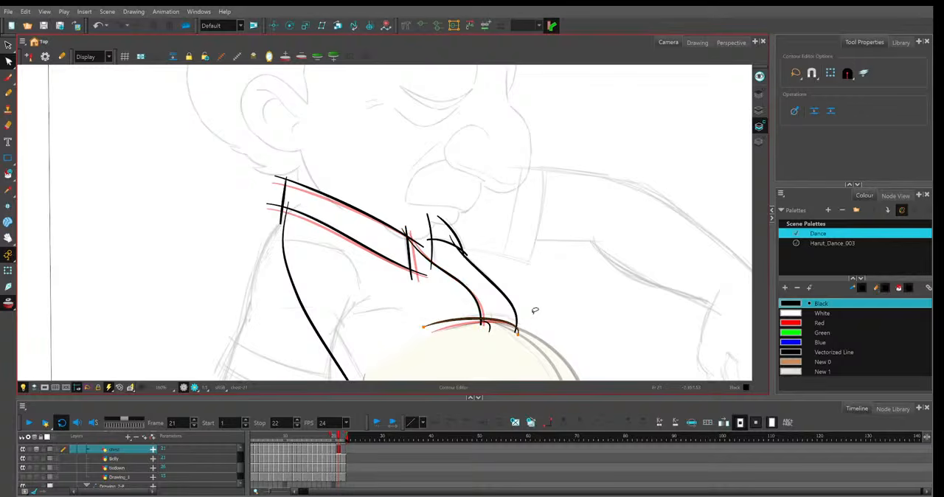
left_click(484, 326)
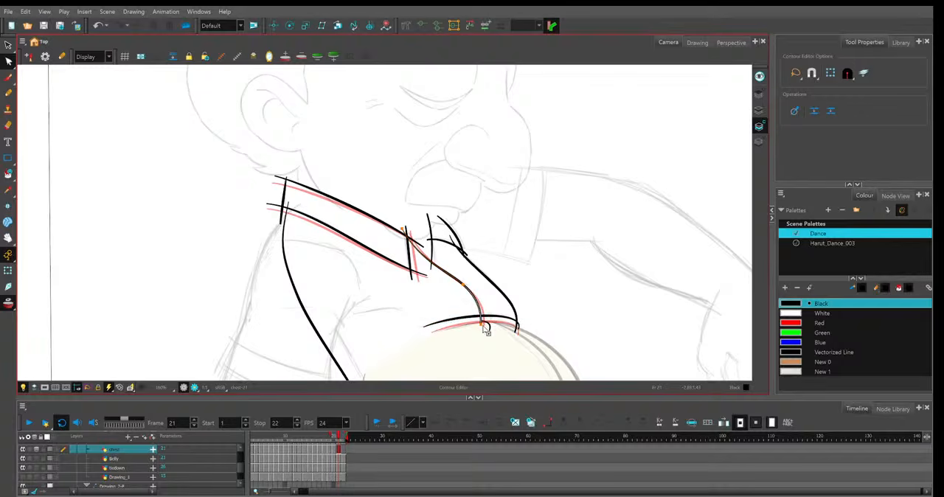
left_click(485, 327)
left_click_drag(485, 327, 488, 329)
left_click(487, 327)
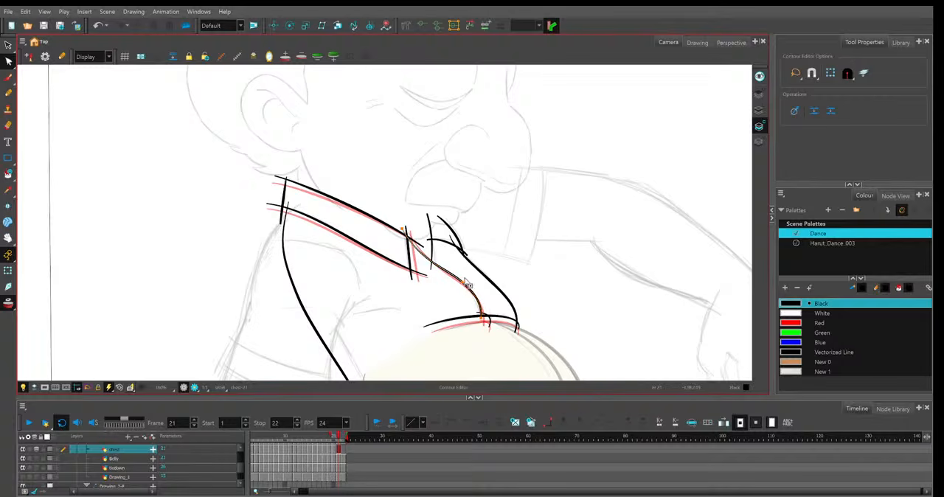
Reshape the shirt's long back line on frame 21, moving its lower end, middle and upper curve inward toward the chest.
left_click(430, 225)
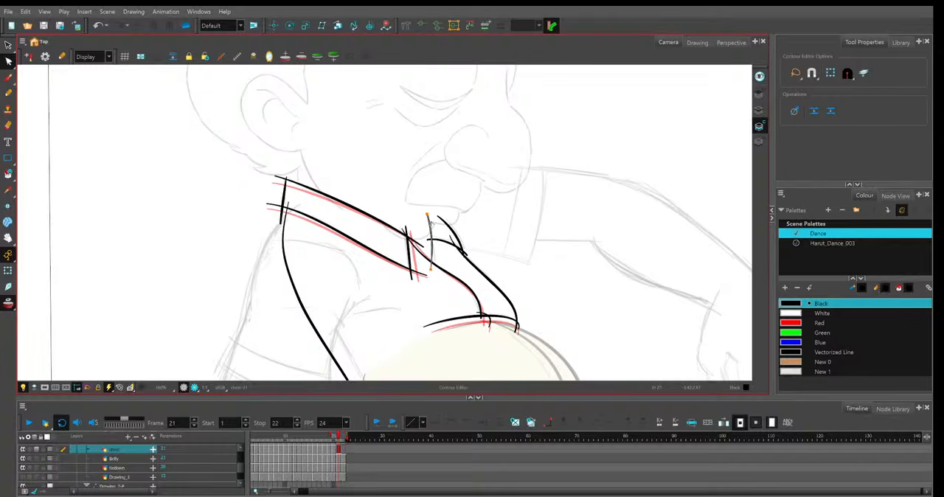
left_click(288, 203)
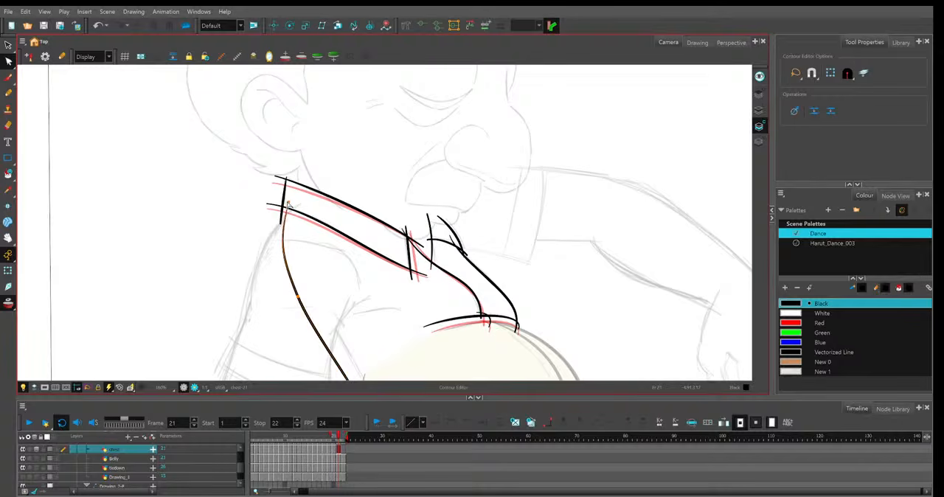
scroll(375, 300, "down", 3)
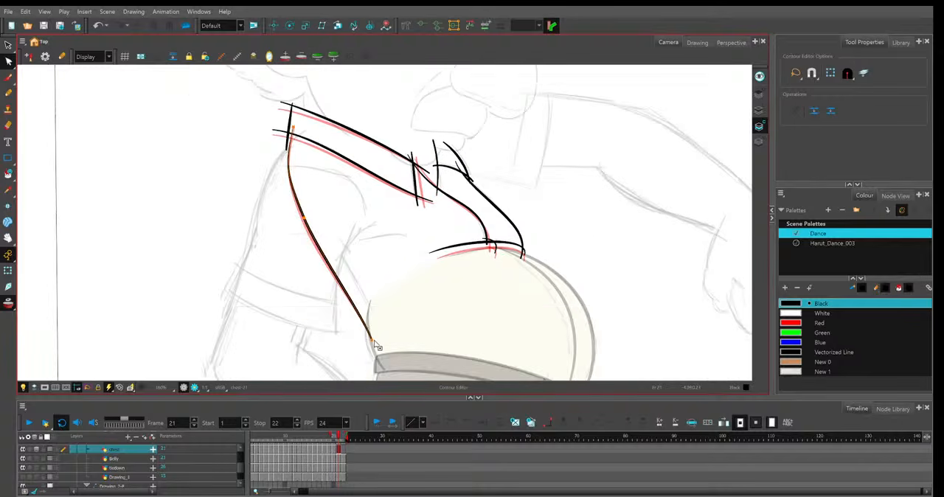
left_click_drag(374, 342, 380, 325)
left_click_drag(304, 218, 317, 209)
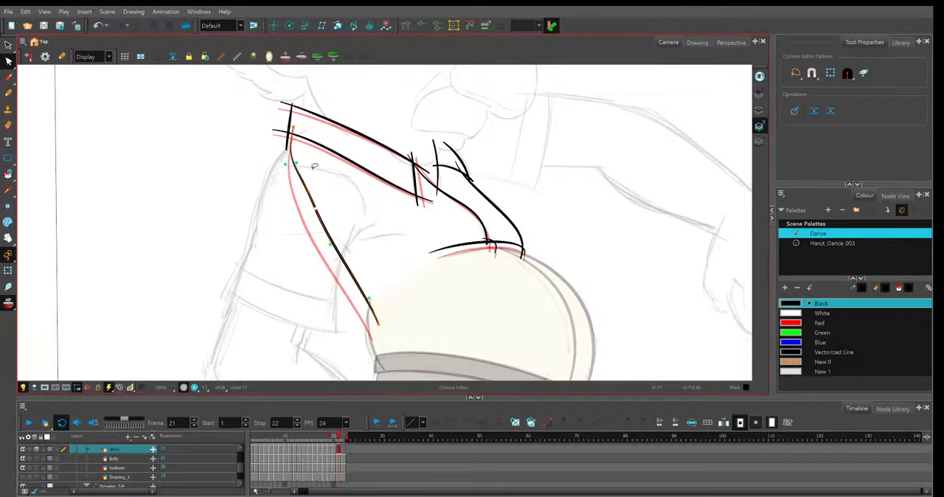
left_click_drag(303, 158, 299, 174)
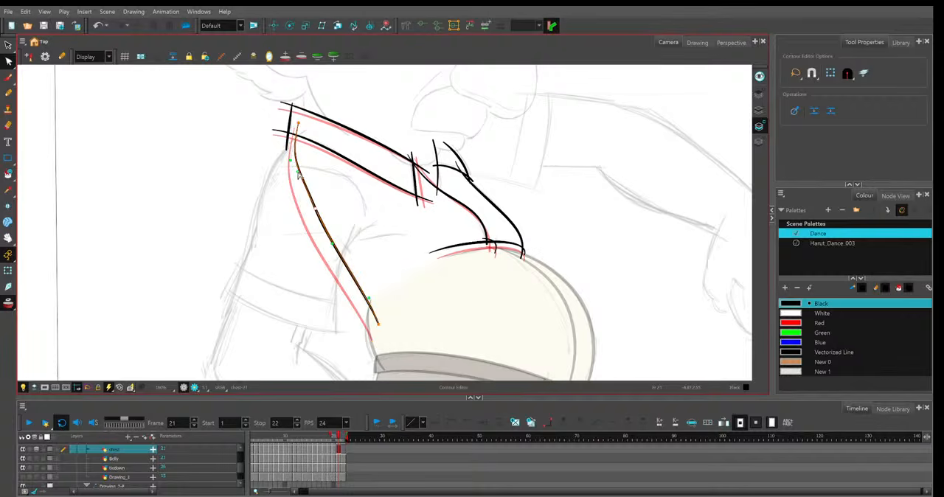
Adjust the far collar flap's inner and outer edge lines on frame 21.
key("space")
left_click_drag(494, 153, 481, 215)
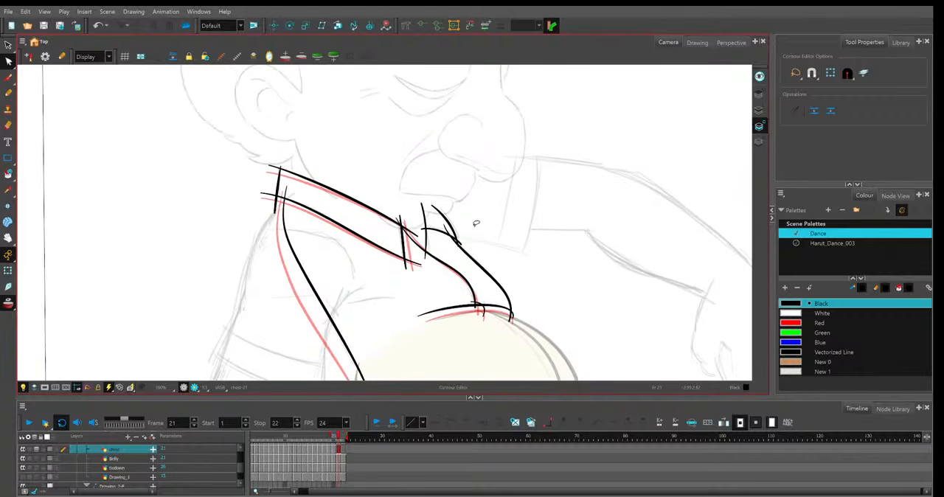
left_click(427, 258)
left_click(450, 233)
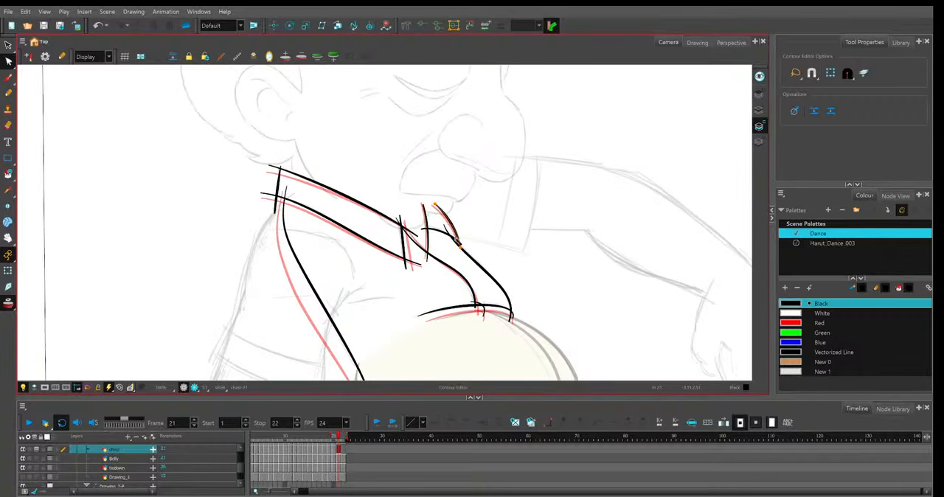
left_click(446, 232)
left_click(521, 268)
Check frame 21's whole figure and nudge the upper back corner of the near collar.
key("1")
key("1")
key("1")
key("1")
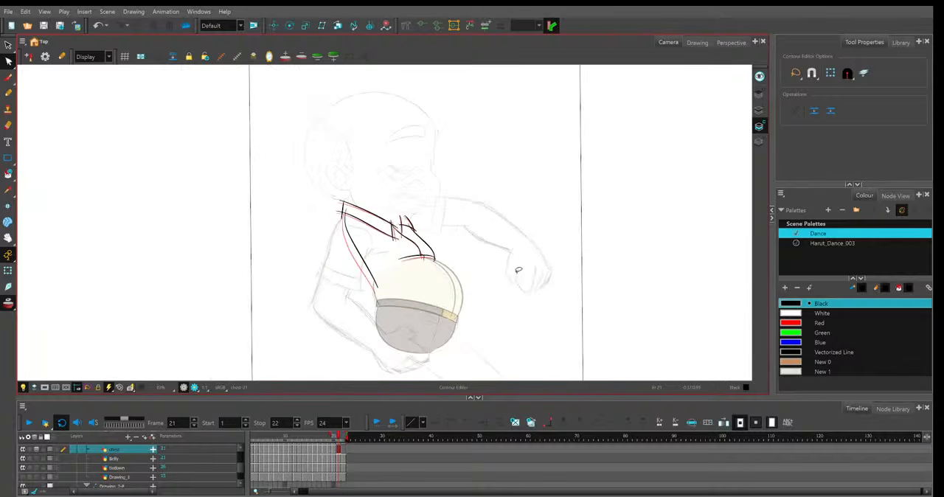
key("2")
key("2")
key("2")
left_click(298, 180)
left_click_drag(298, 181, 308, 183)
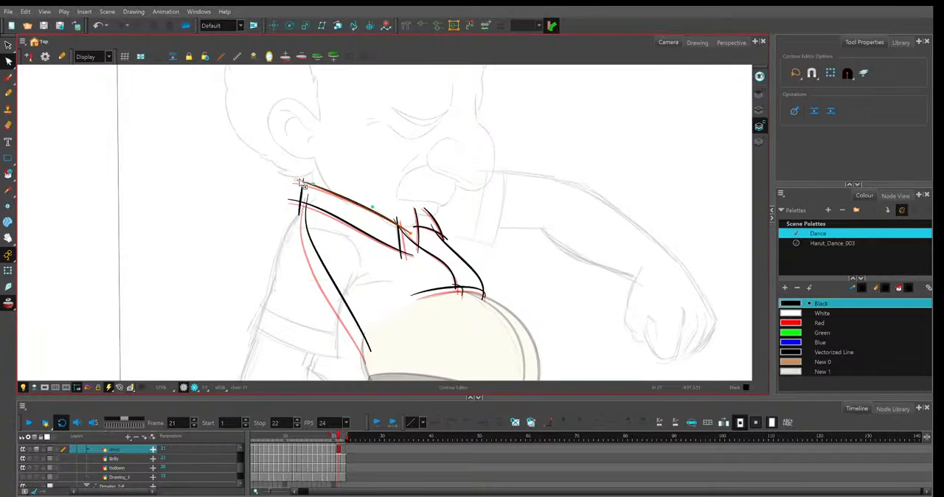
left_click(380, 151)
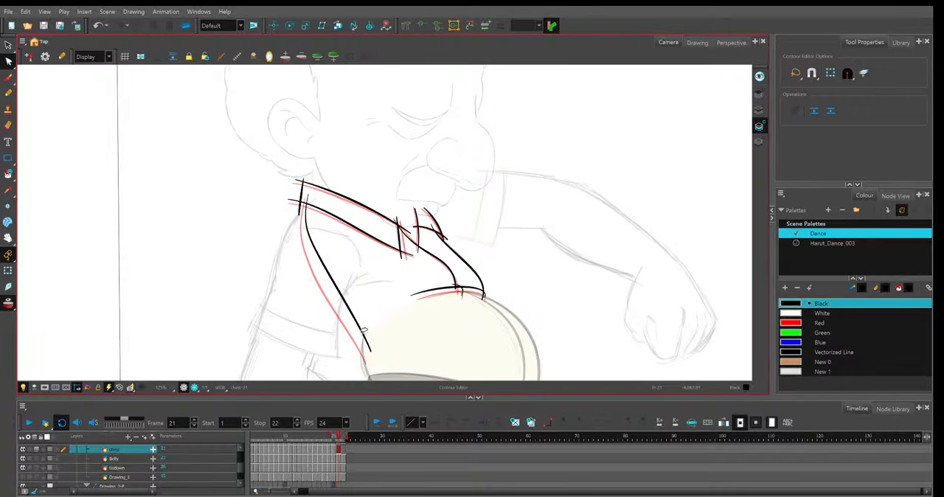
Raise the near collar's upper and lower edge lines slightly on frame 20, fitting them between the neighbouring frames.
key("comma")
key("2")
key("2")
left_click(288, 171)
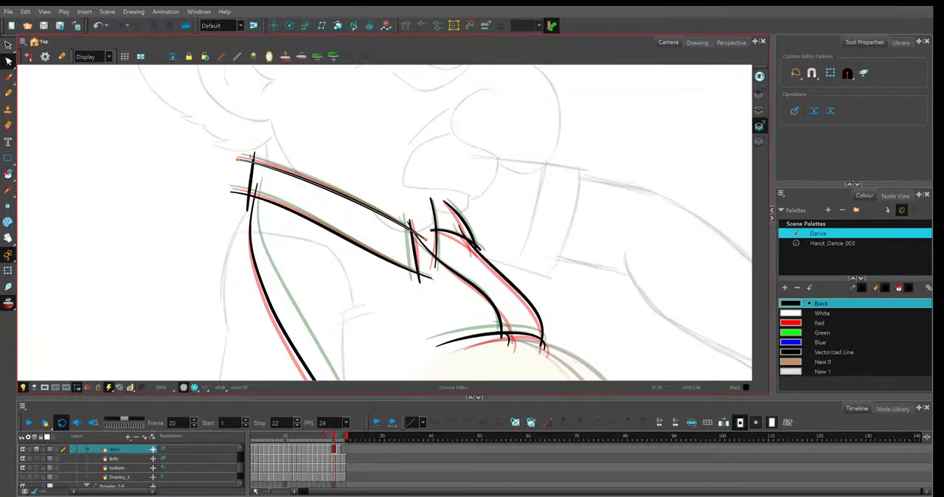
left_click_drag(246, 159, 251, 154)
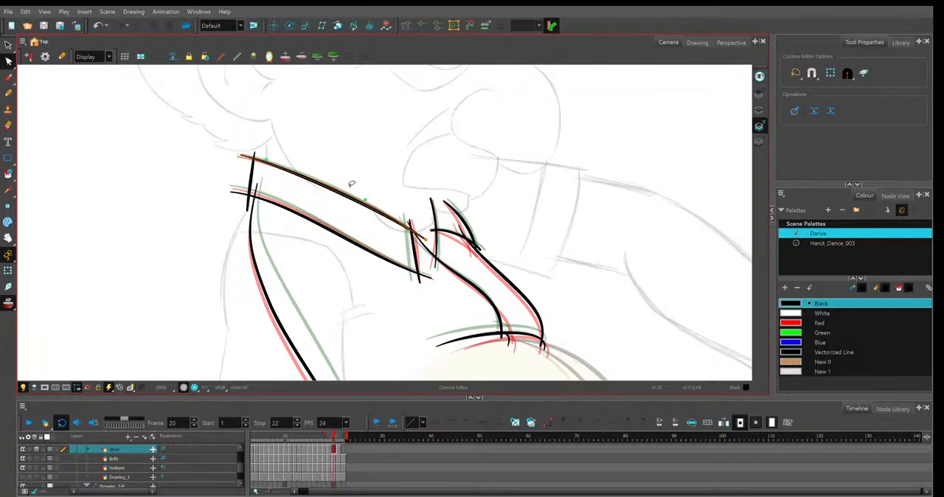
left_click(234, 195)
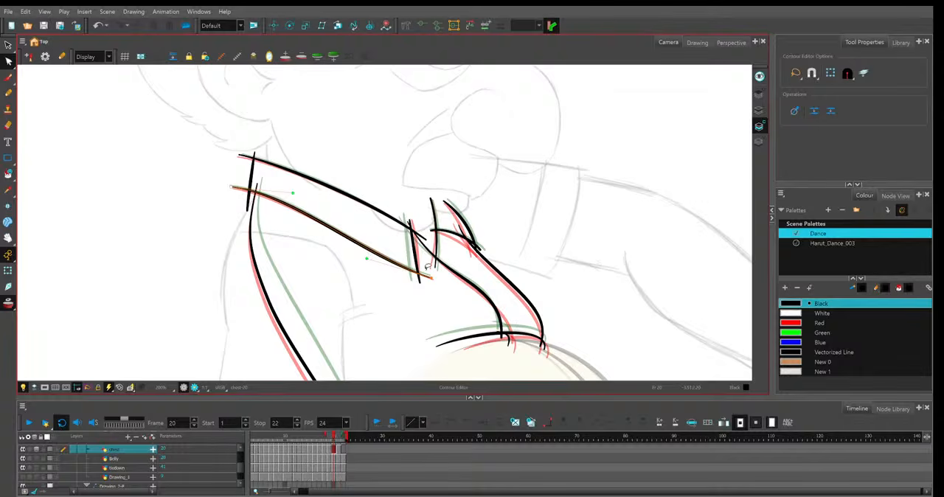
left_click(434, 282)
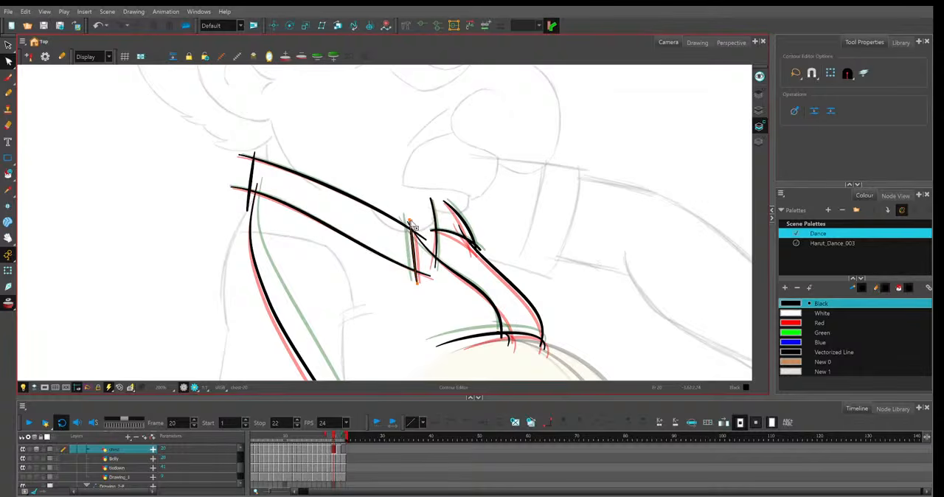
left_click(443, 232)
scroll(445, 232, "down", 4)
scroll(443, 232, "up", 3)
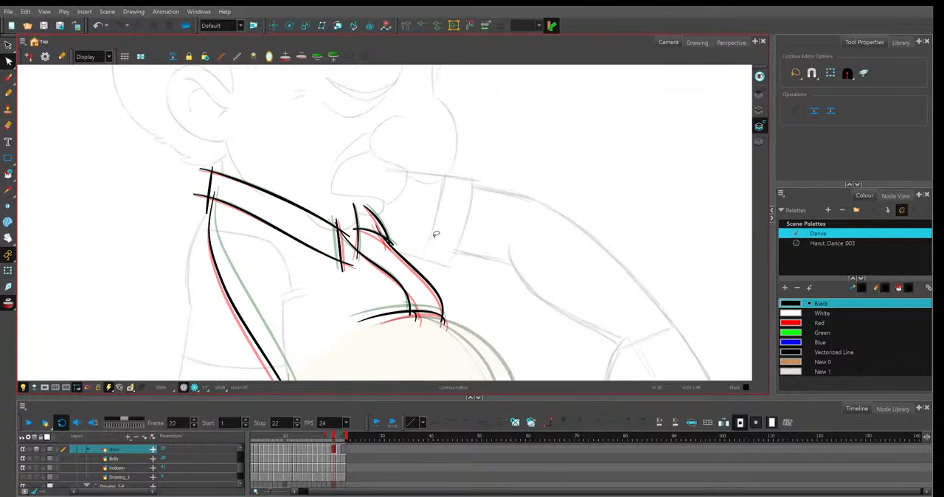
Adjust the far collar flap's inner and outer edge lines on frame 20.
key("2")
key("2")
key("1")
left_click(352, 218)
left_click(382, 221)
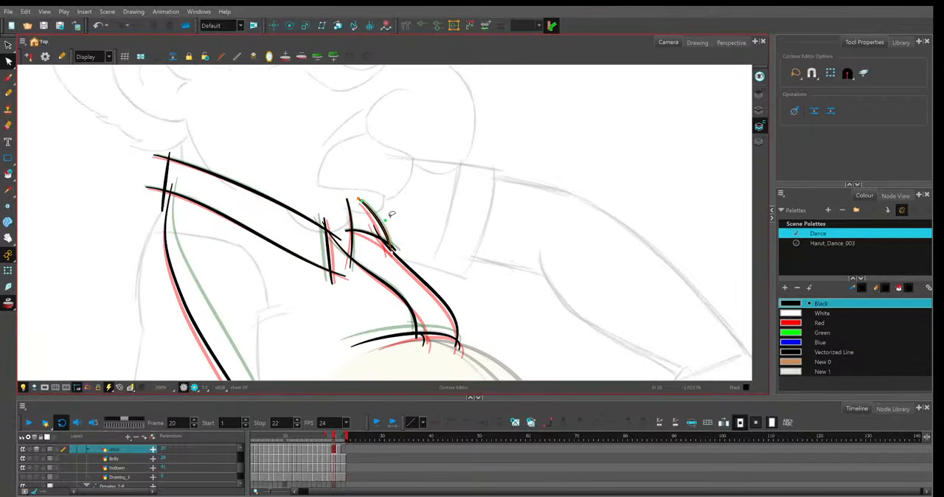
left_click(456, 254)
key("1")
key("1")
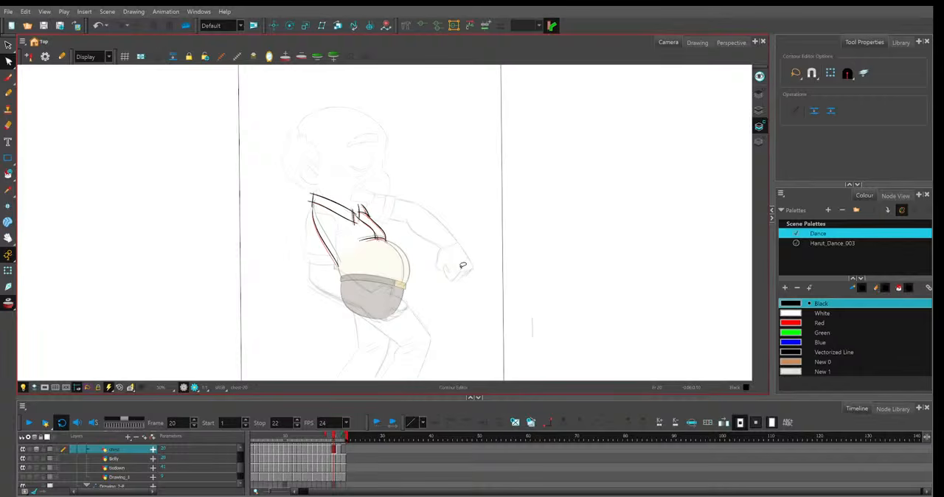
Compare the near collar with frame 21, and shift its short front edge slightly backward on frame 20.
key("period")
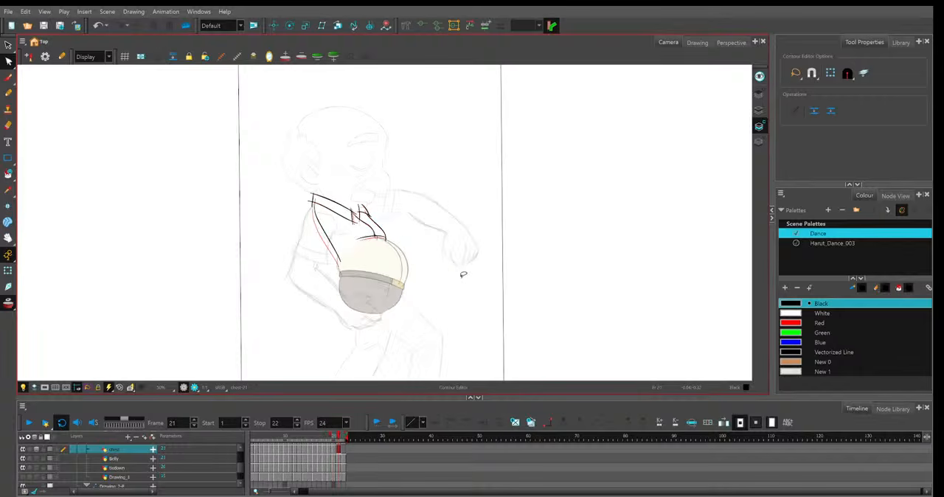
key("2")
key("2")
key("2")
key("2")
key("space")
left_click_drag(331, 200, 399, 231)
key("2")
key("2")
key("2")
key("2")
key("comma")
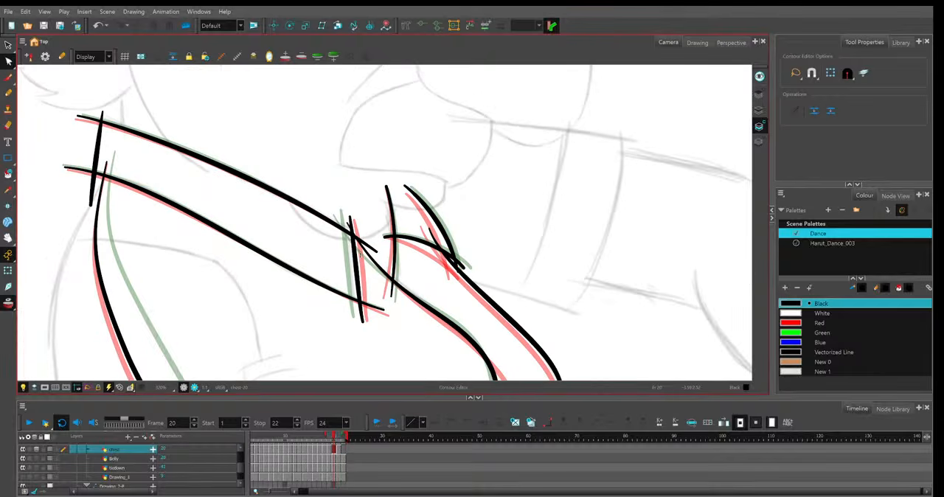
left_click_drag(355, 258, 352, 256)
left_click(507, 256)
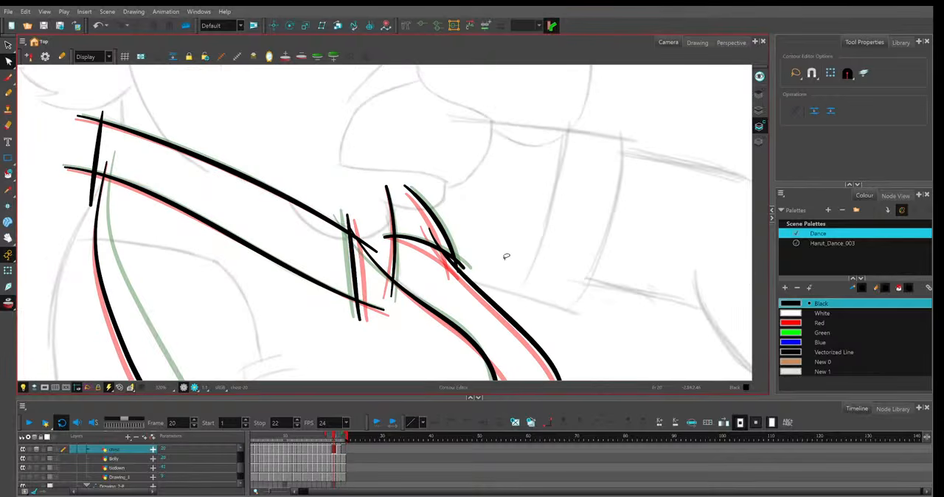
Flip repeatedly through the whole dance cycle to examine how the shirt and collar lines move.
key("1")
key("1")
key("1")
key("1")
key("1")
key("1")
key("1")
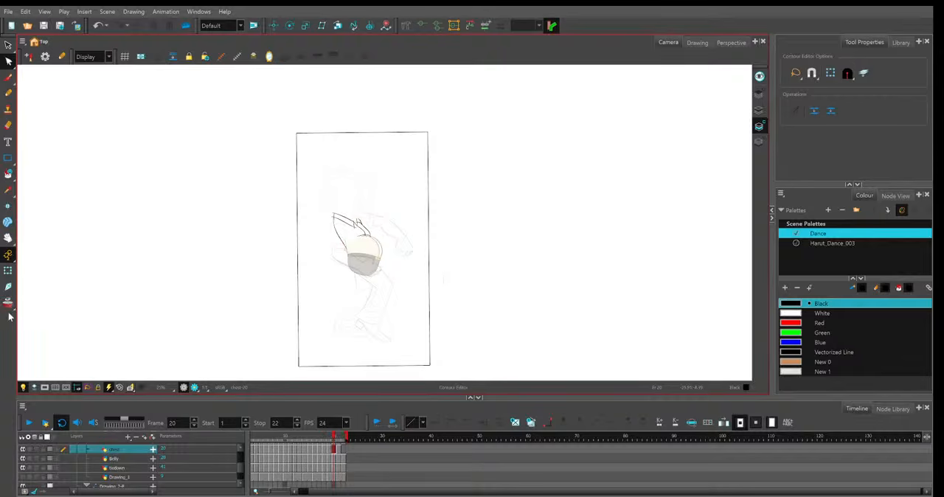
key("2")
key("2")
key("period")
key("period")
key("period")
key("period")
key("period")
key("period")
key("period")
key("period")
key("period")
key("period")
key("period")
key("period")
key("period")
key("period")
key("period")
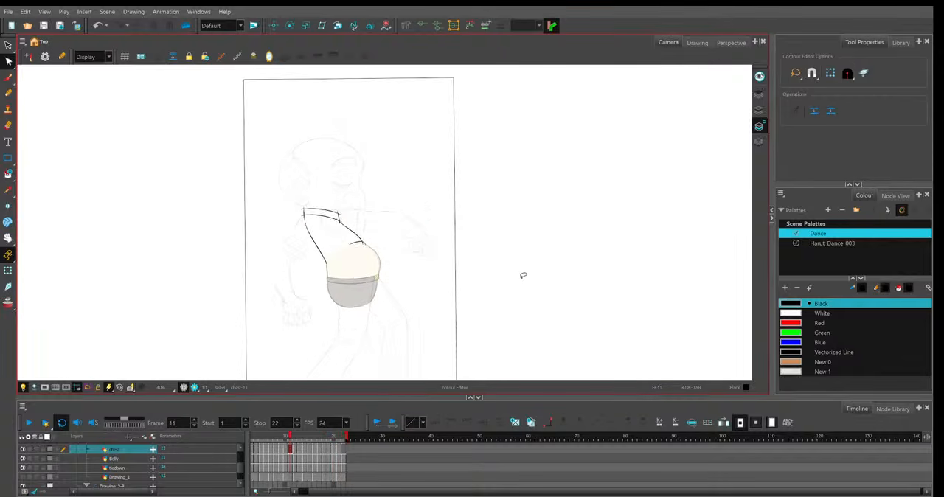
key("period")
key("period")
key("period")
key("period")
key("period")
key("period")
key("period")
key("period")
key("period")
key("period")
key("period")
key("period")
key("period")
key("period")
key("period")
key("period")
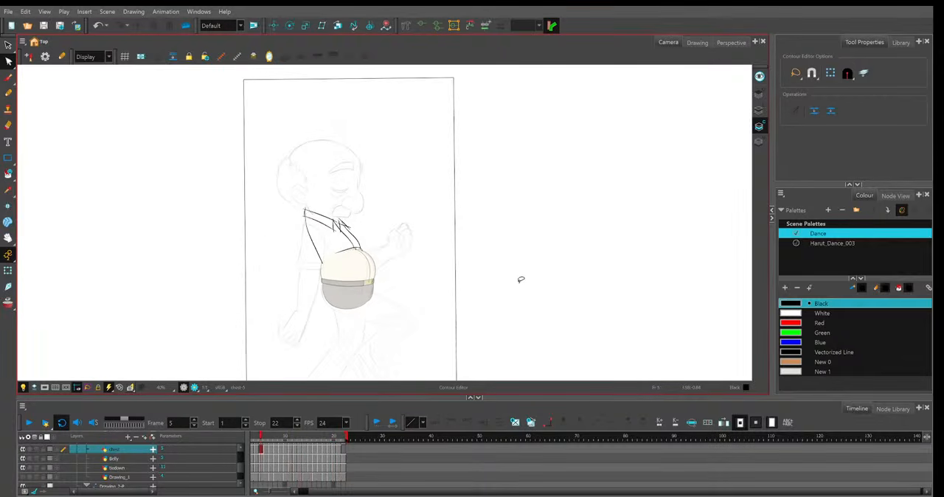
key("period")
key("period")
key("period")
key("period")
key("period")
key("period")
key("period")
key("period")
key("period")
key("period")
key("period")
key("period")
key("period")
key("period")
key("period")
key("period")
key("period")
key("period")
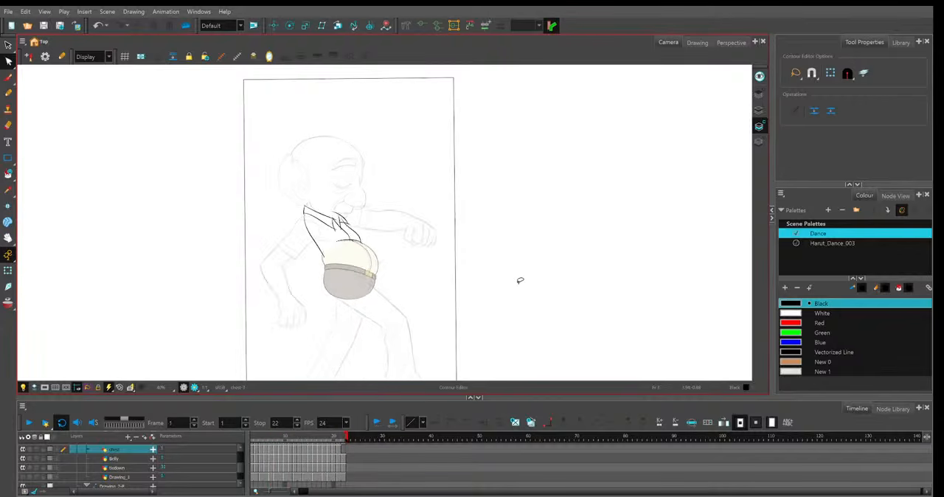
key("period")
key("period")
key("period")
key("period")
key("period")
key("period")
key("period")
key("period")
key("period")
key("period")
key("period")
key("period")
key("period")
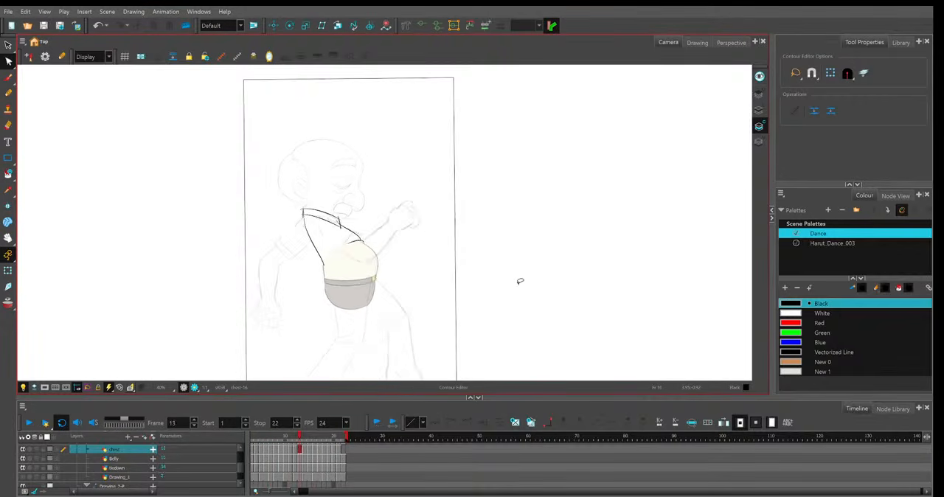
key("period")
key("period")
key("period")
key("period")
key("period")
key("period")
key("period")
key("period")
key("period")
key("period")
key("period")
key("period")
key("period")
key("period")
key("period")
key("period")
key("period")
key("period")
key("period")
key("period")
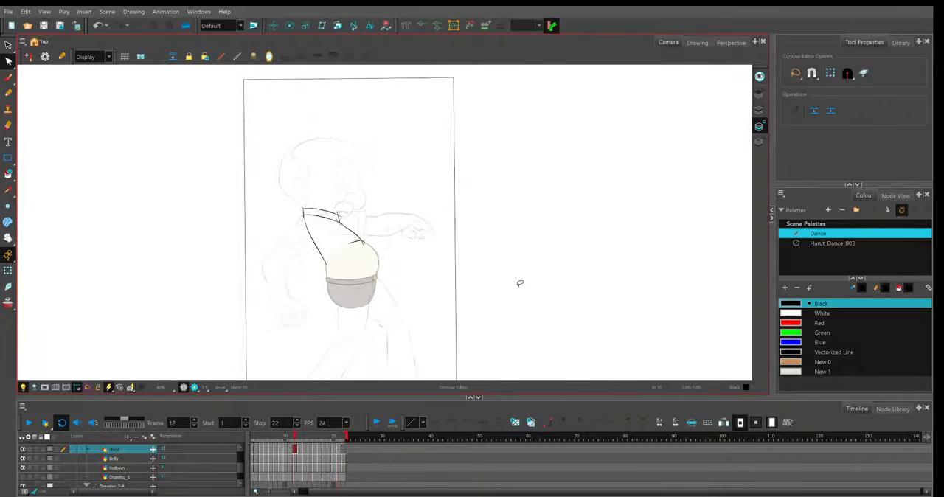
key("period")
key("period")
key("period")
key("period")
key("period")
key("period")
key("period")
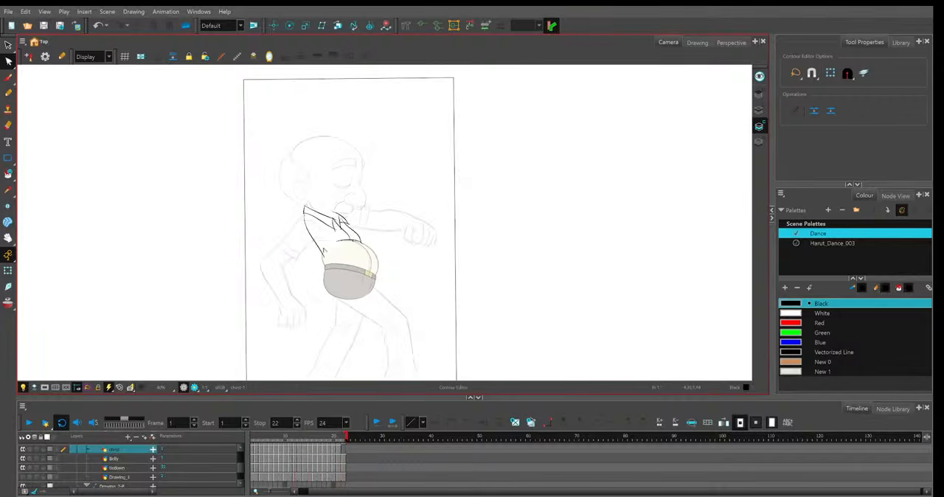
key("period")
key("period")
key("period")
key("period")
key("period")
key("period")
key("period")
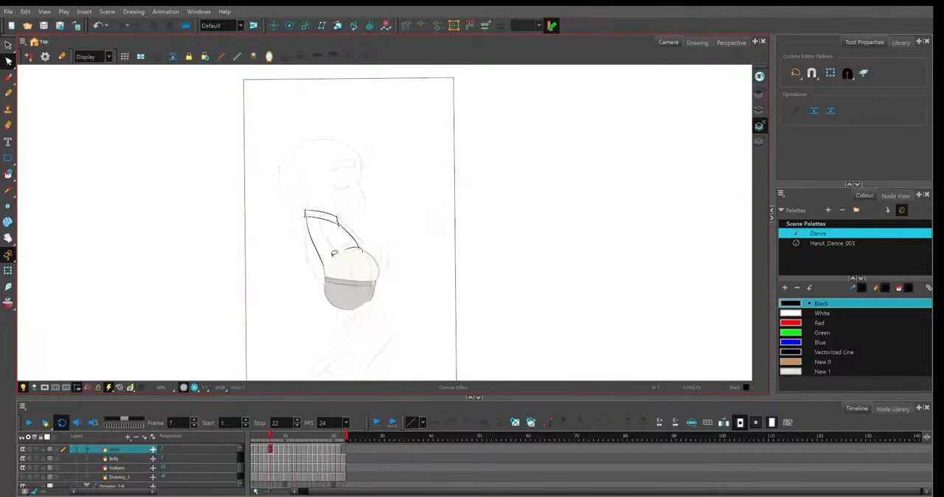
Examine the collar and shirt lines up close from frame 7 to frame 21, and play back the loop.
scroll(375, 211, "up", 3)
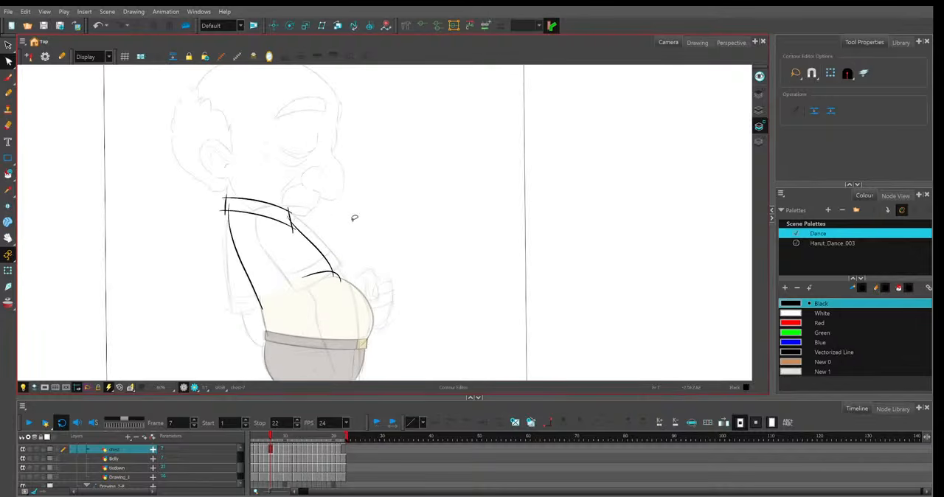
scroll(285, 238, "up", 2)
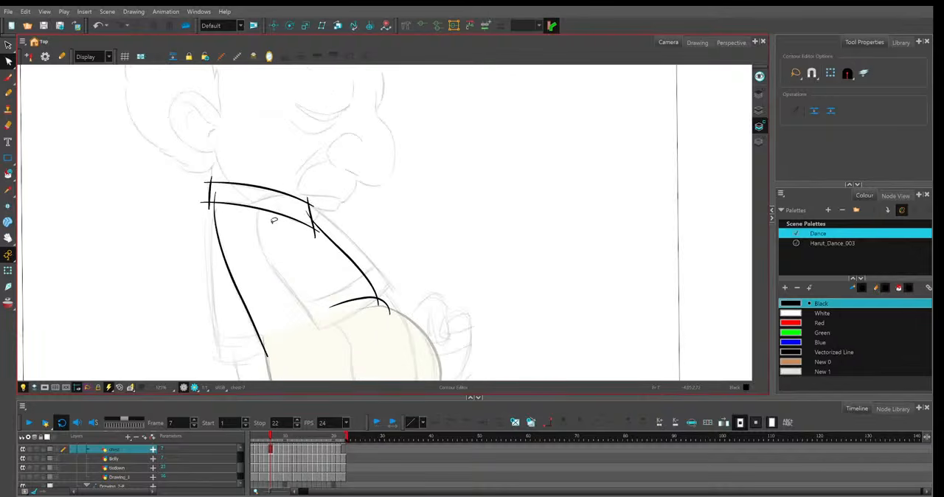
key("period")
key("period")
key("period")
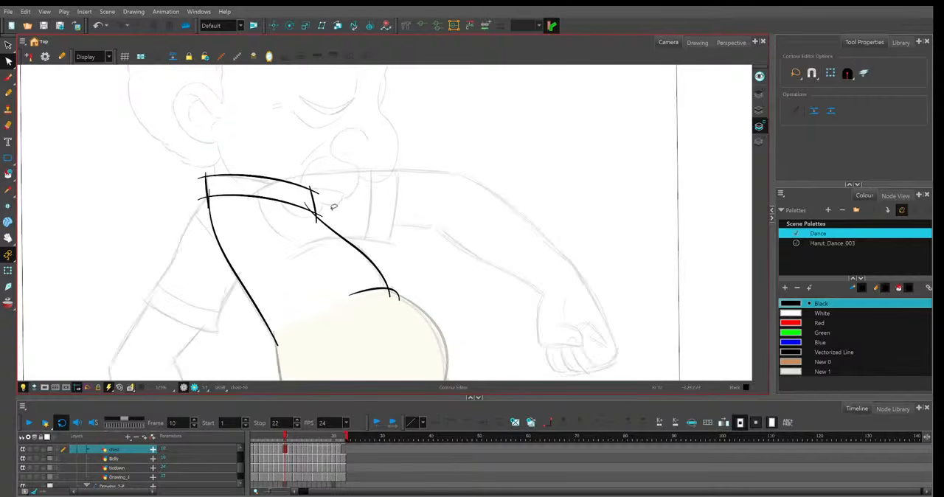
key("period")
key("period")
key("period")
key("period")
key("period")
key("period")
key("period")
key("period")
key("period")
key("period")
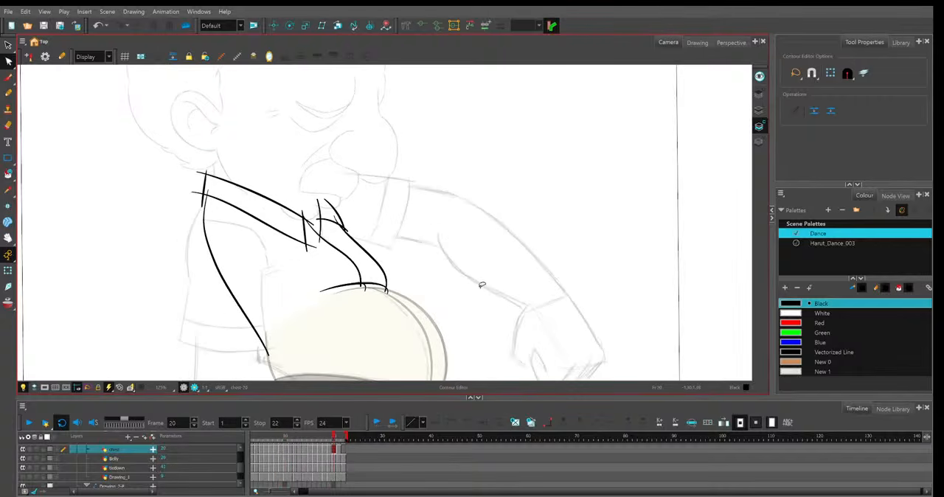
scroll(481, 284, "down", 1)
key("period")
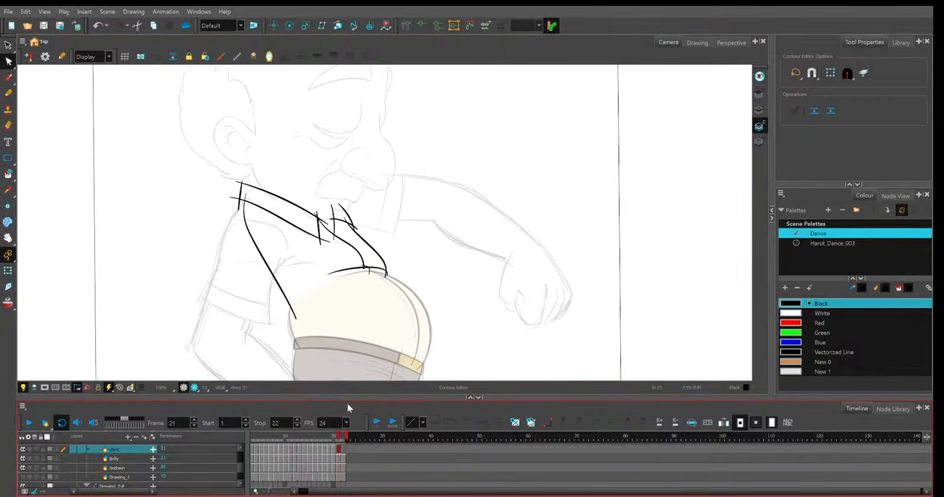
key("1")
key("1")
key("1")
key("1")
key("1")
left_click(30, 425)
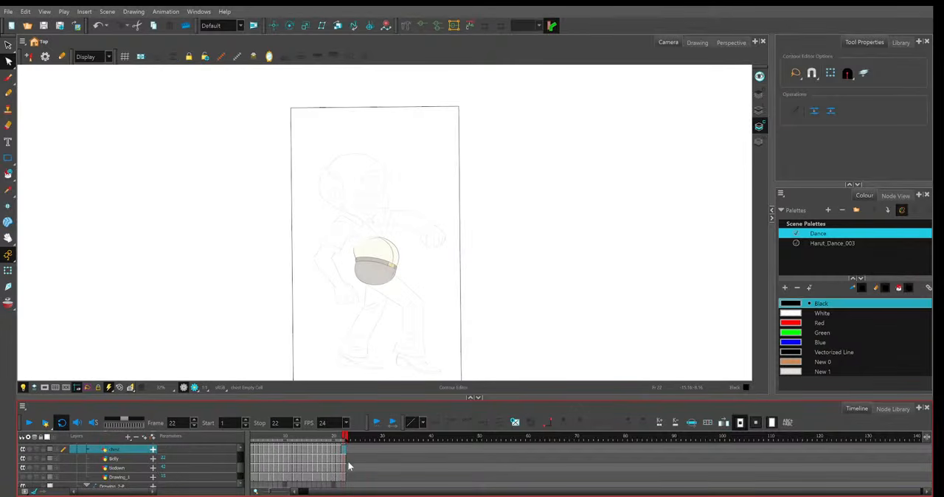
Extend frame 21's shirt drawing onto frame 22 and lengthen the scene to 23 frames.
key("F5")
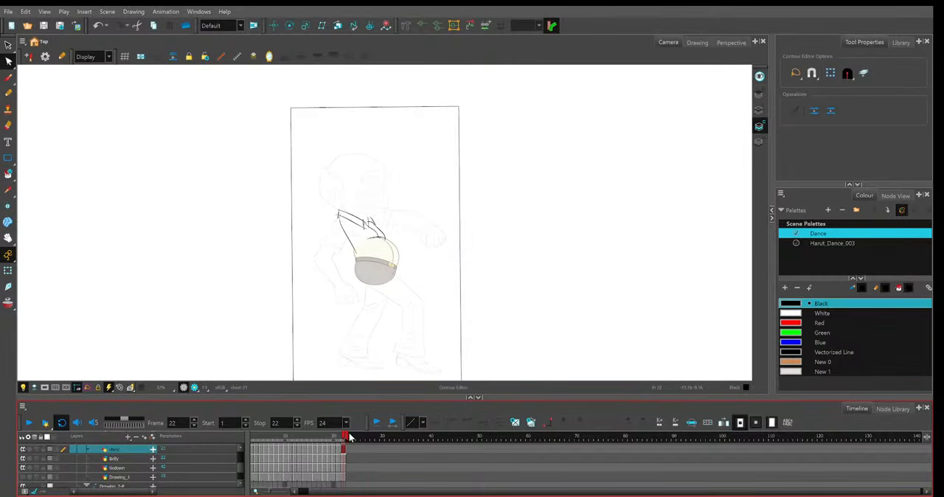
left_click_drag(349, 436, 354, 436)
left_click_drag(388, 492, 349, 493)
Copy frame 1's shirt drawing onto frame 23.
left_click(253, 436)
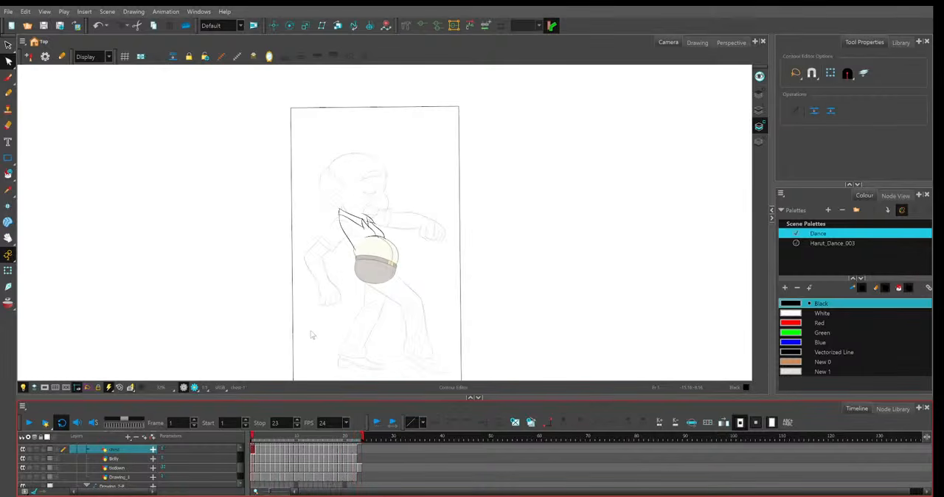
left_click(360, 450)
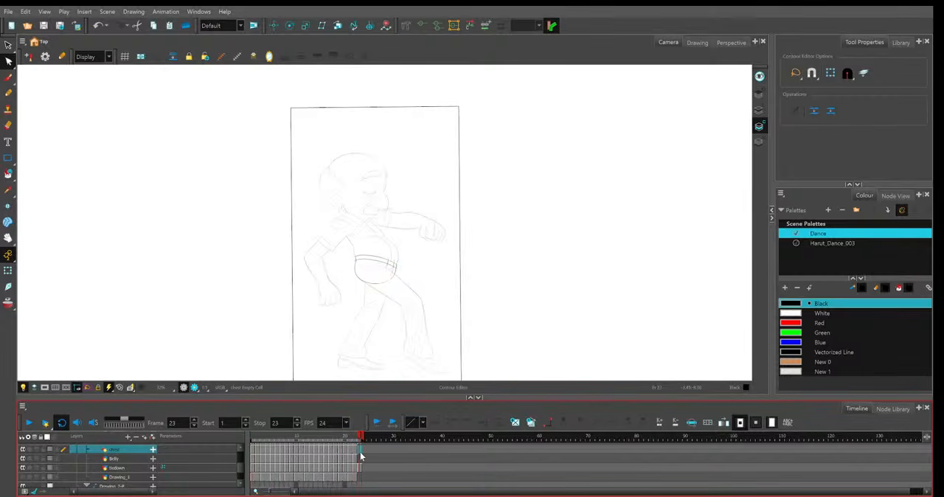
key("ctrl+v")
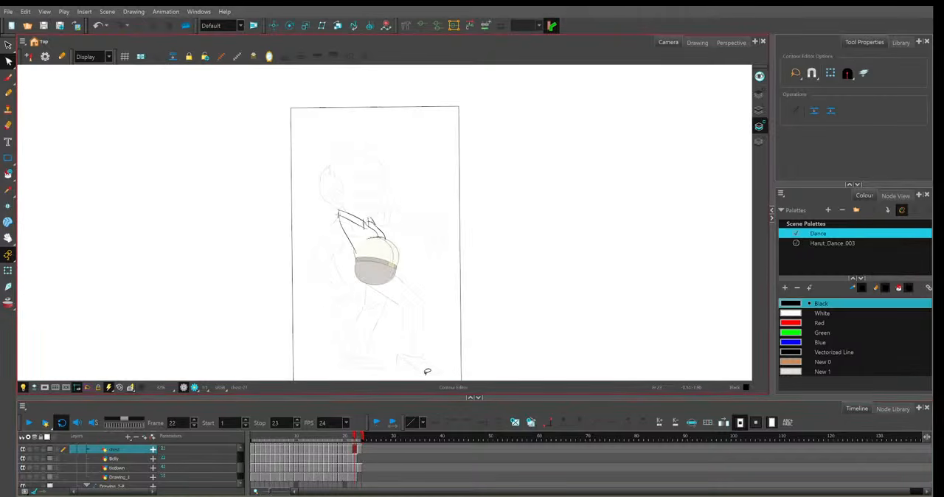
Raise the back part of the near collar's upper and lower edge lines on frame 22 toward the next frame's shape.
key("2")
key("2")
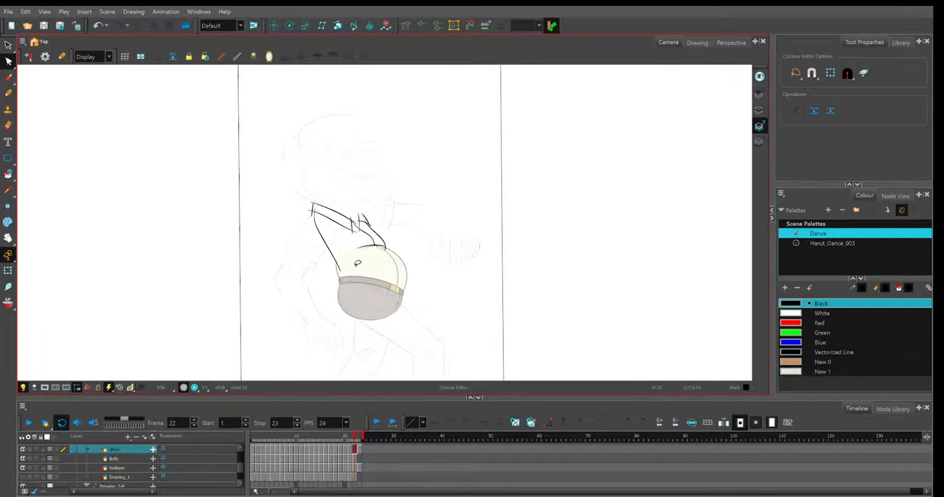
key("2")
key("2")
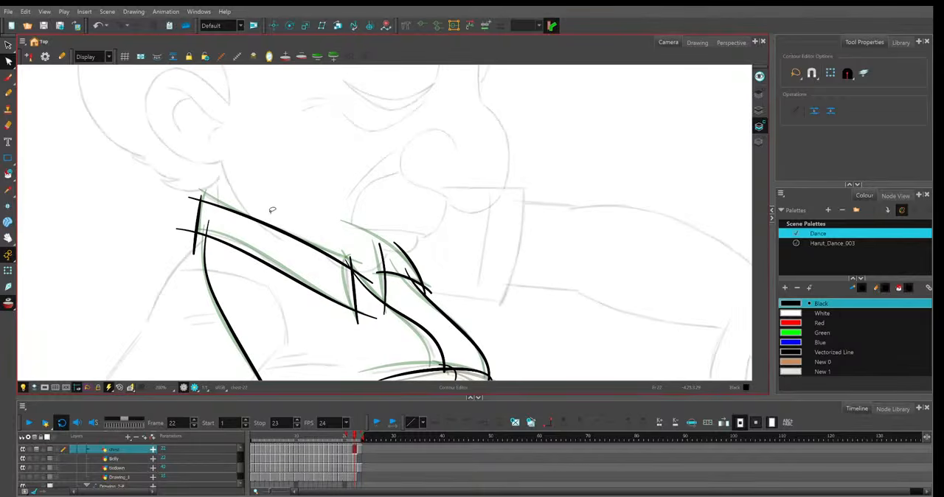
key("2")
left_click_drag(192, 213, 156, 201)
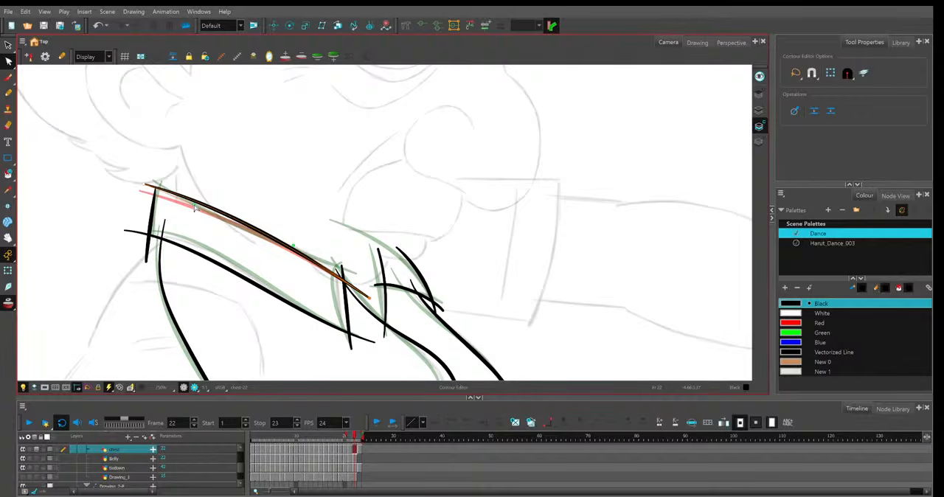
left_click(156, 198)
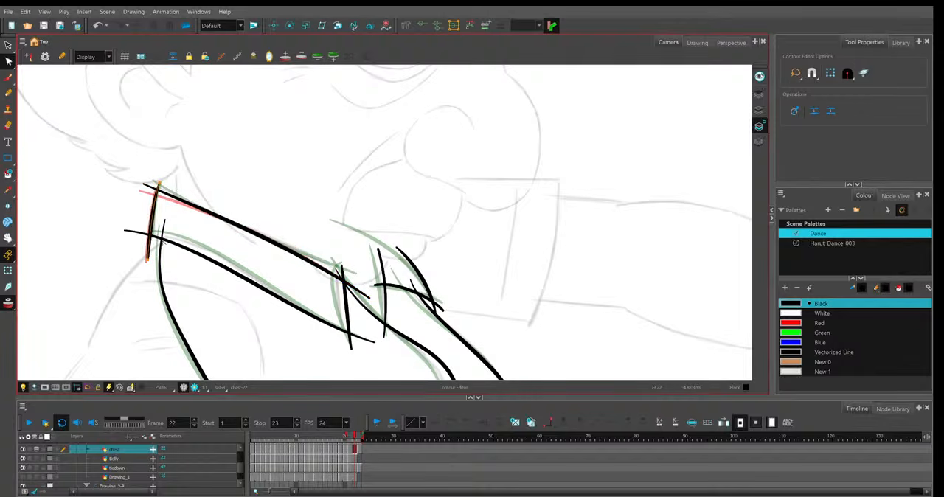
left_click_drag(165, 239, 169, 235)
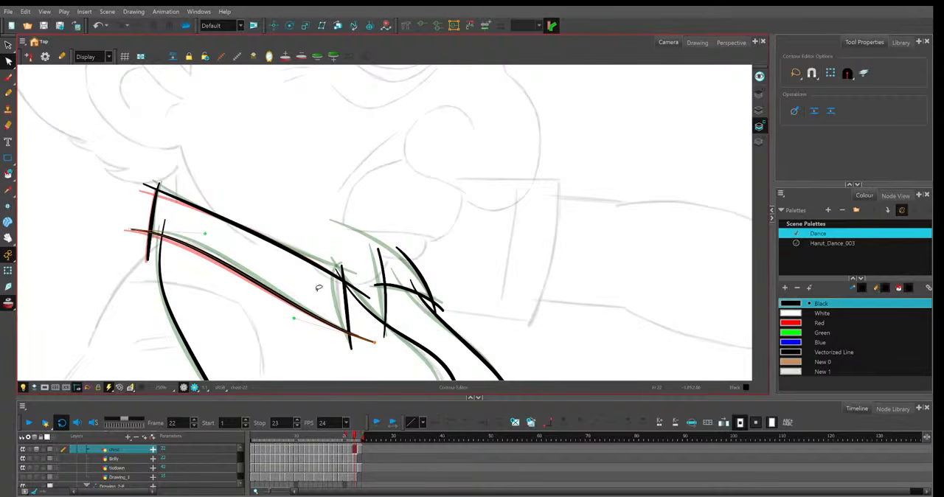
Bow the near collar's front edge backward and raise the front part of its upper edge line on frame 22.
left_click(344, 268)
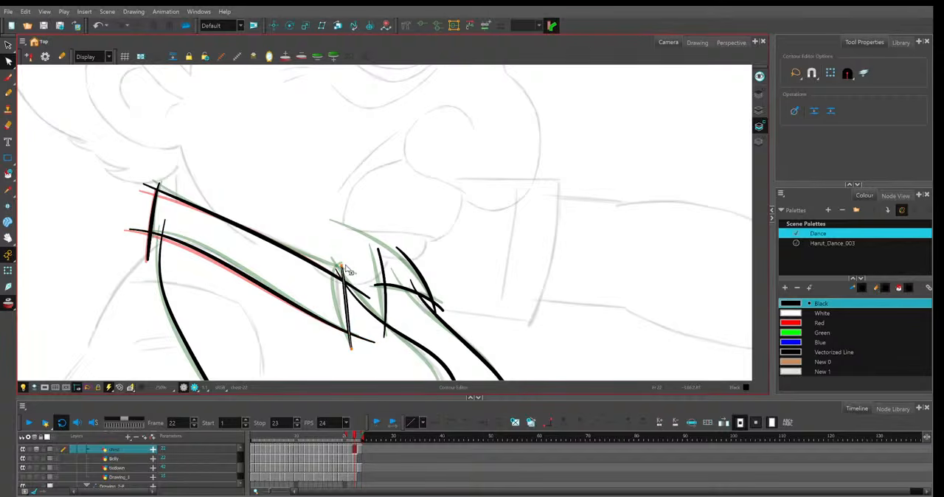
left_click_drag(347, 272, 341, 276)
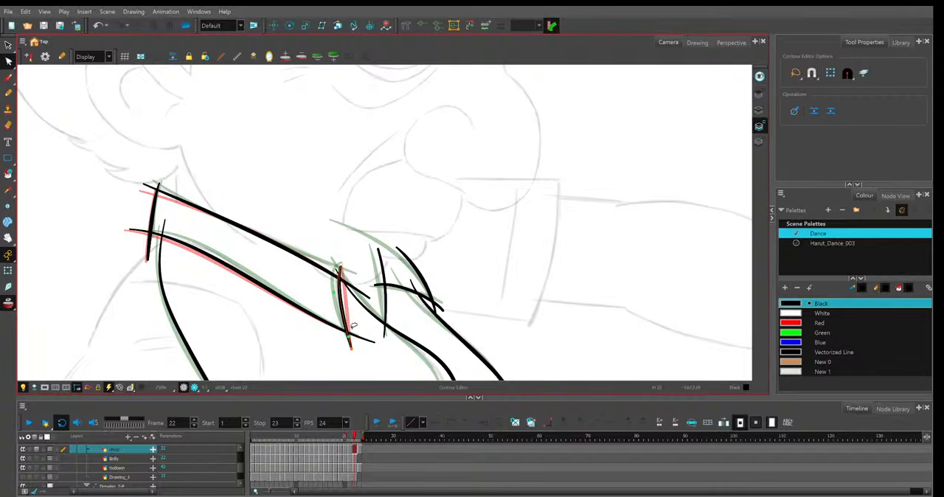
left_click(296, 244)
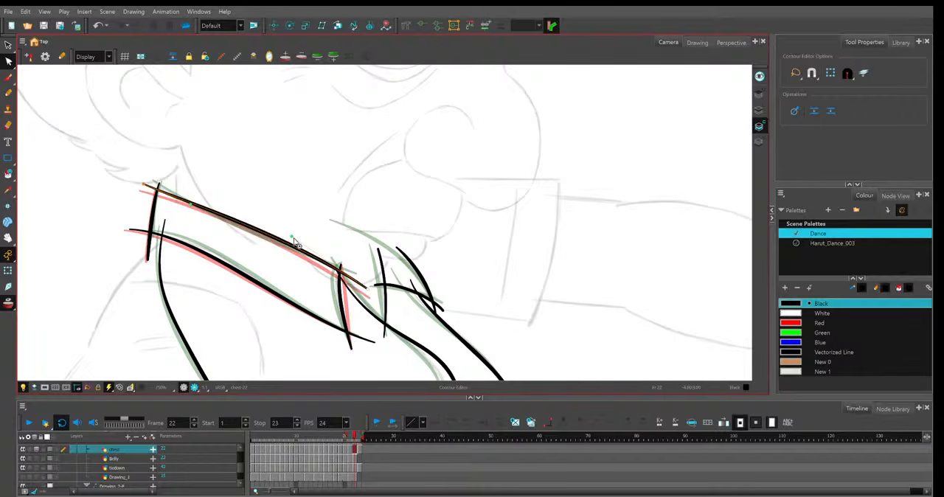
left_click(394, 211)
Shift the top ends of the far collar's inner edge and the shirt opening's rear line up and back on frame 22.
left_click(382, 264)
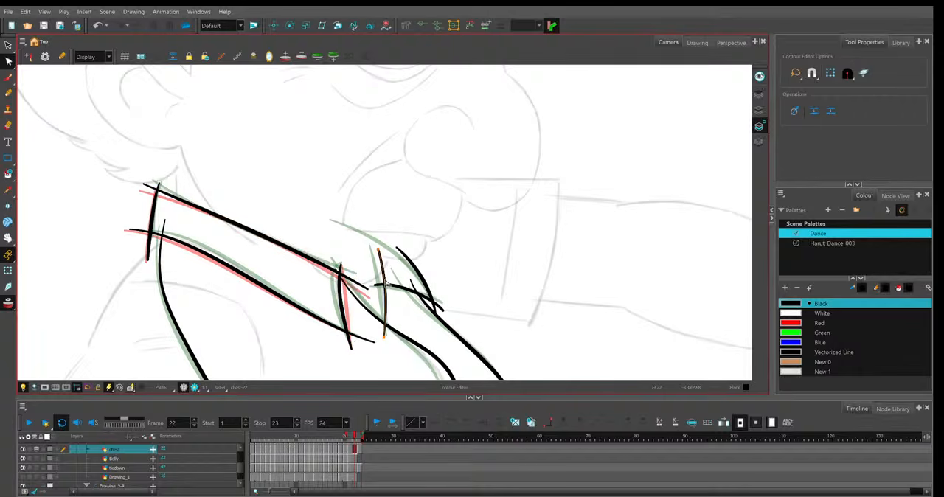
left_click_drag(379, 251, 372, 243)
left_click(344, 278)
left_click_drag(342, 275, 337, 265)
Move the lower part of the shirt opening's rear line back on frame 22 toward the next frame's shape.
left_click_drag(490, 295, 456, 226)
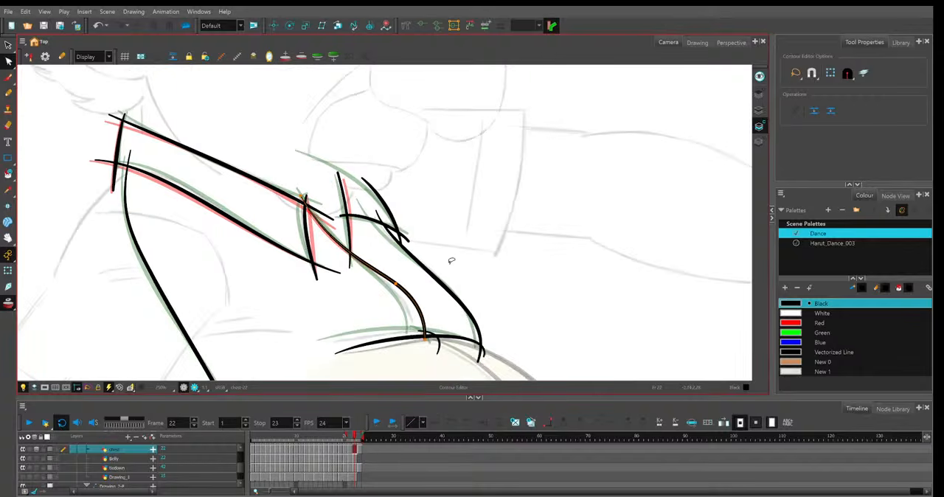
left_click(414, 304)
left_click_drag(425, 339, 417, 337)
left_click(428, 311)
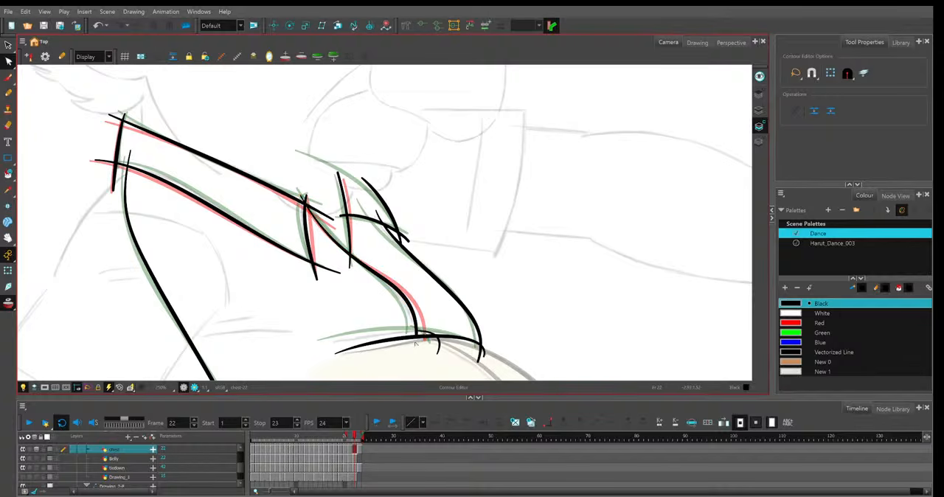
Raise the curved line above the belly and shift the small hooked line beside it on frame 22.
left_click(419, 341)
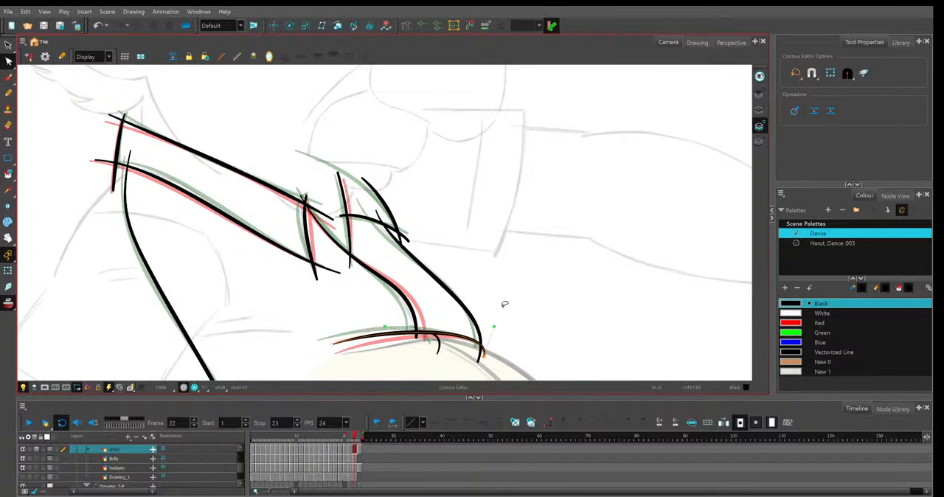
left_click_drag(496, 325, 504, 298)
left_click(440, 312)
Move the middle and lower end of the shirt's front outline slightly back on frame 22.
left_click(486, 322)
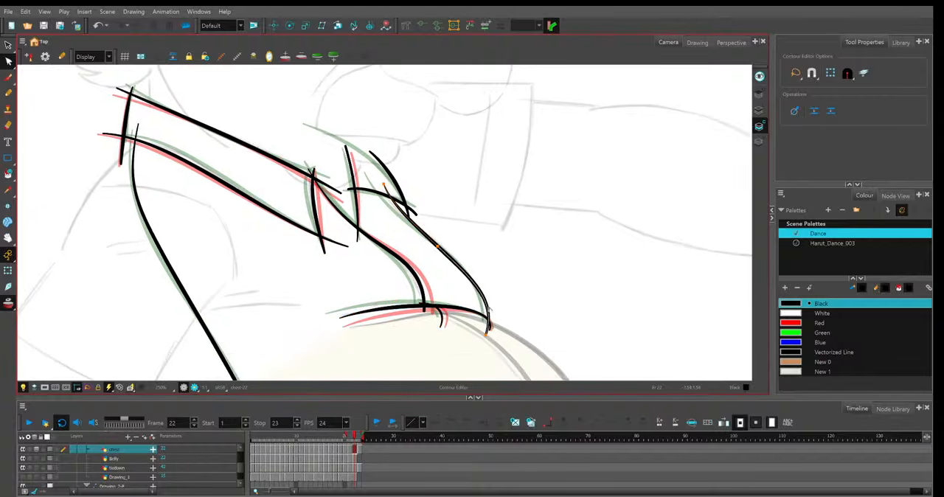
left_click_drag(490, 320, 486, 318)
left_click_drag(439, 246, 435, 243)
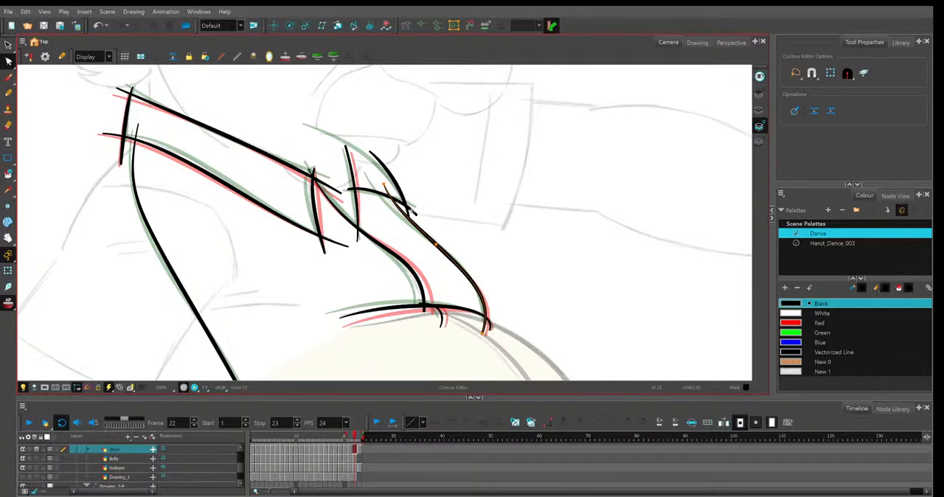
Adjust the far collar's lower edge and extend the top of its outer edge up and back on frame 22.
left_click(380, 188)
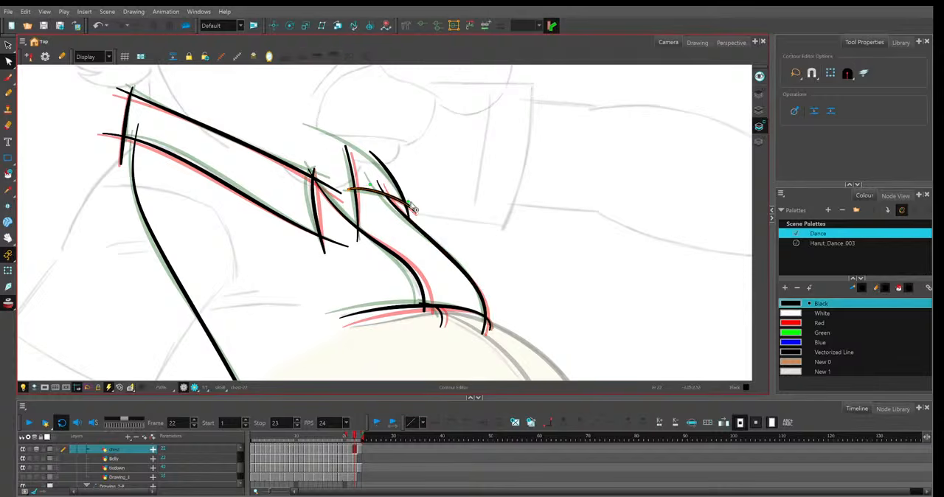
left_click(370, 153)
left_click_drag(370, 152, 351, 141)
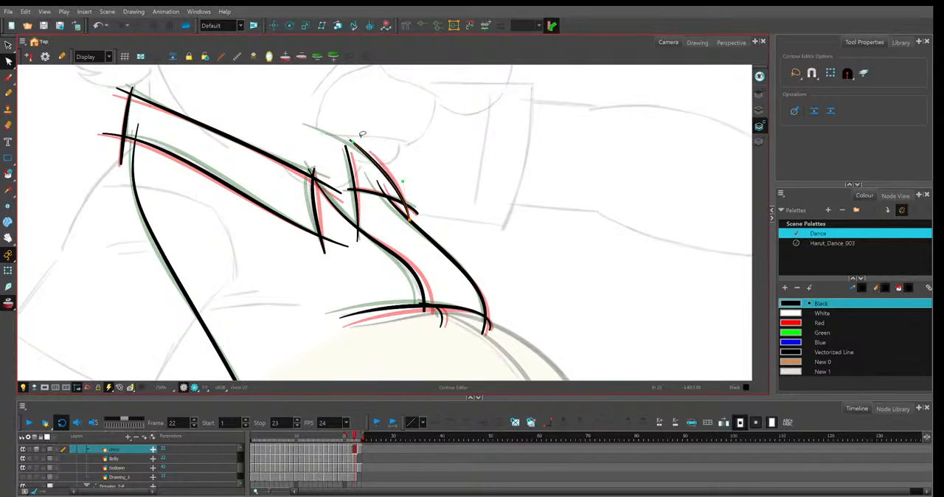
left_click(411, 143)
Reshape the shirt's back line on frame 22 toward the next frame's curve.
left_click_drag(437, 152, 553, 186)
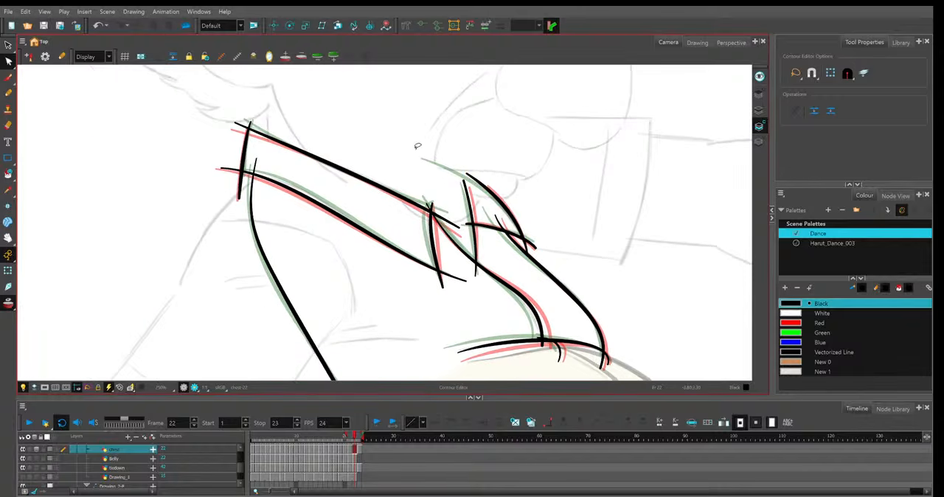
scroll(416, 148, "down", 3)
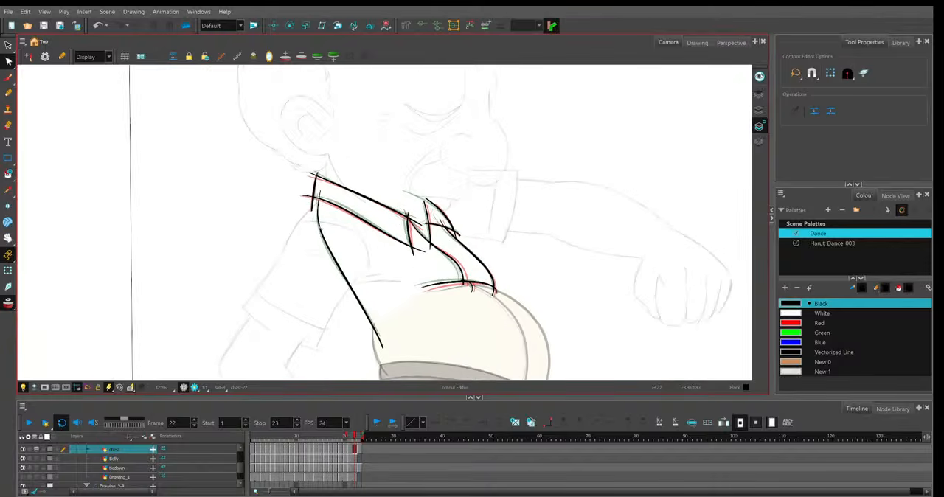
scroll(303, 210, "up", 1)
left_click(305, 281)
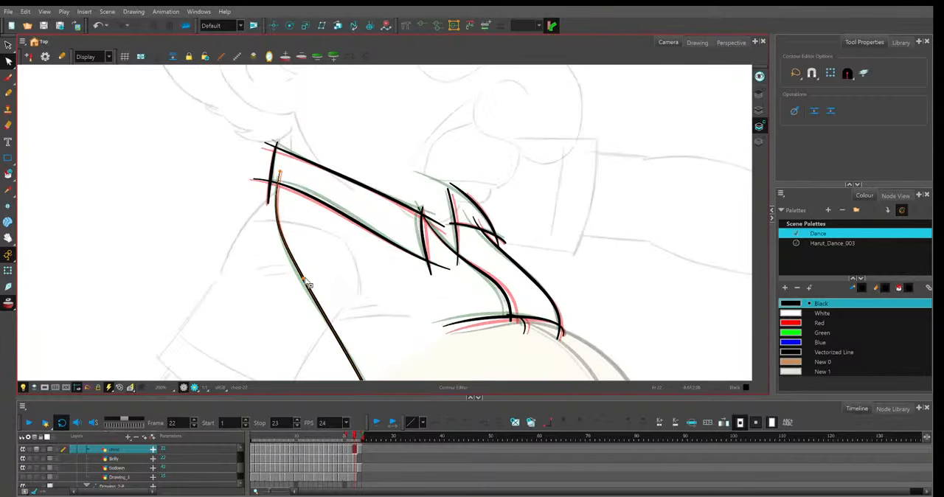
left_click_drag(306, 281, 297, 212)
mouse_move(377, 356)
left_mouse_down()
mouse_move(374, 343)
mouse_move(377, 355)
left_mouse_up()
Play back the dance loop, viewing it with the rough body sketch shown and hidden.
scroll(484, 270, "down", 3)
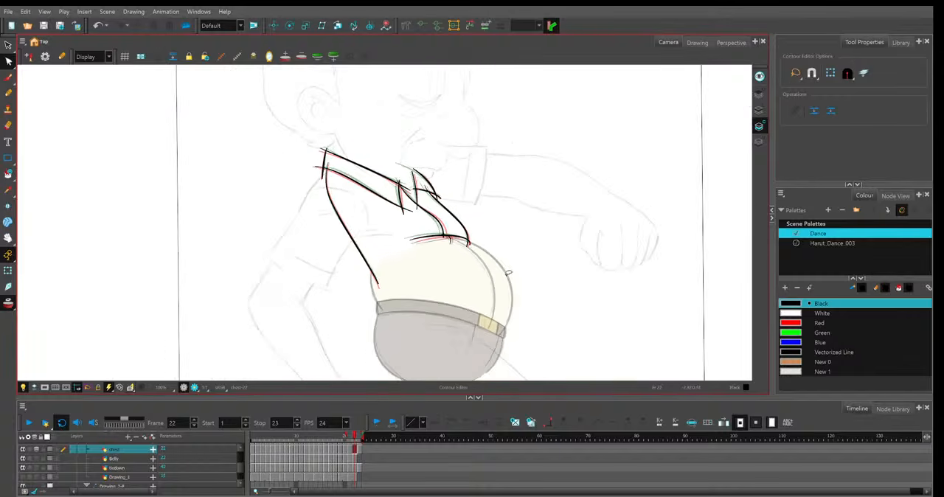
scroll(509, 271, "down", 3)
key("shift+Return")
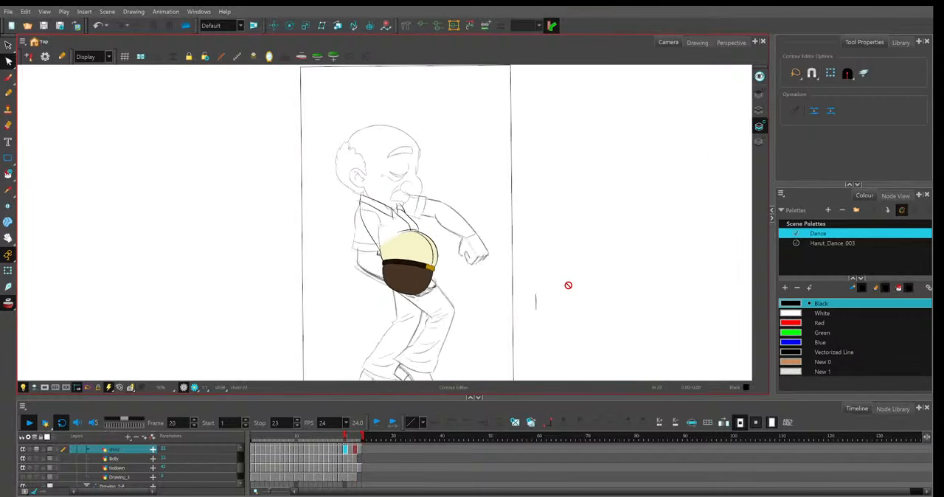
scroll(568, 285, "down", 2)
left_click_drag(241, 461, 240, 473)
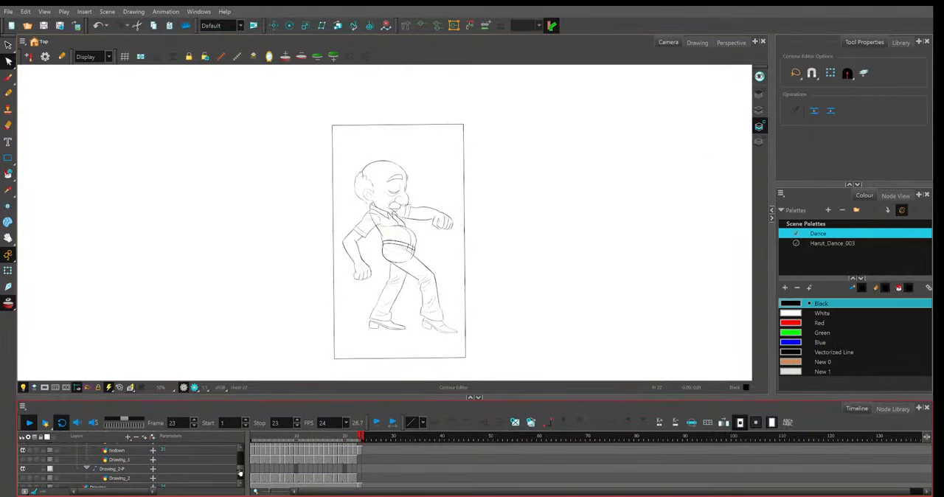
left_click(24, 451)
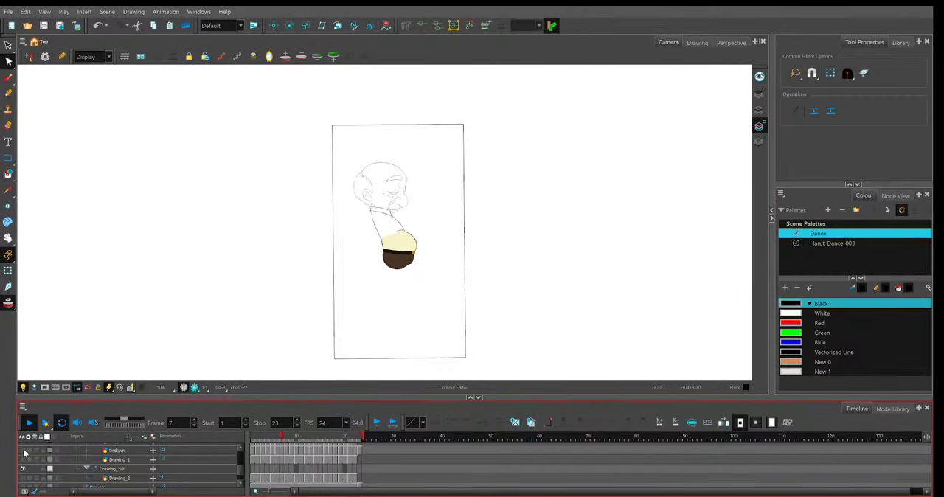
left_click(24, 452)
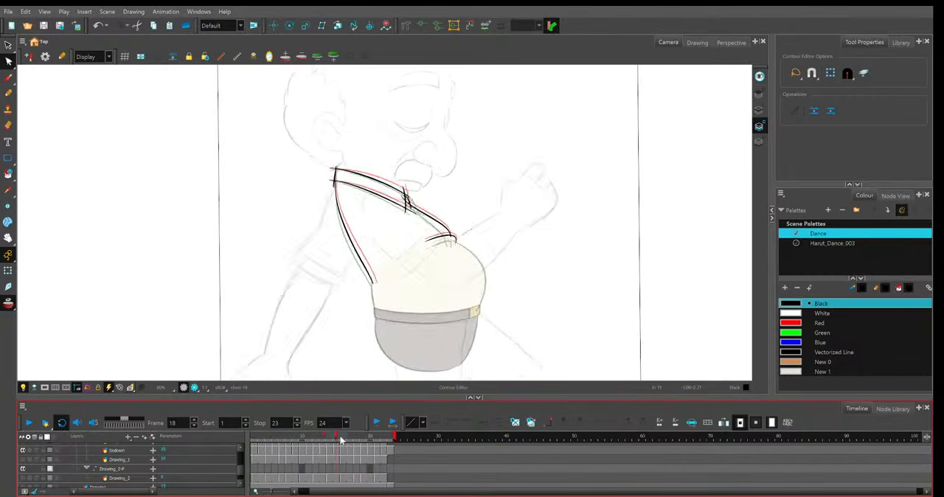
Go to frame 21 and shorten the scene to 22 frames.
left_click_drag(339, 436, 377, 438)
scroll(397, 256, "up", 2)
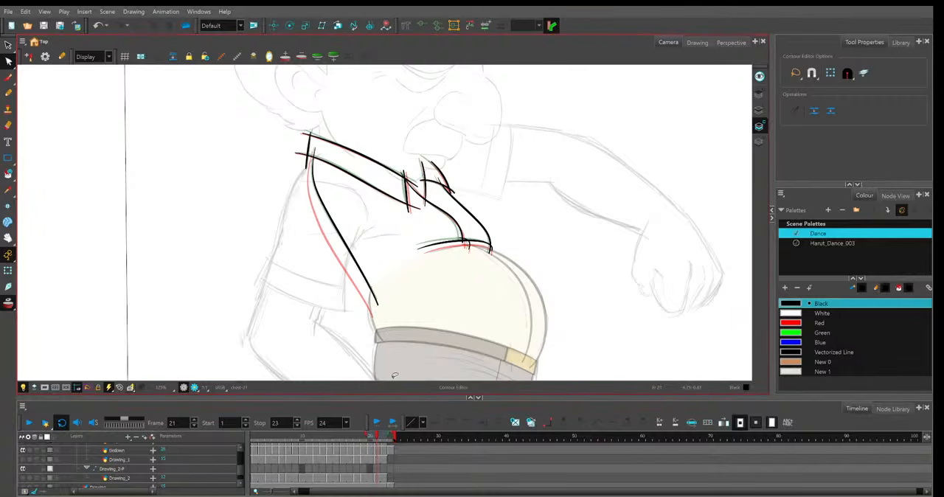
left_click_drag(395, 436, 388, 436)
Move the middle and lower end of the shirt's back line on frame 21 outward toward the previous frame's shape.
left_click(324, 183)
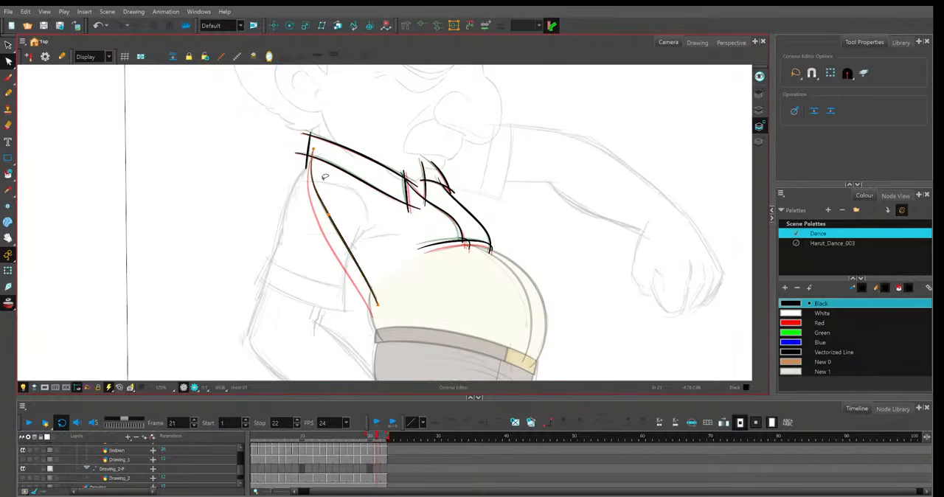
left_click_drag(328, 214, 326, 216)
left_click_drag(378, 304, 376, 304)
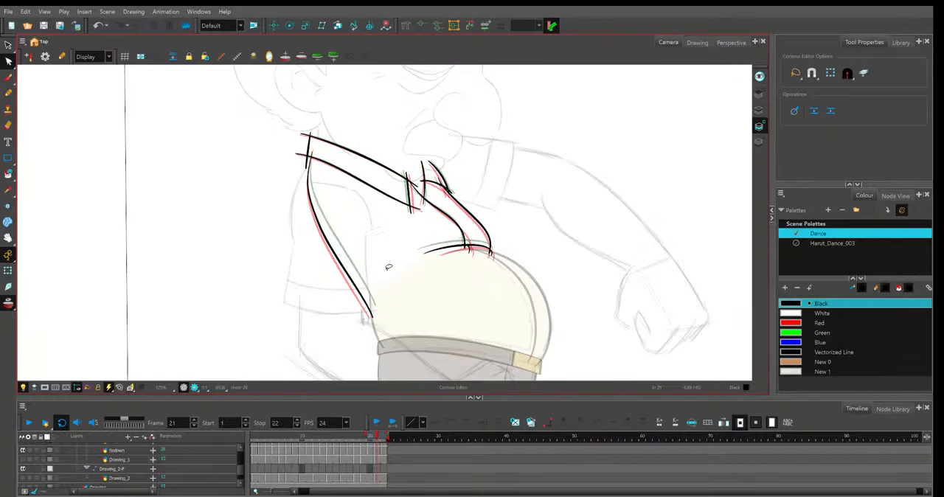
Move frame 20's shirt back line inward toward frame 21's shape, and raise the back line's lower end on frame 19.
left_click(338, 255)
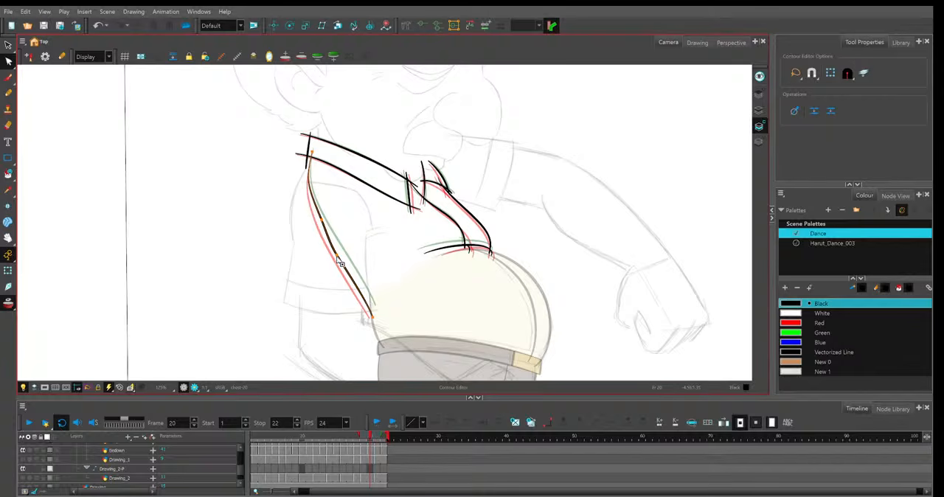
left_click_drag(338, 254, 341, 251)
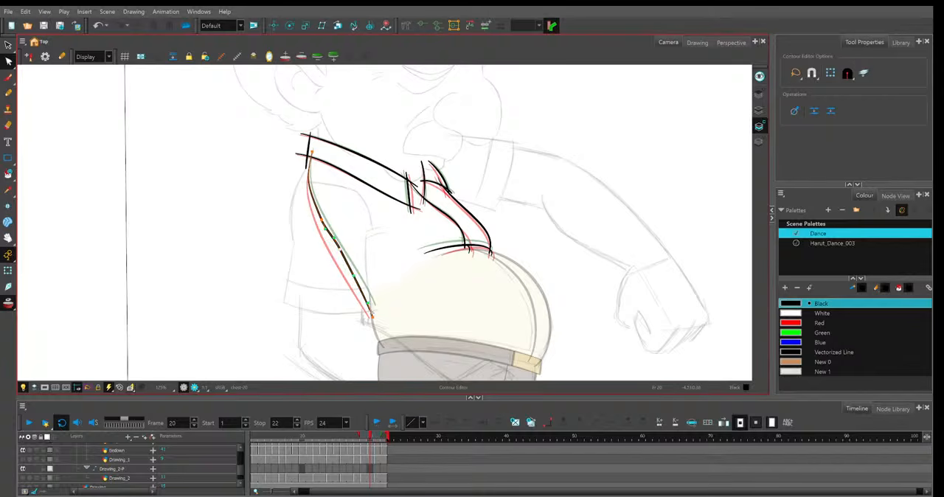
left_click_drag(373, 318, 373, 312)
left_click_drag(325, 228, 323, 222)
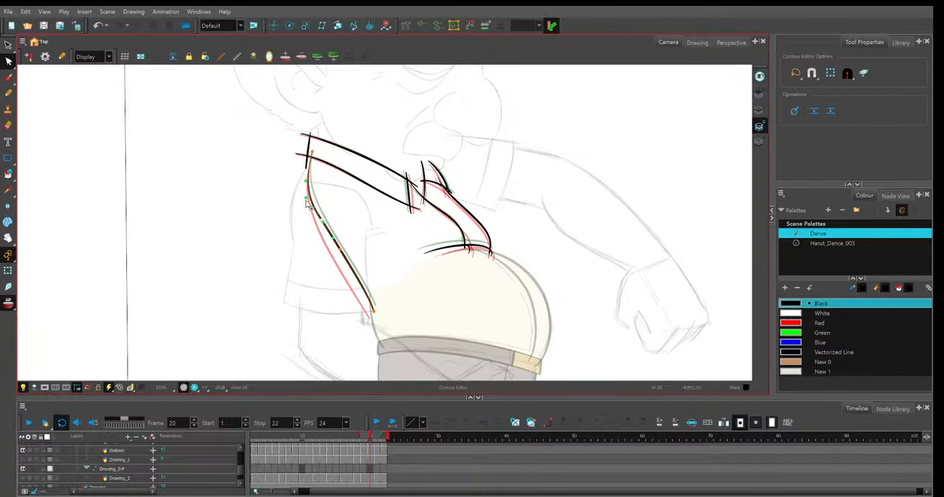
key("comma")
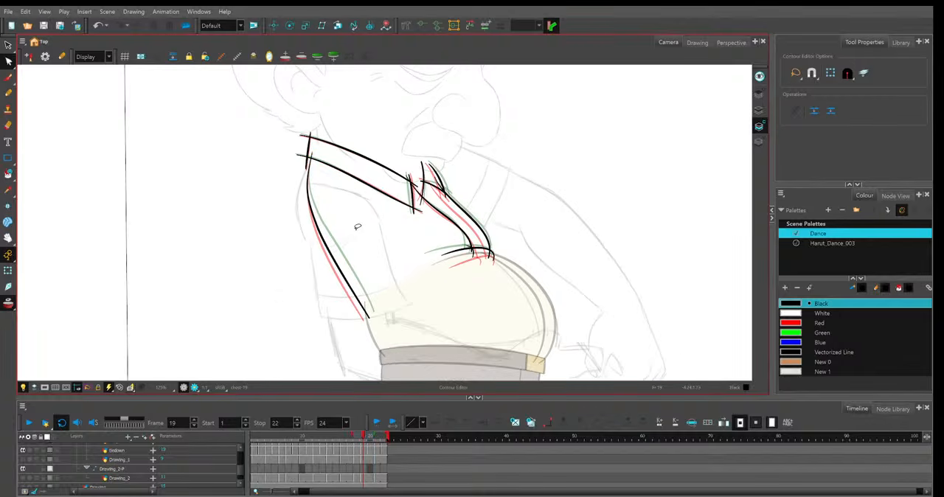
left_click_drag(369, 317, 363, 290)
Raise the lower end of the shirt's back line on frame 18 and smooth its curve between the neighbouring frames.
key("comma")
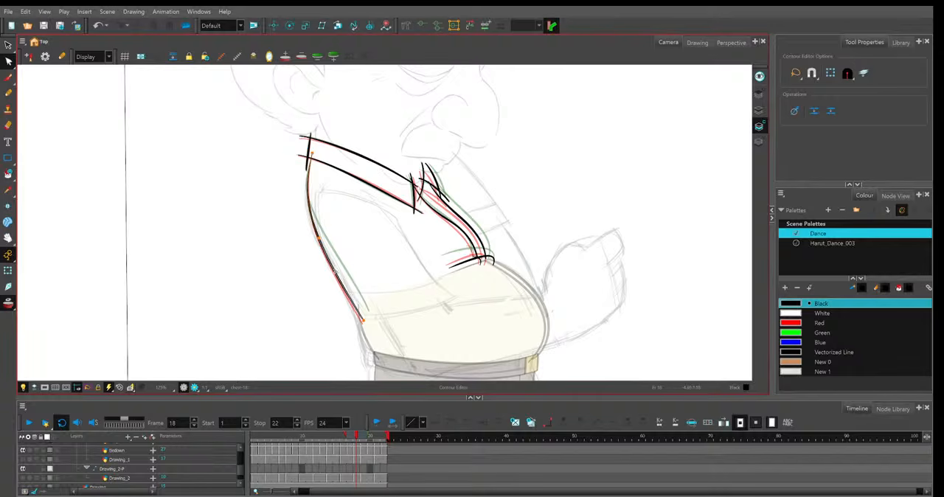
left_click_drag(363, 321, 364, 315)
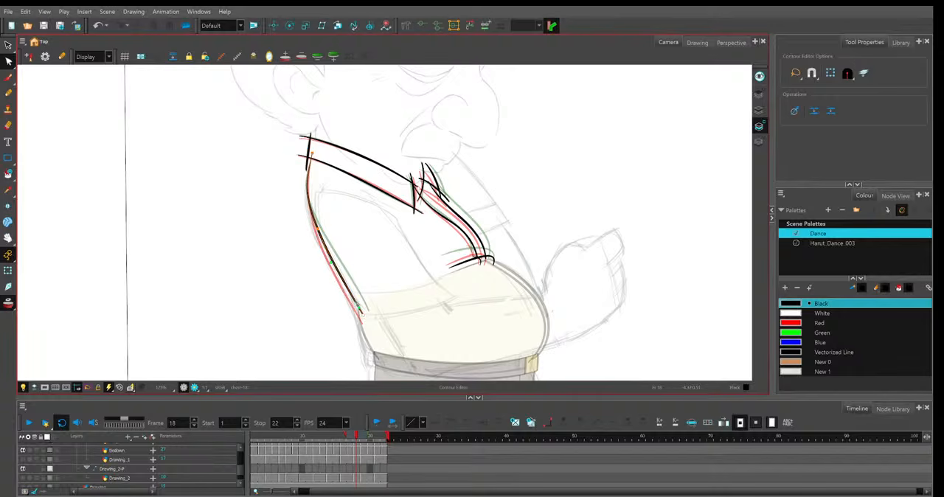
left_click(335, 258)
left_click(332, 257)
left_click(312, 208)
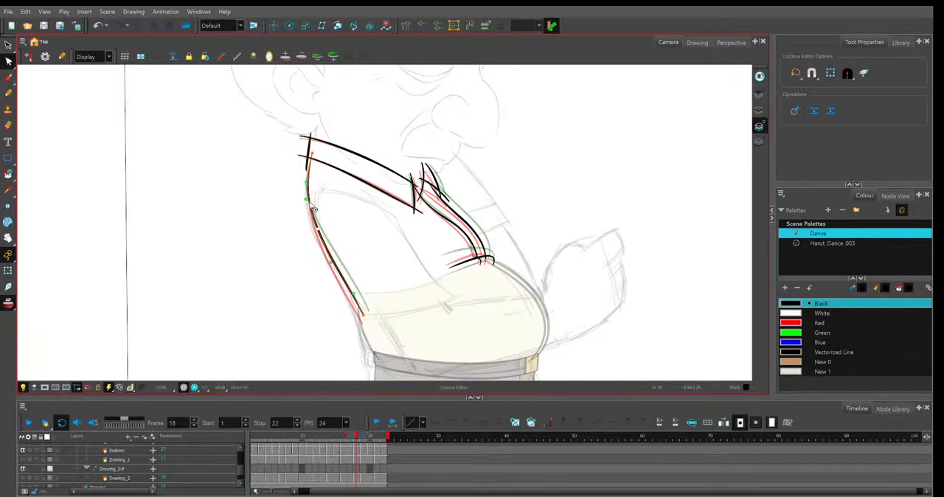
left_click(323, 211)
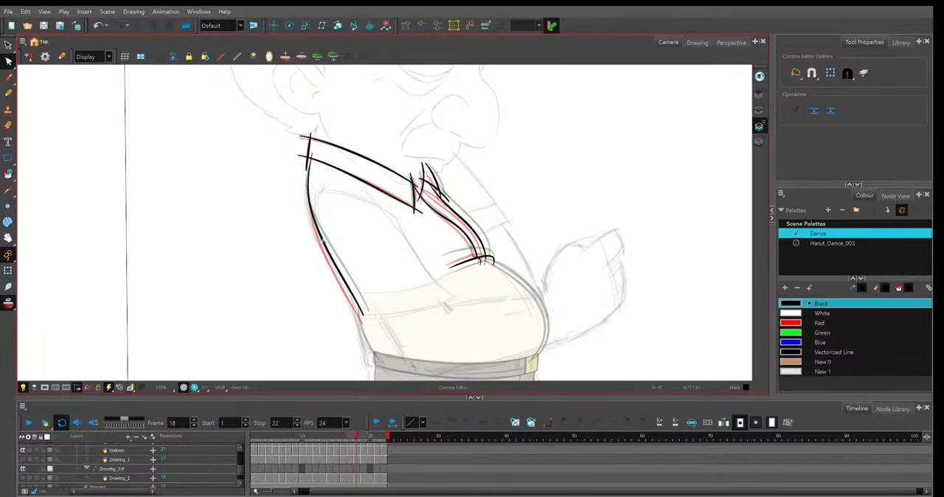
left_click(320, 229)
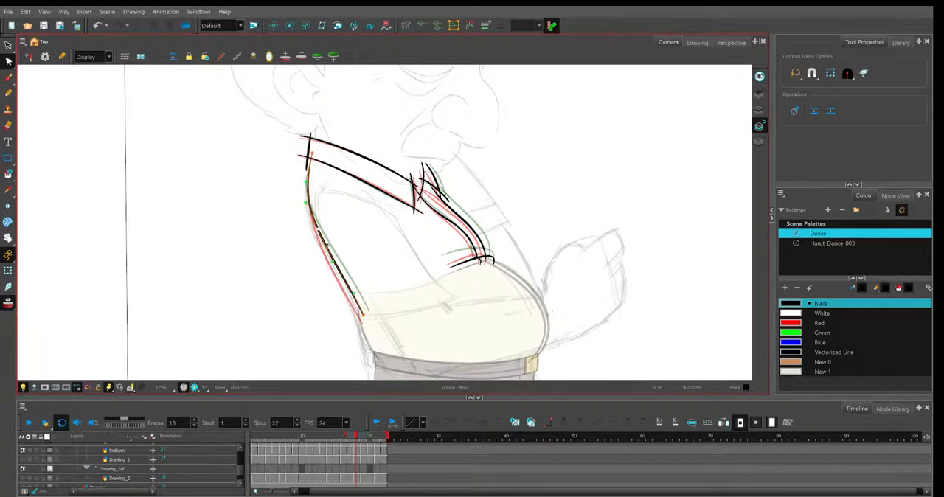
left_click_drag(307, 177, 312, 190)
left_click(365, 155)
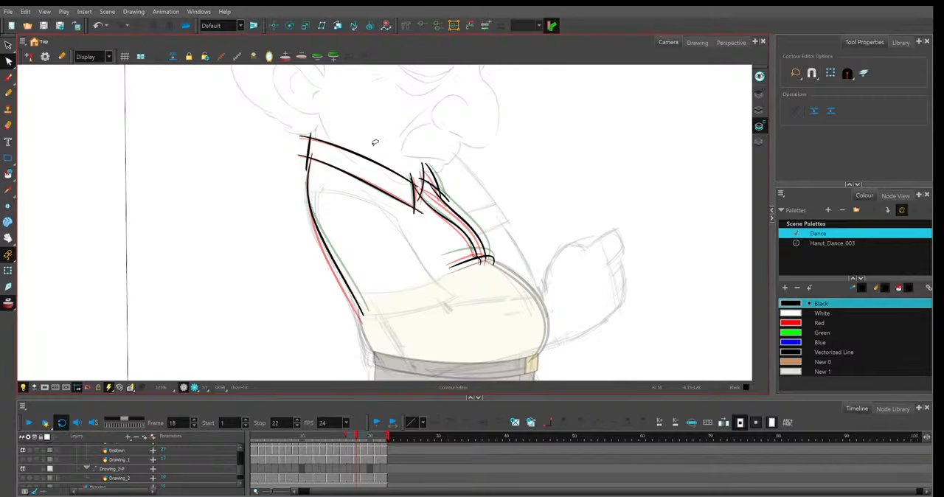
Adjust the ends of the collar's upper and lower edge lines on frame 18 toward the neighbouring frames' shapes.
left_click_drag(220, 205, 222, 206)
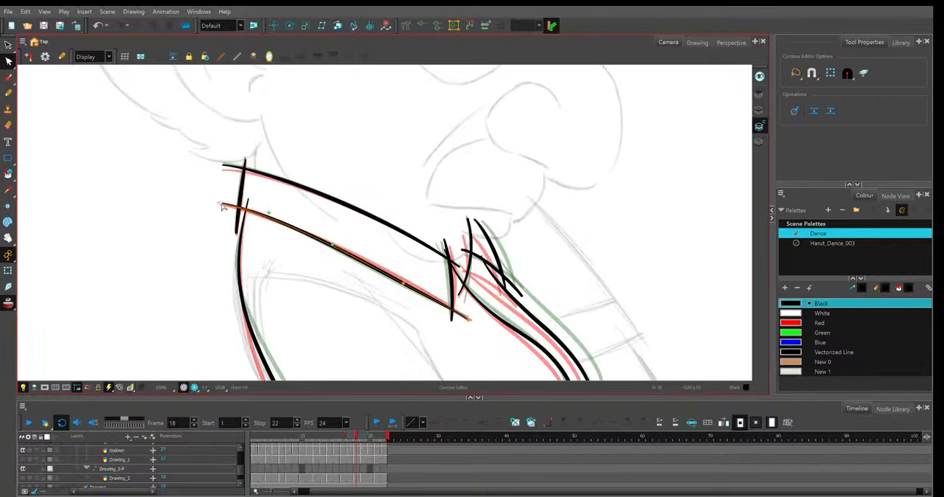
left_click(224, 167)
key("1")
key("1")
key("1")
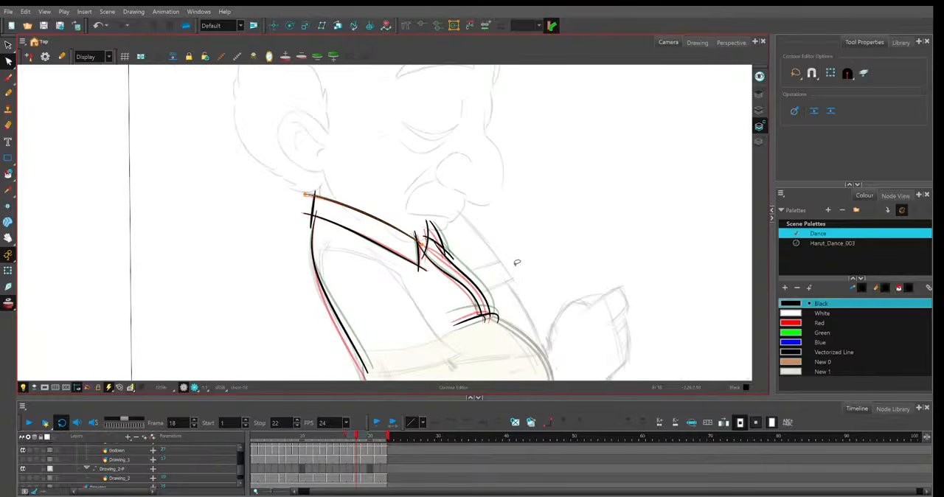
scroll(489, 256, "up", 3)
left_click(366, 285)
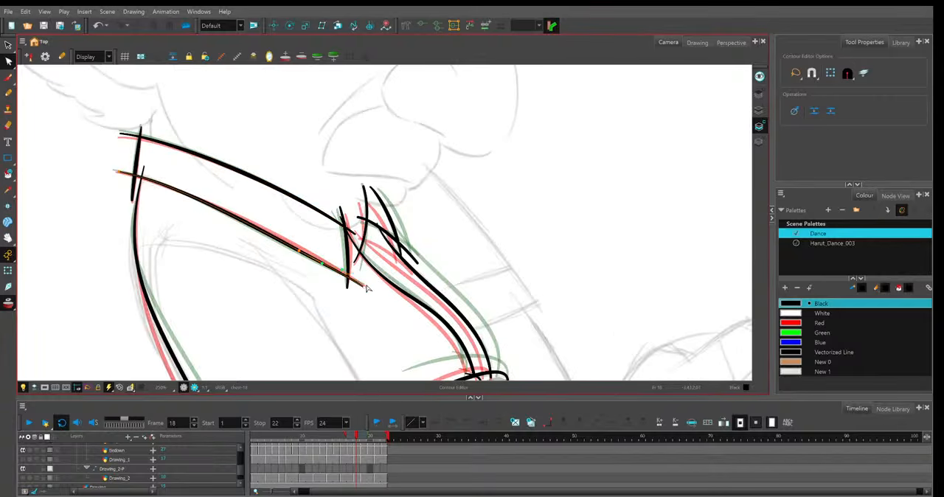
key("1")
key("1")
key("1")
key("1")
key("1")
key("1")
key("1")
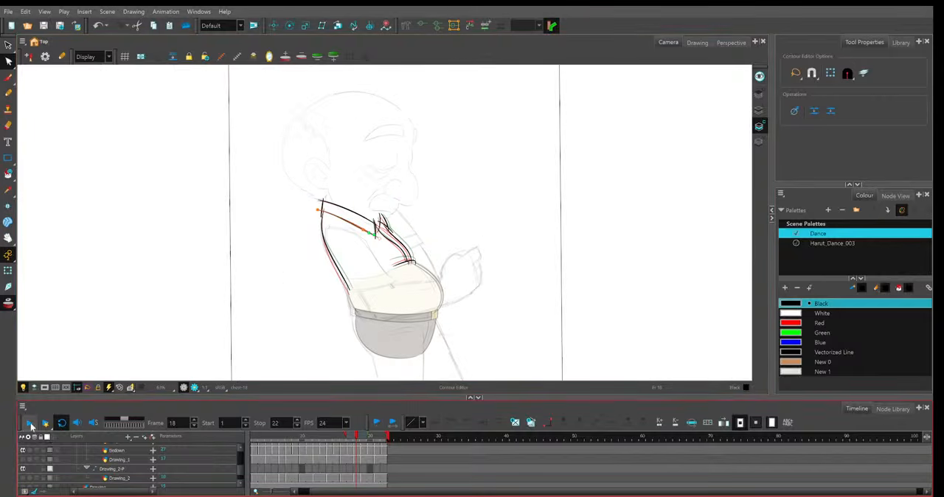
Play the dance cycle and compare it with the rough body sketch hidden and shown.
left_click(42, 426)
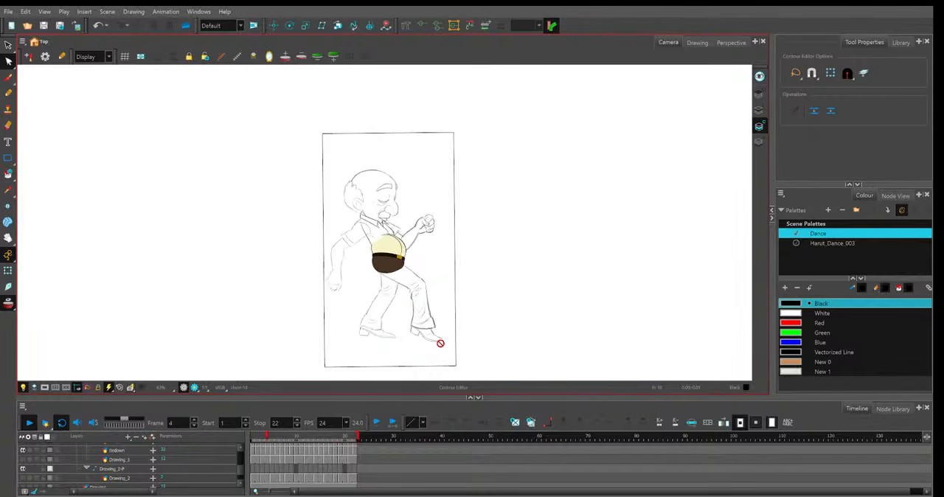
left_click(24, 451)
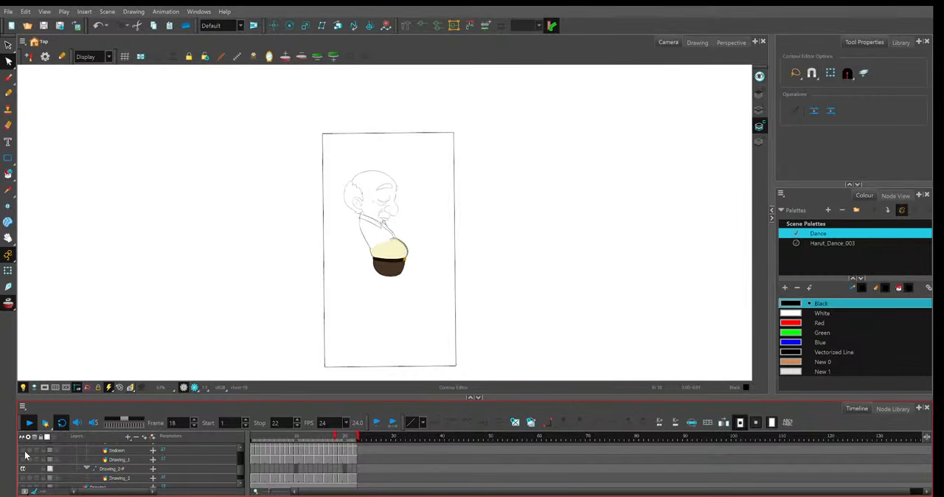
left_click(23, 451)
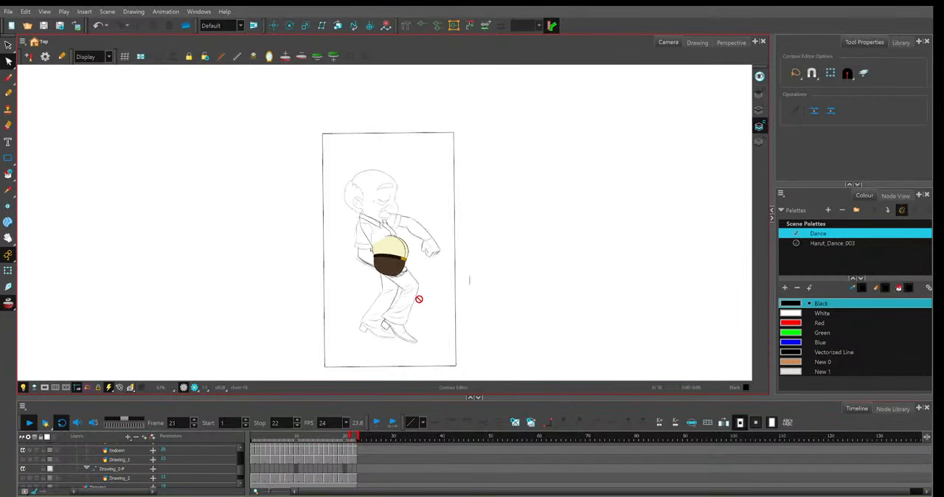
Raise the lower end of the shirt's back line slightly on frames 16 and 17.
left_click_drag(287, 437, 325, 441)
key("2")
key("2")
key("2")
key("2")
key("2")
key("2")
key("space")
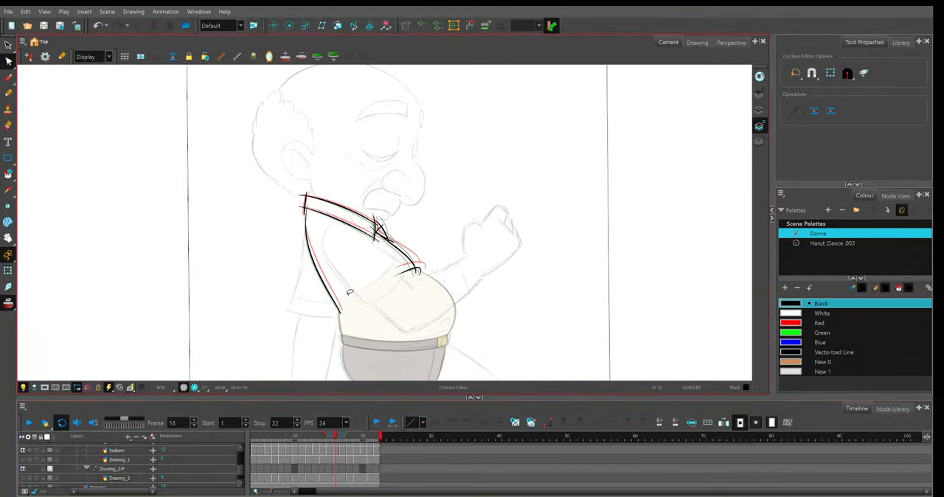
key("2")
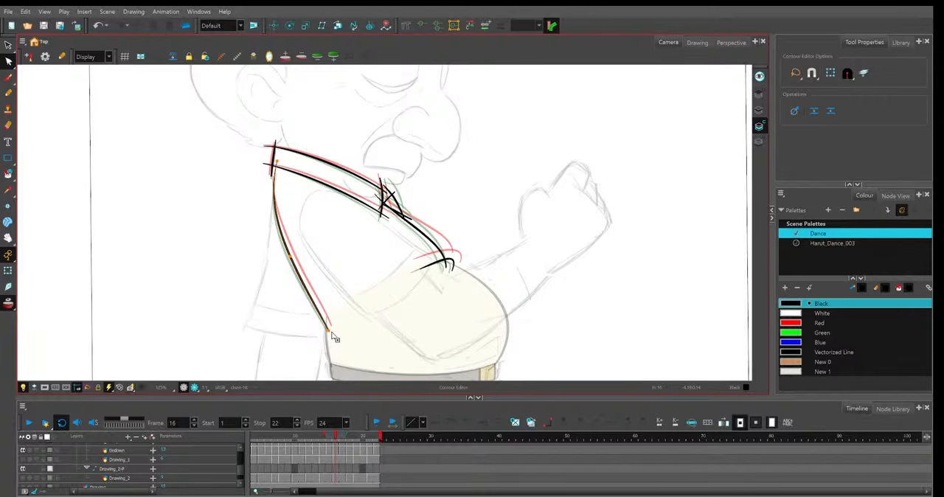
left_click_drag(331, 333, 331, 330)
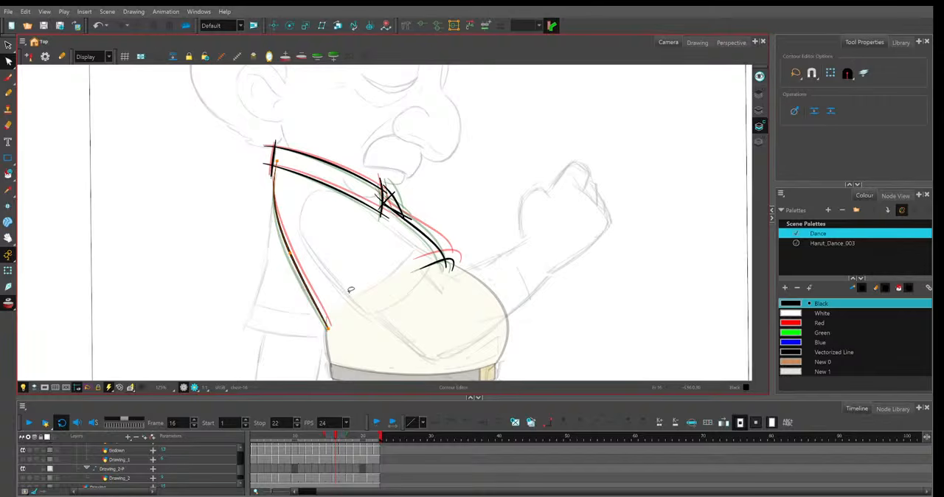
key("period")
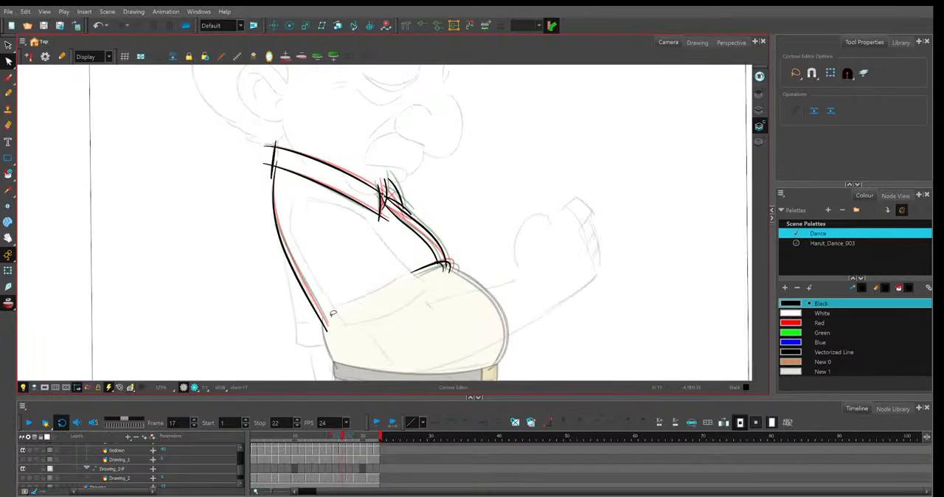
left_click(322, 298)
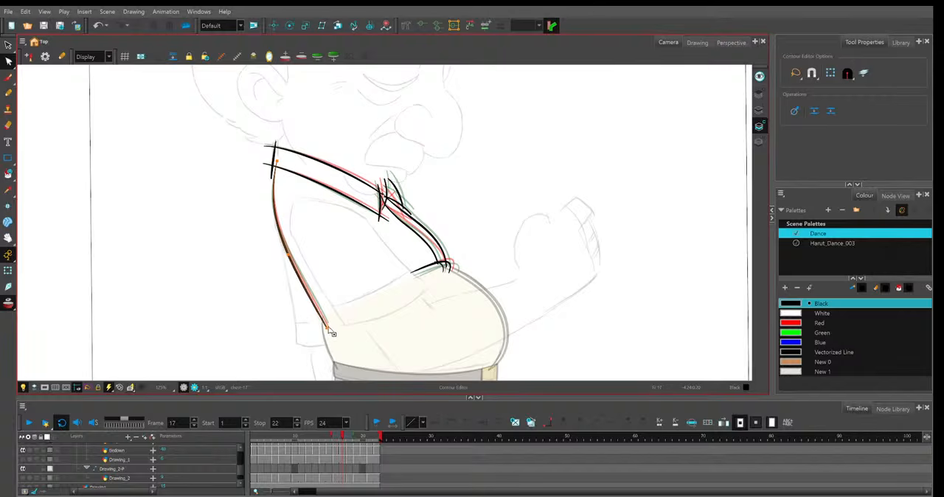
left_click_drag(329, 330, 329, 326)
Refine the shirt's back line on frame 18, and on frame 19 lower its end and shift its middle outward.
key("period")
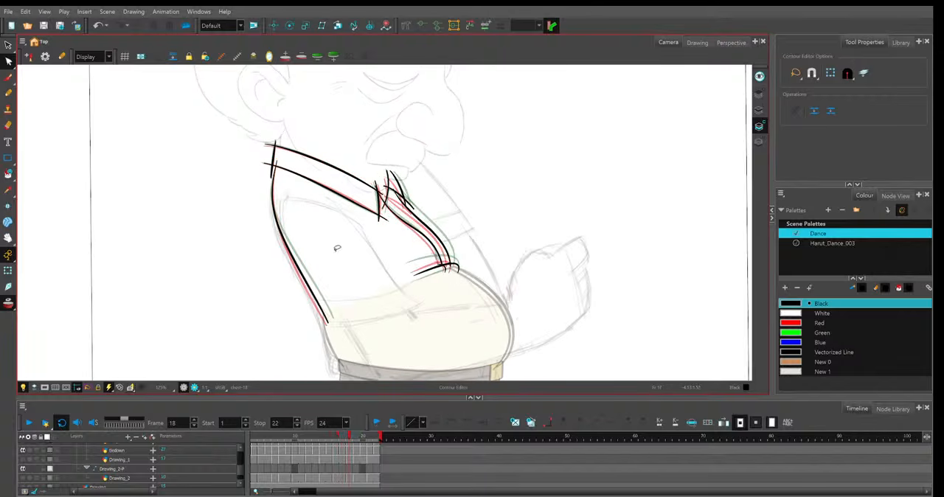
left_click(323, 308)
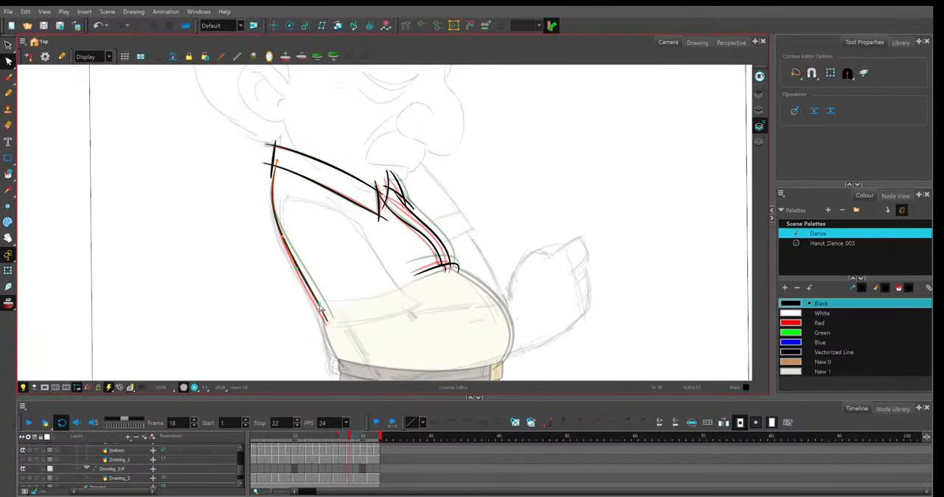
key("period")
left_click(331, 315)
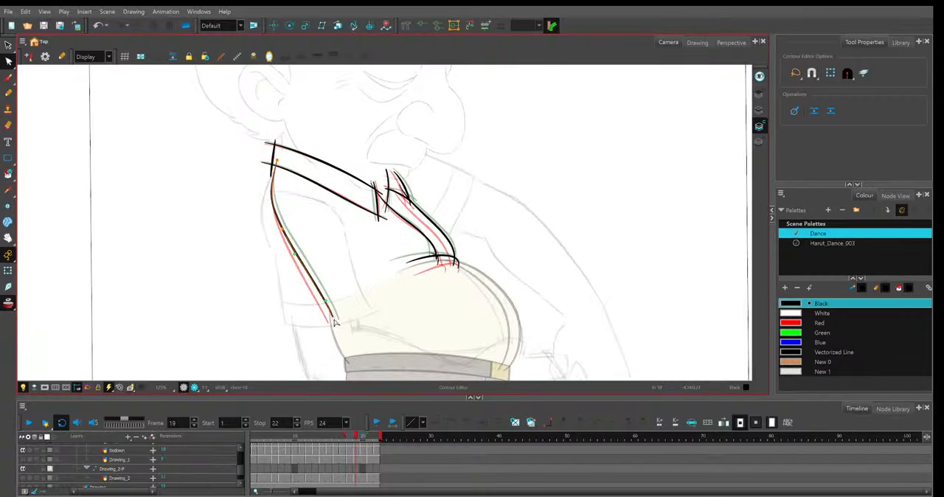
left_click_drag(333, 317, 333, 320)
left_click_drag(295, 254, 293, 255)
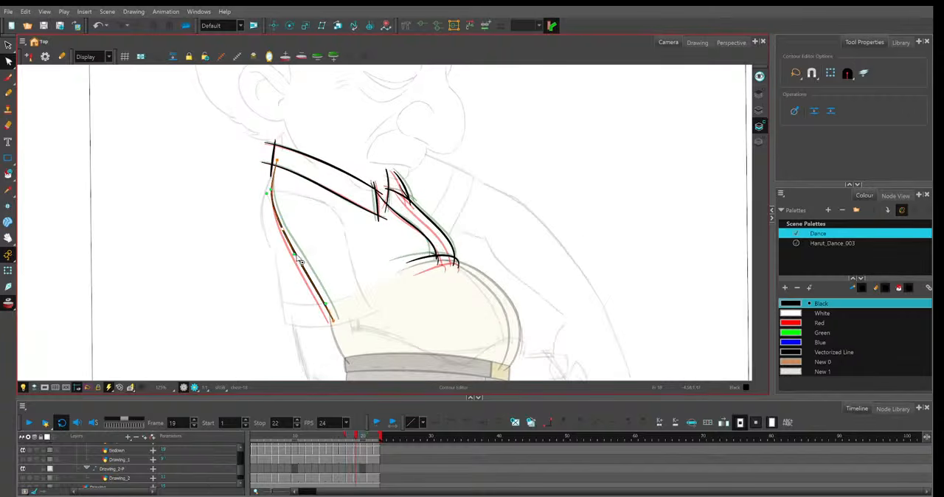
Adjust the lower part of the shirt's back line on frame 20 and raise the line's lower end on frame 21.
key("period")
left_click(339, 320)
left_click(340, 323)
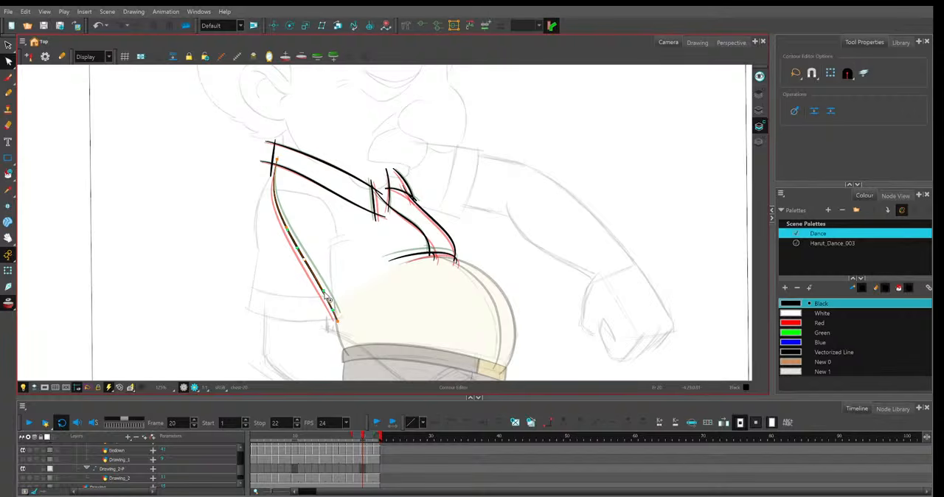
key("period")
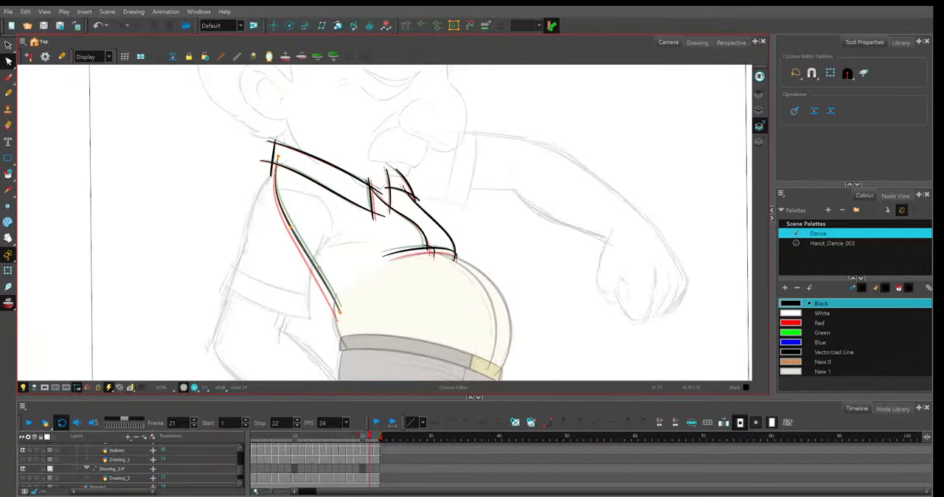
left_click_drag(318, 268, 319, 270)
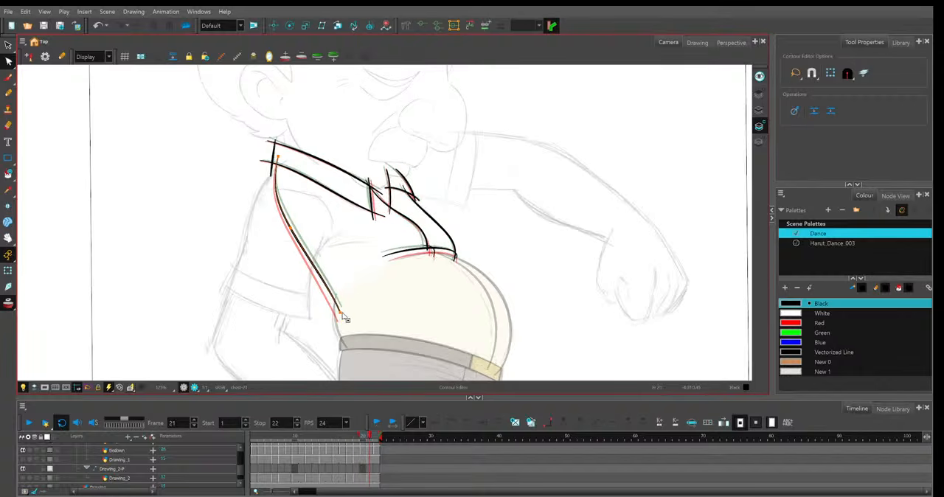
left_click_drag(341, 315, 338, 308)
Raise the shirt back line's lower end on frames 20 and 19, and move frame 19's middle point inward.
key("comma")
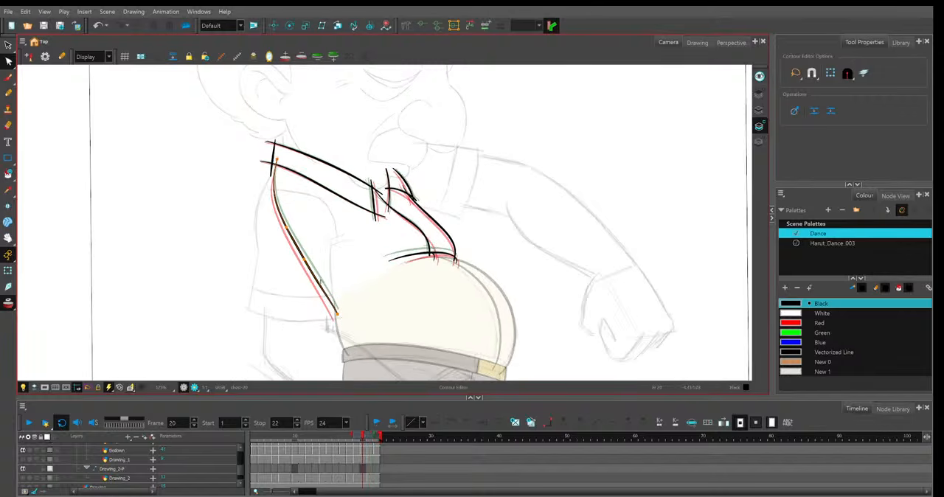
key("comma")
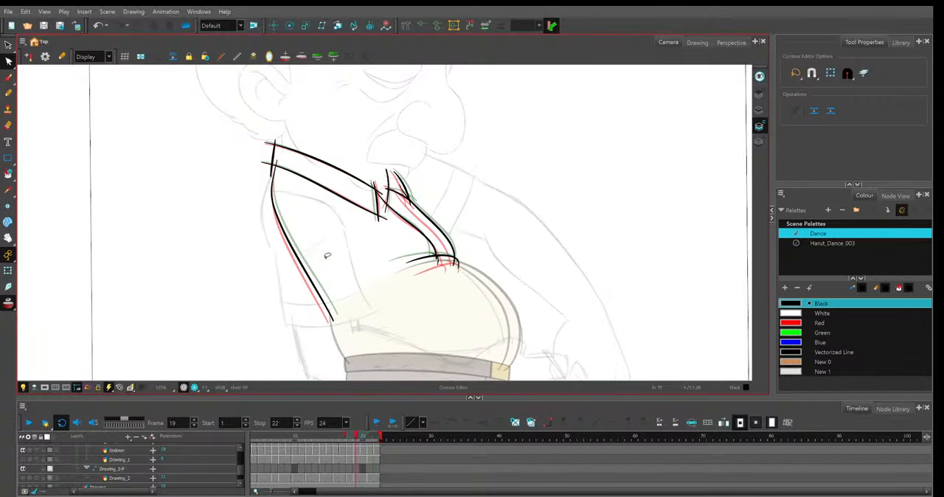
left_click(331, 316)
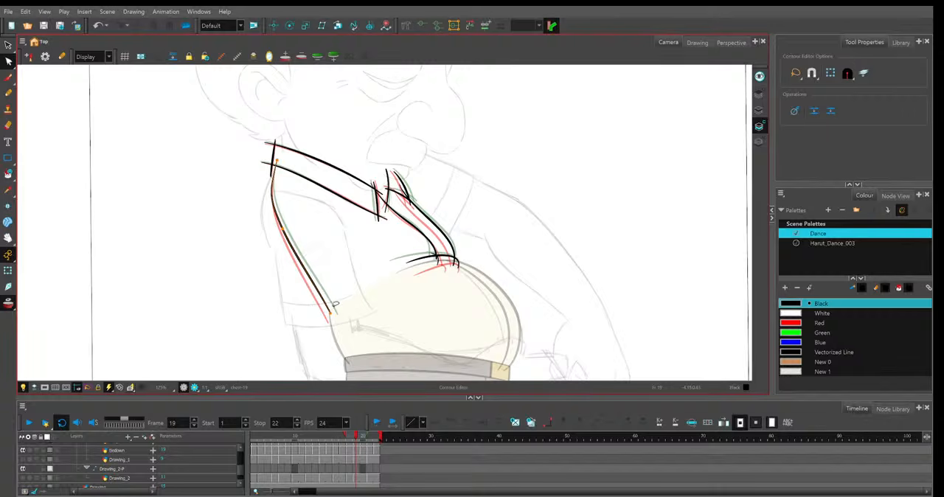
left_click_drag(282, 229, 285, 232)
Raise the back line's lower end and move its middle point inward on frame 18, and refine the middle point on frame 17.
key("comma")
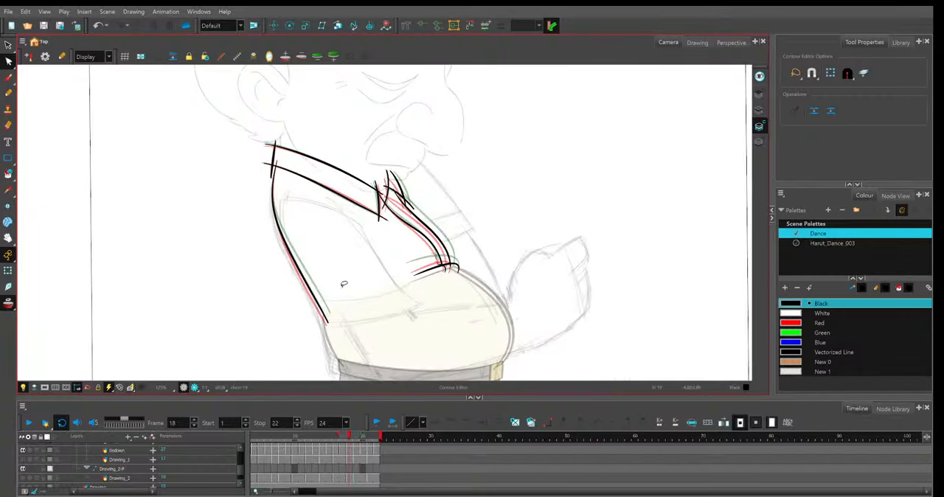
left_click(329, 318)
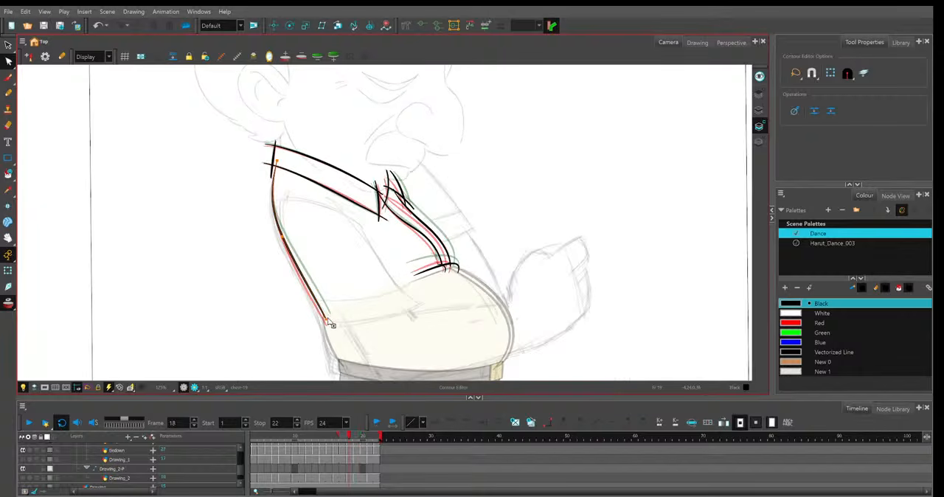
left_click_drag(282, 237, 284, 235)
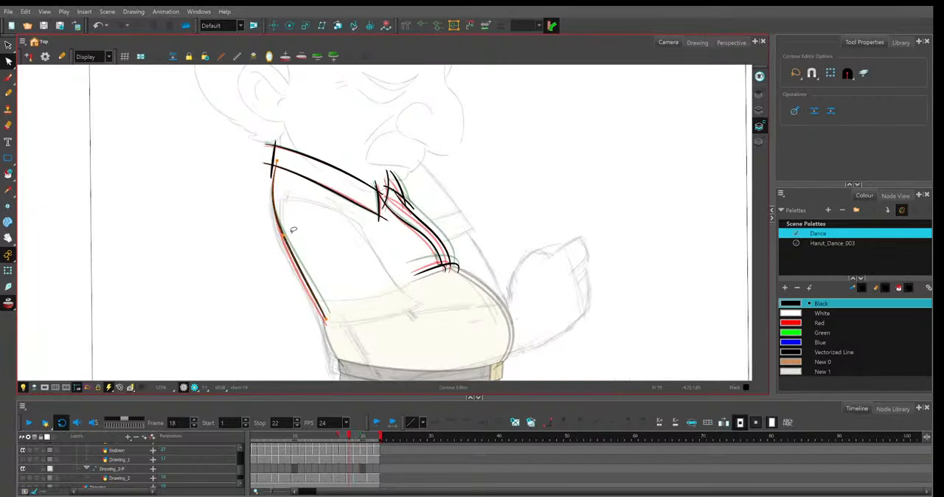
key("comma")
left_click(292, 245)
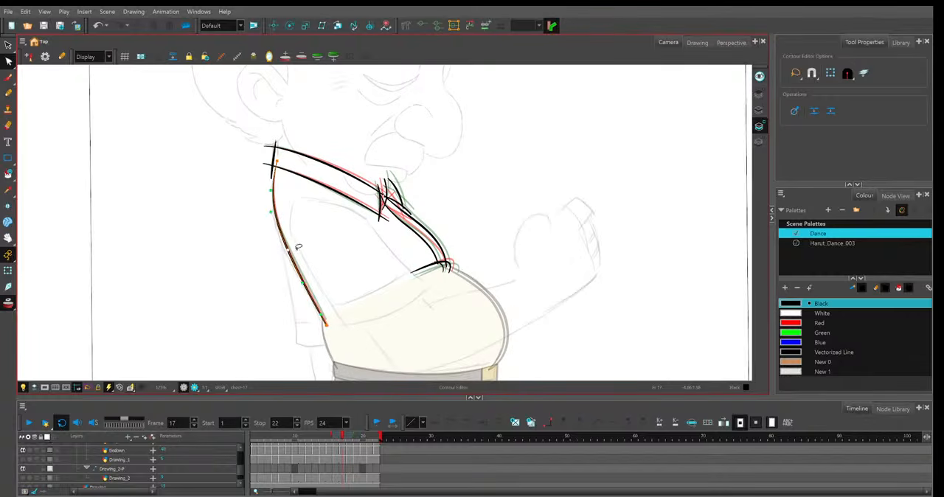
Flip through frames 15 to 18 and play the whole cycle to check the back line's motion.
key("comma")
key("period")
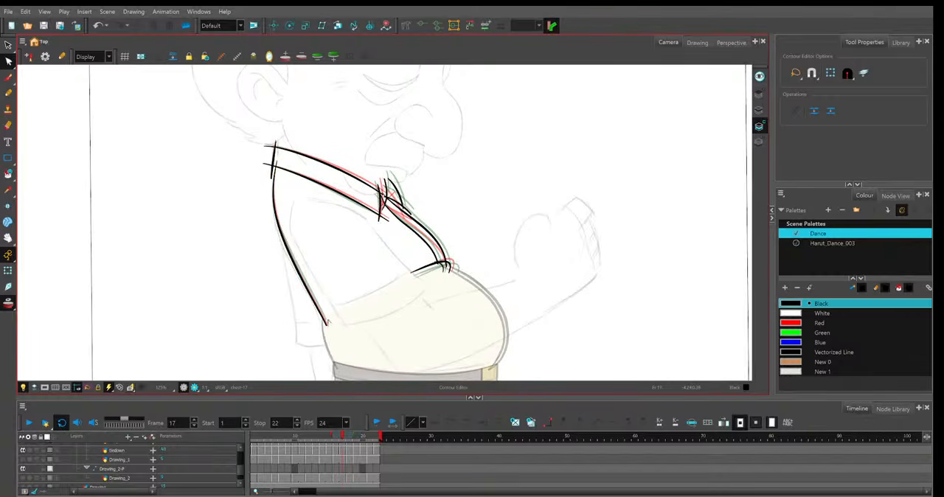
key("period")
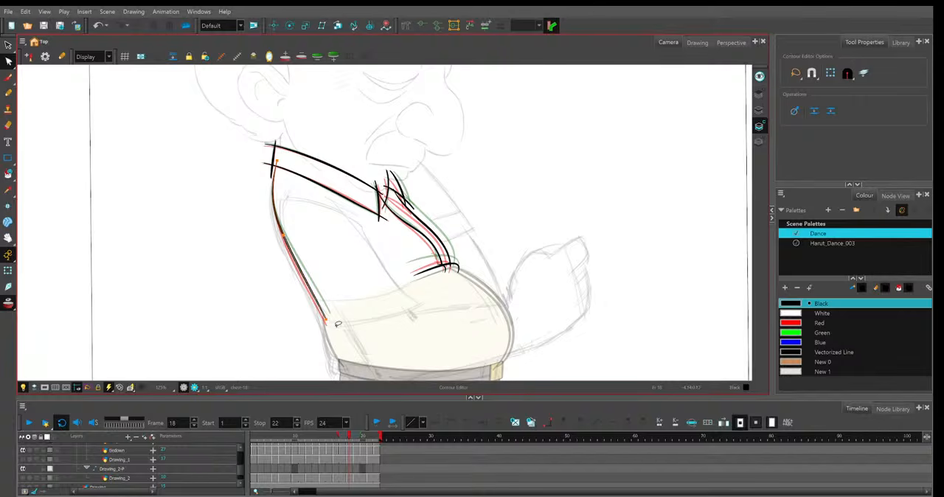
key("comma")
key("comma")
key("comma")
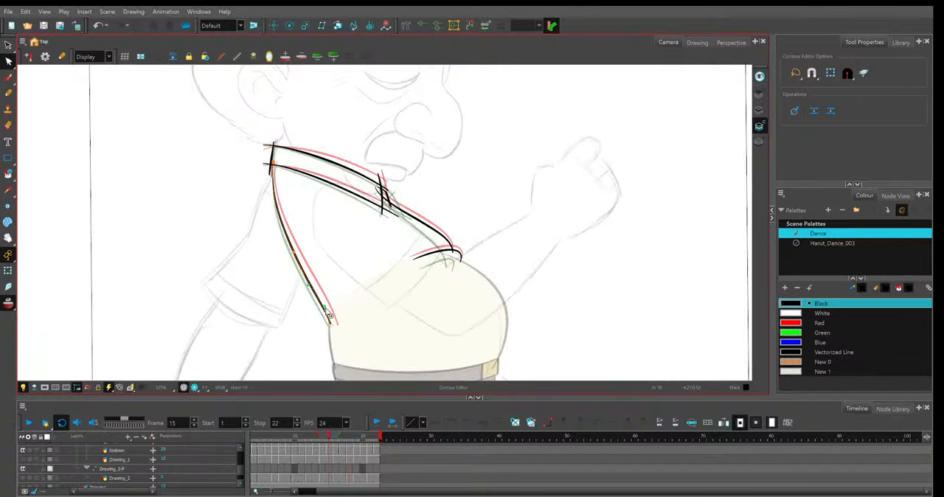
key("Return")
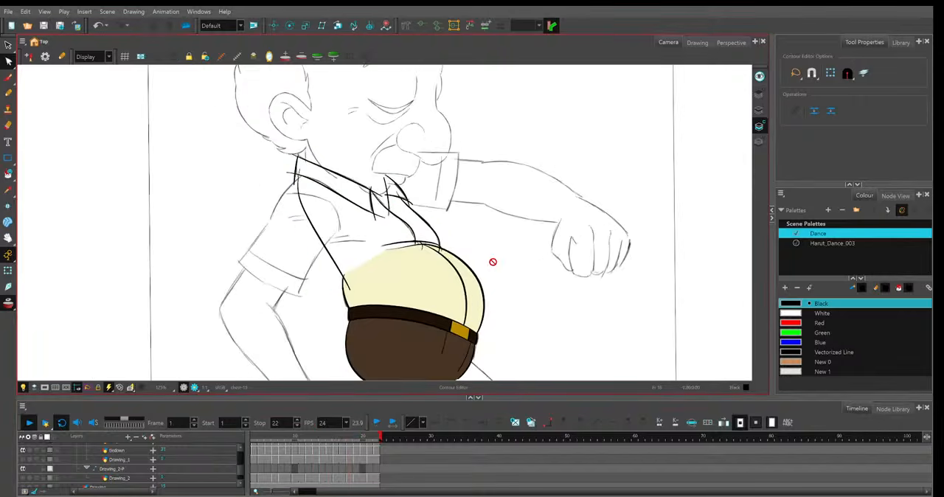
key("1")
key("1")
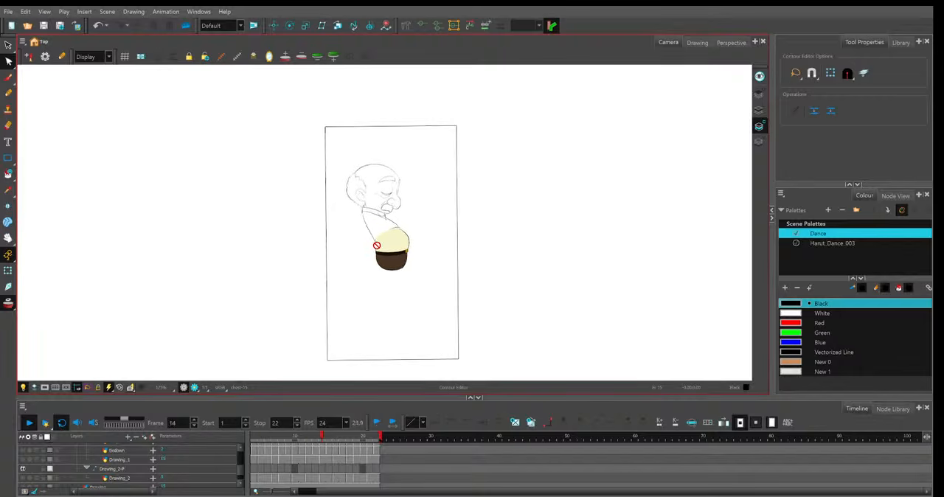
left_click(314, 439)
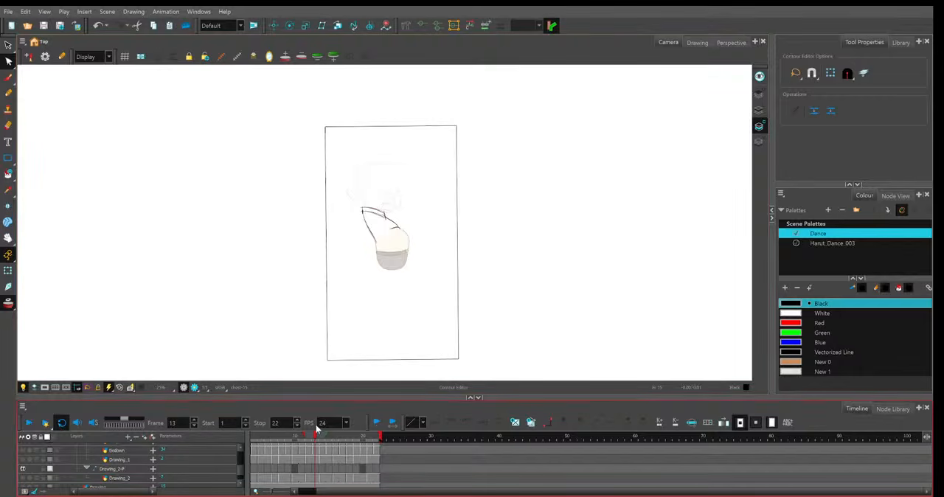
Trim the overshooting line ends at the collar's upper and lower front corners on frame 1 with the Cutter tool.
key("2")
key("alt+s")
key("2")
key("2")
key("2")
key("2")
key("2")
key("alt+t")
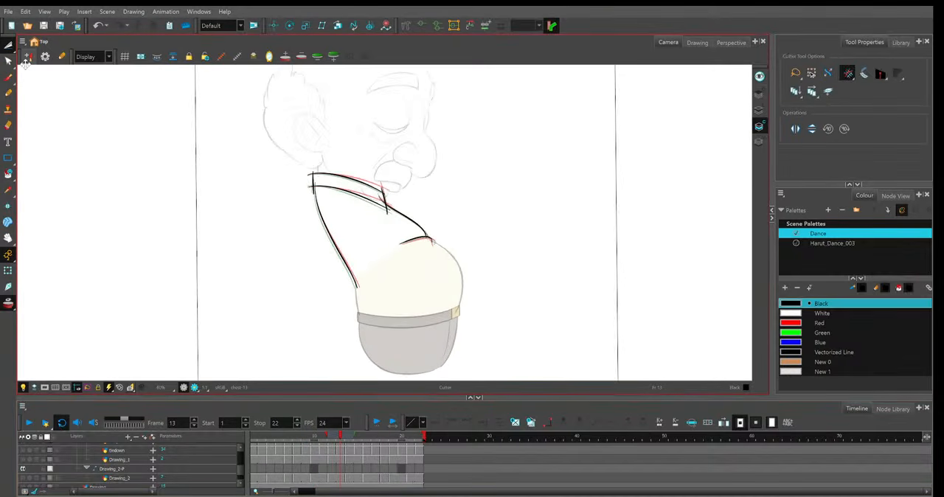
key("2")
key("2")
key("2")
key("2")
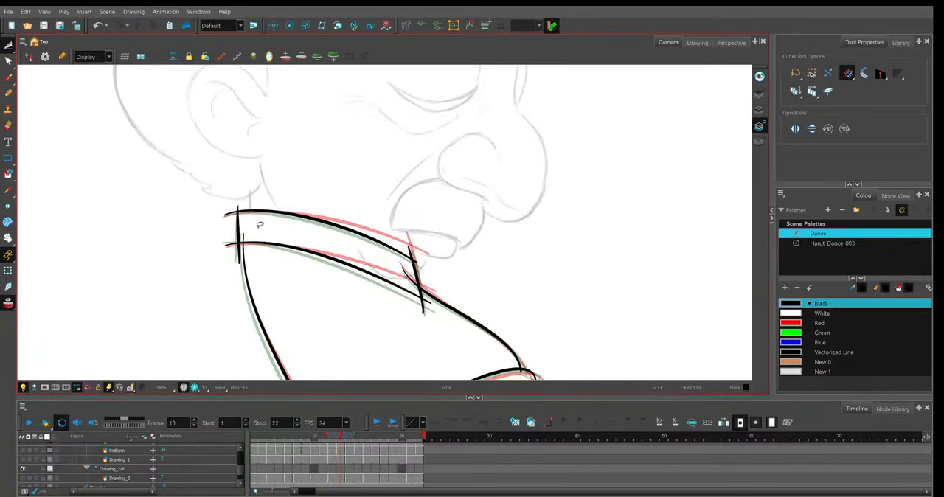
key("shift+comma")
key("1")
key("2")
key("2")
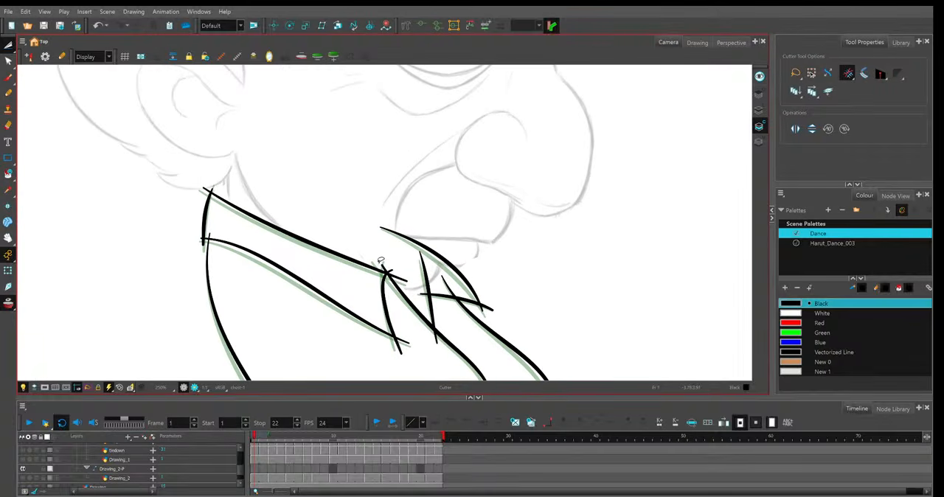
left_click_drag(381, 261, 404, 284)
left_click_drag(394, 350, 409, 337)
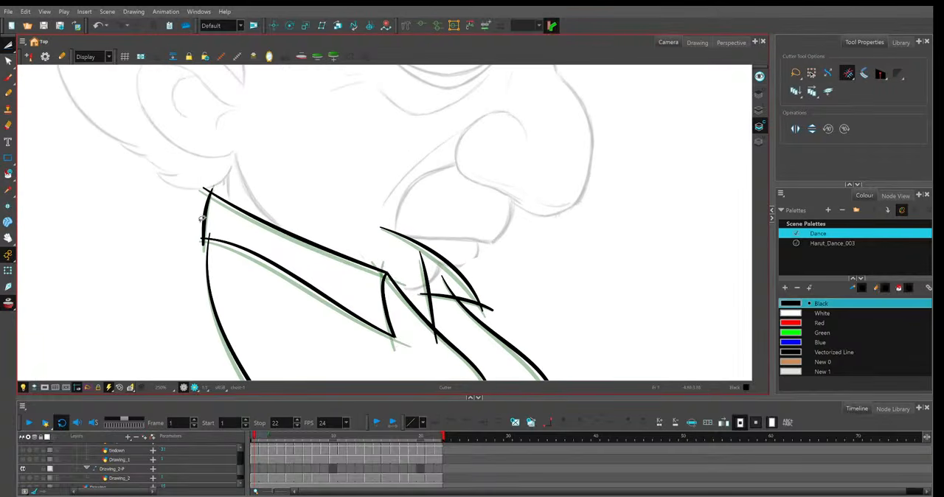
Trim the overshooting line ends at the collar's back corners on frame 1 and turn off the onion skin.
left_click_drag(198, 235, 210, 247)
left_click_drag(201, 195, 214, 186)
key("alt+o")
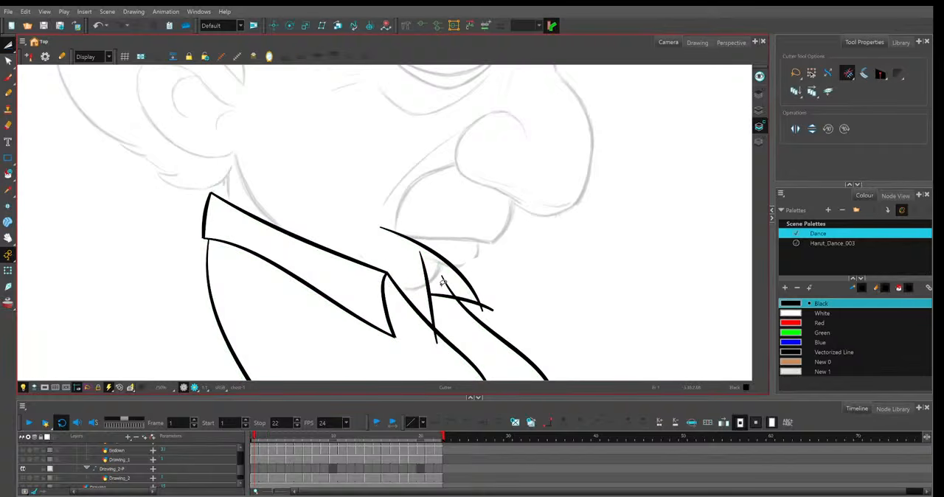
Trim the overshooting ends of the far collar flap and of the shirt-front lines above the belly on frame 1.
left_click_drag(445, 281, 488, 310)
left_click_drag(518, 265, 470, 132)
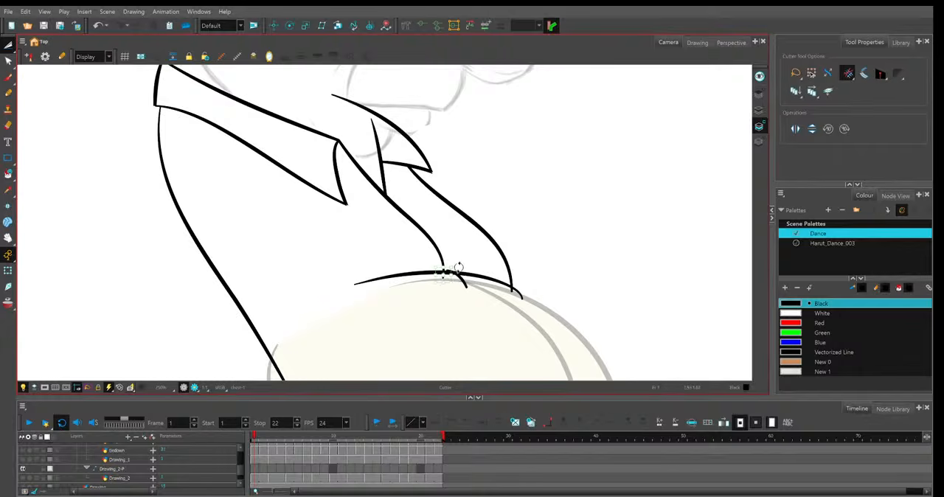
key("alt+q")
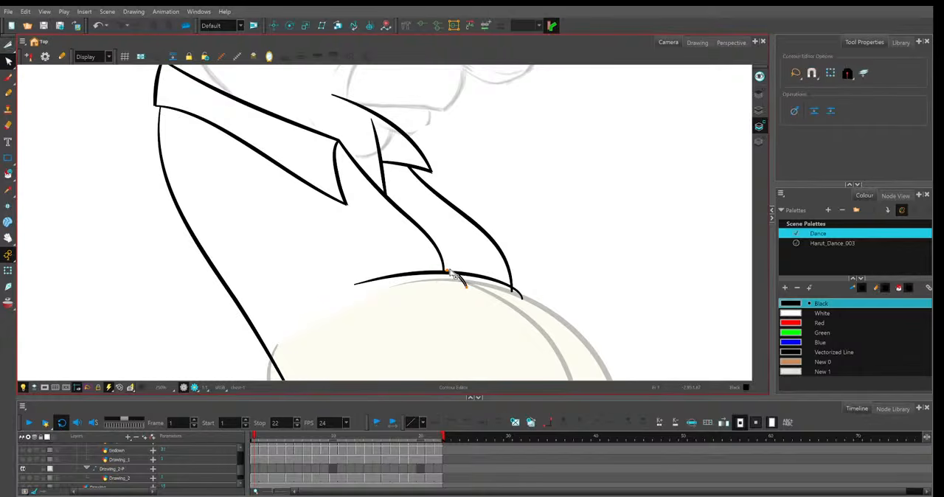
key("alt+t")
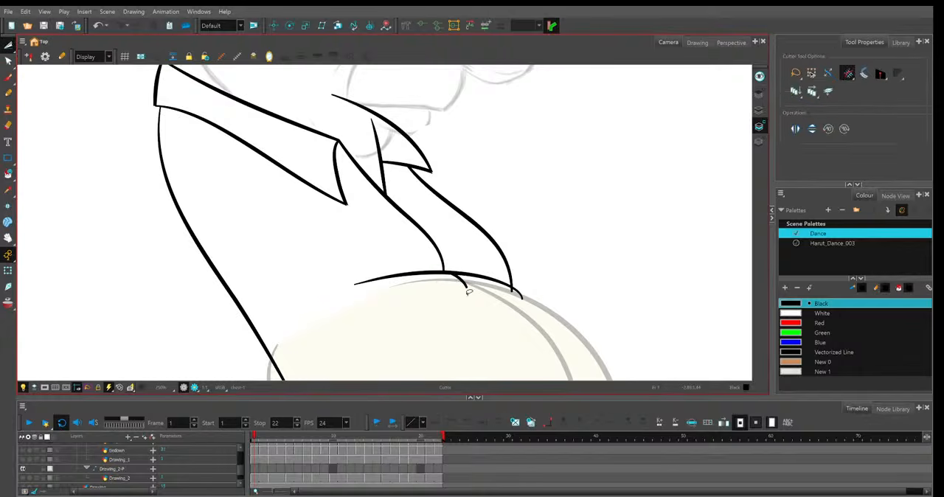
key("1")
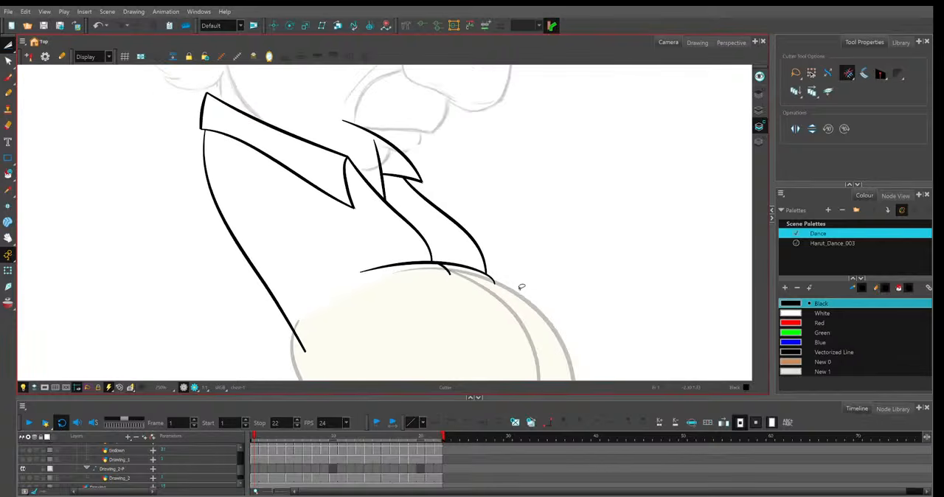
key("1")
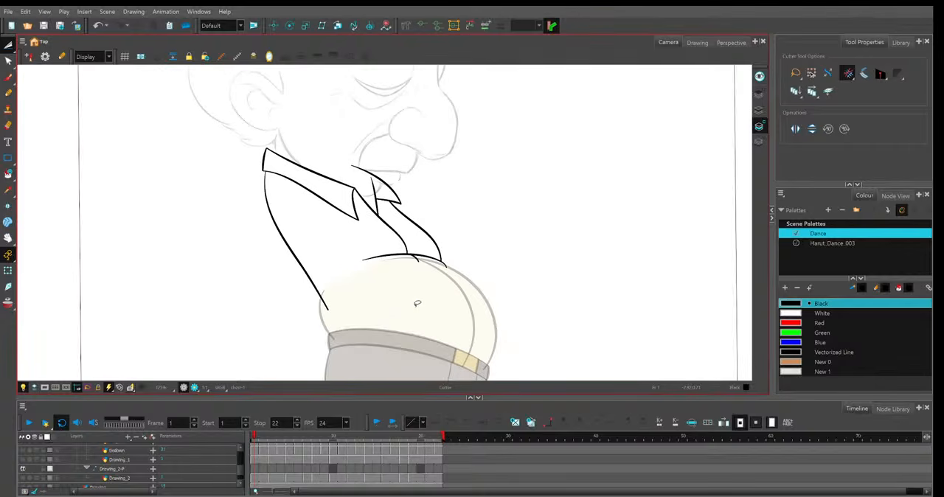
Trim the overshooting line ends on the near collar and far collar flap on frame 2 with the Cutter tool.
key("period")
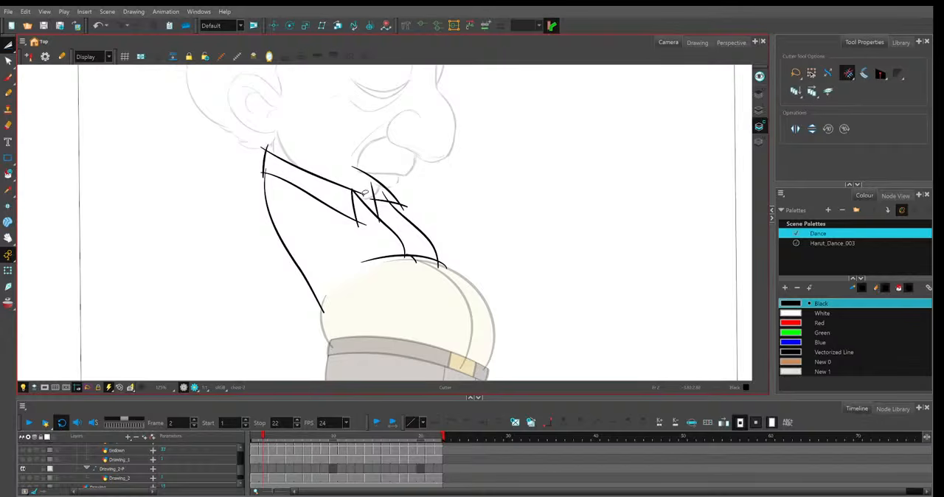
left_click_drag(361, 192, 358, 197)
left_click_drag(355, 226, 381, 221)
left_click_drag(381, 188, 387, 201)
left_click_drag(258, 176, 270, 160)
Trim the shirt-front line ends crossing the top of the belly on frame 2.
left_click_drag(424, 269, 445, 259)
key("alt+q")
key("2")
left_click(431, 290)
key("1")
key("1")
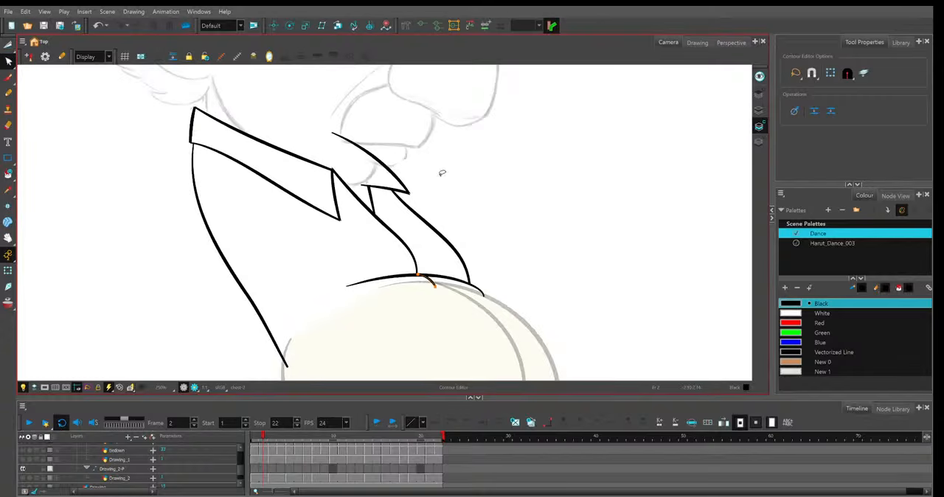
key("1")
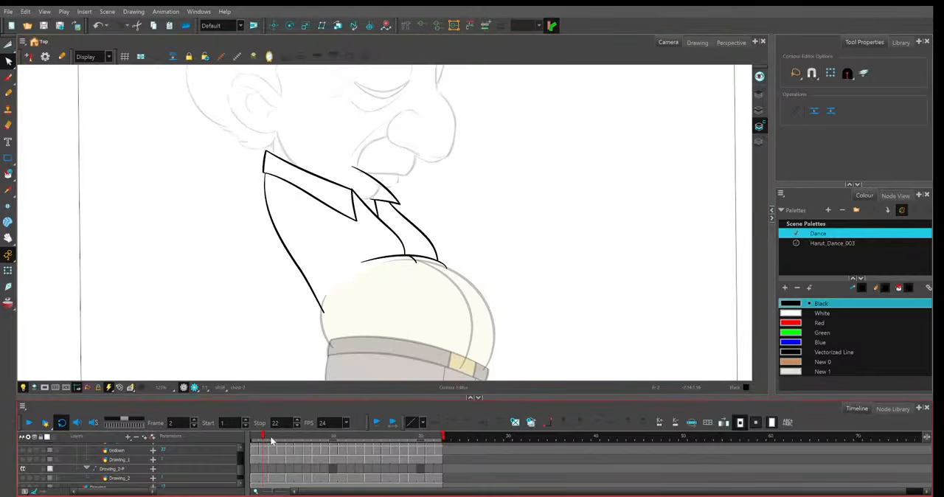
Trim the overshooting line ends at the near collar's front and back corners on frame 3 with the Cutter tool.
left_click(270, 437)
key("2")
key("2")
key("alt+t")
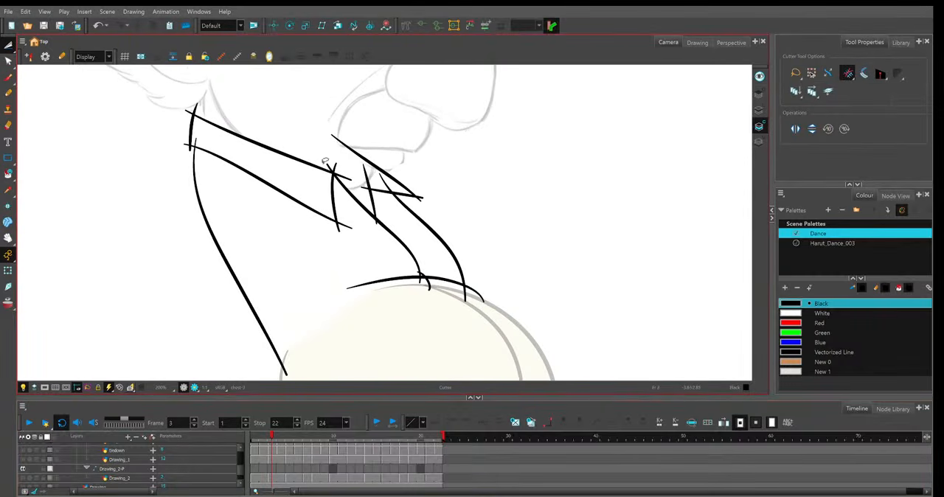
left_click_drag(341, 169, 344, 182)
mouse_move(198, 108)
left_mouse_down()
mouse_move(188, 115)
mouse_move(193, 150)
left_mouse_up()
left_click_drag(334, 219, 348, 232)
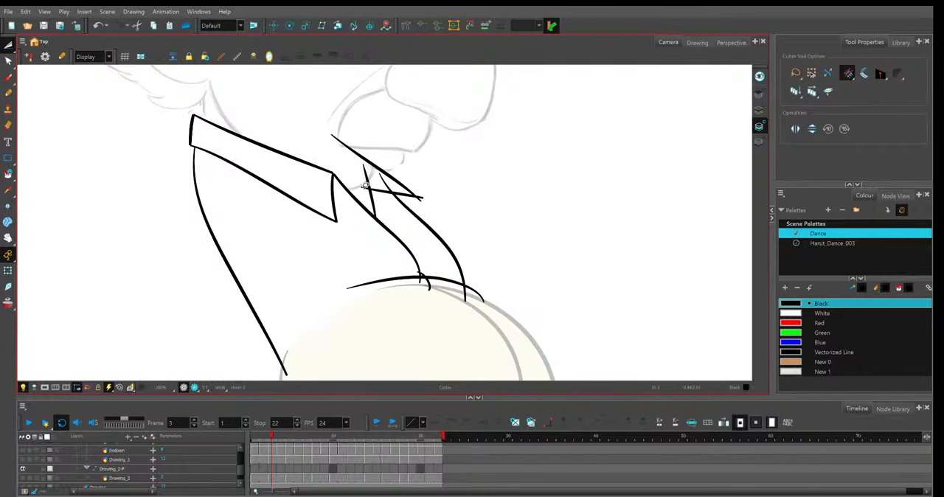
Trim the far collar flap's overshooting ends and the shirt-front line ends above the belly on frame 3.
left_click_drag(365, 186, 390, 176)
left_click_drag(455, 295, 479, 289)
key("alt+q")
left_click(419, 279)
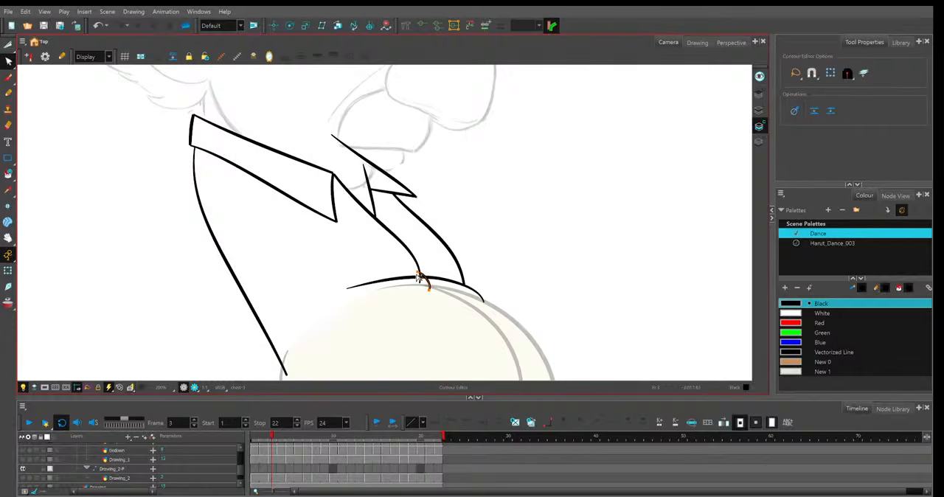
key("alt+t")
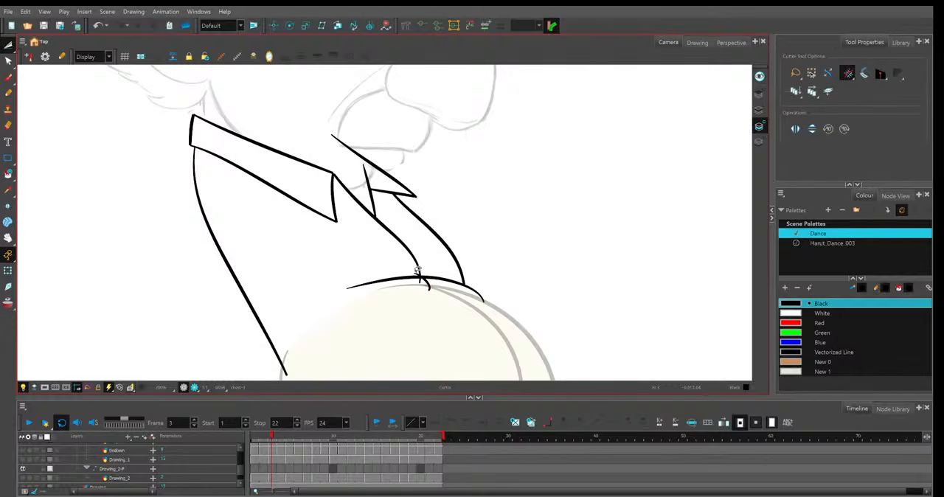
scroll(418, 273, "down", 4)
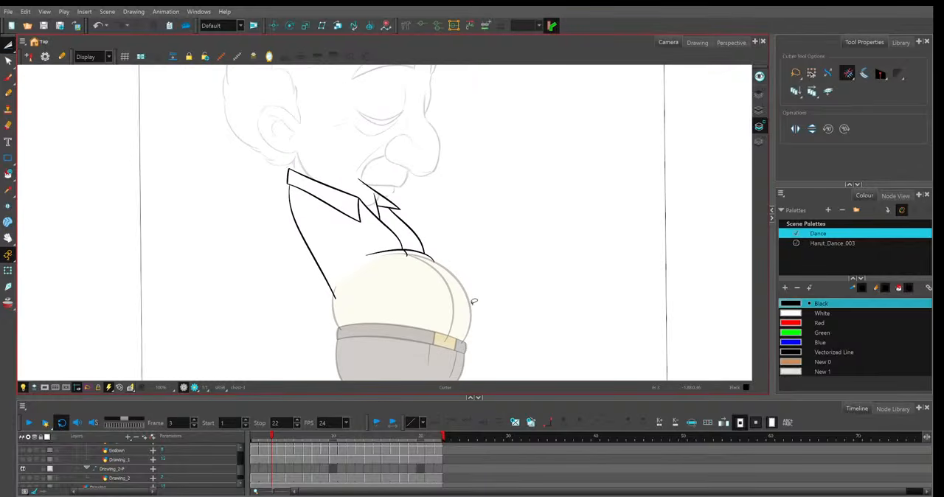
Trim the overshooting line ends at the near collar's front corners and on the far collar flap on frame 4.
key("period")
scroll(391, 220, "up", 4)
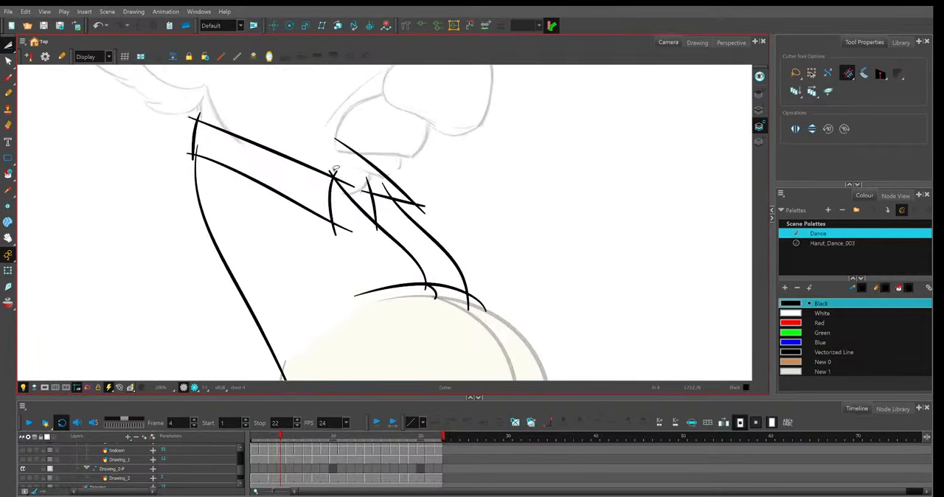
mouse_move(333, 169)
left_mouse_down()
mouse_move(337, 231)
mouse_move(367, 191)
mouse_move(428, 211)
left_mouse_up()
key("space")
left_click_drag(467, 179, 514, 205)
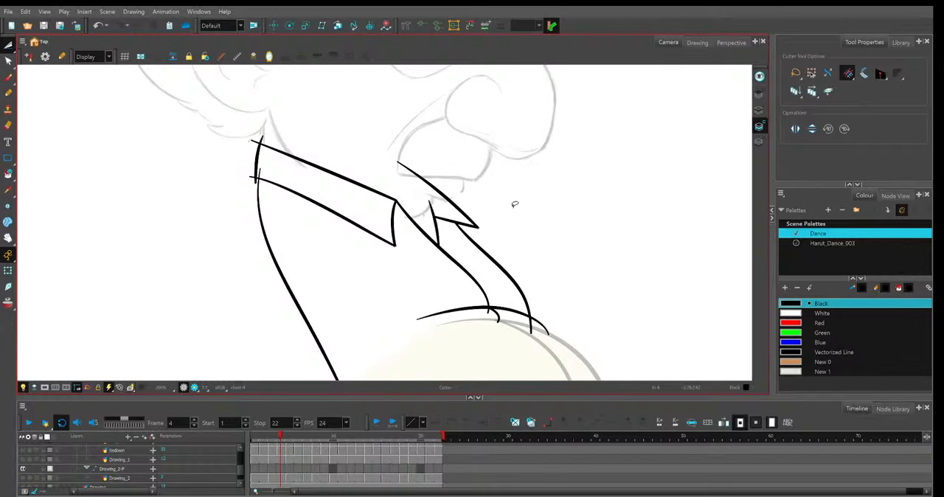
Trim the line ends at the collar's back corners and the shirt-front line ends above the belly on frame 4.
mouse_move(251, 174)
left_mouse_down()
mouse_move(257, 181)
mouse_move(255, 137)
left_mouse_up()
key("1")
key("1")
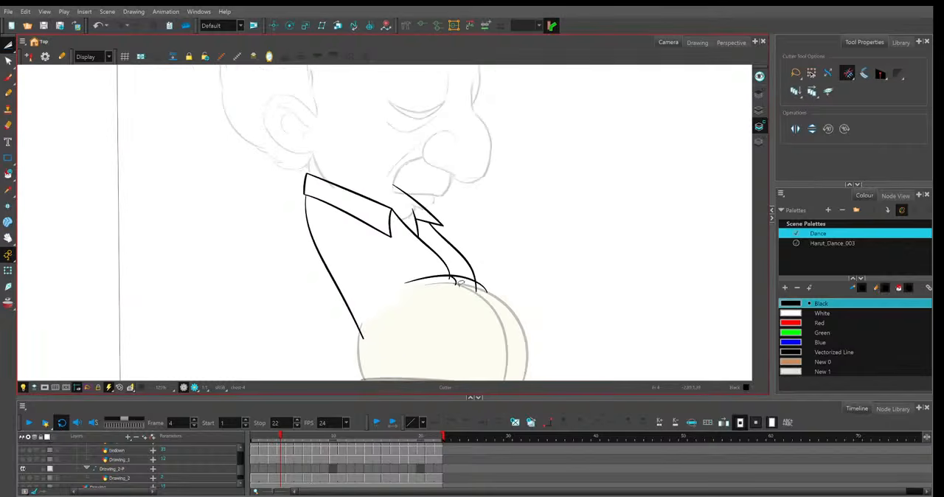
left_click(455, 278)
key("1")
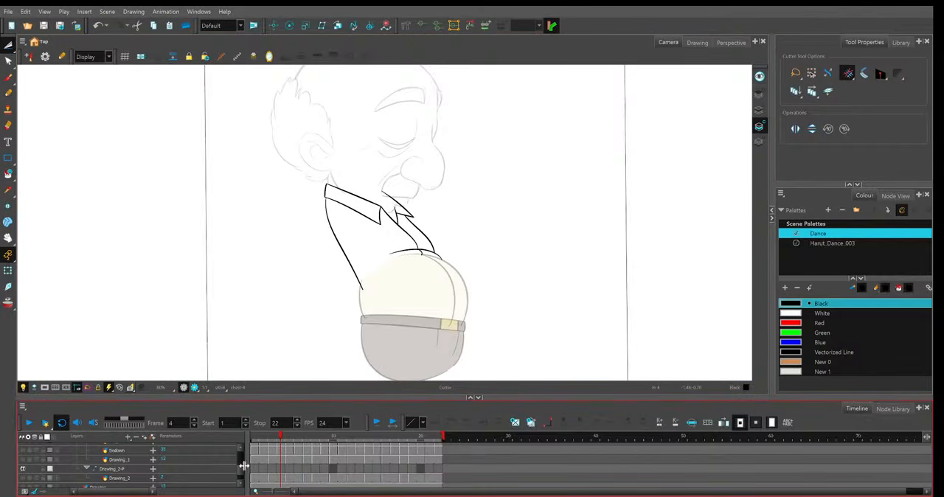
Draw a trial pencil curve beside the belly on frame 4 and smooth it by moving and removing points with the Contour Editor.
left_click(280, 450)
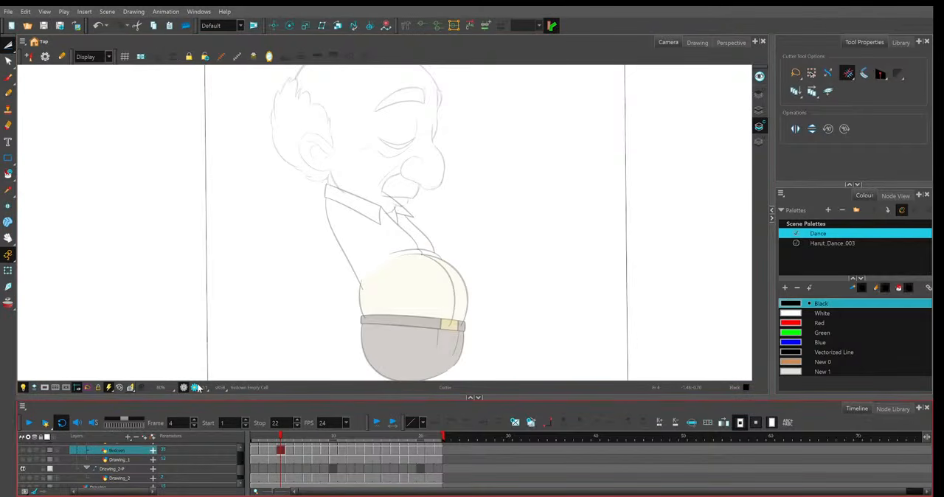
key("alt+slash")
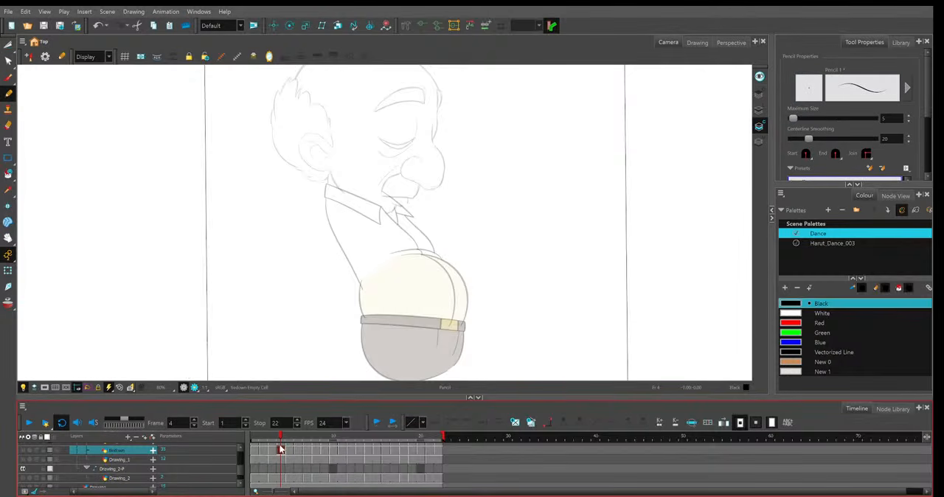
scroll(480, 205, "up", 3)
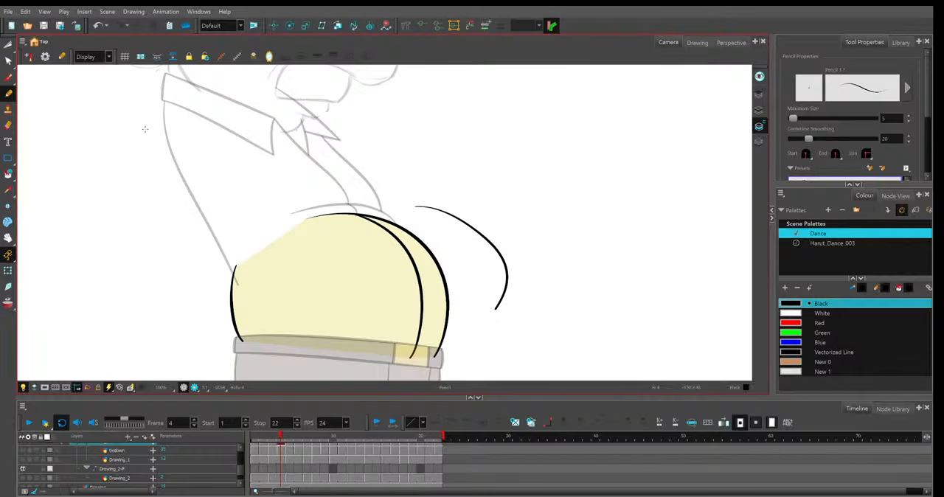
key("alt+q")
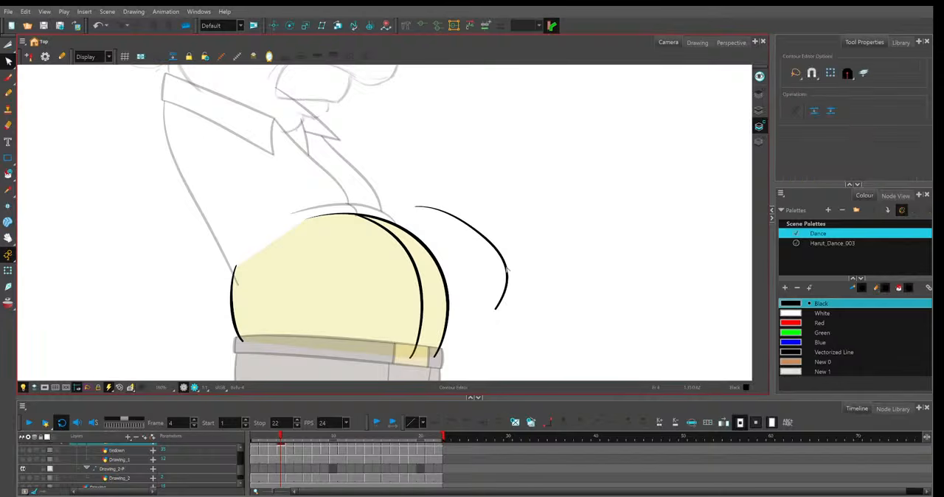
left_click(507, 264)
left_click_drag(485, 238, 488, 226)
left_click(504, 296)
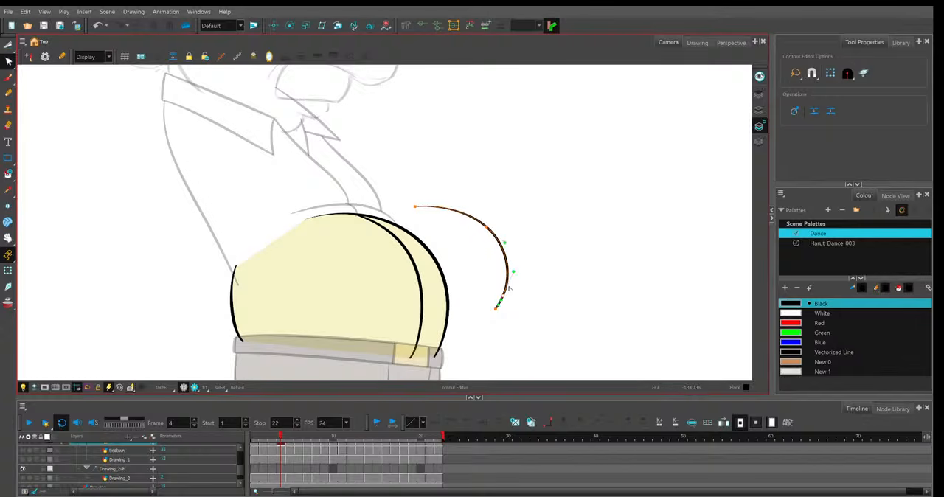
key("Delete")
left_click_drag(503, 285, 510, 282)
left_click(504, 217)
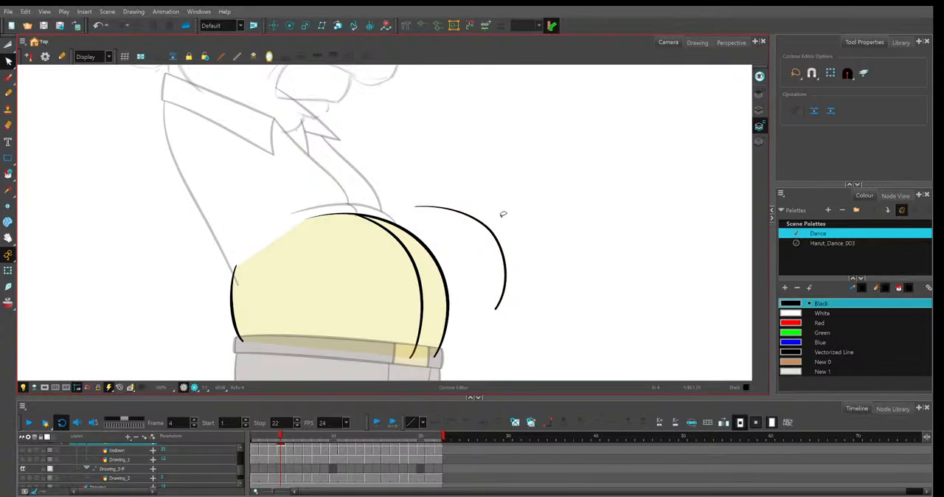
Delete the trial curve beside the belly on frame 4.
left_click(9, 44)
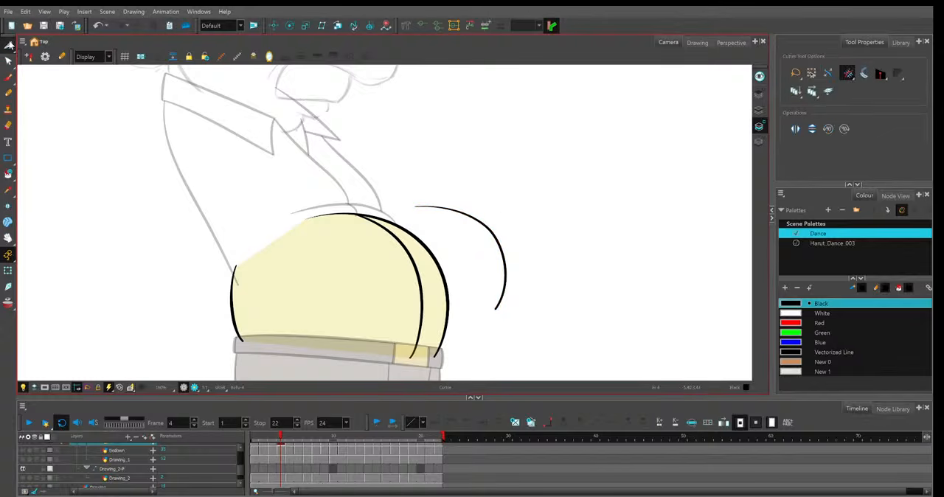
left_click_drag(414, 281, 561, 293)
left_click(327, 423)
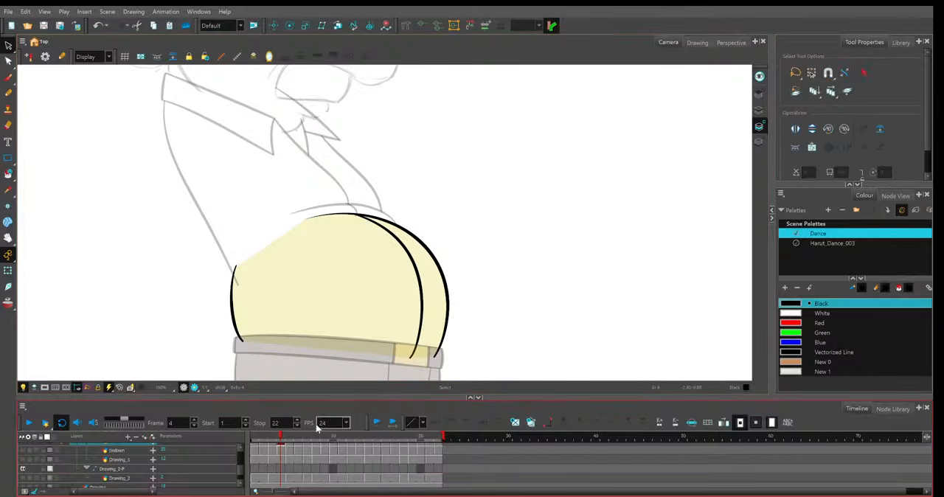
On frame 5, display the chest layer as thin outlines and show the sketch layer directly below Belly.
left_click(294, 436)
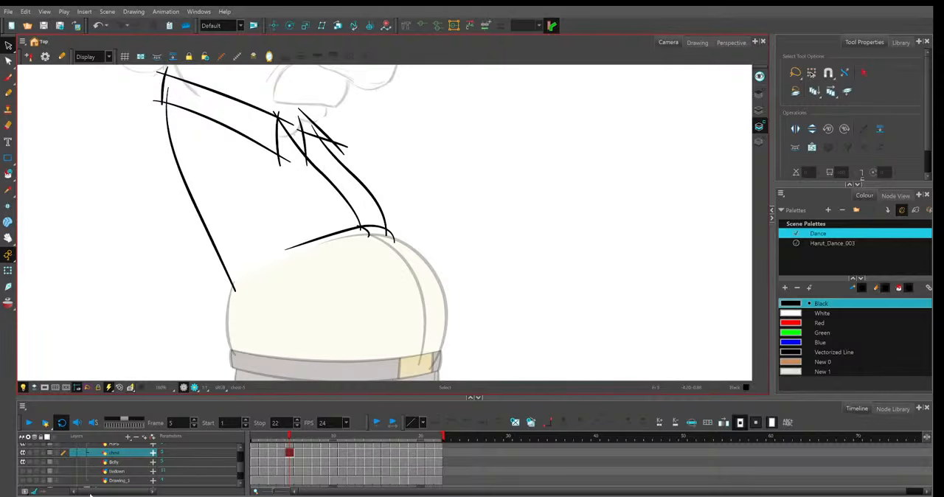
left_click(50, 454)
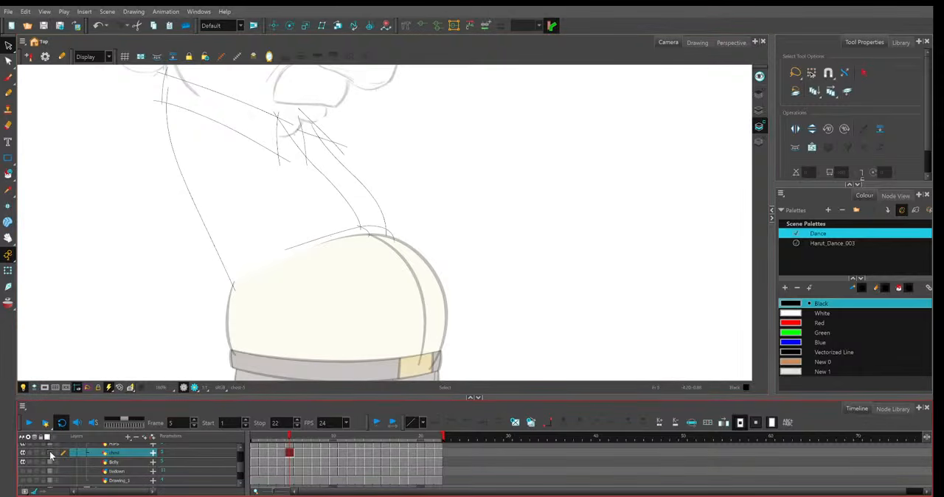
left_click(50, 455)
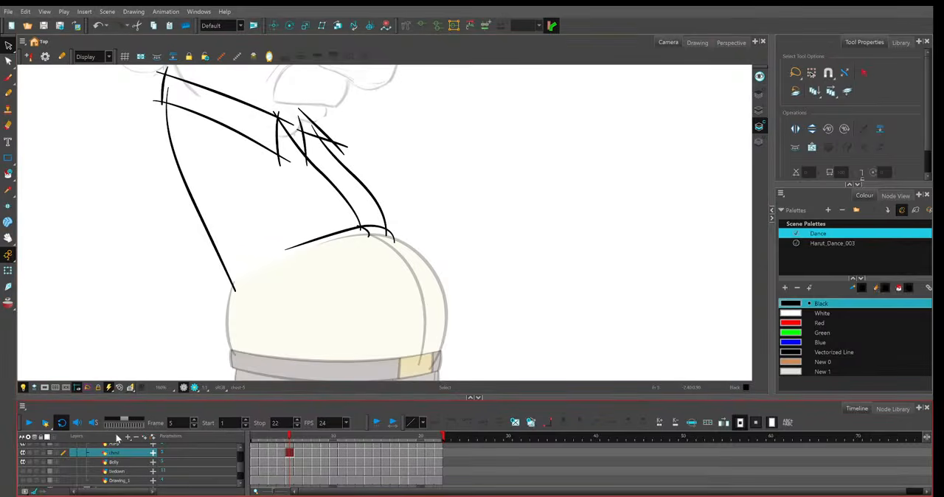
left_click(52, 454)
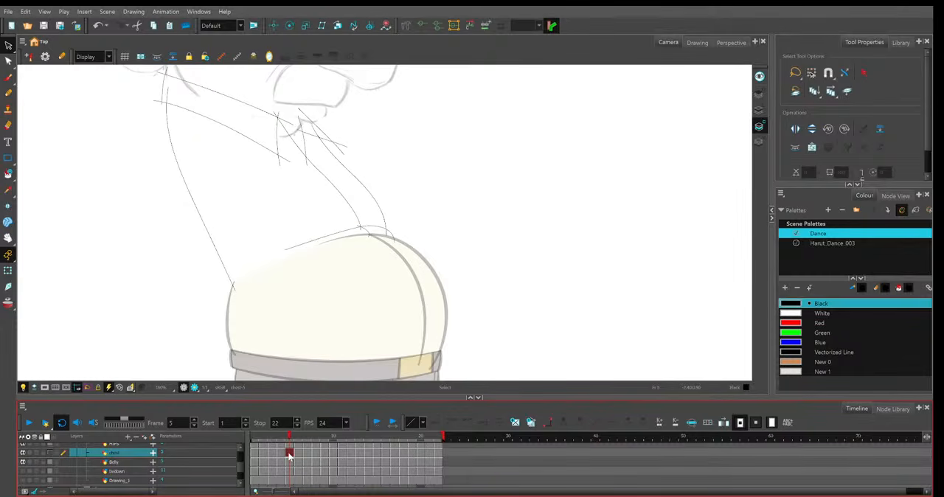
left_click(23, 482)
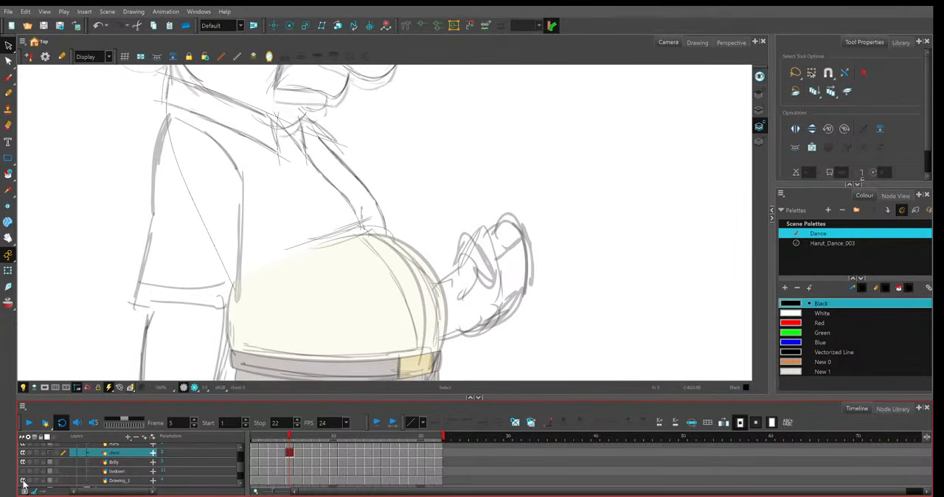
left_click(23, 482)
left_click(23, 472)
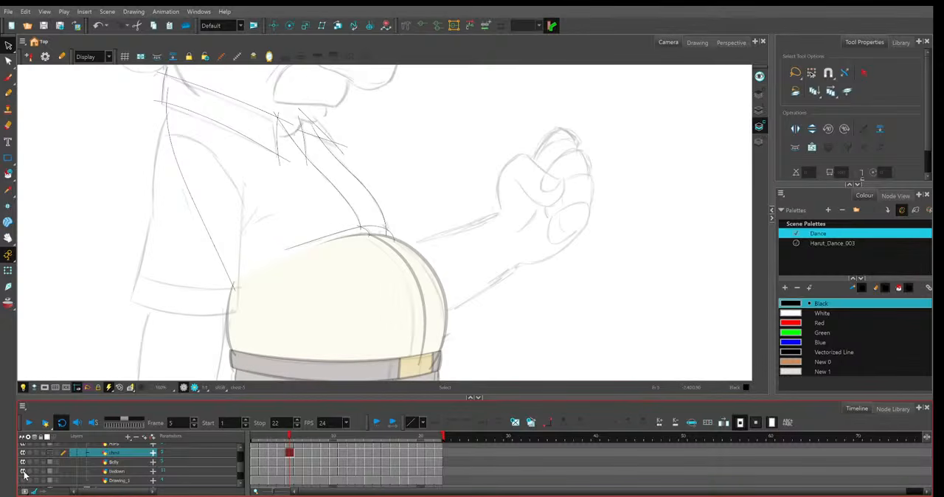
Adjust the collar lines on frame 5 to the underlying sketch with the Contour Editor.
key("alt+q")
key("space")
left_click_drag(343, 124, 413, 208)
scroll(359, 161, "up", 2)
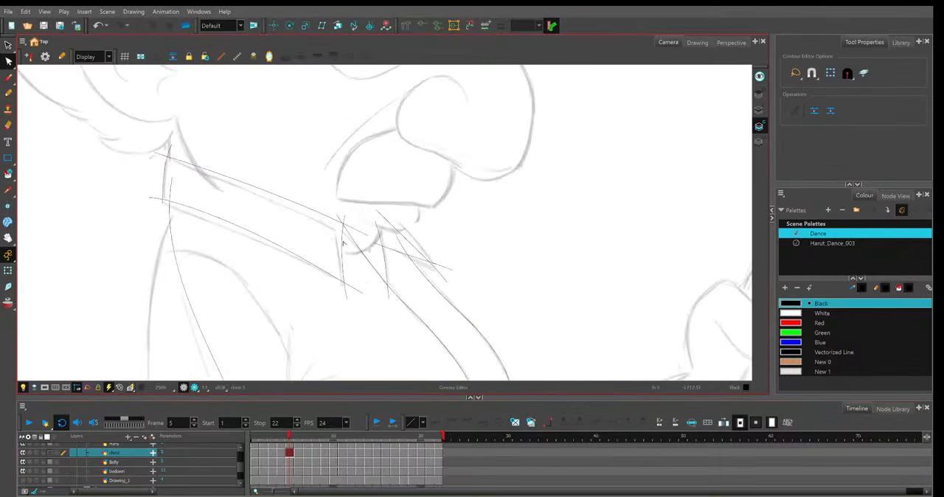
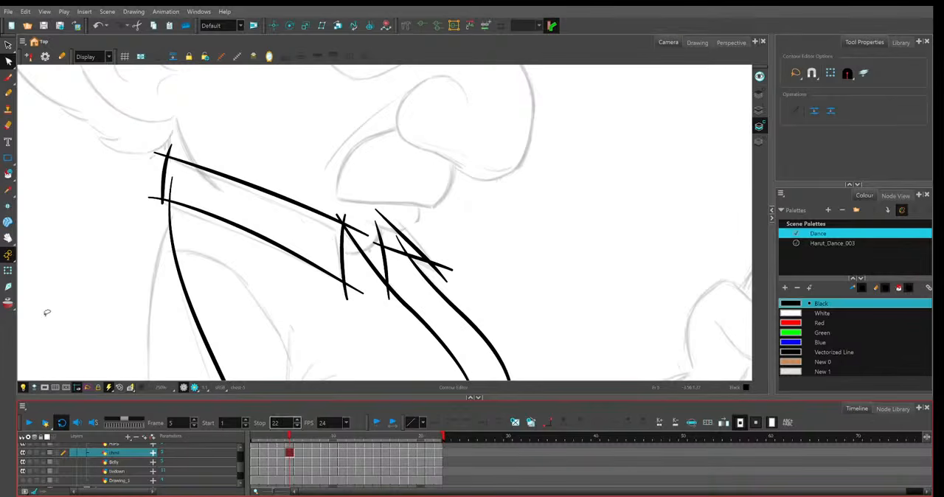
With onion skin shown, slightly reshape the curve of the collar's upper line on frame 5 using the Contour Editor.
left_click(9, 303)
left_click(368, 236)
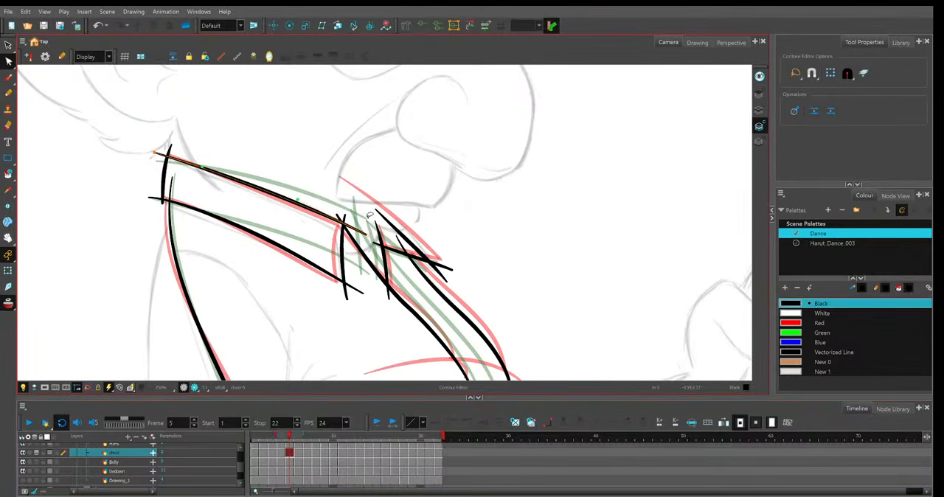
left_click_drag(298, 199, 300, 197)
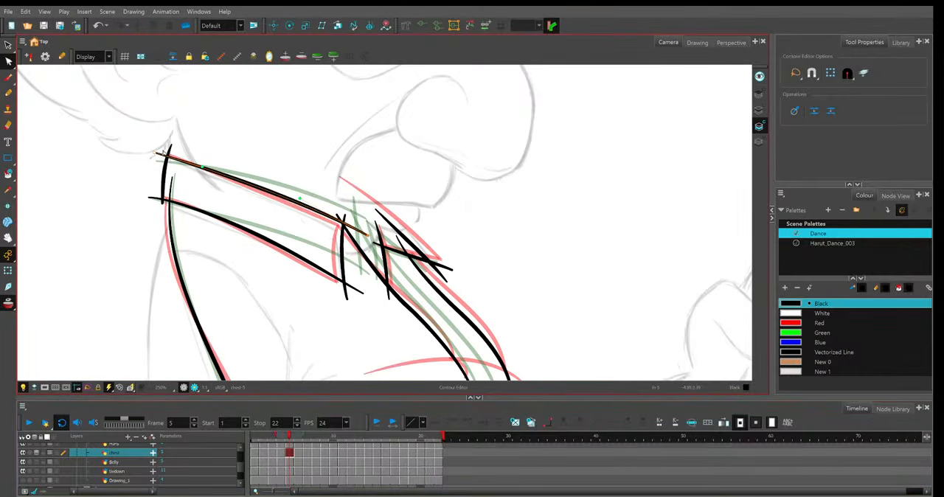
left_click_drag(203, 167, 205, 169)
left_click(165, 181)
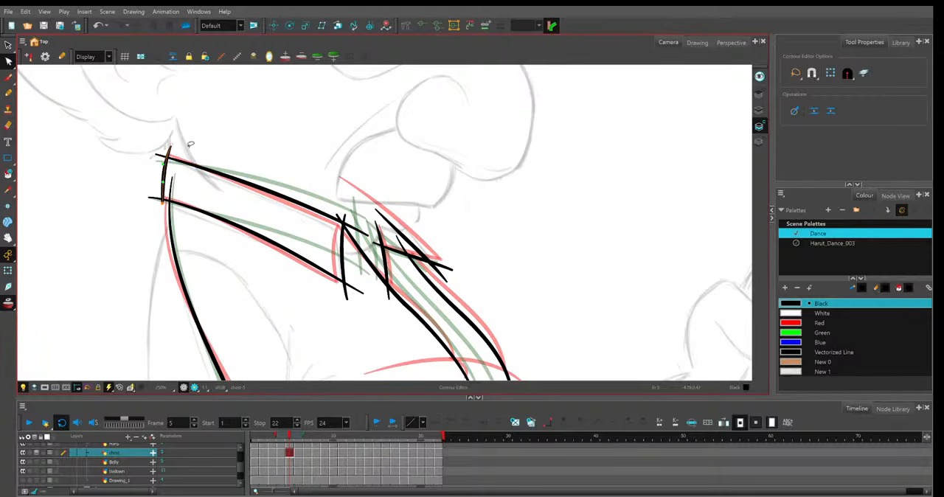
left_click(227, 161)
Hide the onion skin and cut off the overshooting line ends around the collar and its small front tip on frame 5.
key("alt+t")
left_click(8, 304)
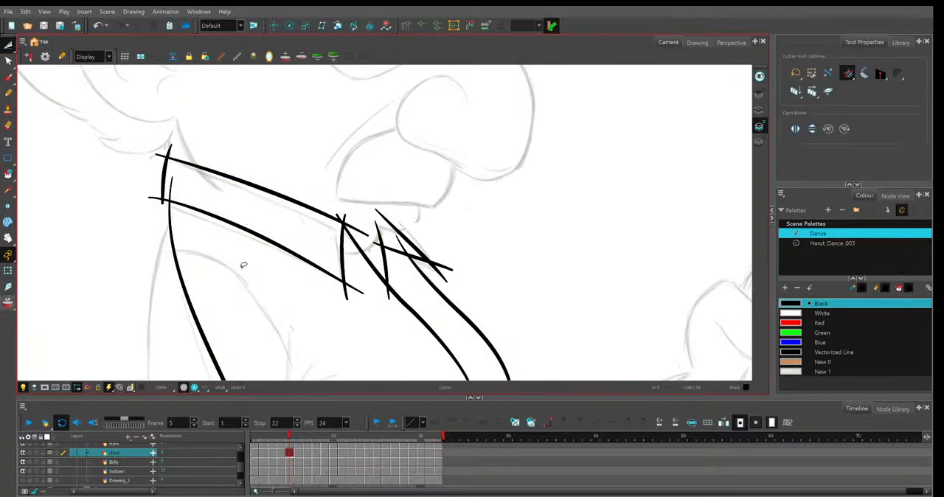
left_click(357, 230)
left_click(354, 288)
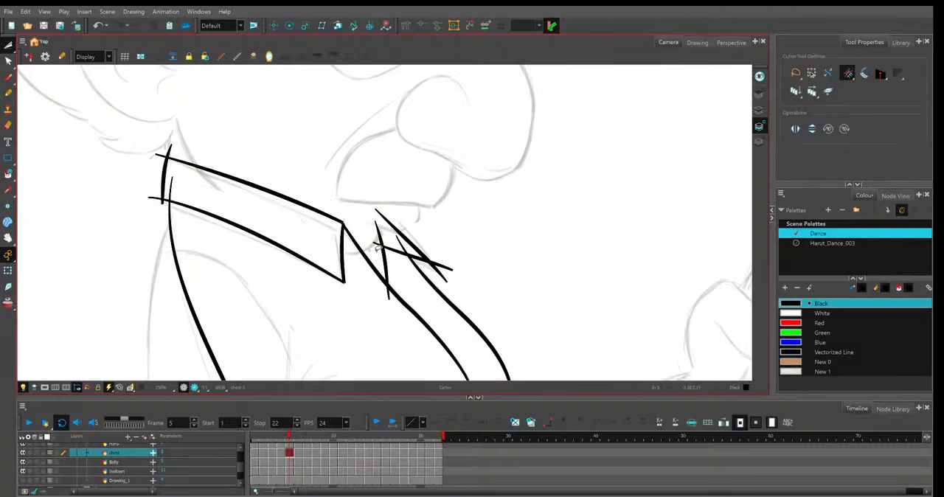
left_click_drag(178, 187, 154, 201)
left_click_drag(163, 150, 176, 148)
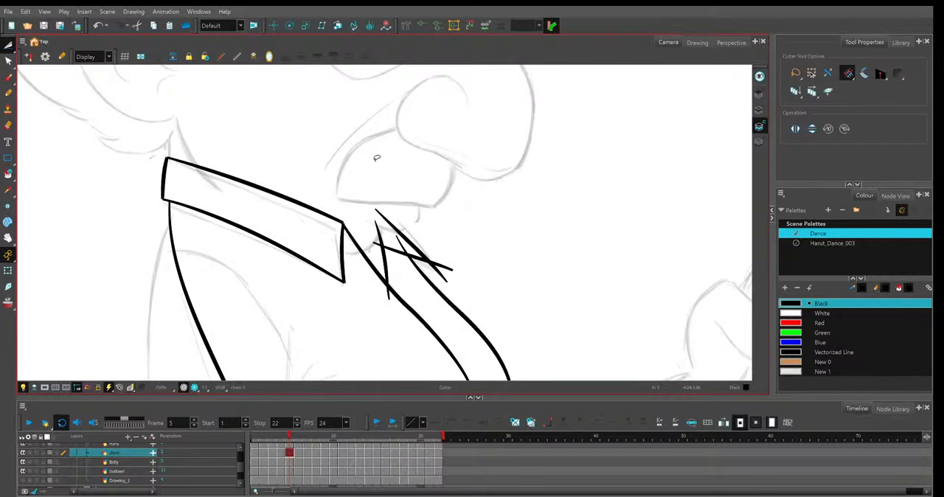
left_click(441, 271)
left_click(389, 293)
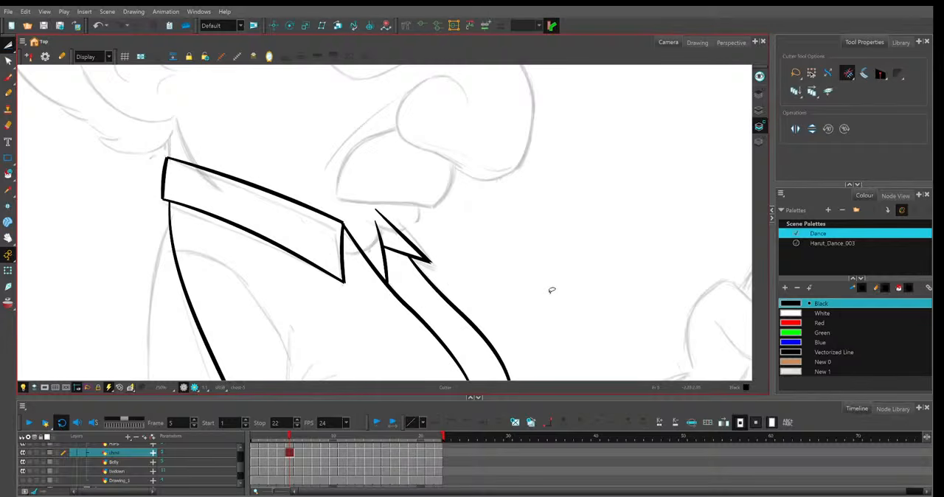
left_click_drag(561, 294, 508, 135)
left_click(462, 245)
key("2")
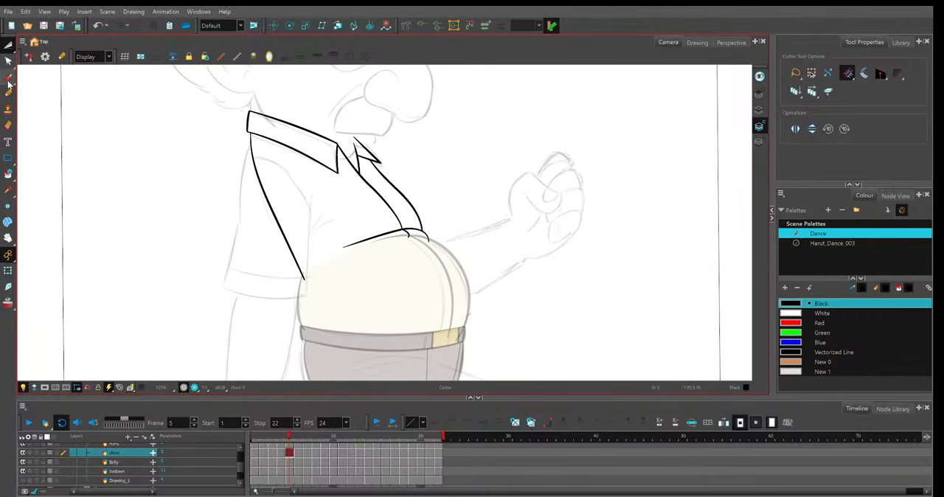
left_click(8, 92)
key("1")
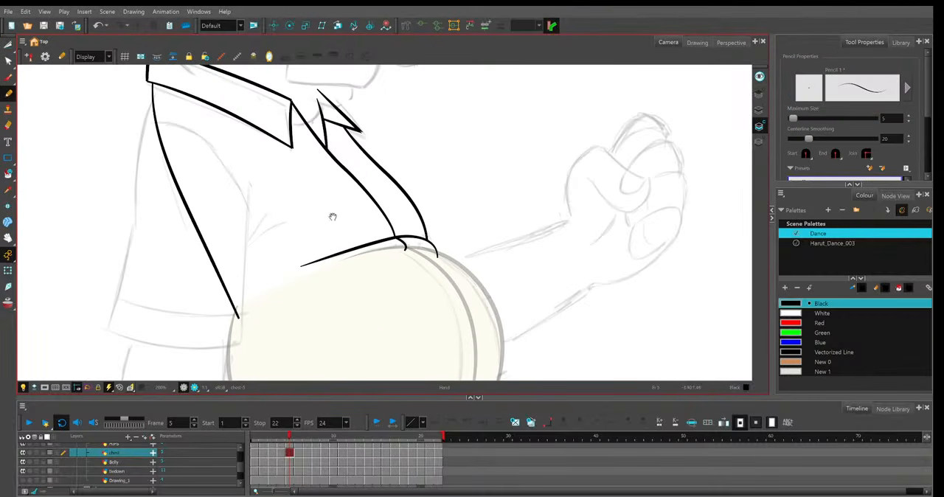
left_click_drag(355, 222, 365, 228)
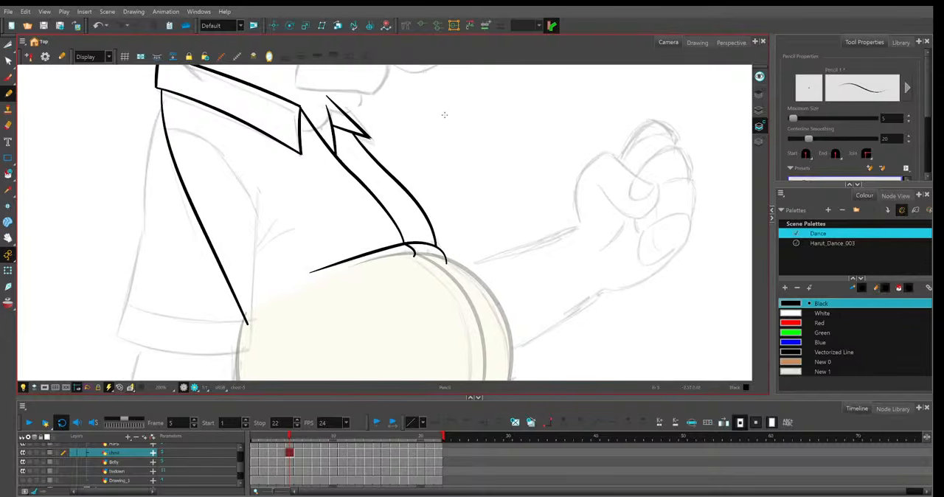
left_click_drag(496, 146, 447, 182)
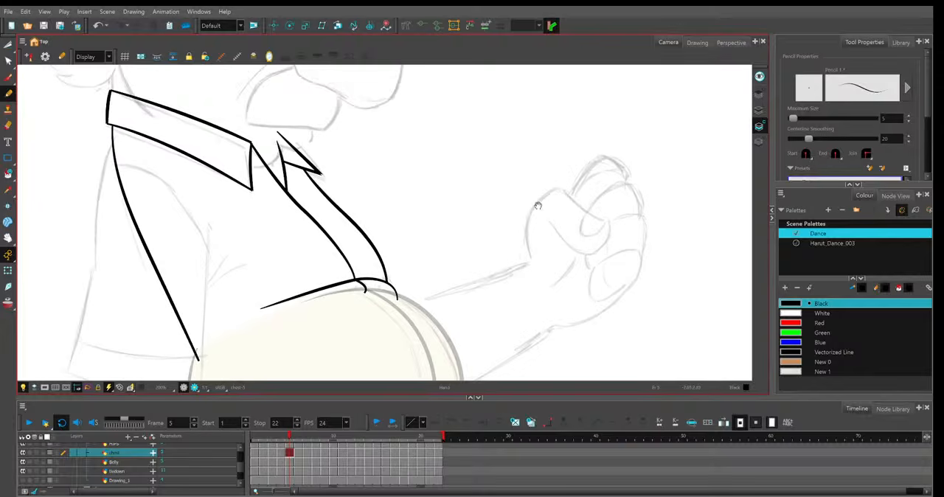
left_click_drag(582, 227, 524, 210)
key("2")
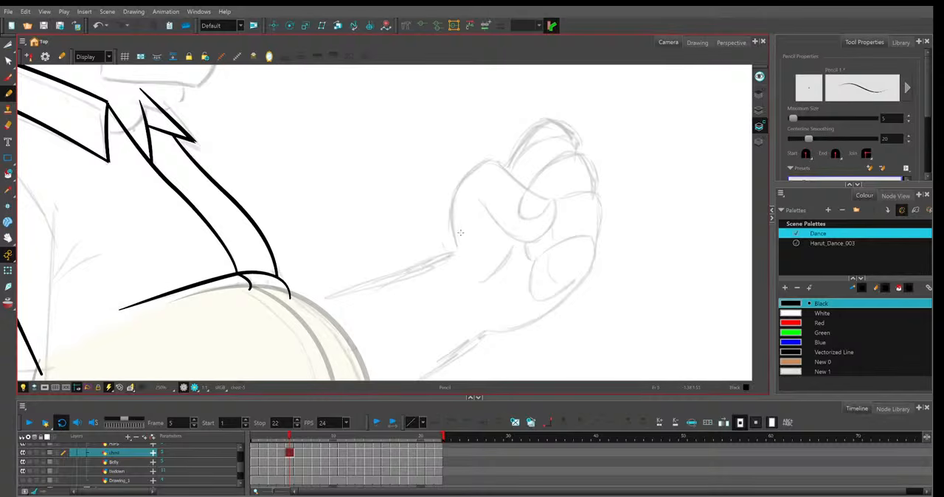
left_click_drag(300, 305, 481, 243)
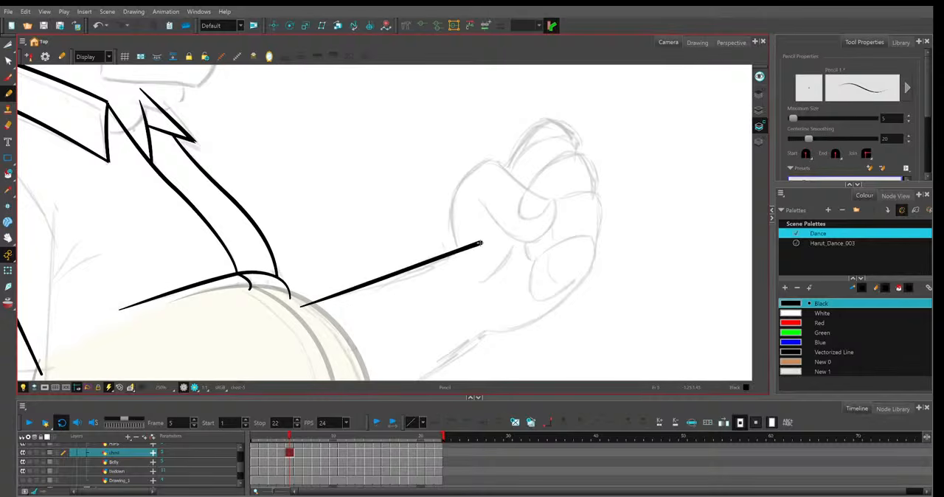
key("ctrl+z")
left_click_drag(300, 305, 478, 247)
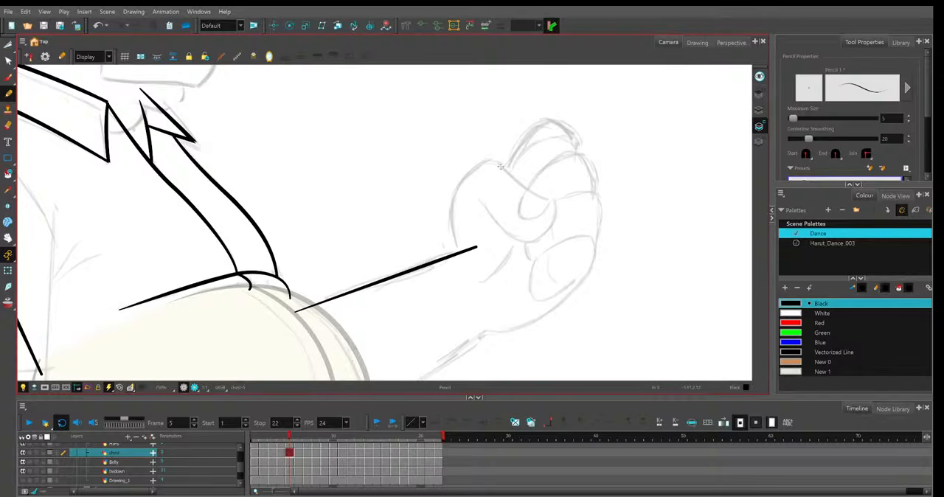
mouse_move(553, 199)
left_mouse_down()
mouse_move(503, 167)
mouse_move(452, 242)
mouse_move(458, 252)
left_mouse_up()
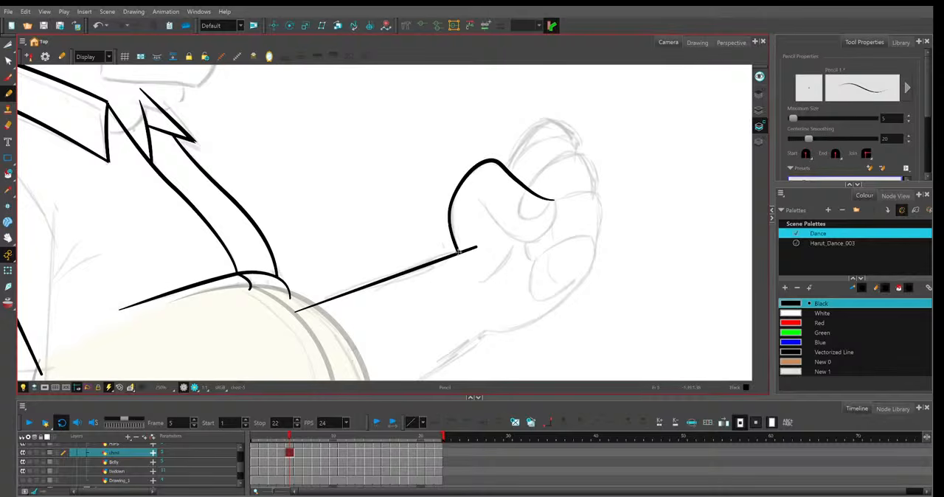
key("ctrl+z")
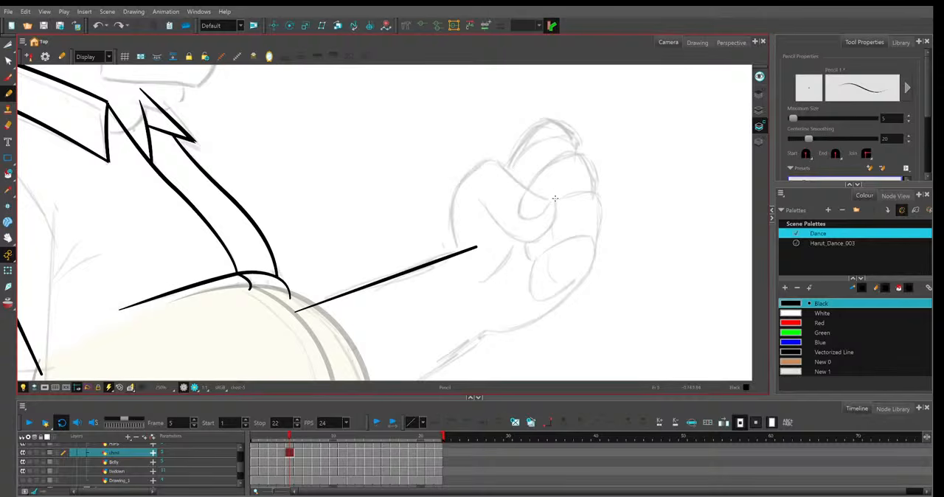
mouse_move(553, 198)
left_mouse_down()
mouse_move(461, 189)
mouse_move(452, 208)
mouse_move(476, 287)
left_mouse_up()
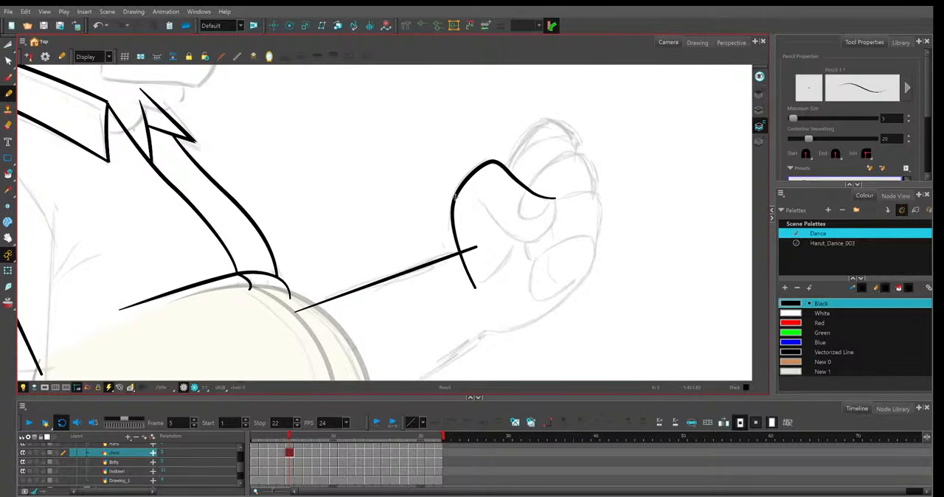
key("alt+t")
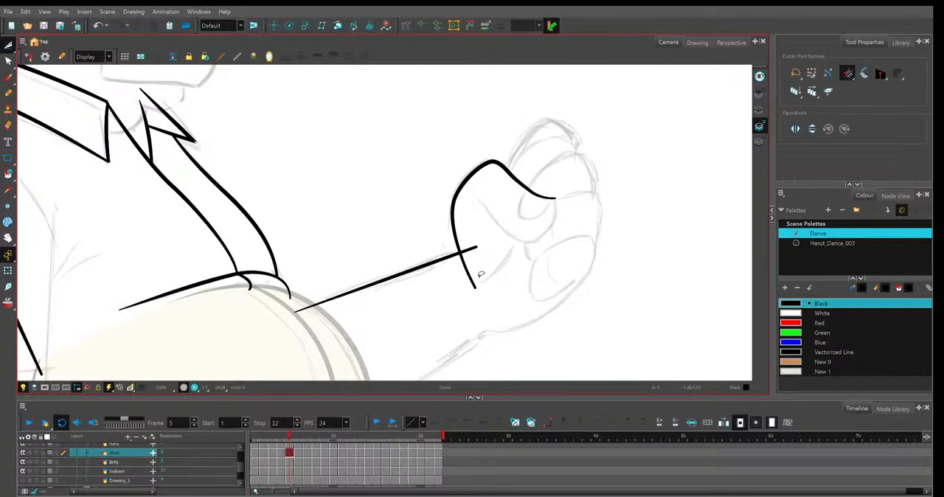
left_click(474, 282)
left_click(469, 250)
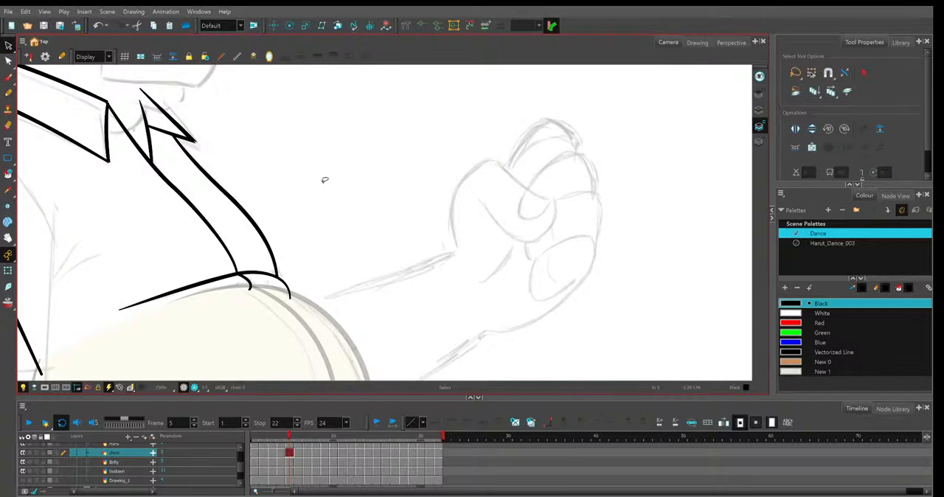
Cut off the overshooting line ends at the corners of the collar and its small front tip on frame 6.
key("period")
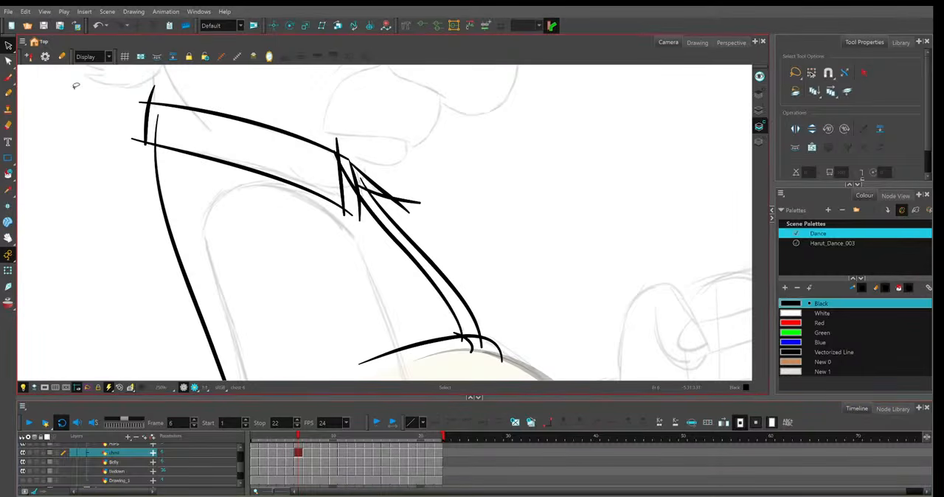
key("alt+t")
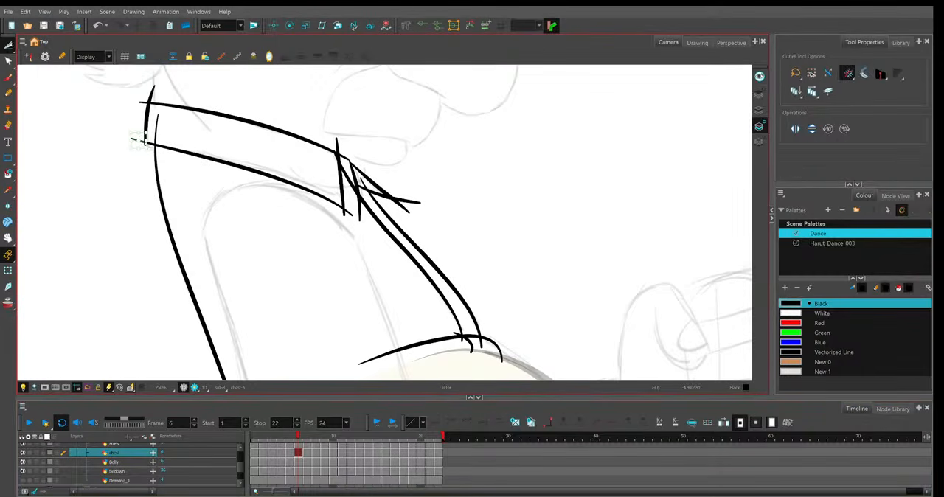
left_click_drag(141, 140, 160, 120)
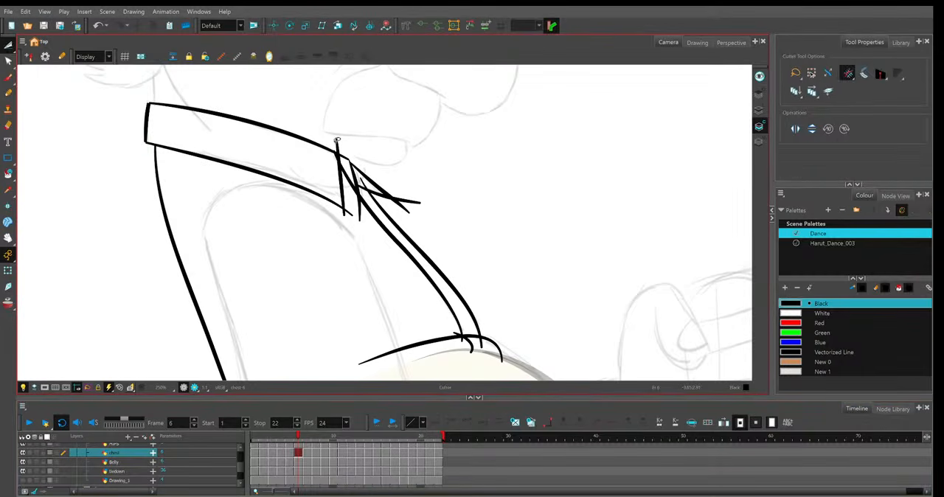
left_click_drag(333, 142, 345, 154)
left_click_drag(341, 216, 413, 213)
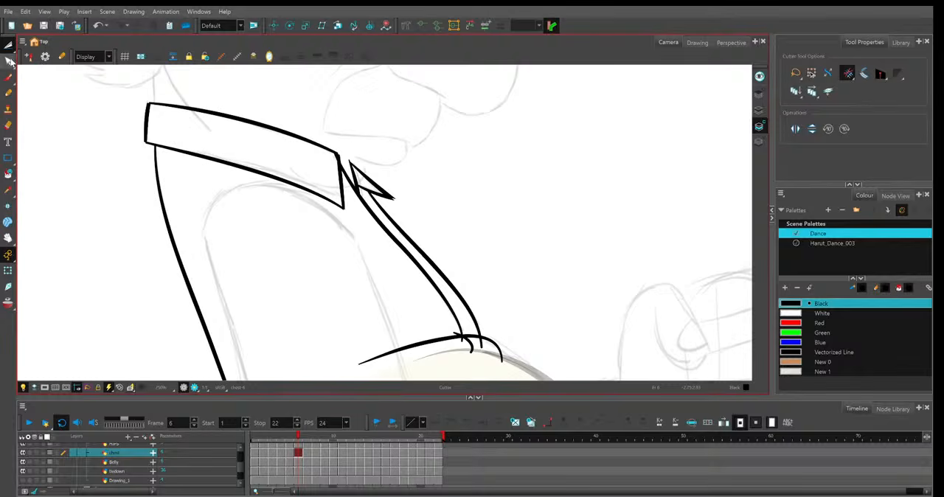
Remove the bit of shirt-front line sticking out past the collar's upper front corner on frame 6.
left_click(9, 61)
scroll(341, 144, "up", 2)
left_click(357, 215)
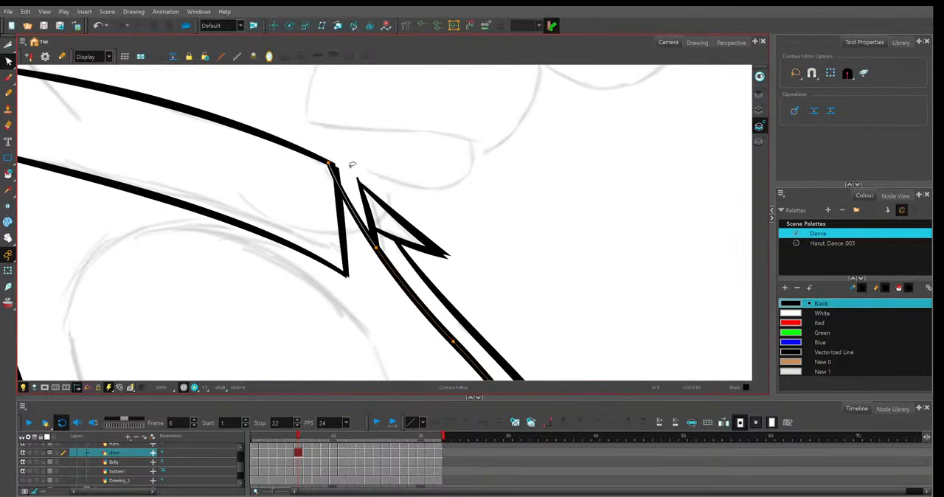
key("alt+t")
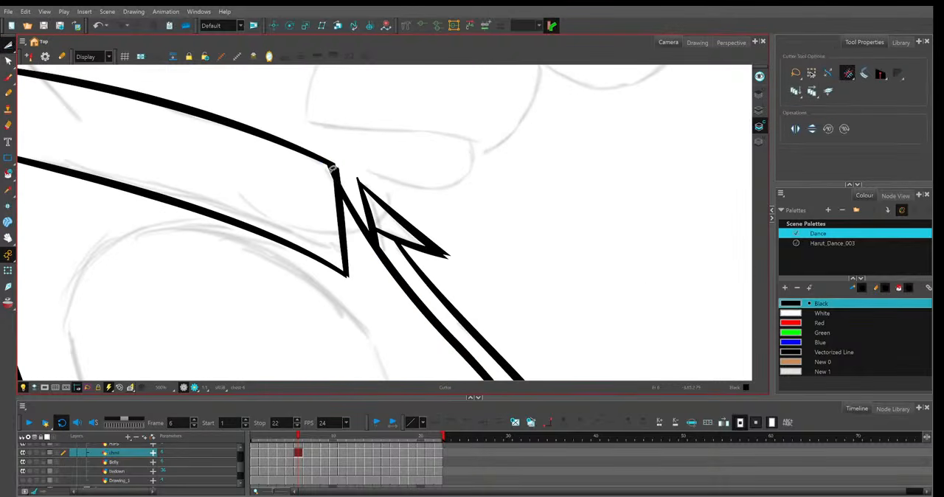
key("Delete")
scroll(384, 222, "down", 3)
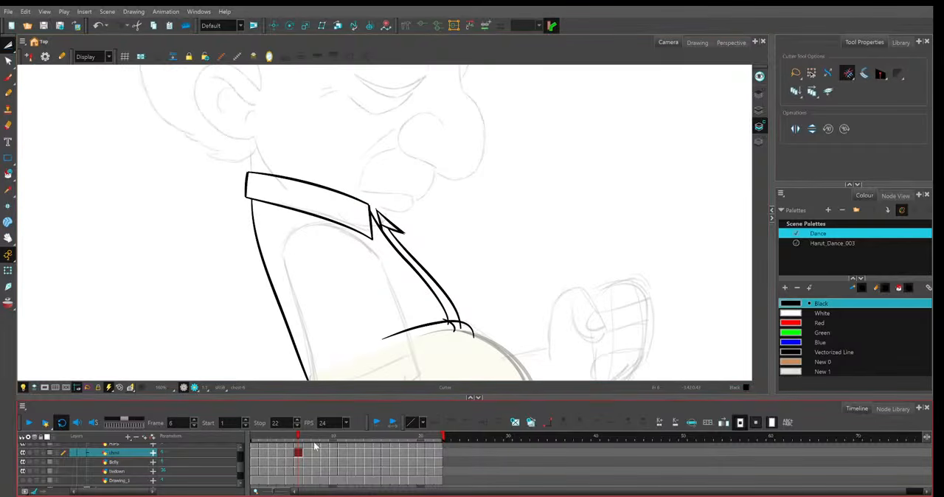
Cut off the overshooting line ends at the collar corners and where the shirt front meets the belly on frame 7.
left_click(311, 443)
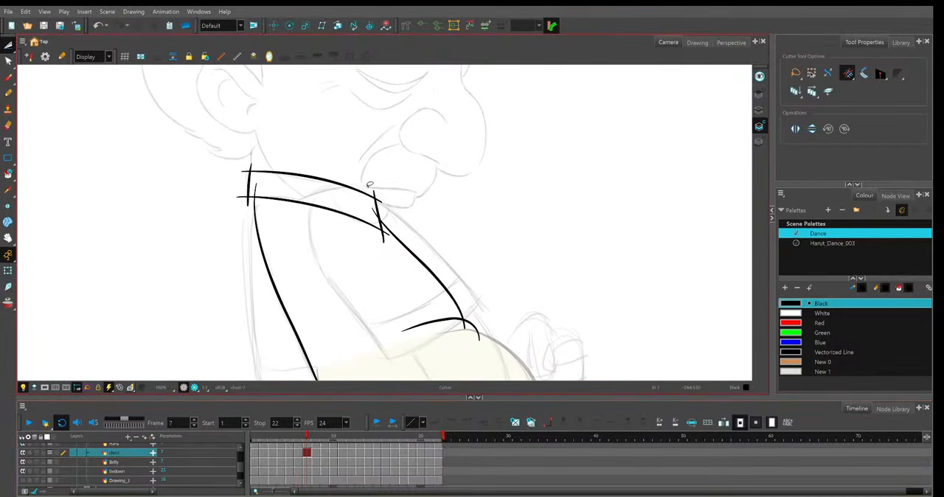
left_click_drag(373, 187, 385, 237)
left_click_drag(248, 164, 242, 202)
left_click_drag(447, 315, 456, 268)
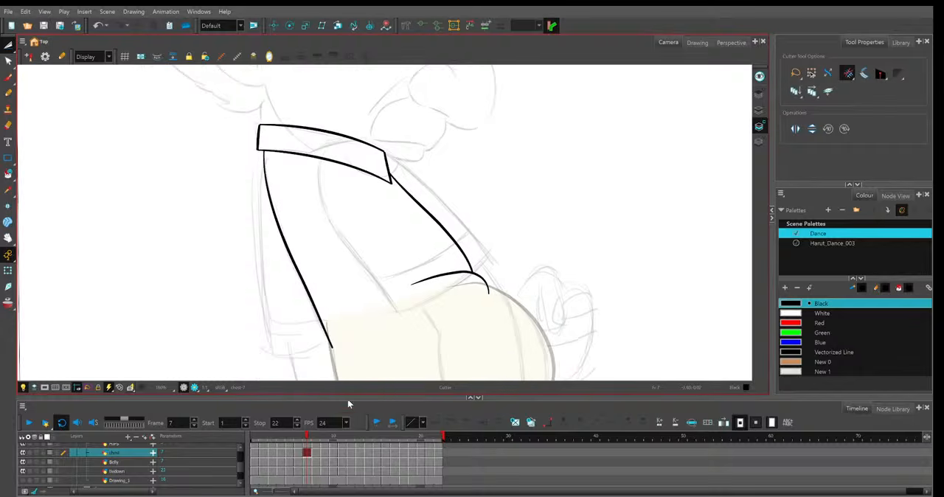
Cut off the overshooting line ends at the collar corners on frame 8.
left_click(316, 441)
left_click(316, 441)
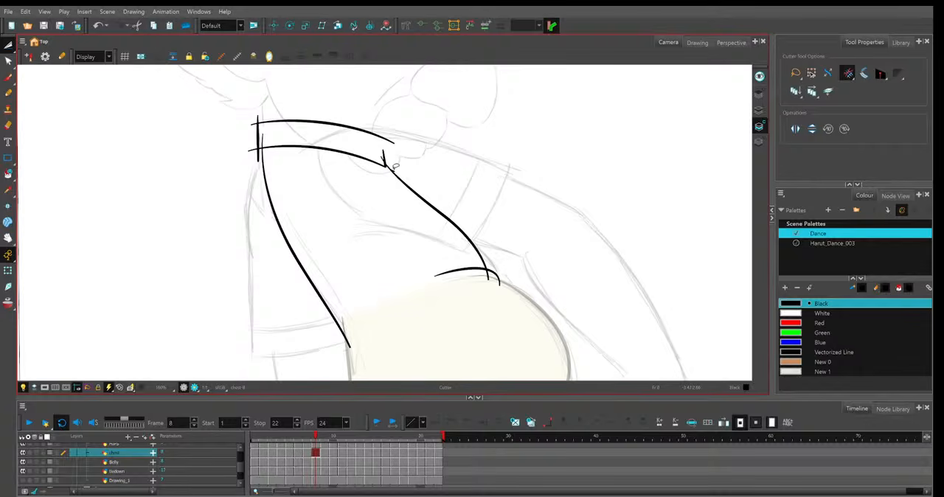
left_click_drag(252, 133, 253, 118)
left_click_drag(251, 147, 269, 138)
Trim the overshooting collar and shirt-front line ends of the chest drawing on frame 9.
key("period")
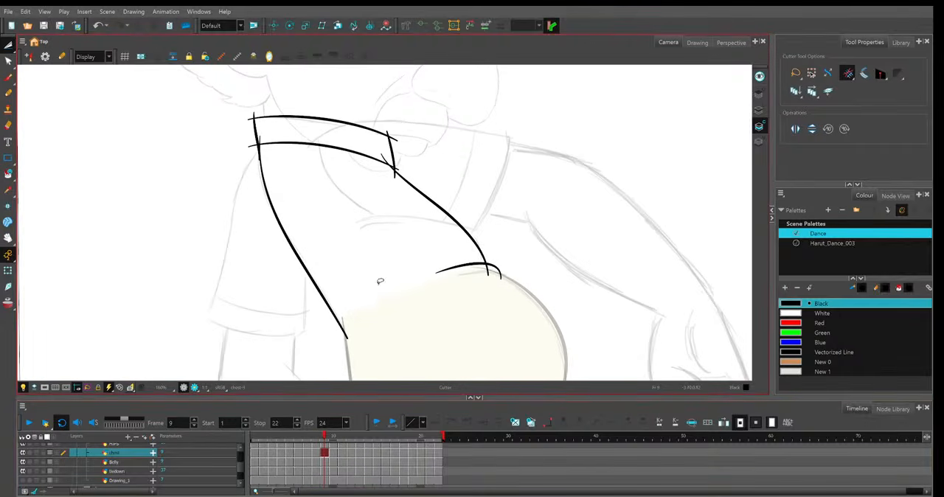
mouse_move(403, 181)
left_mouse_down()
mouse_move(385, 159)
mouse_move(411, 113)
left_mouse_up()
mouse_move(253, 140)
left_mouse_down()
mouse_move(255, 153)
mouse_move(256, 97)
left_mouse_up()
scroll(421, 323, "down", 1)
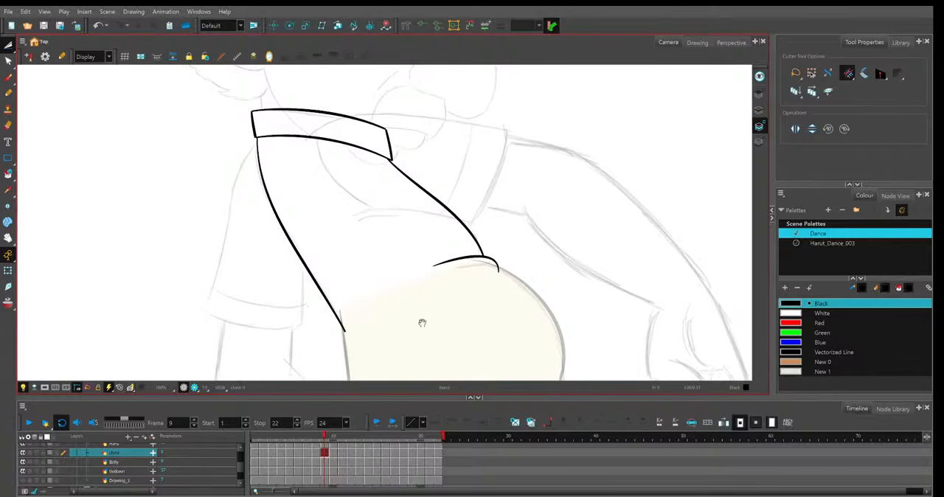
Remove the excess line ends at the back and front corners of the collar on frame 10.
left_click(333, 453)
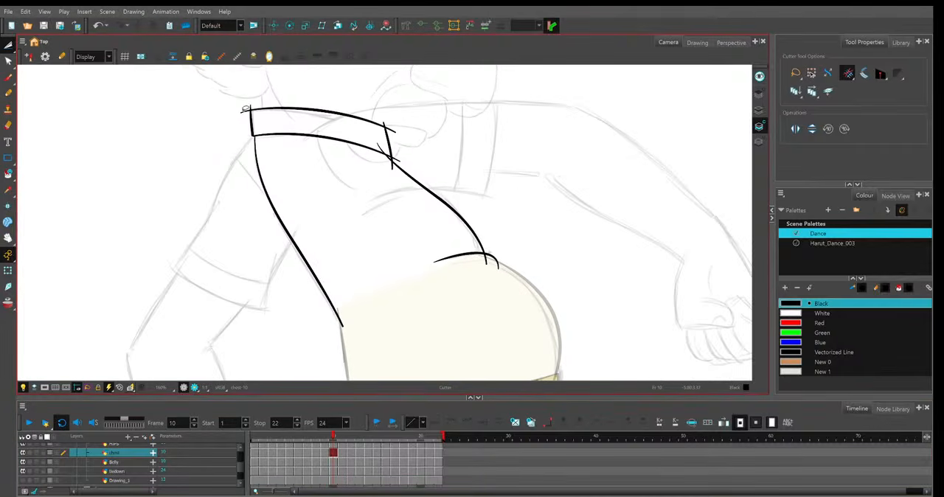
key("Delete")
left_click_drag(381, 120, 394, 137)
key("Delete")
Remove the overshooting line ends above the belly and at the collar's front and back corners on frame 11.
left_click(342, 453)
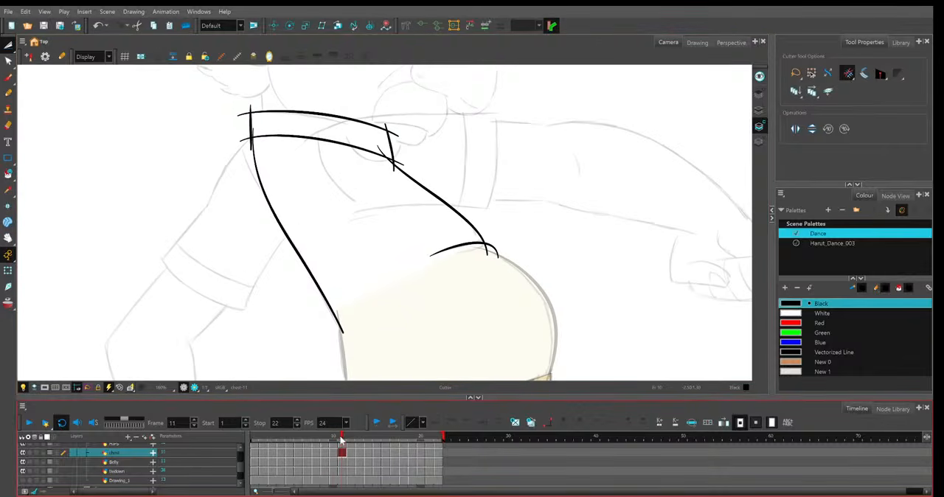
left_click_drag(480, 252, 494, 251)
key("Delete")
key("Delete")
mouse_move(388, 169)
left_mouse_down()
mouse_move(399, 164)
mouse_move(384, 128)
left_mouse_up()
key("Delete")
key("Delete")
mouse_move(245, 133)
left_mouse_down()
mouse_move(245, 144)
mouse_move(253, 106)
left_mouse_up()
key("Delete")
key("Delete")
Delete the overshooting line ends at the collar's front and back corners on frame 12.
left_click(344, 436)
left_click(350, 436)
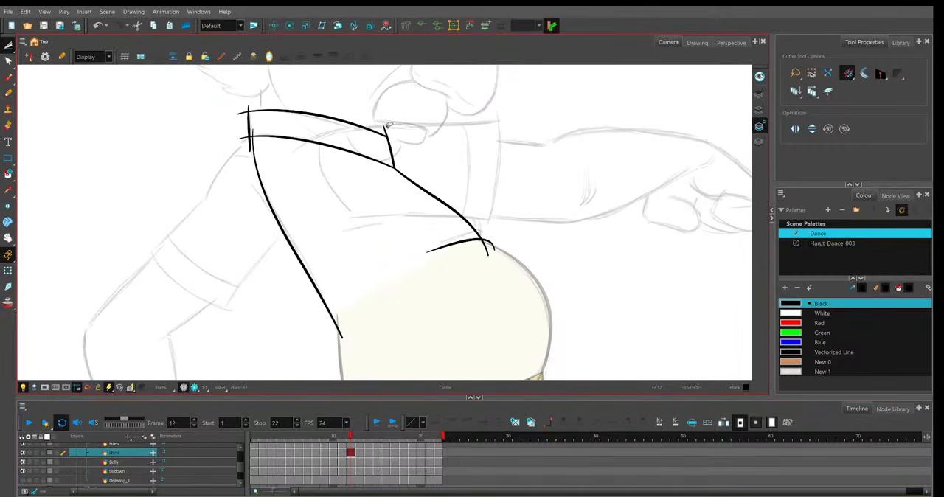
left_click_drag(386, 125, 383, 132)
key("Delete")
left_click_drag(243, 134, 251, 146)
key("Delete")
left_click_drag(242, 117, 254, 106)
key("Delete")
Trim the overshooting line ends at the collar's back and front corners on frame 13.
left_click(359, 436)
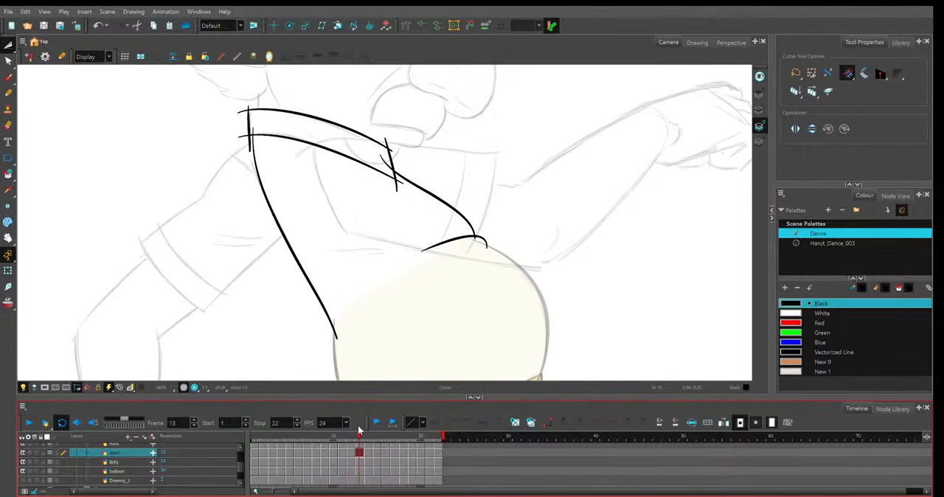
left_click_drag(251, 145, 248, 104)
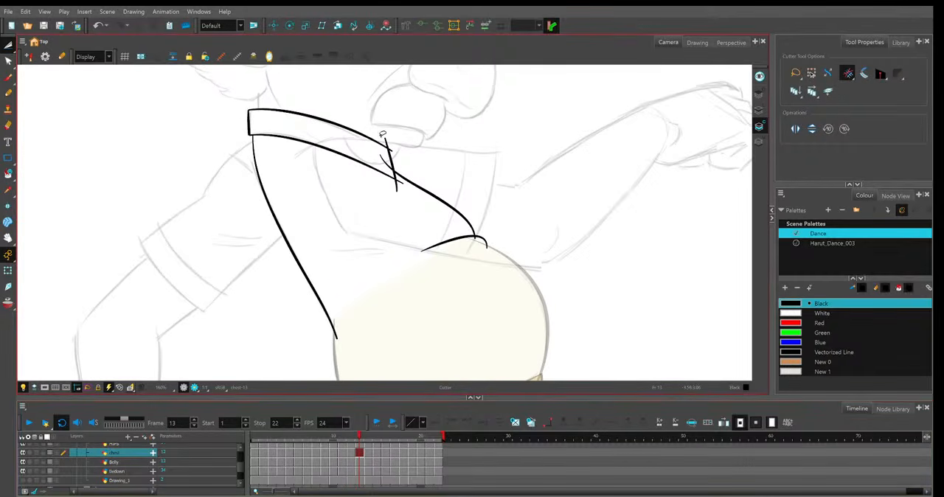
left_click_drag(383, 141, 402, 185)
Cut off the excess line ends at the collar's back and front corners on frame 14.
key("period")
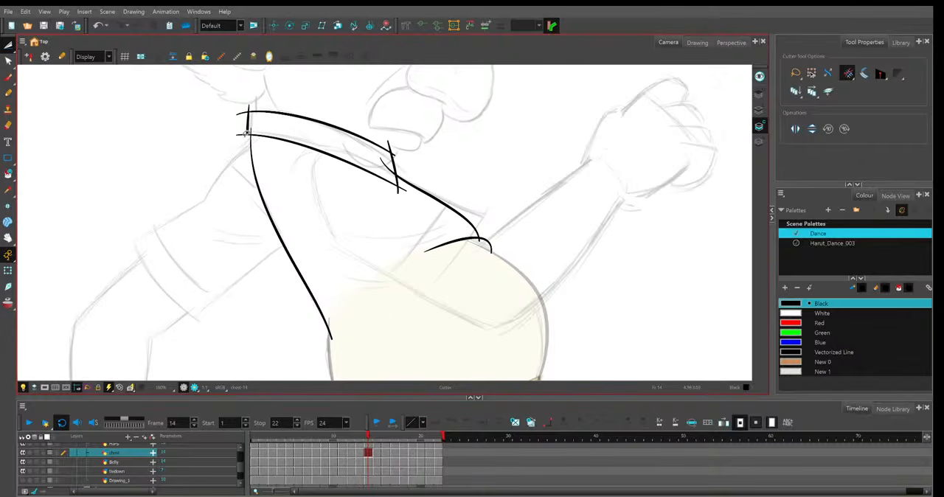
left_click_drag(245, 131, 247, 108)
mouse_move(386, 144)
left_mouse_down()
mouse_move(398, 155)
mouse_move(402, 194)
left_mouse_up()
Remove the overshooting line ends at the collar's front and back corners and where the shirt-front line meets the belly on frame 15.
left_click(393, 421)
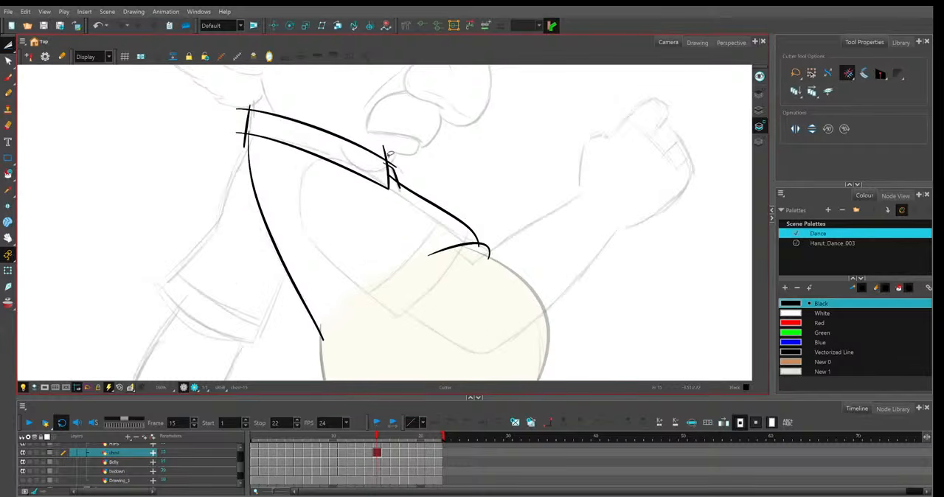
left_click_drag(389, 156, 407, 189)
left_click_drag(246, 126, 234, 147)
left_click_drag(236, 101, 254, 112)
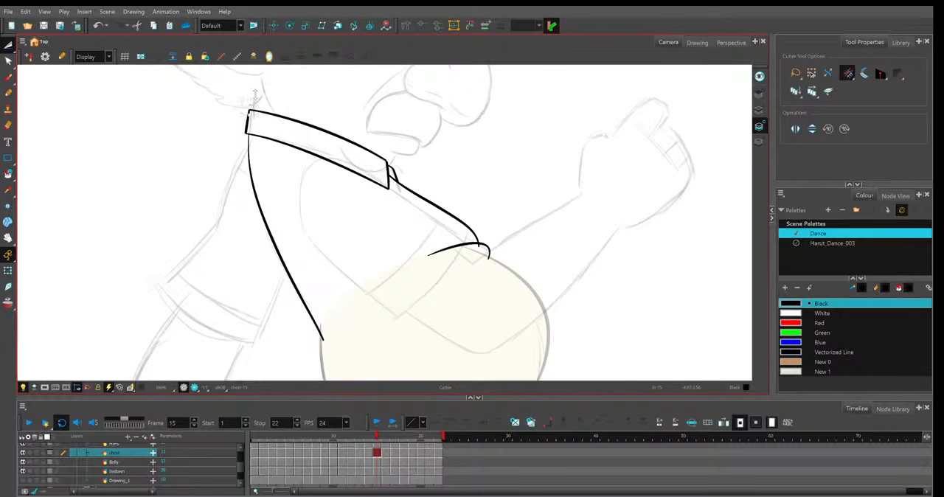
left_click_drag(473, 248, 487, 248)
left_click_drag(540, 261, 535, 252)
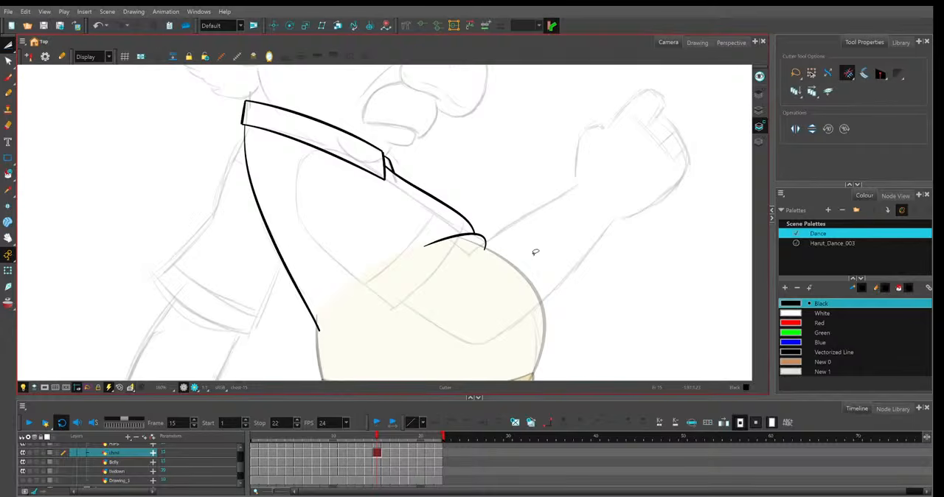
Trim the crossing line ends at the front collar flap and the collar's back corner on frame 16.
left_click(390, 438)
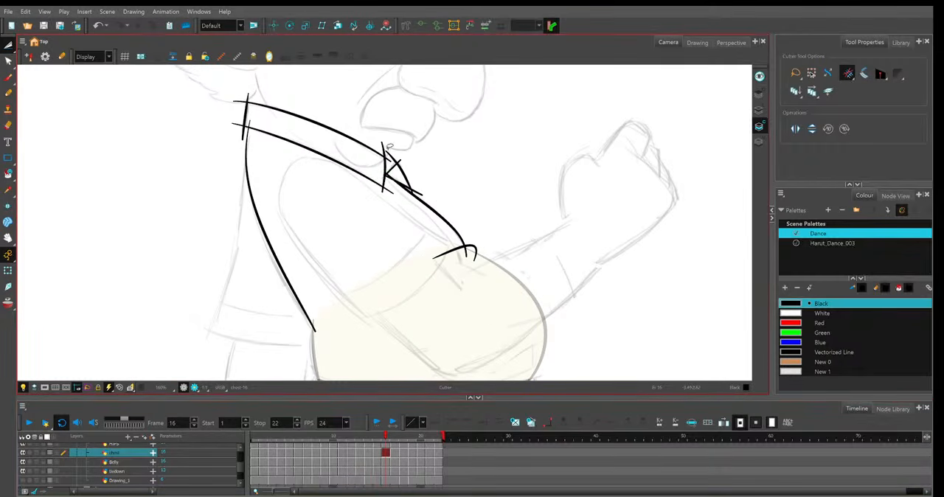
left_click_drag(390, 144, 402, 152)
mouse_move(418, 181)
left_mouse_down()
mouse_move(439, 165)
mouse_move(432, 155)
mouse_move(408, 156)
mouse_move(380, 197)
left_mouse_up()
left_click_drag(242, 119, 248, 96)
Trim the overshooting ends at the collar's front corner and on the small far collar flap on frame 17.
left_click(393, 424)
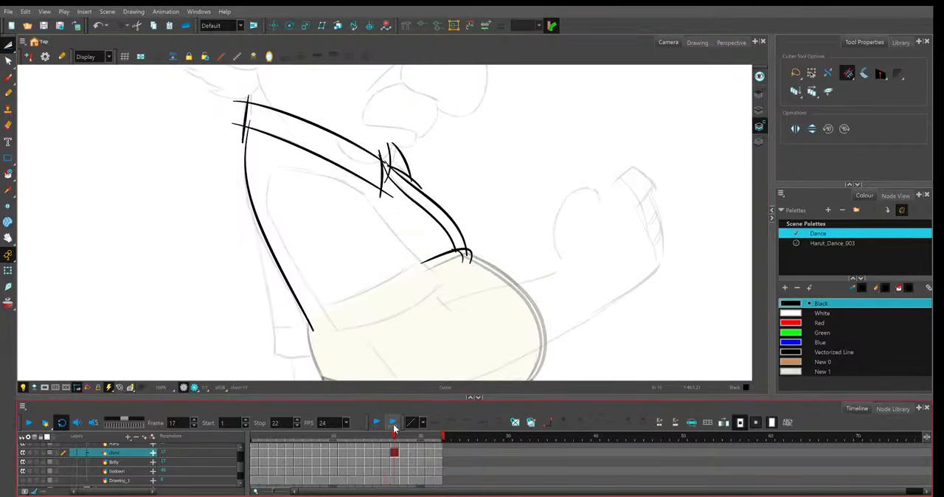
left_click_drag(378, 195, 389, 180)
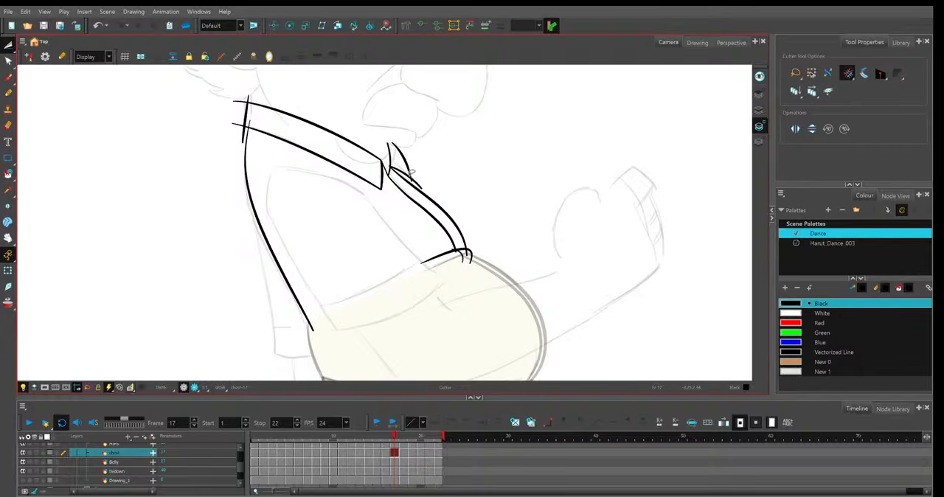
left_click_drag(412, 176, 417, 189)
left_click_drag(389, 155, 391, 165)
Clean up the overshooting line ends around the far collar flap and the collar's front corner on frame 18.
left_click(404, 436)
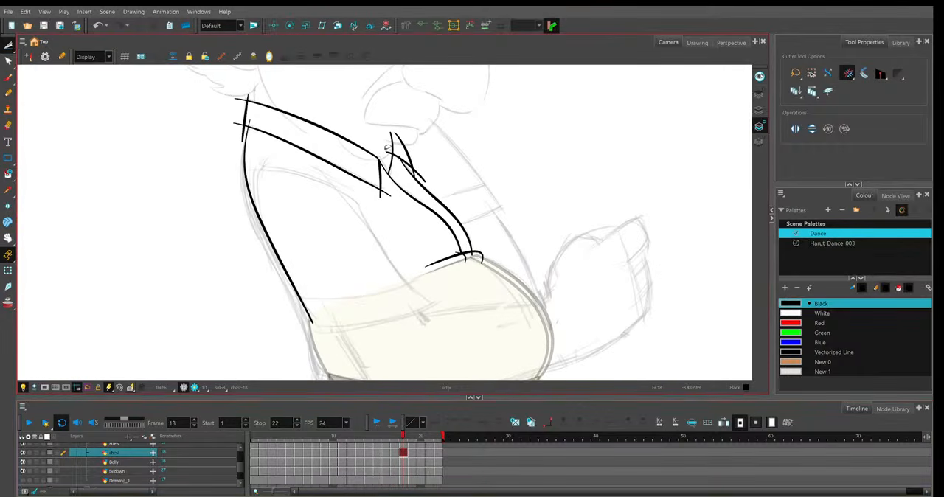
left_click_drag(388, 148, 428, 160)
key("ctrl+z")
left_click_drag(403, 150, 399, 151)
left_click_drag(388, 188, 387, 190)
Trim the excess line ends at the collar's front and back and above the belly on frame 19, and advance to frame 20.
left_click(412, 436)
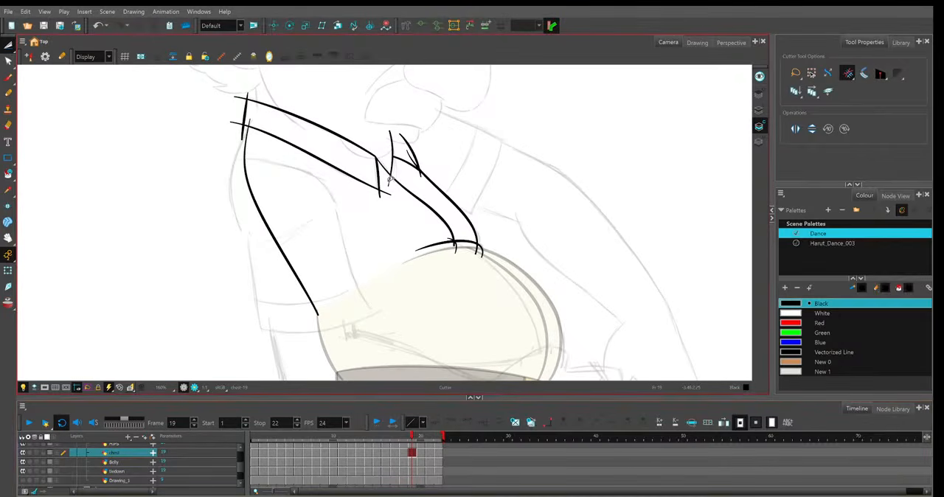
left_click_drag(389, 178, 392, 186)
left_click_drag(248, 134, 252, 87)
left_click_drag(449, 237, 477, 252)
key("period")
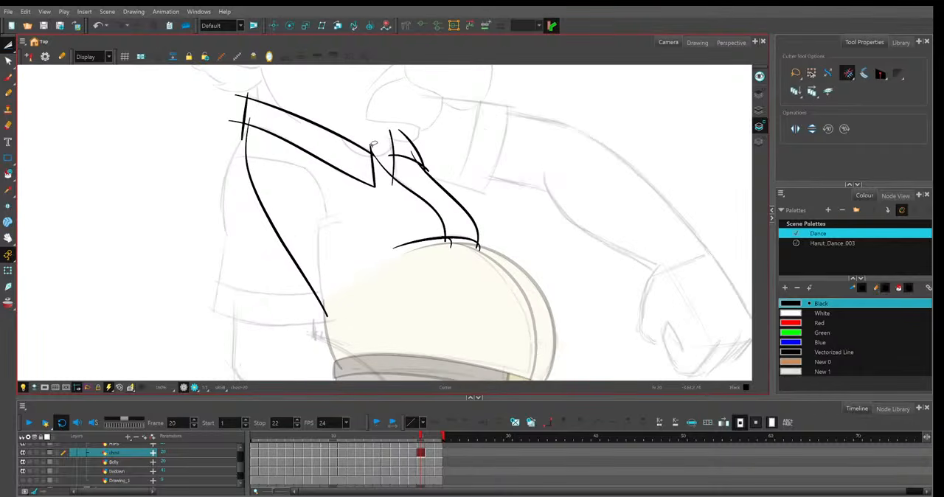
key("alt+q")
left_click(370, 149)
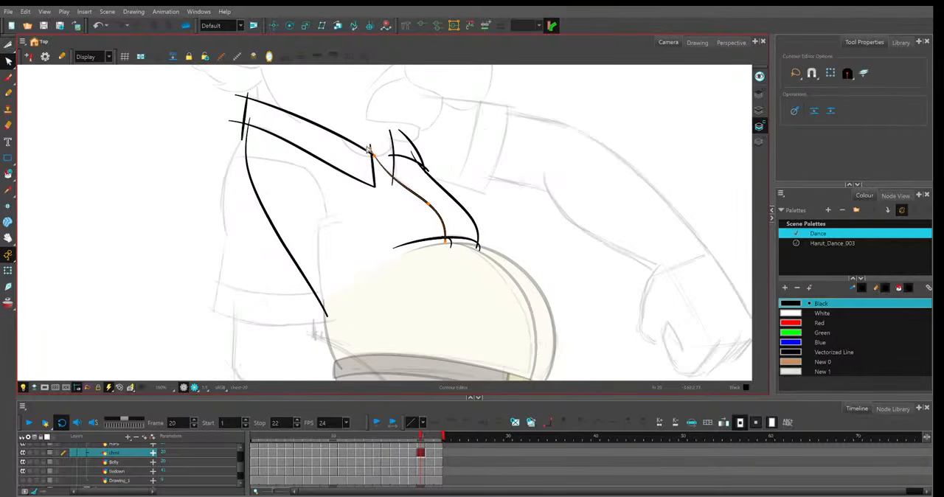
left_click_drag(367, 149, 371, 152)
key("ctrl+z")
Trim the collar's overshooting top line at its front corner and extend the shirt-front line's upper end past that corner on frame 20.
key("space")
scroll(379, 131, "up", 4)
key("alt+t")
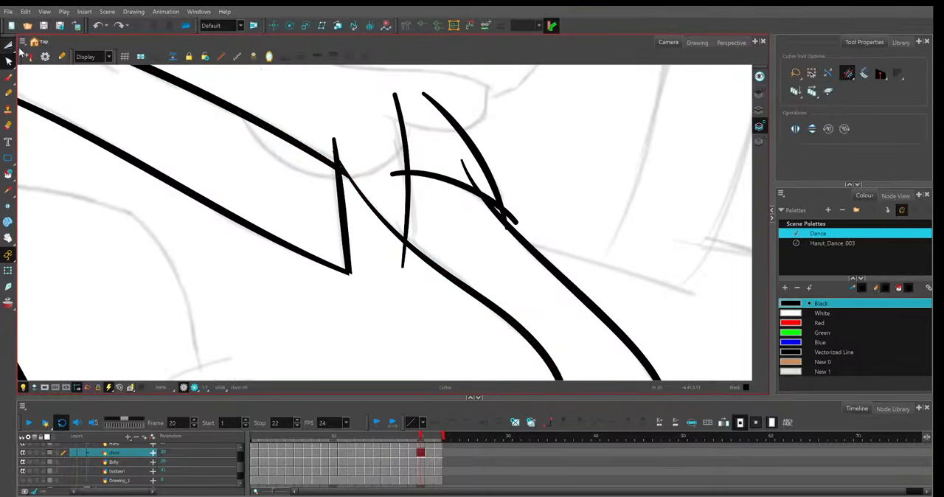
left_click_drag(348, 164, 340, 175)
left_click(8, 62)
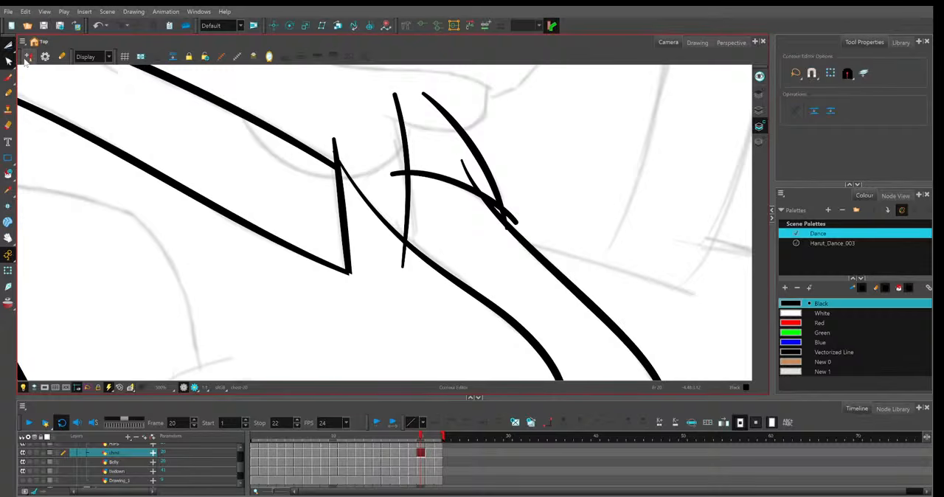
left_click(347, 180)
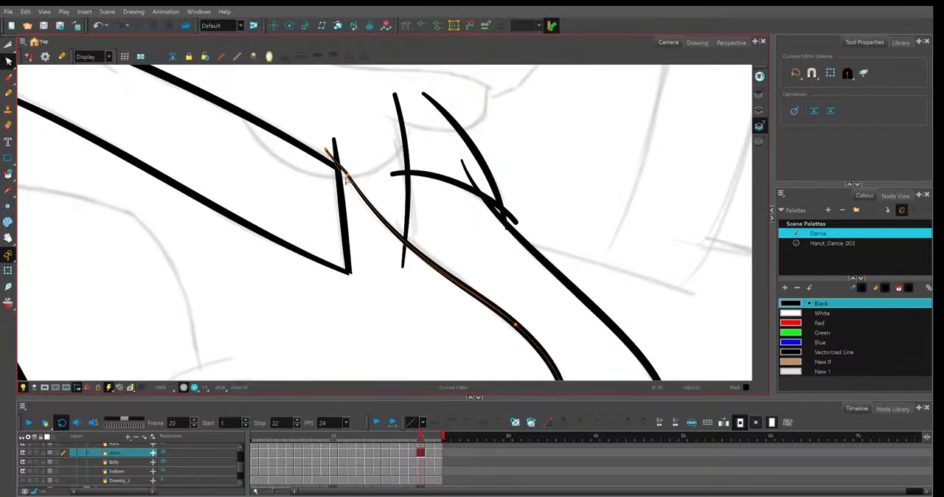
key("alt+t")
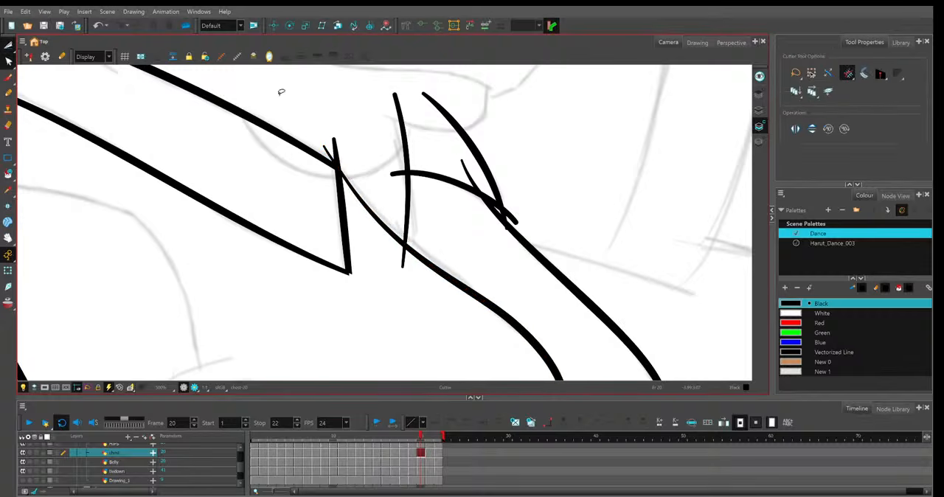
Cut off the line ends sticking out at the collar's front corner and around the far collar flap on frame 20.
left_click_drag(324, 140, 342, 151)
left_click_drag(398, 166, 397, 183)
left_click_drag(397, 258, 410, 257)
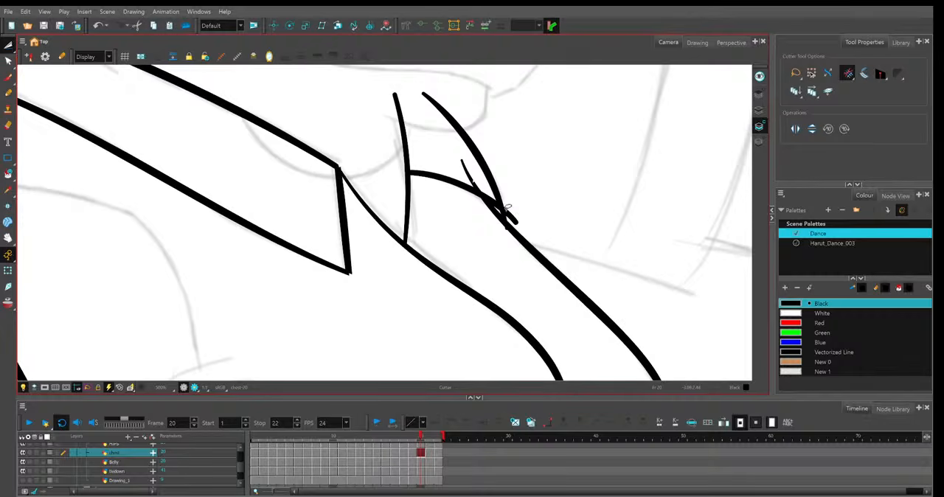
left_click_drag(507, 213, 521, 225)
left_click_drag(474, 172, 459, 175)
Trim the overshooting line ends at the collar's back corner on frame 20.
key("1")
key("1")
key("1")
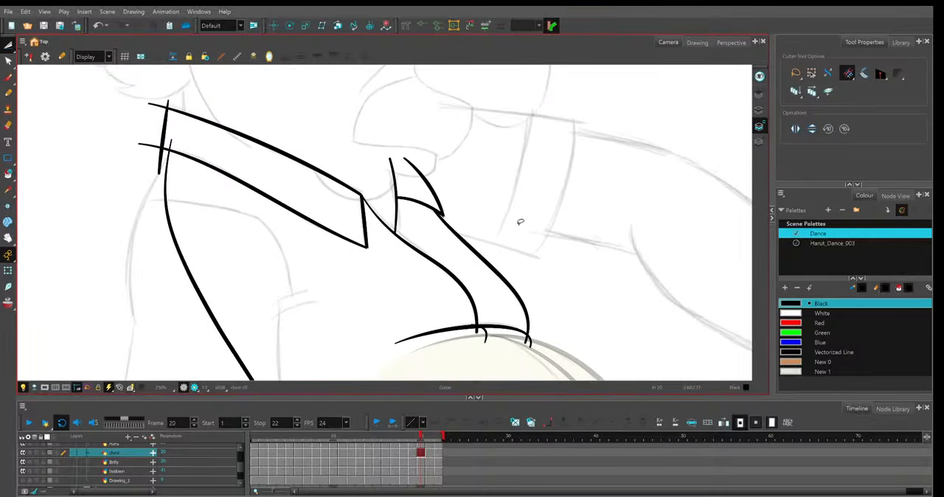
key("1")
key("space")
left_click_drag(514, 234, 529, 229)
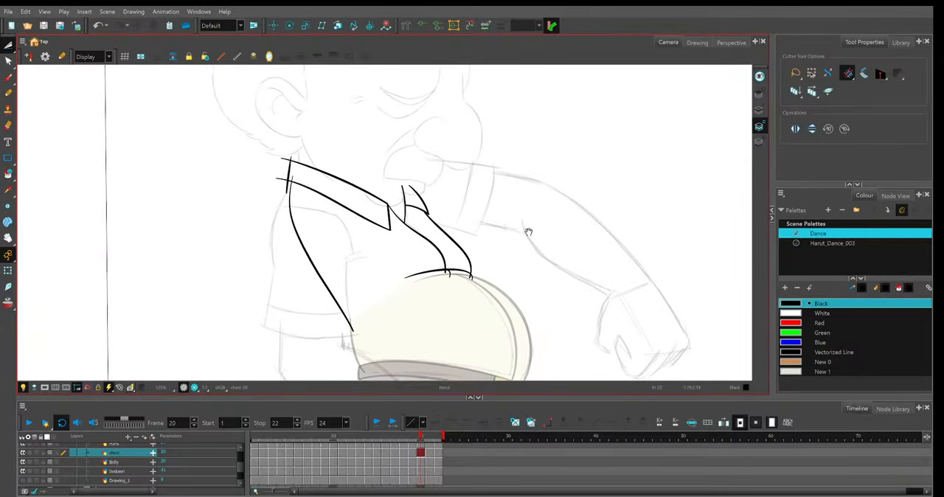
key("1")
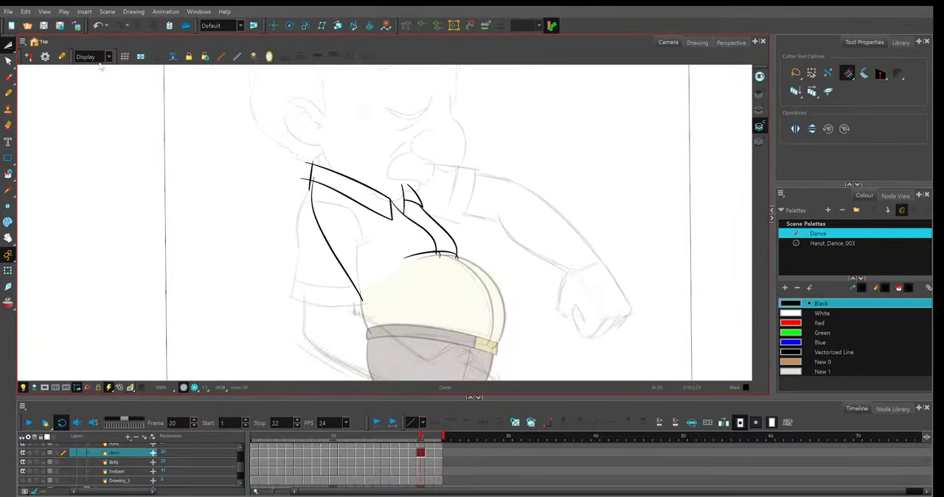
left_click_drag(303, 183, 313, 158)
Remove the overshooting line ends at the collar's front and back corners on frame 21.
left_click(431, 443)
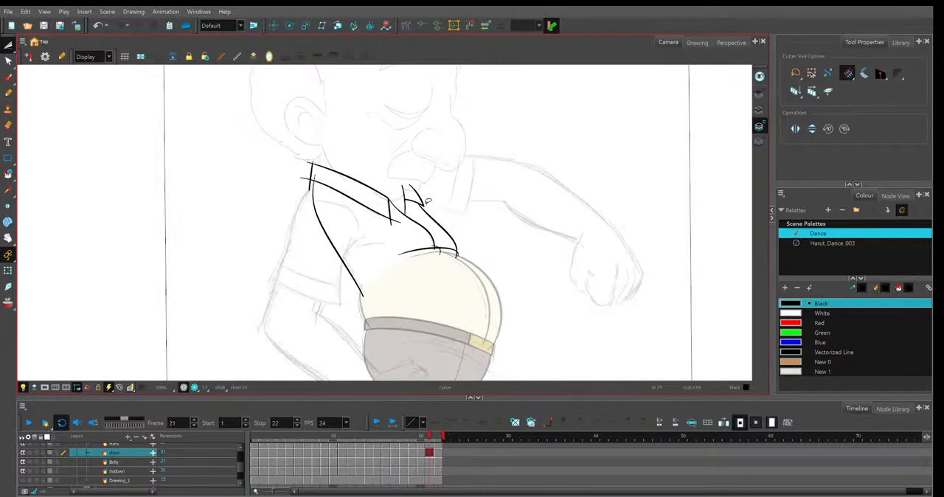
left_click_drag(400, 218, 390, 225)
left_click_drag(315, 157, 315, 189)
Adjust the small hooked line above the belly with the Contour Editor and cut the shirt-front line ends overshooting there on frame 21.
scroll(504, 233, "up", 3)
mouse_move(534, 250)
left_mouse_down()
mouse_move(504, 234)
mouse_move(488, 242)
left_mouse_up()
scroll(488, 242, "up", 1)
key("alt+q")
left_click(334, 243)
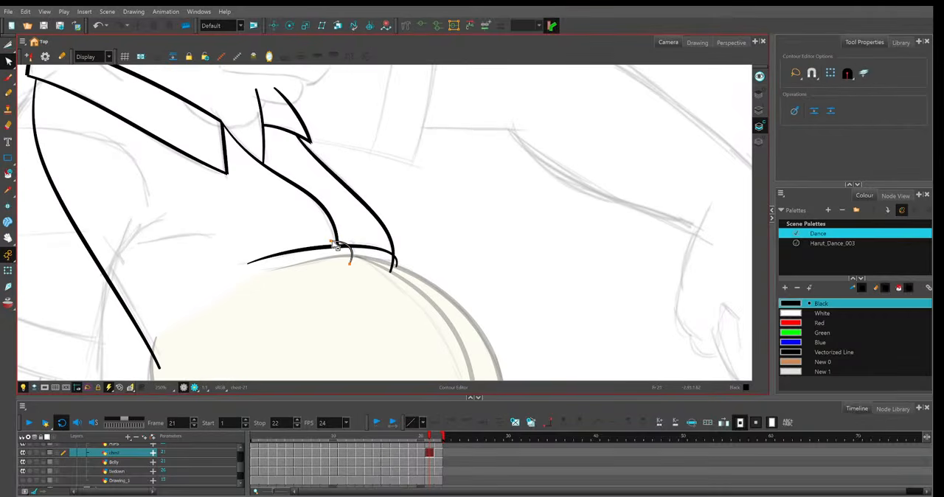
key("alt+t")
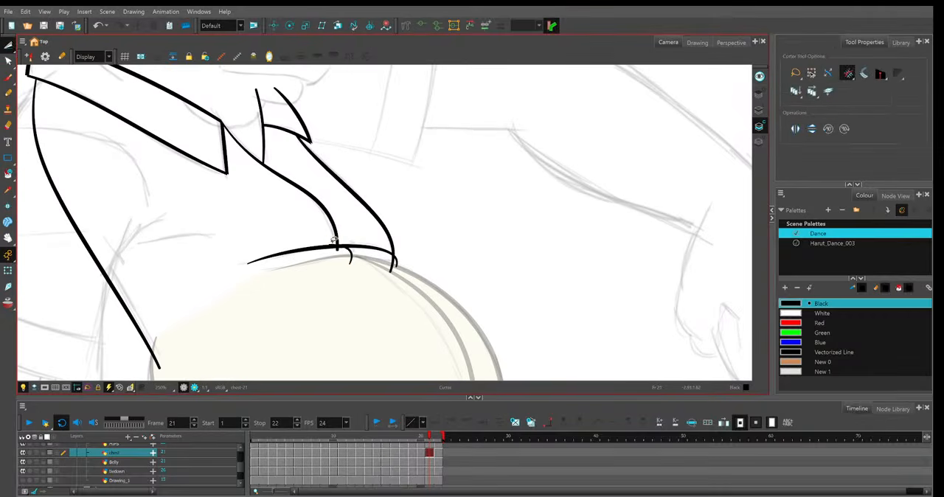
left_click_drag(334, 243, 415, 264)
Trim the overshooting line ends above the belly, around the far collar flap and at the collar's front corner on frame 22.
key("period")
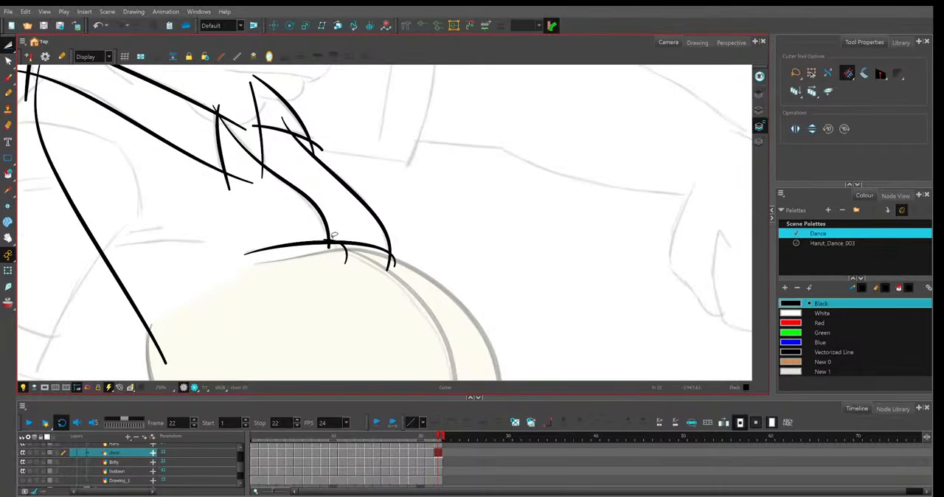
left_click_drag(334, 237, 330, 247)
left_click_drag(393, 259, 386, 265)
mouse_move(321, 152)
left_mouse_down()
mouse_move(283, 126)
mouse_move(258, 135)
left_mouse_up()
left_click_drag(268, 170, 256, 173)
mouse_move(242, 132)
left_mouse_down()
mouse_move(235, 116)
mouse_move(209, 109)
left_mouse_up()
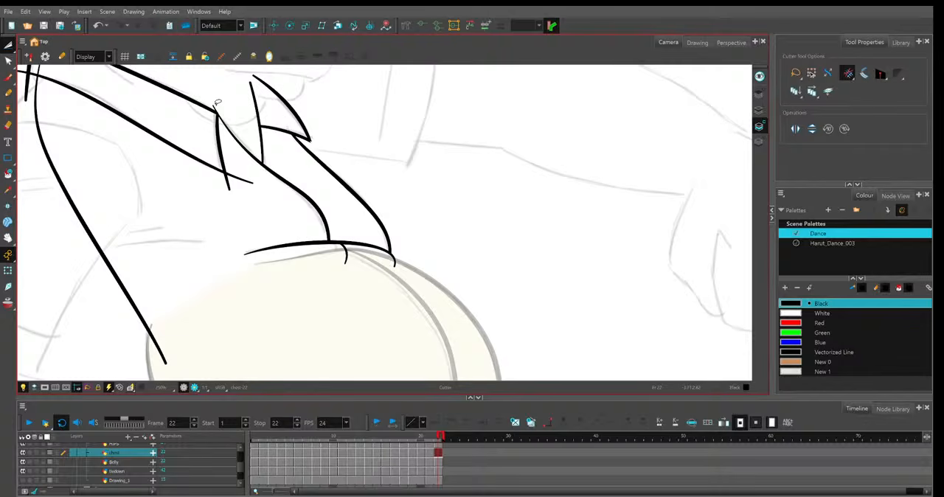
left_click_drag(241, 174, 224, 184)
Cut off the excess line ends at the collar's back corner on frame 22.
left_click_drag(399, 168, 583, 271)
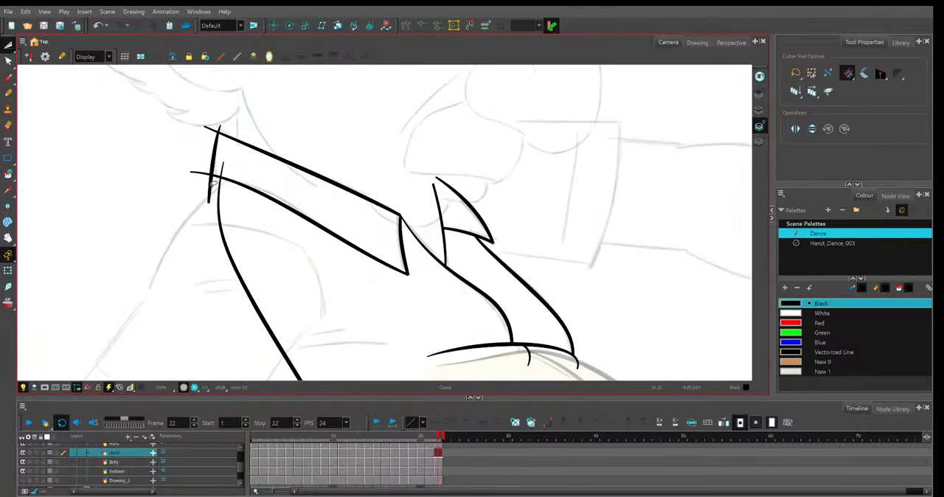
left_click_drag(213, 184, 212, 130)
key("shift+m")
key("2")
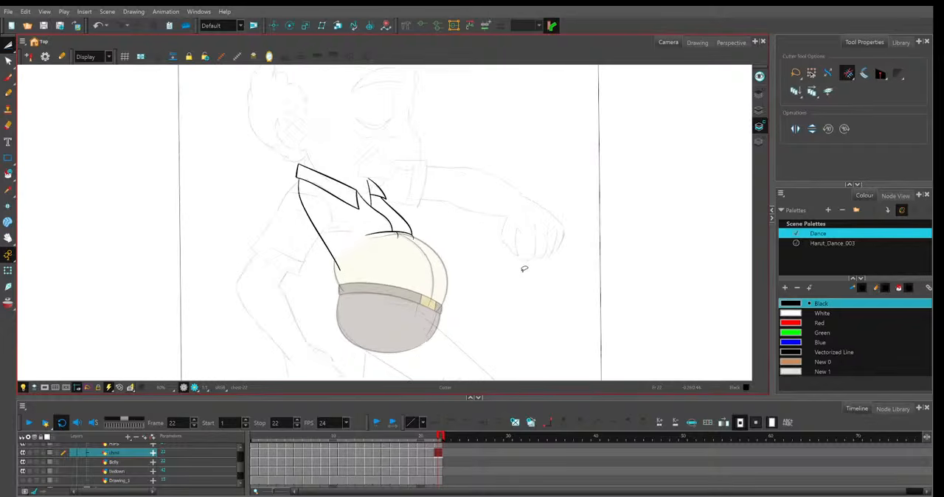
key("2")
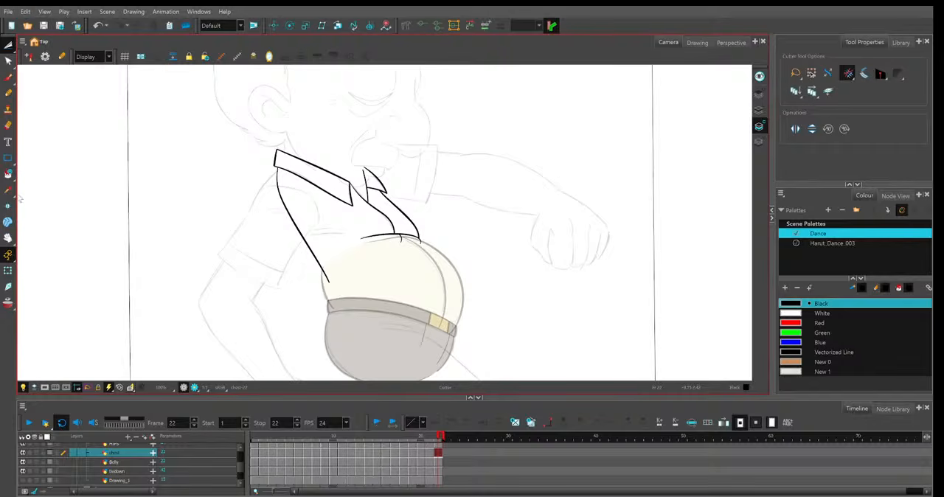
Show the strokes and use Close Gap to join the shirt's bottom line ends and connect the far collar flap to the collar on frame 22.
left_click(8, 174)
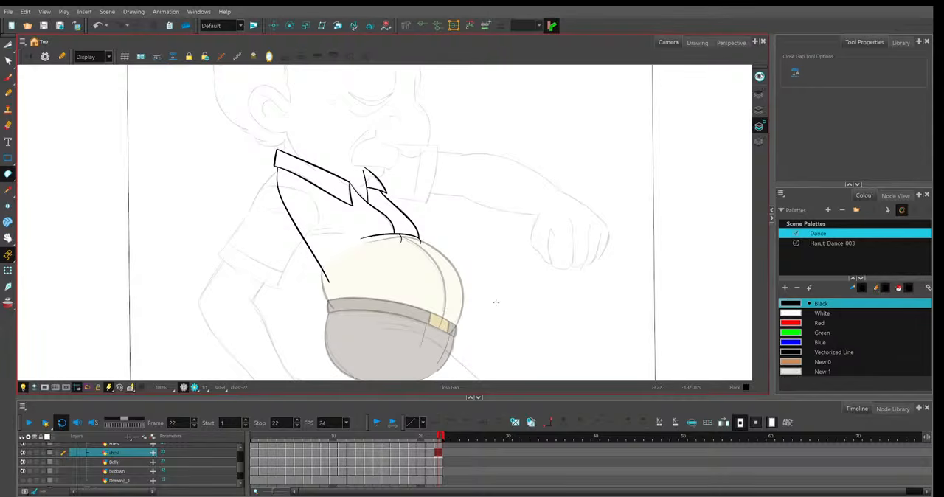
key("k")
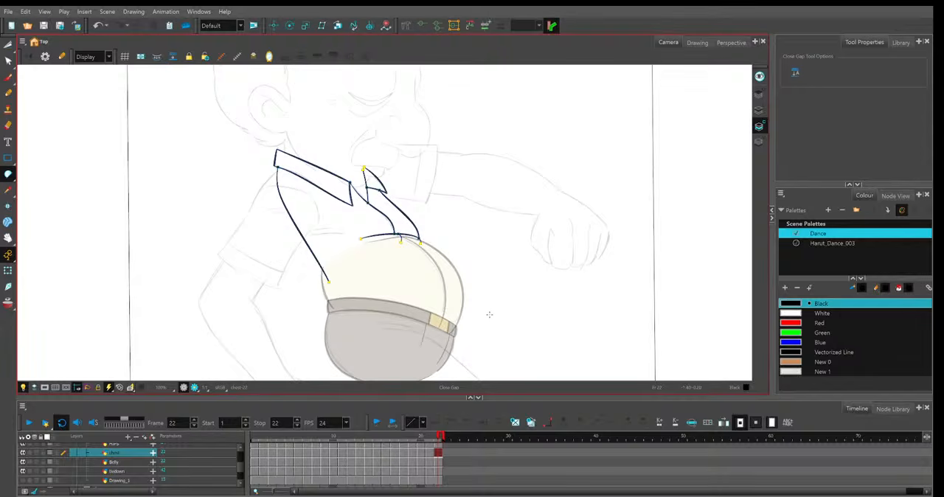
key("2")
key("2")
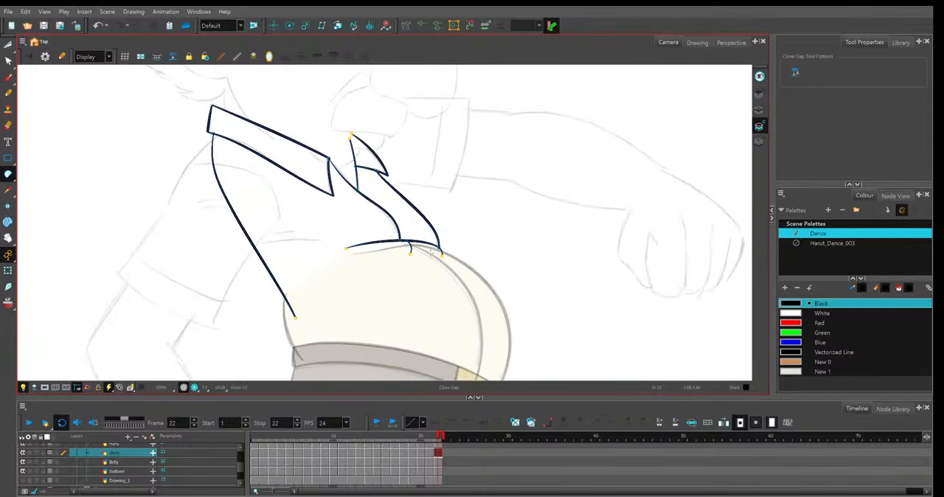
key("2")
key("2")
key("2")
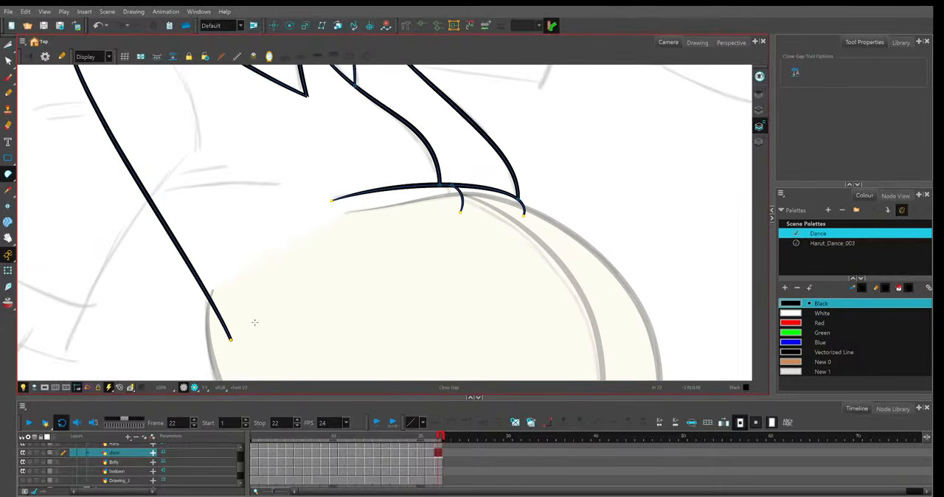
key("2")
key("1")
key("1")
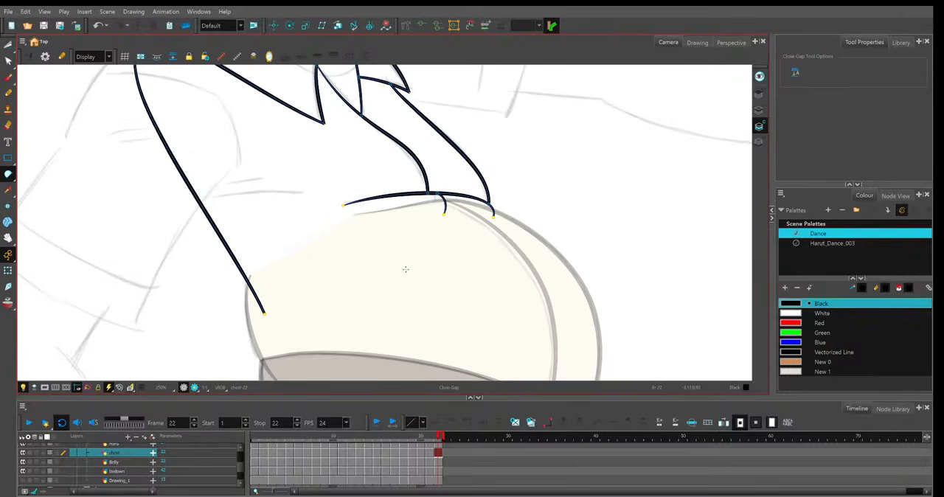
scroll(353, 289, "up", 1)
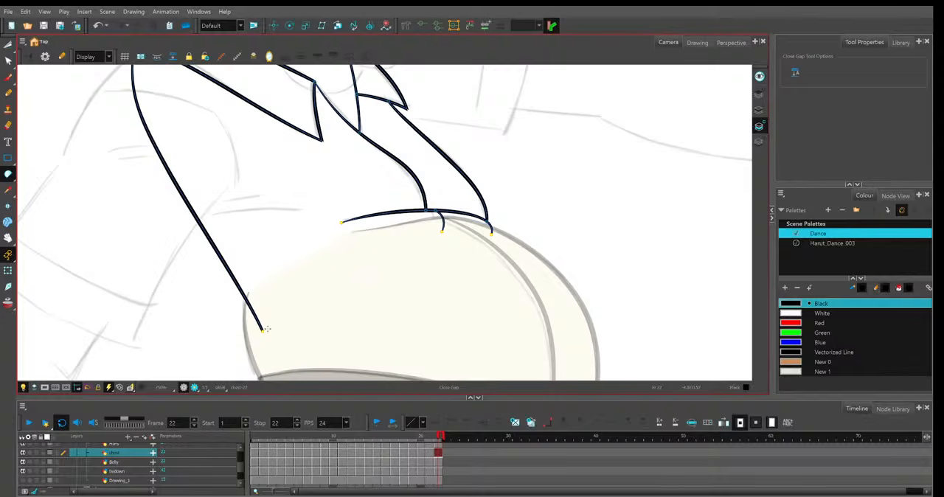
left_click_drag(267, 330, 494, 233)
left_click_drag(442, 179, 485, 285)
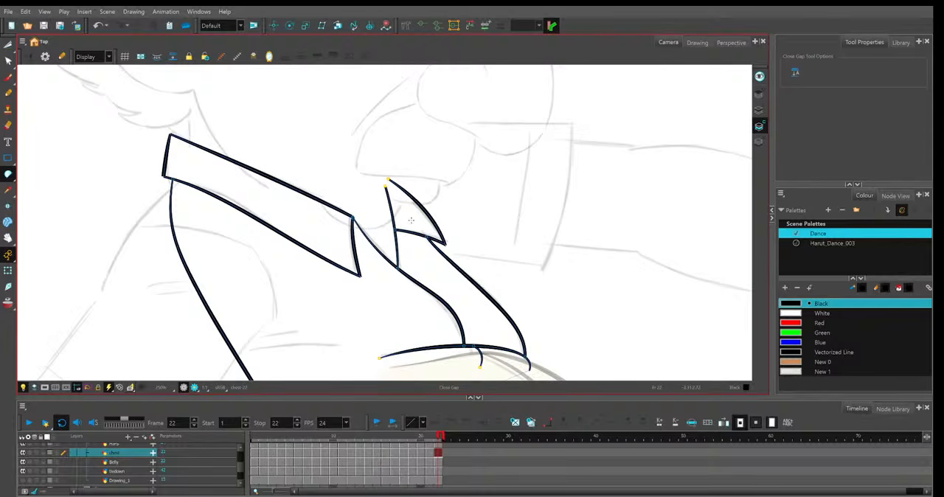
left_click_drag(387, 183, 220, 152)
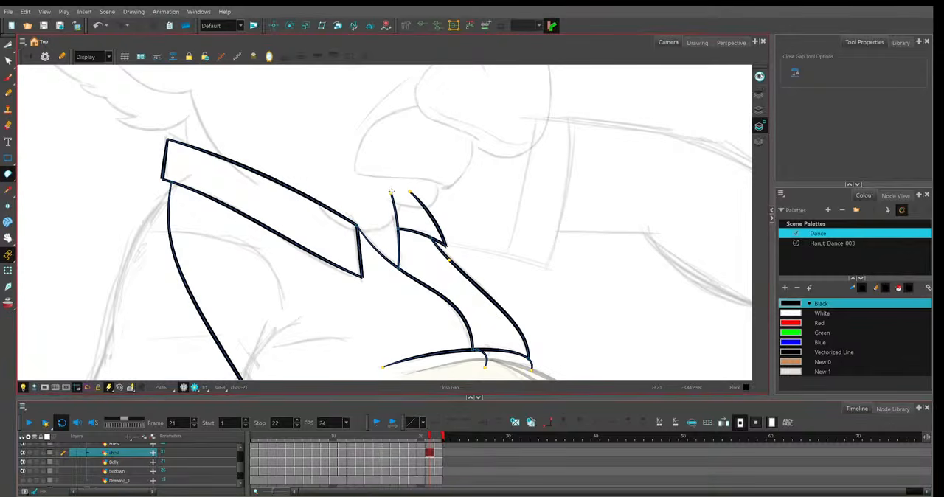
Close the gap between the lower ends of the back line and the belly-top line on frames 21 and 20.
left_click_drag(512, 299, 439, 168)
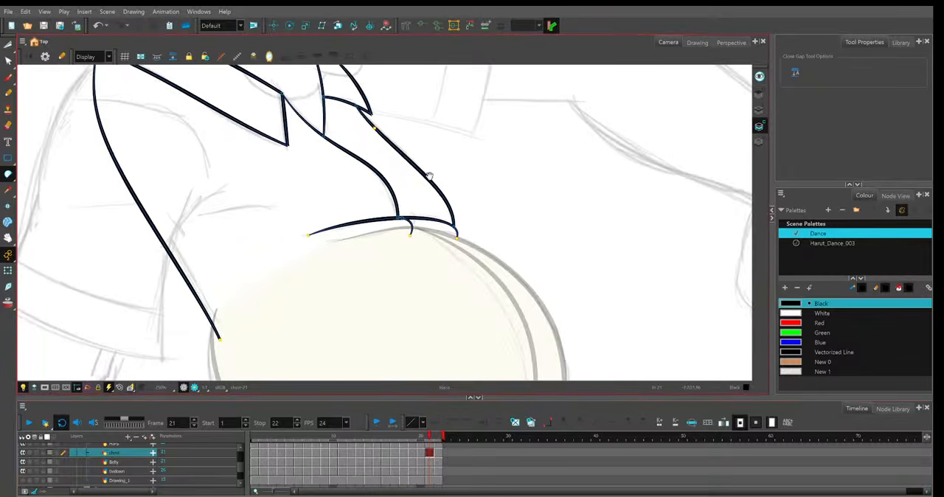
left_click_drag(208, 272, 457, 168)
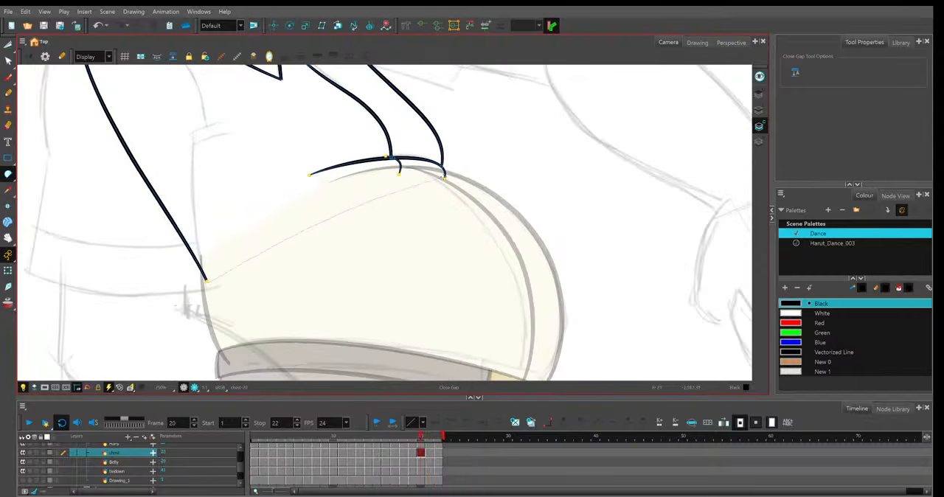
Cut off the tiny line end at the base of the shirt front, and close the gap from the far flap to the collar on frame 20.
scroll(458, 167, "up", 2)
key("alt+t")
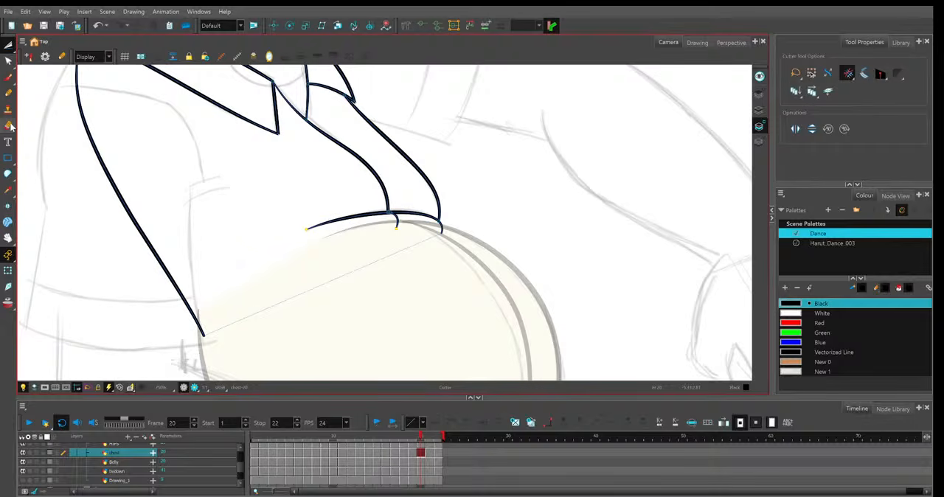
left_click(9, 174)
left_click_drag(174, 82, 269, 221)
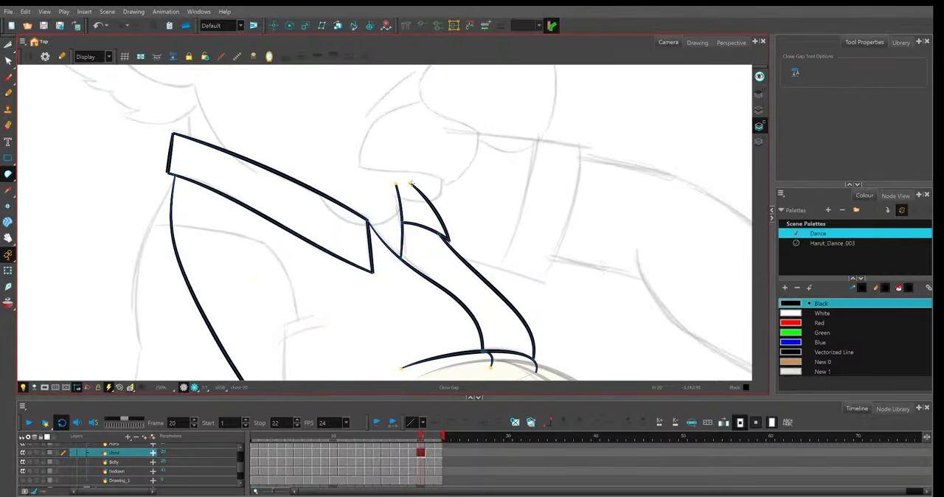
left_click_drag(407, 184, 385, 182)
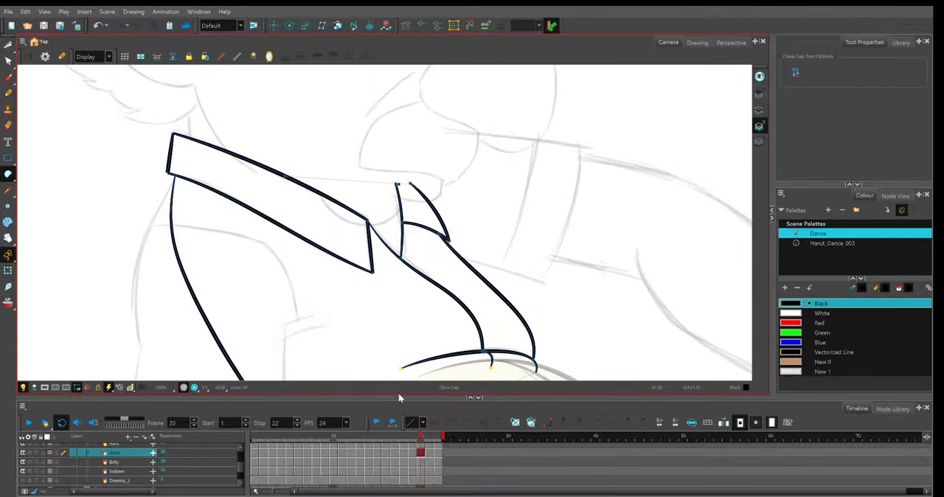
Close the shirt's open bottom on frame 19, joining the back line's lower end to the front end above the belly.
left_click(414, 439)
mouse_move(492, 231)
left_mouse_down()
mouse_move(424, 102)
mouse_move(425, 82)
left_mouse_up()
mouse_move(205, 298)
left_mouse_down()
mouse_move(333, 235)
mouse_move(355, 201)
left_mouse_up()
Close the gaps at the shirt's bottom and between the far collar flap and the collar's upper edge on frame 18.
left_click(403, 437)
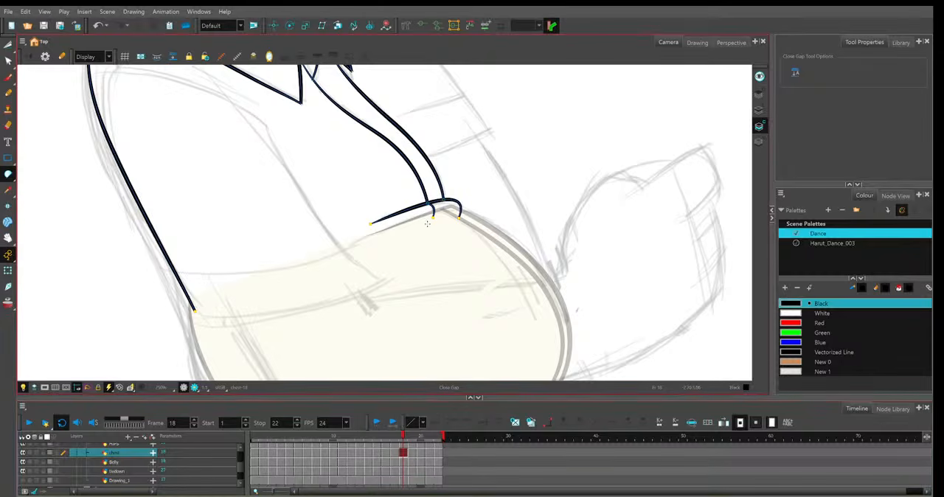
left_click_drag(432, 221, 461, 222)
left_click_drag(443, 170, 490, 308)
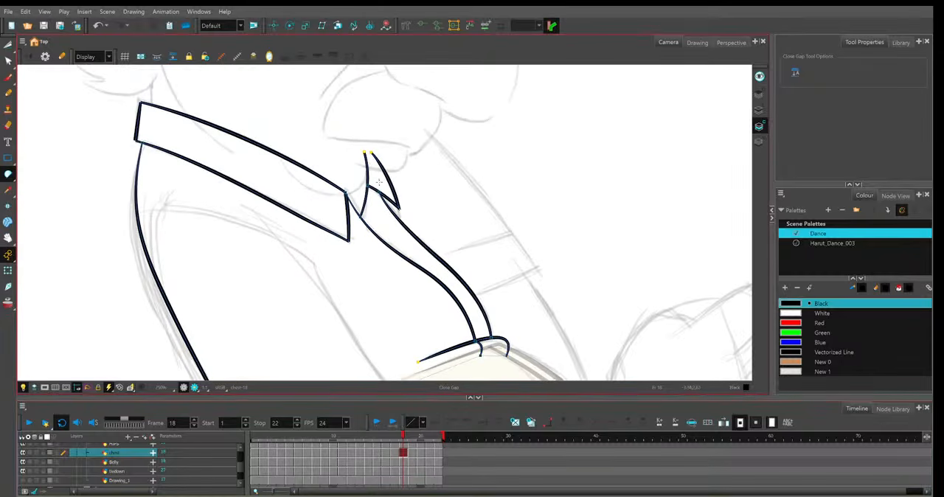
left_click_drag(371, 168, 238, 136)
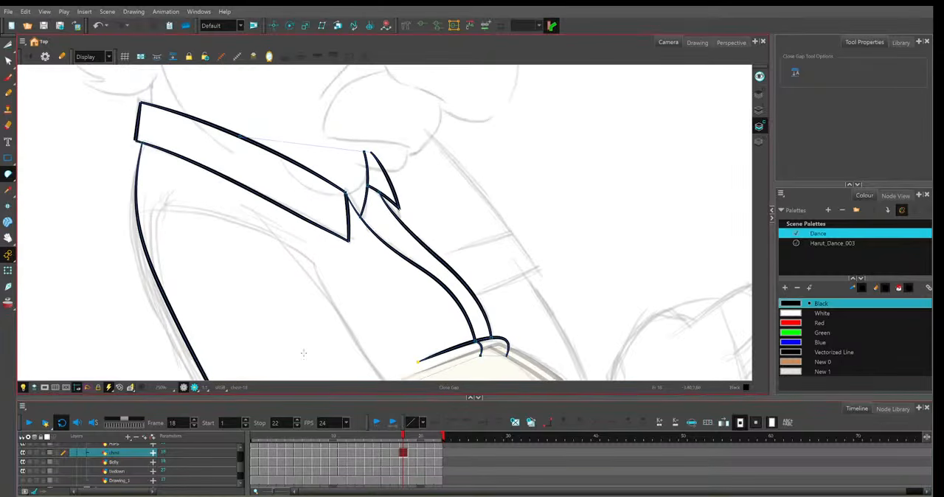
Close the gap between the back line's lower end and the hooked line above the belly on frame 17.
left_click(394, 438)
left_click_drag(441, 247, 426, 138)
left_click_drag(445, 258, 456, 267)
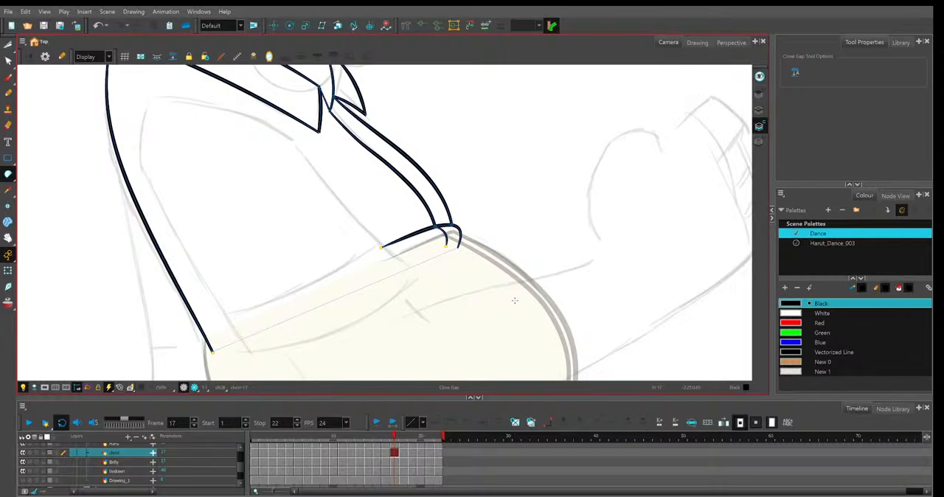
mouse_move(458, 154)
left_mouse_down()
mouse_move(514, 266)
mouse_move(483, 151)
left_mouse_up()
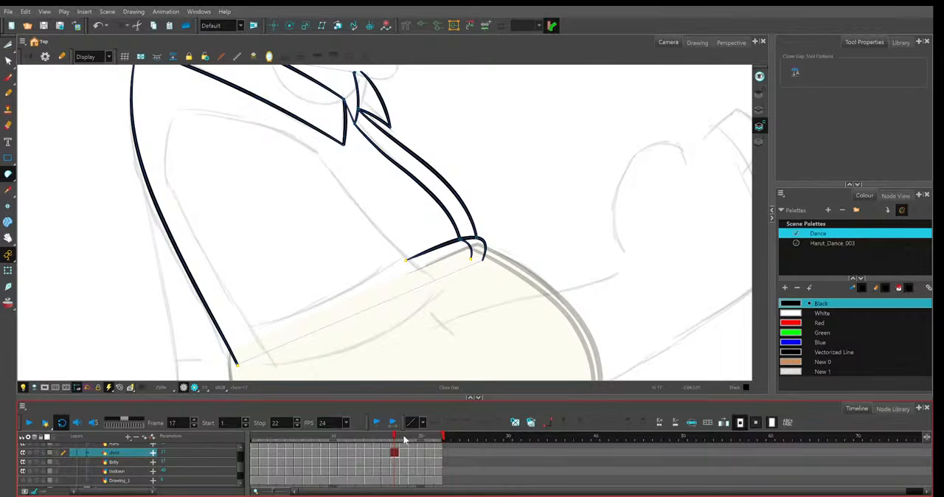
Recheck frame 18, and close the shirt's bottom gap from the back line to the hooked front end on frame 16.
left_click(402, 436)
left_click_drag(401, 430, 386, 430)
left_click(492, 261)
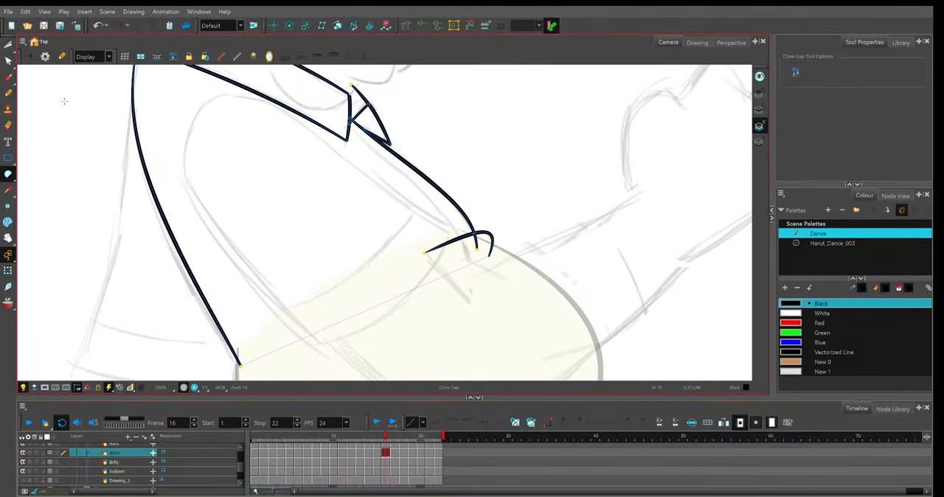
Cut the shirt-front line end overshooting onto the belly and close the gap at the far collar flap's tip on frame 16.
left_click(8, 45)
left_click_drag(468, 246, 484, 244)
left_click_drag(506, 180, 554, 297)
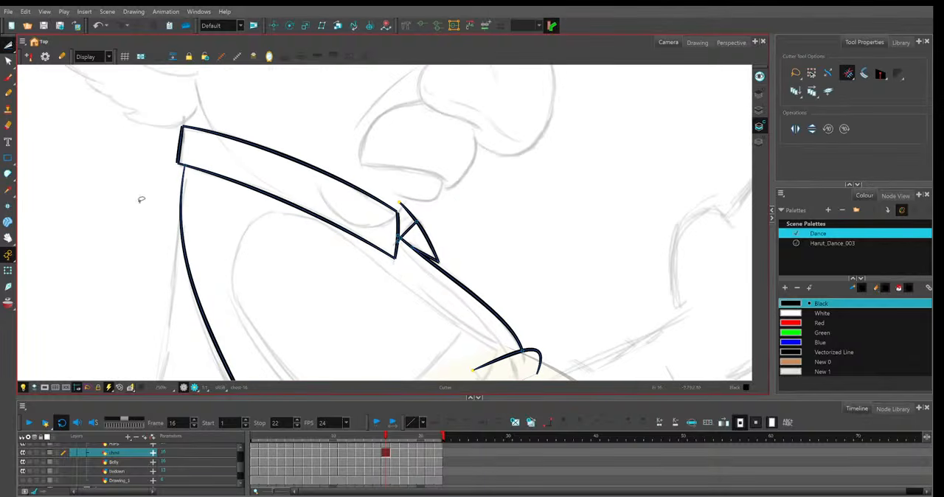
left_click(8, 174)
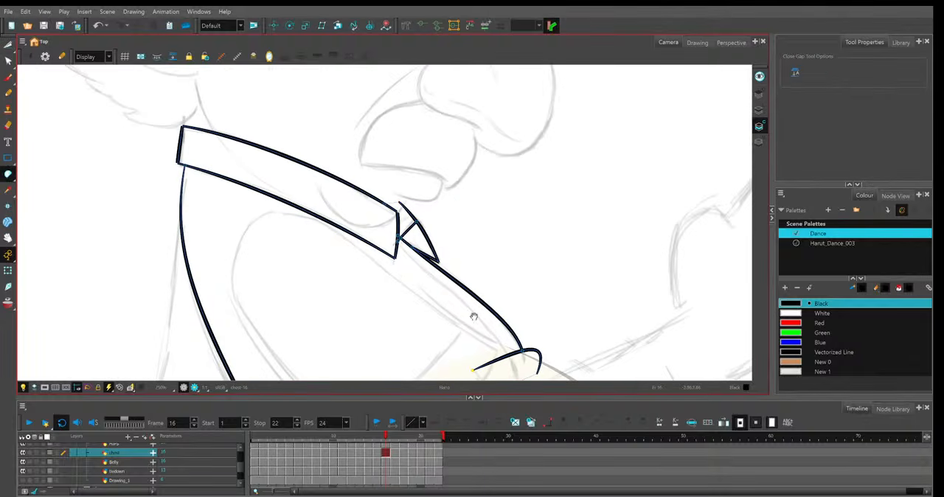
Step back through frames 15 and 14, closing the shirt's bottom gap above the belly and inspecting the collar outline.
key("comma")
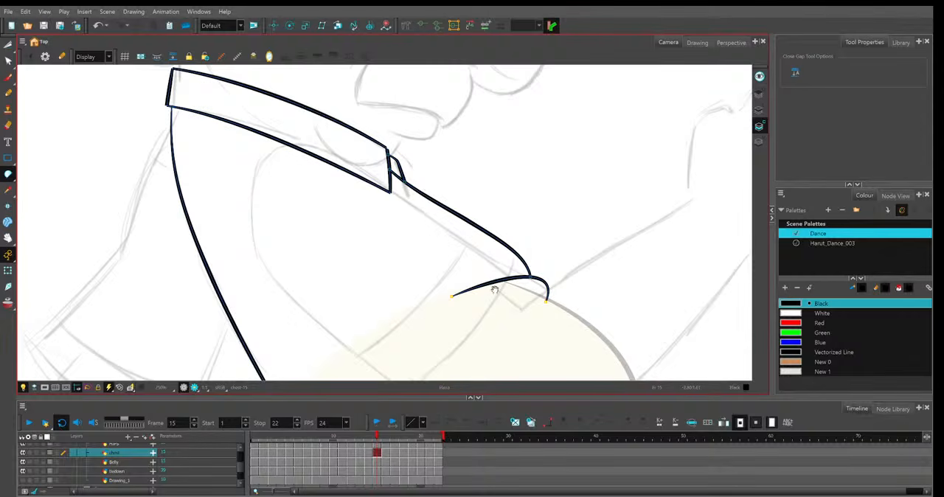
left_click(368, 435)
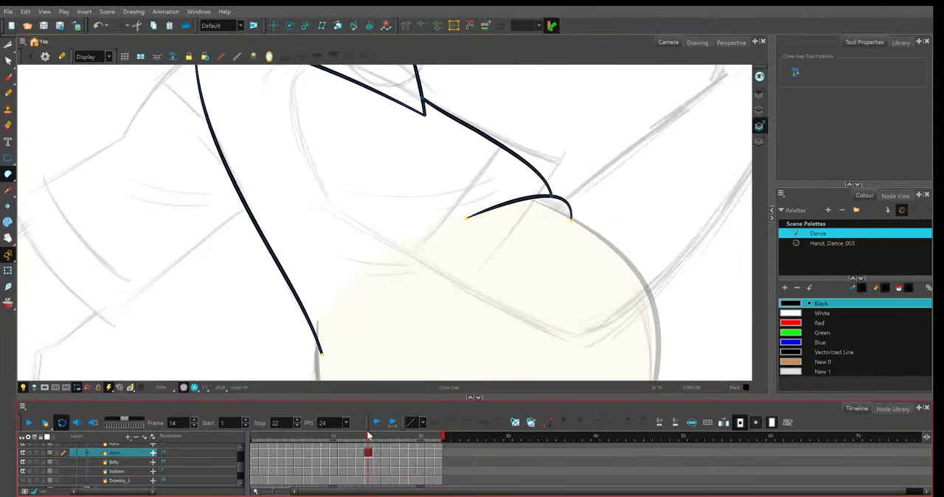
left_click_drag(544, 207, 537, 355)
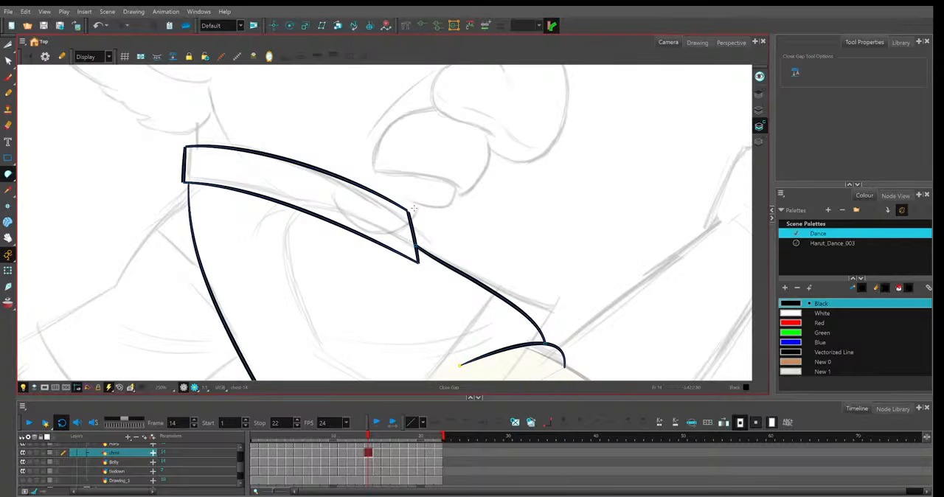
scroll(414, 209, "down", 4)
Close the shirt's bottom gap between the back line and the hooked front end on frames 13 and 12.
key("comma")
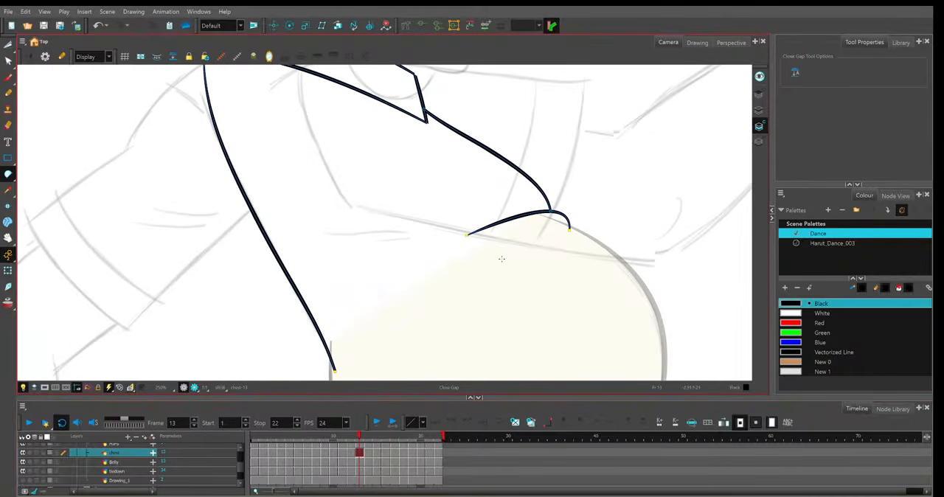
key("comma")
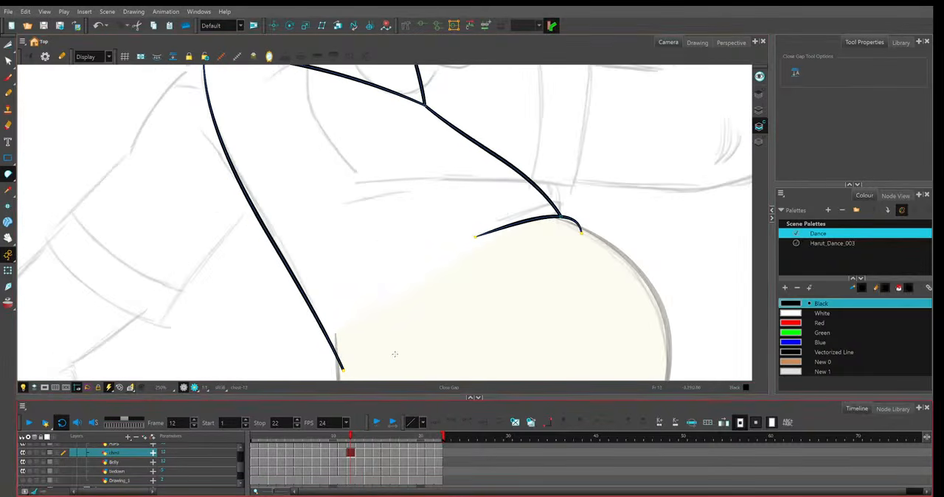
left_click_drag(439, 295, 507, 249)
mouse_move(507, 250)
left_mouse_down()
mouse_move(471, 367)
mouse_move(508, 232)
left_mouse_up()
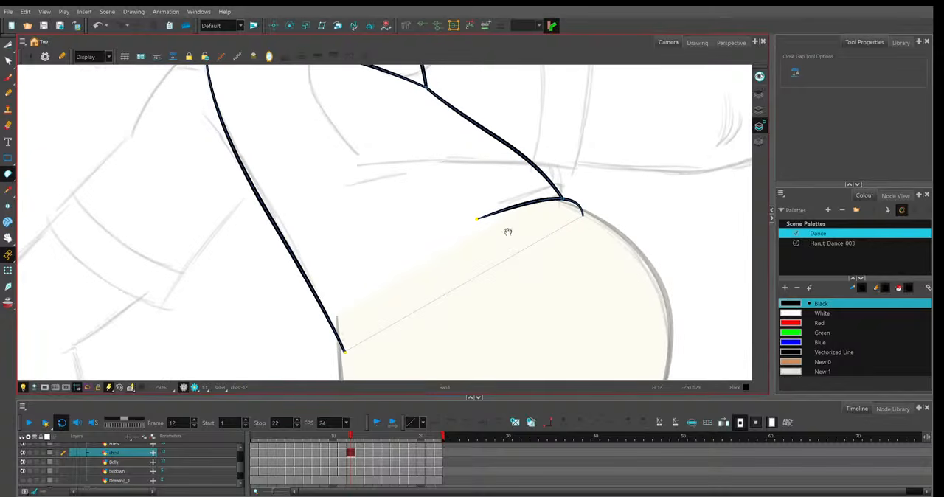
Join the lower ends of the back line and the hooked front line on frames 11, 10 and 9.
key("comma")
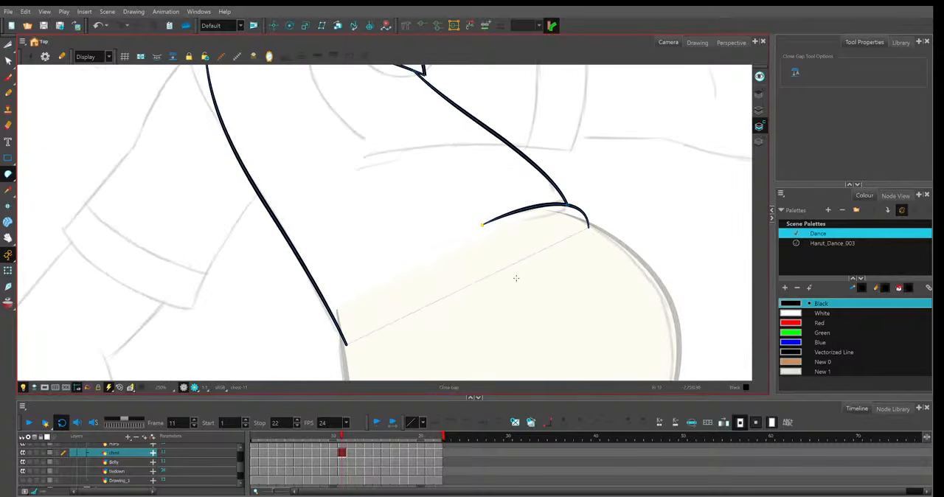
key("comma")
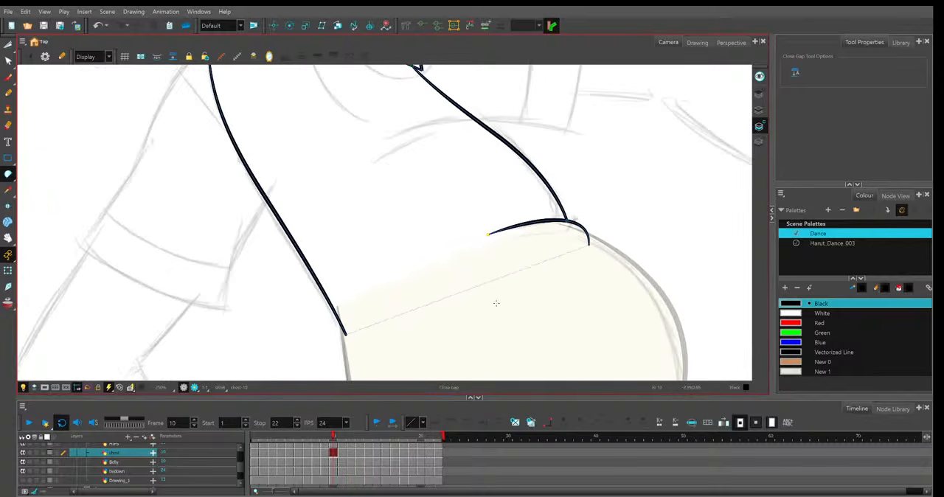
key("comma")
left_click_drag(398, 318, 569, 258)
left_click_drag(568, 226, 514, 356)
Close the open bottom of the shirt across the belly on frames 8, 7 and 6.
key("comma")
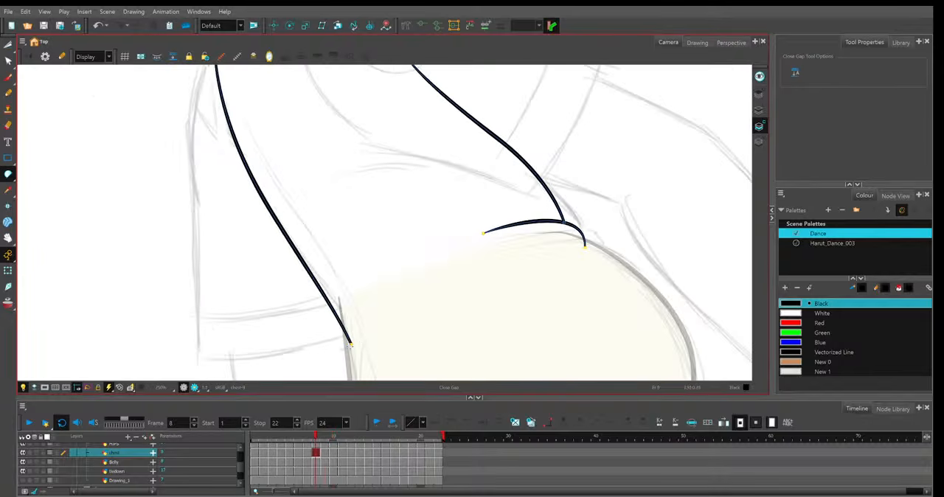
key("2")
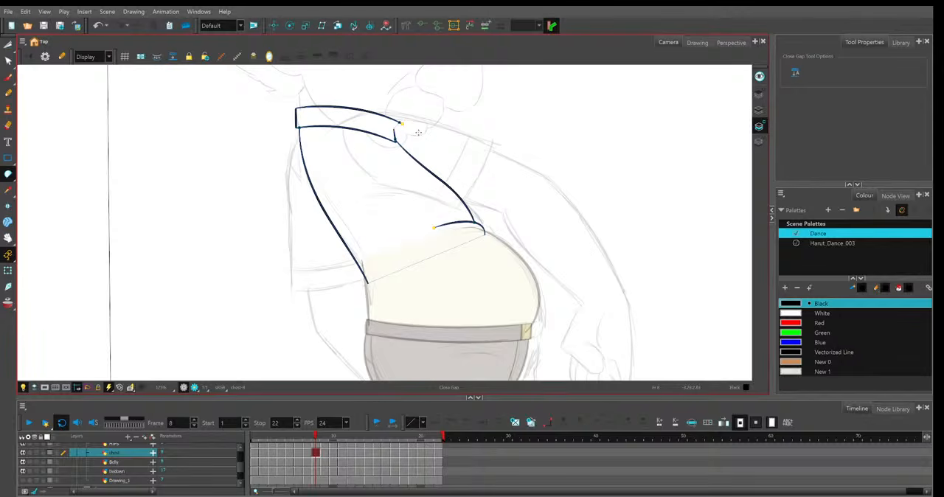
key("comma")
key("comma")
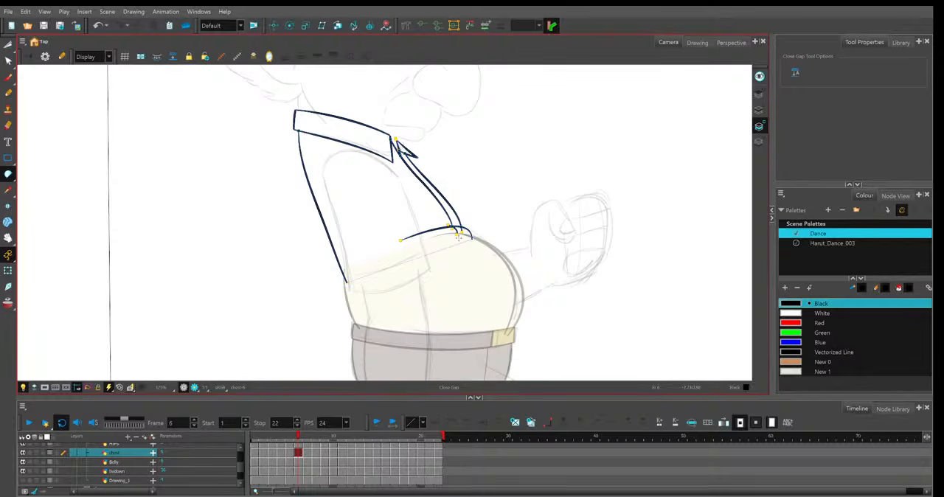
Cut off the overshooting ends where the shirt-front lines cross the hooked line above the belly on frame 6.
key("alt+t")
key("2")
key("2")
key("2")
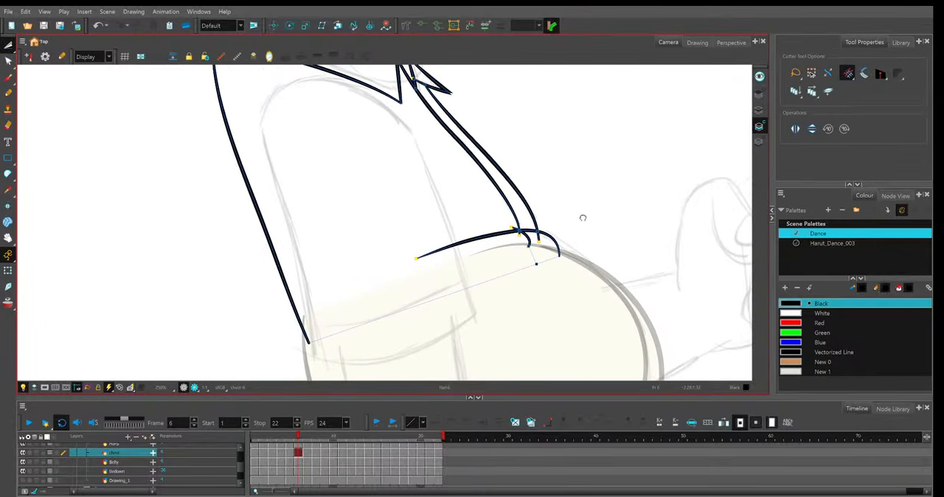
left_click_drag(583, 217, 536, 223)
key("2")
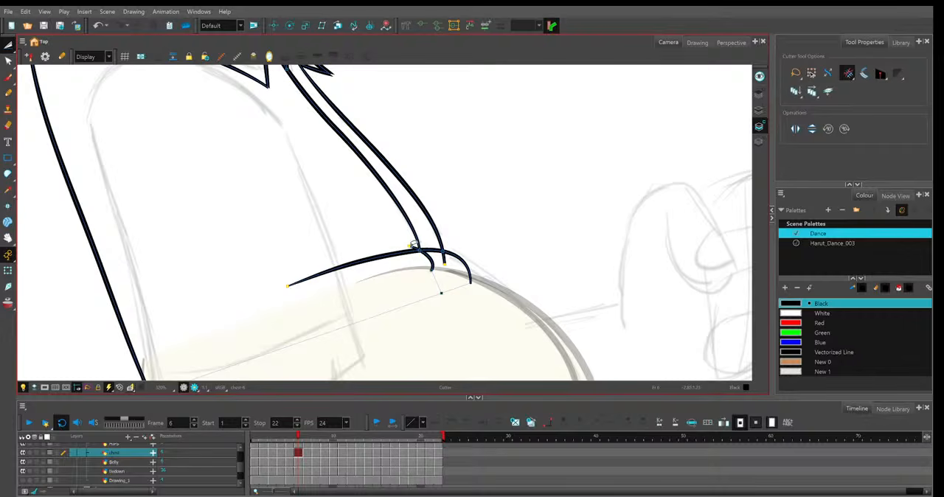
key("1")
key("1")
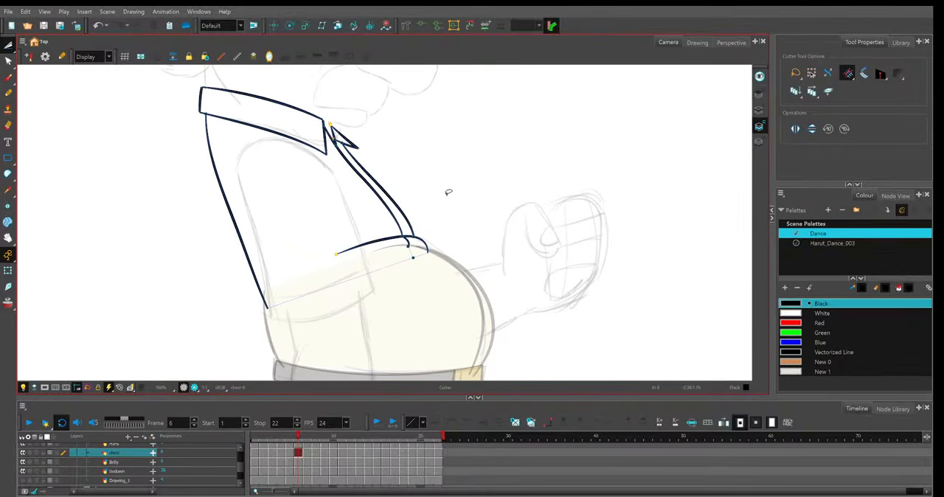
Close the collar opening on frame 6, and the collar opening and open shirt bottom across the belly on frame 5.
key("alt+c")
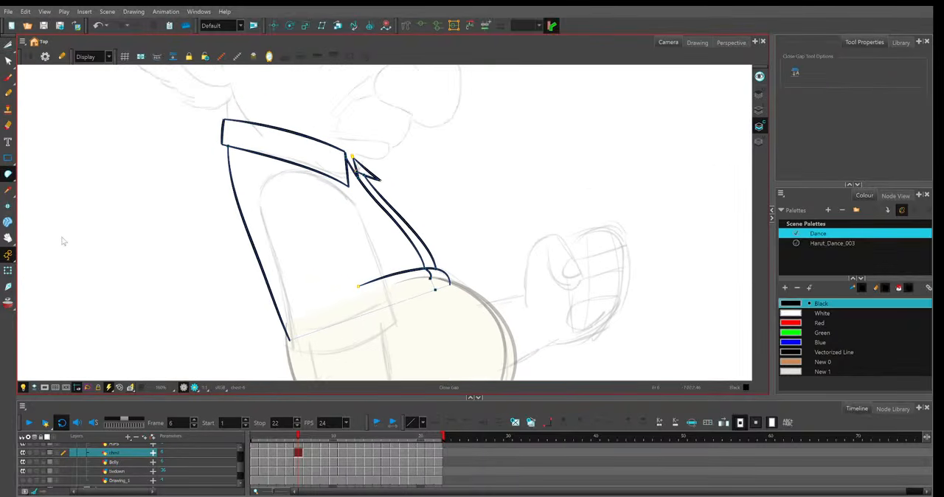
left_click_drag(342, 157, 357, 158)
left_click_drag(356, 147, 360, 158)
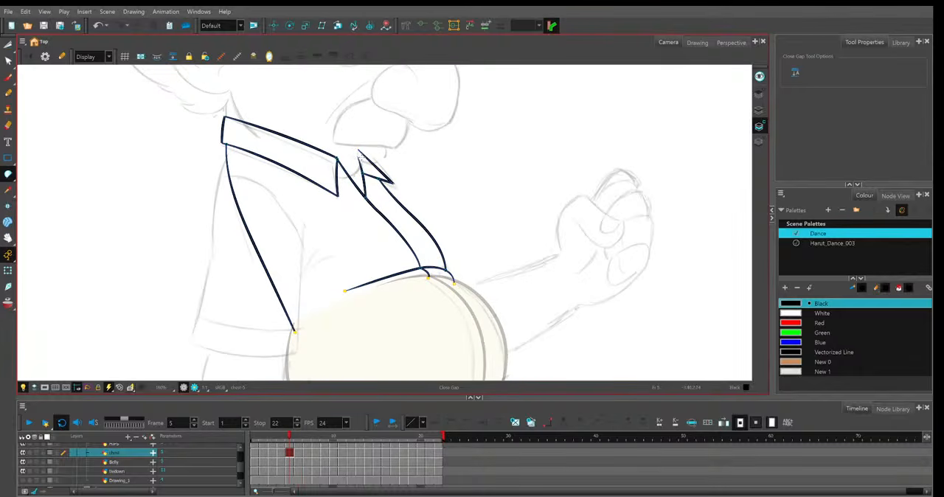
left_click_drag(294, 331, 438, 287)
Close the collar opening and the shirt's bottom gap on frames 4 and 3.
key("comma")
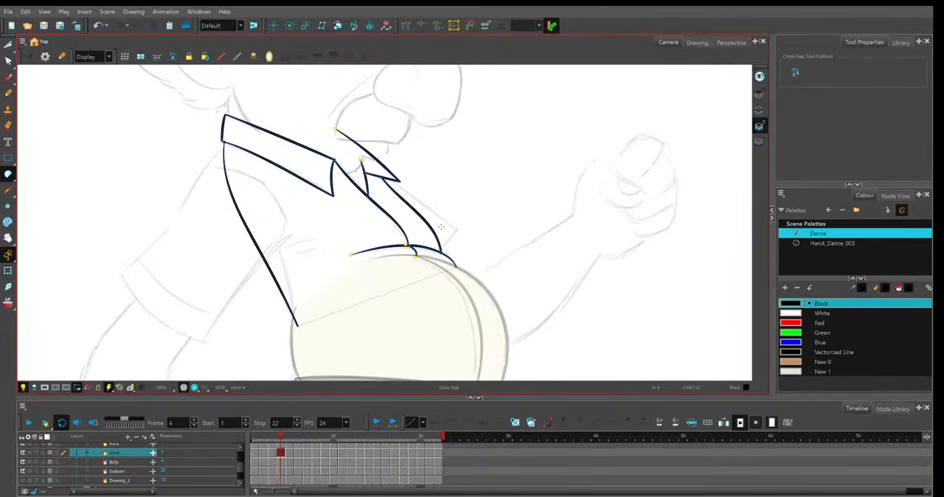
left_click_drag(363, 155, 345, 136)
key("comma")
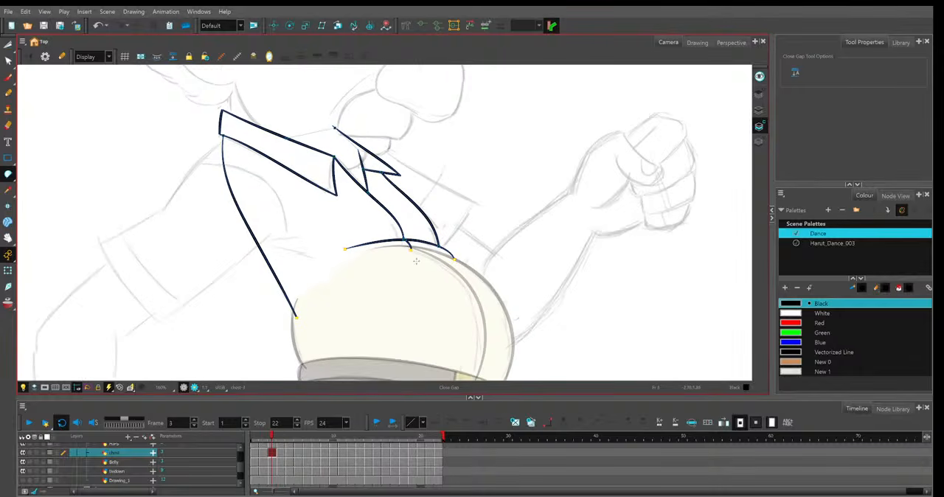
Join the back line's lower end to the front line across the belly on frame 2 and try to bridge the collar opening.
key("comma")
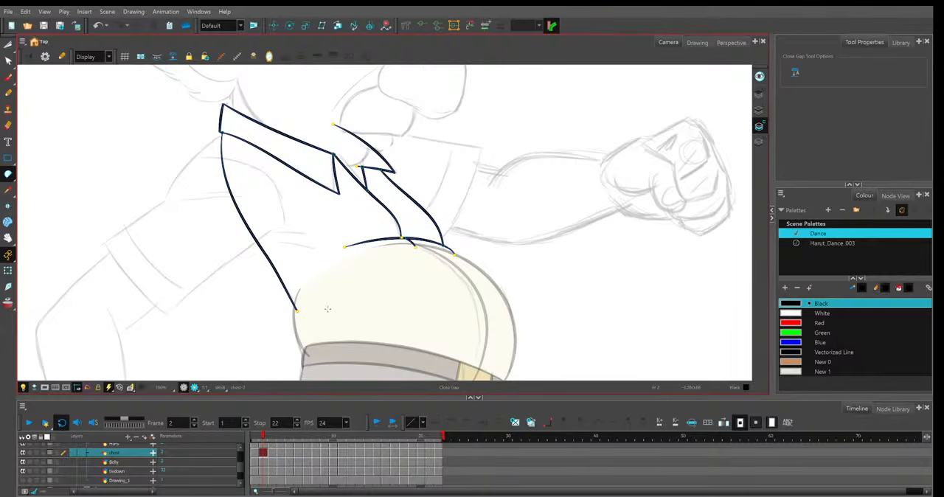
left_click_drag(310, 308, 446, 258)
left_click_drag(337, 127, 358, 161)
Extend the short inner collar line to the shirt-front line on frame 2 and close the remaining collar gap.
key("2")
key("alt+q")
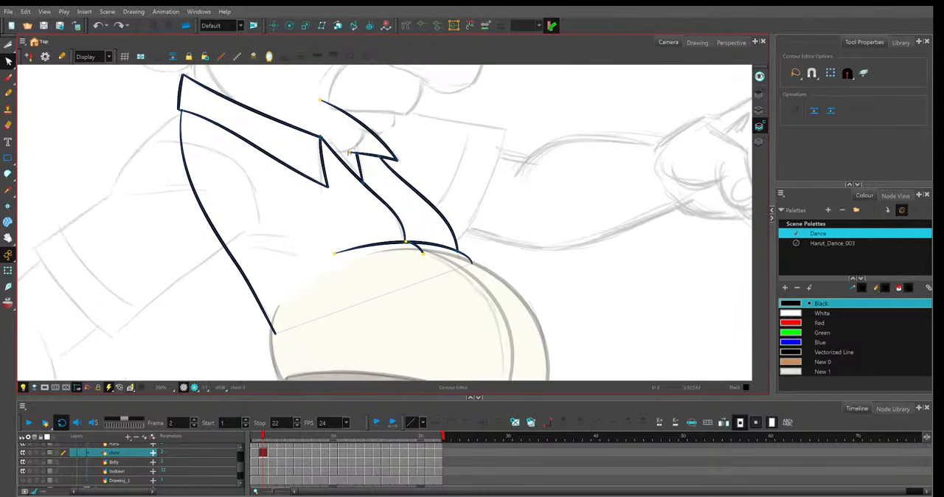
left_click(349, 153)
left_click(8, 173)
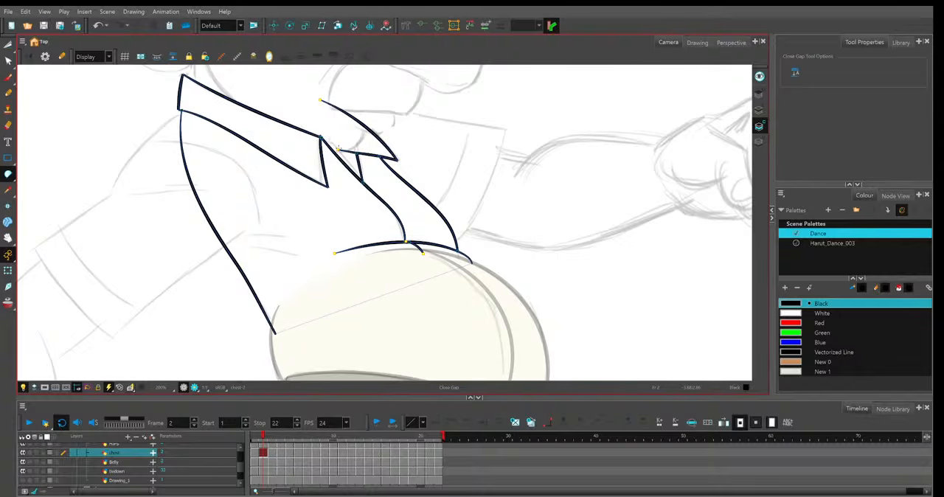
key("2")
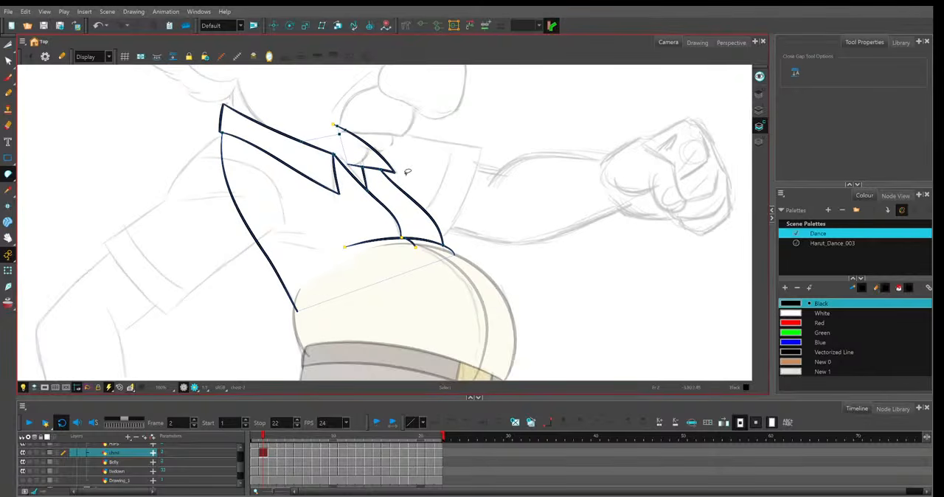
Close the collar opening and the open bottom of the shirt on frame 1.
key("comma")
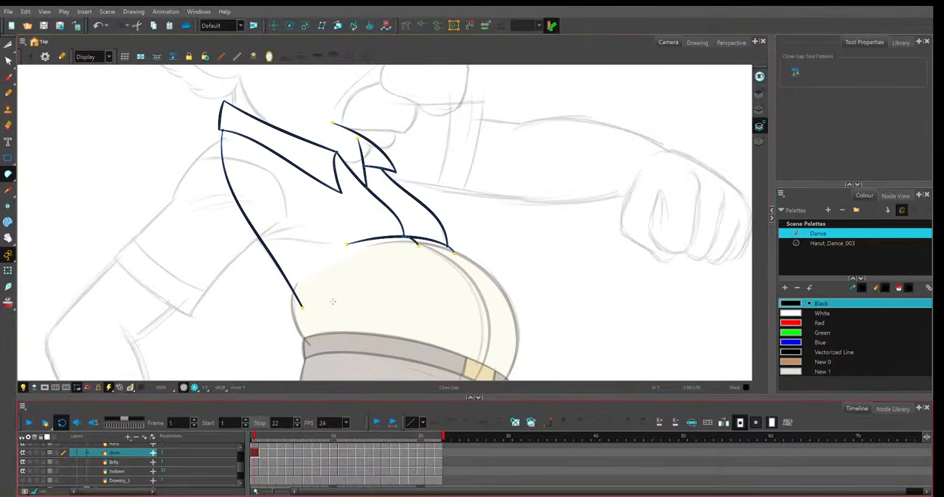
mouse_move(314, 144)
left_mouse_down()
mouse_move(332, 125)
mouse_move(354, 128)
left_mouse_up()
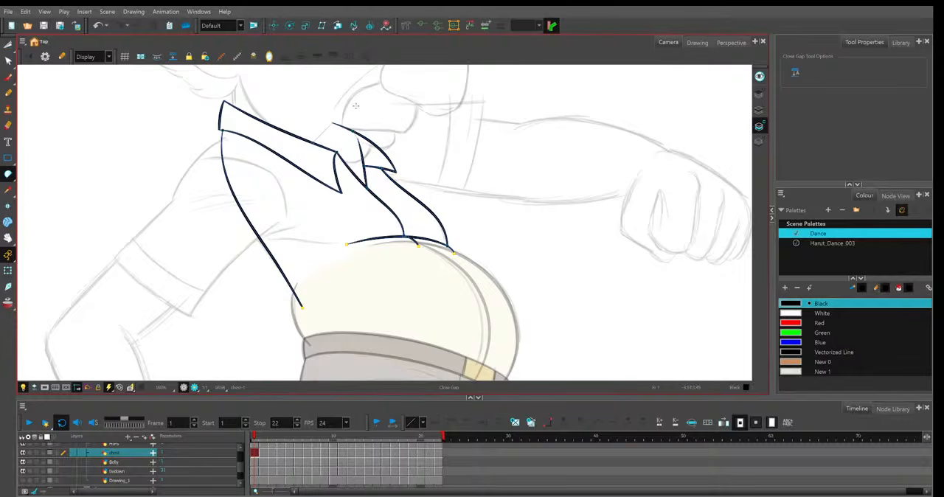
left_click_drag(301, 307, 457, 260)
key("2")
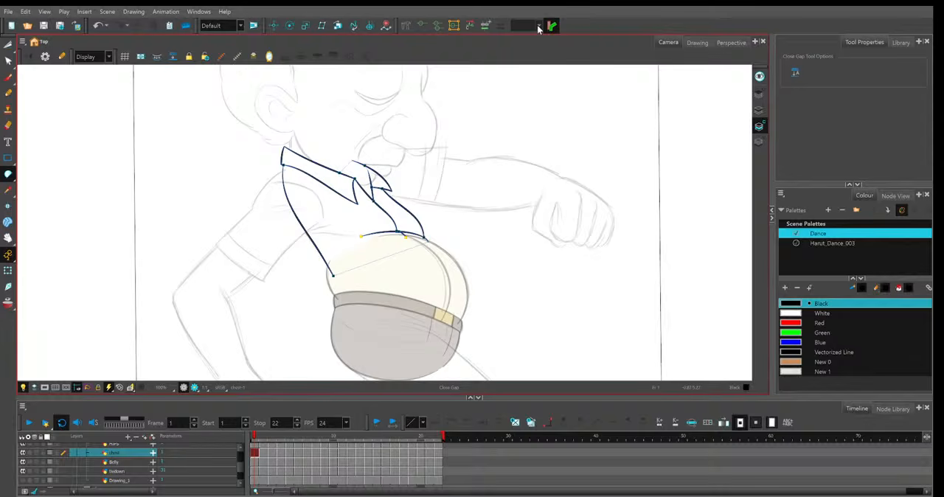
Move all the chest and collar lines on frame 1 from the Colour Art layer to the Line Art layer.
left_click(8, 44)
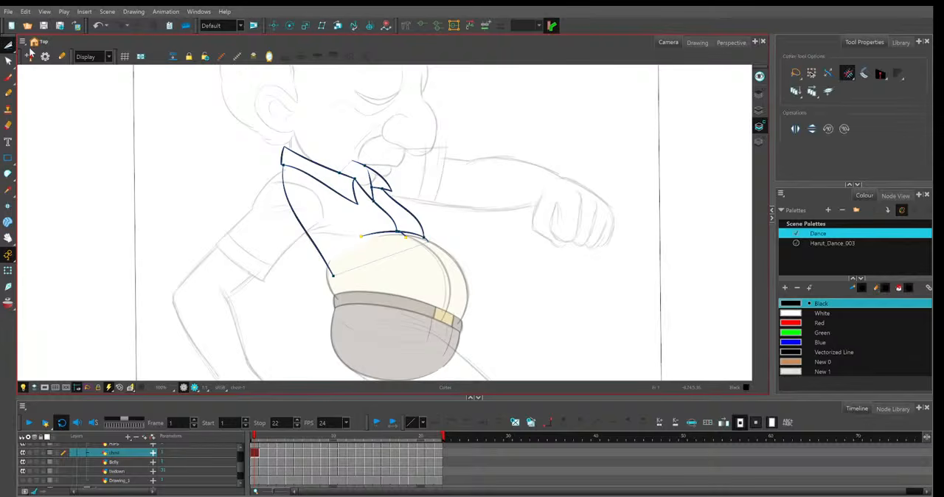
key("alt+s")
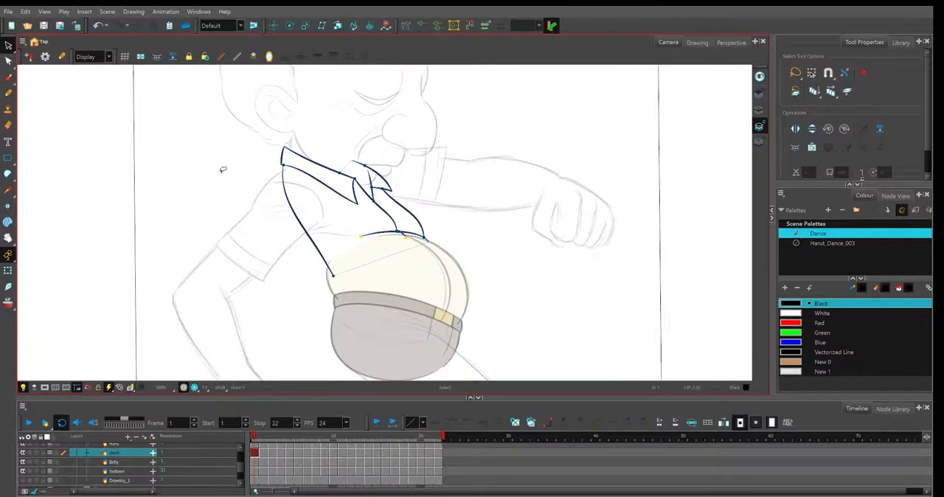
left_click(760, 127)
mouse_move(473, 311)
left_mouse_down()
mouse_move(280, 129)
mouse_move(520, 237)
left_mouse_up()
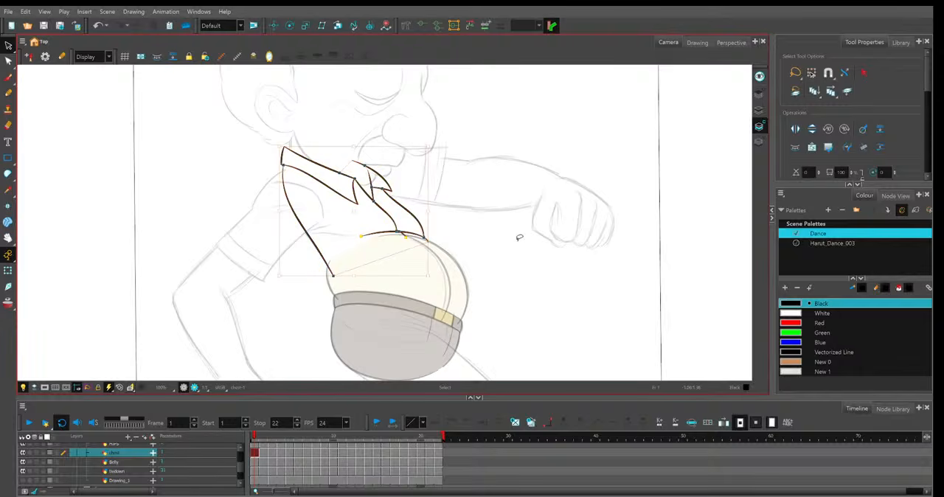
key("Delete")
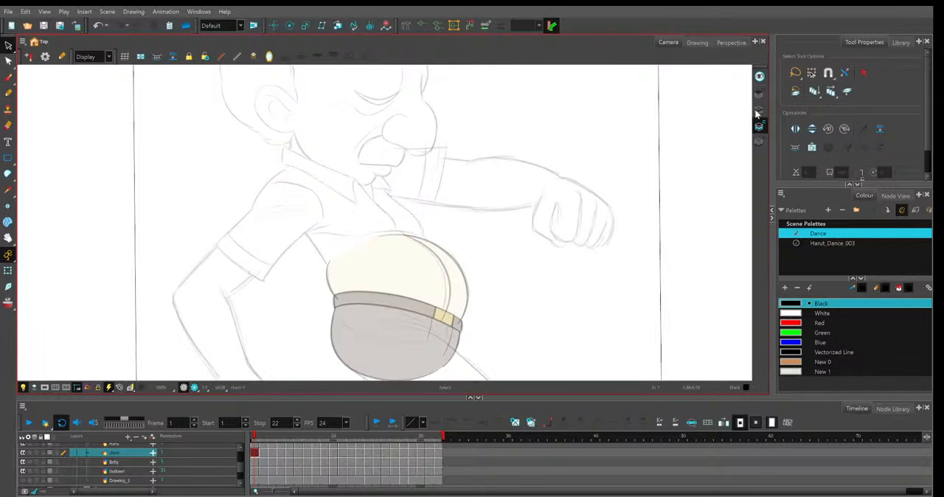
left_click(761, 108)
key("ctrl+v")
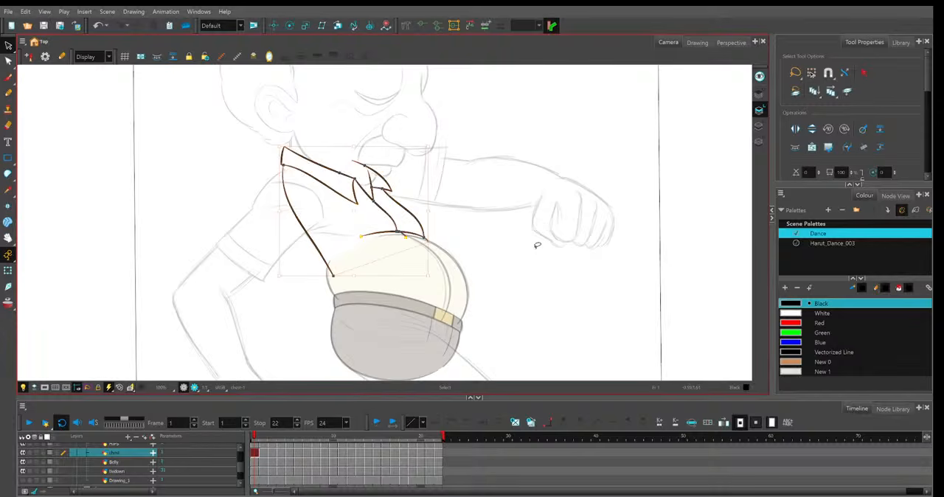
Cut the chest lines from Colour Art on frame 2 and paste them into Line Art.
key("period")
left_click(760, 125)
mouse_move(525, 165)
left_mouse_down()
mouse_move(357, 98)
mouse_move(304, 112)
mouse_move(509, 236)
left_mouse_up()
key("ctrl+x")
left_click(760, 110)
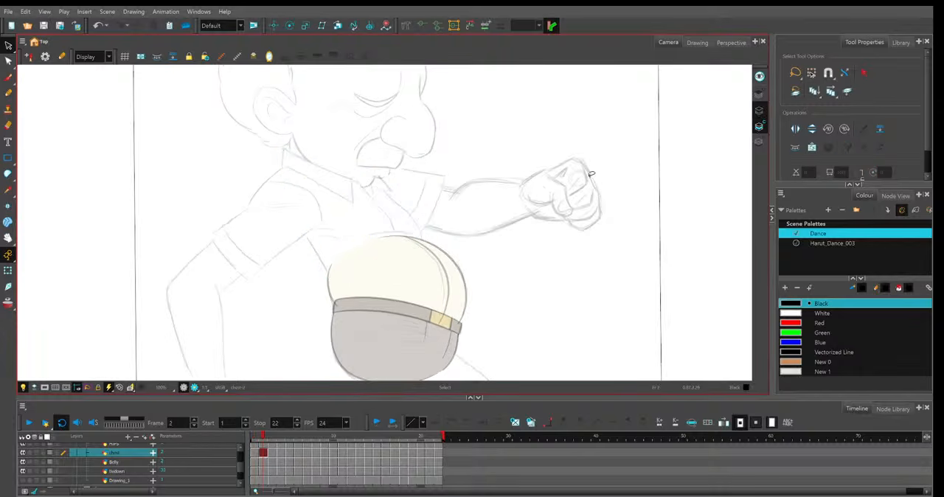
key("period")
key("ctrl+v")
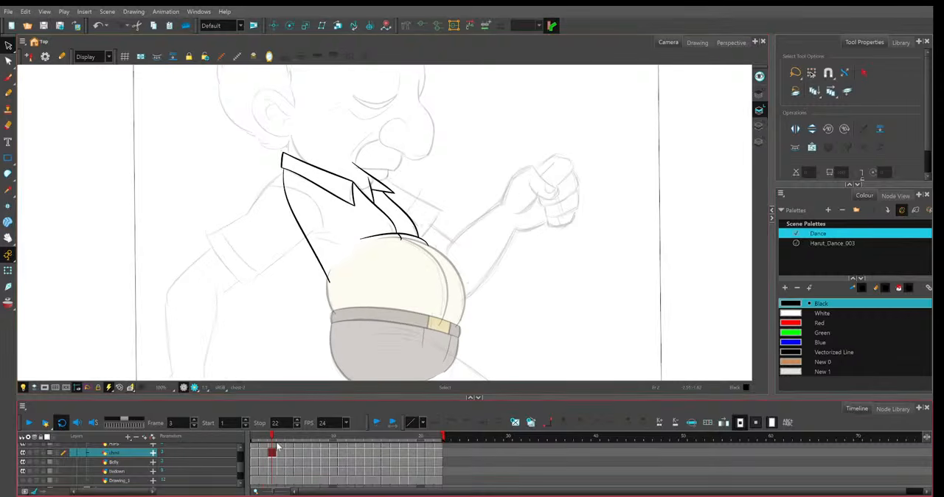
Transfer the chest artwork on frames 3 and 4 from Colour Art to Line Art.
left_click(760, 125)
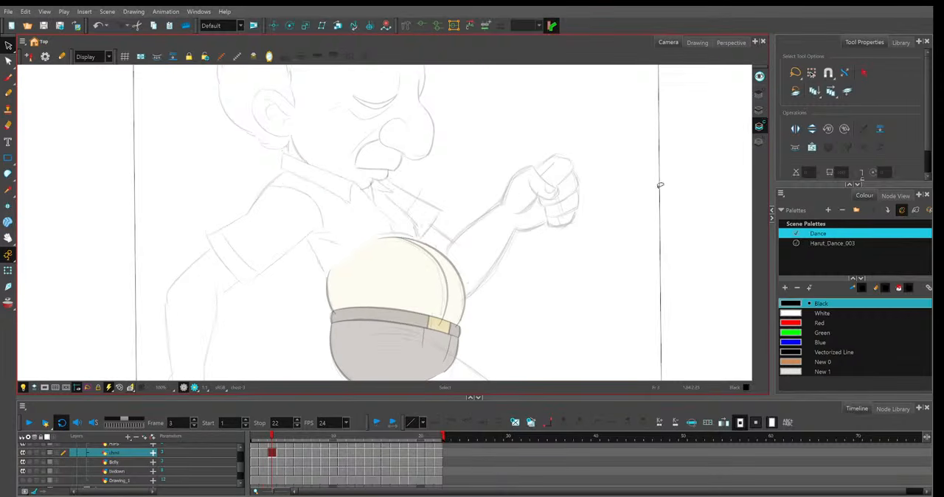
left_click(759, 109)
key("ctrl+v")
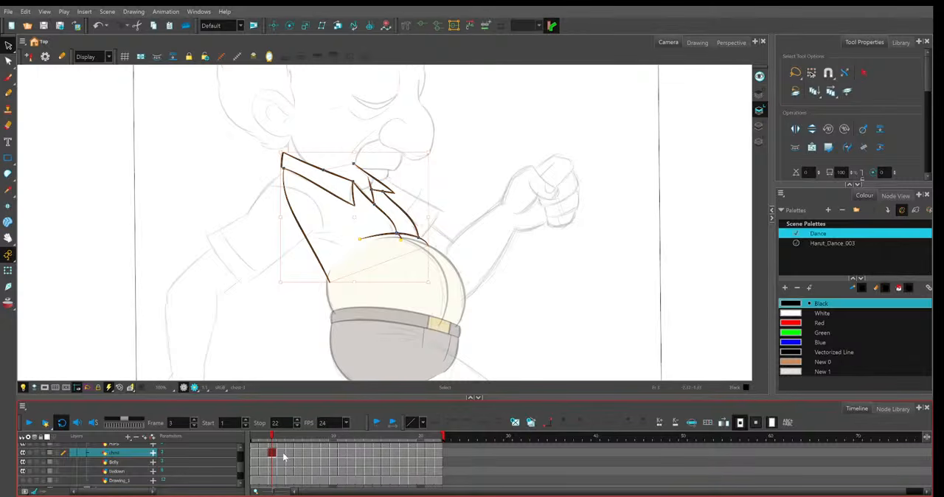
left_click(283, 454)
left_click(283, 453)
key("ctrl+v")
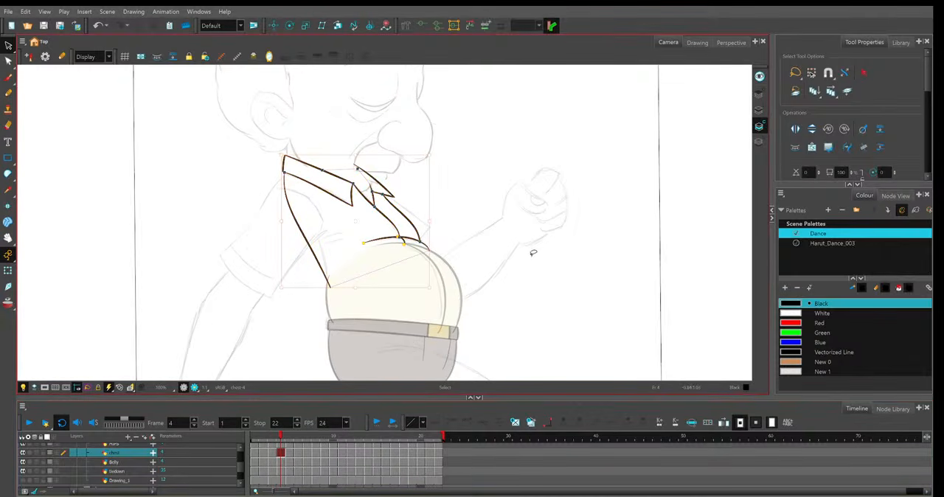
key("l")
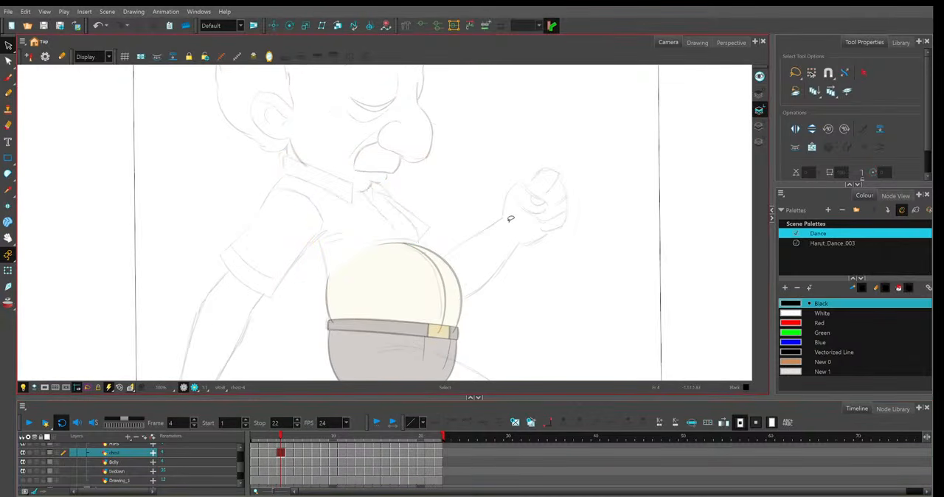
key("l")
Move the chest lines from Colour Art to Line Art on frames 5 and 6.
key("period")
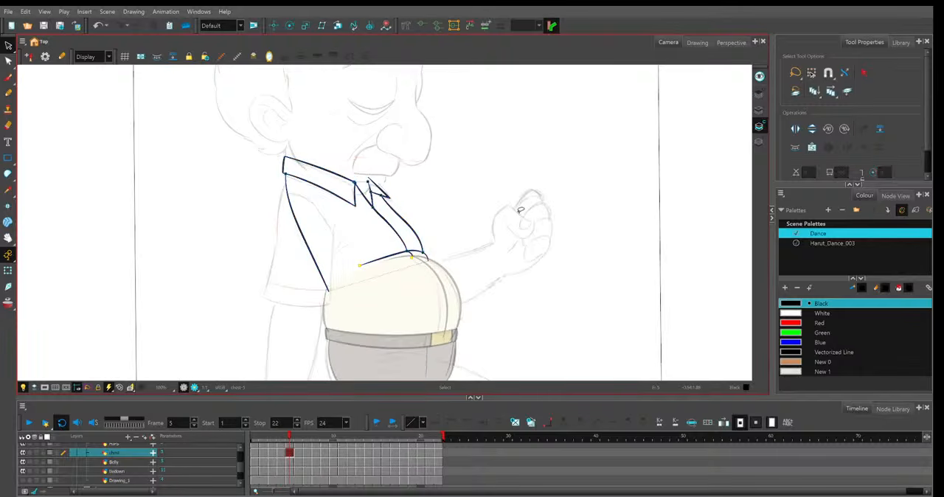
left_click_drag(497, 170, 533, 264)
key("Delete")
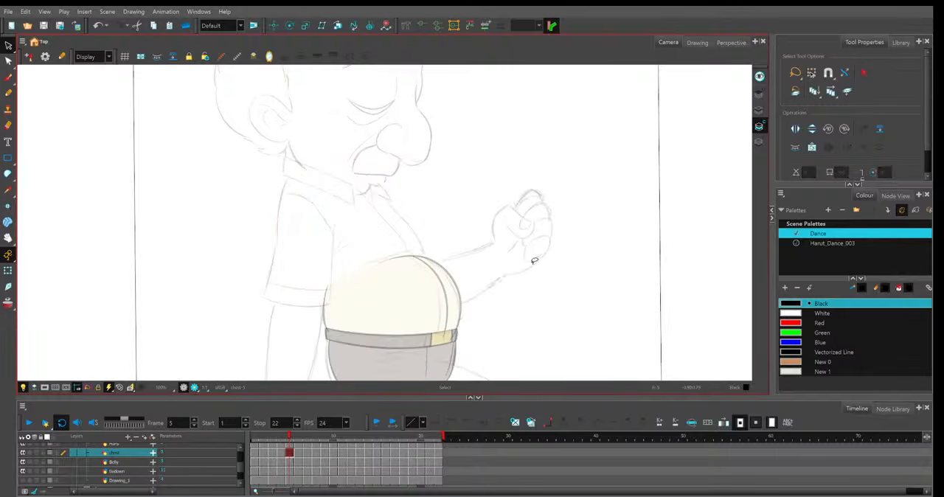
key("ctrl+v")
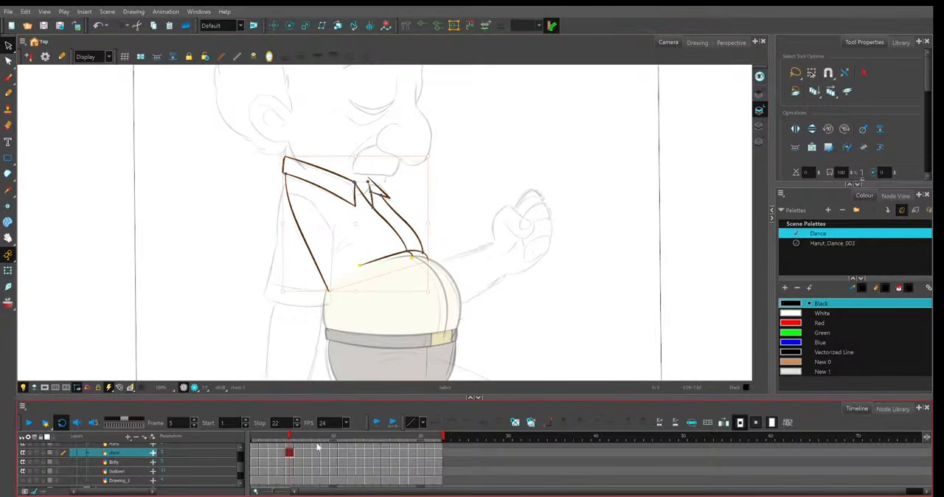
key("period")
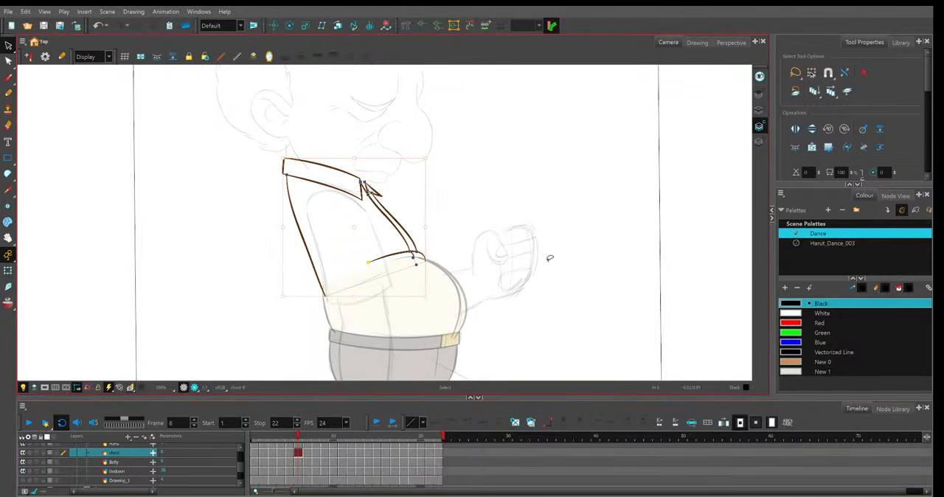
key("Delete")
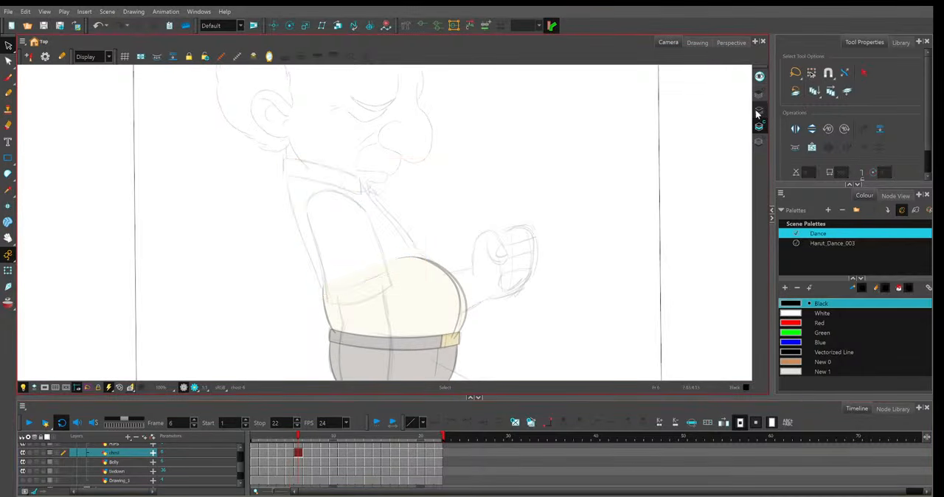
Cut the shirt and collar lines out of Colour Art on frames 7 and 8 and paste them into Line Art.
key("period")
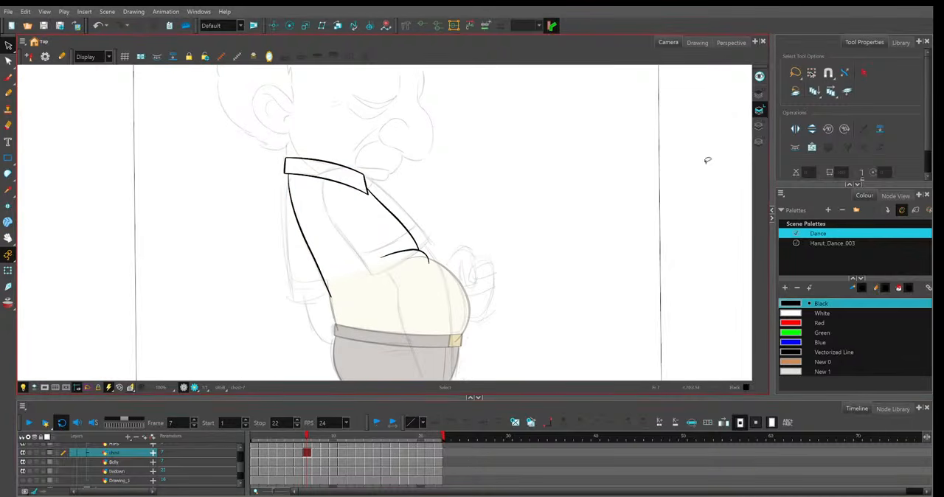
left_click(759, 126)
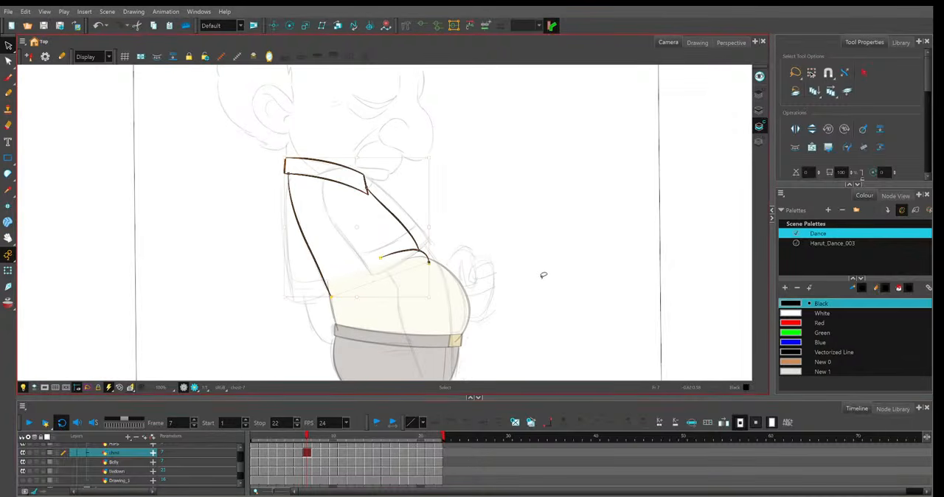
key("ctrl+a")
key("Delete")
key("l")
key("ctrl+v")
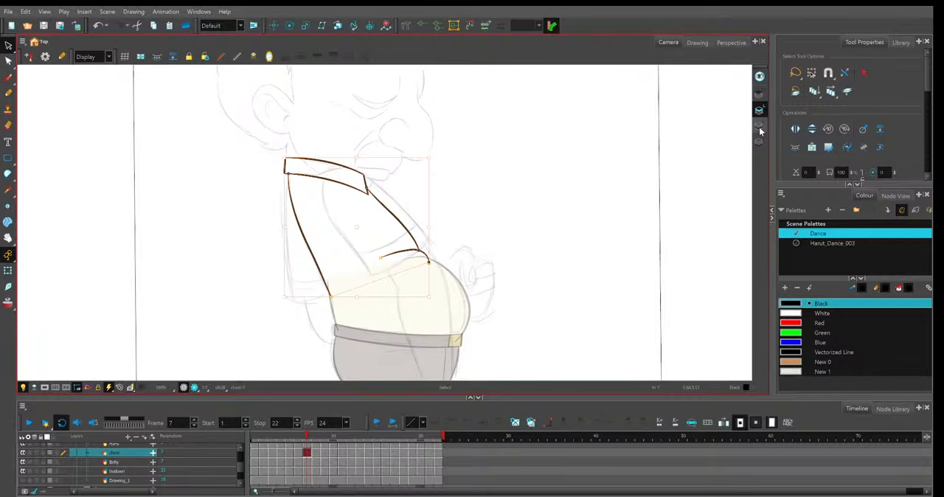
key("period")
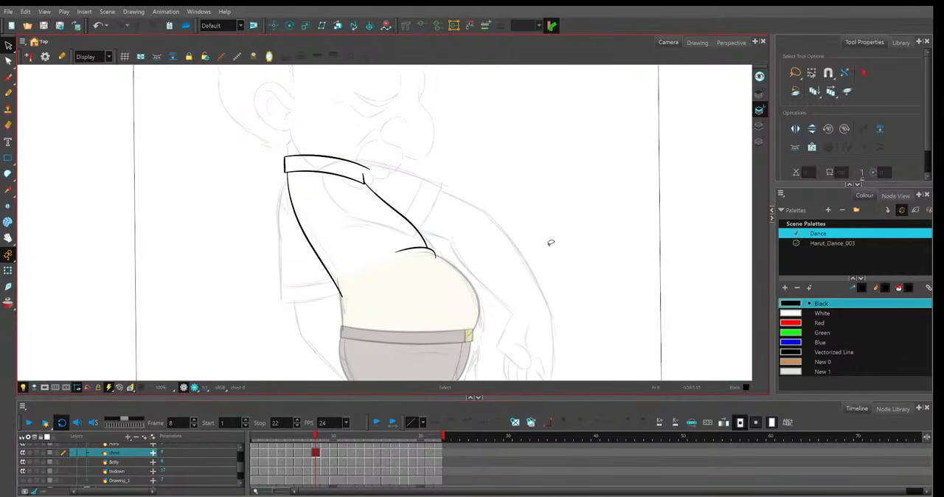
key("ctrl+a")
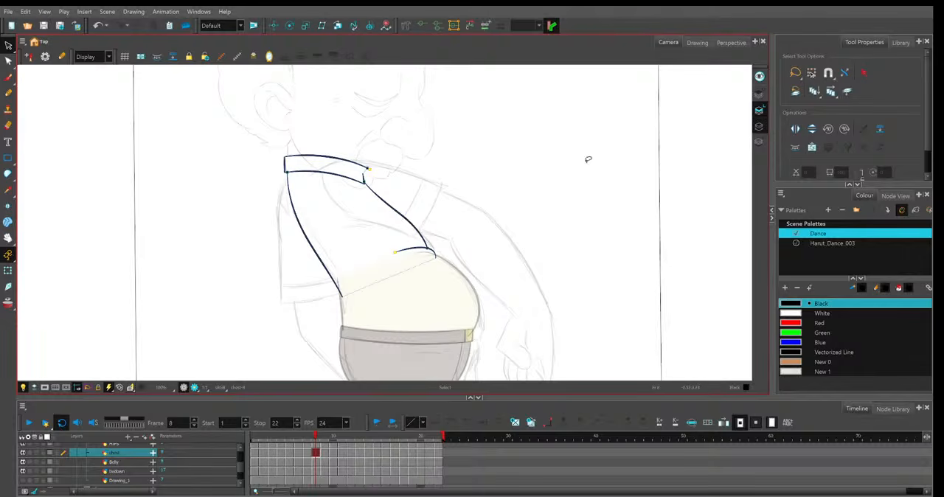
key("Delete")
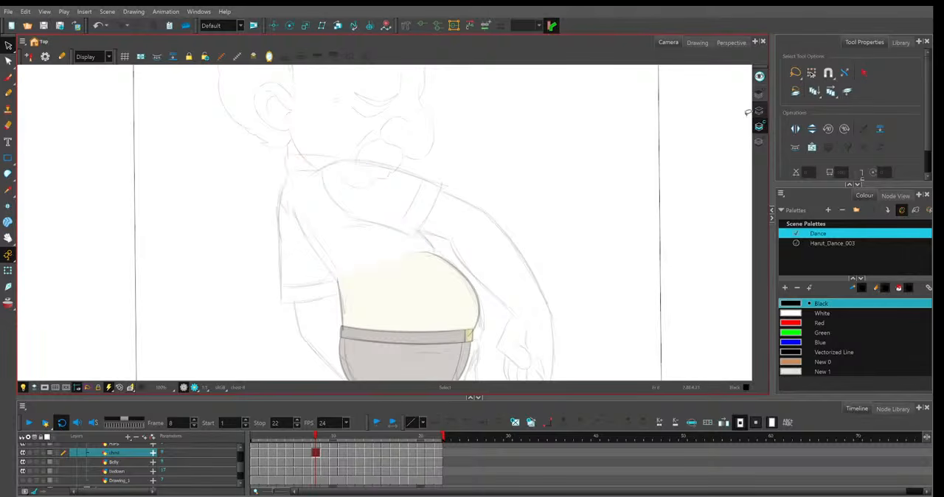
Move the chest and collar lines on frames 9 and 10 from Colour Art to Line Art.
key("period")
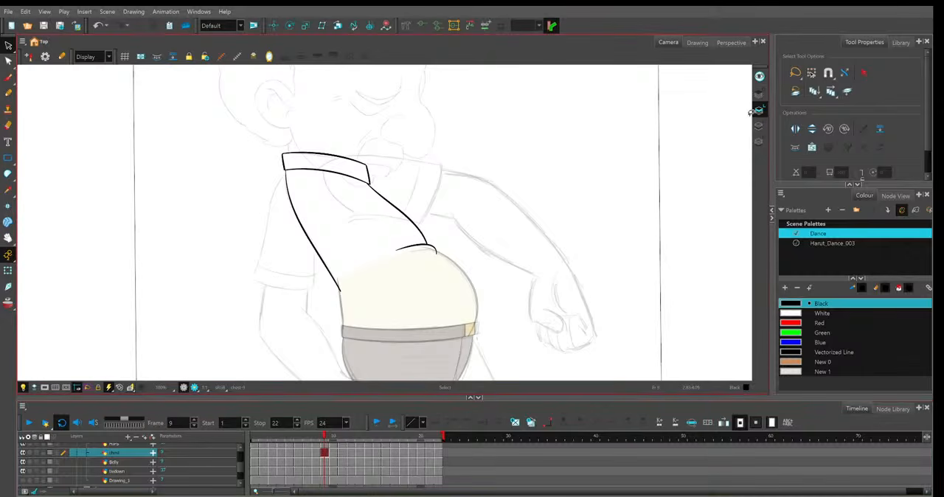
left_click(759, 126)
key("ctrl+a")
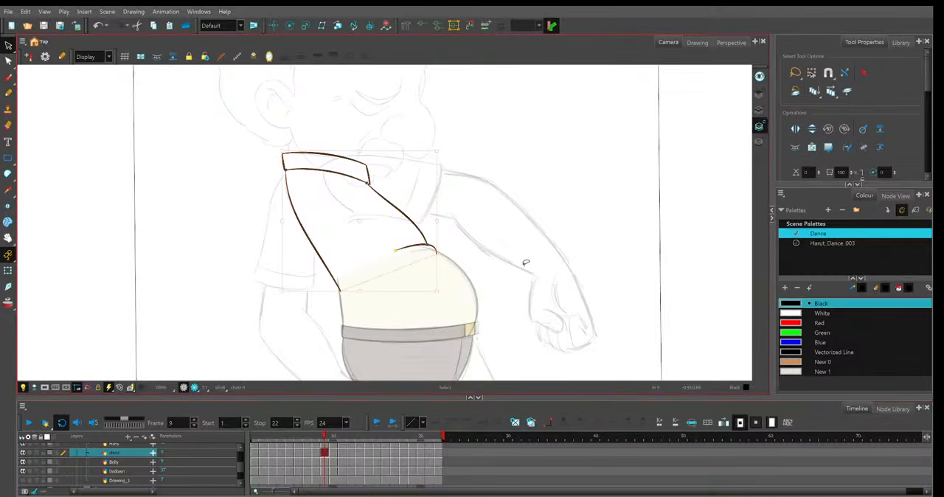
key("l")
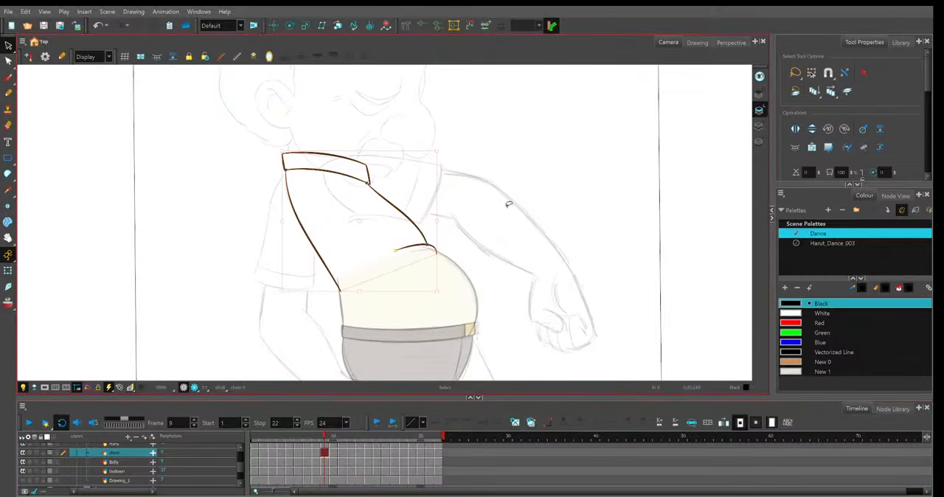
left_click(333, 452)
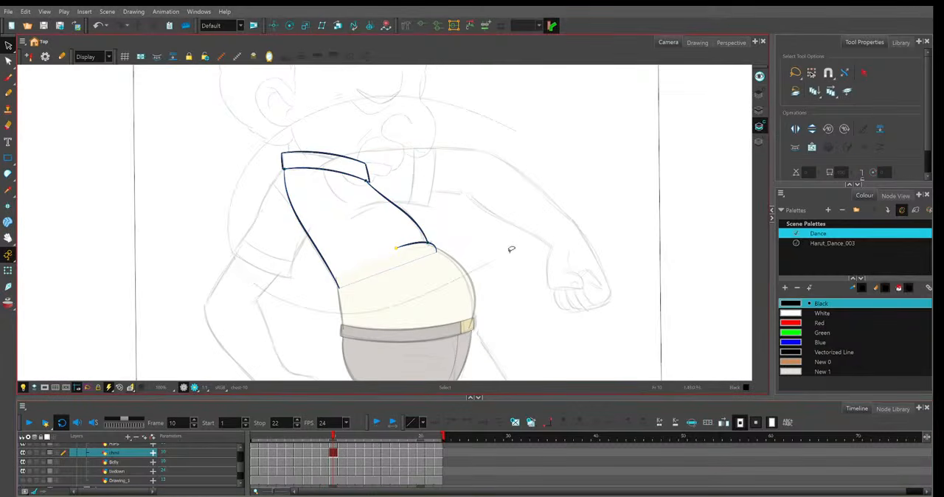
key("Delete")
key("l")
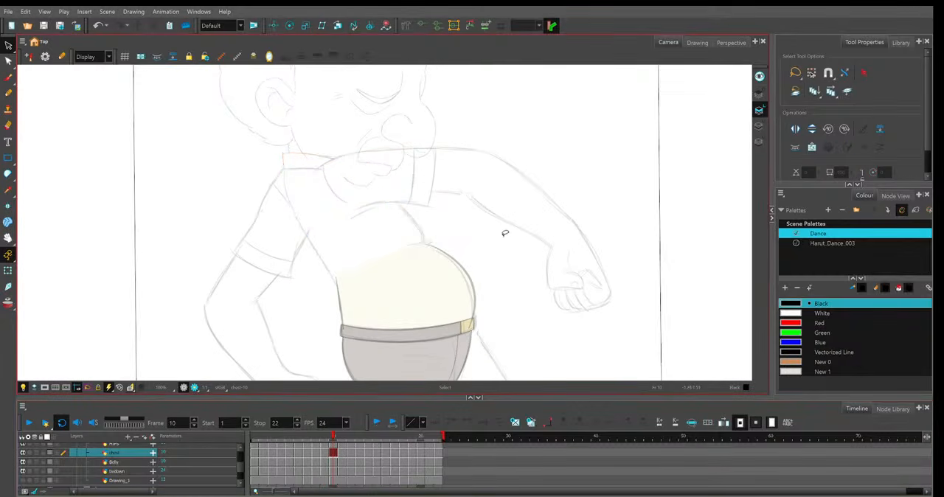
Cut the chest and collar lines out of Colour Art on frames 11 and 12 and paste them into Line Art.
key(".")
key("l")
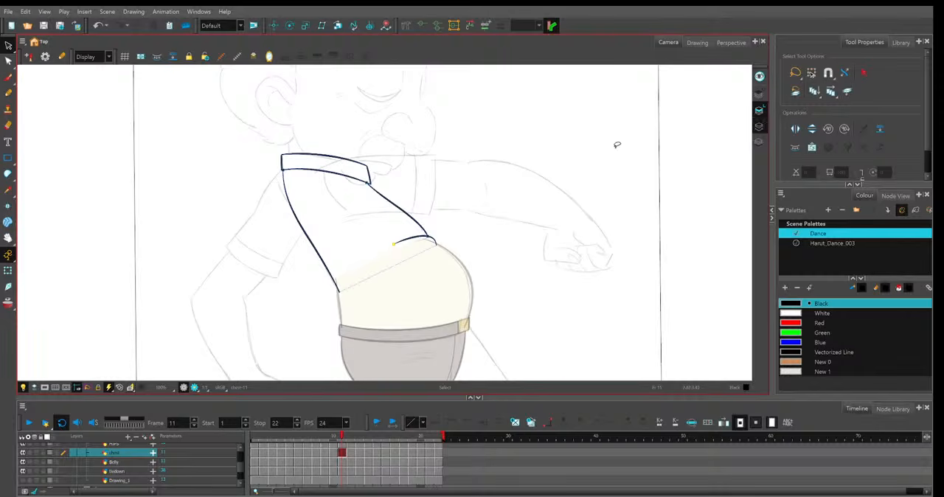
key("ctrl+a")
key("Delete")
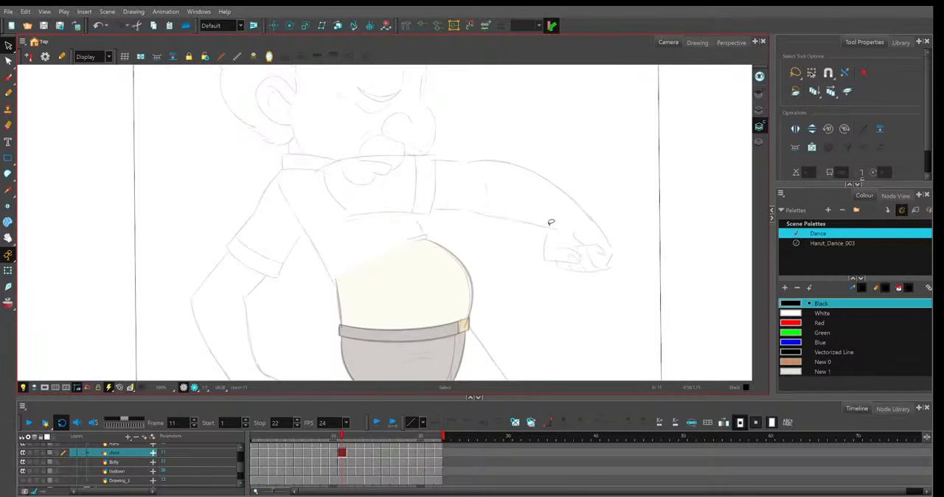
key("ctrl+z")
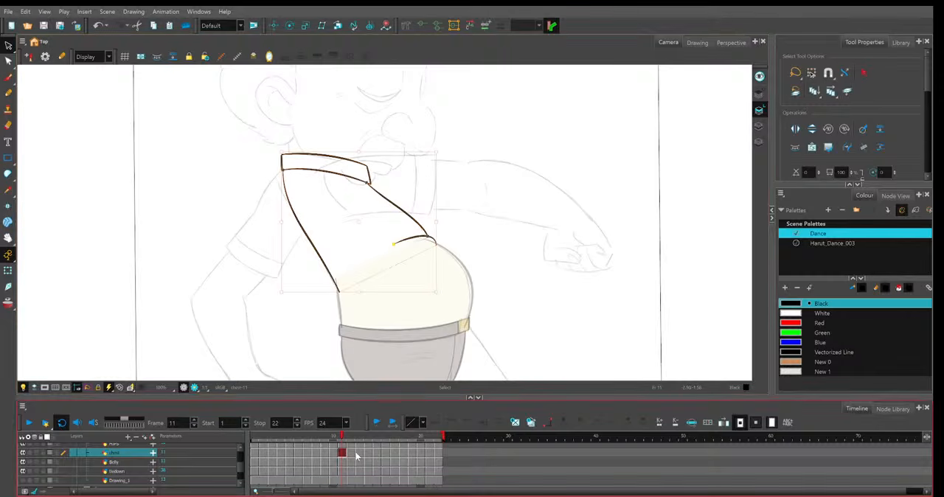
key(".")
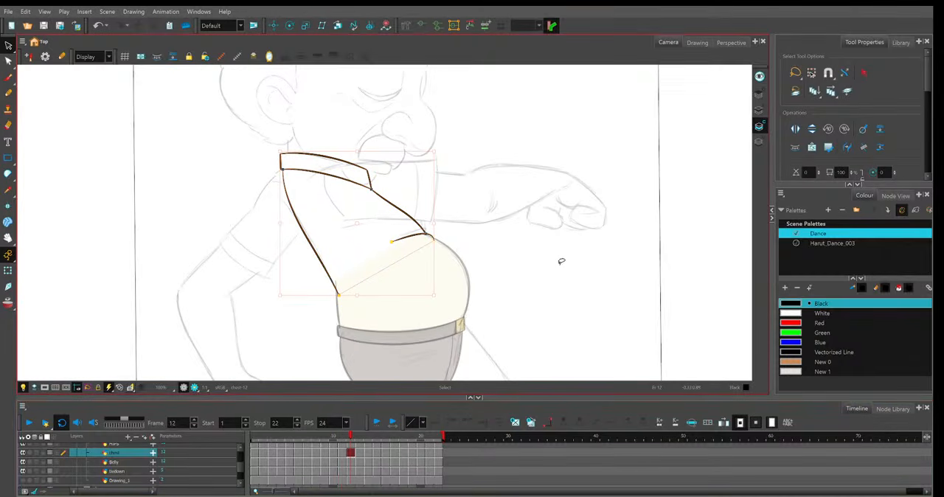
key("Delete")
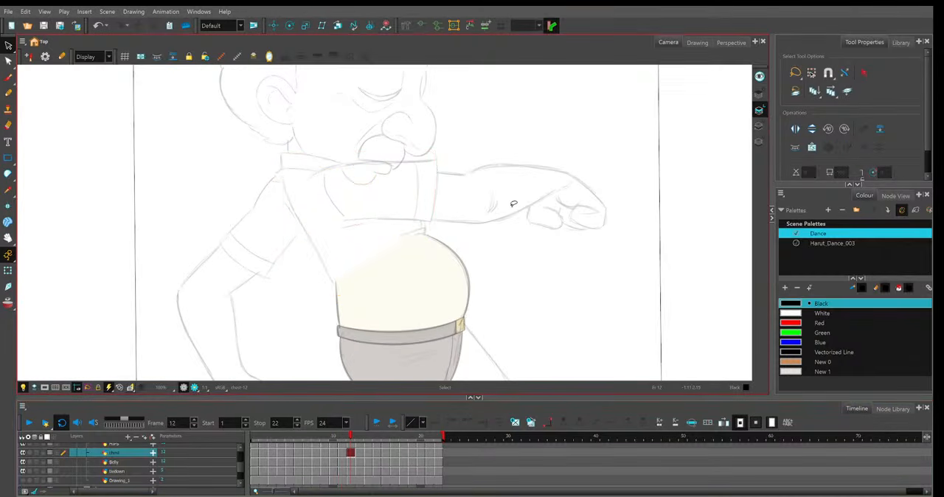
Transfer the chest artwork on frames 13 and 14 from Colour Art to Line Art.
key(".")
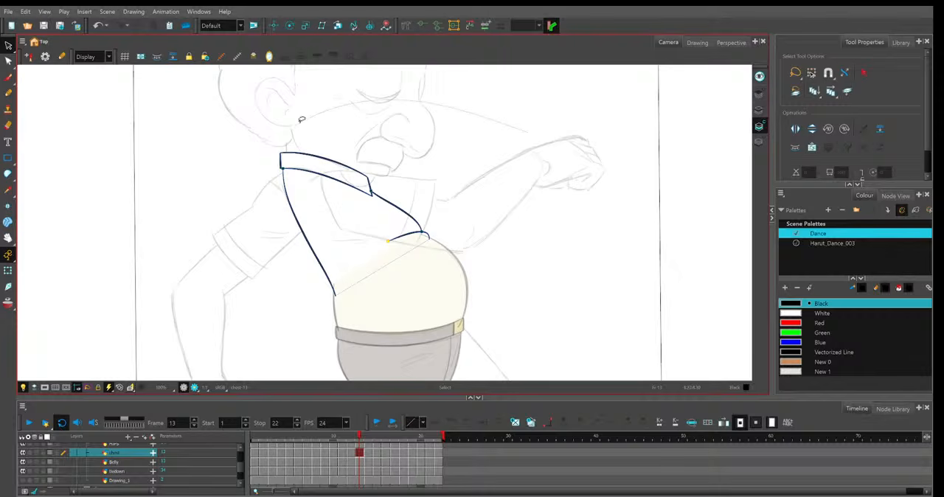
left_click_drag(238, 217, 450, 310)
key("Delete")
left_click(759, 111)
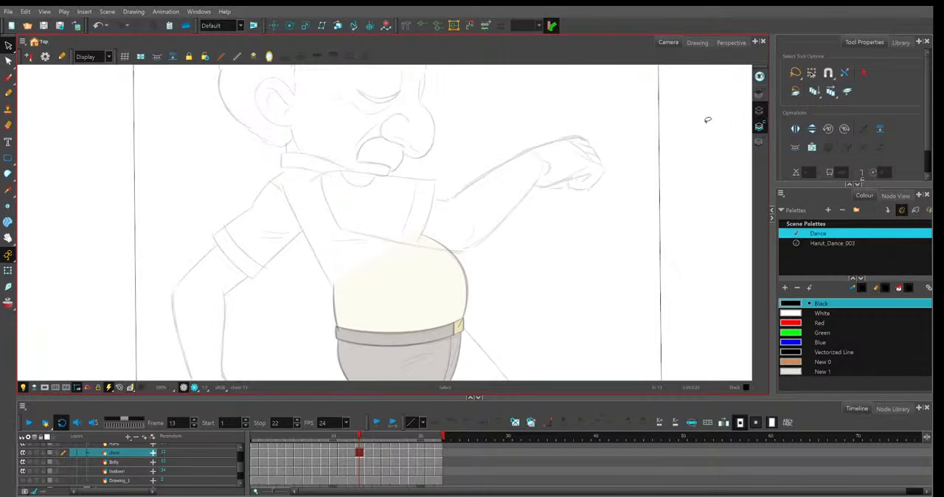
key(".")
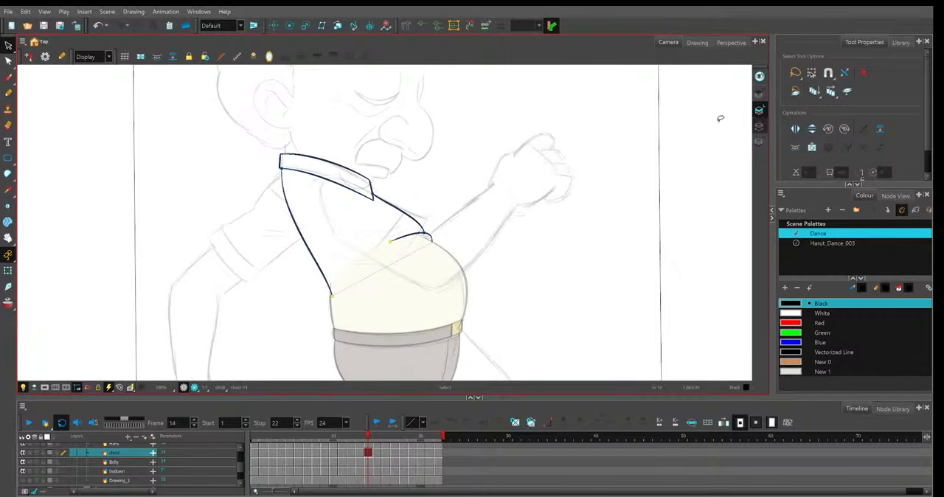
key("Delete")
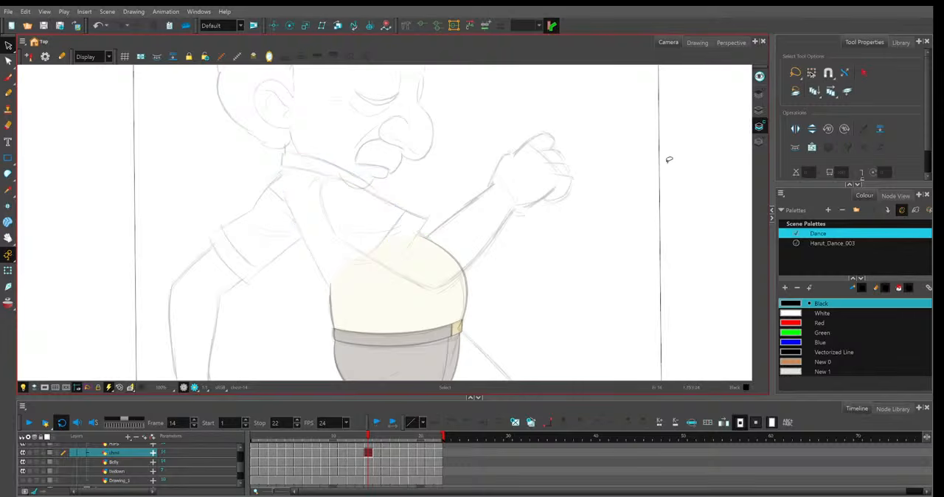
left_click(759, 110)
key("ctrl+v")
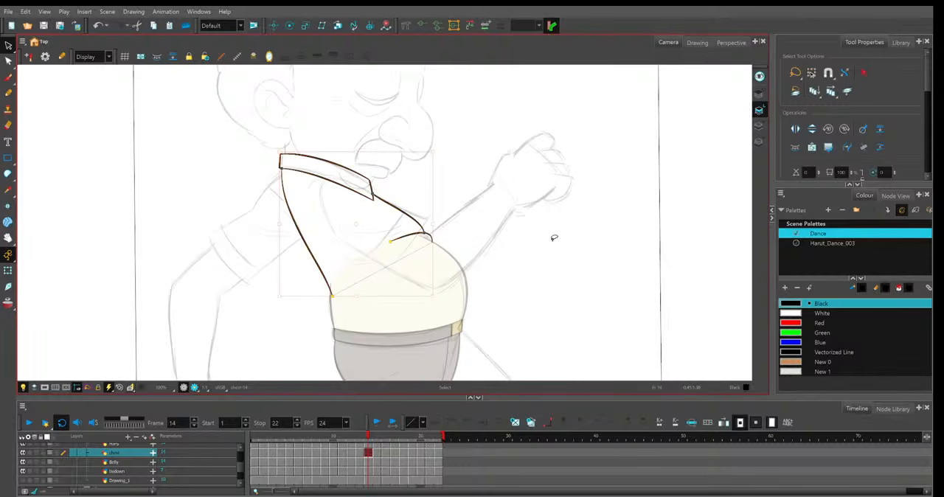
Cut the shirt and collar lines from Colour Art on frames 15 and 16 and place them in Line Art.
key(".")
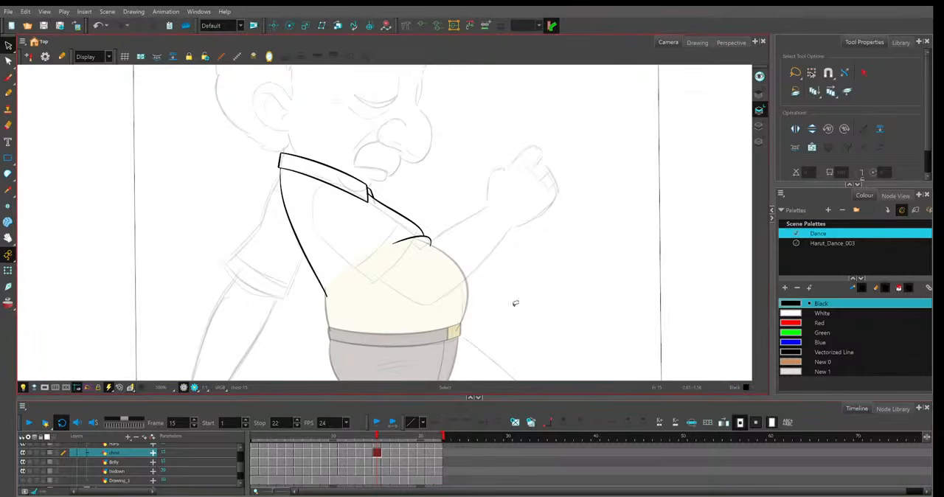
left_click(759, 128)
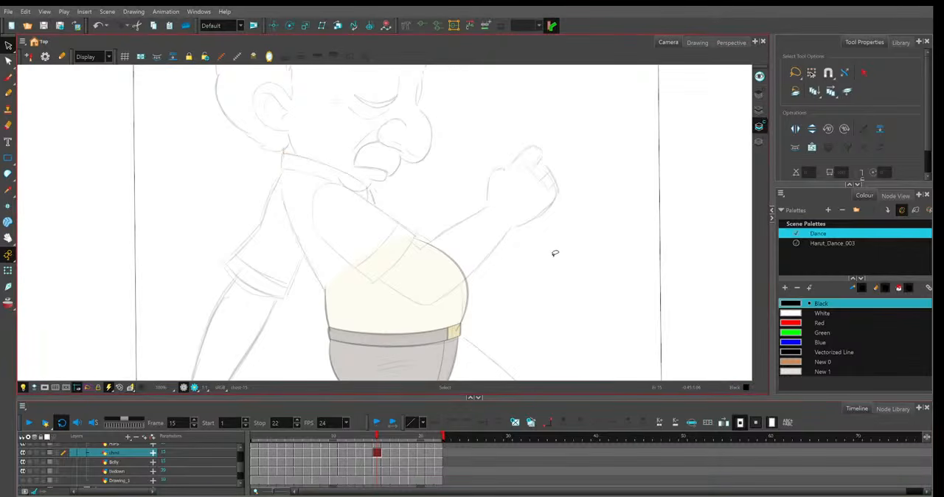
left_click(759, 109)
key(".")
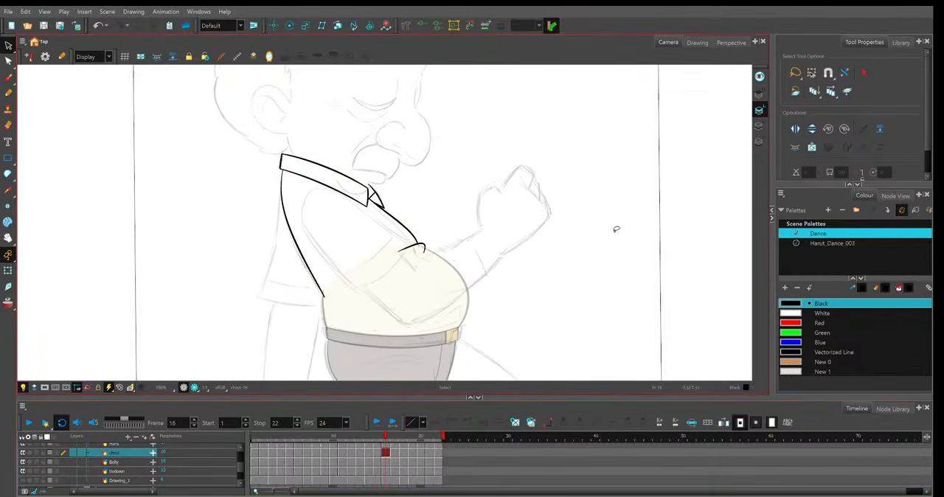
key("l")
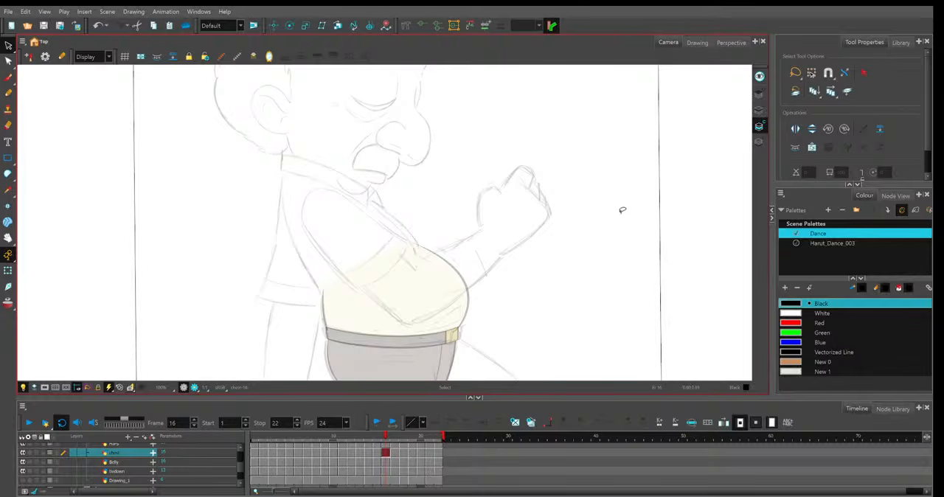
key("l")
Move all chest and collar strokes from Colour Art to Line Art on frames 17 and 18.
left_click(393, 442)
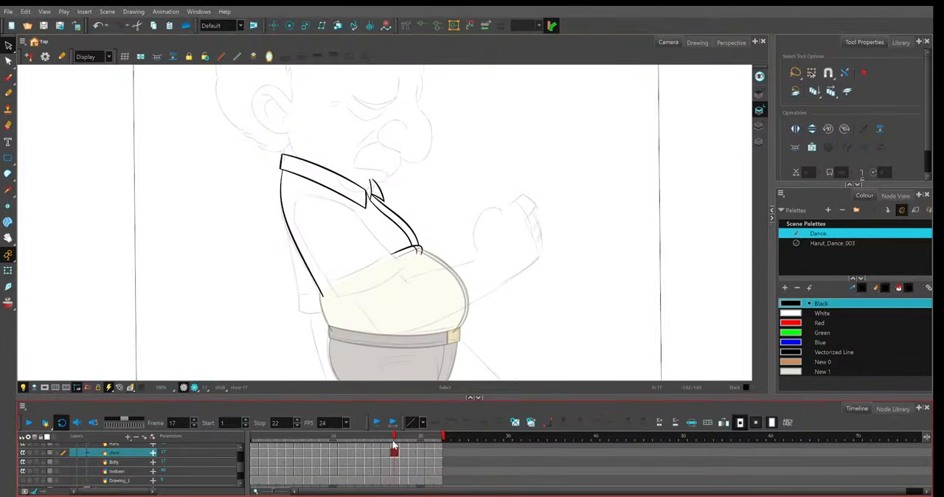
key("ctrl+a")
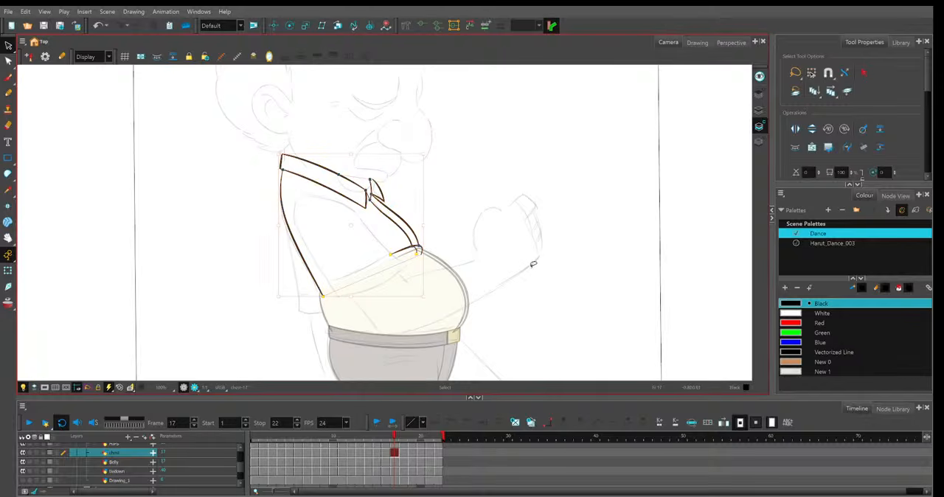
key("l")
key("l")
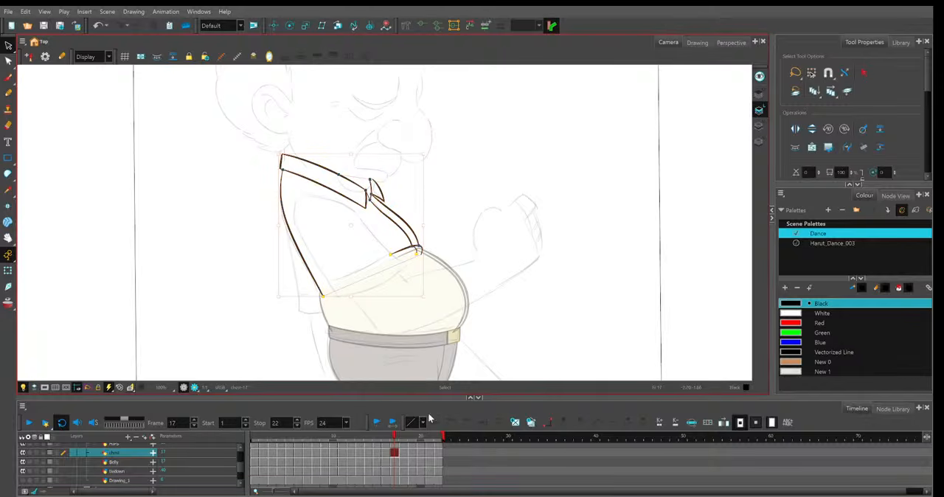
key("period")
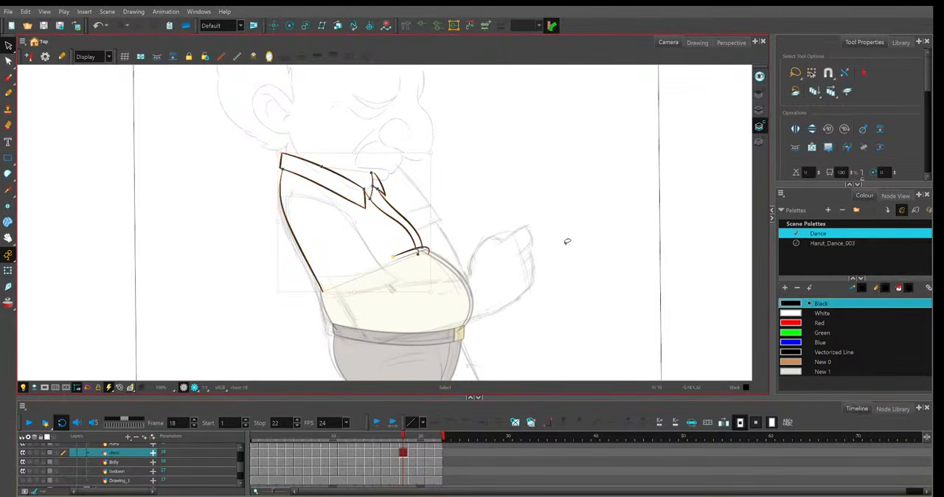
key("l")
key("l")
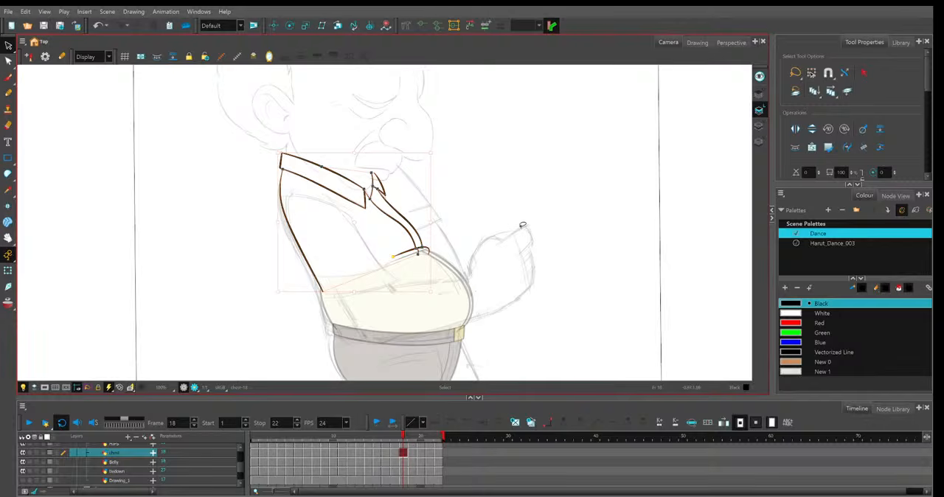
Cut the chest drawing from Colour Art on frames 19 and 20 and paste it into Line Art.
key("period")
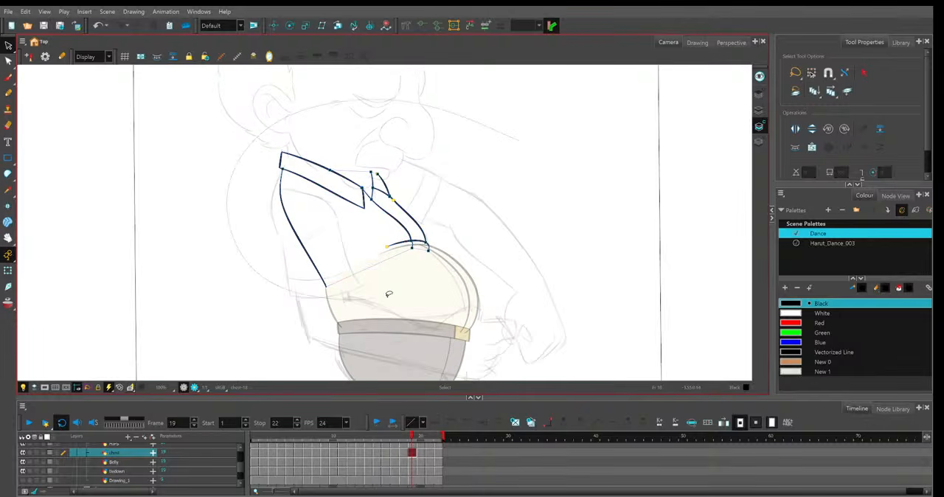
key("Delete")
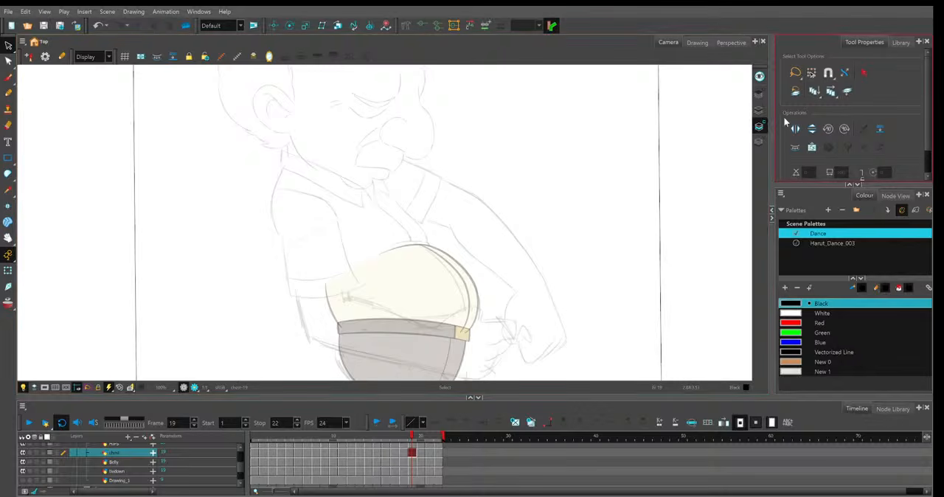
key("l")
left_click(420, 454)
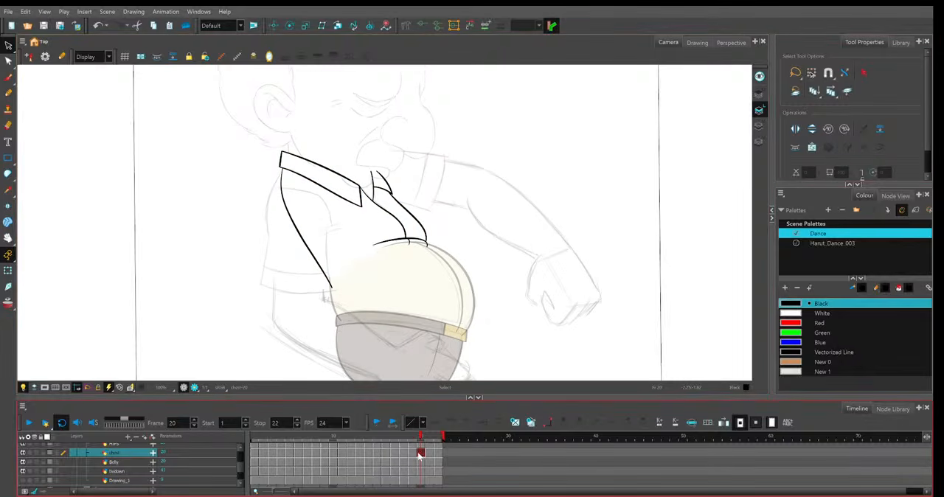
key("ctrl+a")
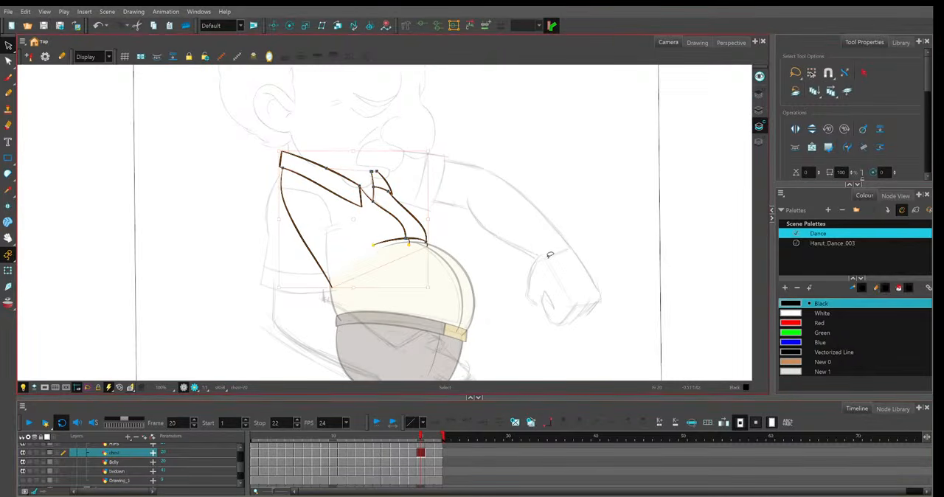
key("ctrl+x")
key("l")
key("ctrl+v")
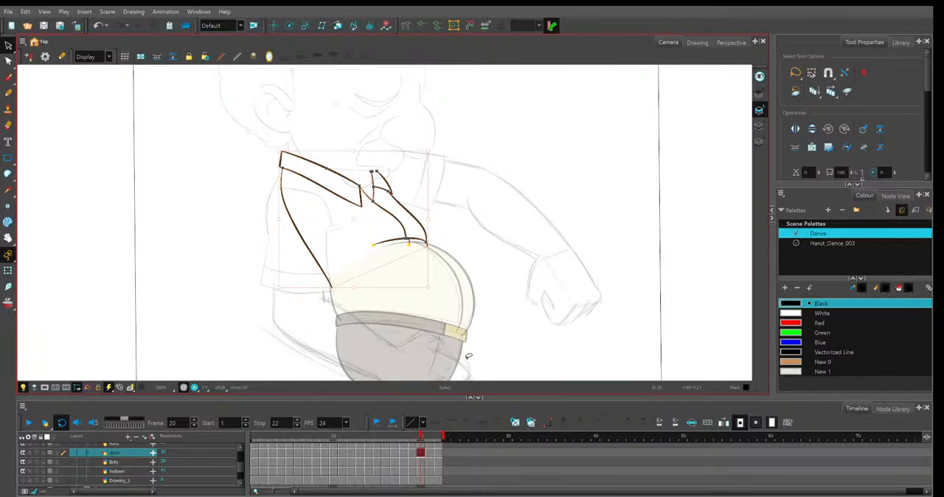
Move the chest lines on frames 21 and 22 from Colour Art to Line Art and return to frame 1.
mouse_move(487, 142)
left_mouse_down()
mouse_move(373, 299)
mouse_move(506, 255)
left_mouse_up()
key("Delete")
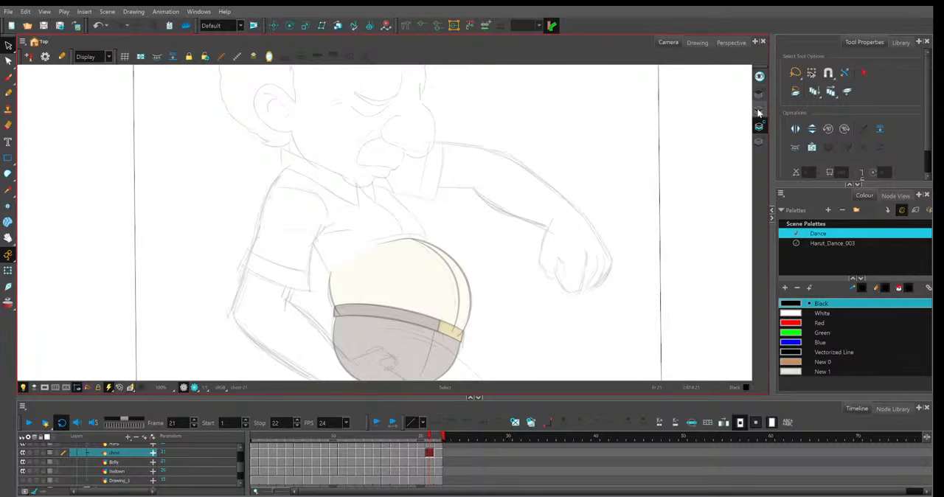
key("period")
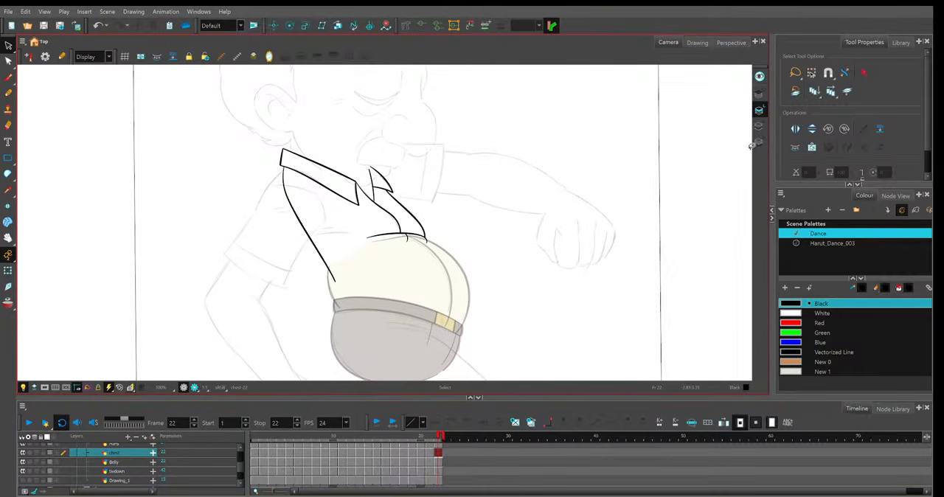
left_click(759, 128)
key("ctrl+a")
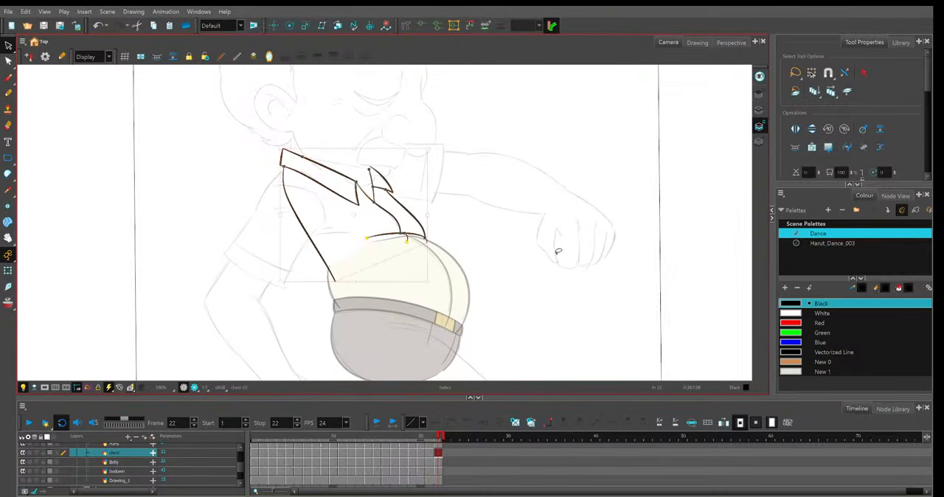
key("ctrl+x")
key("l")
key("ctrl+v")
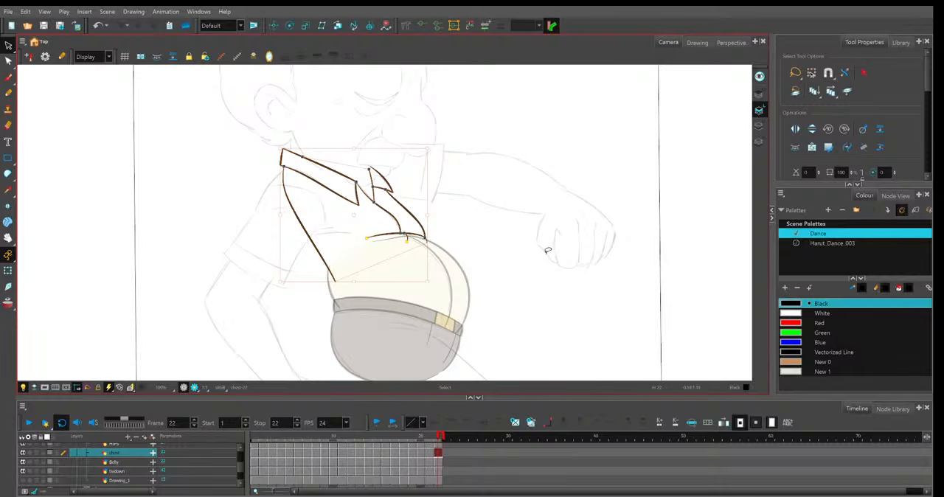
left_click_drag(440, 436, 235, 438)
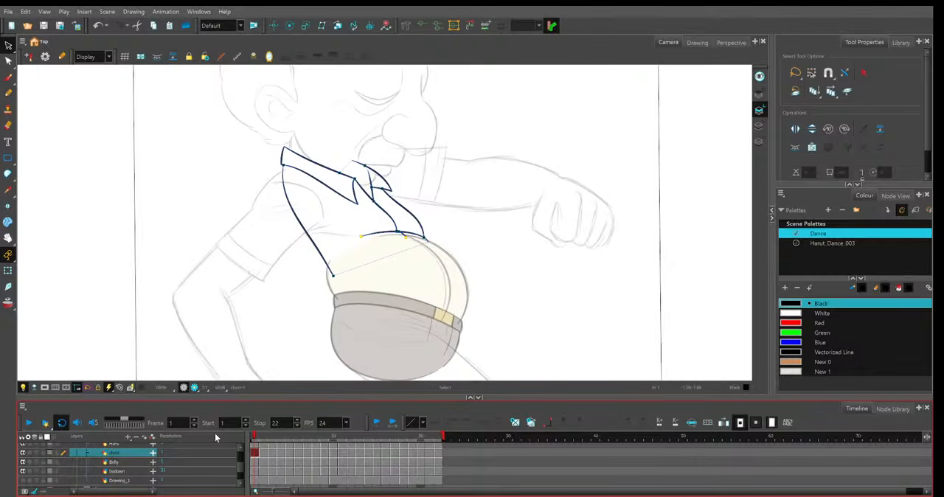
left_click(672, 199)
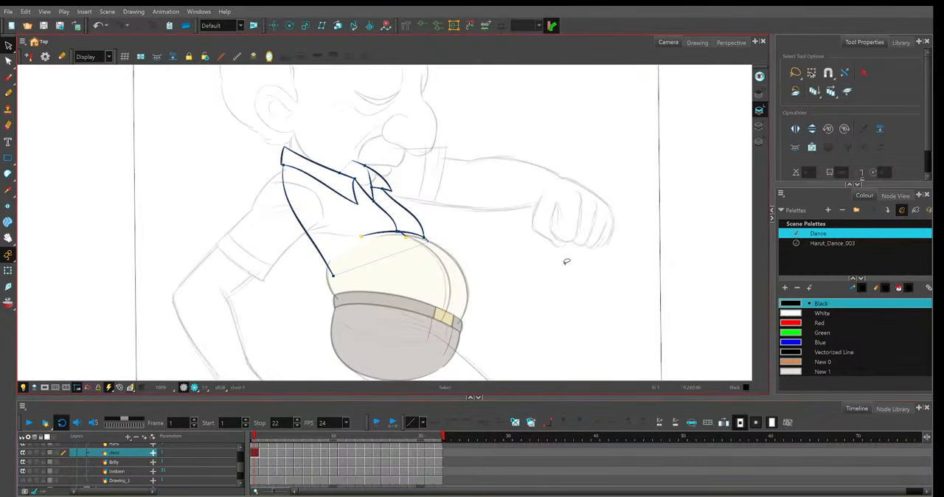
Enable Apply to All Frames, select the chest drawing, generate Colour Art from its Line Art, and switch to Colour Art.
key("1")
key("1")
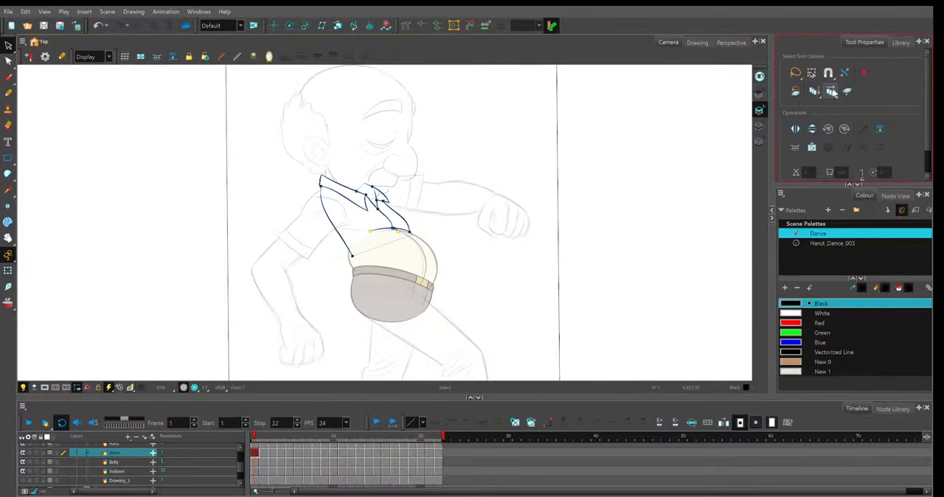
left_click(832, 90)
left_click(831, 90)
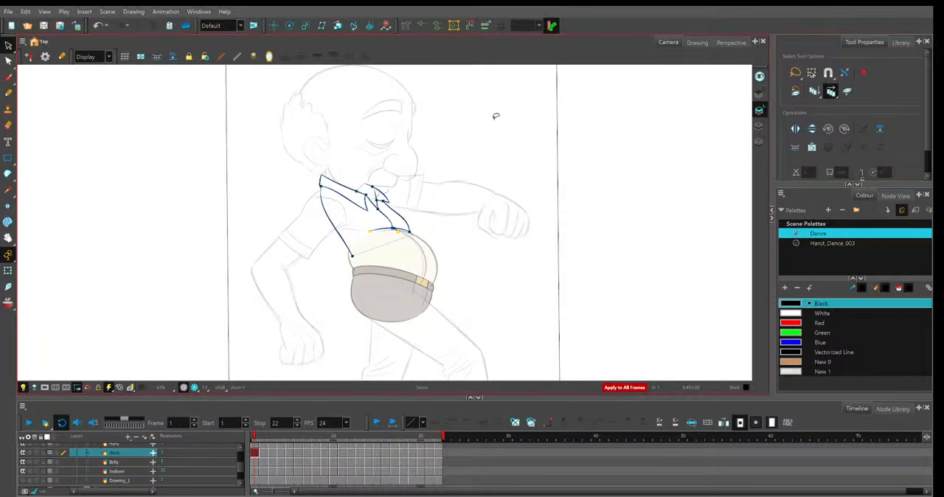
key("1")
key("1")
key("1")
key("1")
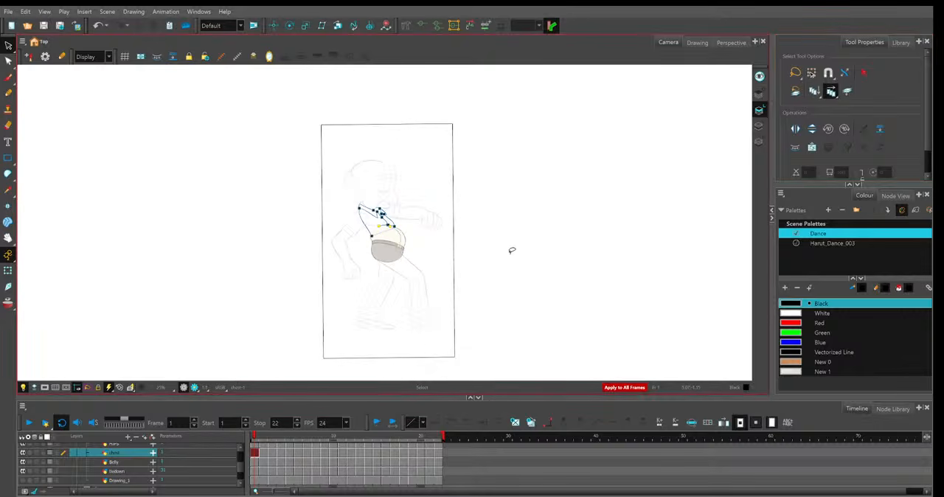
key("2")
mouse_move(584, 217)
left_mouse_down()
mouse_move(348, 375)
mouse_move(659, 204)
left_mouse_up()
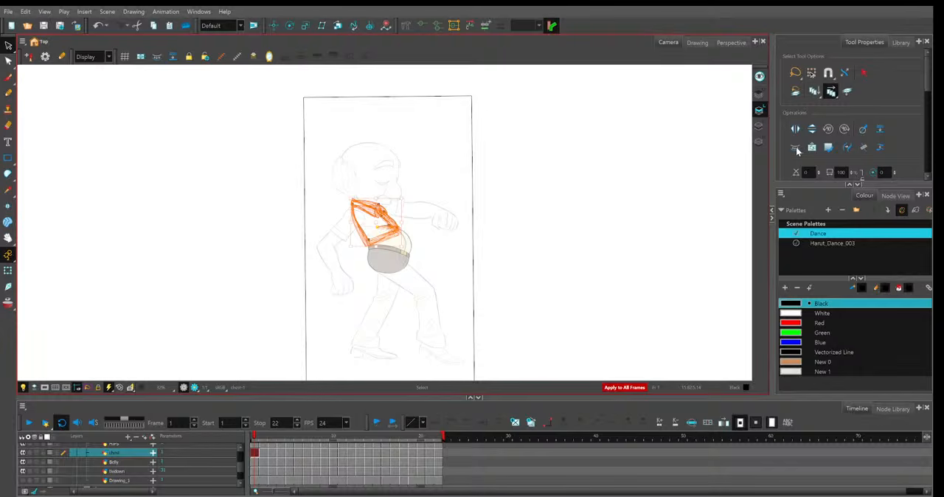
left_click(796, 148)
key("l")
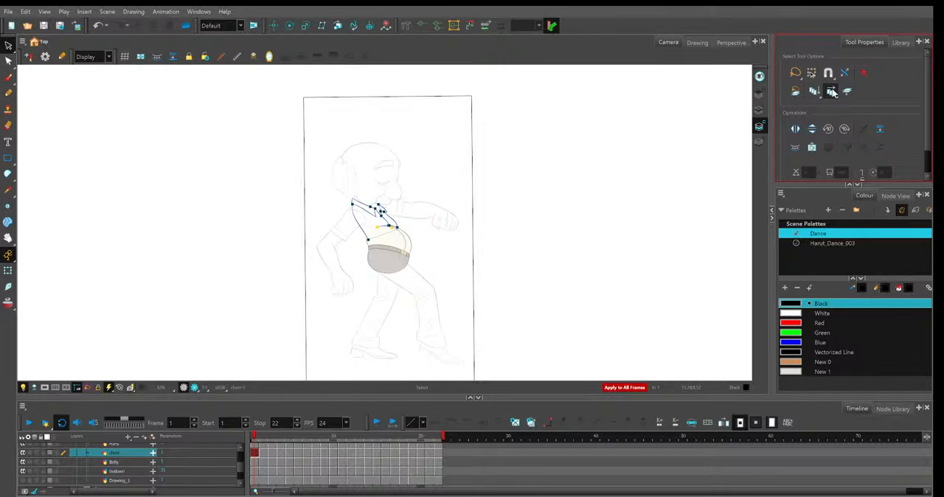
Choose the shirt swatch from the character's palette and fill the chest area with the Paint tool on all frames.
left_click(833, 243)
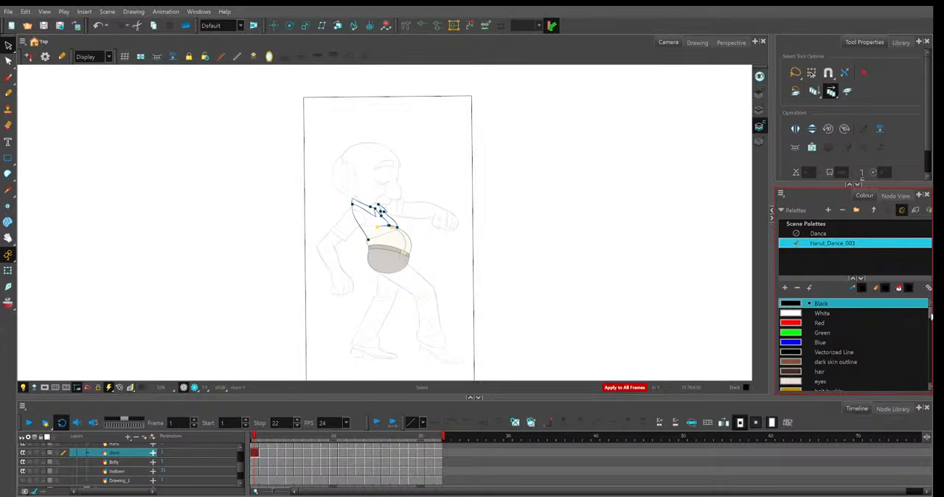
scroll(931, 316, "down", 2)
left_click(793, 373)
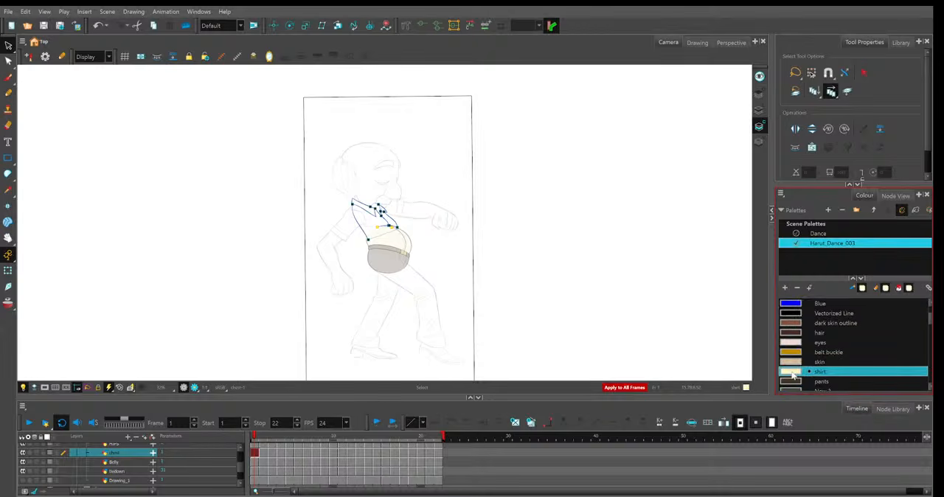
key("alt+c")
key("1")
key("2")
key("2")
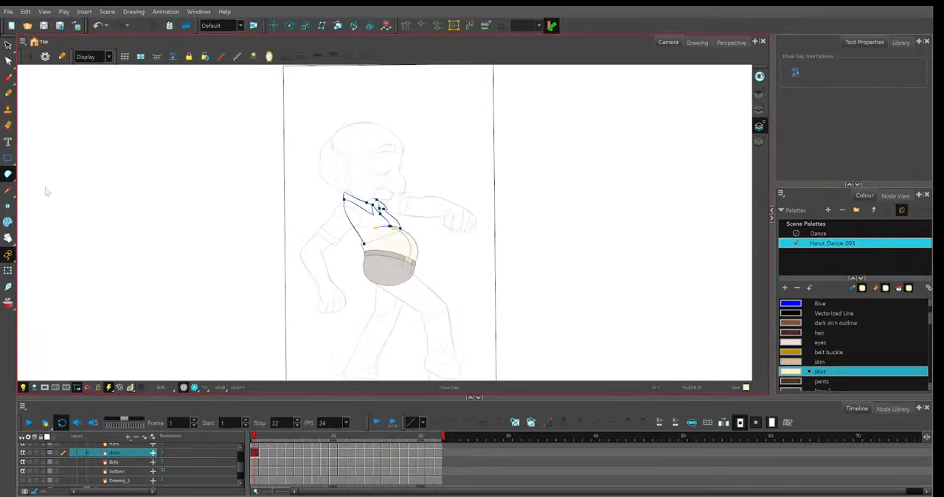
key("alt+i")
left_click(369, 227)
left_click(389, 219)
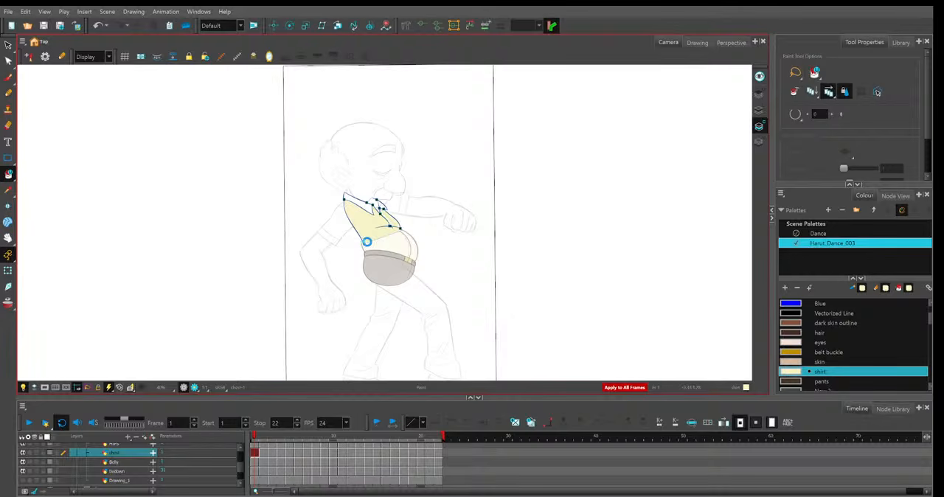
key("2")
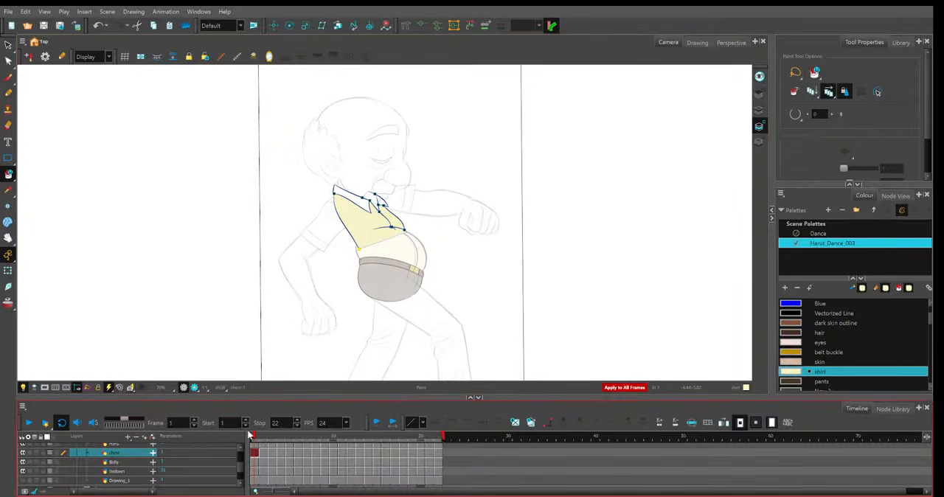
Play back the coloured chest, stop at frame 8, and move the Belly layer above the chest layer.
key("Return")
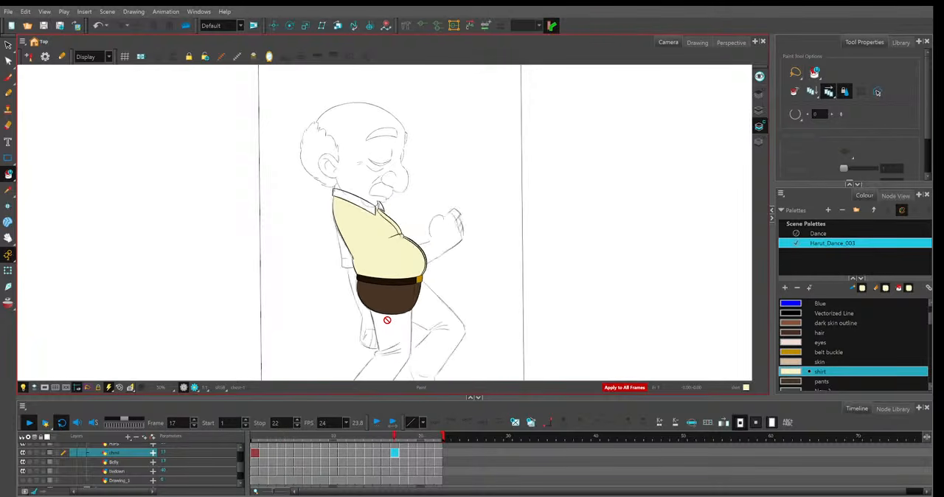
left_click(320, 440)
left_click(122, 453)
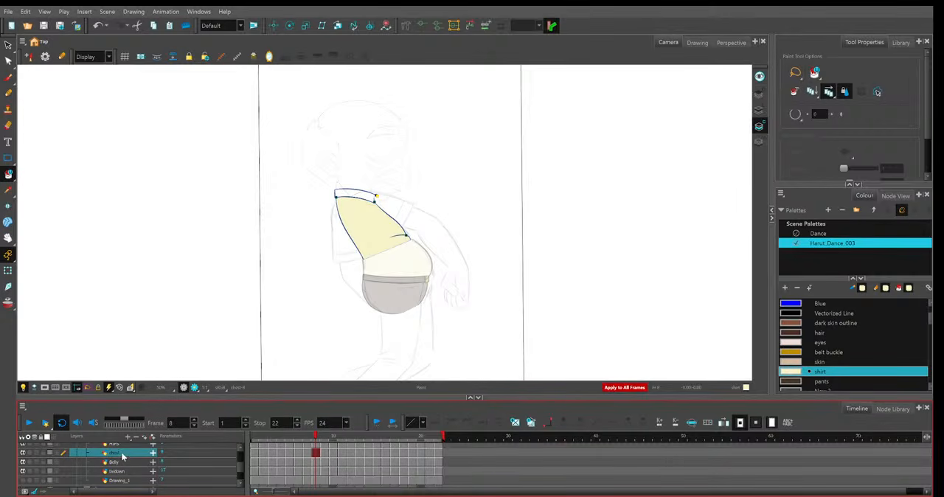
left_click(124, 462)
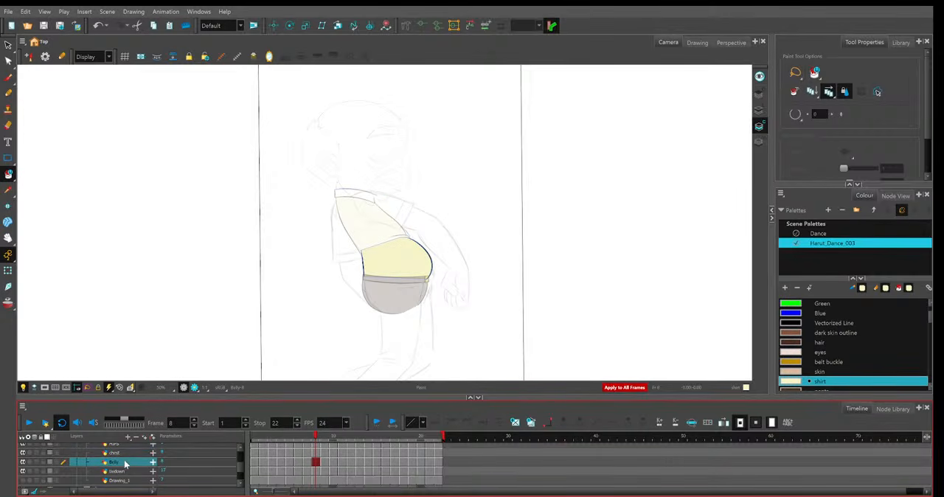
left_click_drag(124, 455, 121, 447)
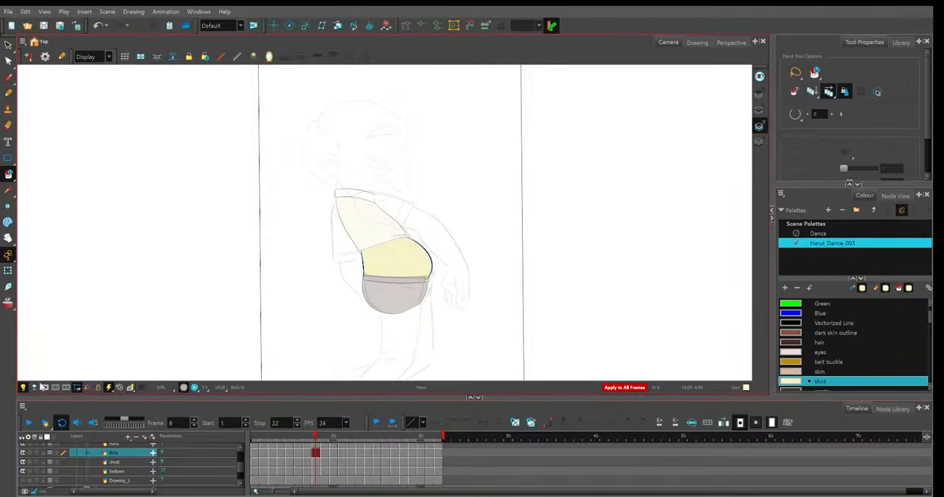
Play the dance and scrub through frames 6 to 10 to examine how the belly and chest shapes join.
left_click(27, 422)
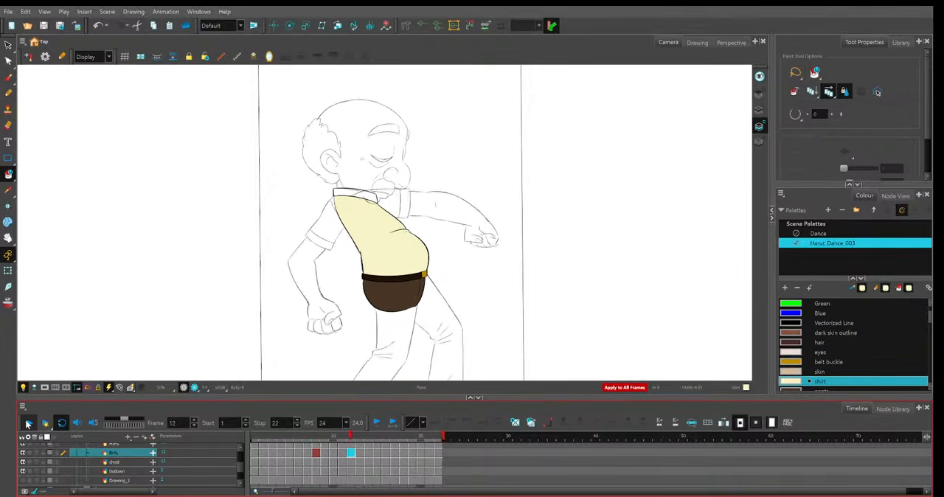
left_click(27, 424)
mouse_move(306, 438)
left_mouse_down()
mouse_move(403, 439)
mouse_move(291, 438)
mouse_move(333, 439)
left_mouse_up()
scroll(481, 334, "up", 4)
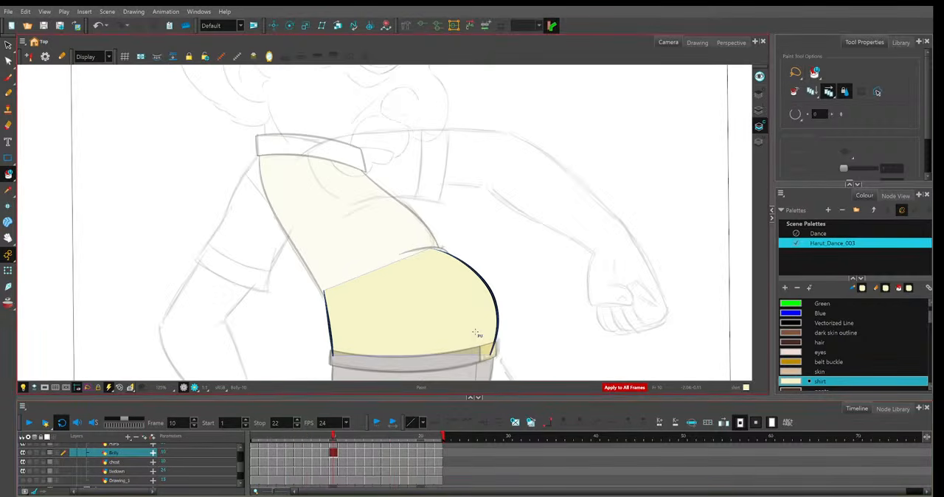
scroll(483, 334, "down", 3)
left_click(294, 436)
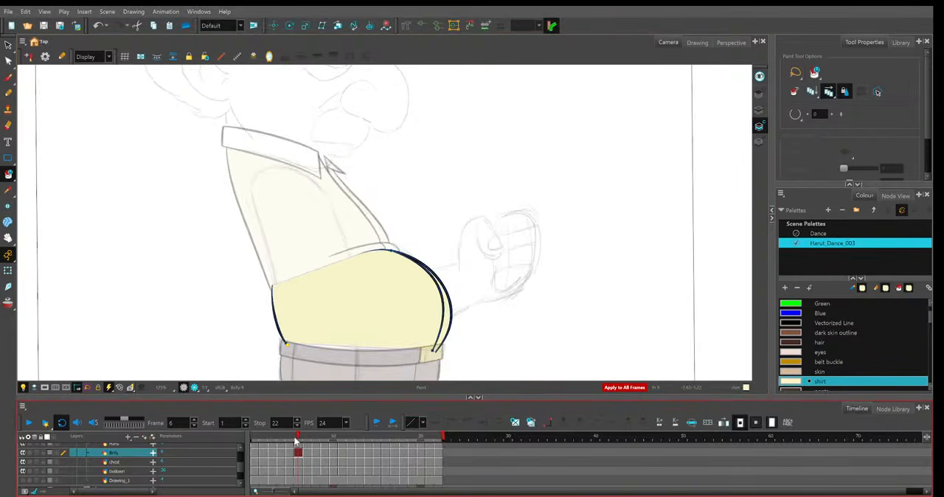
left_click_drag(290, 441, 324, 446)
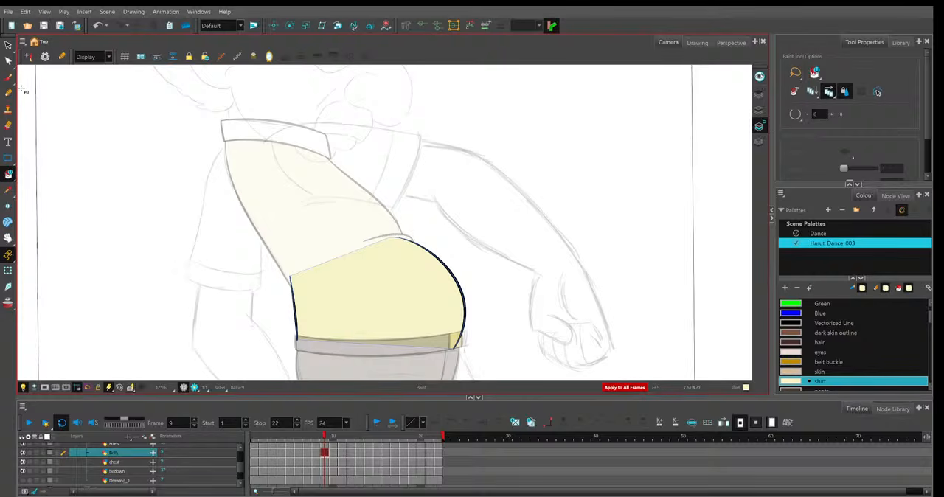
key("shift+Return")
scroll(468, 302, "down", 3)
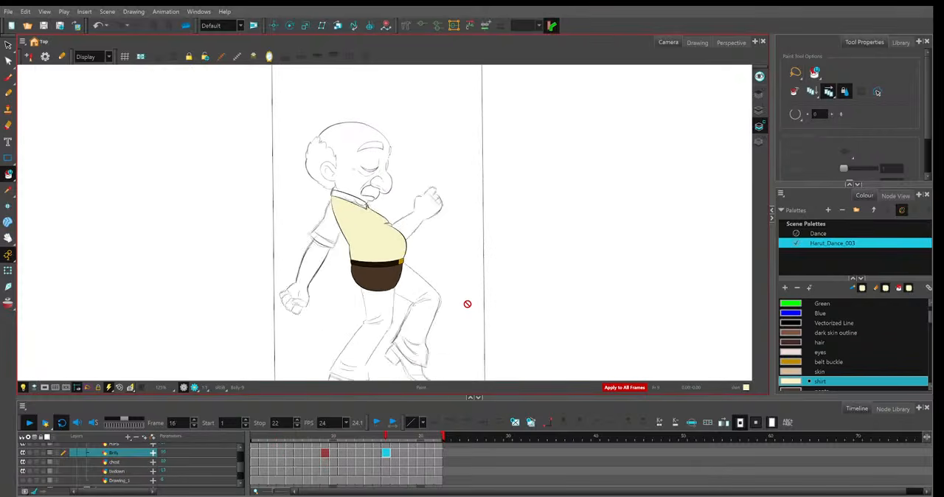
key("shift+Return")
scroll(466, 306, "up", 4)
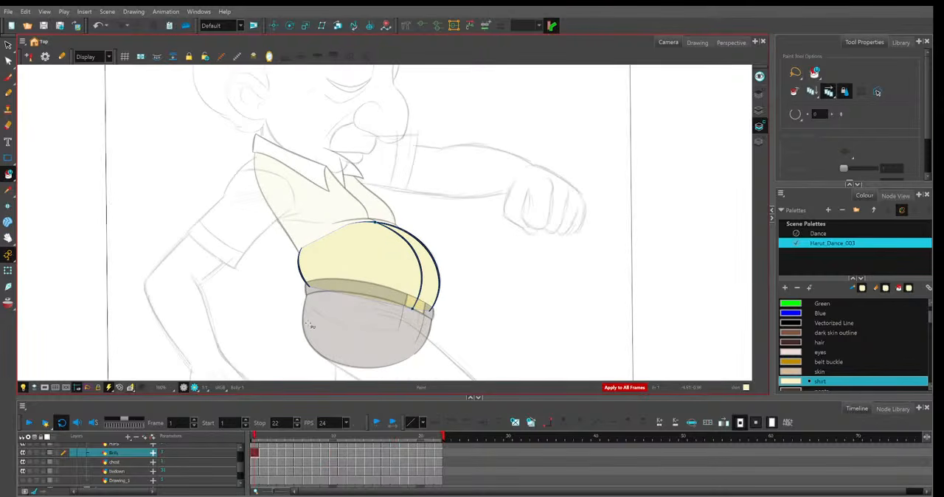
Select the chest layer and fill the collar areas with the shirt colour on frames 1 to 6.
key("Down")
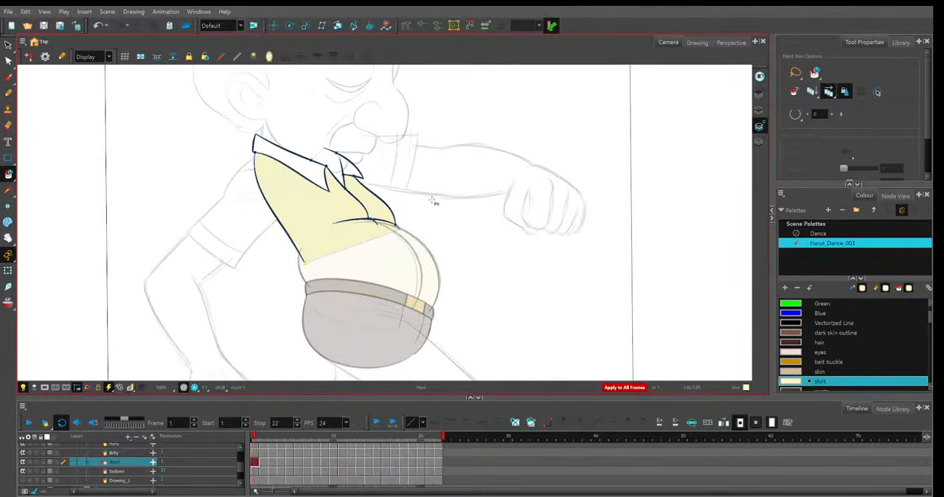
left_click_drag(416, 194, 459, 232)
left_click(340, 202)
left_click(394, 208)
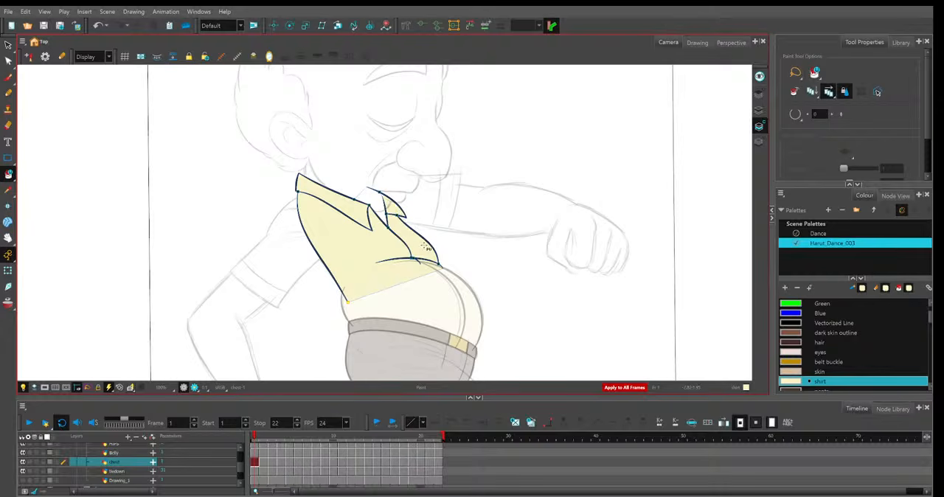
key("period")
key("period")
key("period")
key("period")
key("period")
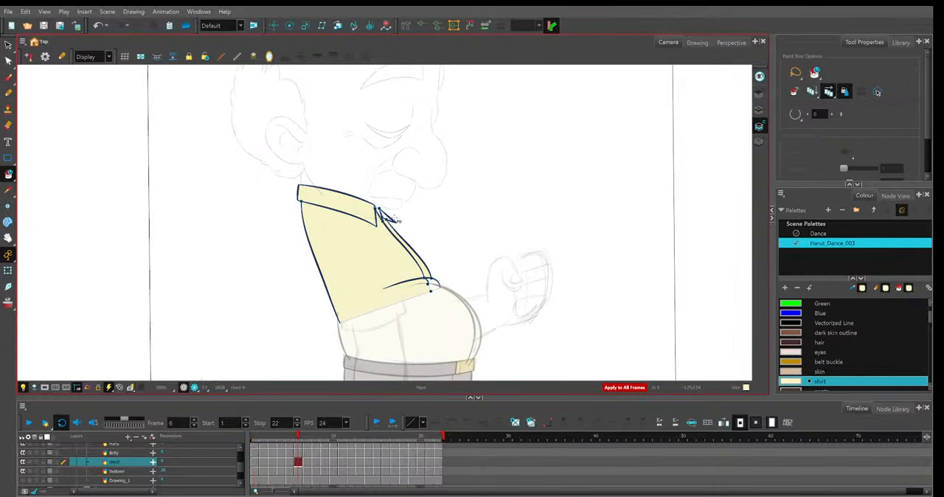
Fill the remaining collar areas with the shirt colour on frames 7 to 21.
key("period")
key("period")
key("period")
key("period")
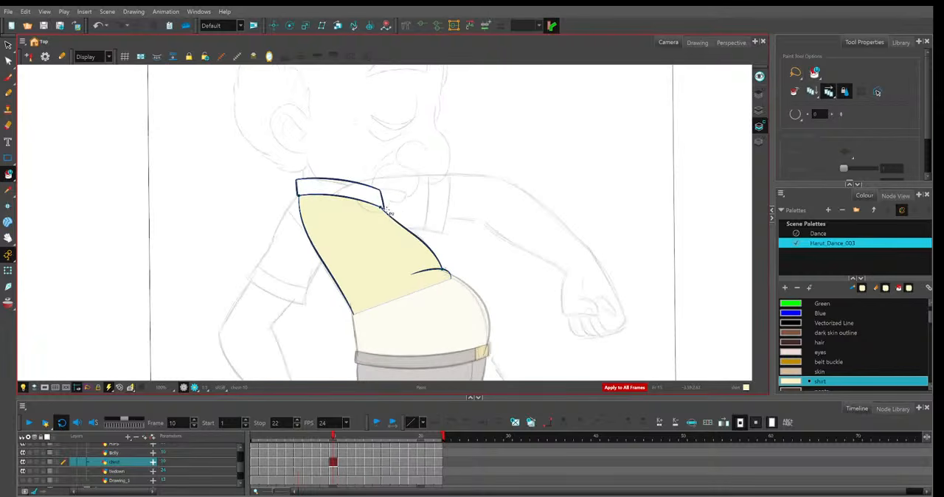
key("period")
key("period")
key("period")
key("period")
key("period")
key("period")
key("period")
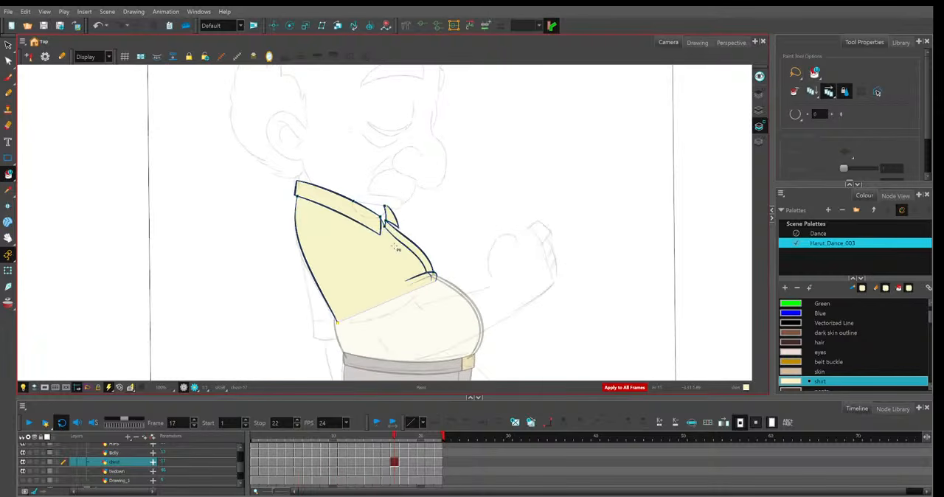
key("comma")
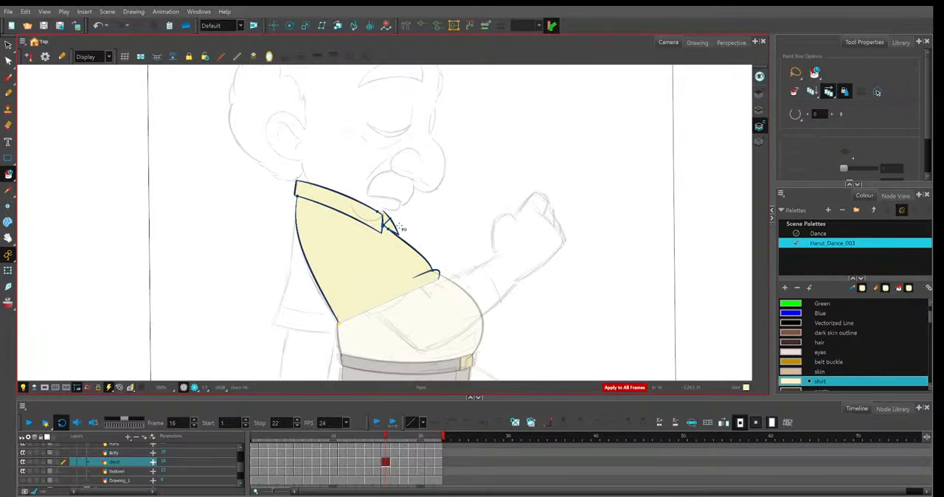
key("period")
key("period")
key("period")
key("period")
key("period")
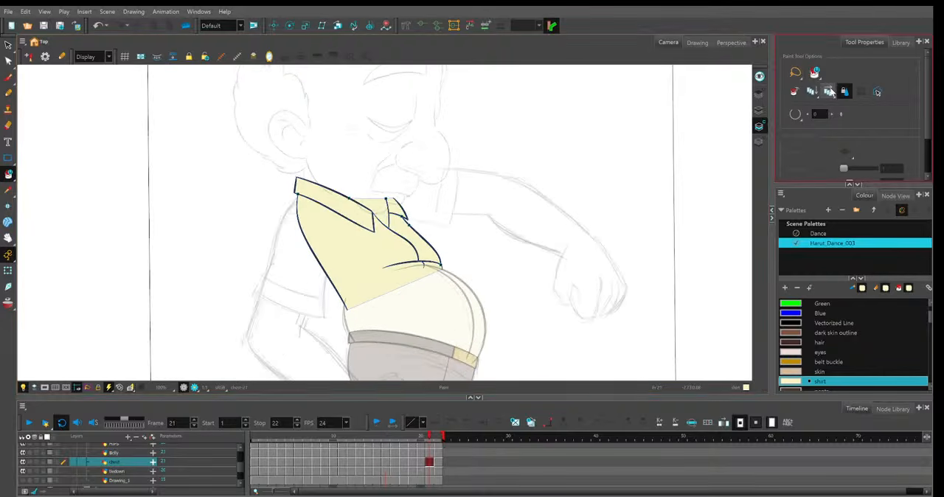
Turn off Apply to All Frames and fill the neck opening with the skin swatch on frames 21, 22 and 1 to 3.
left_click(834, 372)
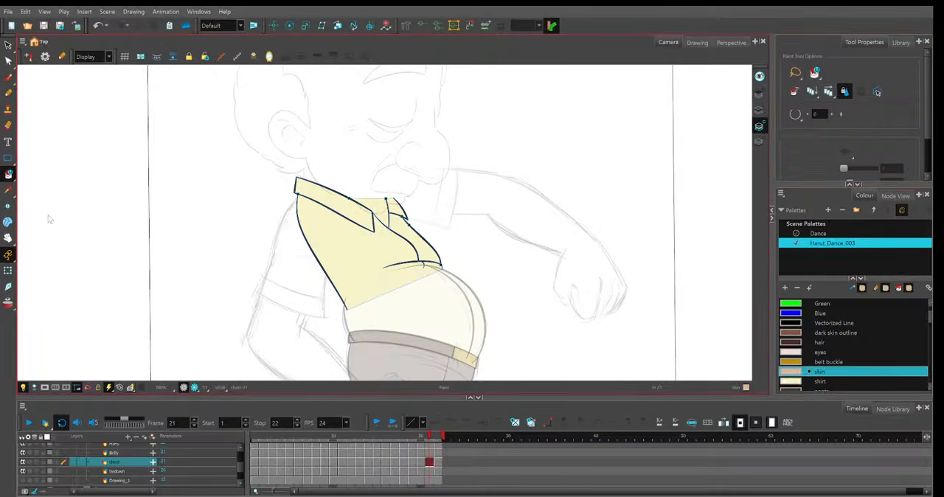
left_click(379, 212)
key("period")
key("period")
key("period")
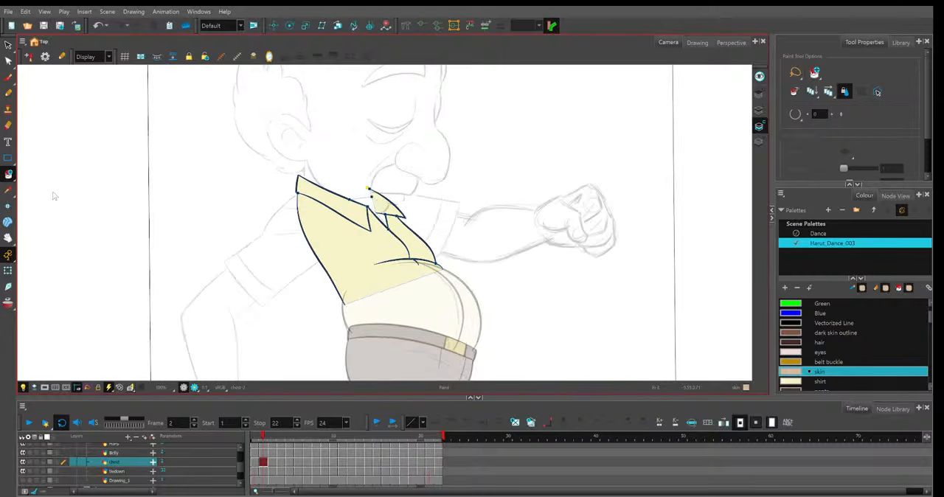
key("period")
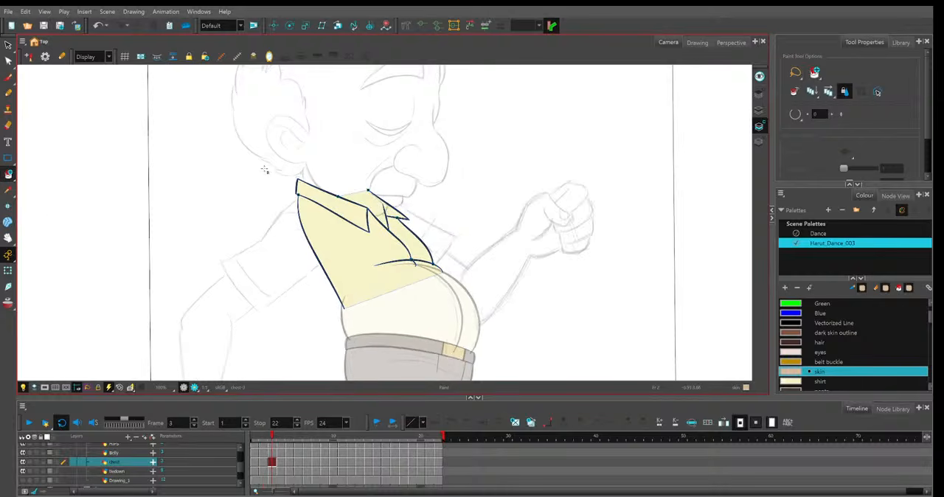
key("period")
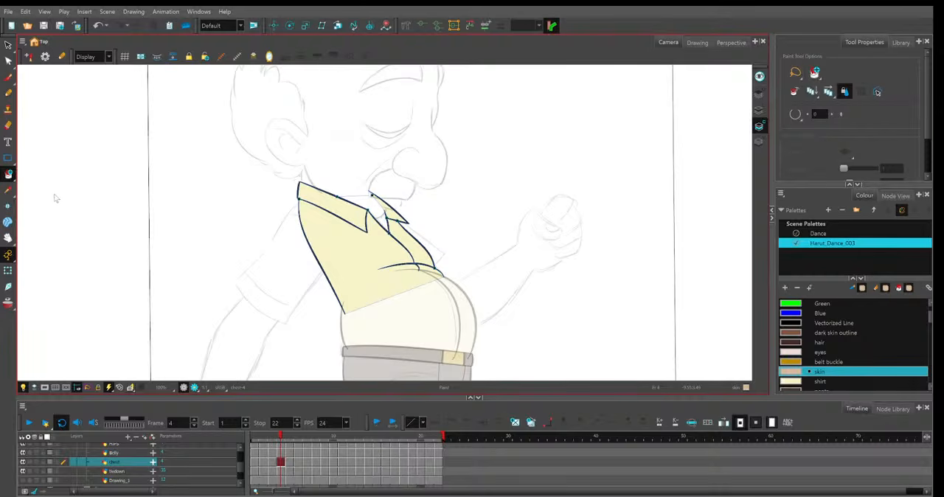
Fill the neck opening inside the collar with the skin colour wherever it shows between frames 4 and 20.
key("period")
key("period")
key("period")
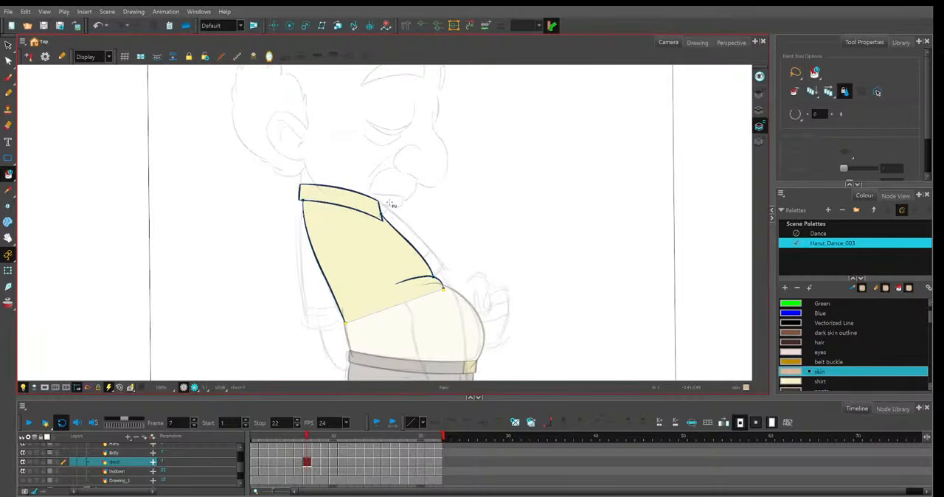
key("period")
key("period")
key("period")
key("period")
key("period")
key("period")
key("period")
key("period")
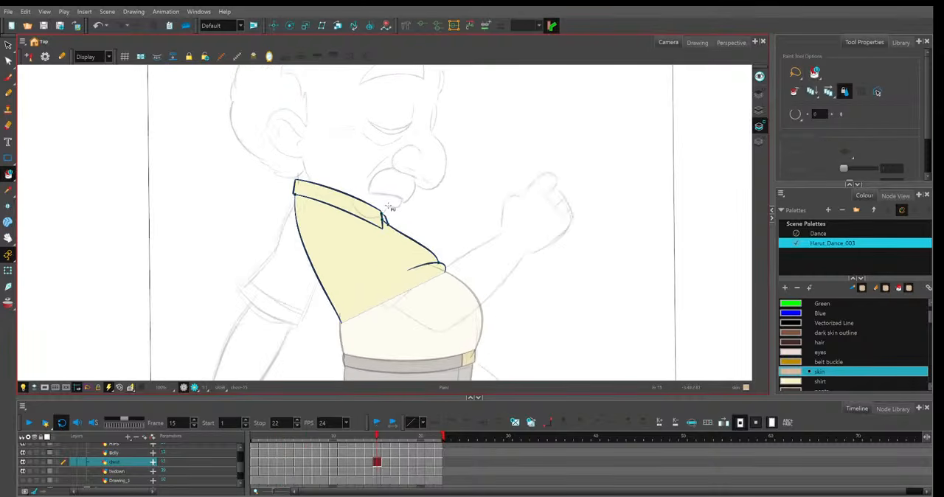
key("period")
key("period")
key("period")
key("period")
key("period")
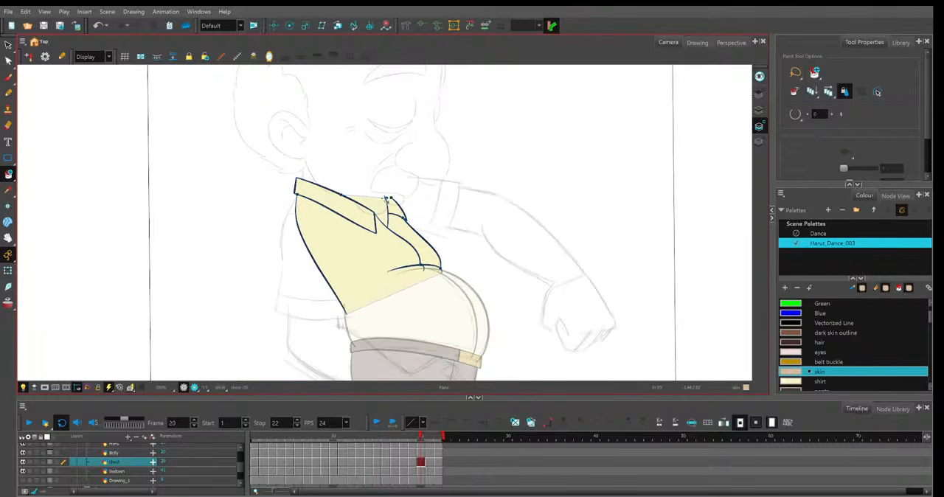
key("comma")
key("comma")
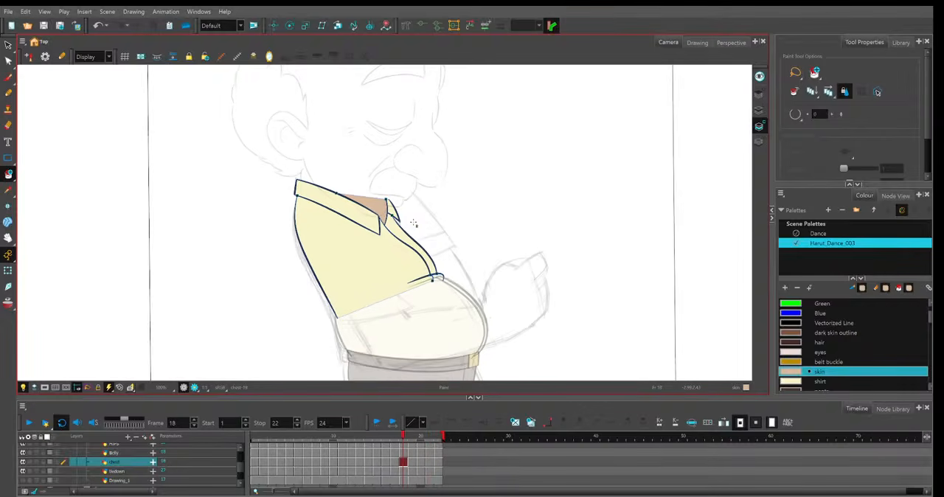
Play the looping animation and check the coloured shirt, collar and neck, first with the full figure and then close up.
key("comma")
key("comma")
key("comma")
key("comma")
key("comma")
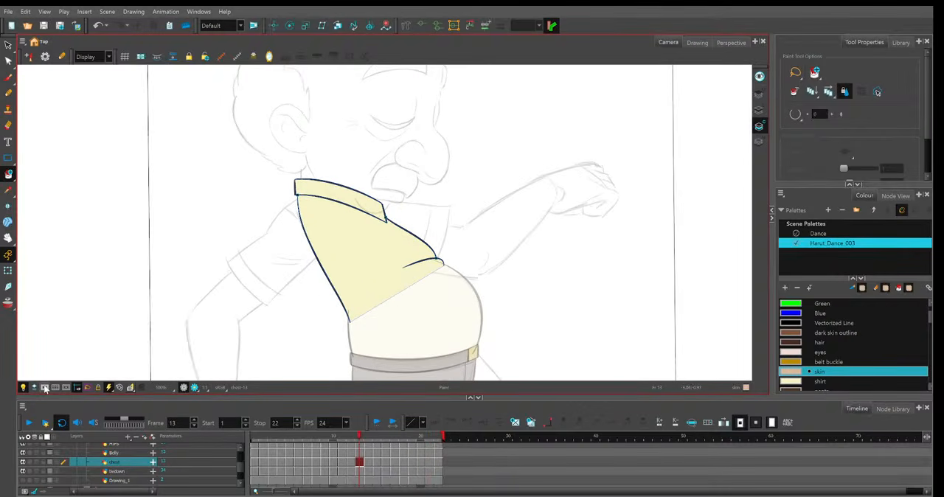
left_click(28, 423)
key("1")
key("1")
key("1")
key("1")
key("1")
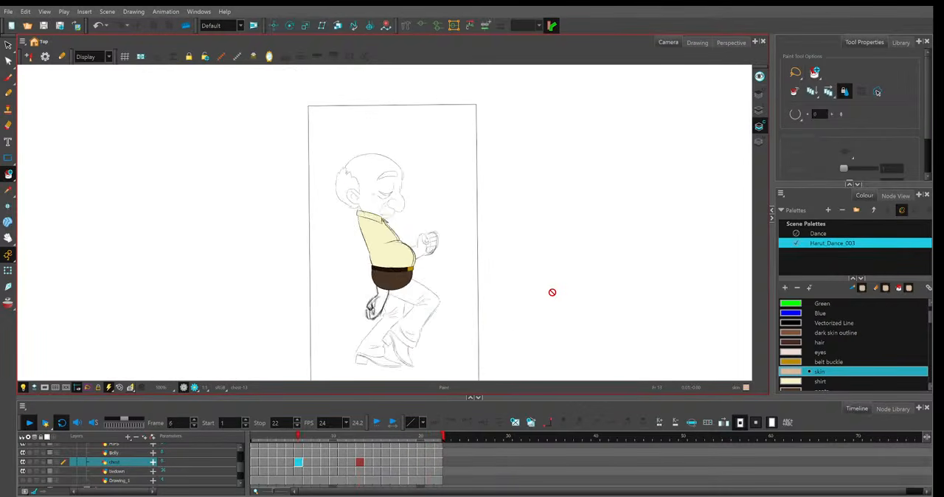
key("1")
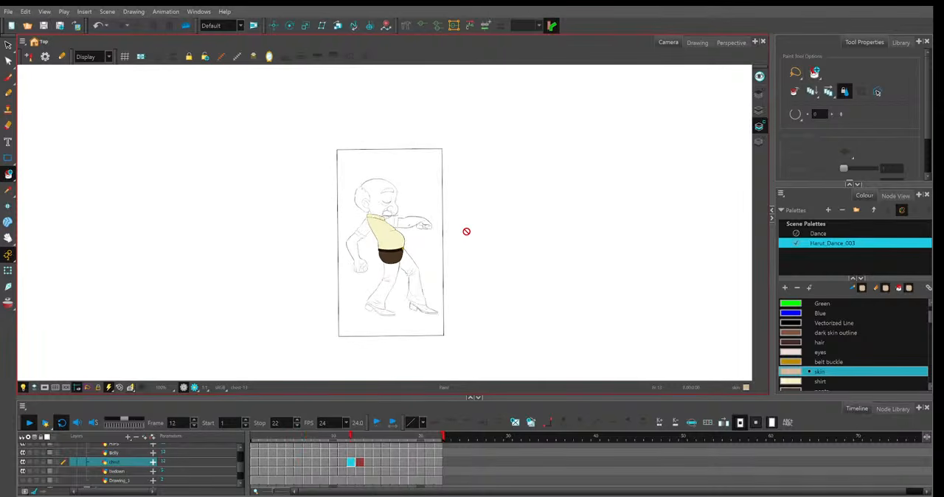
key("2")
key("2")
key("2")
key("2")
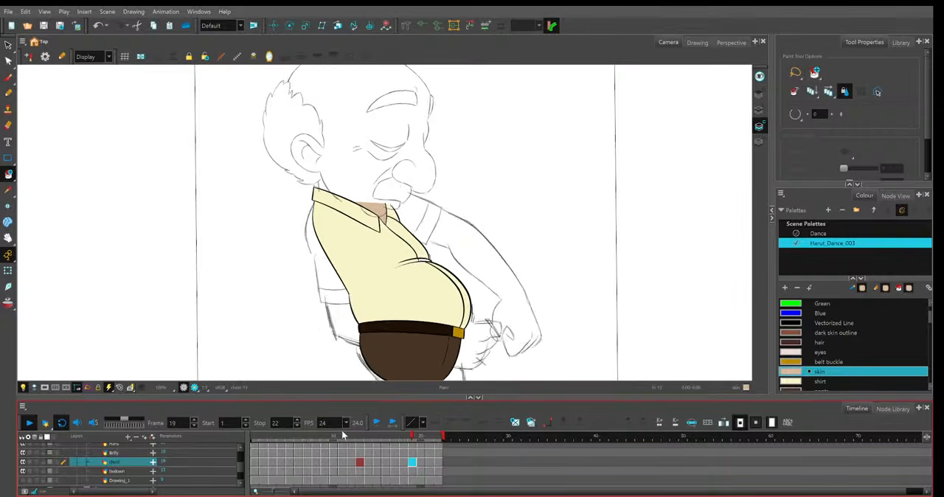
key("shift+Return")
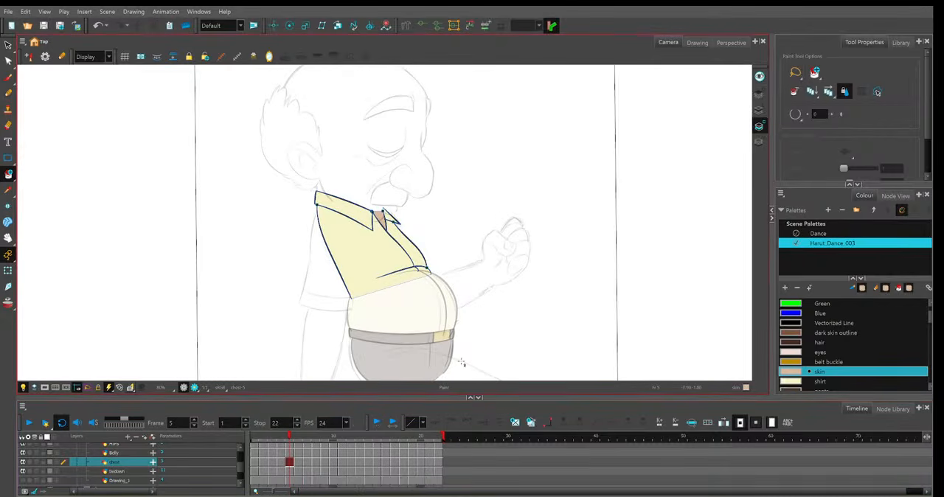
Replay the animation with more of the figure framed and scrub from frame 1 to frame 6 to inspect the torso.
scroll(472, 328, "down", 3)
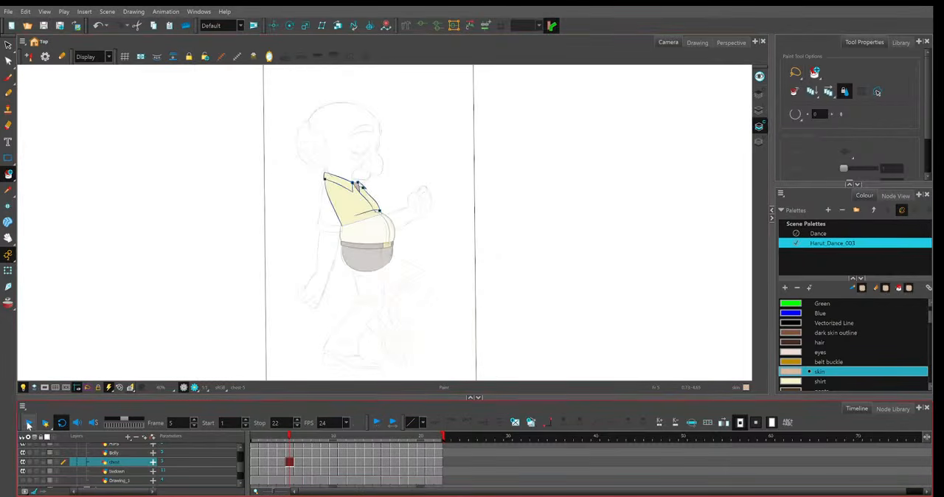
left_click(28, 428)
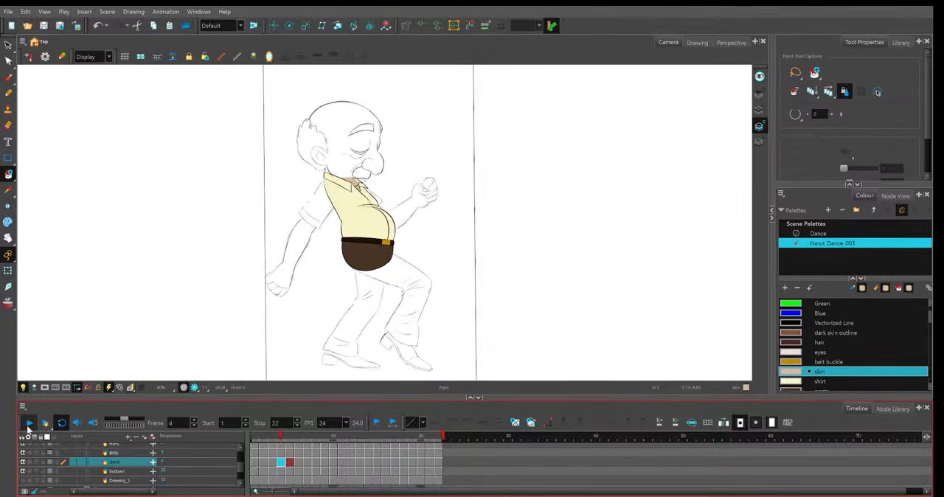
left_click(28, 424)
left_click(254, 438)
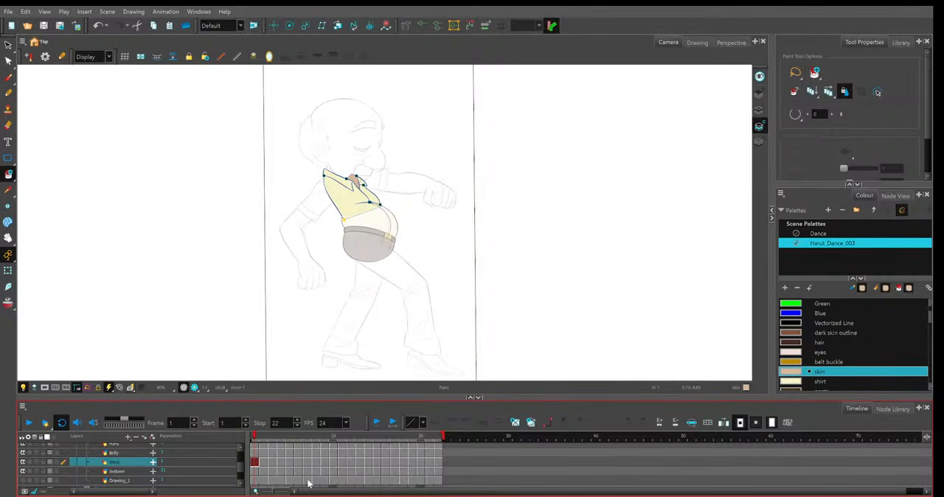
mouse_move(278, 443)
left_mouse_down()
mouse_move(340, 444)
mouse_move(207, 425)
left_mouse_up()
left_click(425, 373)
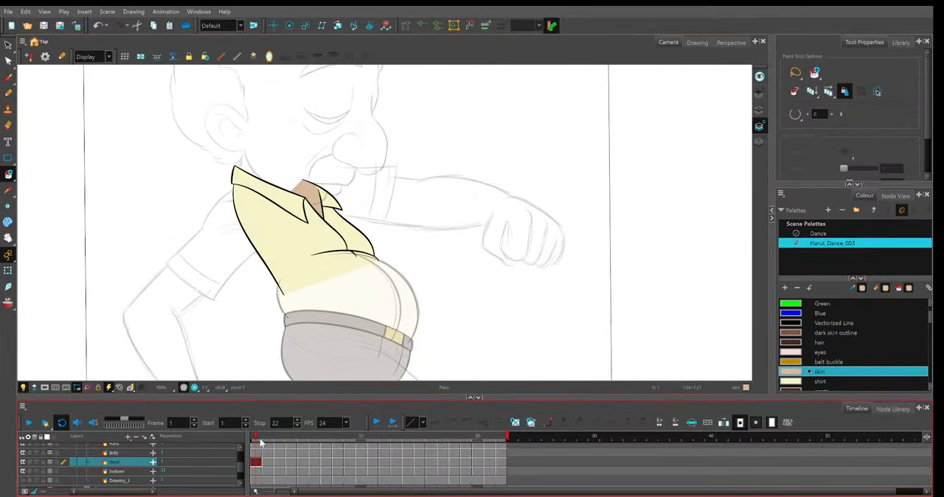
left_click_drag(259, 441, 314, 437)
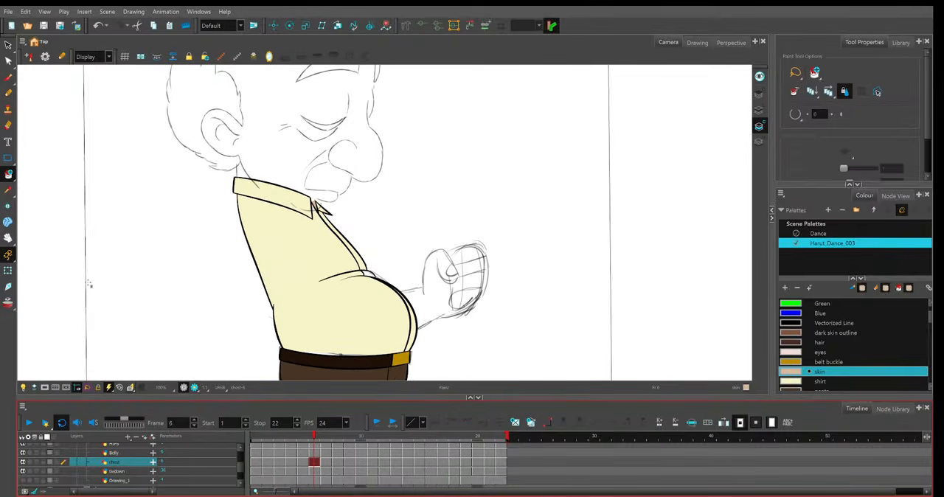
Sample the shirt colour from the chest on frame 6 and return to the Paint tool.
left_click(8, 190)
left_click(318, 253)
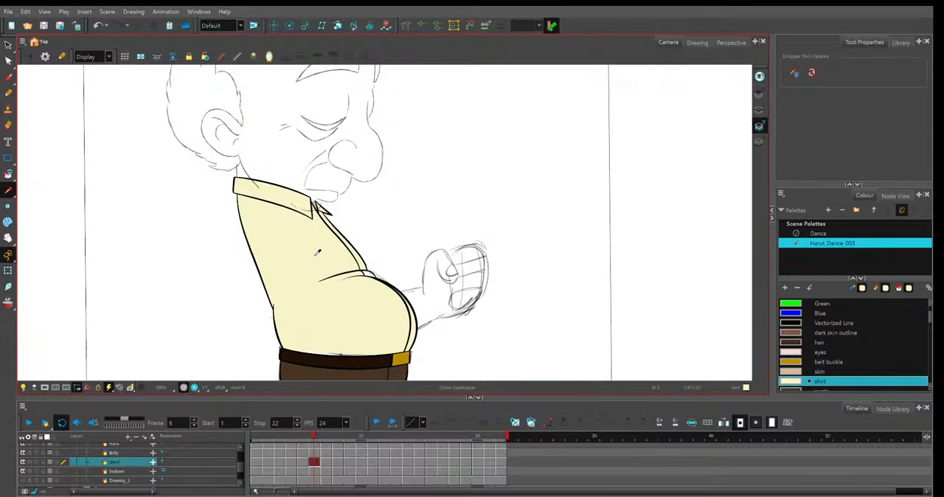
left_click(7, 174)
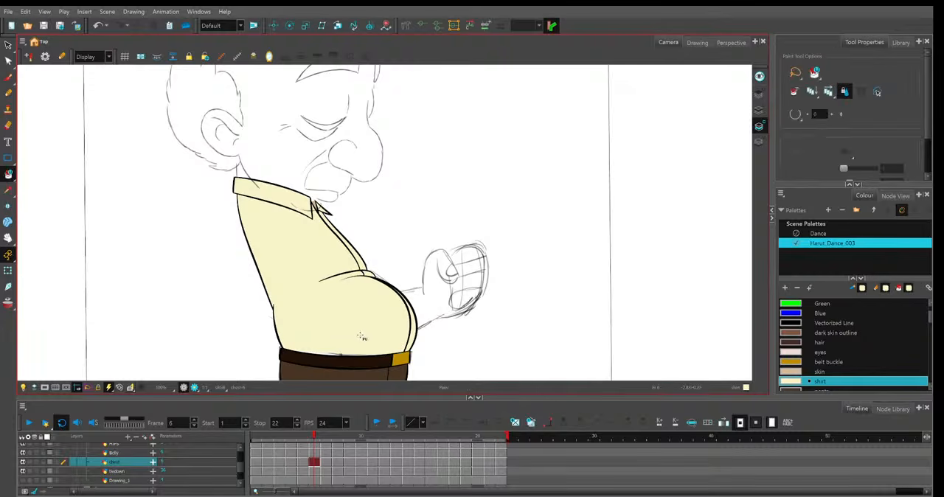
Select the belly drawing on frame 10 and activate the Contour Editor on it.
key("period")
key("period")
key("period")
key("period")
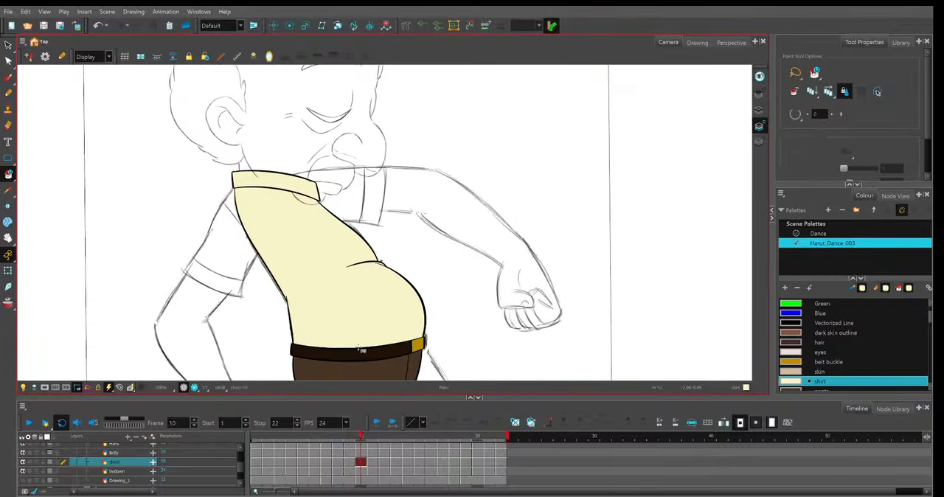
left_click(8, 61)
scroll(374, 315, "up", 3)
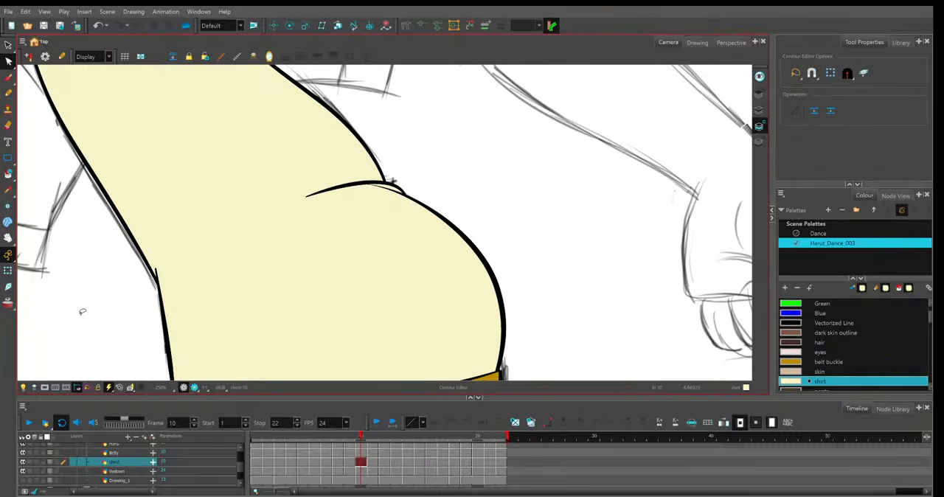
key("shift+t")
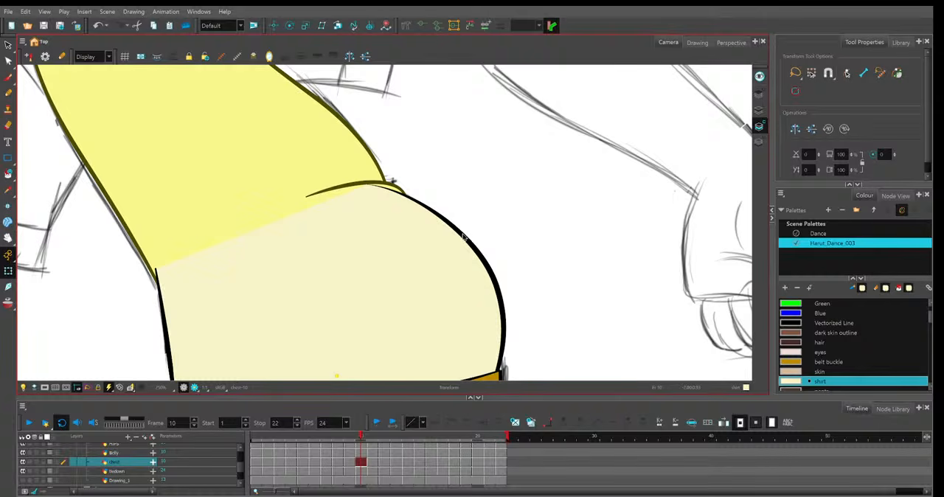
left_click(464, 236)
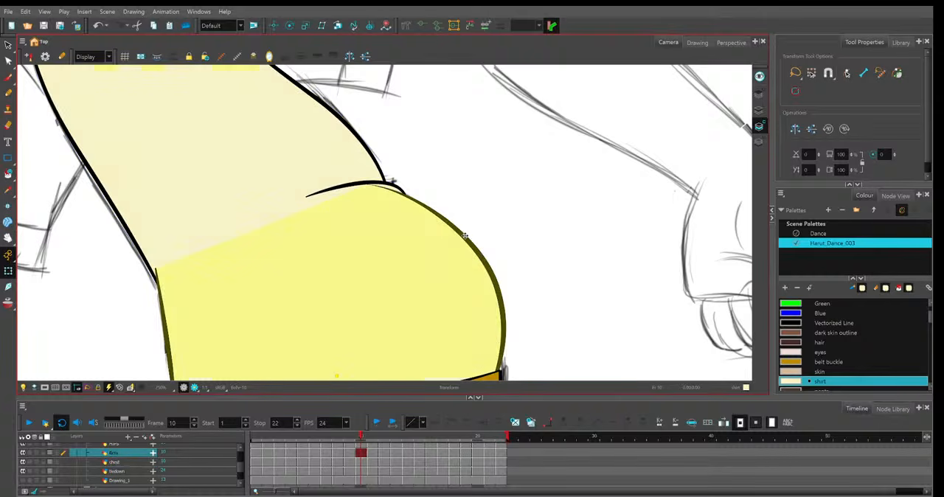
key("alt+q")
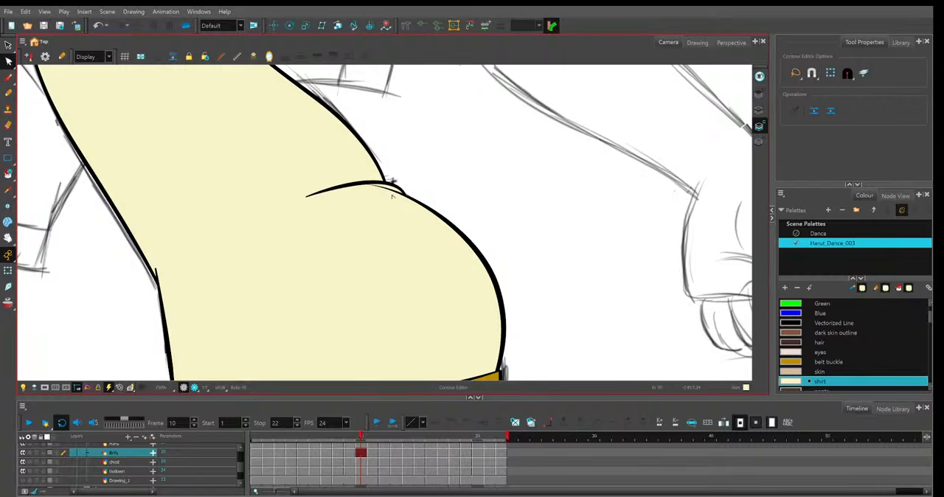
Reshape the upper end of the belly's line art on frame 10 so it curves in beneath the chest fold.
left_click(392, 194)
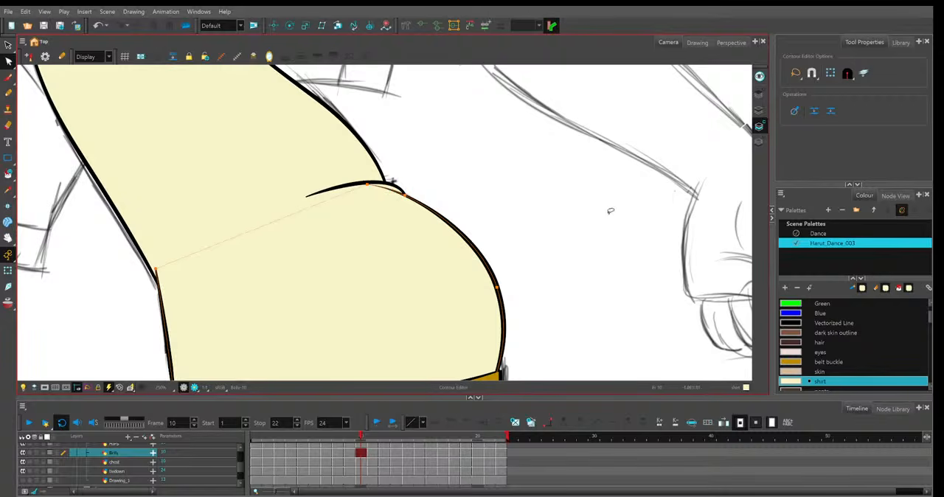
key("l")
key("ctrl+z")
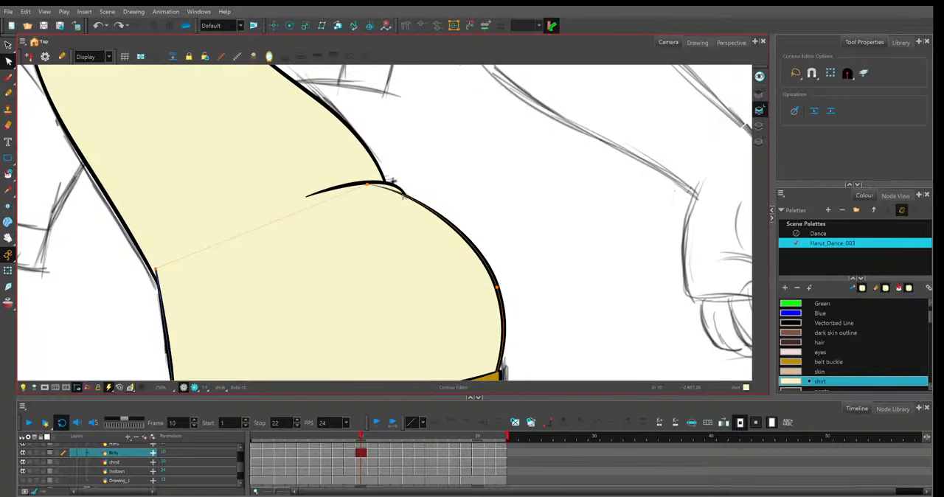
left_click(404, 195, "ctrl")
left_click_drag(367, 185, 368, 195)
left_click(403, 194)
Move and curve the upper end of the belly's line art beneath the chest fold on frame 9.
key("comma")
key("period")
key("comma")
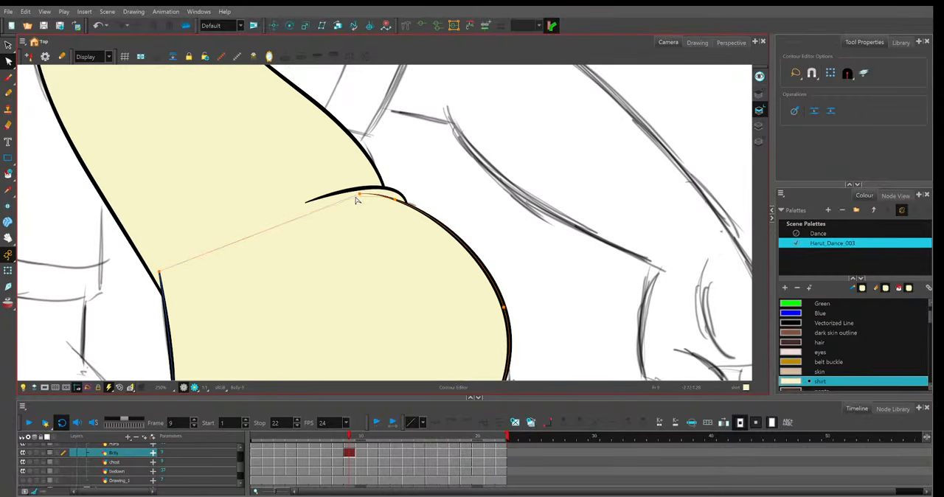
left_click(357, 197)
left_click(446, 220)
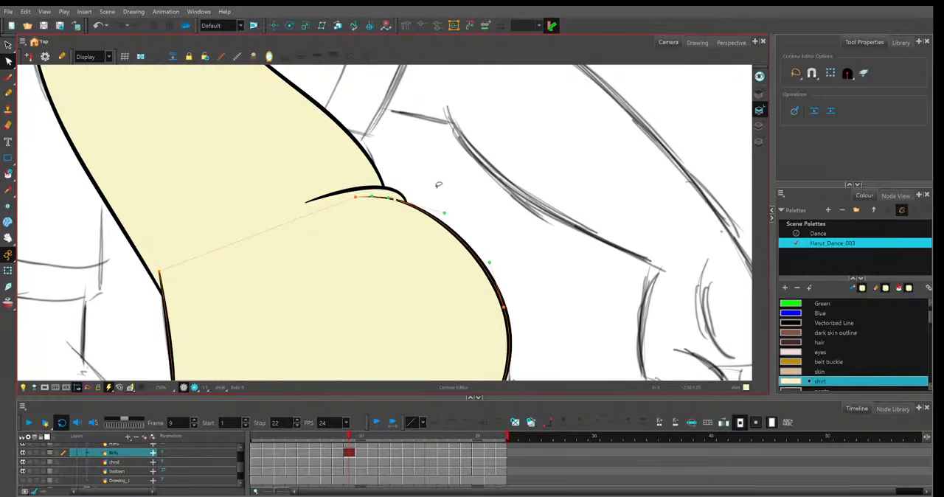
left_click(391, 200)
Bend the upper end of the belly's line art to sit under the chest fold on frame 11.
key("period")
Lower the upper end of the belly's line art beneath the fold on frame 12 and try matching the colour art contour.
key("period")
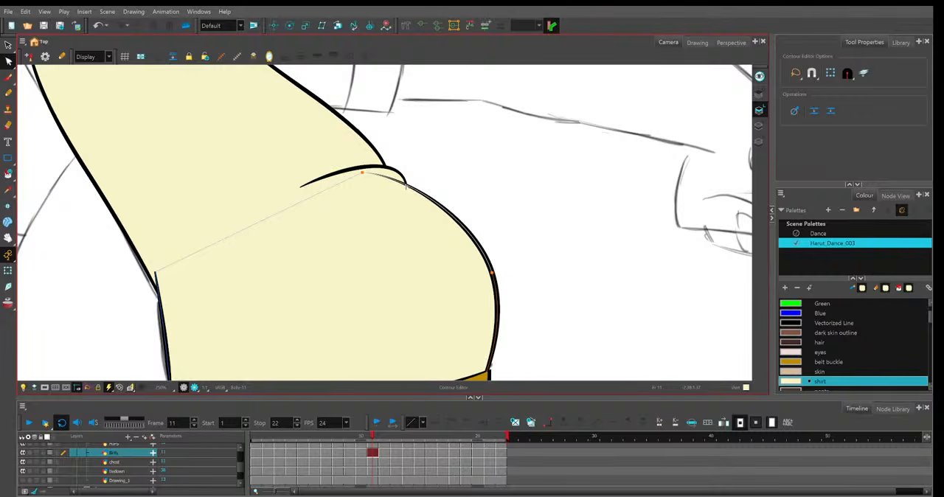
left_click(383, 181)
mouse_move(383, 183)
left_mouse_down()
mouse_move(361, 179)
mouse_move(372, 183)
left_mouse_up()
key("period")
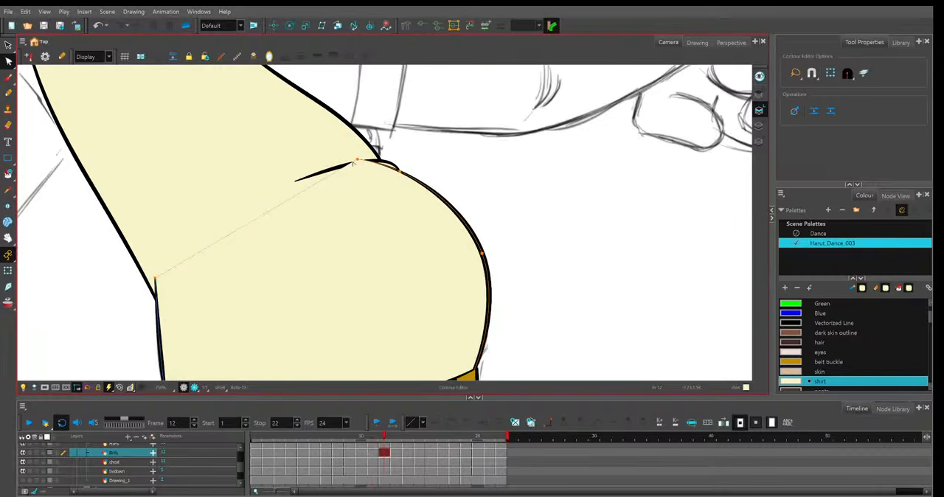
mouse_move(356, 165)
left_mouse_down()
mouse_move(357, 177)
mouse_move(349, 175)
left_mouse_up()
left_click(760, 127)
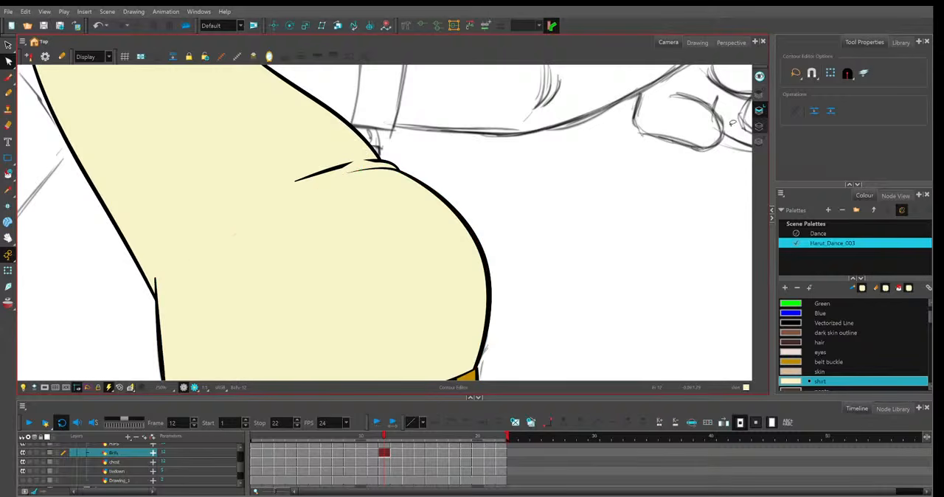
left_click(357, 171)
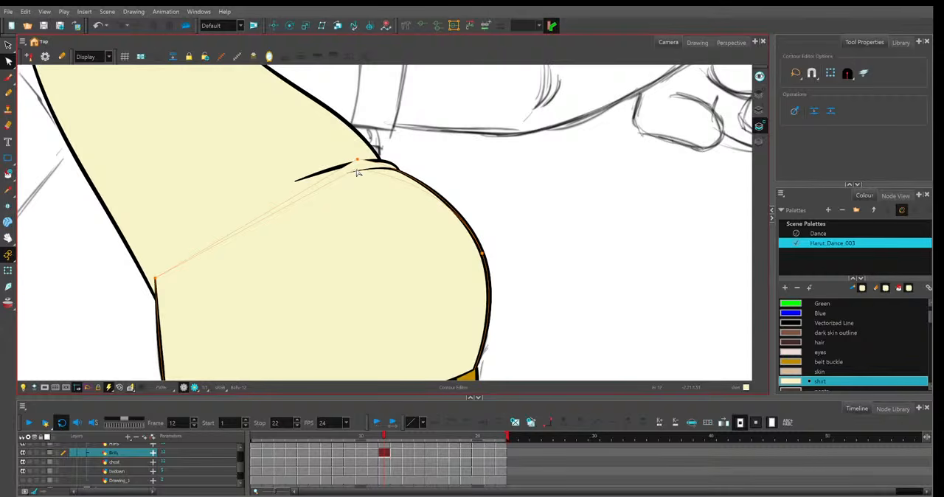
left_click_drag(357, 170, 356, 170)
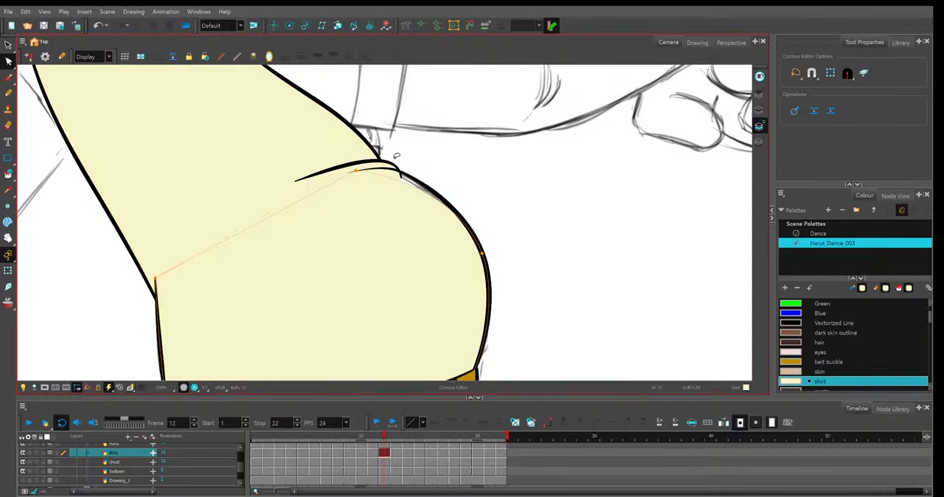
key("ctrl+z")
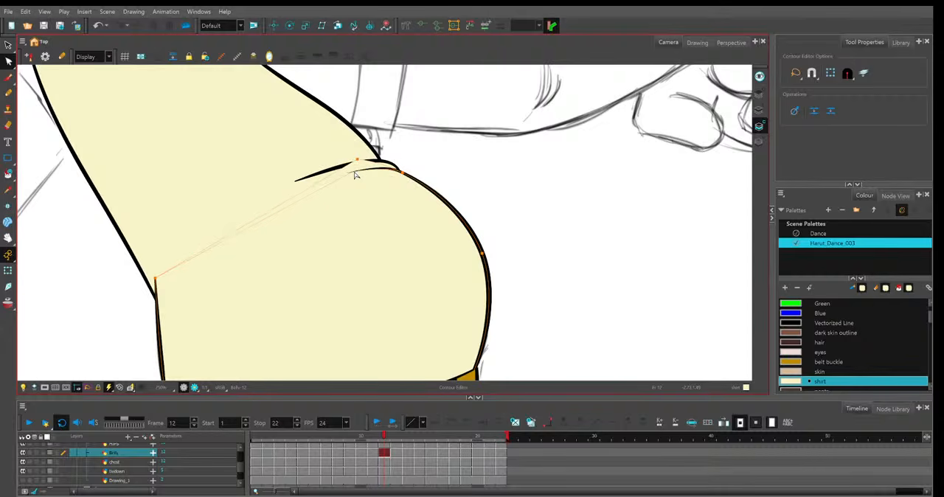
Try to lower the upper tip of the belly outline below the fold on frame 13 with an extra Contour Editor option enabled.
left_click(395, 438)
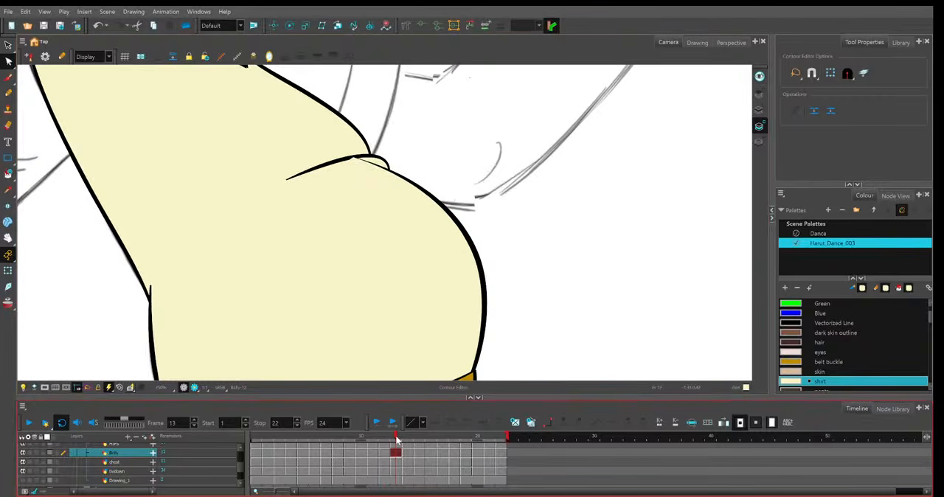
left_click(399, 161)
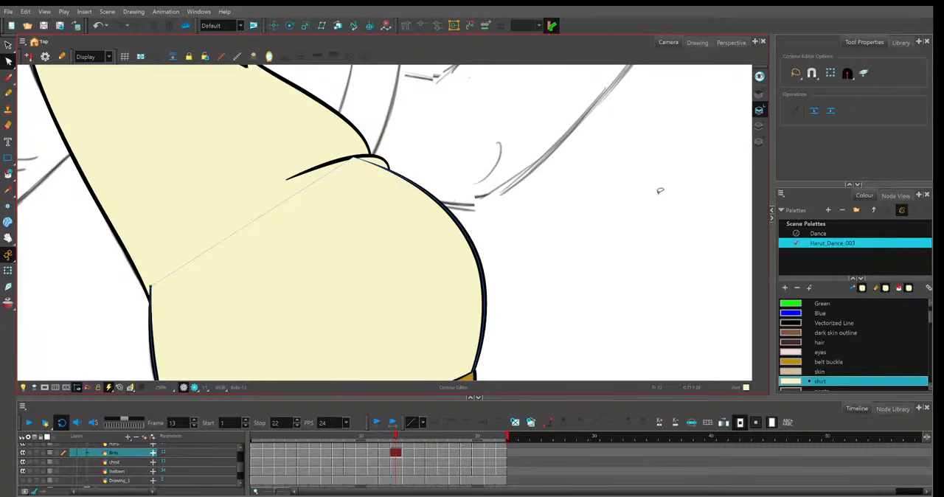
left_click(865, 75)
left_click(380, 166)
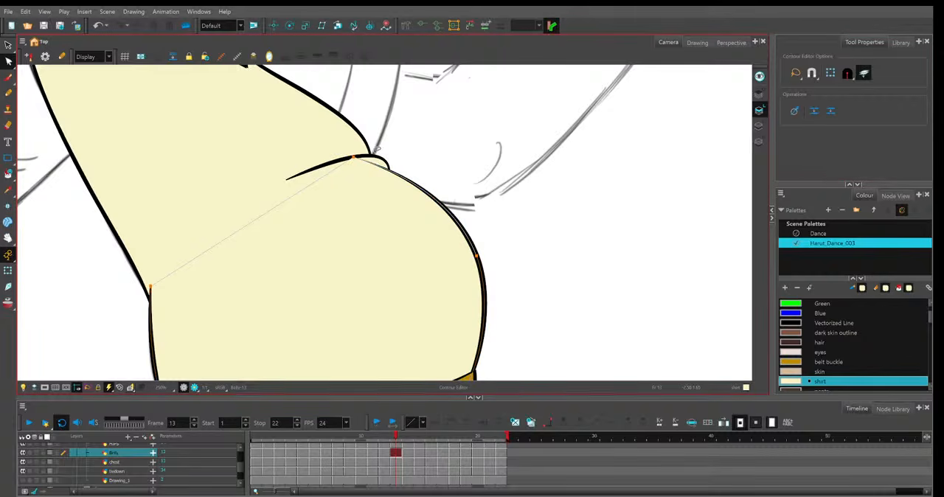
left_click_drag(364, 150, 366, 164)
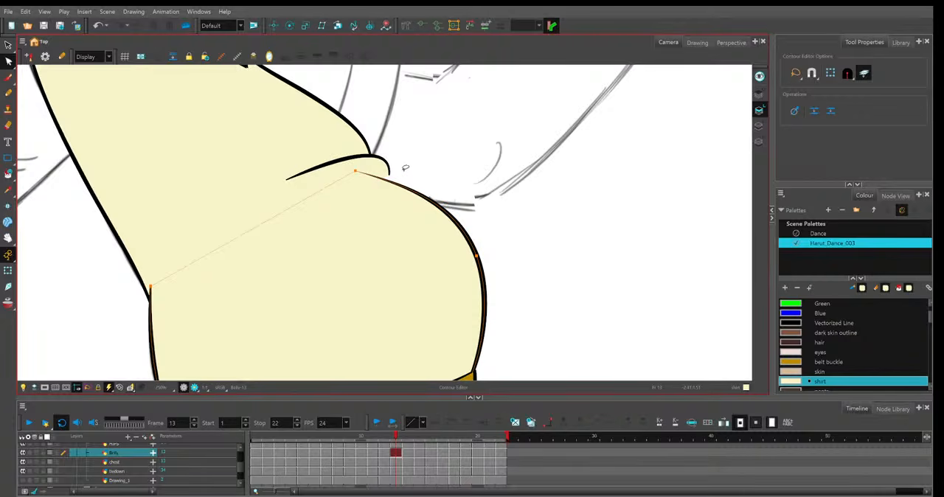
key("ctrl+z")
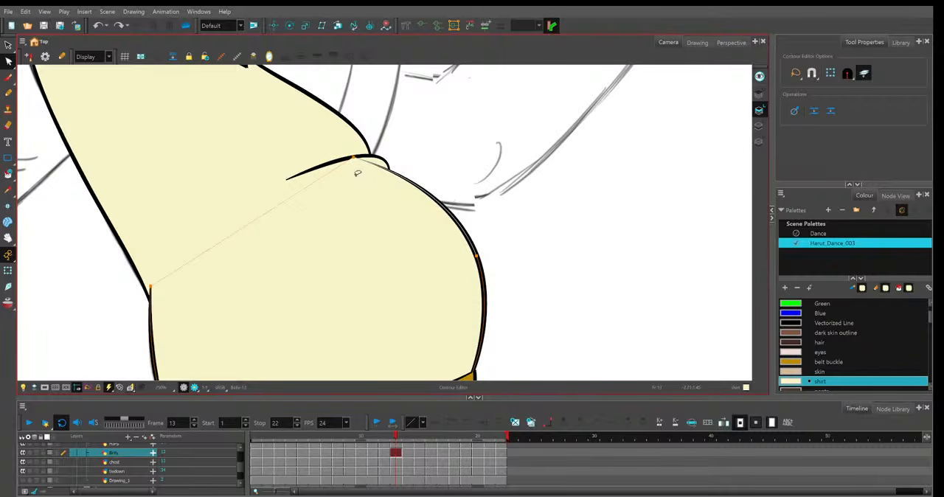
left_click(867, 75)
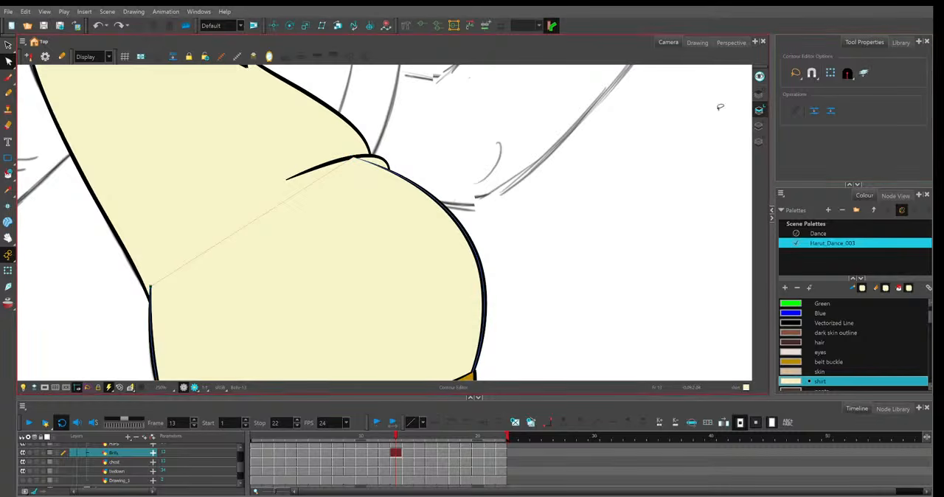
Curve the upper end of the belly's line art beneath the fold on frame 13 and reshape its colour art to match.
left_click(388, 162)
left_click_drag(354, 158, 349, 167)
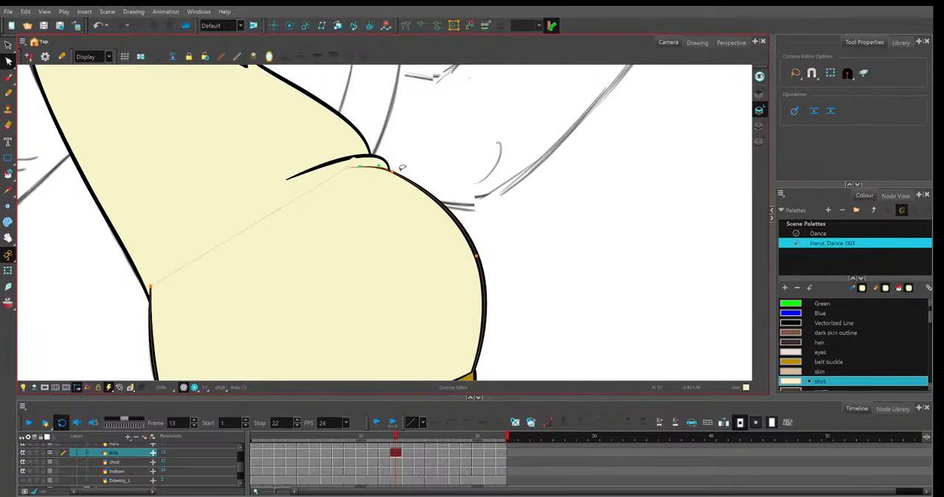
key("l")
left_click(391, 167)
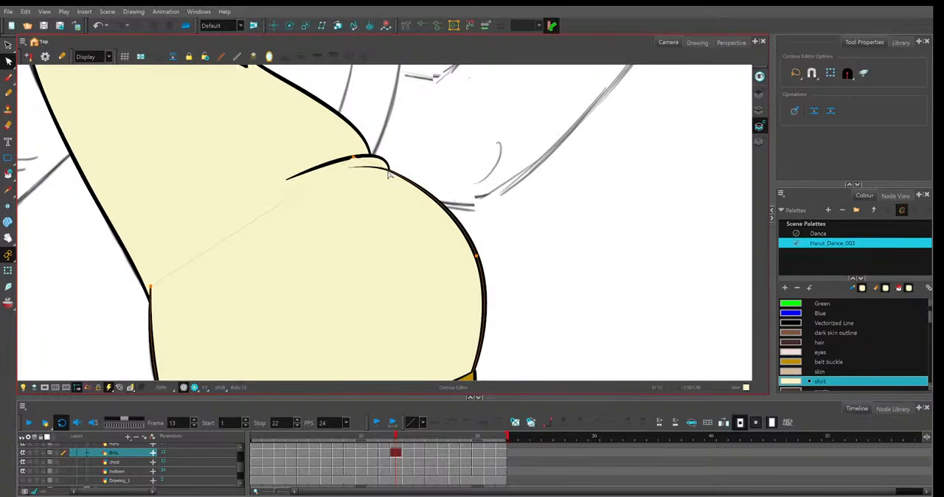
left_click(354, 167)
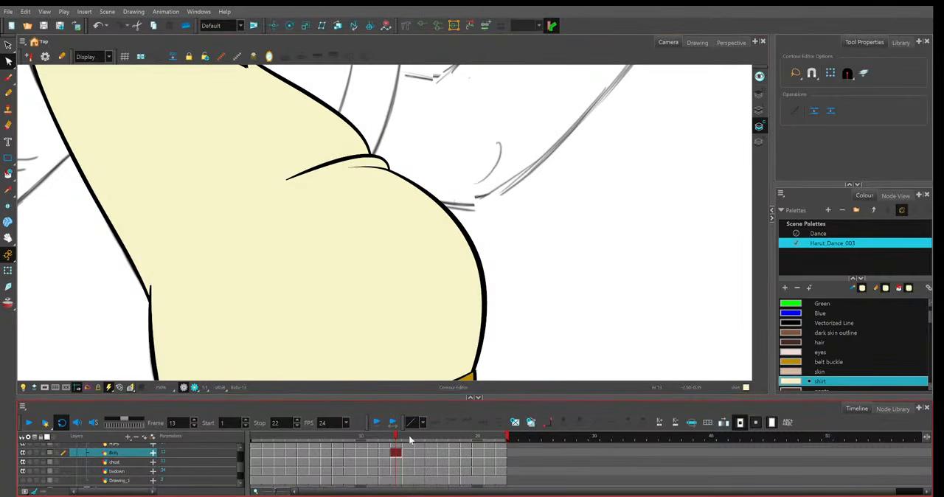
Lower the upper end of the belly's colour art on frame 14 and curve its line art to match beneath the chest fold.
left_click(408, 440)
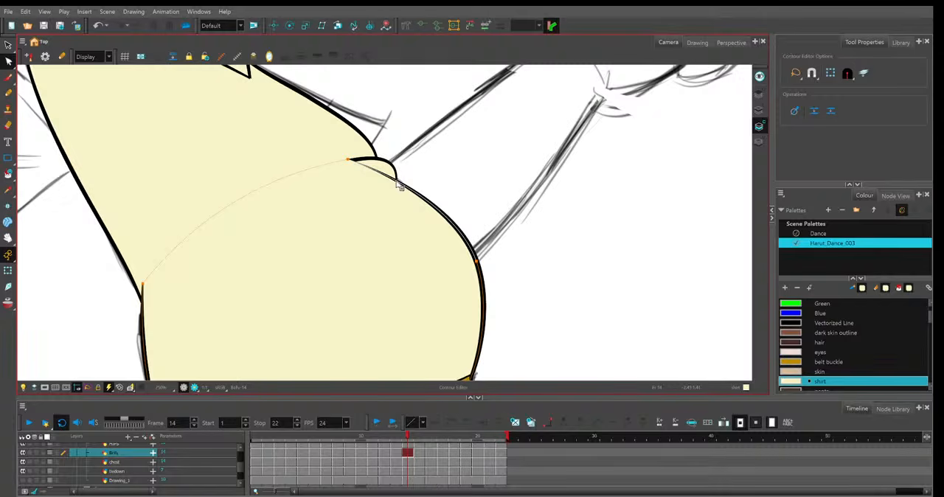
left_click_drag(399, 186, 352, 158)
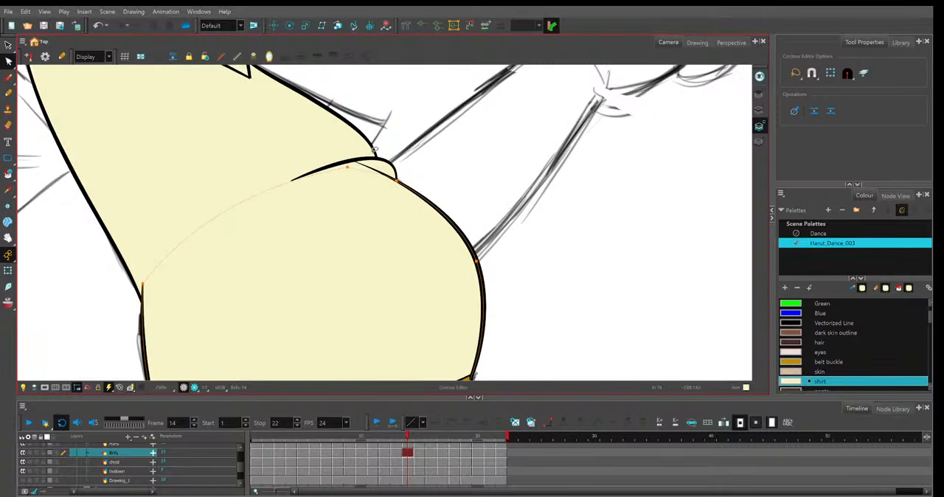
left_click(763, 110)
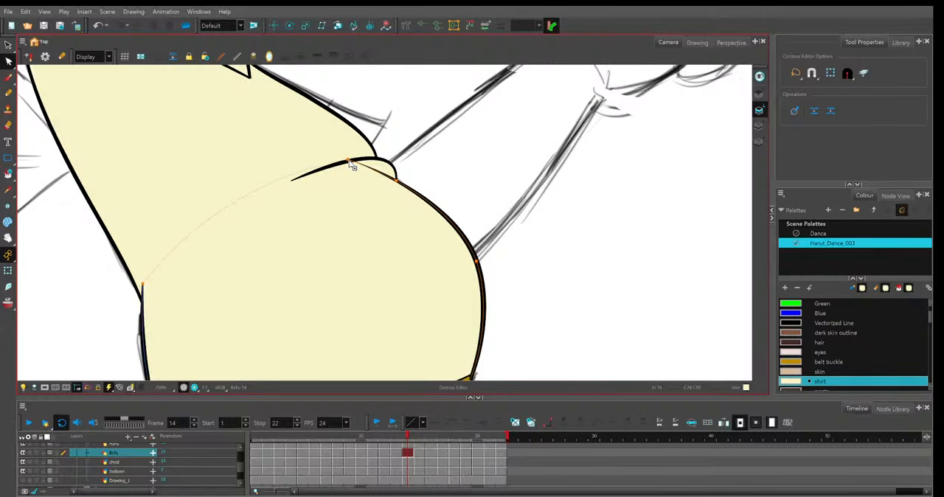
left_click_drag(351, 162, 372, 173)
left_click(453, 145)
left_click(386, 176)
left_click(445, 151)
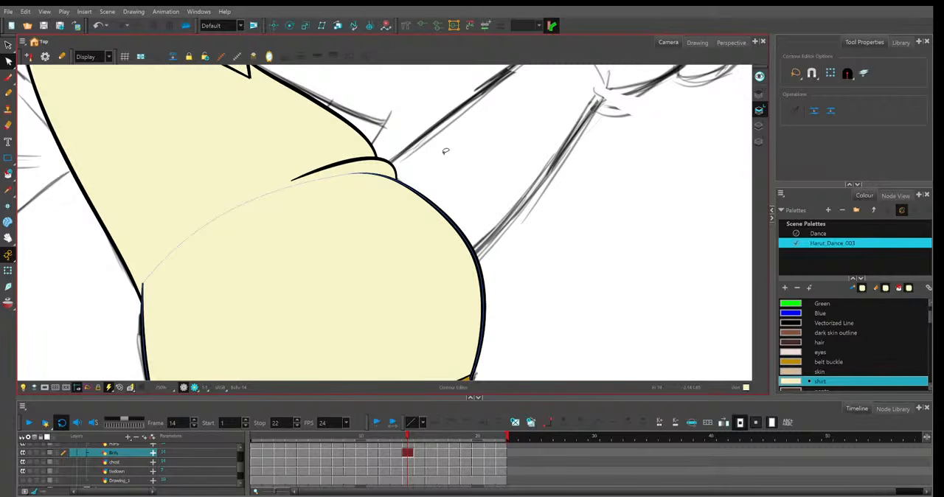
Lower the upper end of the belly's line art beneath the chest fold on frame 15 and move the colour art contour to match.
left_click(396, 180)
left_click(378, 421)
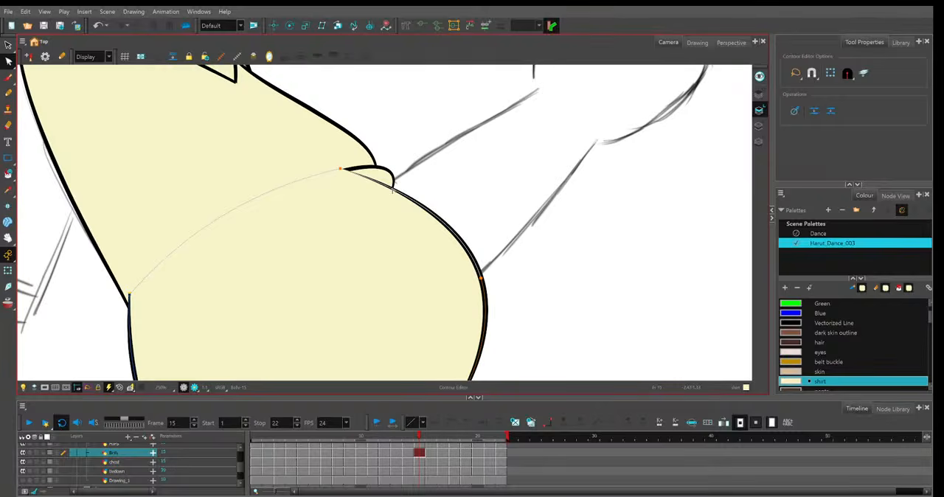
left_click_drag(340, 169, 350, 183)
key("l")
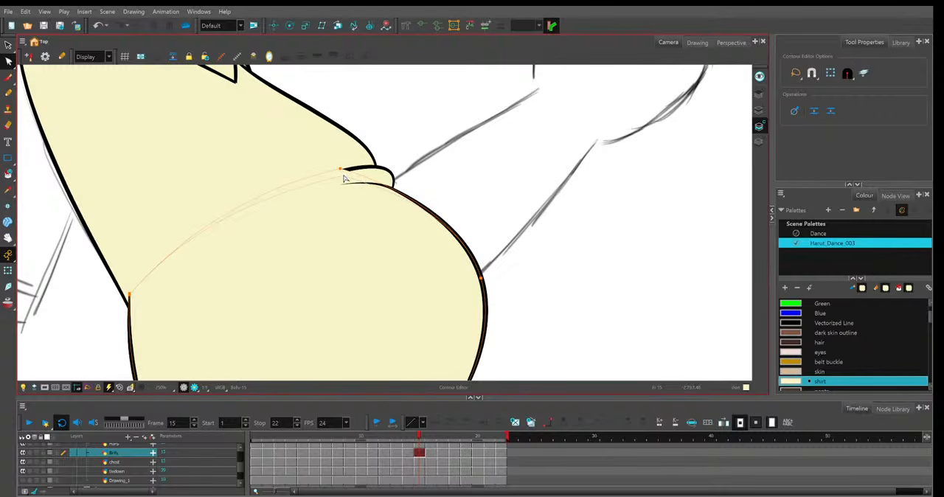
left_click_drag(340, 169, 340, 183)
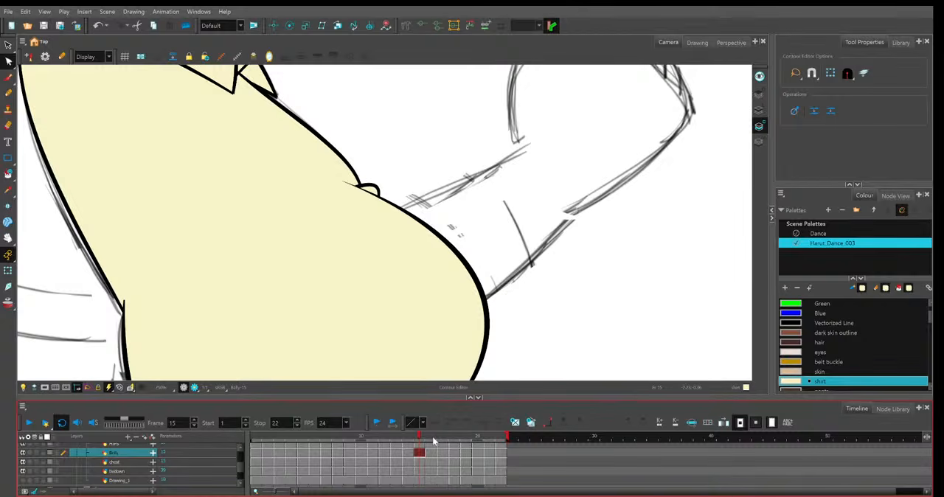
Curve the upper end of the belly's line art beneath the fold on frame 16 and reshape its colour art to match.
left_click(434, 441)
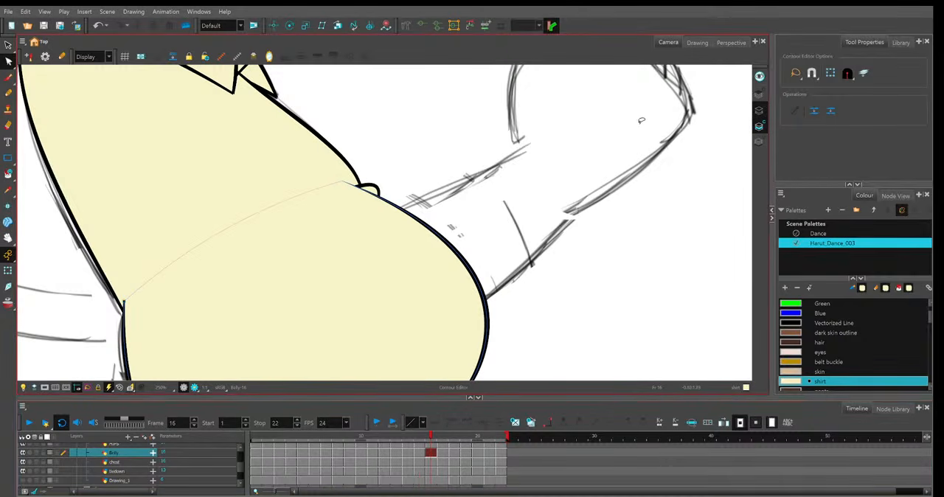
key("l")
left_click(348, 167)
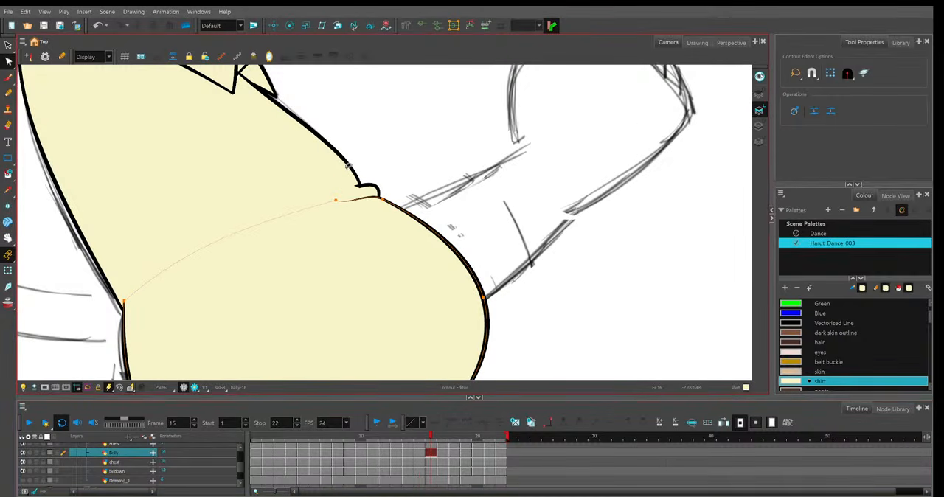
left_click_drag(336, 200, 329, 202)
left_click(428, 222)
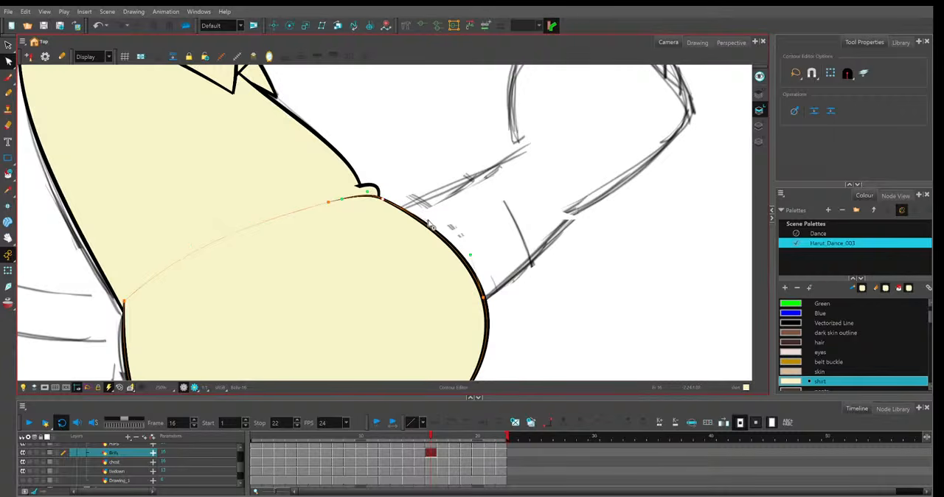
key("l")
left_click(357, 189)
left_click(381, 186)
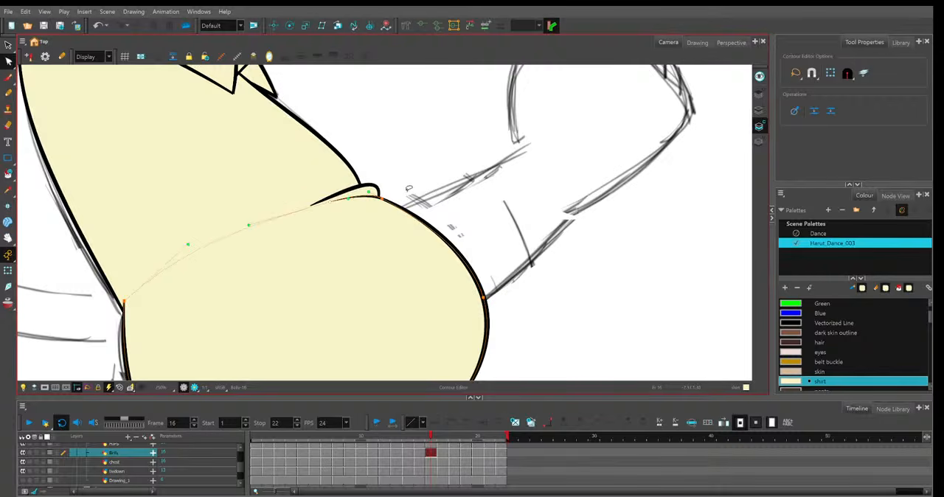
Compare the belly outline on frames 16 and 17 and move the tip of frame 16's line art slightly lower.
left_click(440, 437)
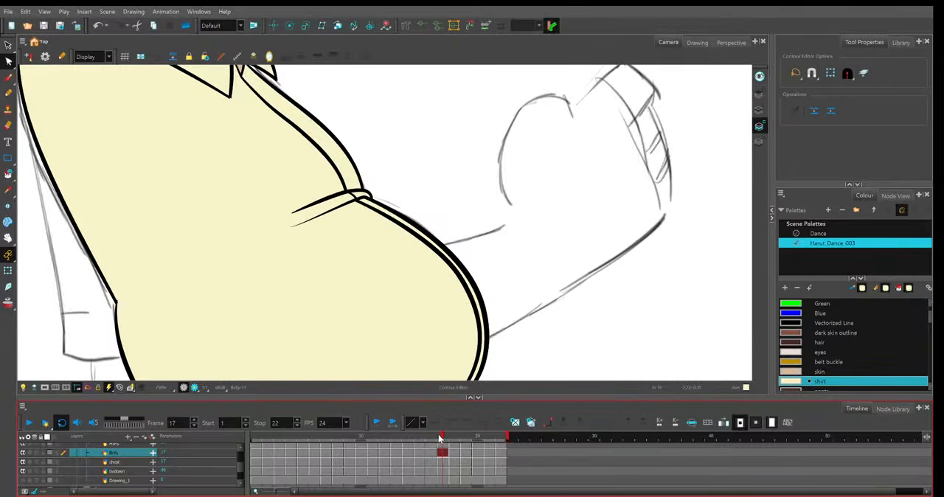
left_click(435, 438)
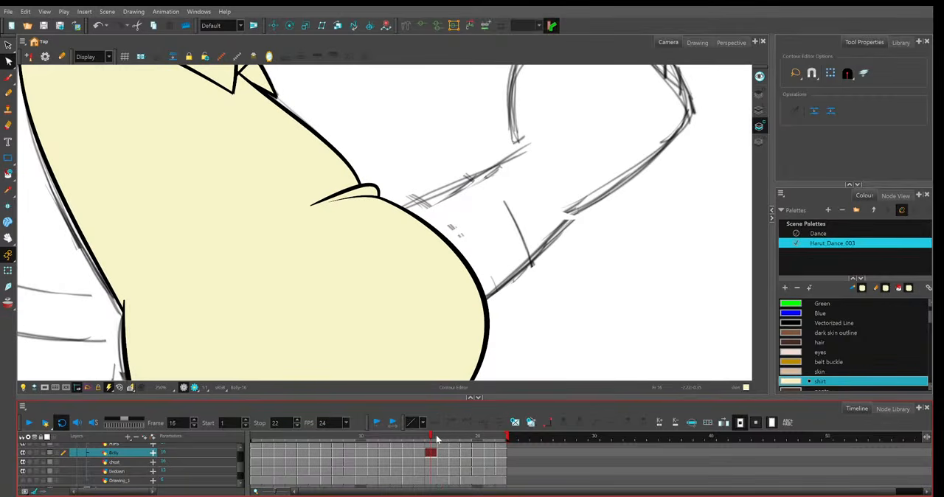
left_click(441, 437)
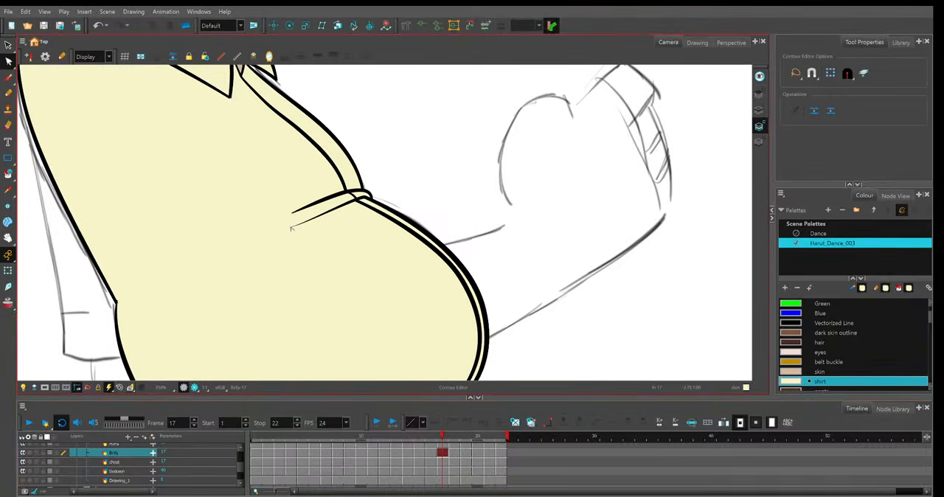
left_click(432, 437)
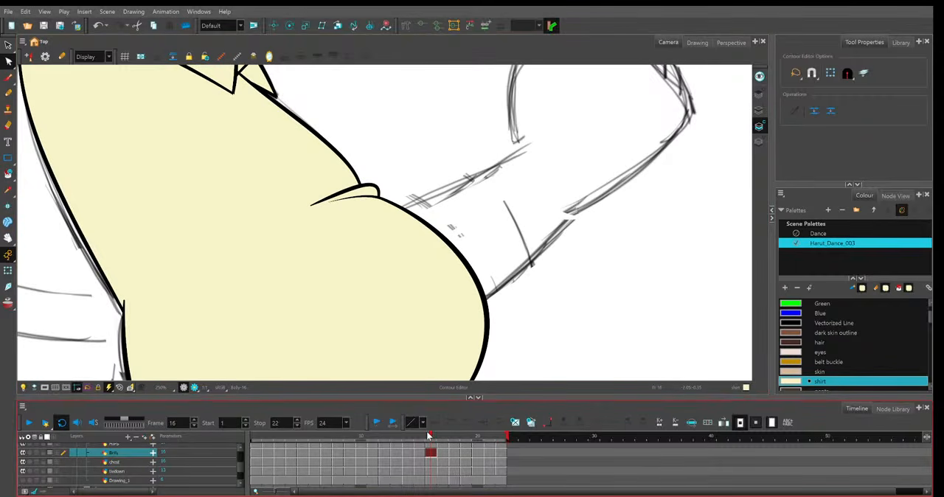
left_click(442, 439)
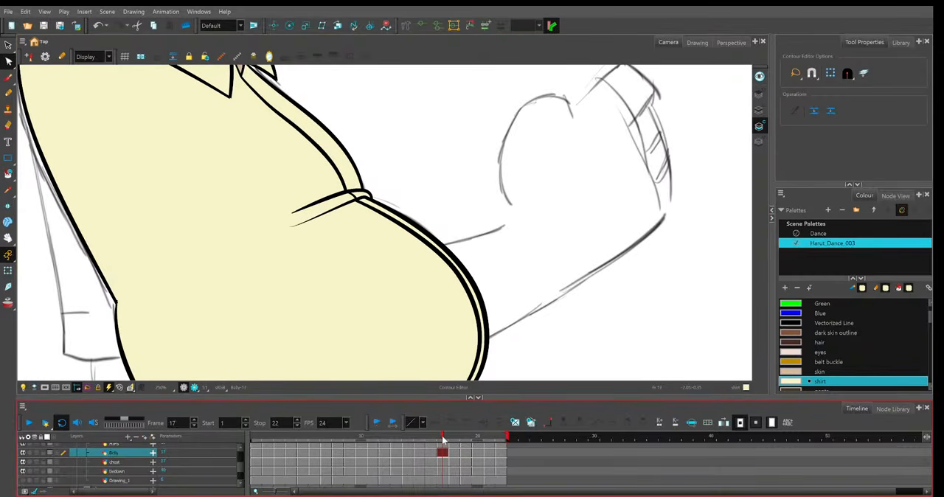
left_click(435, 440)
left_click(365, 196)
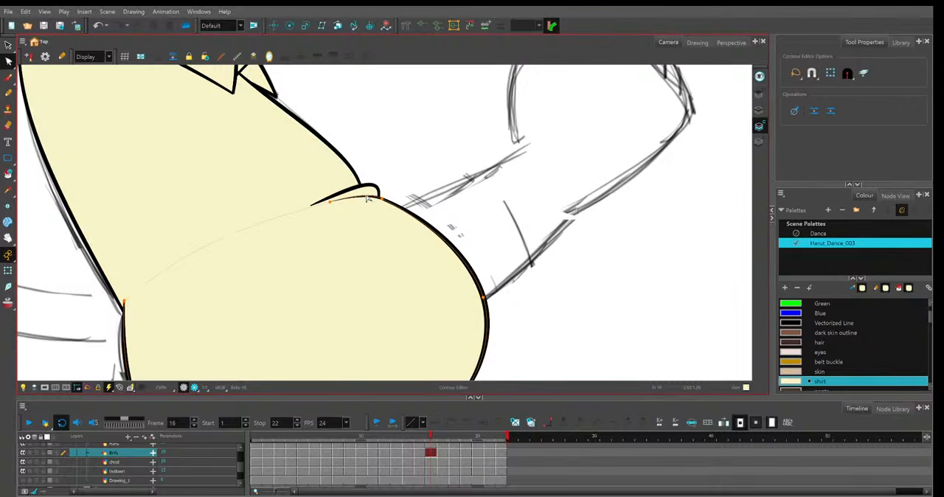
key("l")
left_click(364, 196)
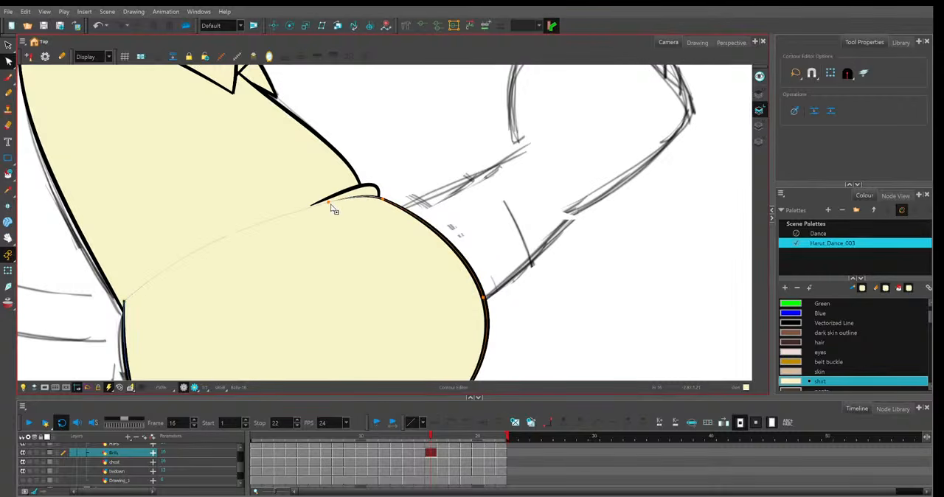
mouse_move(331, 206)
left_mouse_down()
mouse_move(310, 220)
mouse_move(331, 213)
left_mouse_up()
left_click(410, 270)
Extend the upper tip of the belly's line art further inward beneath the fold on frame 15.
key("period")
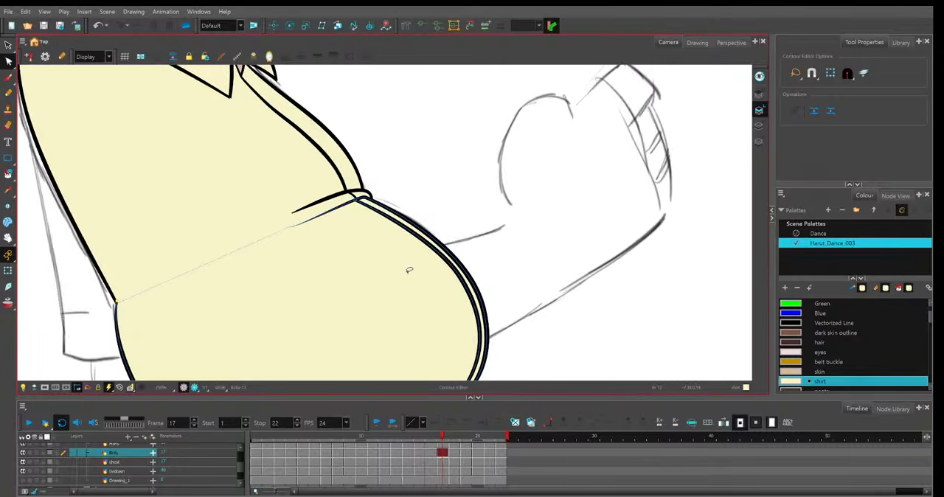
key("comma")
key("comma")
key("comma")
key("period")
left_click(327, 189)
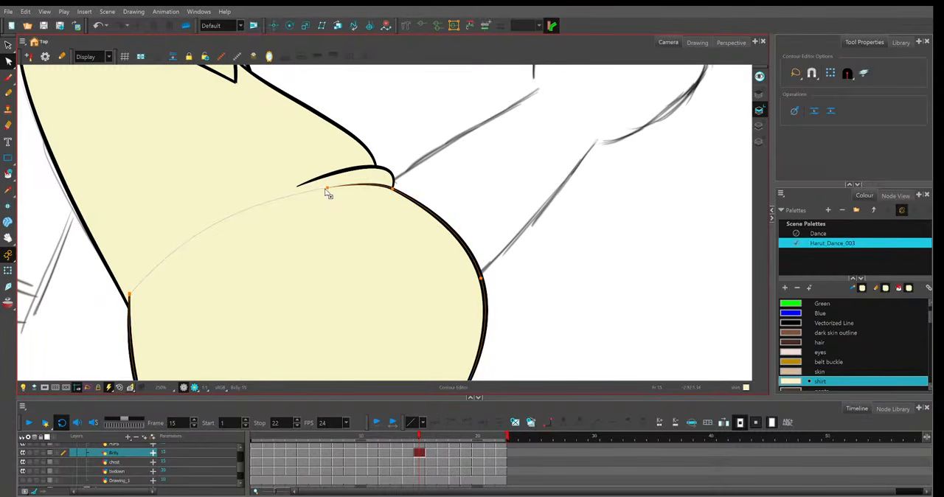
left_click(325, 189)
left_click(460, 263)
Scrub and play back the whole animation to check the belly outline across the frames.
key("1")
key("1")
key("1")
key("1")
key("1")
key("1")
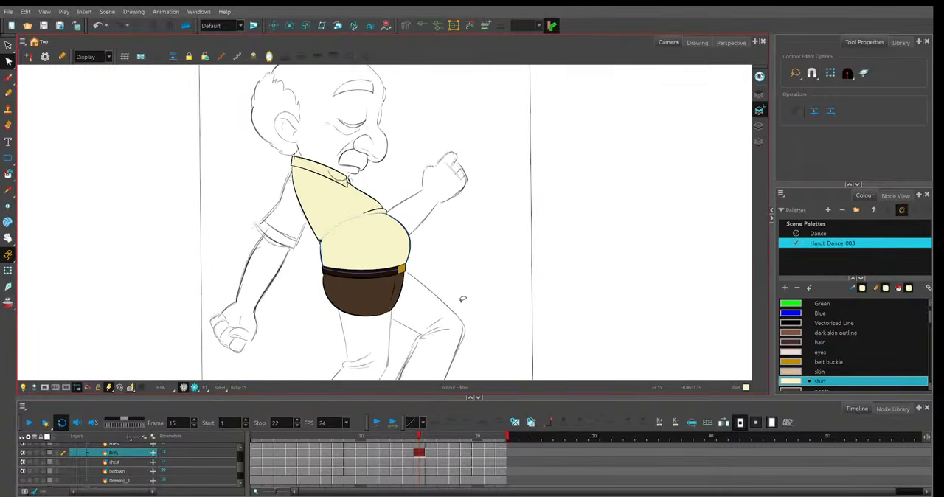
left_click_drag(450, 436, 322, 428)
left_click(27, 426)
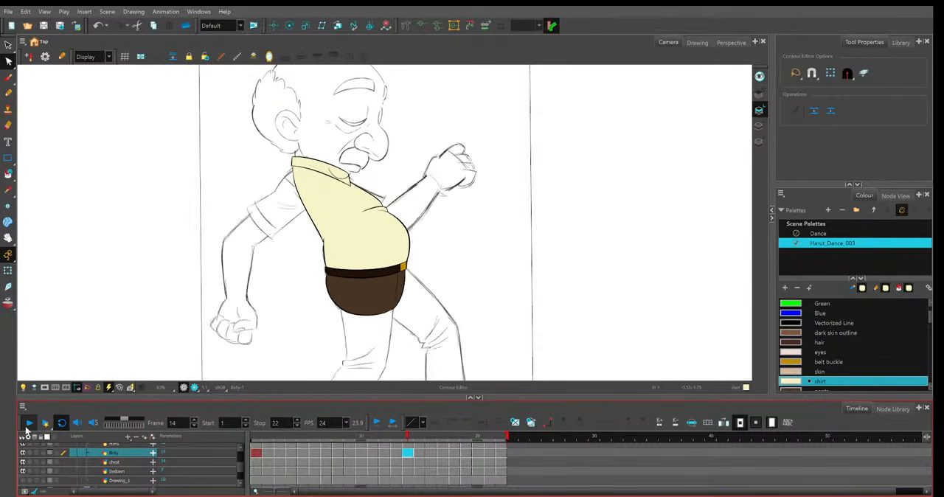
left_click(410, 435)
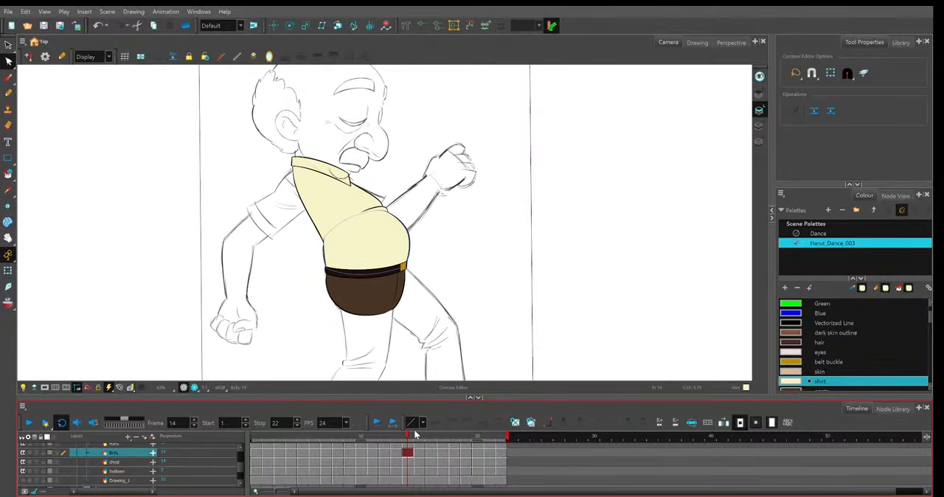
Brush a blue three-dimensional box with front, side and bottom faces beside the character's head on frame 1.
key("alt+b")
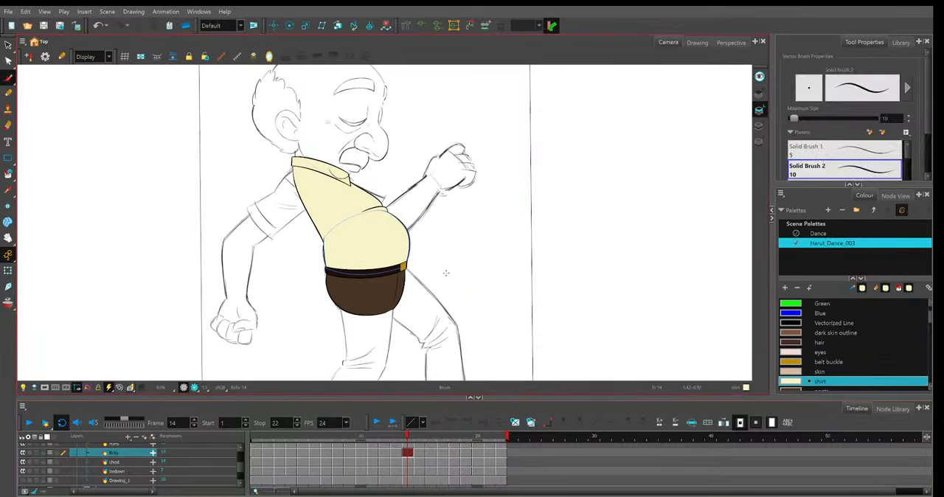
left_click(257, 452)
mouse_move(462, 268)
left_mouse_down()
mouse_move(465, 291)
mouse_move(449, 322)
left_mouse_up()
key("2")
key("2")
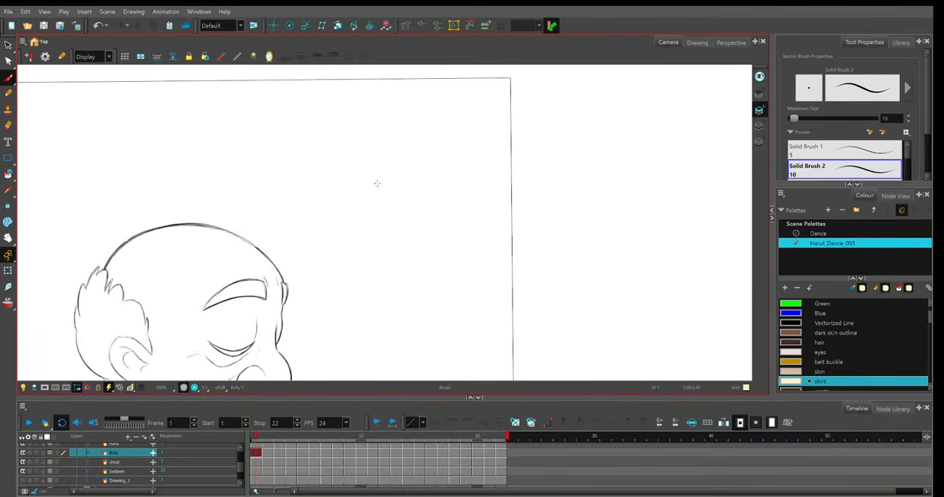
left_click(820, 313)
mouse_move(360, 171)
left_mouse_down()
mouse_move(356, 220)
mouse_move(411, 147)
mouse_move(405, 236)
left_mouse_up()
mouse_move(415, 148)
left_mouse_down()
mouse_move(432, 153)
mouse_move(419, 243)
left_mouse_up()
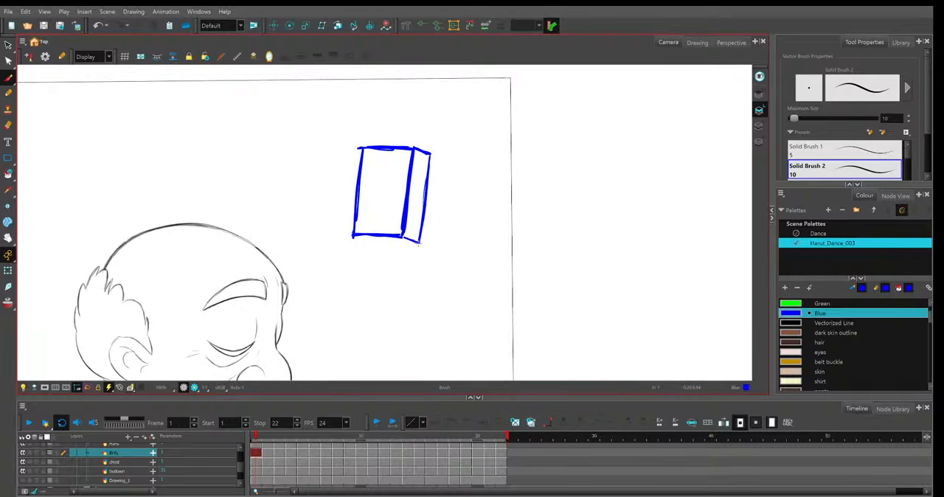
left_click_drag(351, 236, 419, 245)
Enable onion skin and sketch the side and top edges of the box's tilted front face on frame 2.
key("period")
key("period")
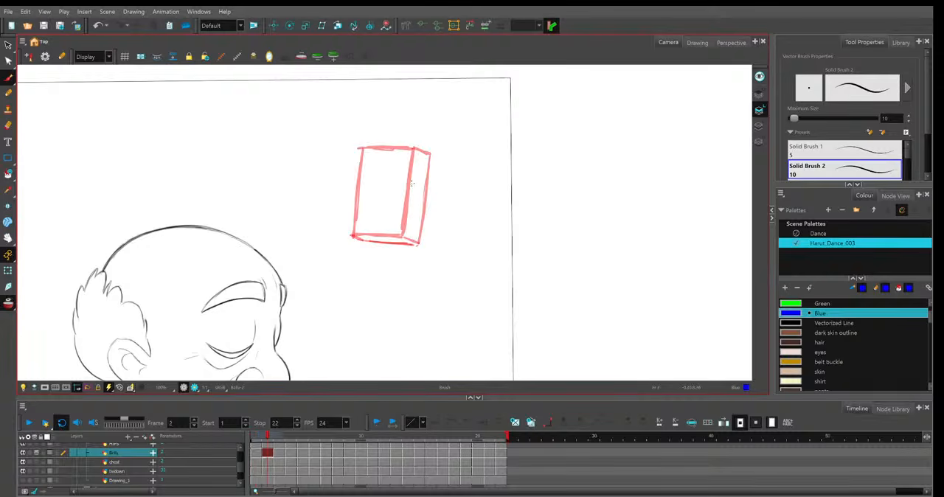
left_click_drag(416, 154, 405, 237)
key("comma")
key("period")
left_click_drag(369, 153, 353, 236)
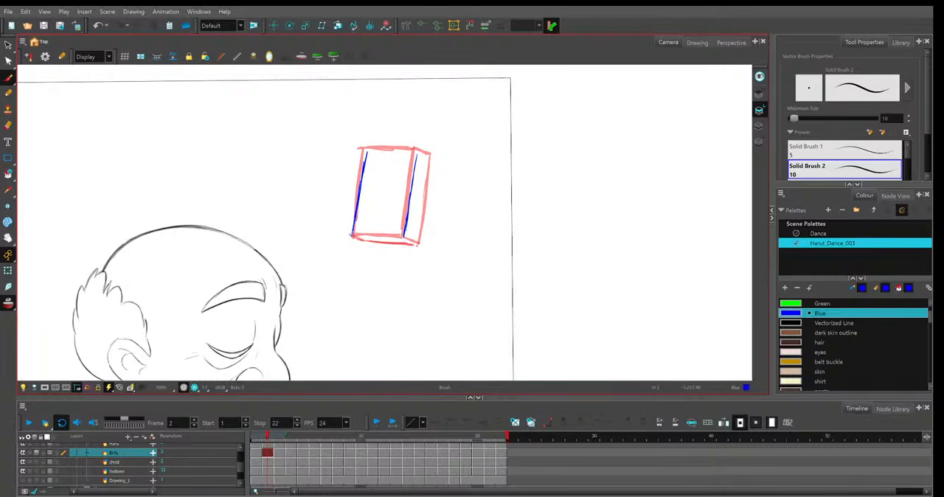
left_click_drag(369, 151, 408, 150)
key("comma")
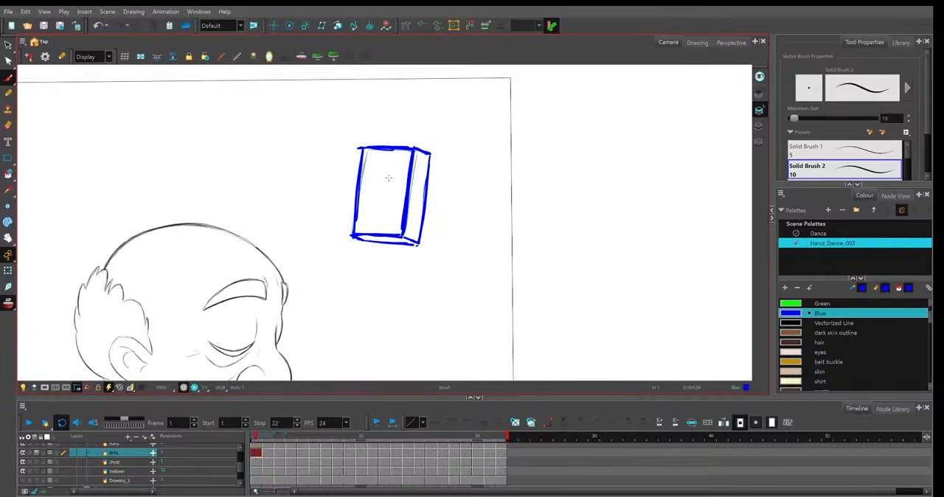
Thicken and lengthen the slanted side edges of the box's front face on frame 2, comparing with frame 1.
key("period")
left_click_drag(360, 188, 351, 232)
left_click_drag(369, 146, 364, 171)
left_click_drag(420, 152, 406, 224)
key("comma")
key("period")
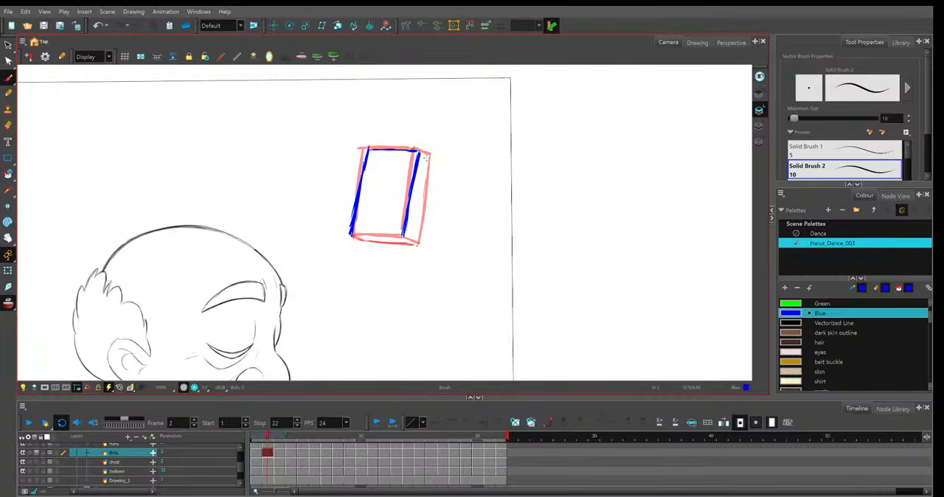
Reinforce the front face's top edge and draw the outer side face of the box on frame 2.
key("comma")
key("period")
mouse_move(421, 150)
left_mouse_down()
mouse_move(433, 163)
mouse_move(374, 149)
left_mouse_up()
key("comma")
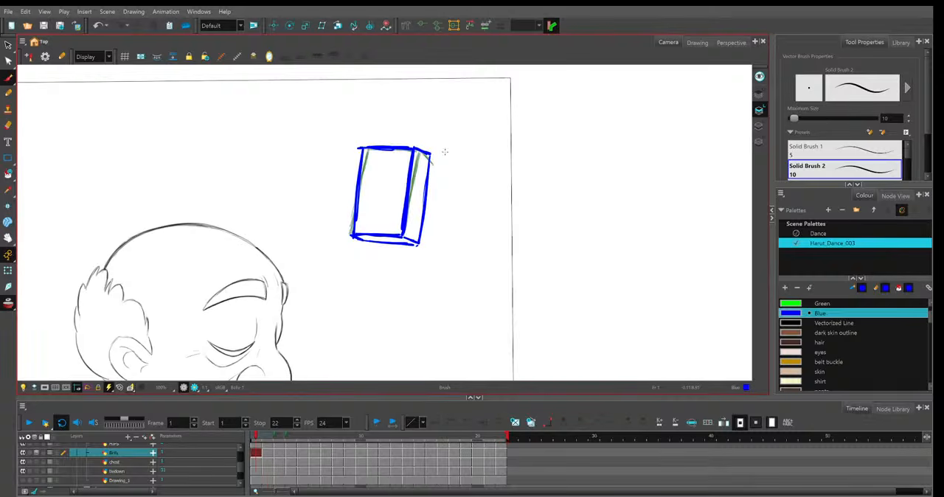
key("period")
left_click_drag(434, 172, 420, 225)
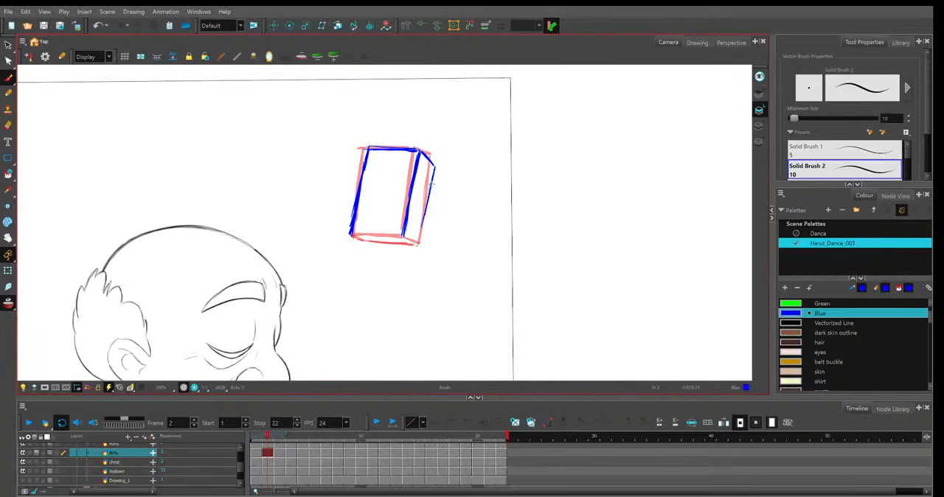
key("comma")
key("period")
key("comma")
key("period")
key("comma")
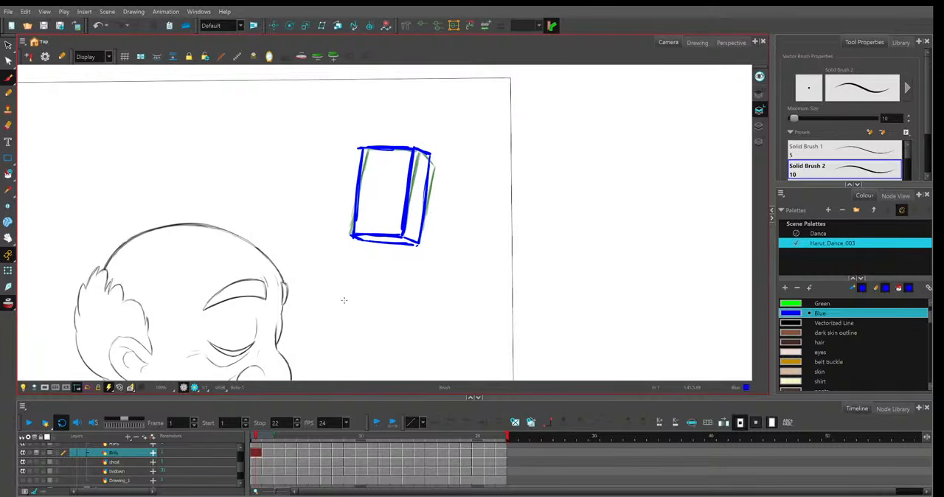
key("period")
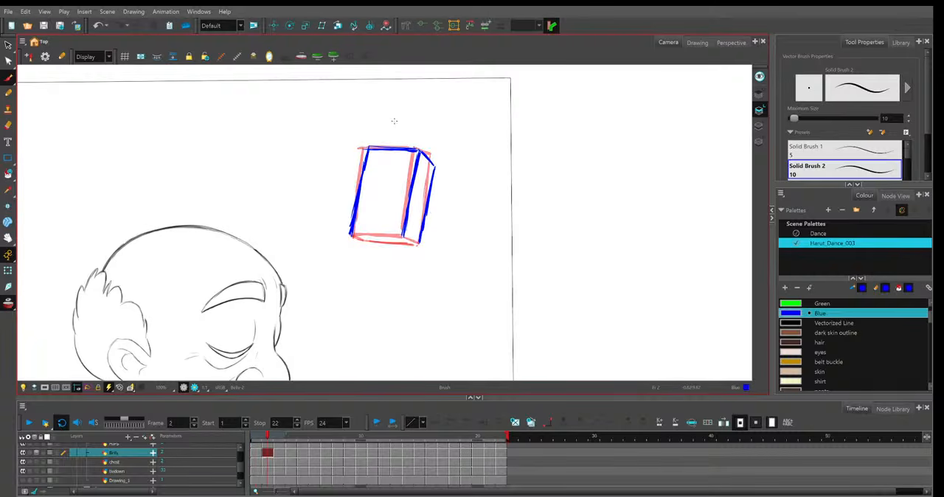
Draw a down arrow above and an up arrow below the box on frame 2, and outline its bottom face.
left_click_drag(392, 109, 396, 136)
left_click_drag(391, 127, 398, 126)
key("comma")
key("period")
left_click_drag(371, 270, 371, 249)
mouse_move(366, 259)
left_mouse_down()
mouse_move(375, 259)
mouse_move(347, 233)
mouse_move(413, 244)
mouse_move(393, 242)
left_mouse_up()
key("comma")
key("period")
Flip between the first frames with onion skin off and on to compare the box drawings.
key("alt+o")
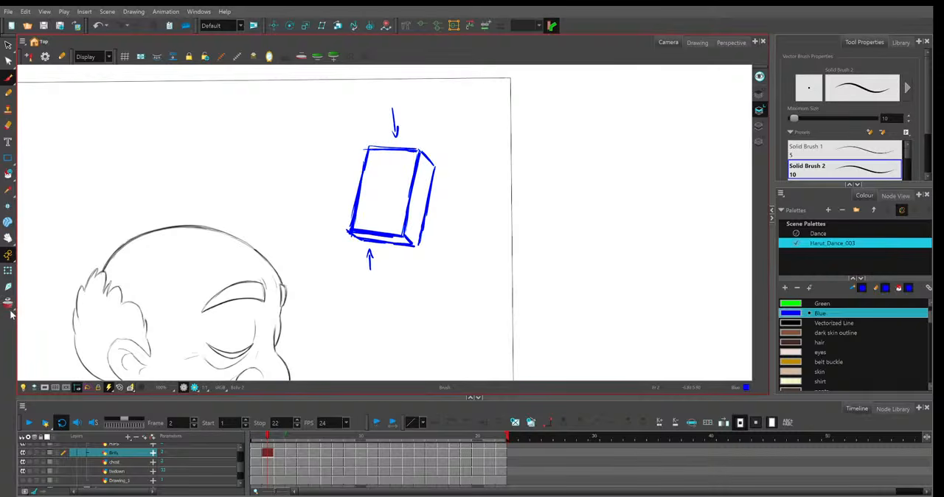
key("comma")
key("period")
key("alt+o")
key("period")
key("comma")
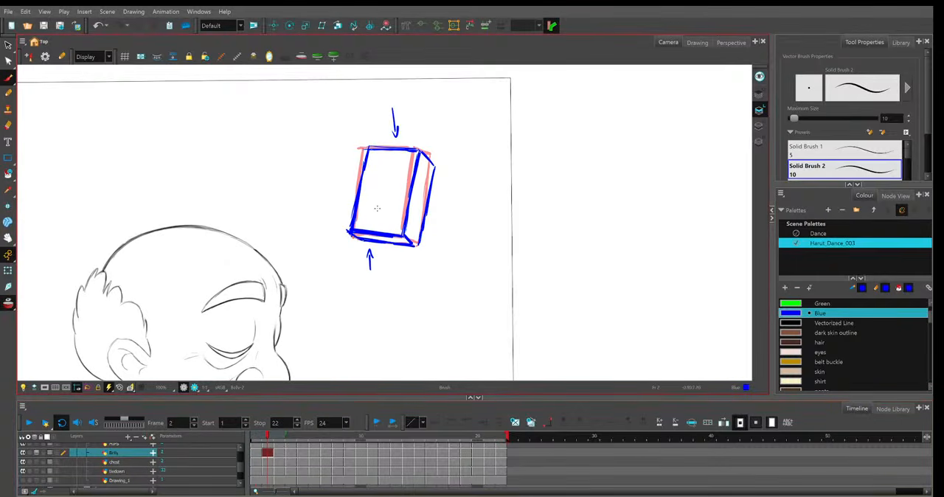
key("period")
key("comma")
key("period")
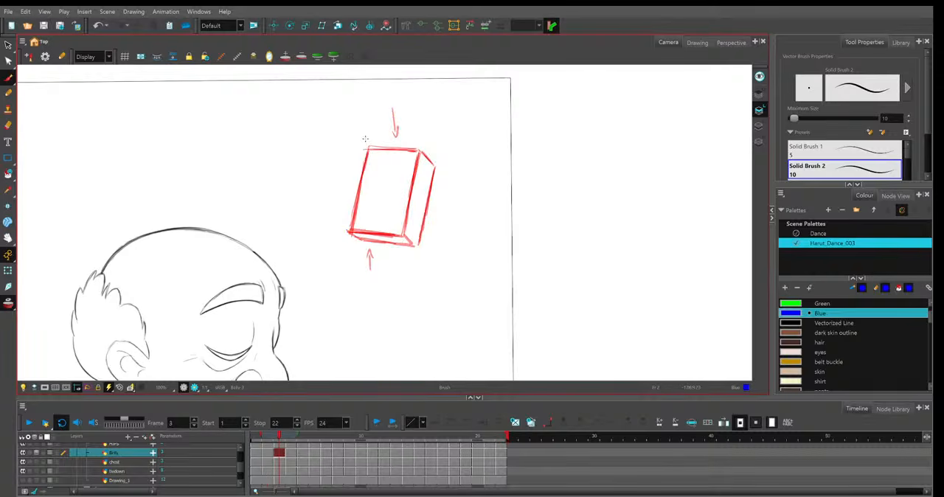
key("comma")
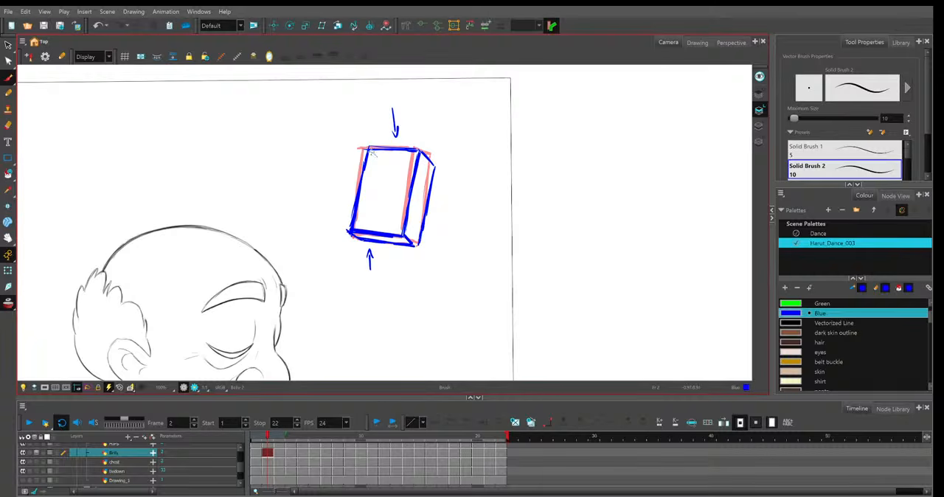
Start a more strongly tilted box on frame 3 with a slanted side edge and a short top edge, comparing with frame 2.
key("period")
left_click_drag(378, 161, 339, 218)
left_click_drag(379, 159, 415, 166)
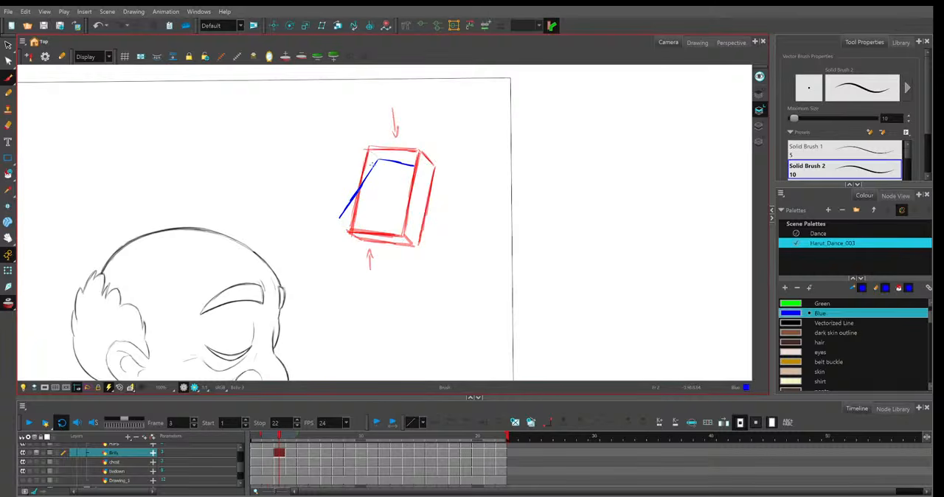
key("comma")
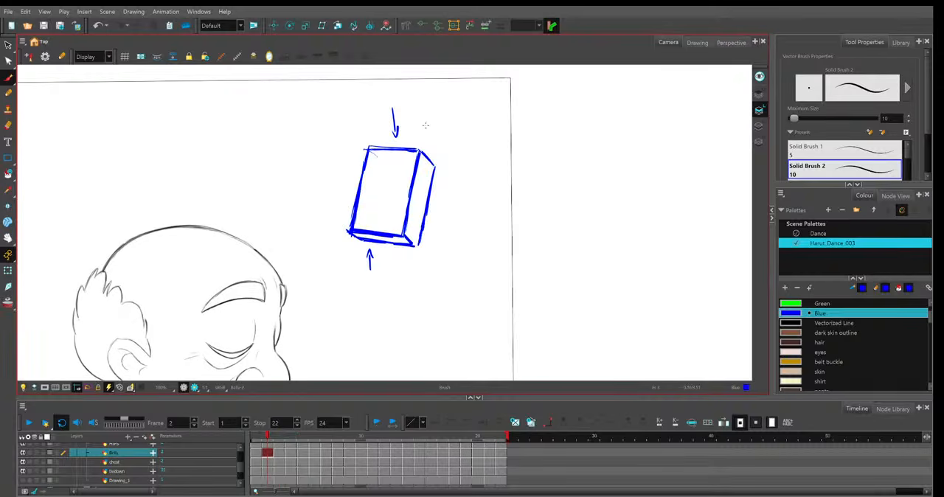
key("period")
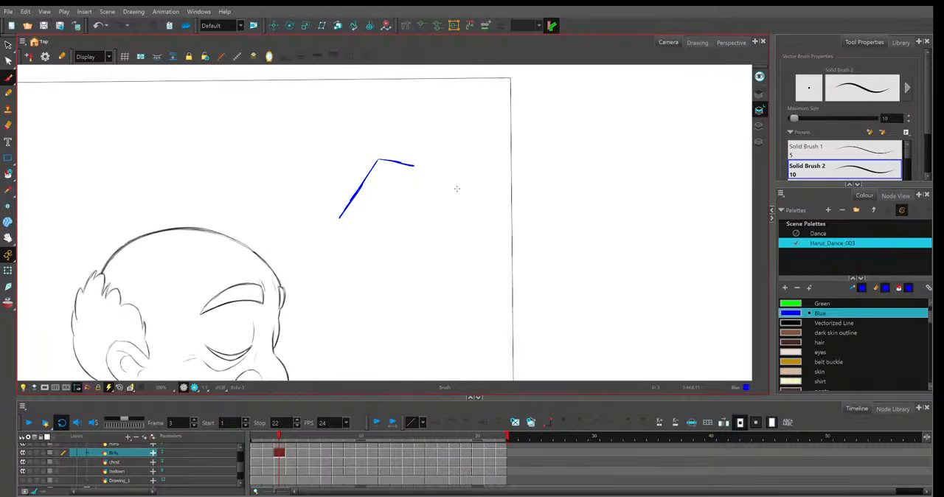
key("comma")
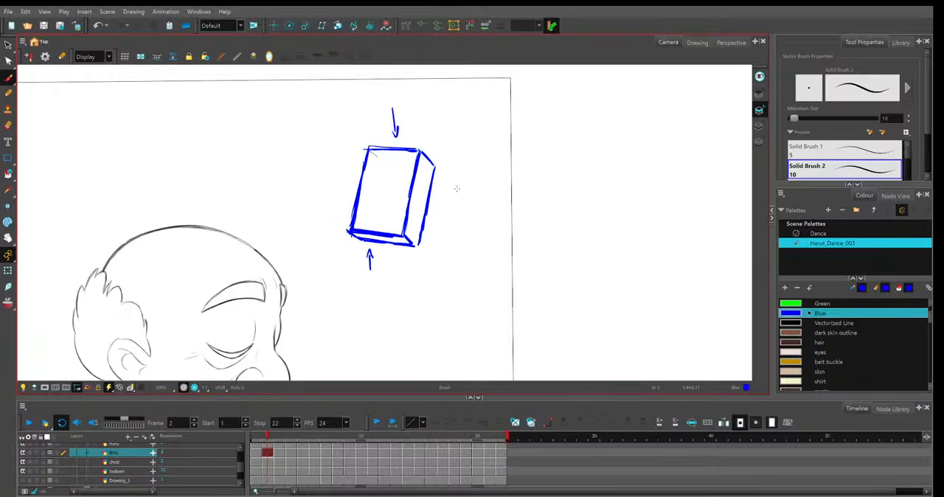
key("period")
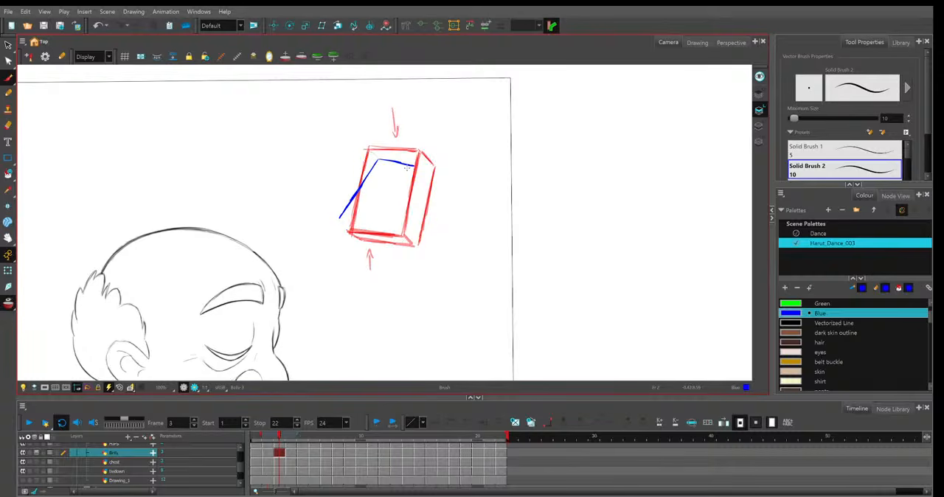
Replace the top edge on frame 3 with a longer, flatter one and compare it with the box on frame 2.
key("ctrl+z")
left_click_drag(379, 160, 426, 162)
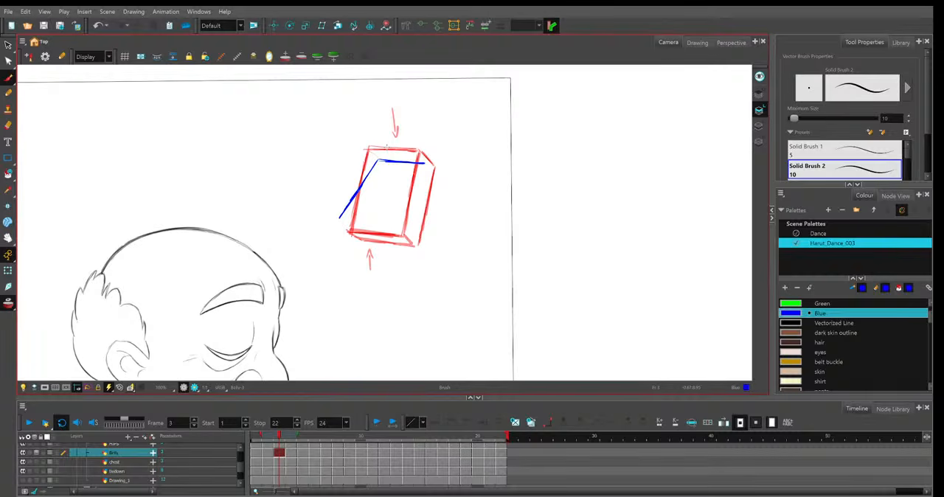
left_click(9, 305)
key("comma")
key("period")
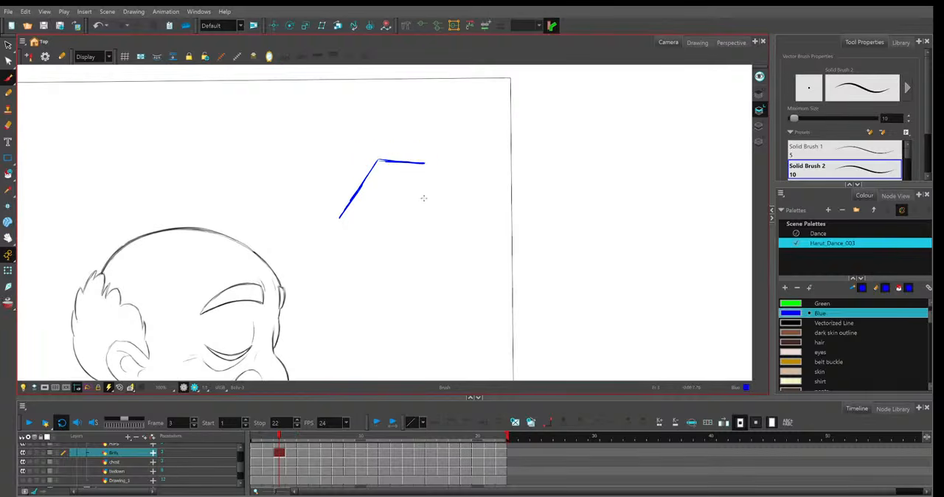
key("comma")
key("period")
key("comma")
key("period")
Draw the front face's second slanted edge on frame 3 and lengthen the first one to match.
mouse_move(426, 160)
left_mouse_down()
mouse_move(419, 185)
mouse_move(436, 184)
mouse_move(397, 225)
left_mouse_up()
key("comma")
key("period")
left_click_drag(348, 203, 332, 226)
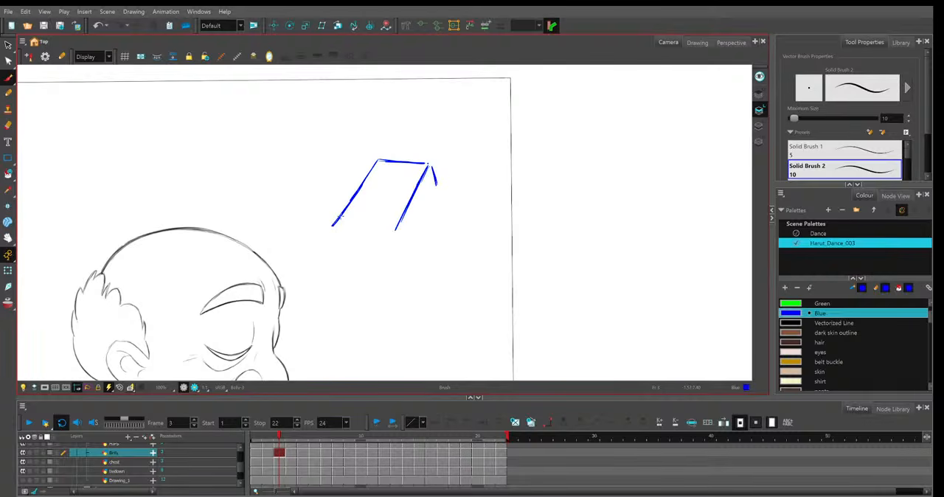
Complete the bottom and outer side faces of the tilted box on frame 3 and reinforce the front face's slanted edges.
mouse_move(356, 194)
left_mouse_down()
mouse_move(379, 160)
mouse_move(428, 163)
mouse_move(436, 187)
mouse_move(403, 239)
mouse_move(339, 228)
mouse_move(342, 238)
mouse_move(403, 248)
mouse_move(406, 210)
mouse_move(429, 166)
left_mouse_up()
key("comma")
key("period")
key("comma")
key("period")
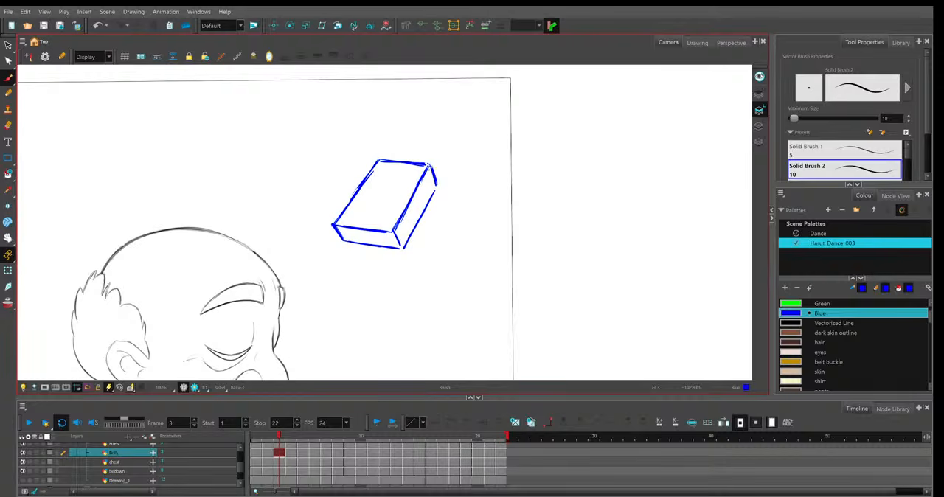
left_click_drag(411, 200, 395, 230)
Flip between the first three frames to examine how the box tilts and shortens from one drawing to another.
key("comma")
key("period")
key("comma")
key("period")
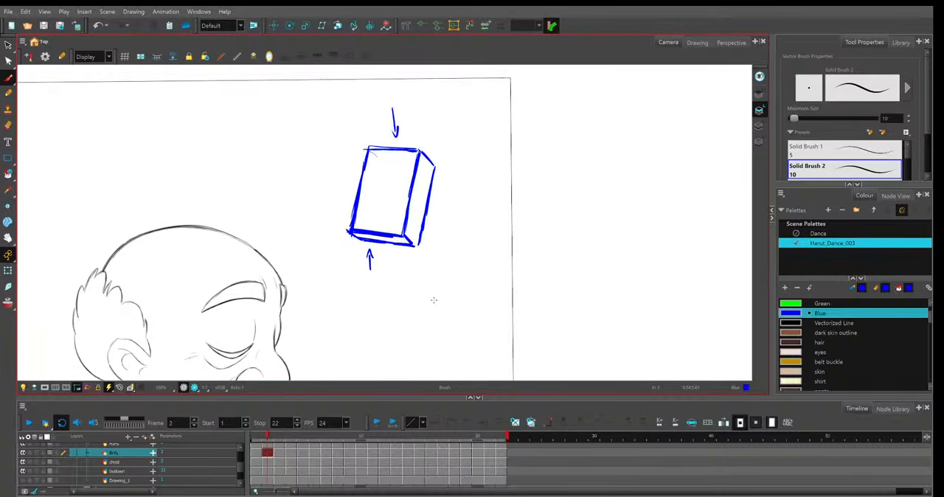
key("period")
key("comma")
key("period")
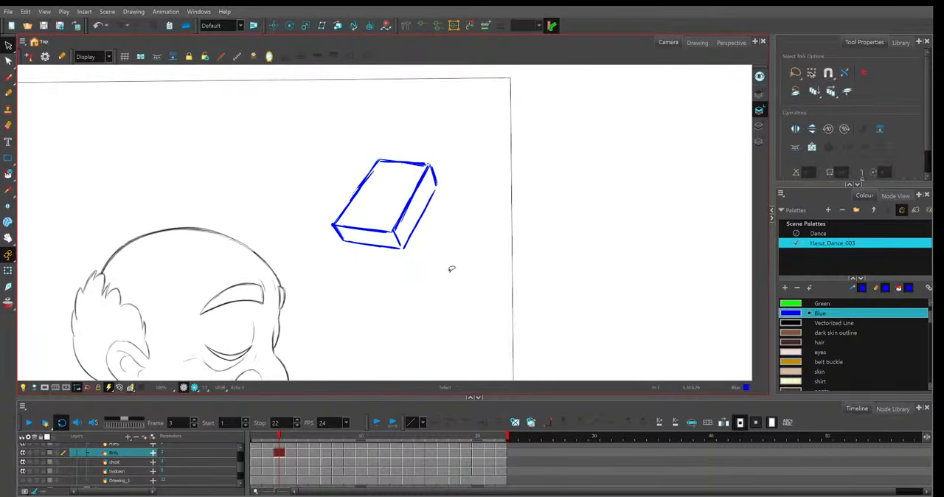
key("comma")
key("comma")
key("period")
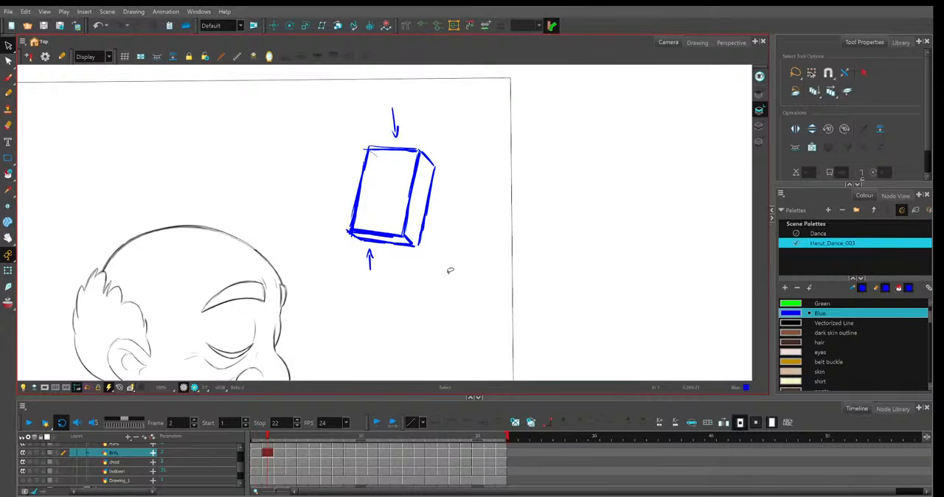
key("period")
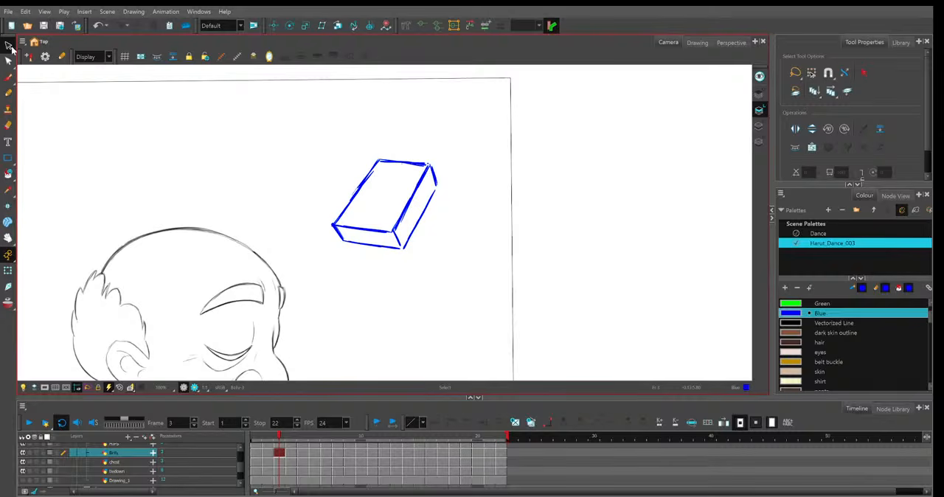
Delete the box sketch from frame 3, and the box with its arrows from frame 2.
key("ctrl+a")
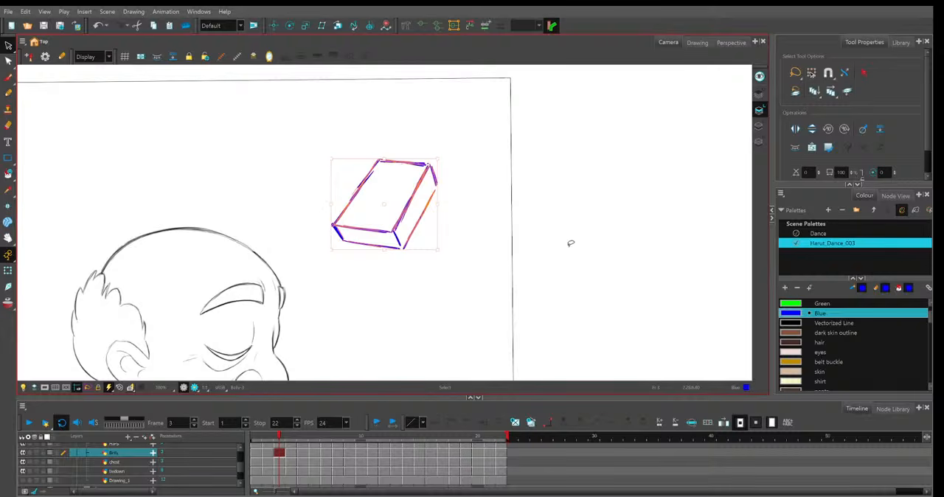
left_click(473, 220)
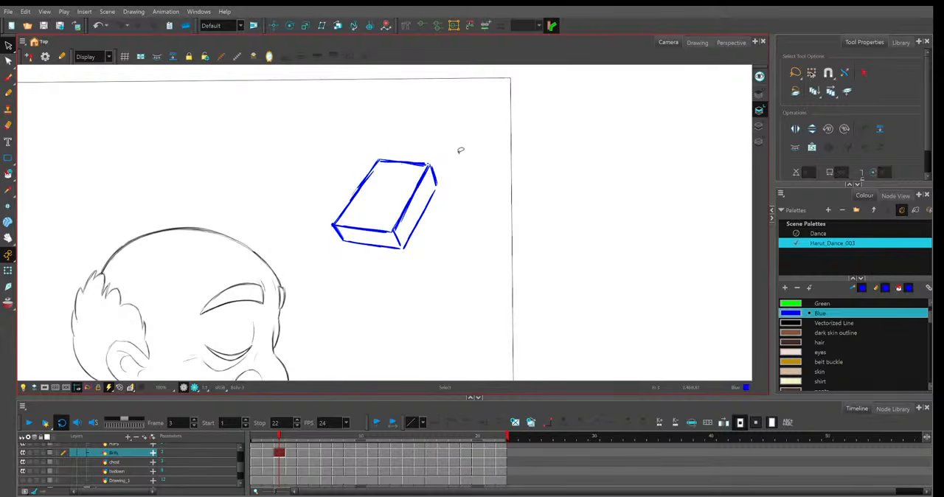
mouse_move(413, 133)
left_mouse_down()
mouse_move(423, 120)
mouse_move(418, 130)
left_mouse_up()
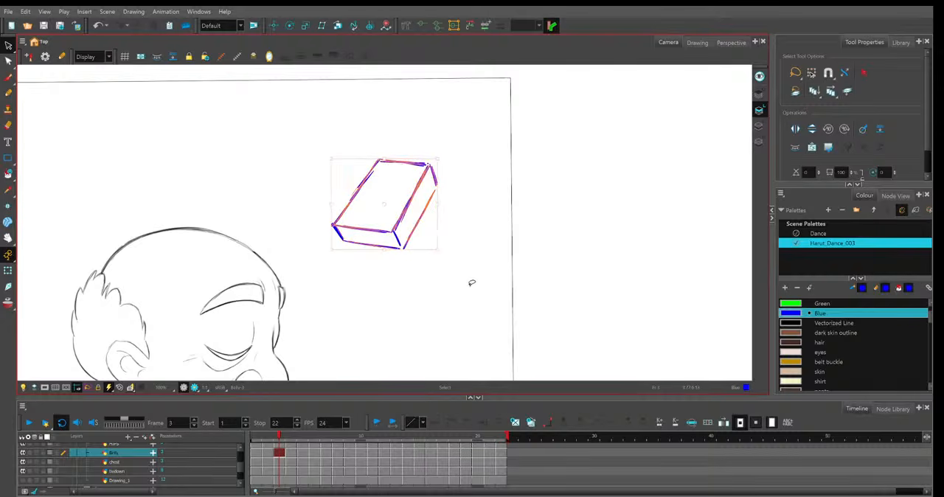
key("Delete")
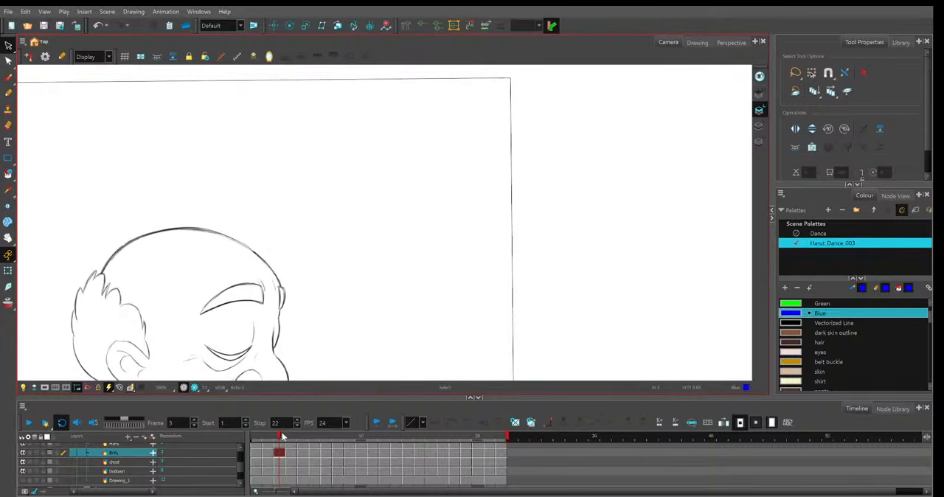
left_click_drag(278, 436, 287, 437)
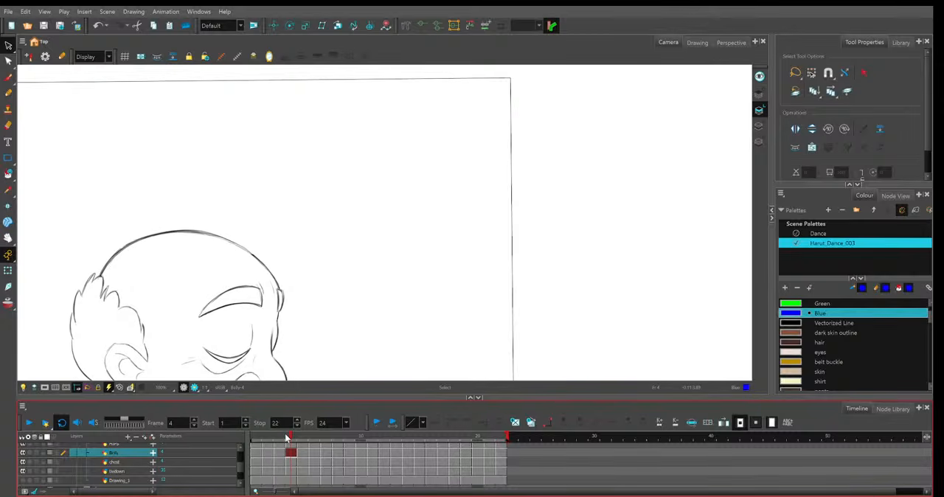
left_click(483, 290)
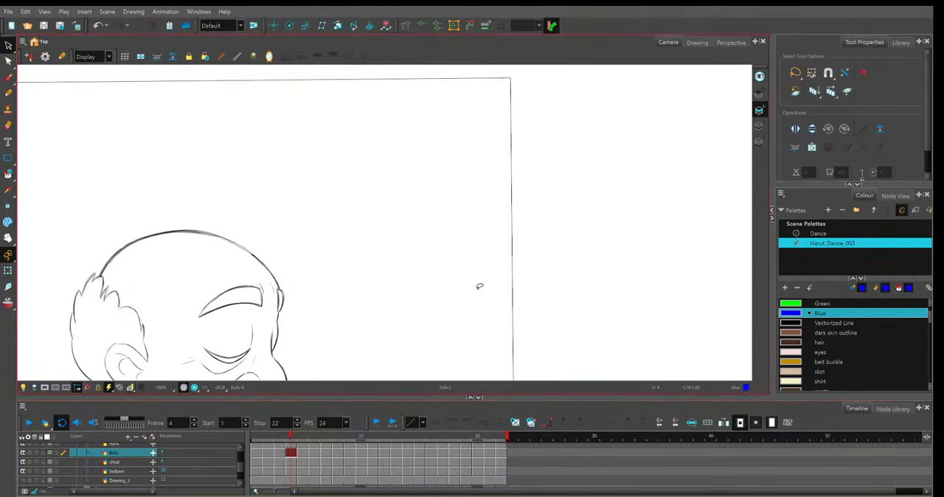
left_click(268, 439)
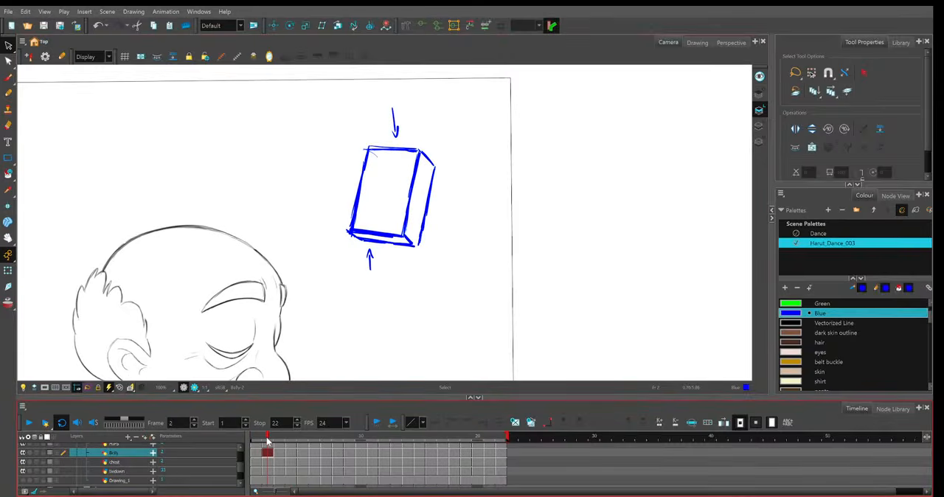
left_click(478, 357)
key("Delete")
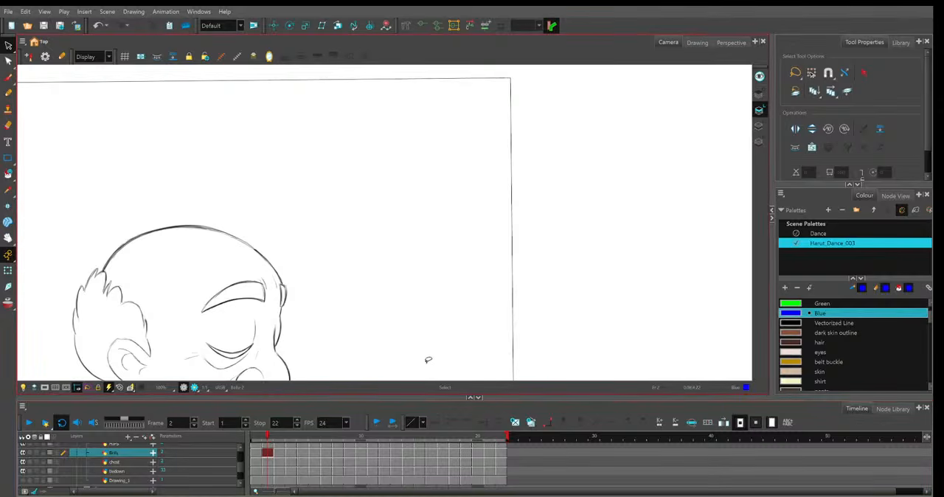
Return to frame 1 and show the full character inside the frame border.
key("1")
left_click_drag(447, 331, 450, 302)
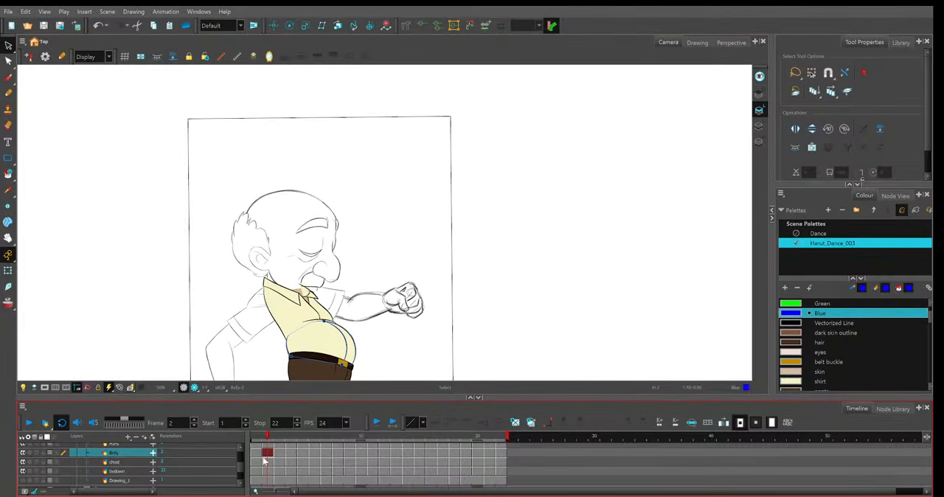
left_click(257, 454)
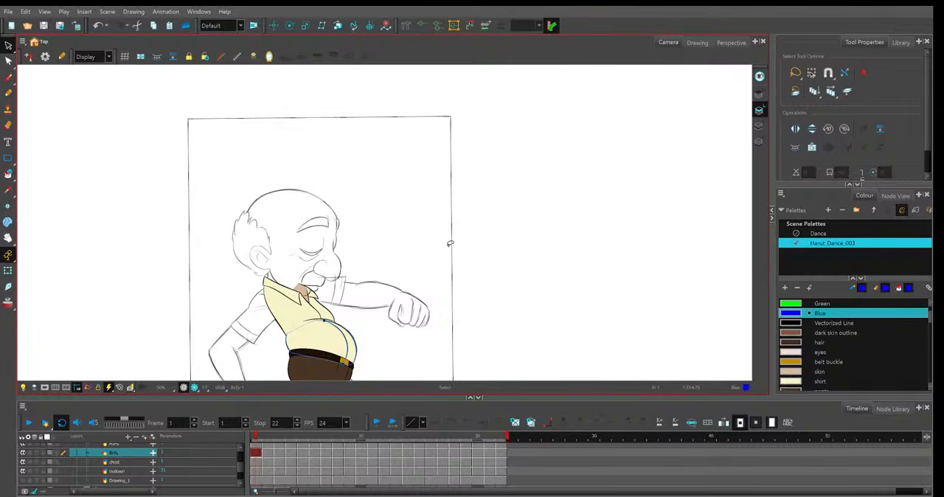
key("2")
left_click_drag(444, 301, 452, 271)
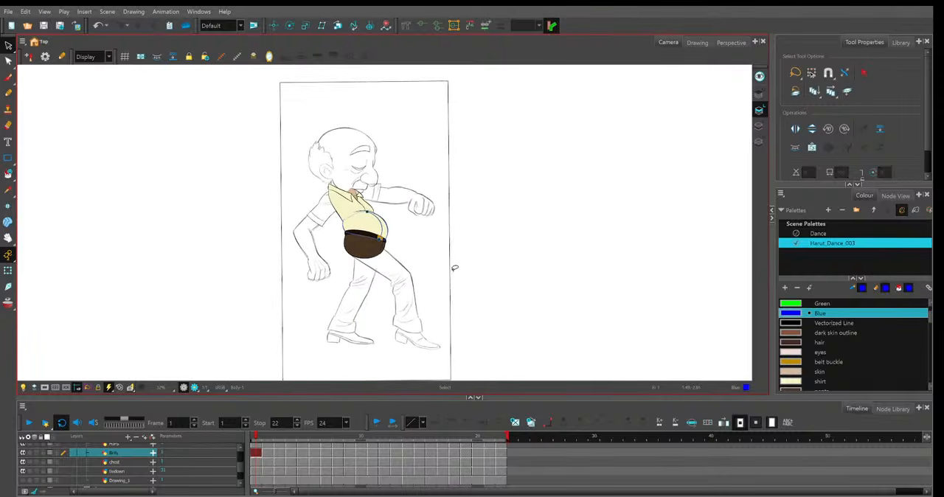